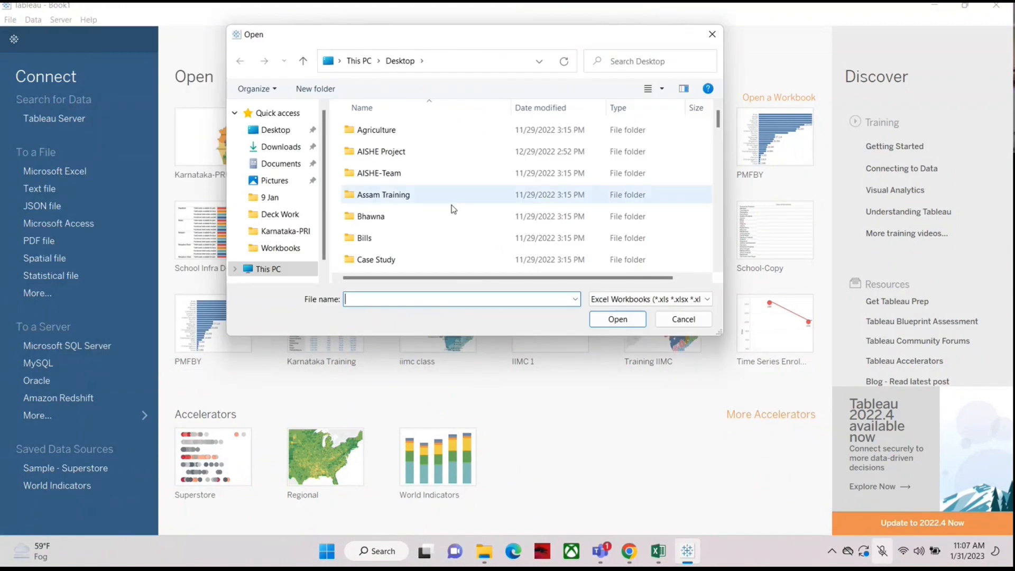
{"action": "scroll", "coordinate": [405, 211], "scroll_direction": "down", "scroll_amount": 2}
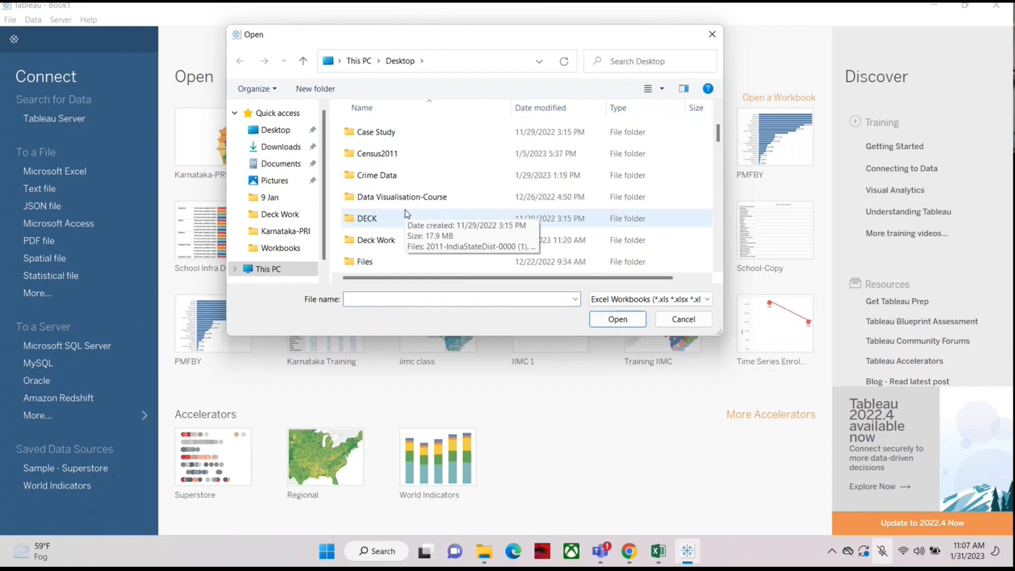
{"action": "scroll", "coordinate": [405, 212], "scroll_direction": "down", "scroll_amount": 5}
{"action": "scroll", "coordinate": [405, 213], "scroll_direction": "up", "scroll_amount": 1}
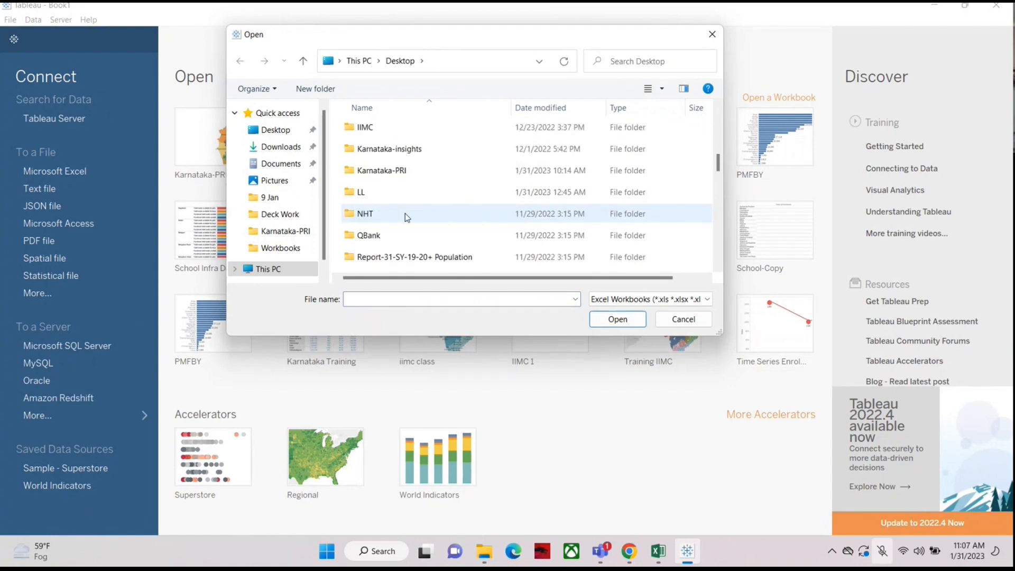
{"action": "scroll", "coordinate": [405, 214], "scroll_direction": "up", "scroll_amount": 1}
{"action": "double_click", "coordinate": [415, 234]}
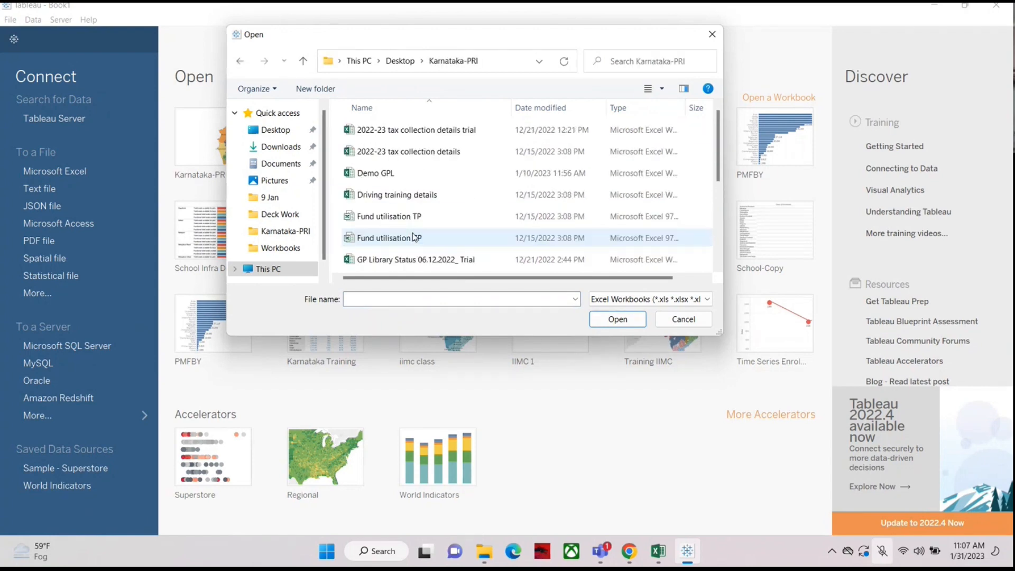
{"action": "left_click", "coordinate": [882, 551]}
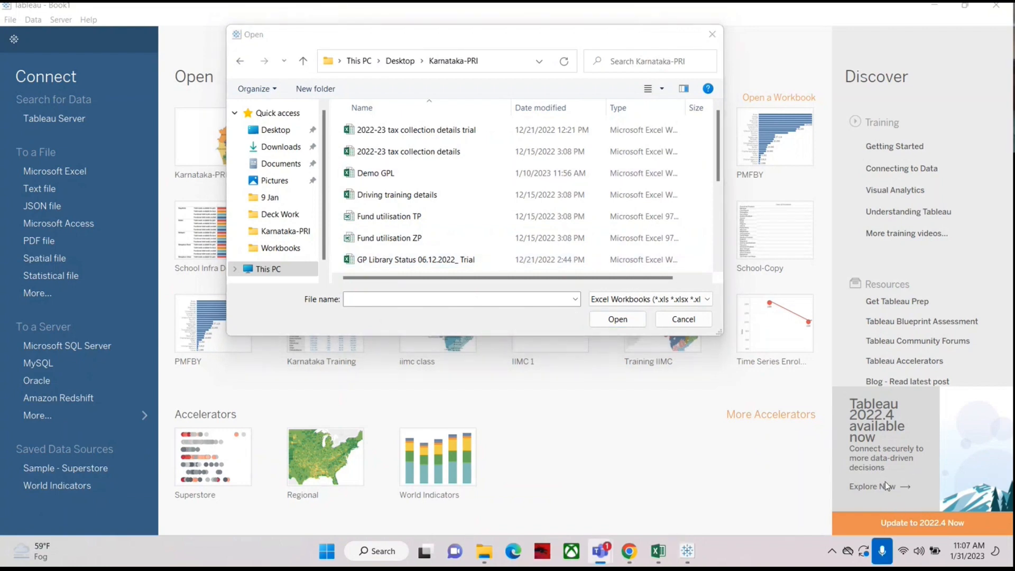
{"action": "left_click", "coordinate": [712, 35]}
Step: Connect to the Excel workbook Demo GPL in the Karnataka-PRI folder on the Desktop
{"action": "left_click", "coordinate": [68, 170]}
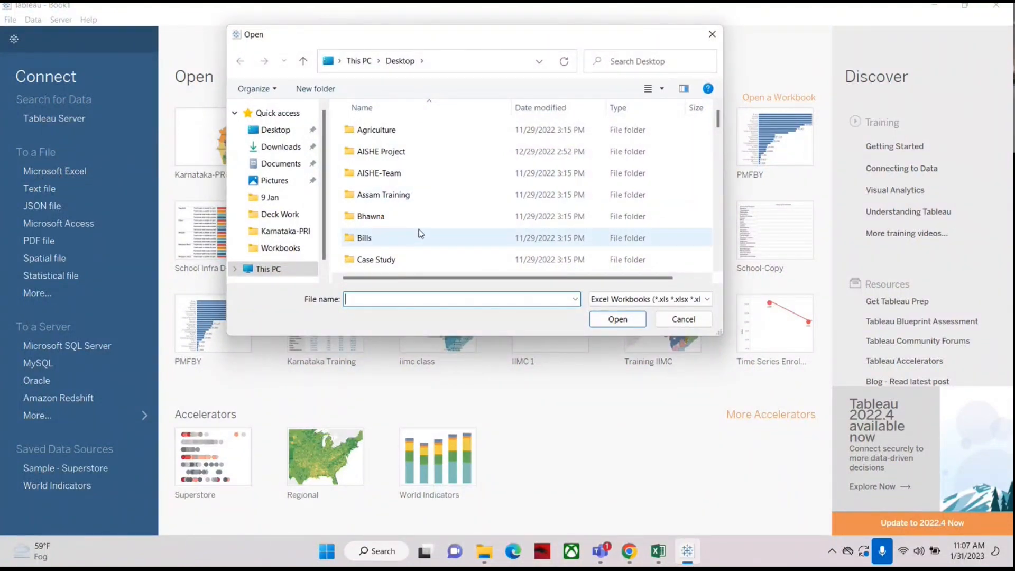
{"action": "scroll", "coordinate": [507, 208], "scroll_direction": "down", "scroll_amount": 5}
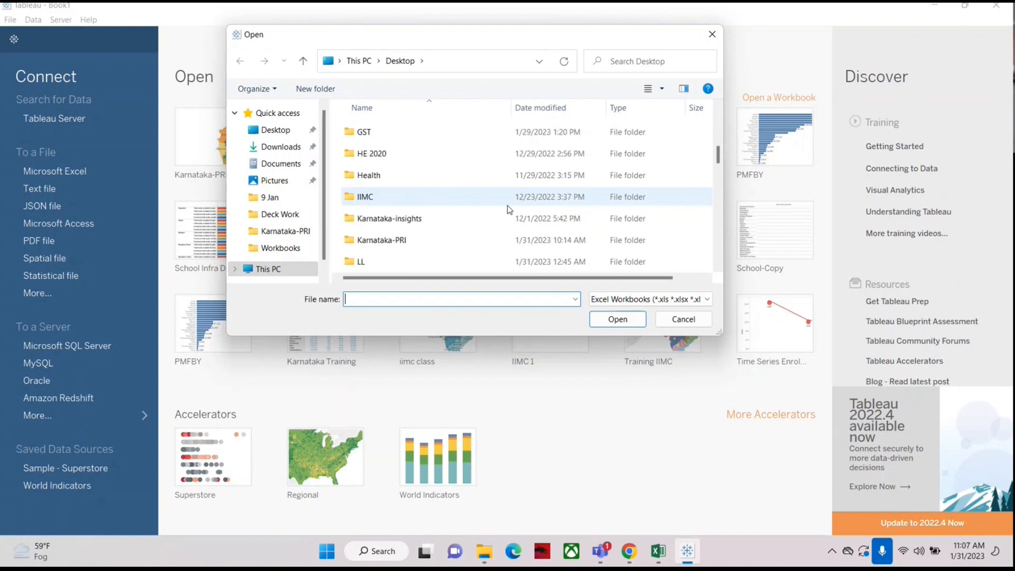
{"action": "scroll", "coordinate": [508, 210], "scroll_direction": "down", "scroll_amount": 1}
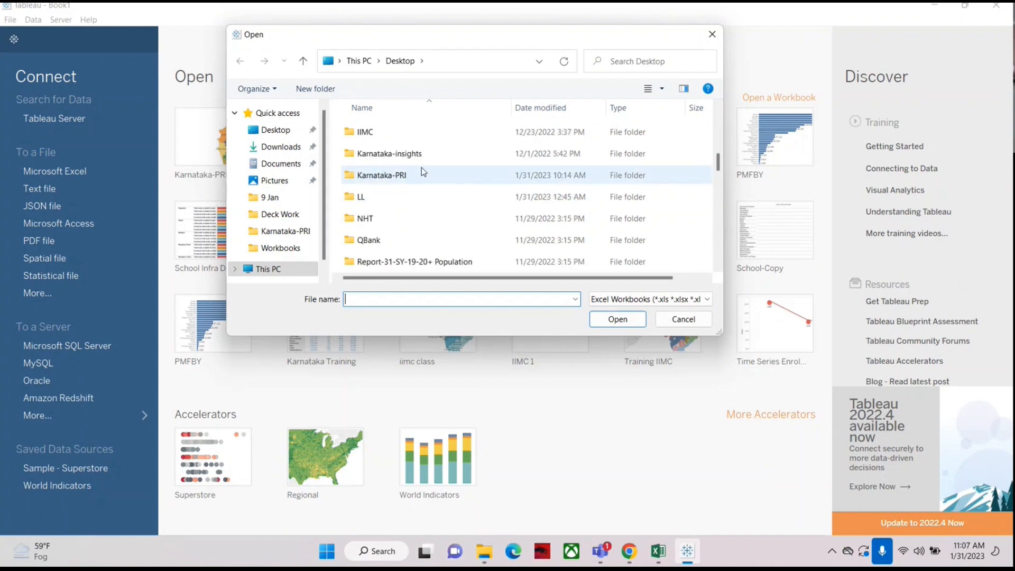
{"action": "left_click", "coordinate": [429, 181]}
{"action": "double_click", "coordinate": [429, 180]}
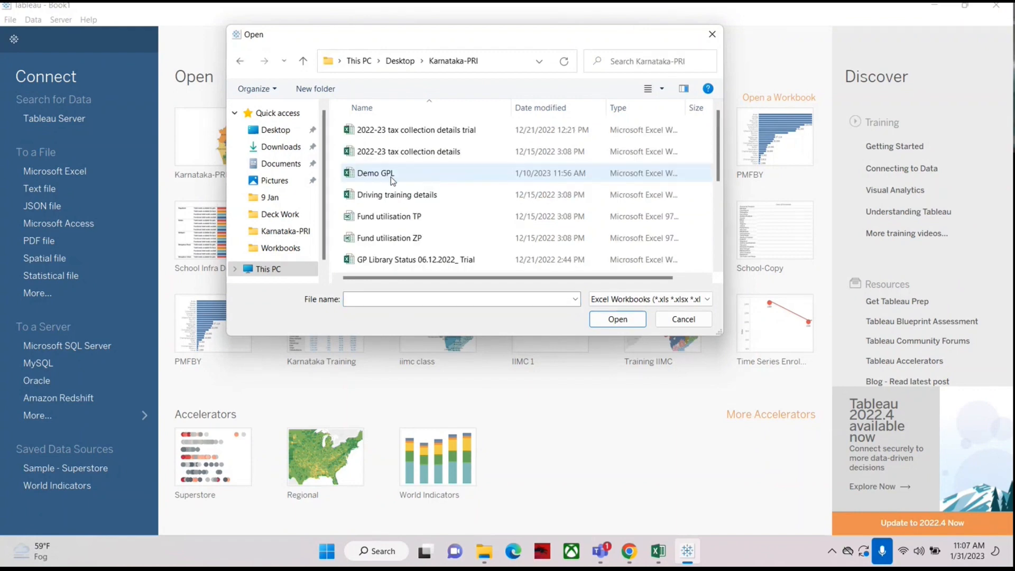
{"action": "left_click", "coordinate": [468, 171]}
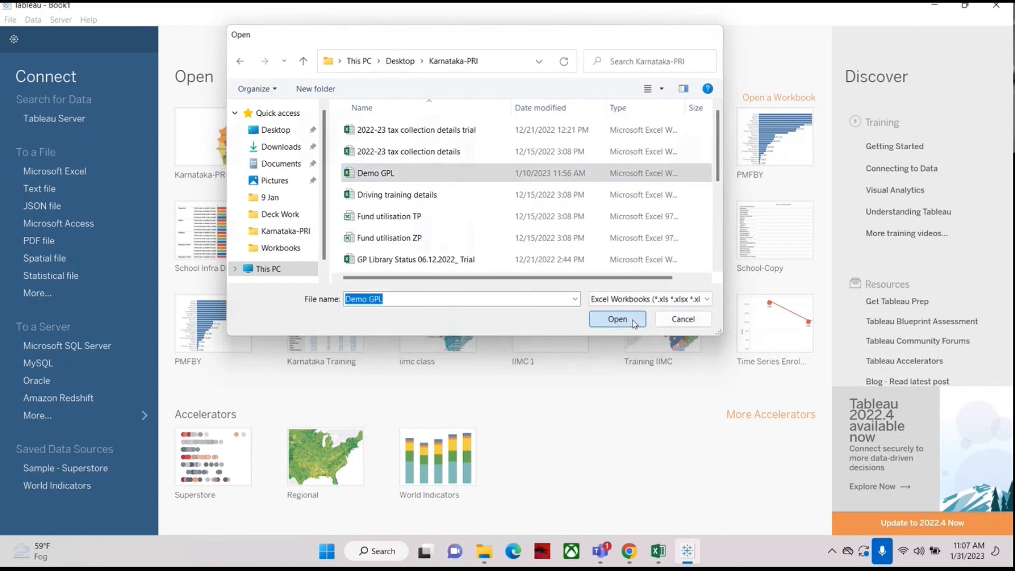
{"action": "left_click", "coordinate": [618, 319]}
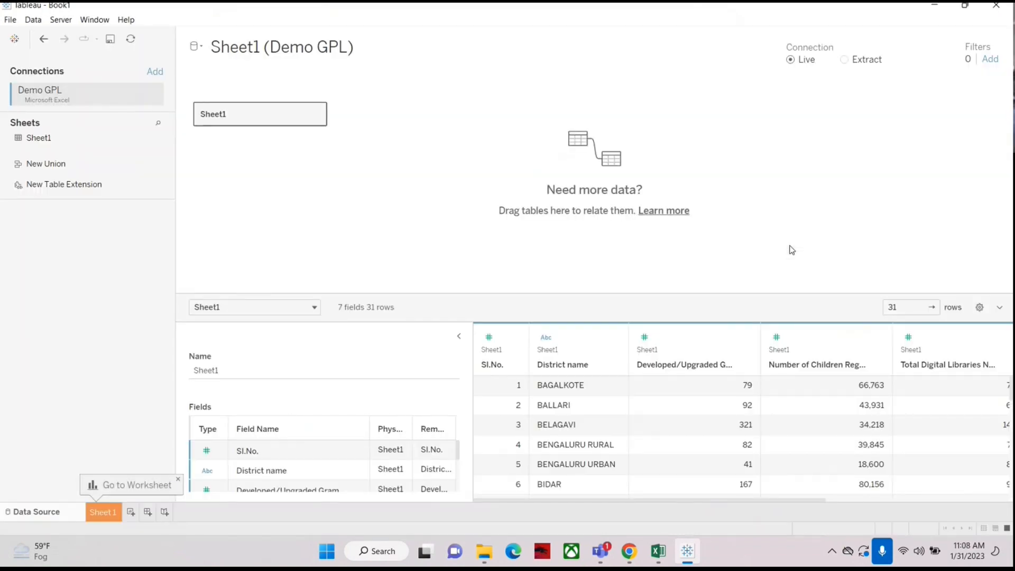
Step: On the worksheet, chart Number of Children Registered in Gram Panchayath Libraries by District name as bars, sorted descending
{"action": "left_click", "coordinate": [113, 520]}
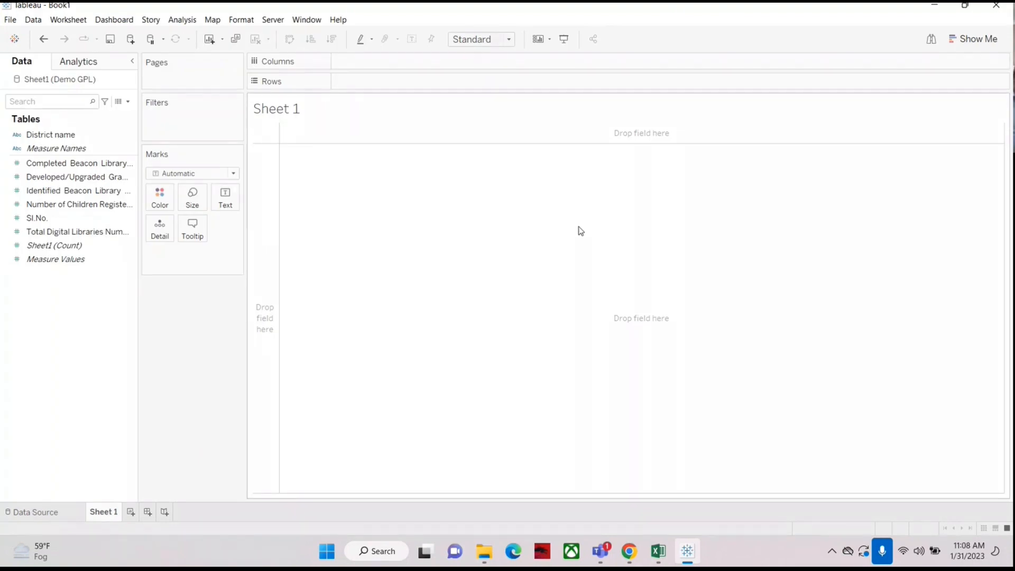
{"action": "left_click_drag", "start_coordinate": [53, 135], "coordinate": [376, 81]}
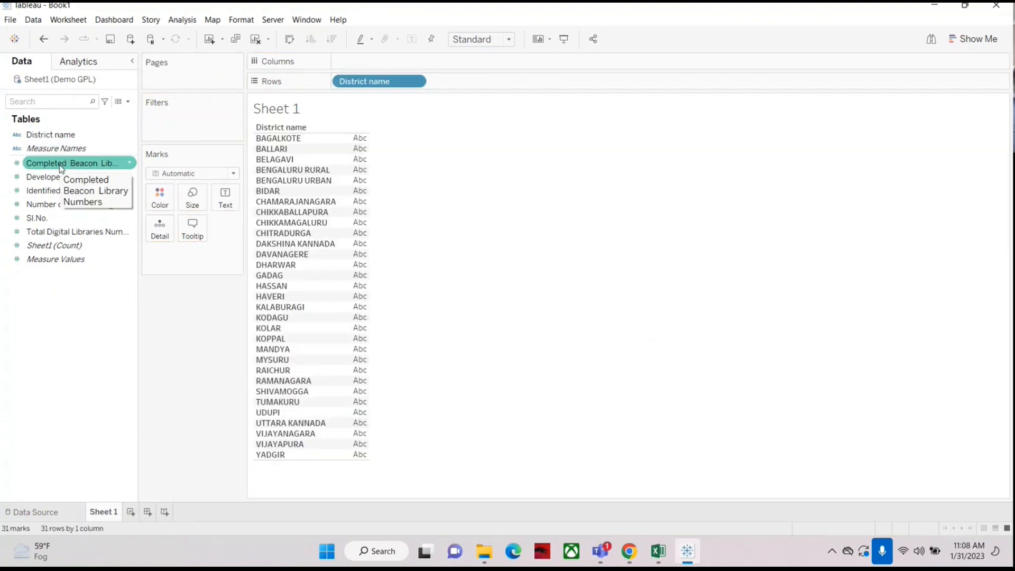
{"action": "left_click_drag", "start_coordinate": [53, 204], "coordinate": [398, 56]}
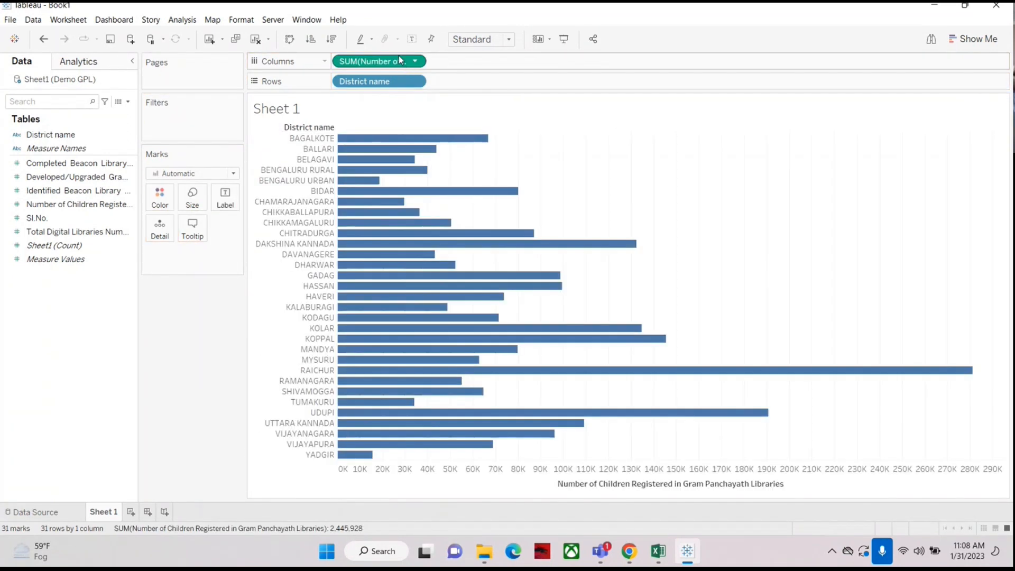
{"action": "left_click", "coordinate": [331, 38]}
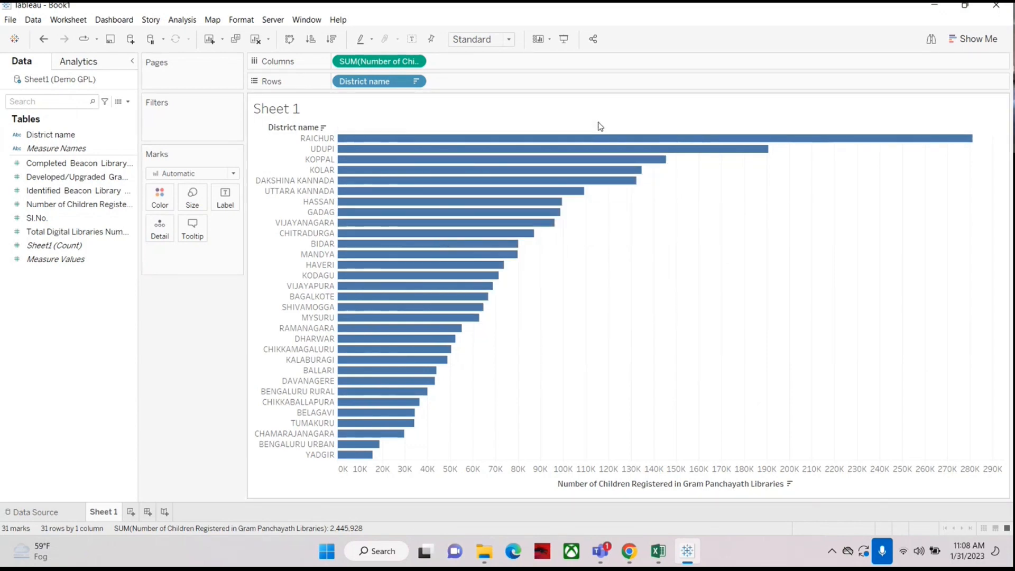
{"action": "mouse_move", "coordinate": [526, 197]}
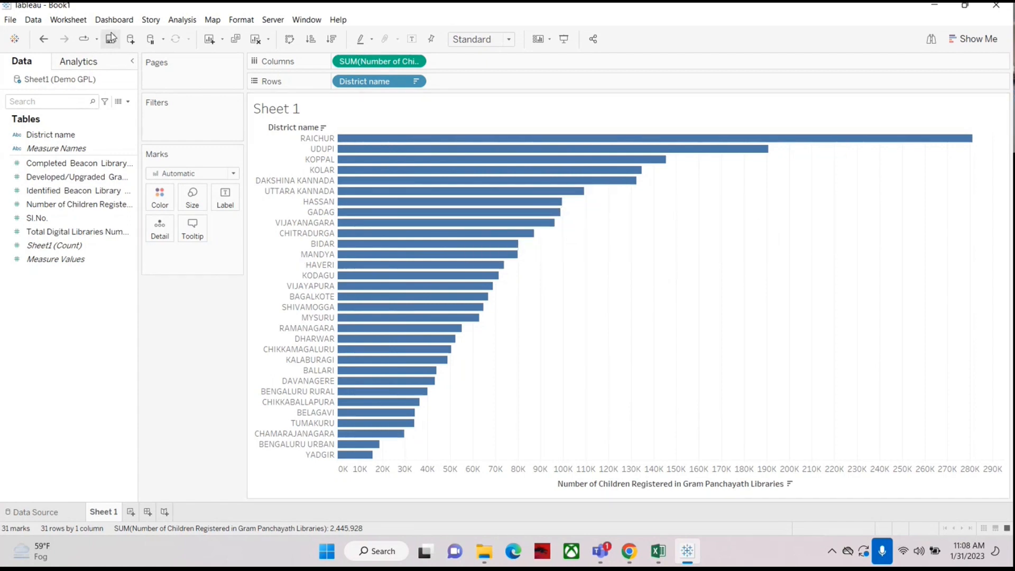
{"action": "left_click", "coordinate": [128, 101]}
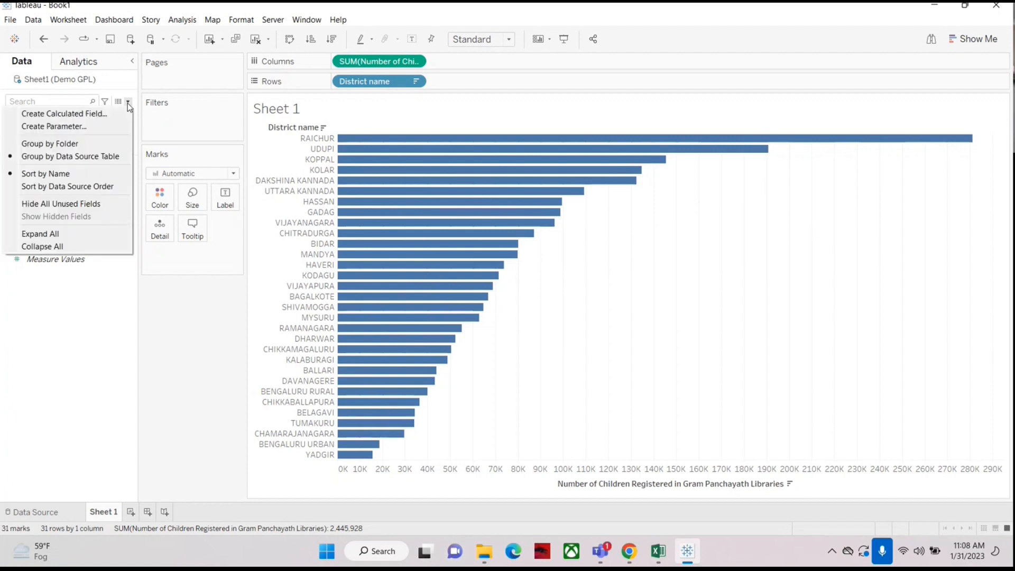
{"action": "left_click", "coordinate": [149, 179]}
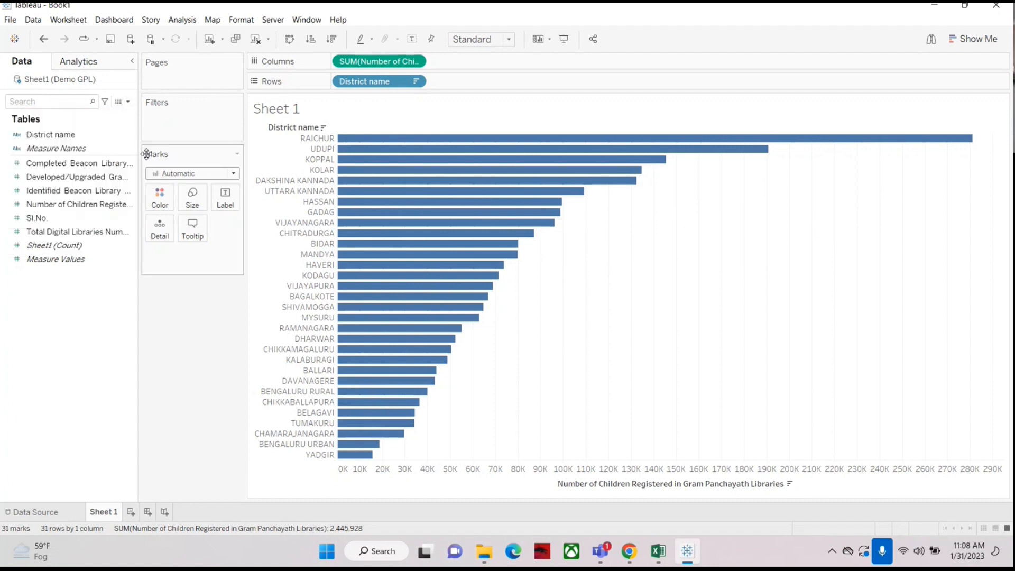
Step: Create a new calculated field named Enrolment Category
{"action": "left_click", "coordinate": [128, 102]}
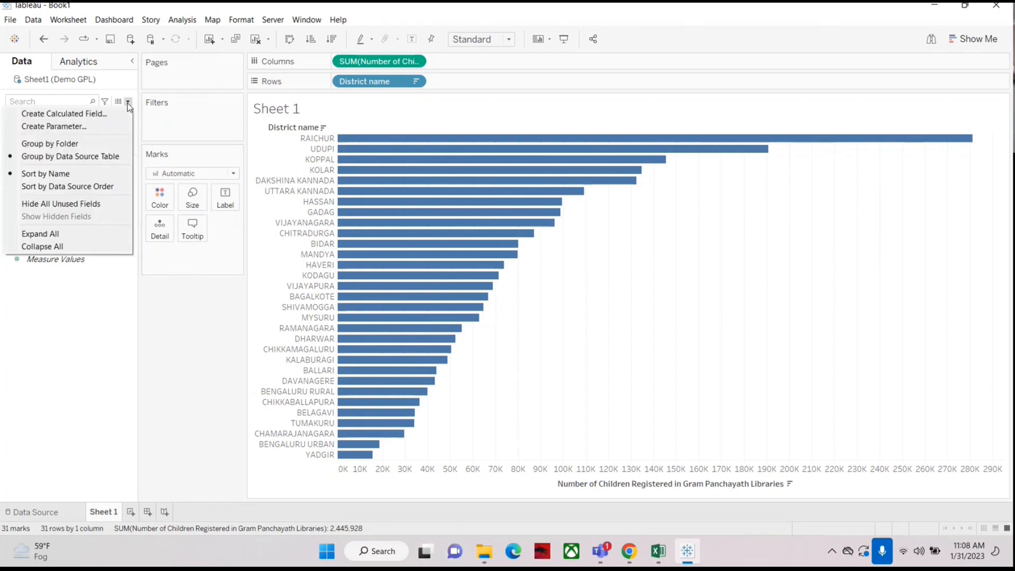
{"action": "left_click", "coordinate": [63, 114]}
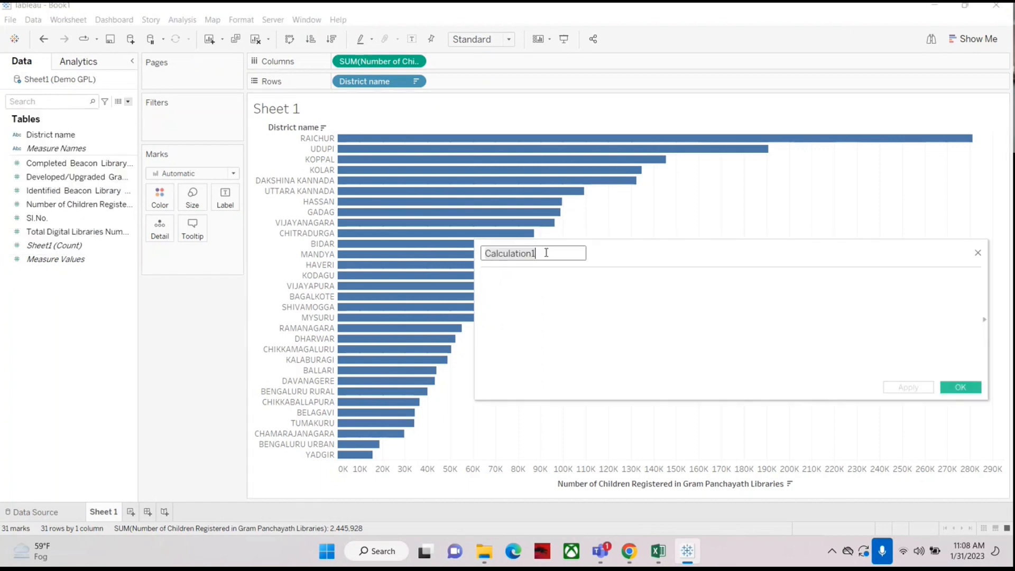
{"action": "left_click_drag", "start_coordinate": [551, 253], "coordinate": [426, 253]}
{"action": "type", "text": "E"}
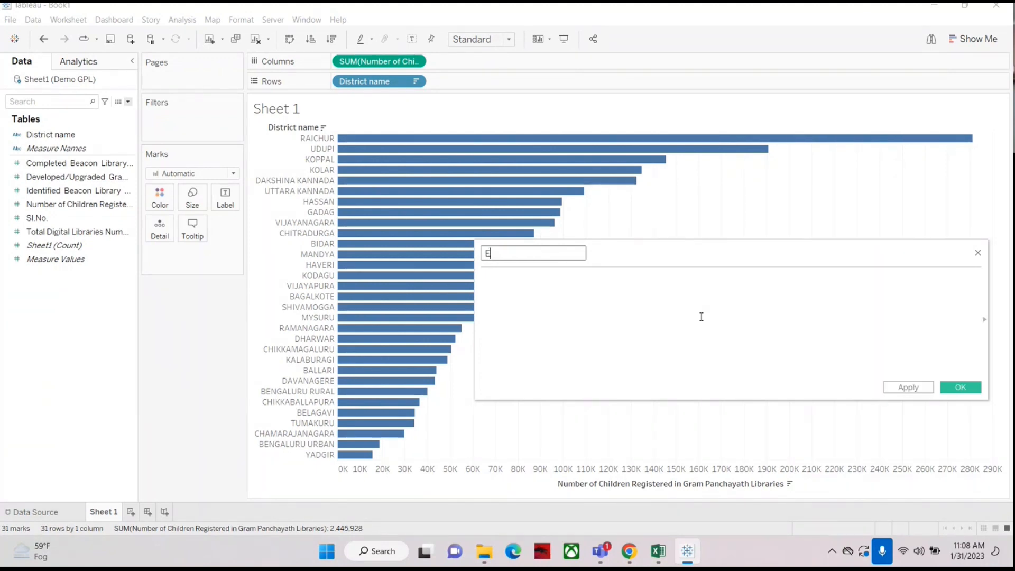
{"action": "type", "text": "nrolment Category"}
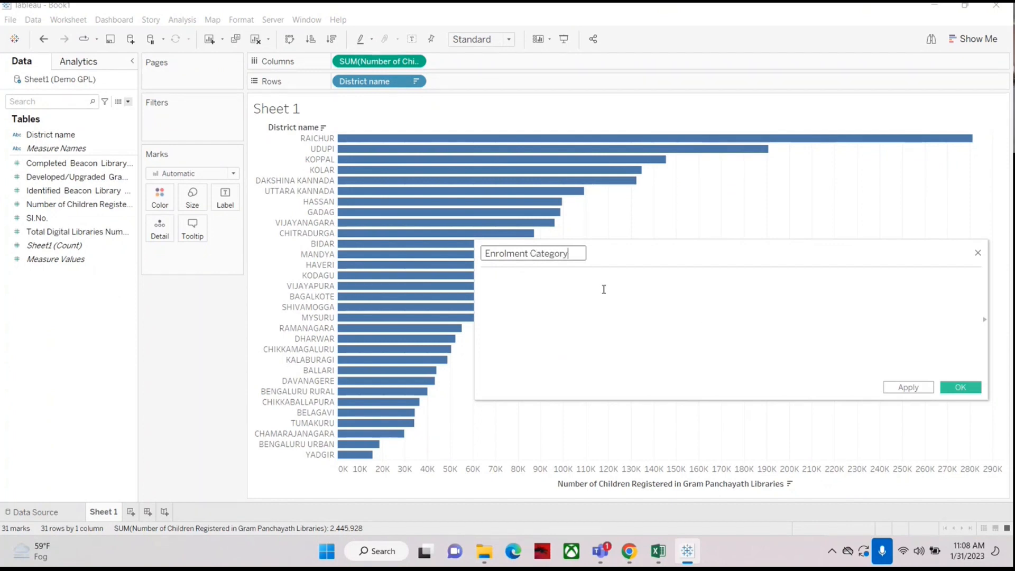
Step: Start the formula: if [Number of Children Registered in Gram Panchayath Libraries]>=100000 then
{"action": "left_click", "coordinate": [582, 293]}
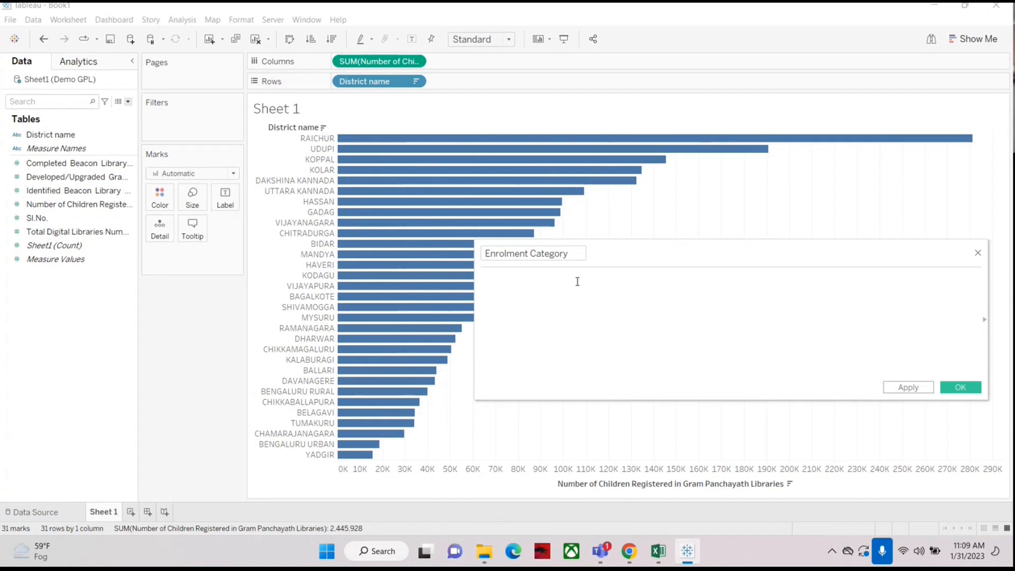
{"action": "left_click_drag", "start_coordinate": [643, 258], "coordinate": [351, 262]}
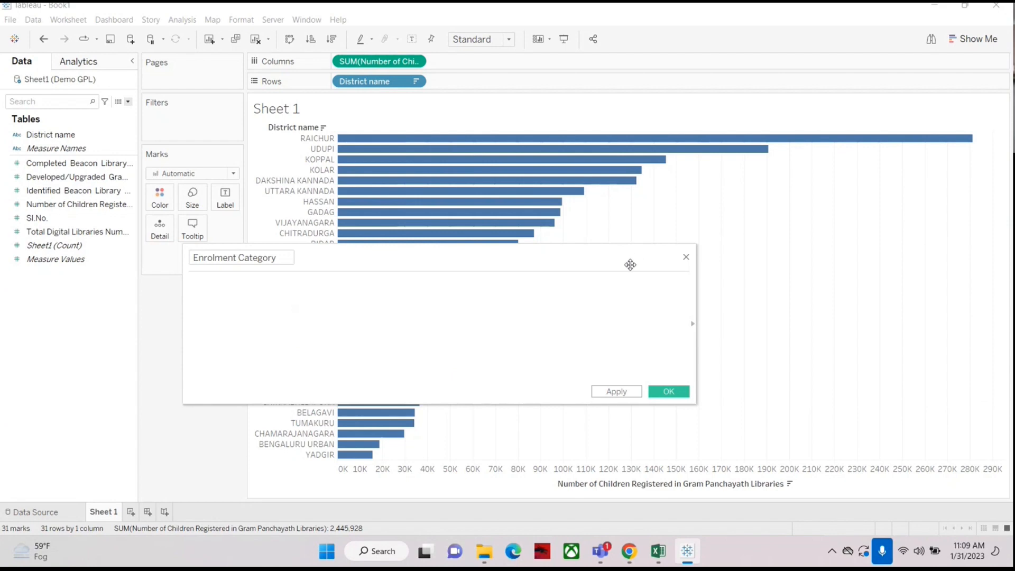
{"action": "left_click_drag", "start_coordinate": [631, 259], "coordinate": [703, 310]}
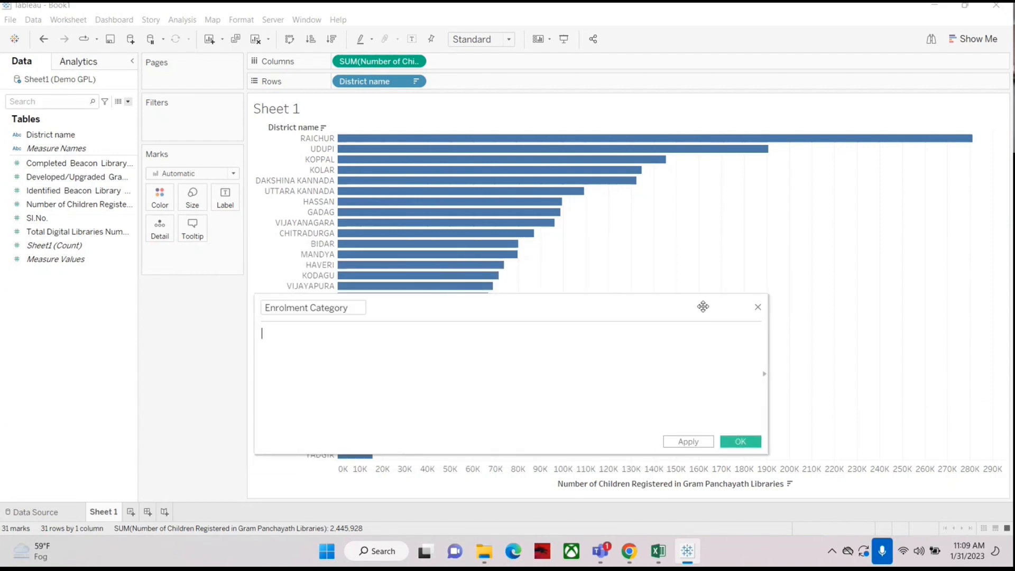
{"action": "mouse_move", "coordinate": [349, 186]}
{"action": "type", "text": "if"}
{"action": "left_click_drag", "start_coordinate": [40, 206], "coordinate": [313, 339]}
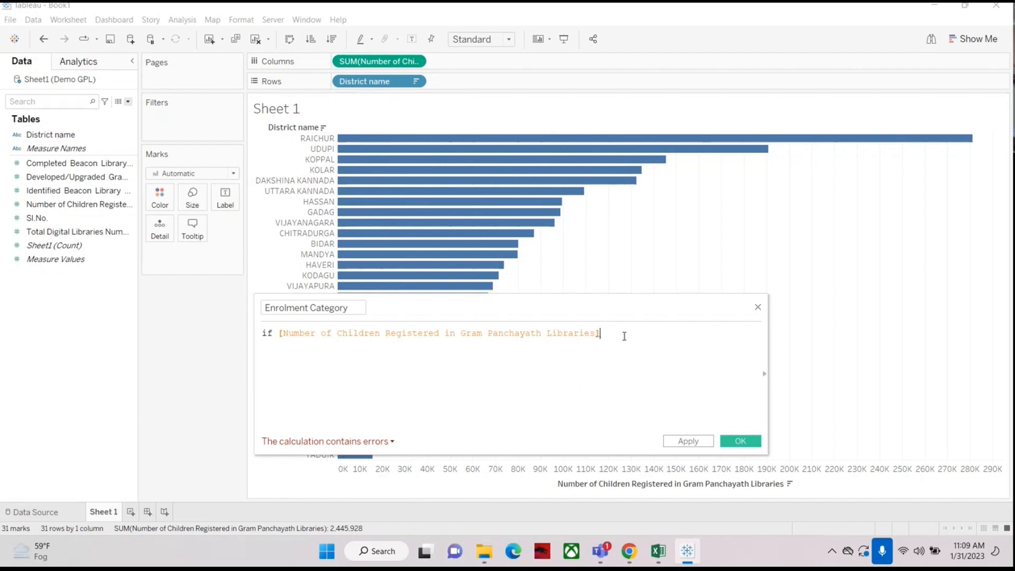
{"action": "type", "text": ">"}
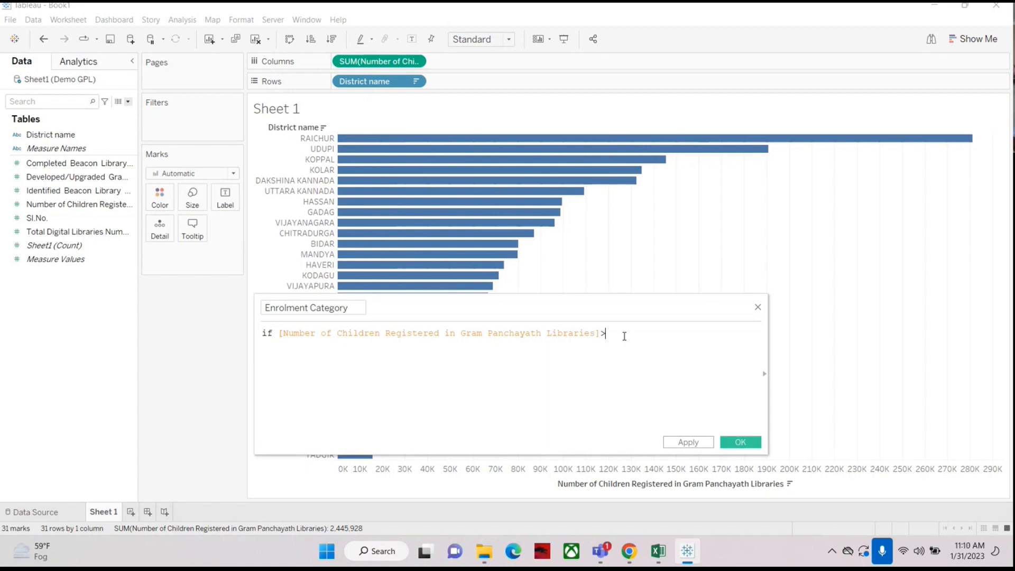
{"action": "type", "text": "="}
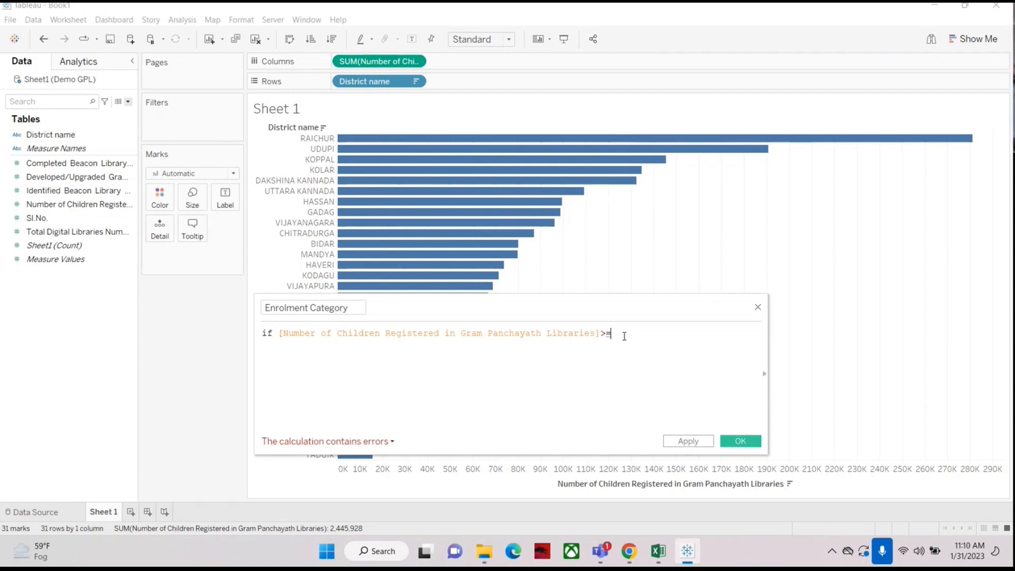
{"action": "type", "text": "100000"}
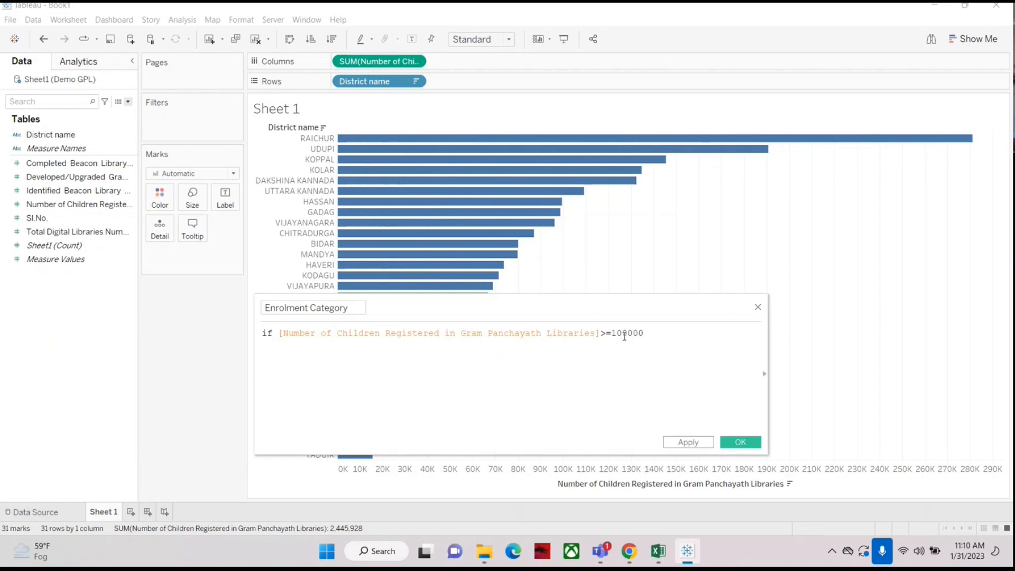
{"action": "type", "text": " then"}
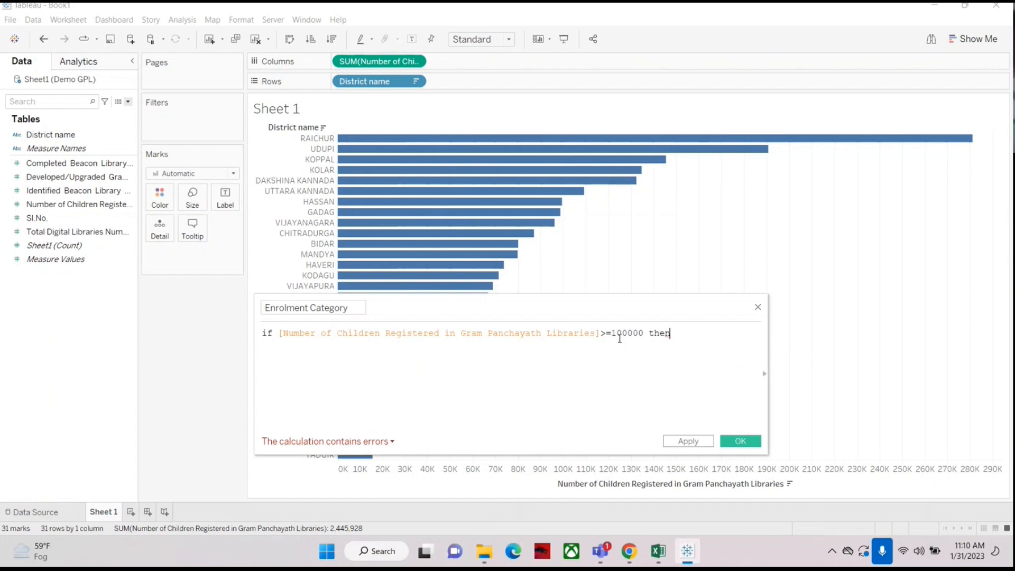
Step: On a new line after then, enter the result "High Registration"
{"action": "double_click", "coordinate": [269, 333]}
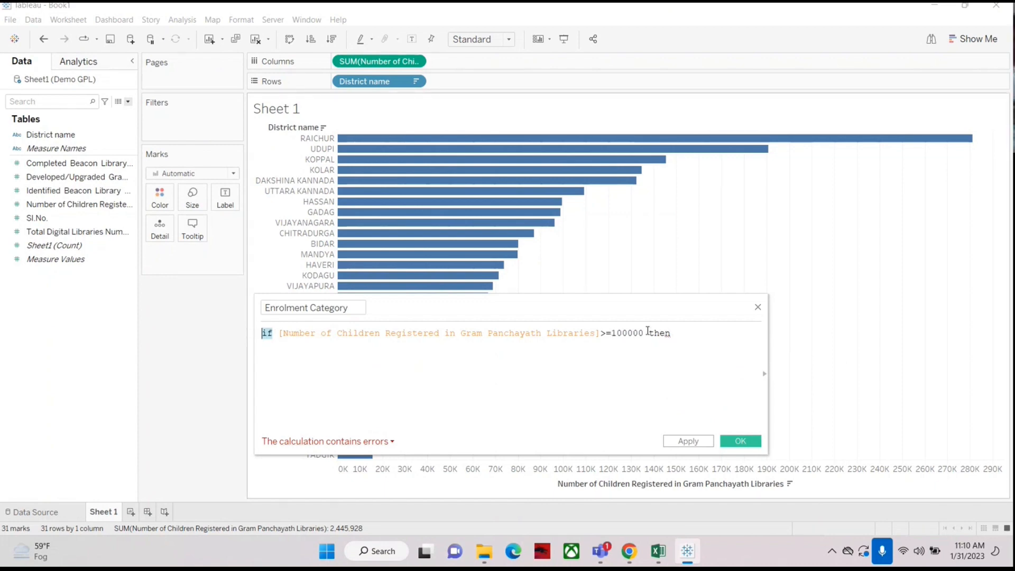
{"action": "left_click_drag", "start_coordinate": [279, 333], "coordinate": [672, 337]}
{"action": "left_click", "coordinate": [675, 337]}
{"action": "key", "text": "Return"}
{"action": "type", "text": "\""}
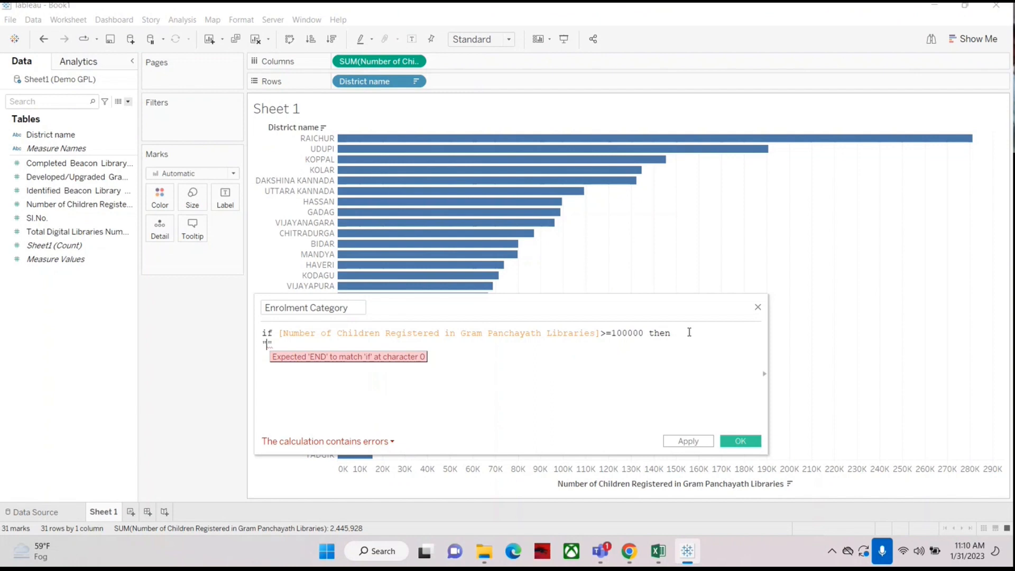
{"action": "type", "text": "High R"}
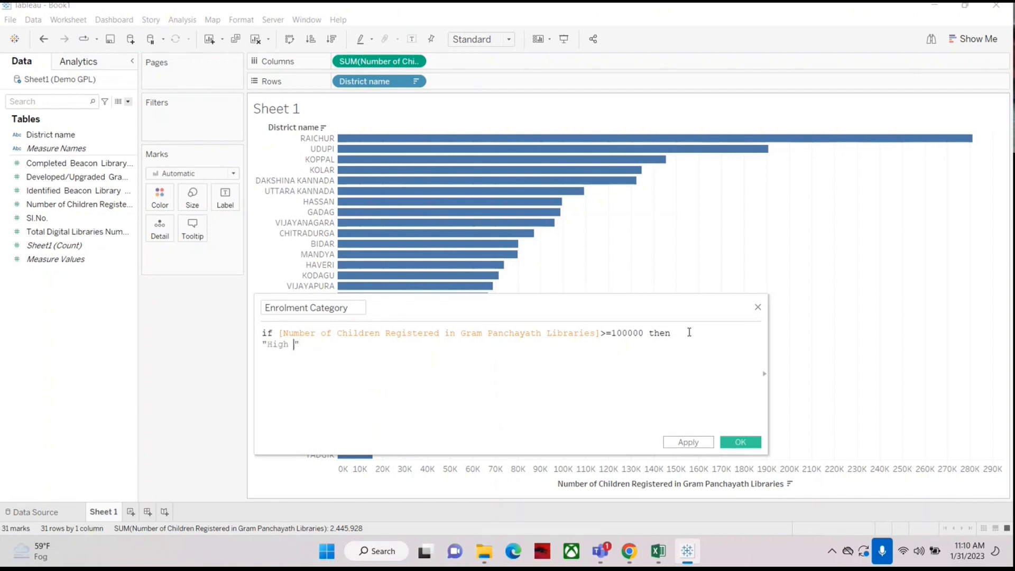
{"action": "type", "text": "egistr"}
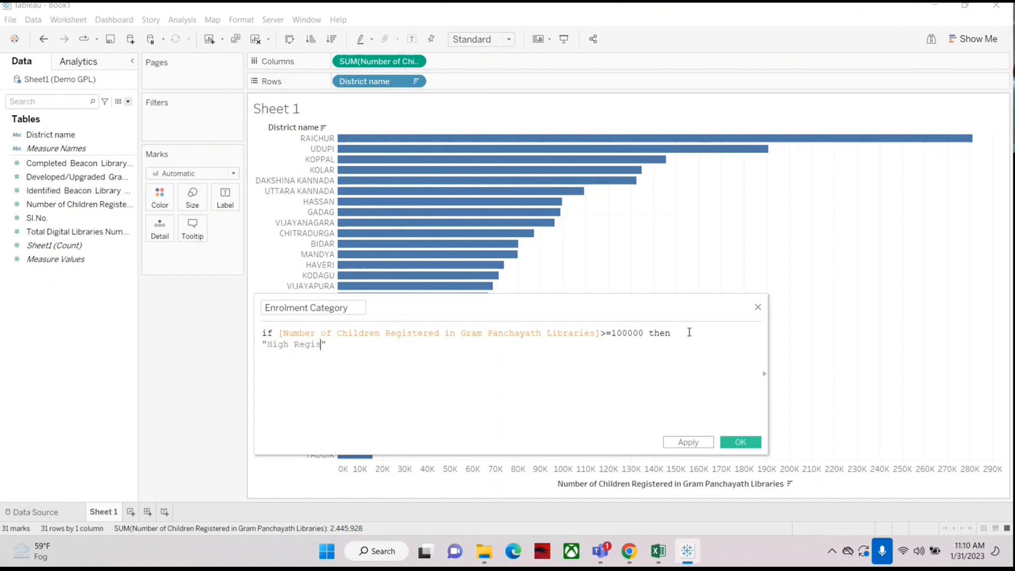
{"action": "type", "text": "atiuiui"}
{"action": "key", "text": "BackSpace"}
{"action": "key", "text": "BackSpace"}
{"action": "key", "text": "BackSpace"}
{"action": "key", "text": "BackSpace"}
{"action": "type", "text": "on"}
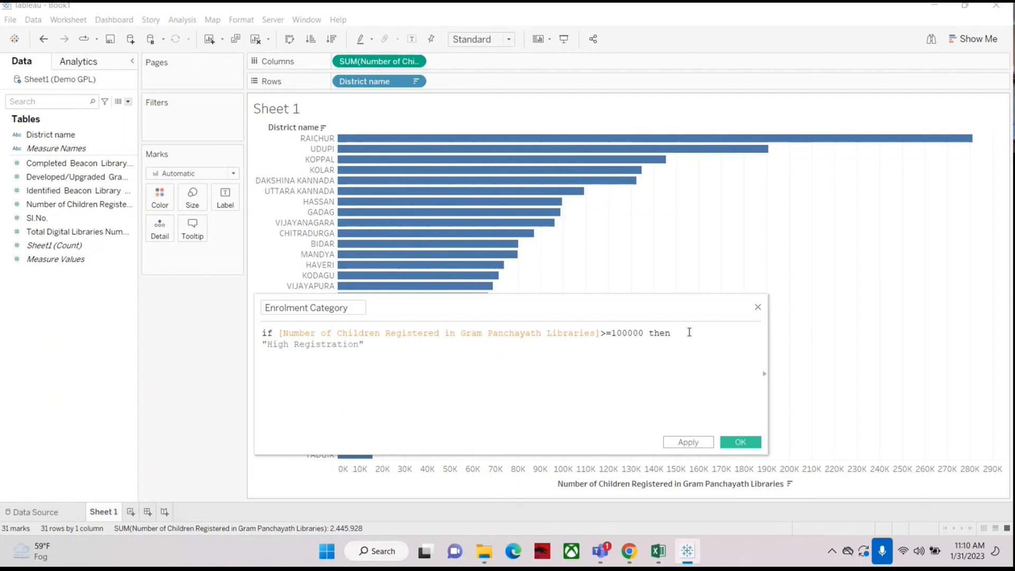
{"action": "left_click", "coordinate": [379, 344]}
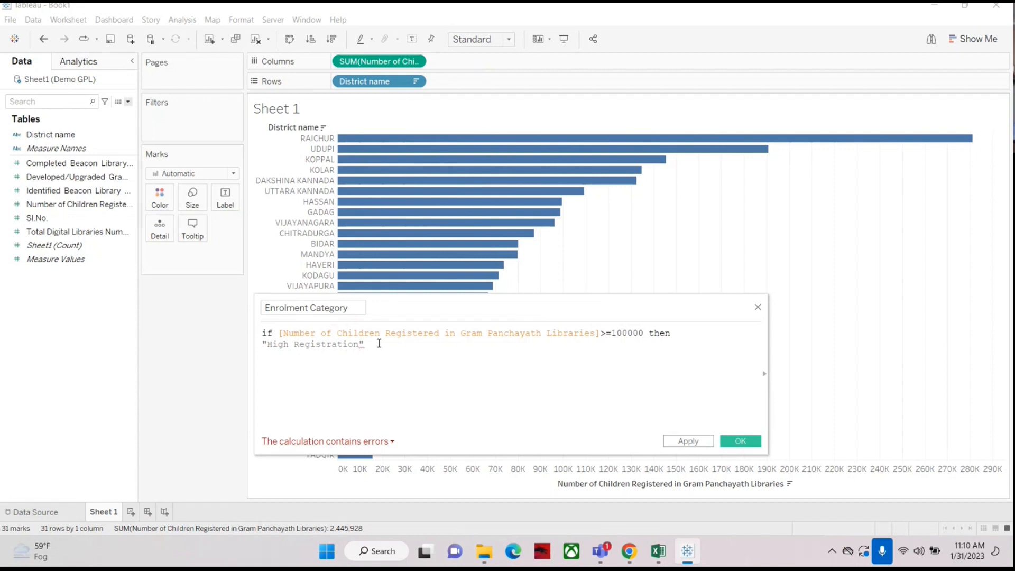
Step: Add an ELSE branch to the formula returning "Low Registration" on the following line
{"action": "key", "text": "Return"}
{"action": "type", "text": "else"}
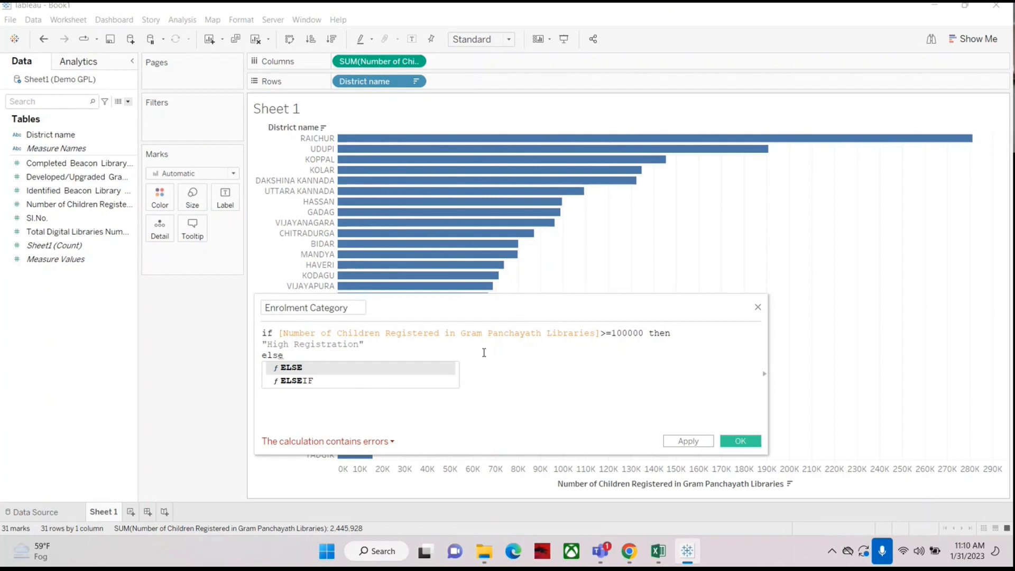
{"action": "key", "text": "Return"}
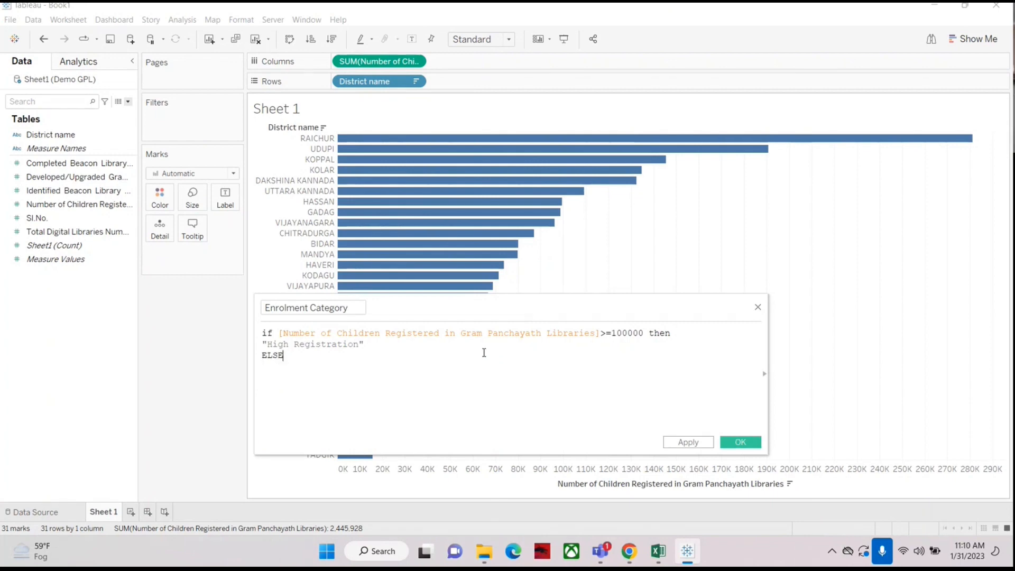
{"action": "key", "text": "Return"}
{"action": "type", "text": "\""}
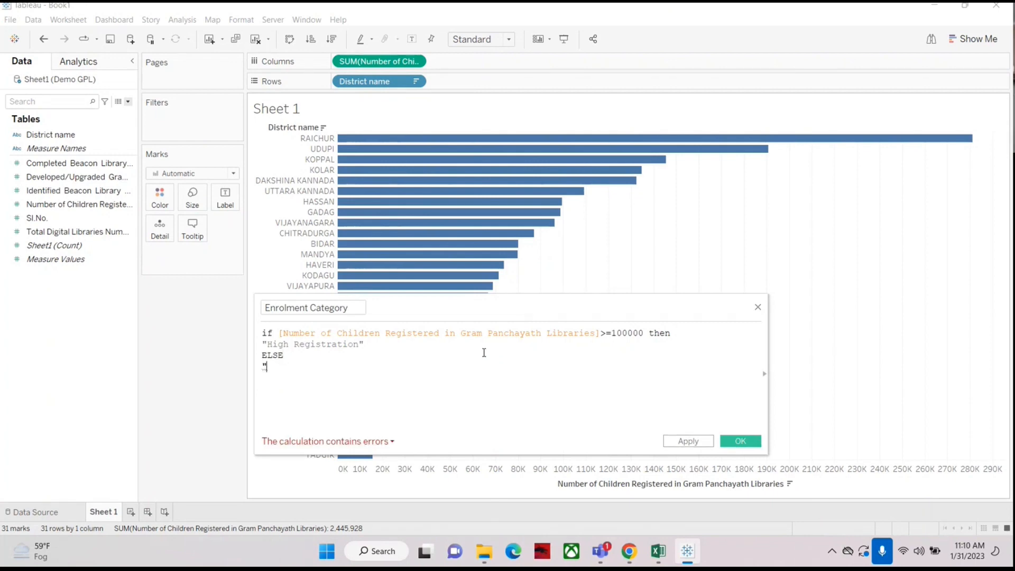
{"action": "type", "text": "Low"}
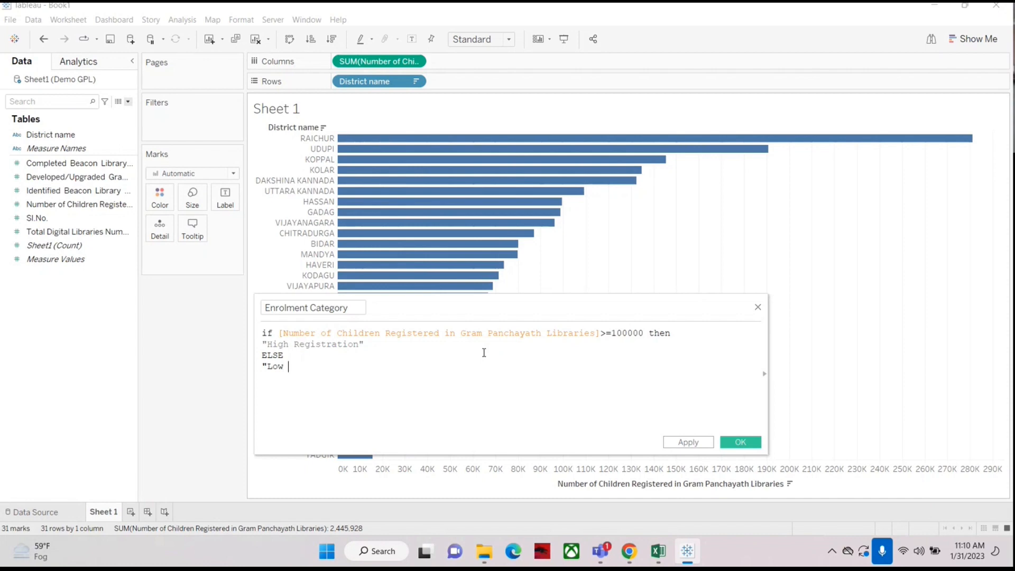
{"action": "type", "text": " Regi"}
{"action": "type", "text": "stration"}
{"action": "type", "text": "\""}
{"action": "key", "text": "Return"}
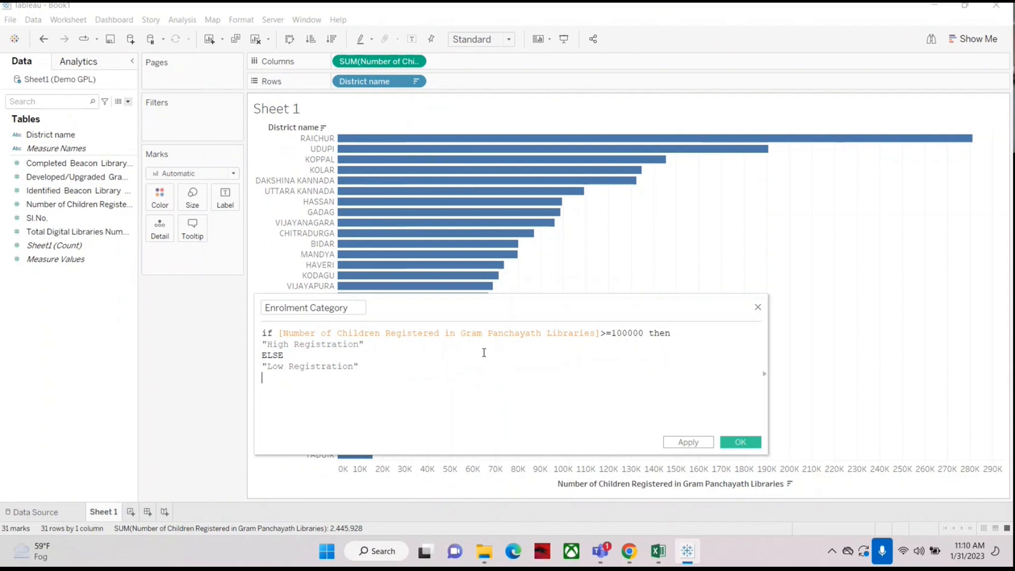
Step: Close the IF statement with end and save the Enrolment Category calculated field
{"action": "type", "text": "e"}
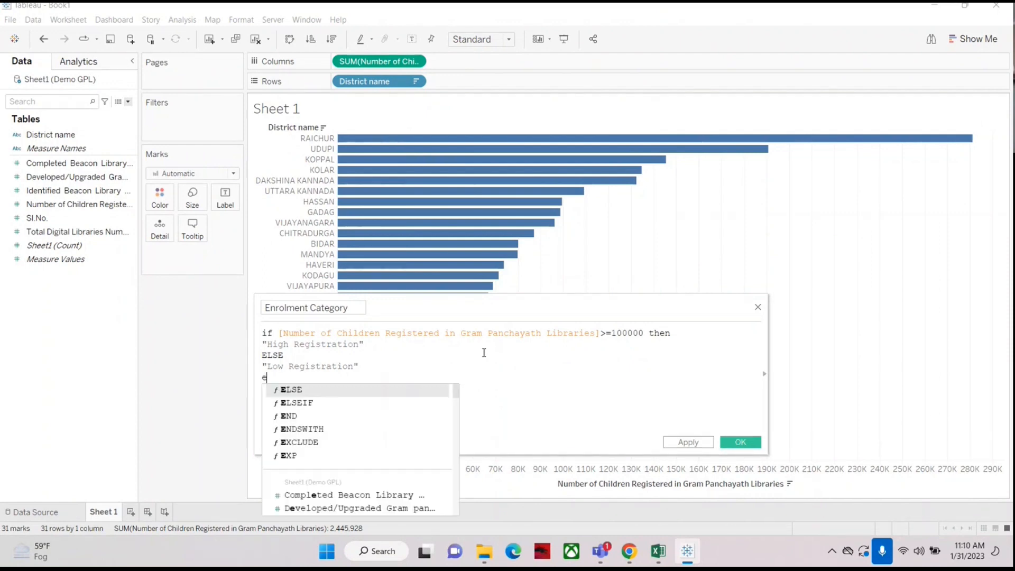
{"action": "type", "text": "nd"}
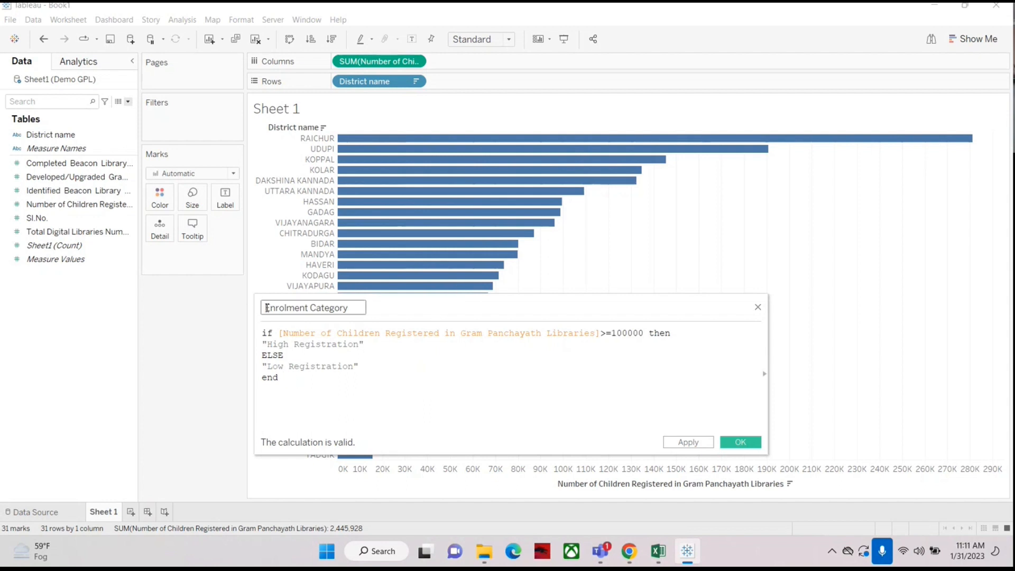
{"action": "left_click_drag", "start_coordinate": [266, 308], "coordinate": [354, 307]}
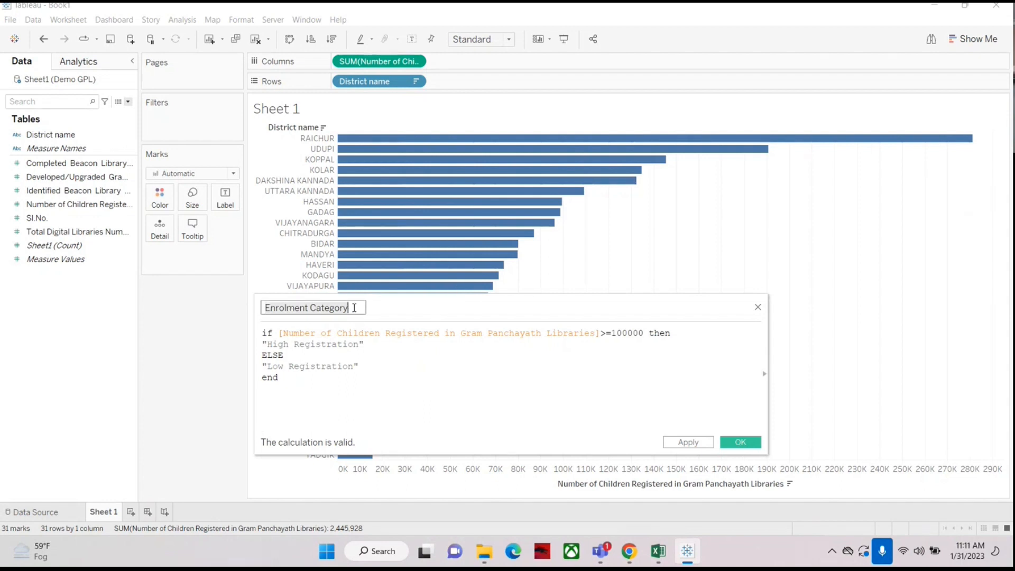
{"action": "left_click", "coordinate": [468, 406]}
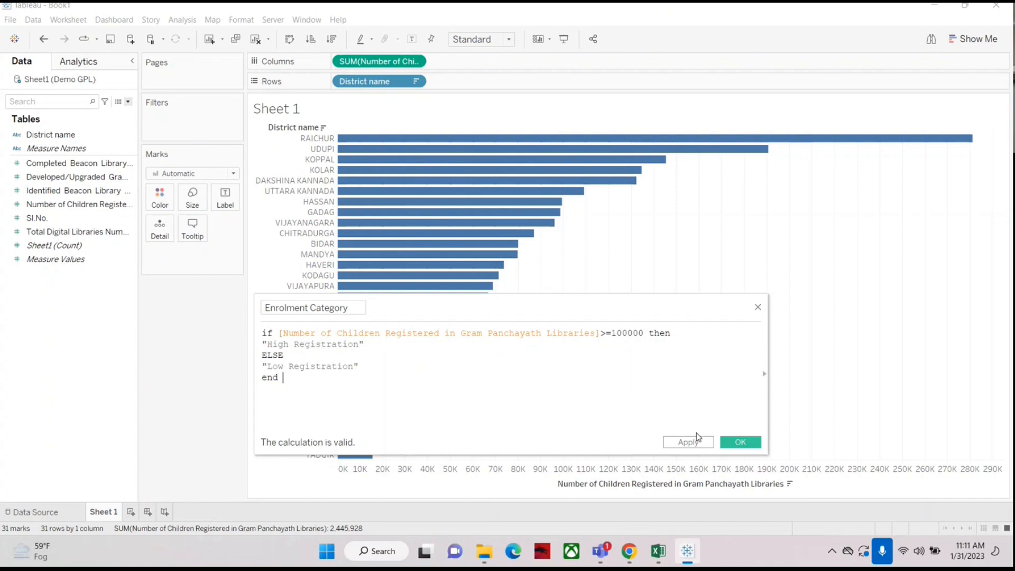
{"action": "left_click", "coordinate": [740, 443]}
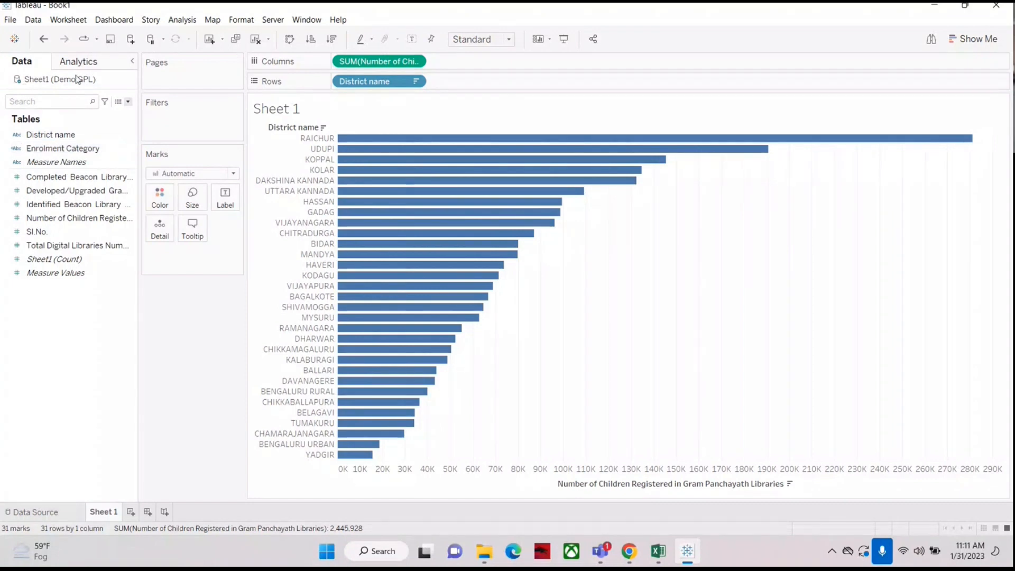
Step: Check the data source, then reopen the Enrolment Category calculation to review its formula and close it
{"action": "left_click", "coordinate": [45, 512]}
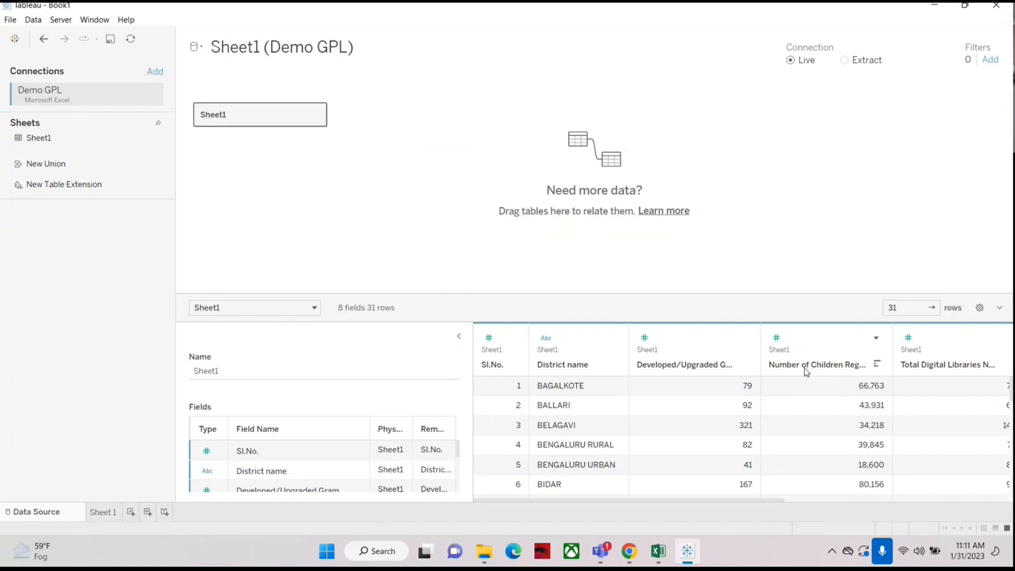
{"action": "left_click", "coordinate": [101, 511]}
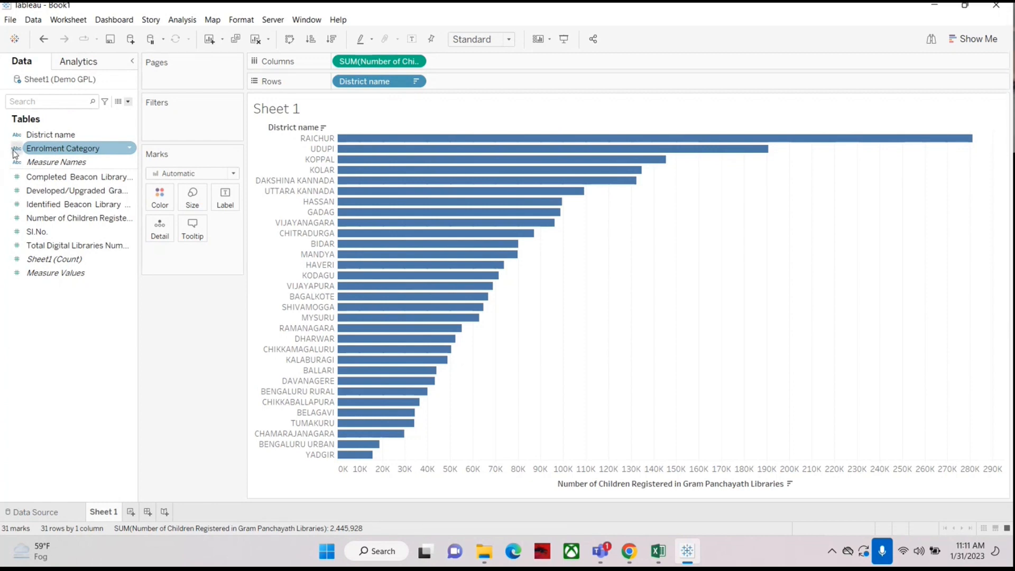
{"action": "right_click", "coordinate": [67, 150]}
{"action": "left_click", "coordinate": [93, 217]}
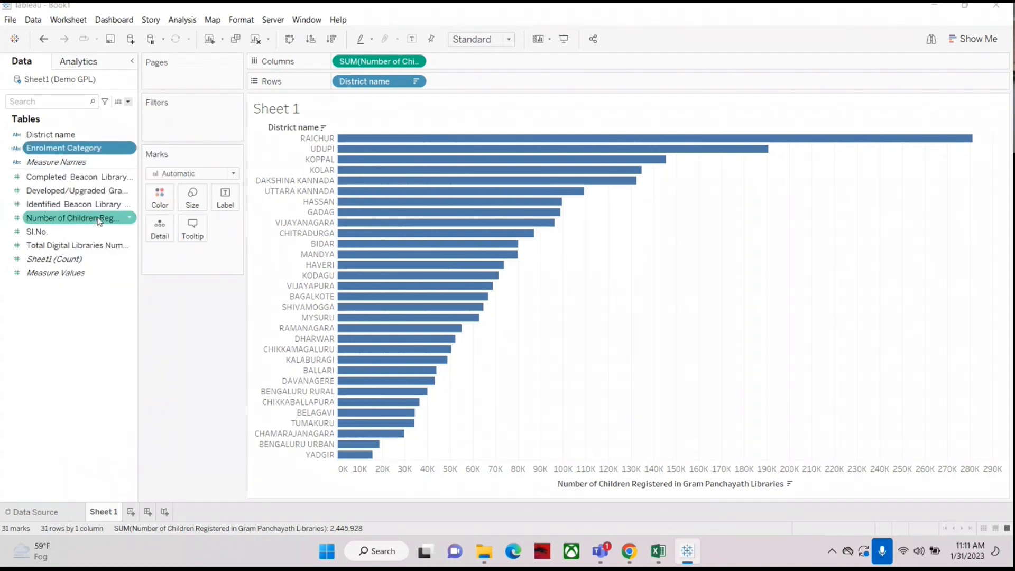
{"action": "left_click_drag", "start_coordinate": [364, 344], "coordinate": [255, 339]}
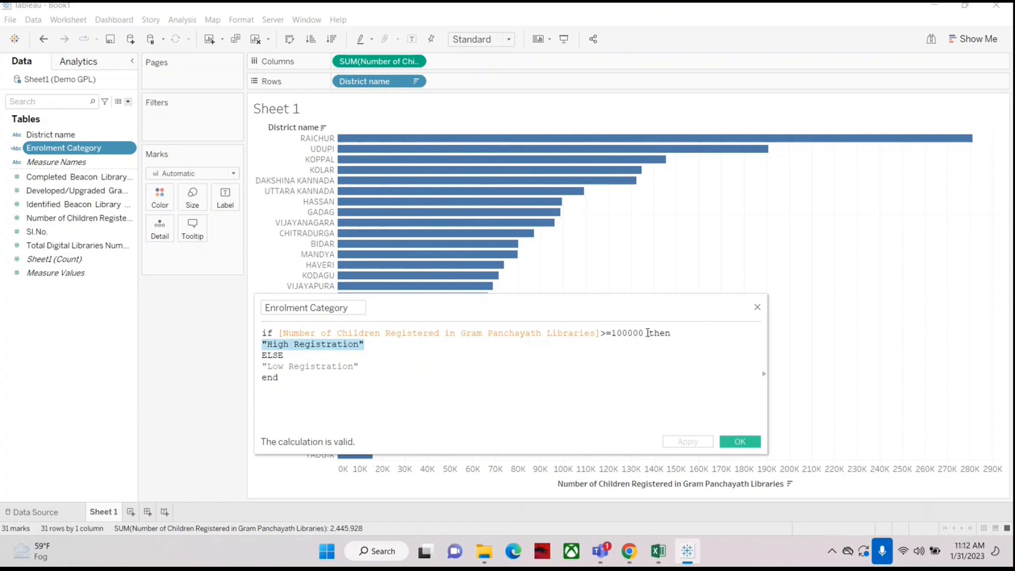
{"action": "left_click_drag", "start_coordinate": [373, 347], "coordinate": [252, 347]}
{"action": "left_click", "coordinate": [740, 442]}
Step: On a new worksheet, build a text table of Number of Children Registered in Gram Panchayath Libraries by District name
{"action": "left_click", "coordinate": [130, 512]}
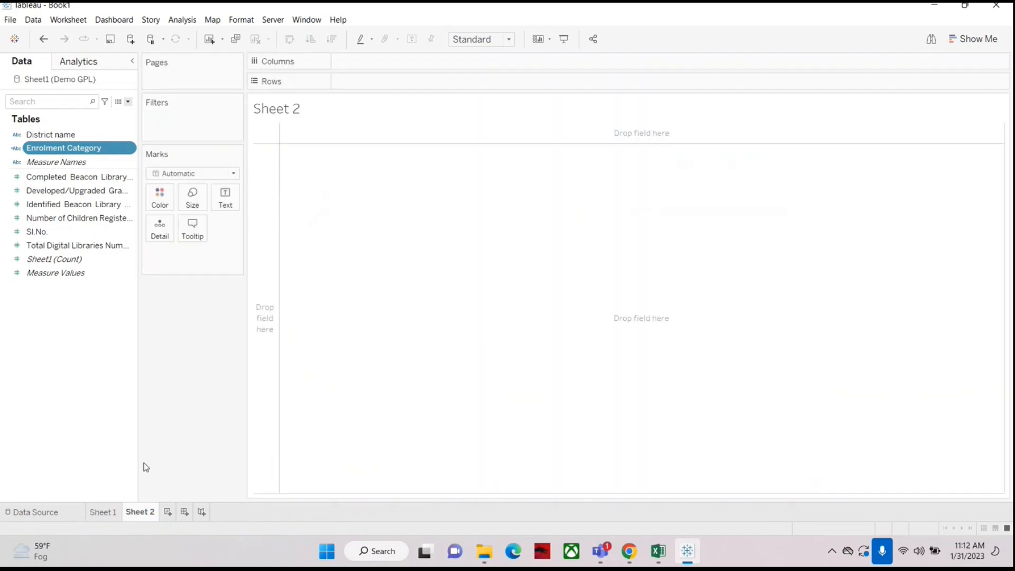
{"action": "left_click_drag", "start_coordinate": [58, 134], "coordinate": [380, 83]}
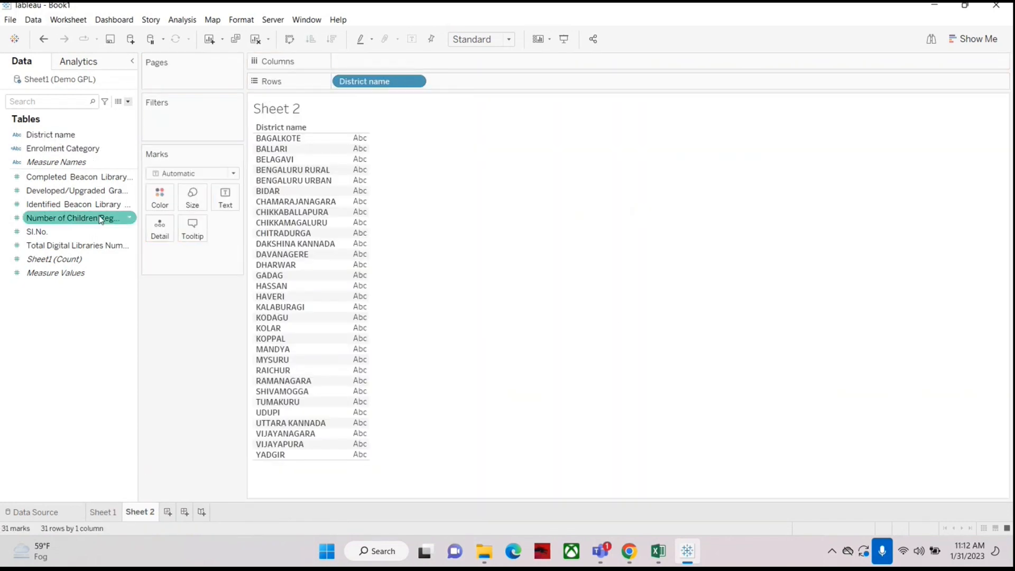
{"action": "left_click_drag", "start_coordinate": [45, 218], "coordinate": [354, 250]}
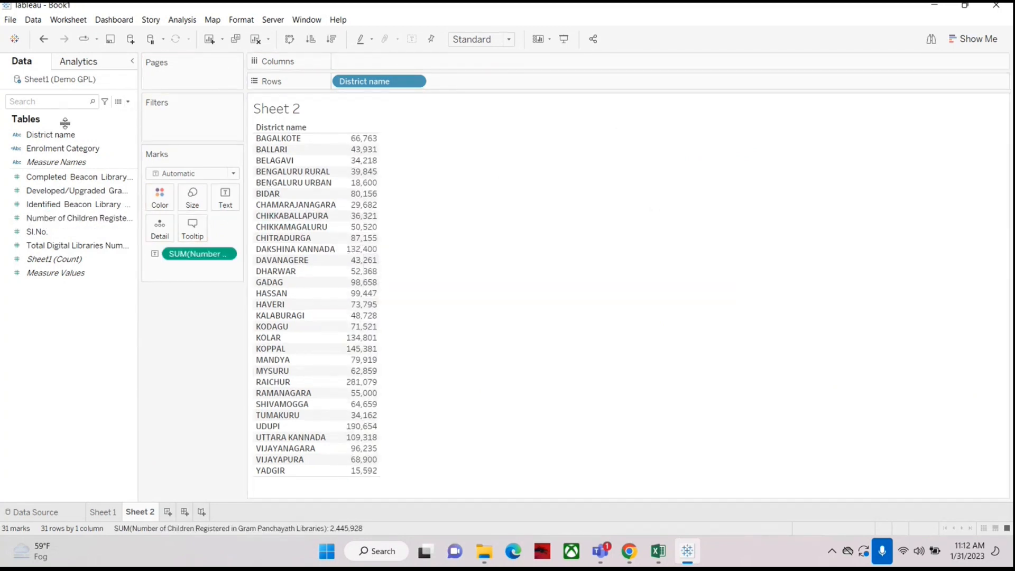
Step: Add Enrolment Category to Rows and sort the table in descending order
{"action": "left_click", "coordinate": [51, 151]}
{"action": "left_click_drag", "start_coordinate": [44, 153], "coordinate": [470, 87]}
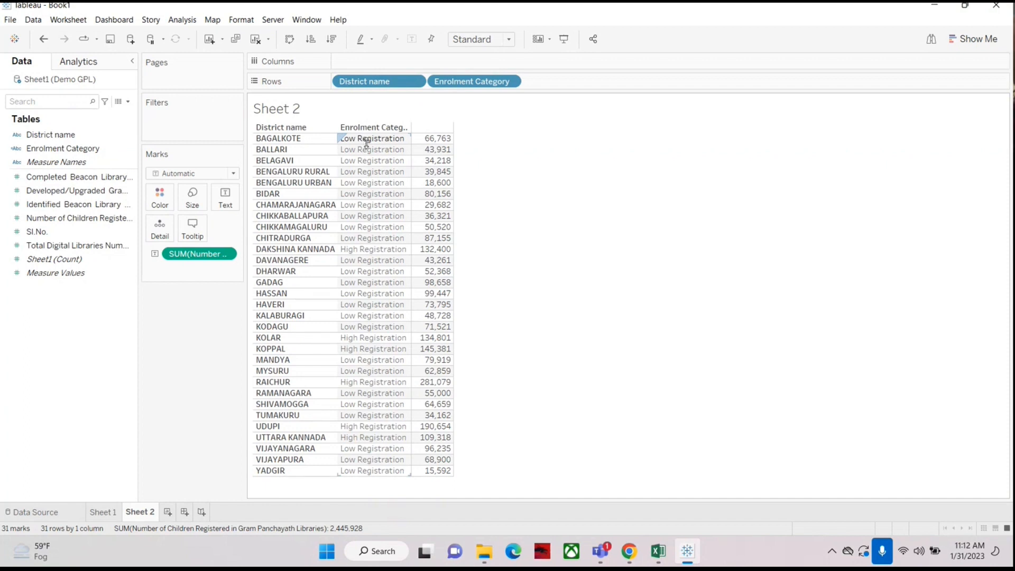
{"action": "mouse_move", "coordinate": [442, 139]}
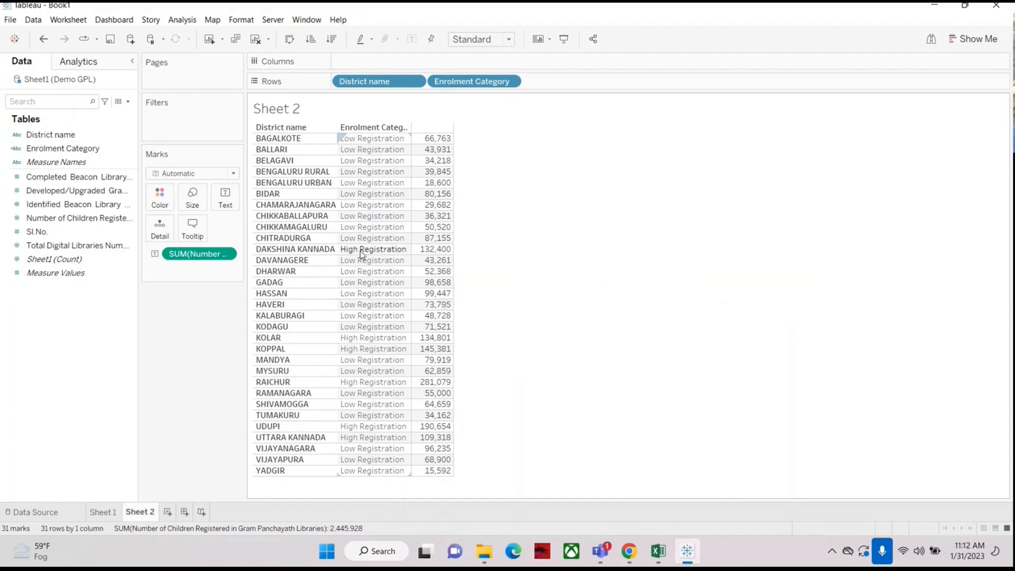
{"action": "left_click", "coordinate": [332, 38]}
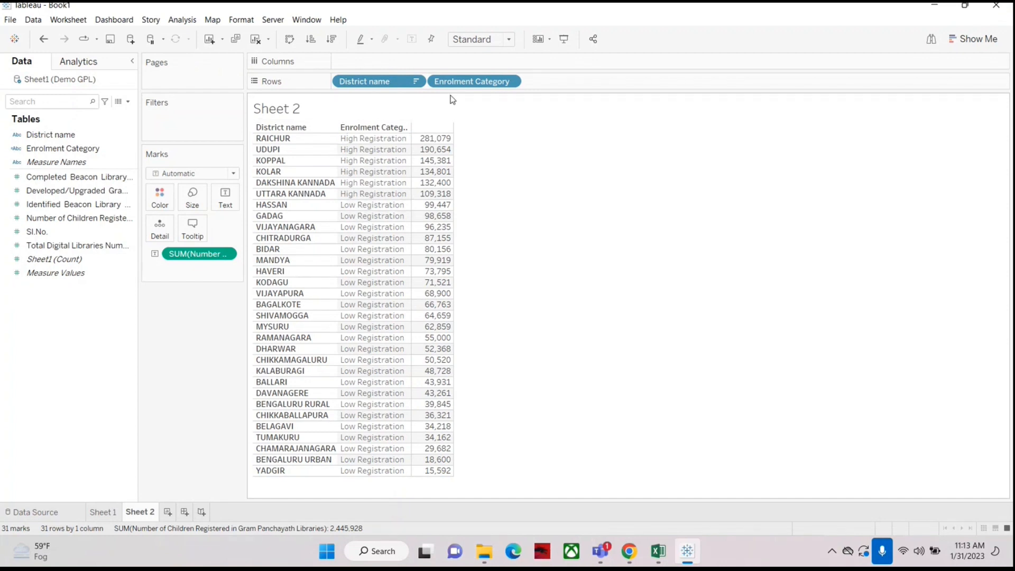
Step: Move Enrolment Category ahead of District name on Rows so districts are grouped by category
{"action": "left_click_drag", "start_coordinate": [491, 82], "coordinate": [333, 83]}
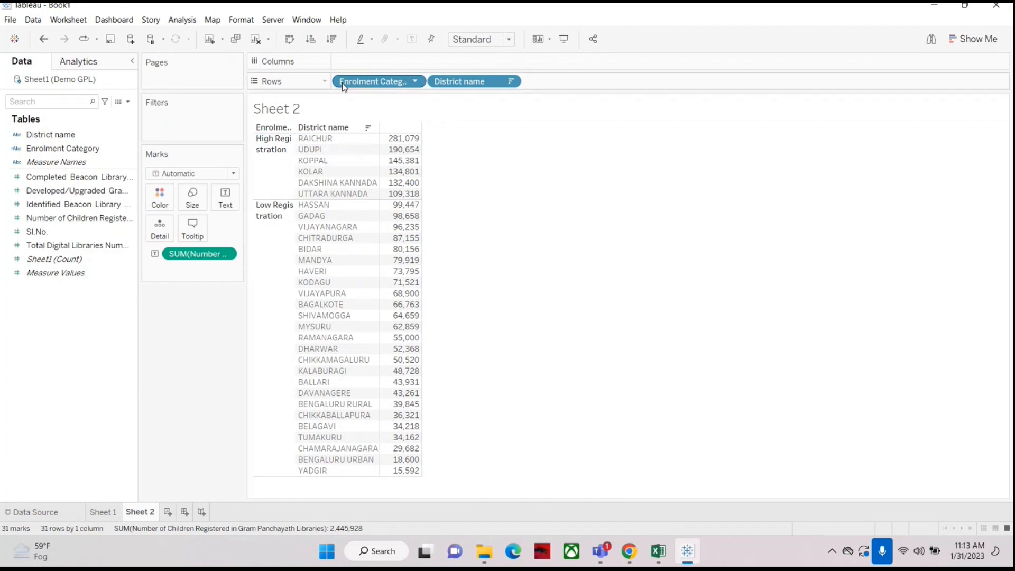
{"action": "left_click_drag", "start_coordinate": [376, 81], "coordinate": [568, 81]}
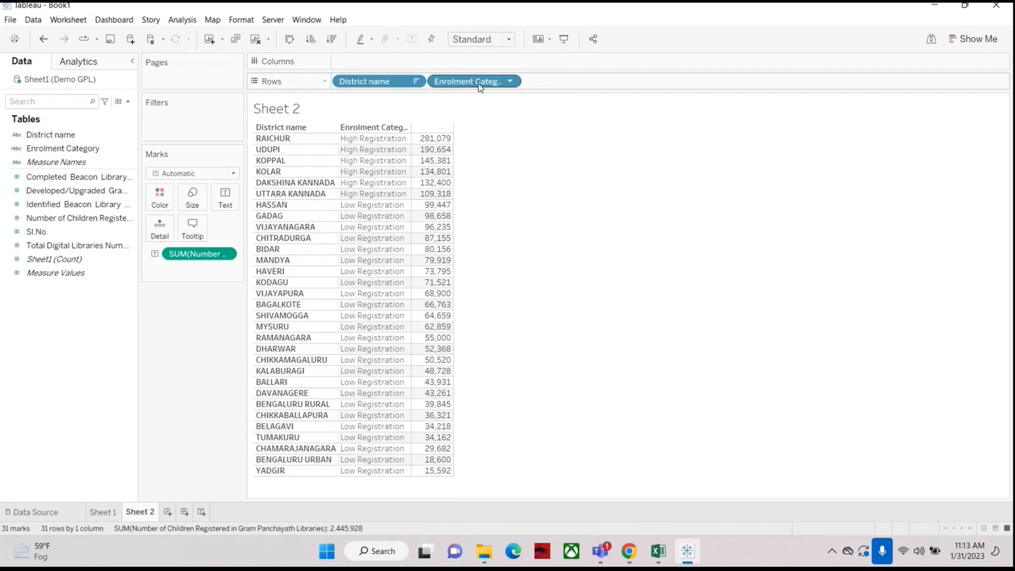
{"action": "left_click_drag", "start_coordinate": [479, 83], "coordinate": [326, 81]}
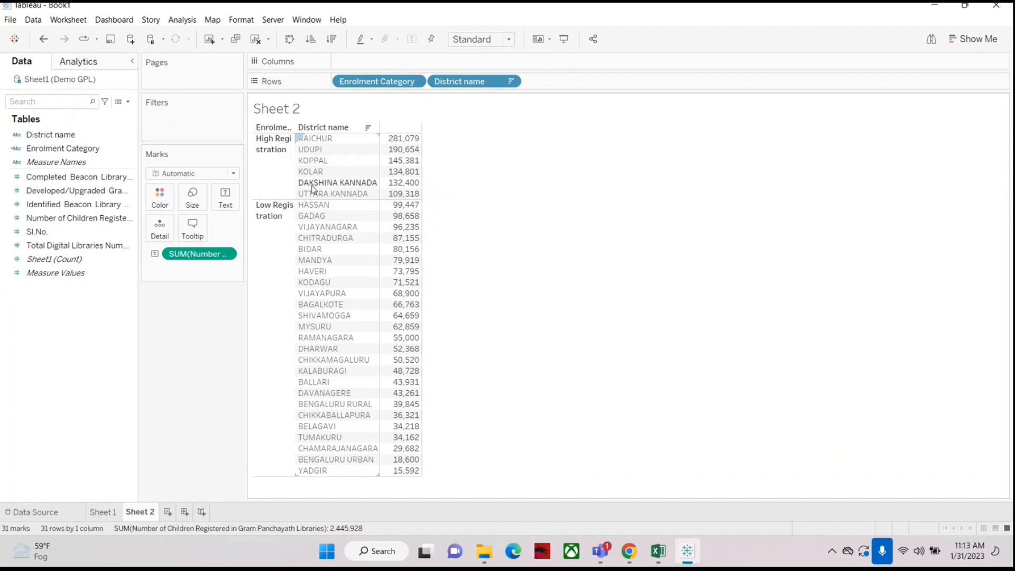
{"action": "mouse_move", "coordinate": [402, 196]}
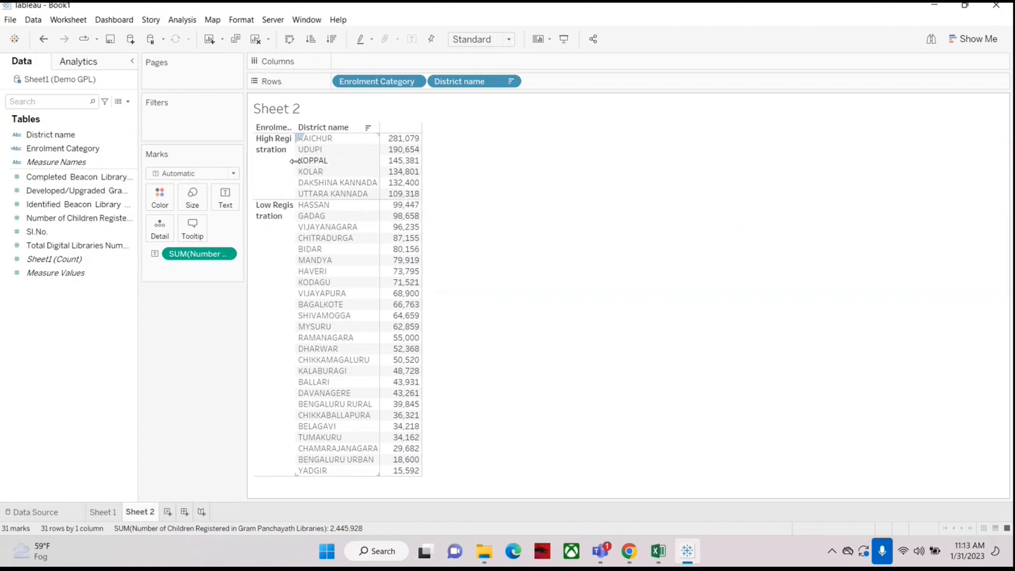
Step: Widen the Enrolment Category, District name and value columns of the table
{"action": "left_click_drag", "start_coordinate": [296, 165], "coordinate": [334, 164]}
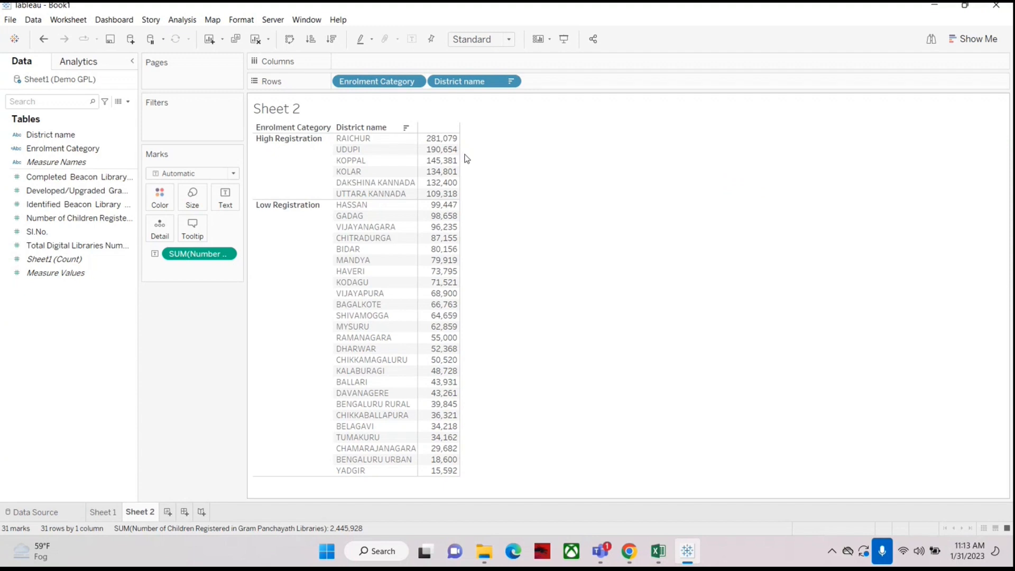
{"action": "left_click_drag", "start_coordinate": [460, 152], "coordinate": [500, 154]}
{"action": "left_click_drag", "start_coordinate": [419, 166], "coordinate": [442, 171]}
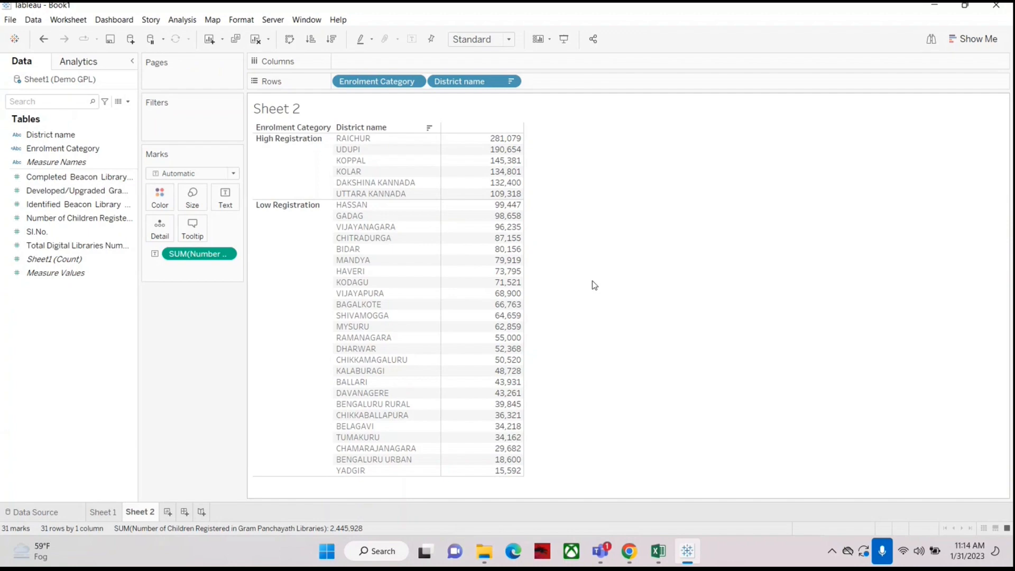
Step: Open the Demo GPL Excel workbook from the Karnataka-PRI folder on the Desktop
{"action": "left_click", "coordinate": [659, 559]}
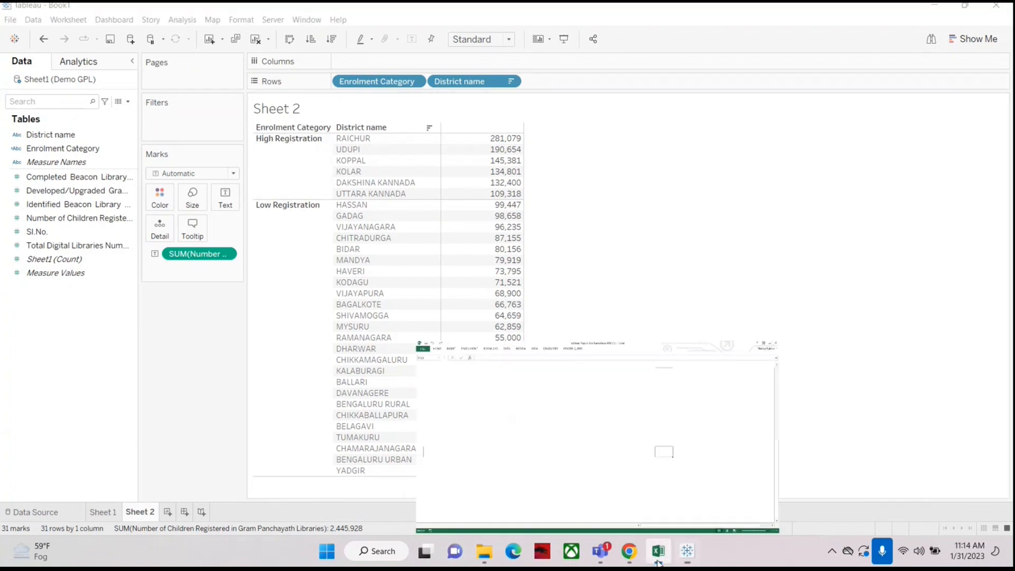
{"action": "left_click", "coordinate": [658, 560]}
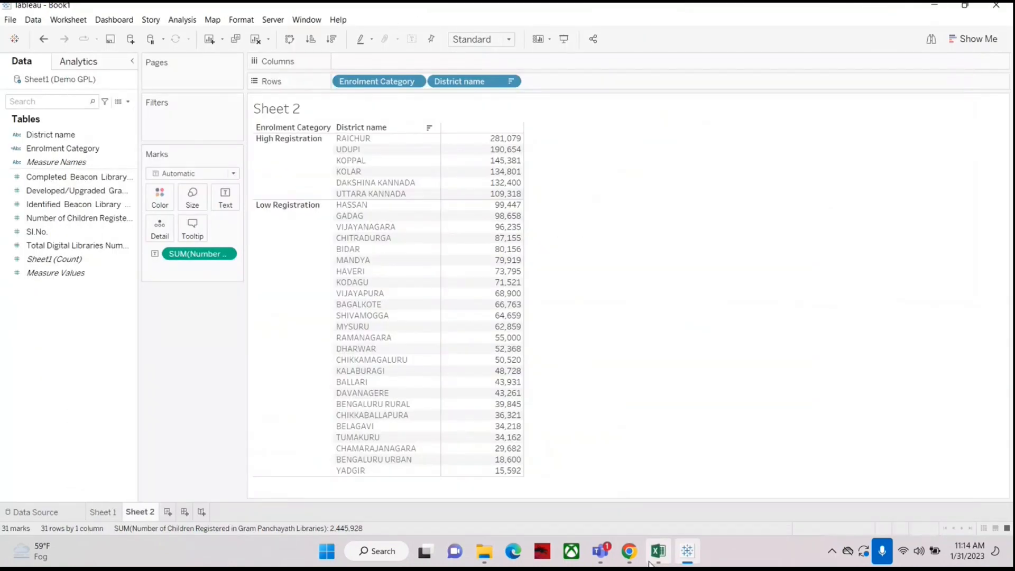
{"action": "left_click", "coordinate": [484, 551]}
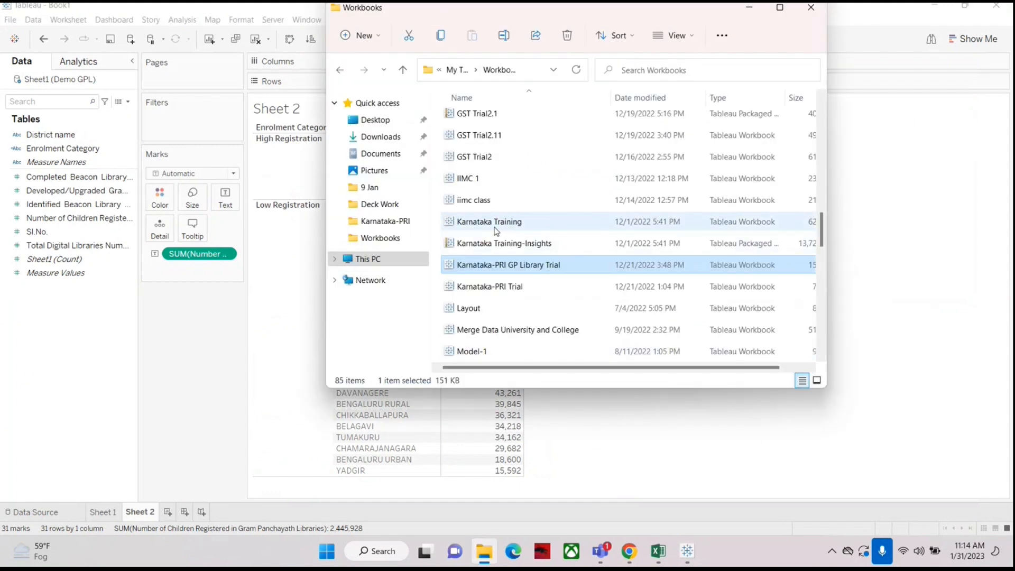
{"action": "left_click", "coordinate": [372, 120]}
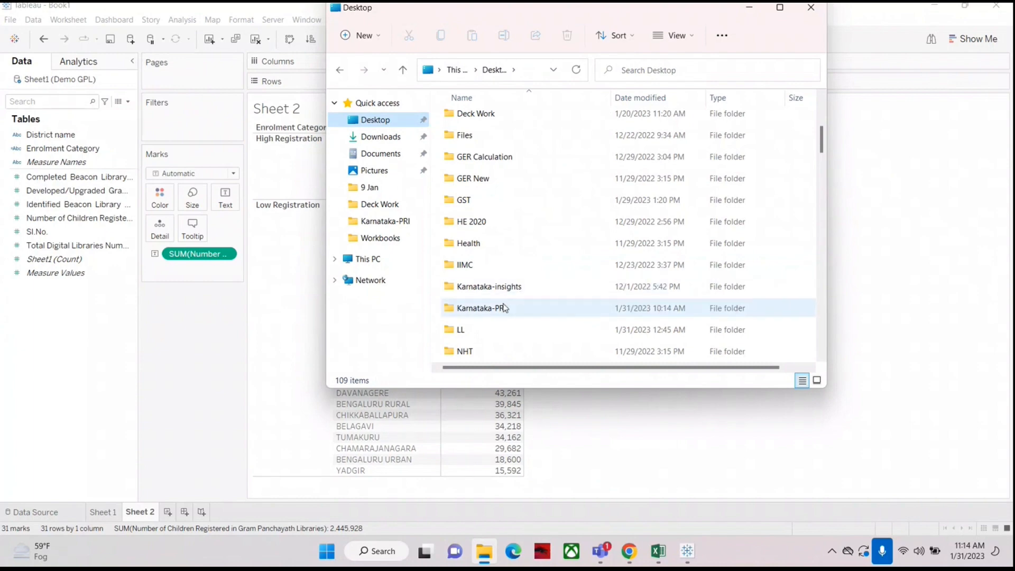
{"action": "double_click", "coordinate": [479, 308]}
{"action": "left_click", "coordinate": [486, 165]}
{"action": "double_click", "coordinate": [487, 165]}
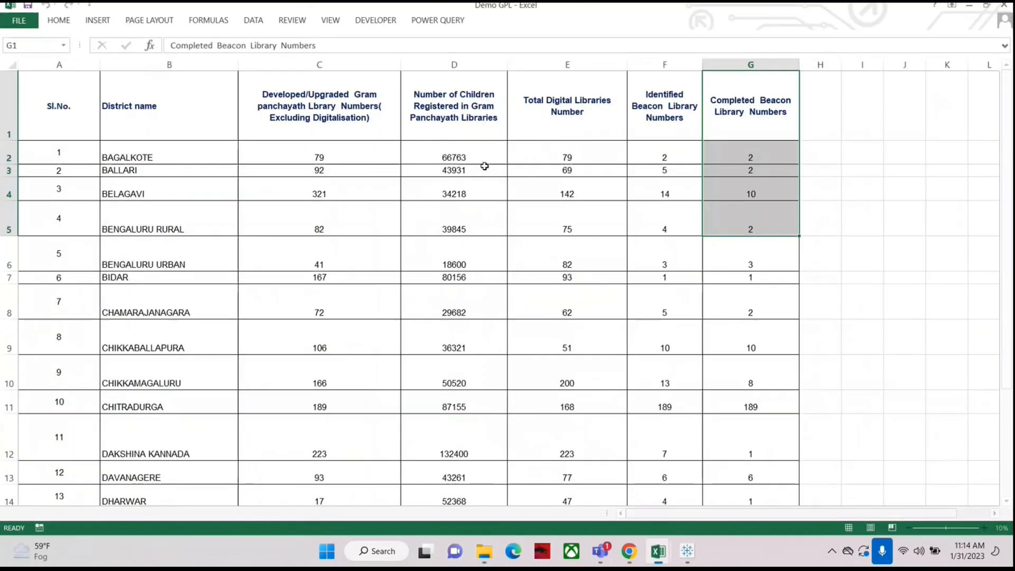
Step: Examine the spreadsheet's column headings and the Number of Children Registered in Gram Panchayath Libraries column
{"action": "key", "text": "ctrl+Home"}
{"action": "left_click", "coordinate": [121, 115]}
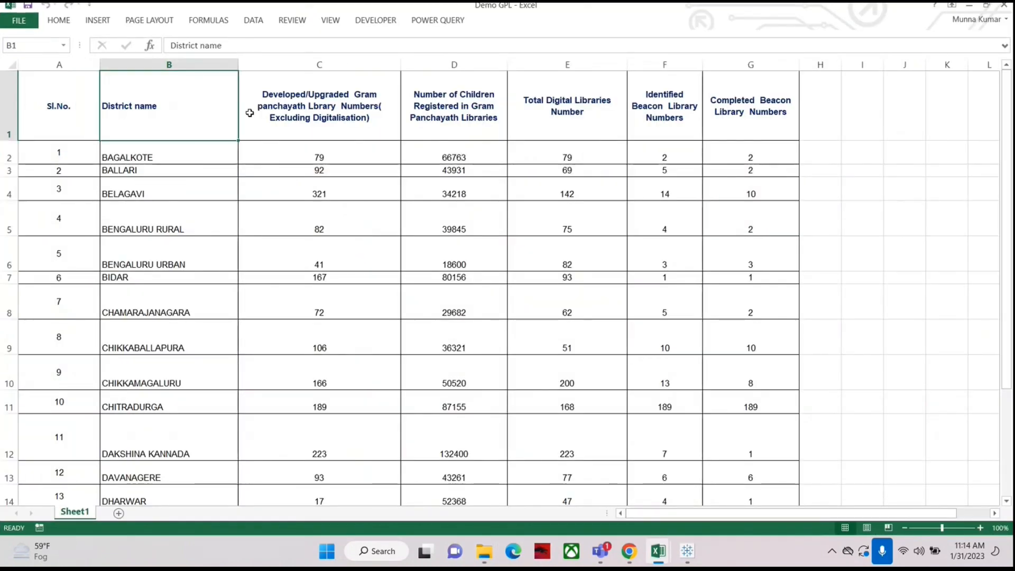
{"action": "left_click", "coordinate": [317, 111]}
{"action": "left_click", "coordinate": [454, 111]}
{"action": "left_click", "coordinate": [567, 112]}
{"action": "left_click", "coordinate": [682, 114]}
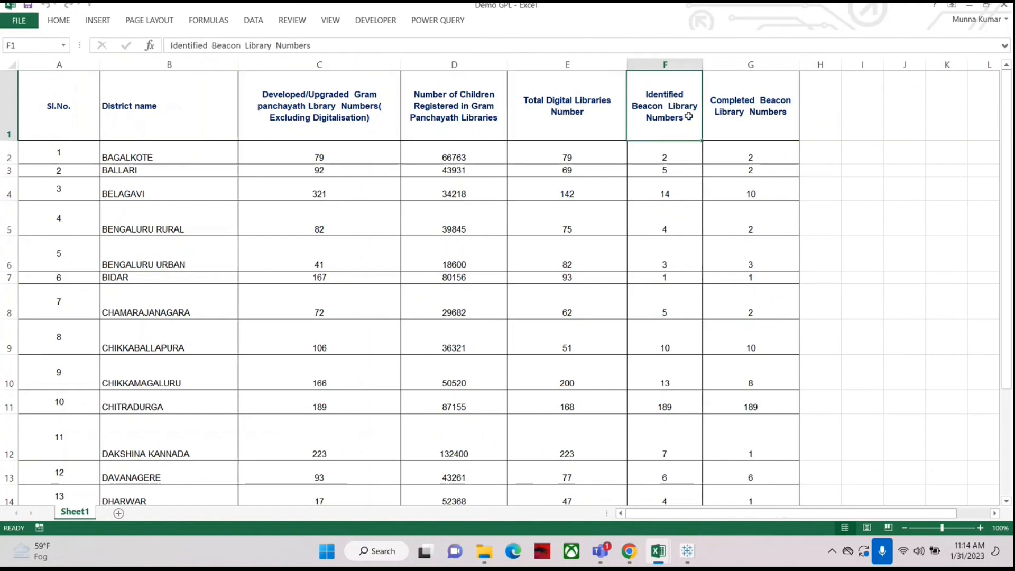
{"action": "left_click", "coordinate": [754, 116]}
{"action": "left_click", "coordinate": [829, 115]}
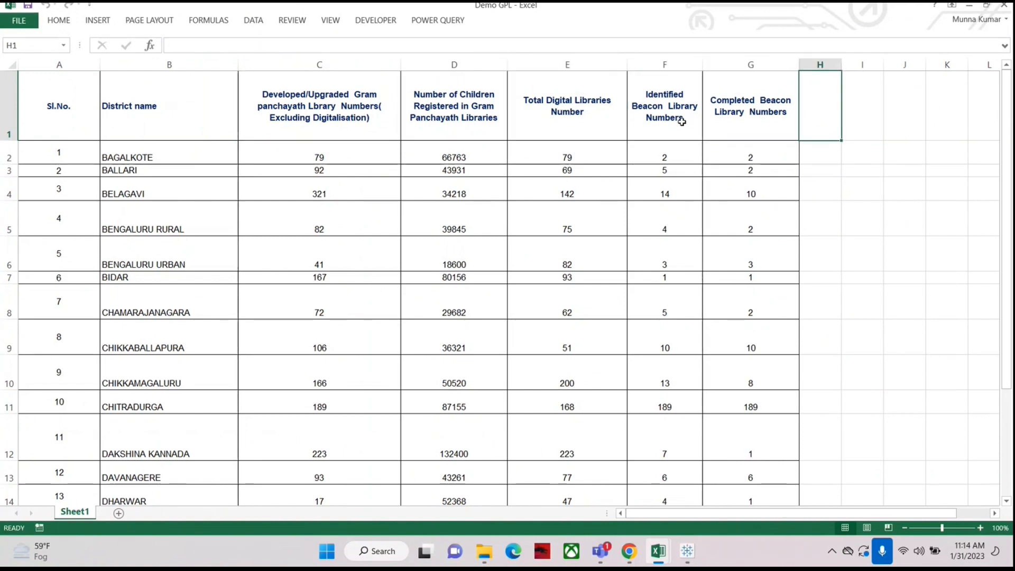
{"action": "left_click", "coordinate": [448, 60]}
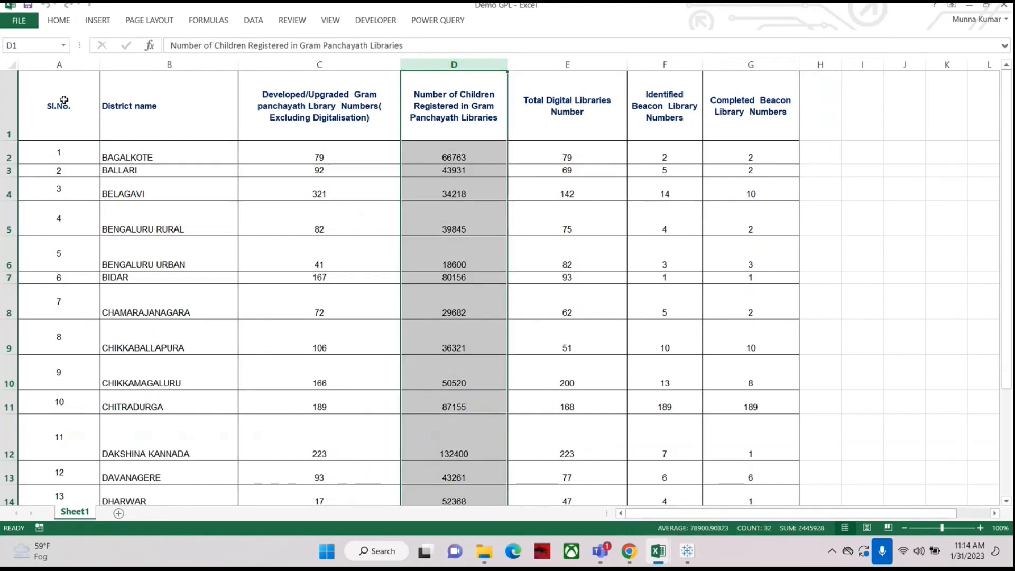
Step: Review the remaining column headings of the spreadsheet, then switch back to Tableau
{"action": "left_click", "coordinate": [138, 105]}
{"action": "left_click", "coordinate": [476, 102]}
{"action": "left_click", "coordinate": [550, 93]}
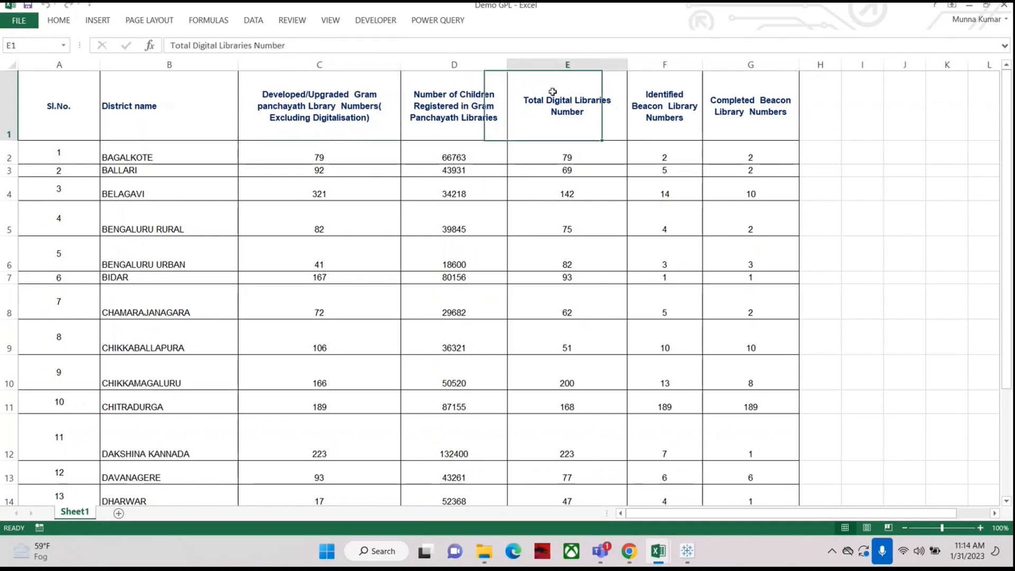
{"action": "left_click", "coordinate": [665, 104]}
{"action": "left_click", "coordinate": [739, 102]}
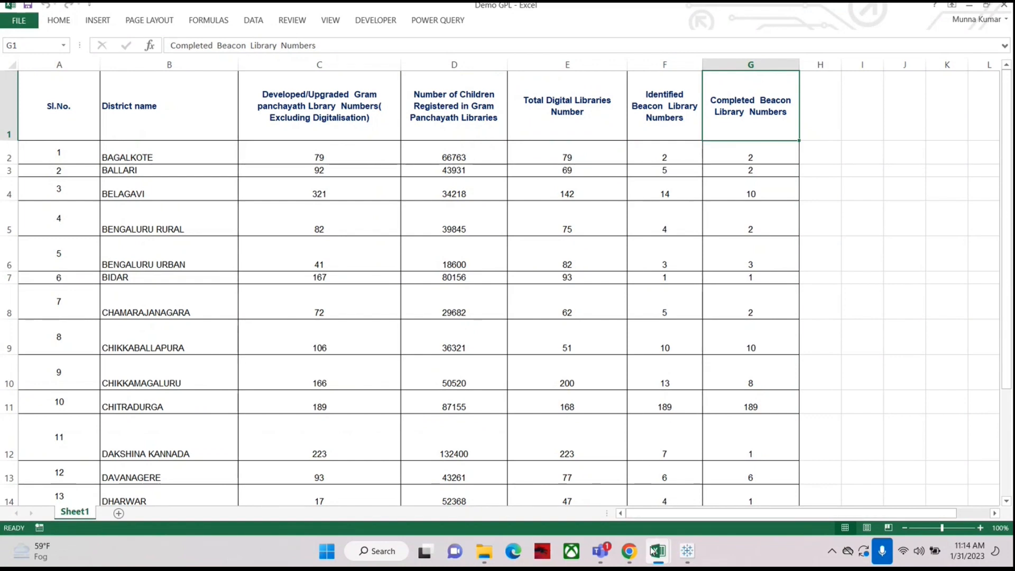
{"action": "left_click", "coordinate": [687, 553]}
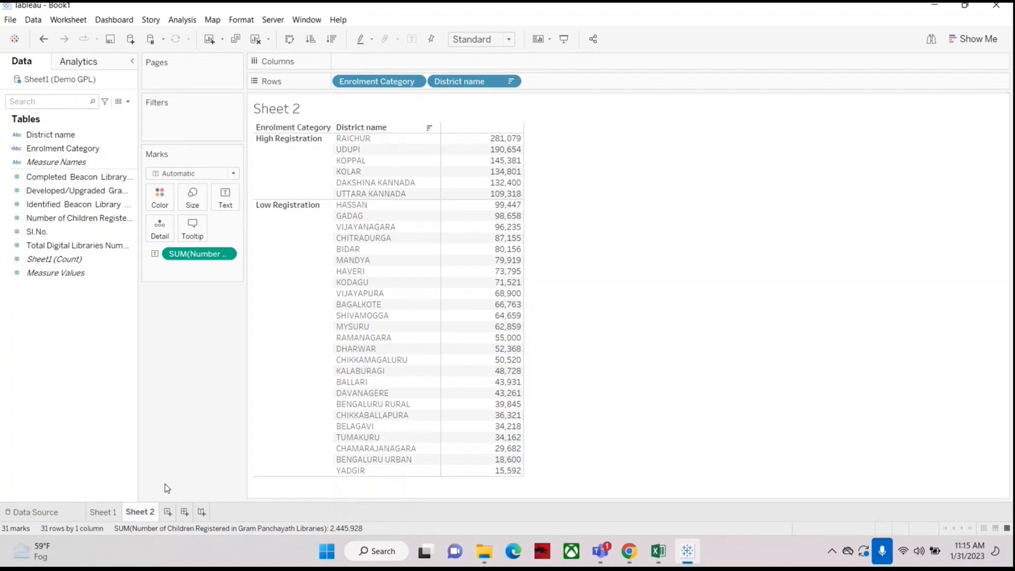
Step: Add a new worksheet and tabulate District name against the sum of Number of Children Registered in Gram Panchayath Libraries
{"action": "left_click", "coordinate": [166, 509]}
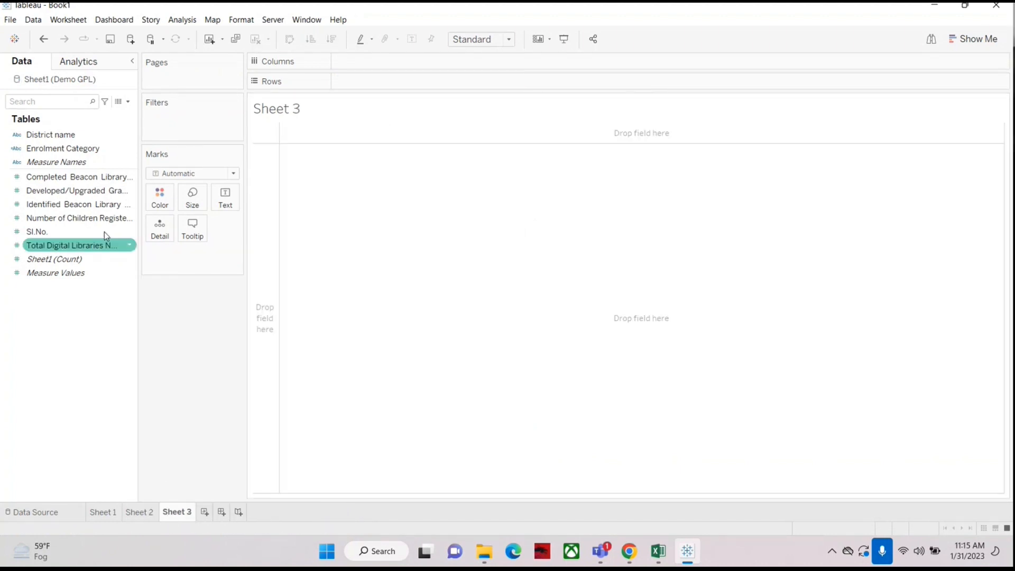
{"action": "left_click_drag", "start_coordinate": [53, 133], "coordinate": [365, 80]}
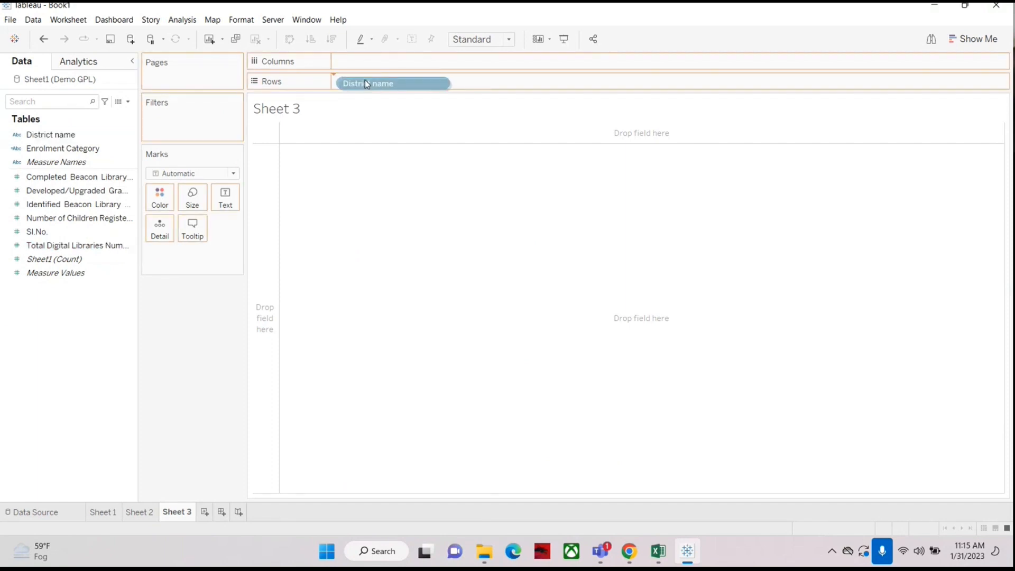
{"action": "left_click_drag", "start_coordinate": [74, 218], "coordinate": [349, 257]}
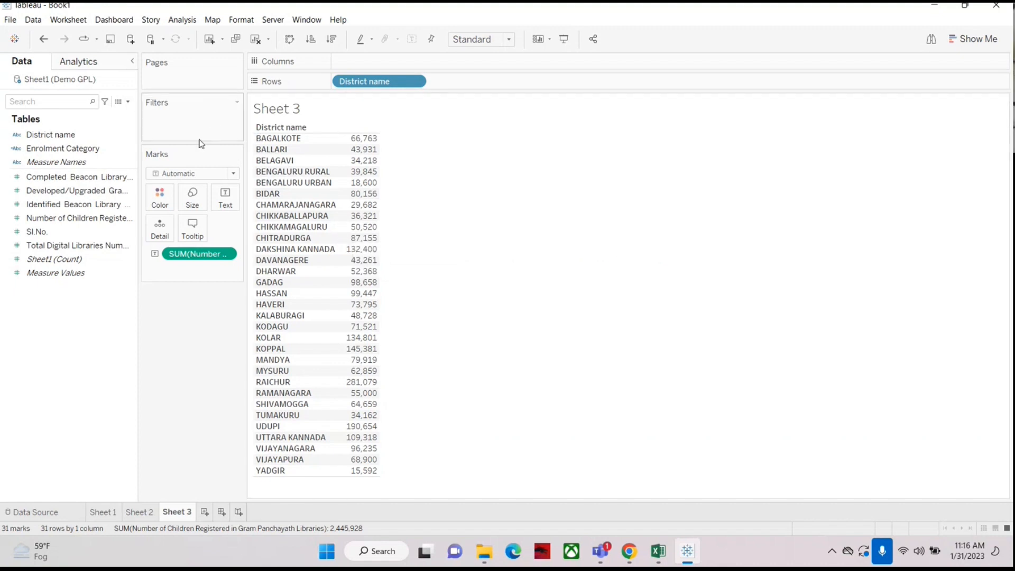
Step: Open a new calculated field dialog from the Data pane and move it beside the table
{"action": "left_click", "coordinate": [128, 102]}
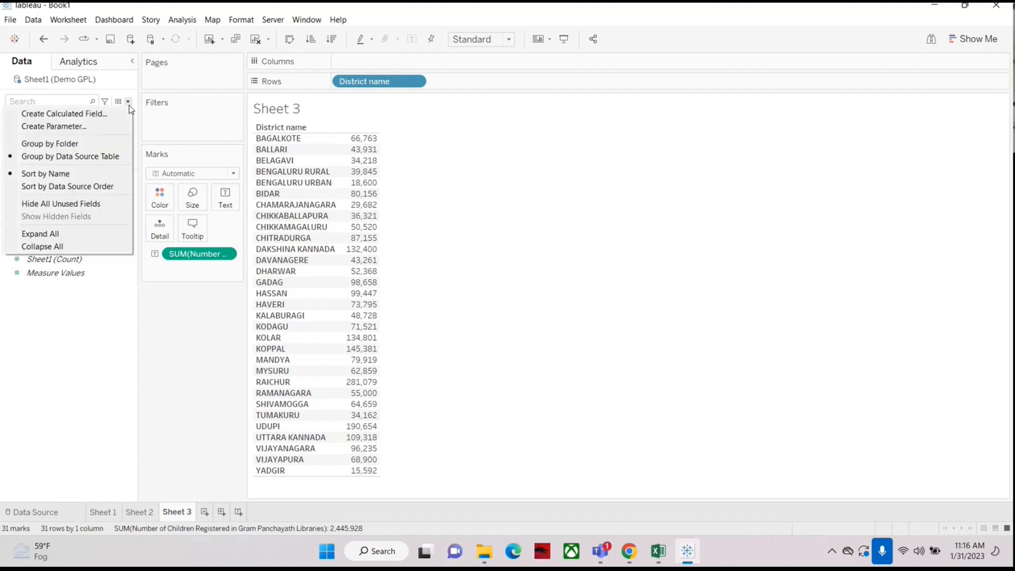
{"action": "left_click", "coordinate": [41, 113]}
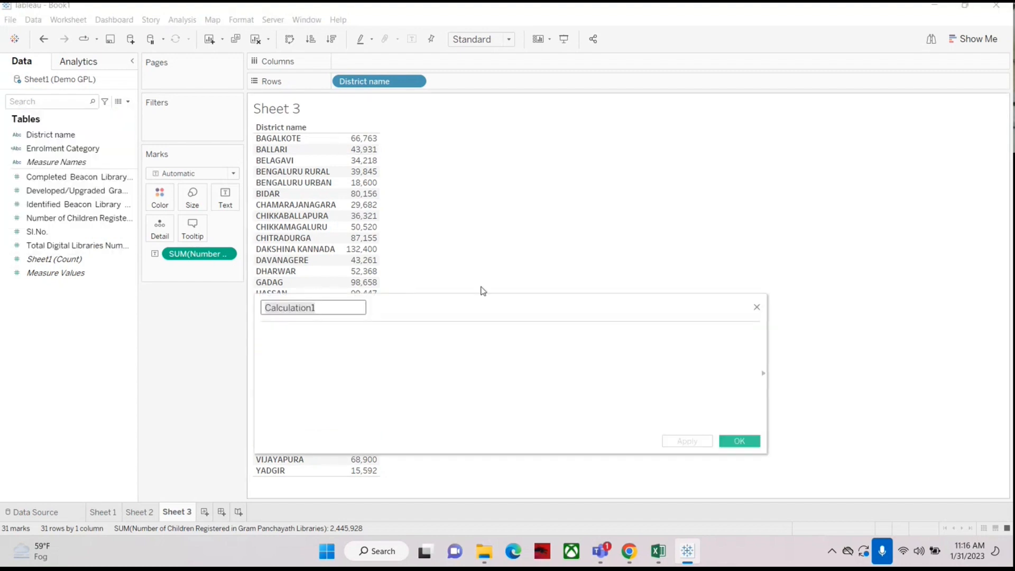
{"action": "left_click_drag", "start_coordinate": [489, 287], "coordinate": [656, 179]}
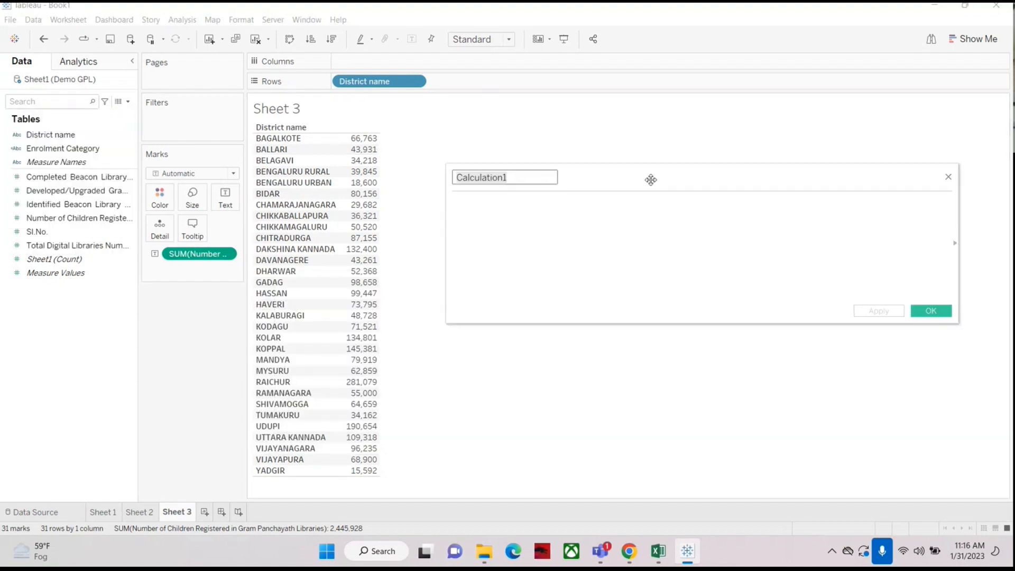
{"action": "left_click", "coordinate": [523, 177]}
{"action": "left_click", "coordinate": [512, 234]}
{"action": "left_click", "coordinate": [523, 176]}
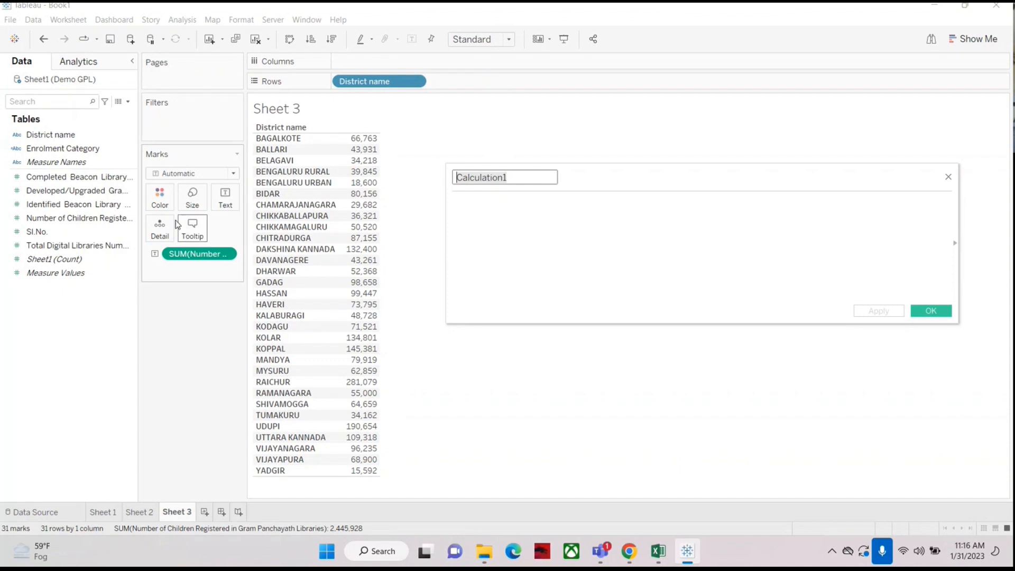
{"action": "left_click", "coordinate": [45, 150]}
{"action": "left_click", "coordinate": [523, 177]}
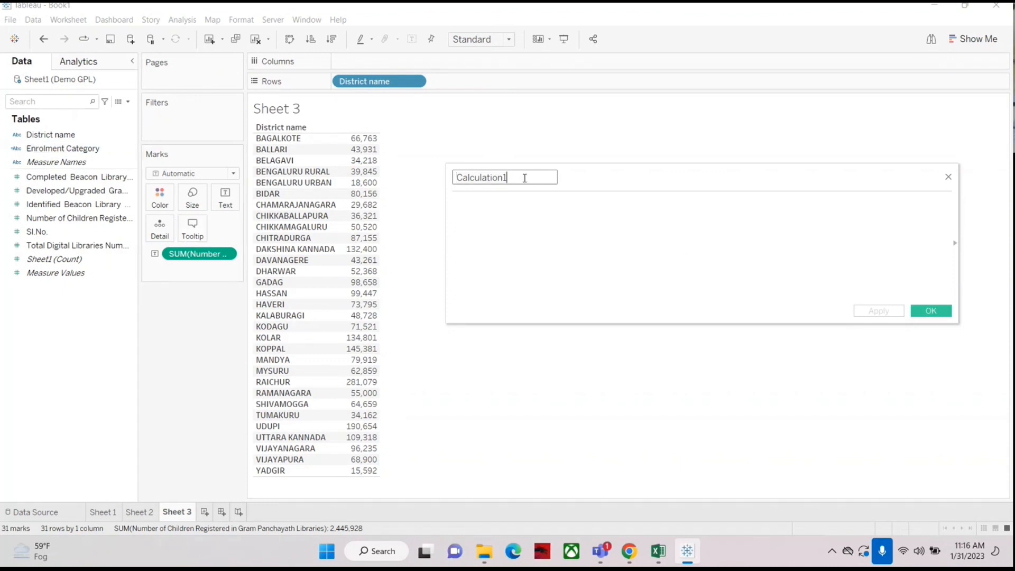
{"action": "left_click", "coordinate": [507, 211]}
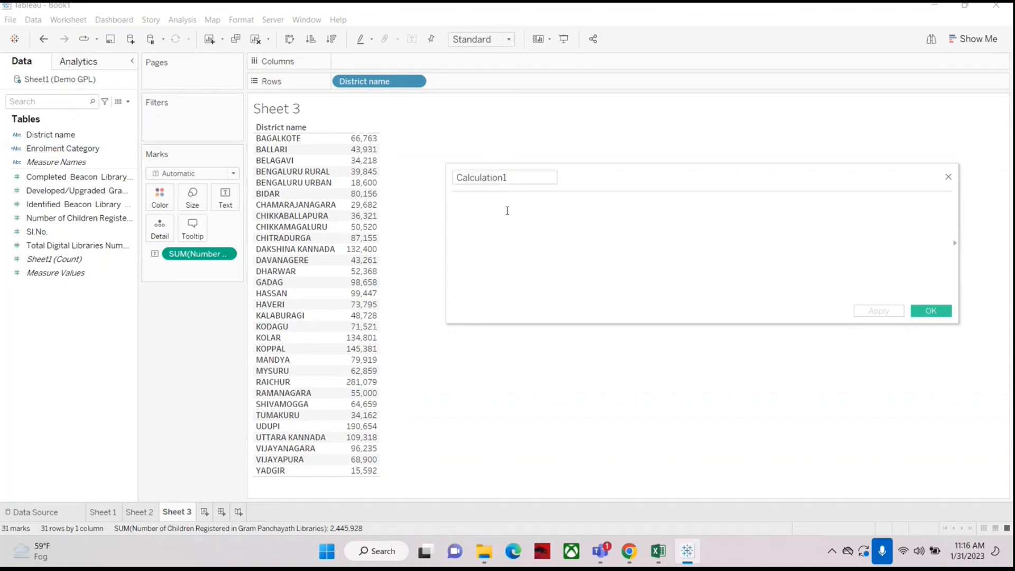
{"action": "double_click", "coordinate": [517, 177]}
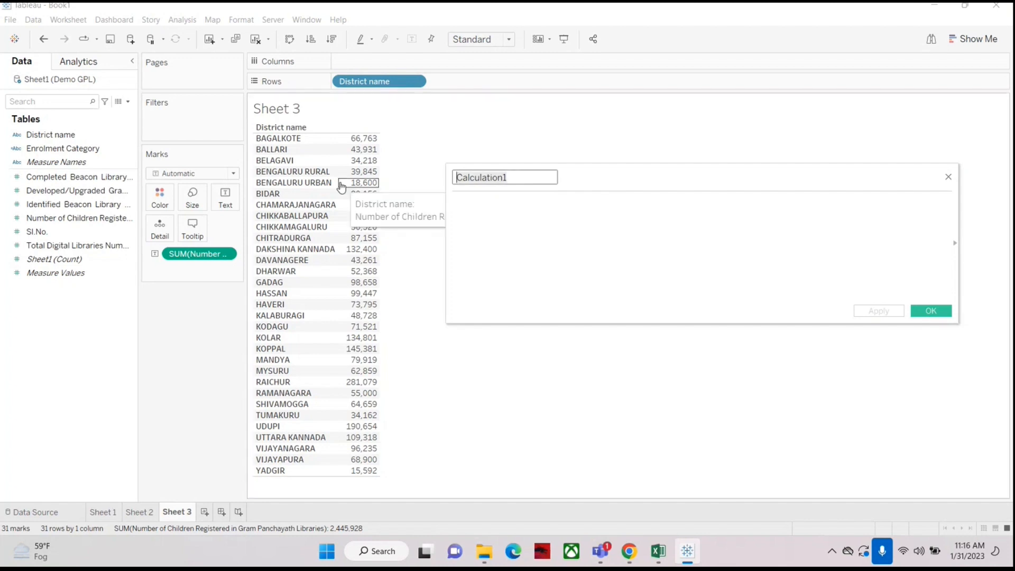
Step: Name the calculated field Enrolment -Category
{"action": "type", "text": "RE"}
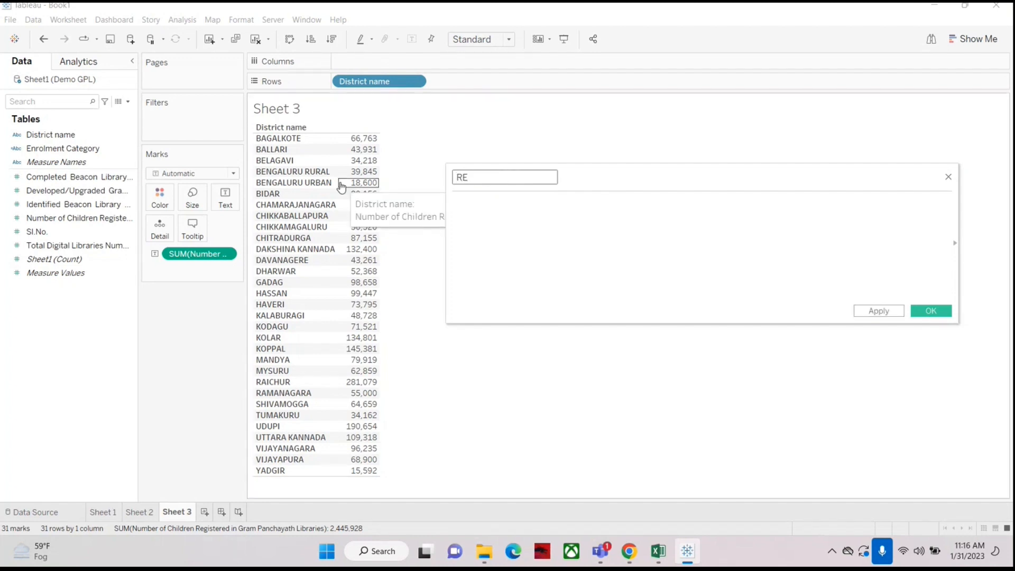
{"action": "key", "text": "BackSpace"}
{"action": "type", "text": "e-Category"}
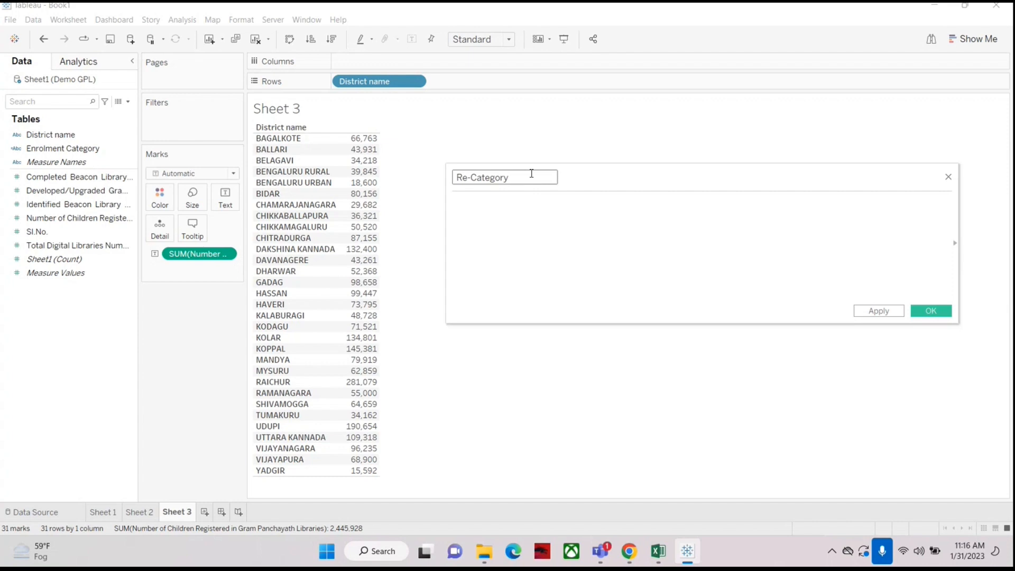
{"action": "key", "text": "Left"}
{"action": "key", "text": "Left"}
{"action": "key", "text": "Left"}
{"action": "key", "text": "Left"}
{"action": "key", "text": "Left"}
{"action": "key", "text": "Left"}
{"action": "key", "text": "Left"}
{"action": "key", "text": "Left"}
{"action": "key", "text": "BackSpace"}
{"action": "key", "text": "BackSpace"}
{"action": "type", "text": "Enrolment"}
{"action": "key", "text": "Delete"}
{"action": "type", "text": "-"}
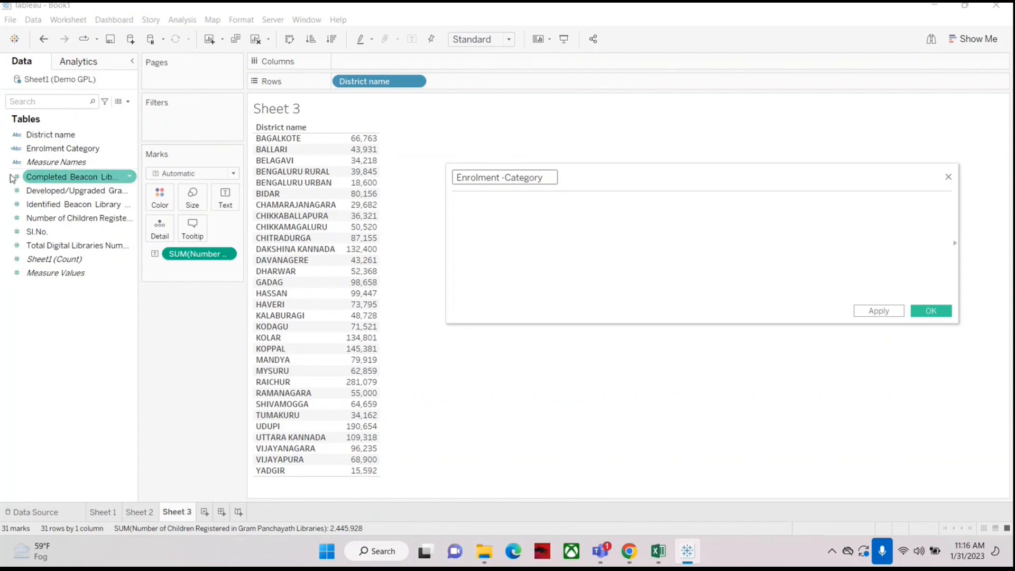
Step: Start the formula with the condition if children reg>=100000 then on the first line
{"action": "left_click", "coordinate": [472, 214]}
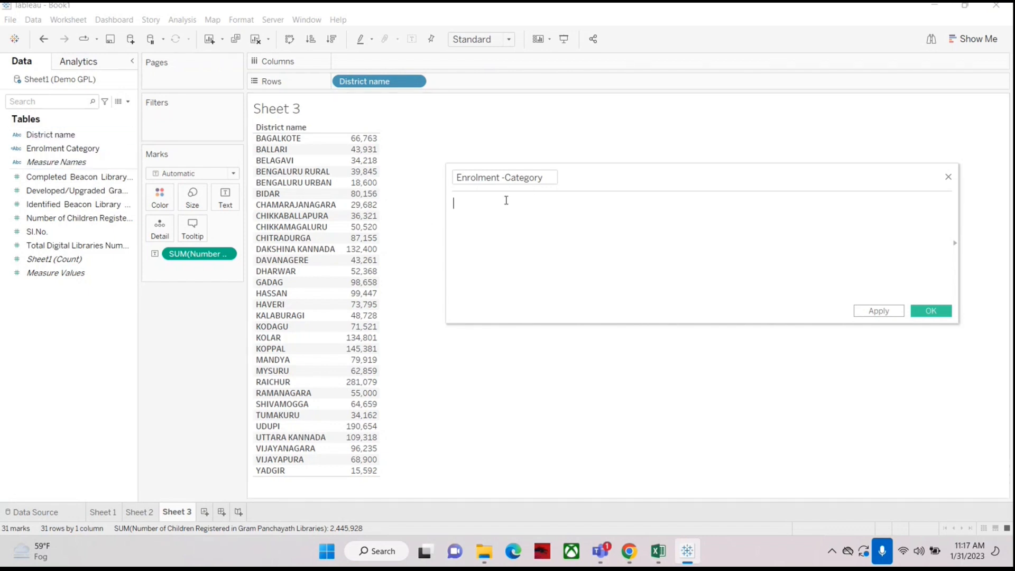
{"action": "left_click", "coordinate": [458, 183]}
{"action": "type", "text": "i"}
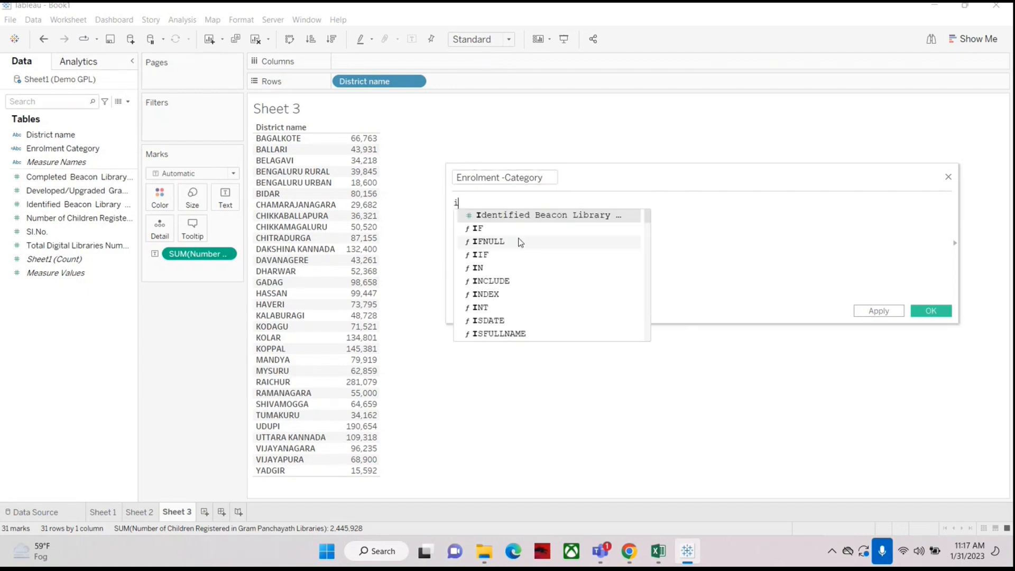
{"action": "type", "text": "f"}
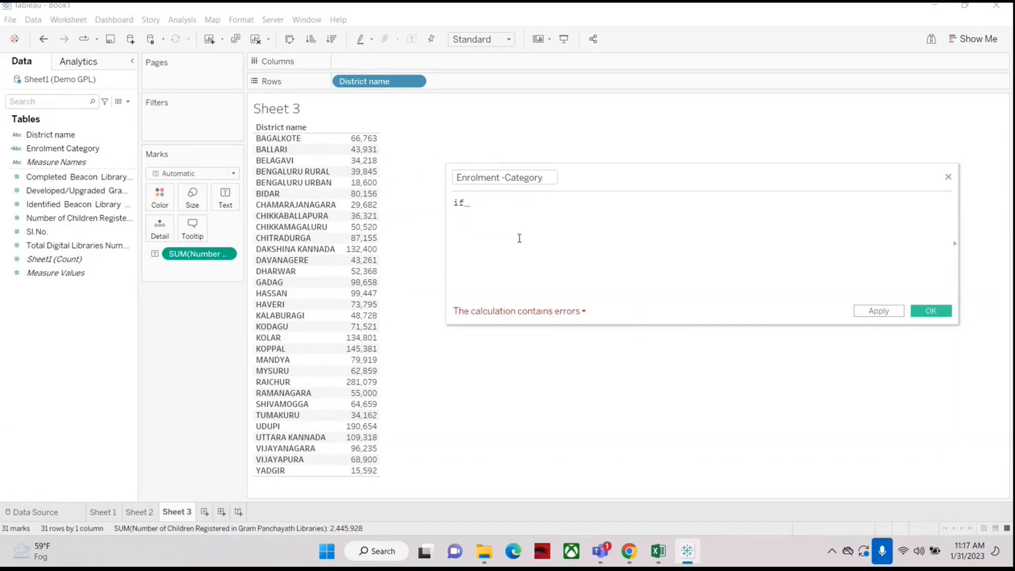
{"action": "key", "text": "Return"}
{"action": "key", "text": "Return"}
{"action": "key", "text": "Return"}
{"action": "key", "text": "BackSpace"}
{"action": "key", "text": "Return"}
{"action": "key", "text": "BackSpace"}
{"action": "key", "text": "BackSpace"}
{"action": "key", "text": "Up"}
{"action": "key", "text": "Right"}
{"action": "key", "text": "Right"}
{"action": "key", "text": "Right"}
{"action": "type", "text": "en"}
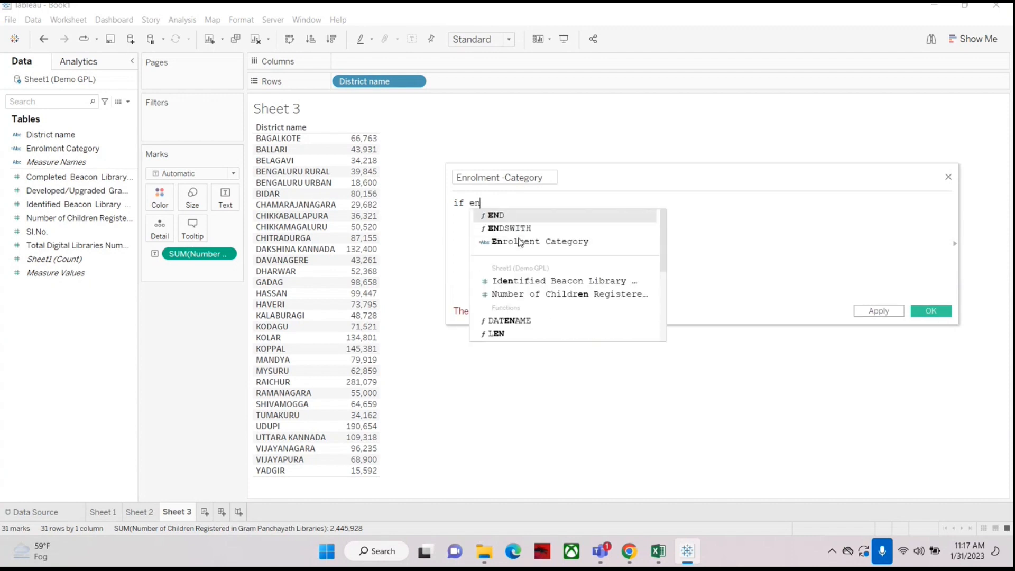
{"action": "type", "text": "rolme"}
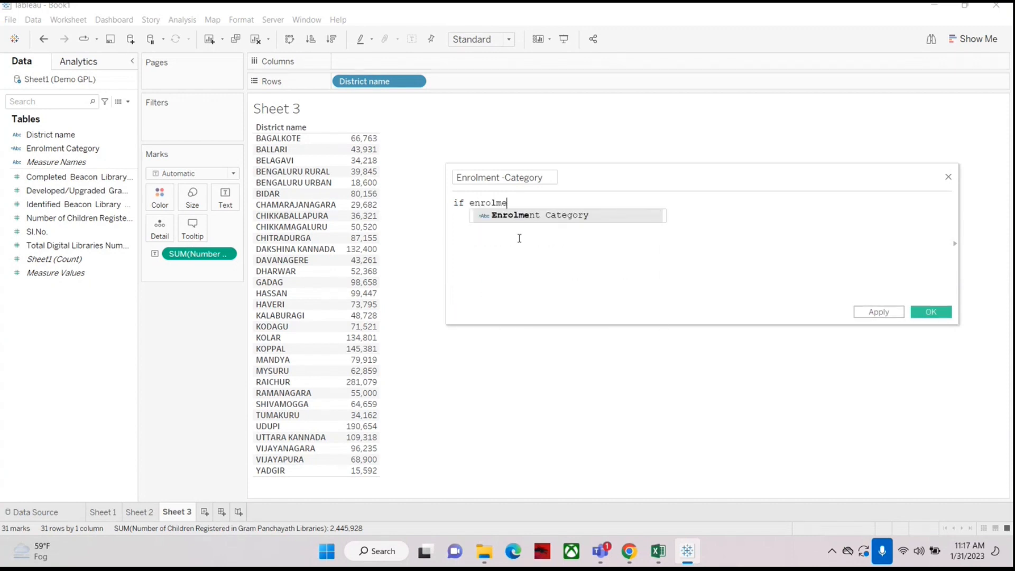
{"action": "key", "text": "BackSpace"}
{"action": "key", "text": "BackSpace"}
{"action": "key", "text": "BackSpace"}
{"action": "key", "text": "BackSpace"}
{"action": "key", "text": "BackSpace"}
{"action": "key", "text": "BackSpace"}
{"action": "key", "text": "BackSpace"}
{"action": "type", "text": "r"}
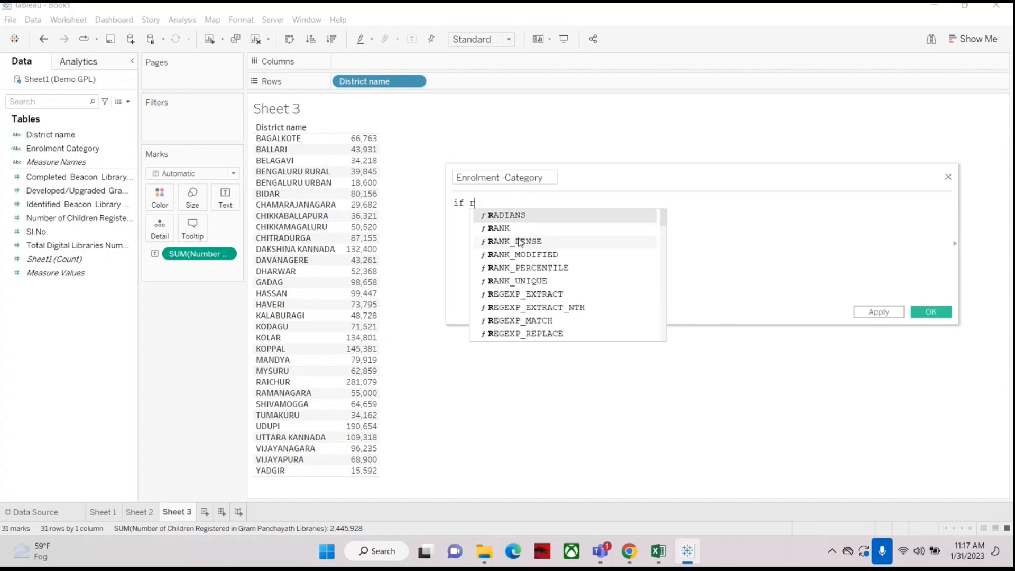
{"action": "key", "text": "BackSpace"}
{"action": "type", "text": "chi"}
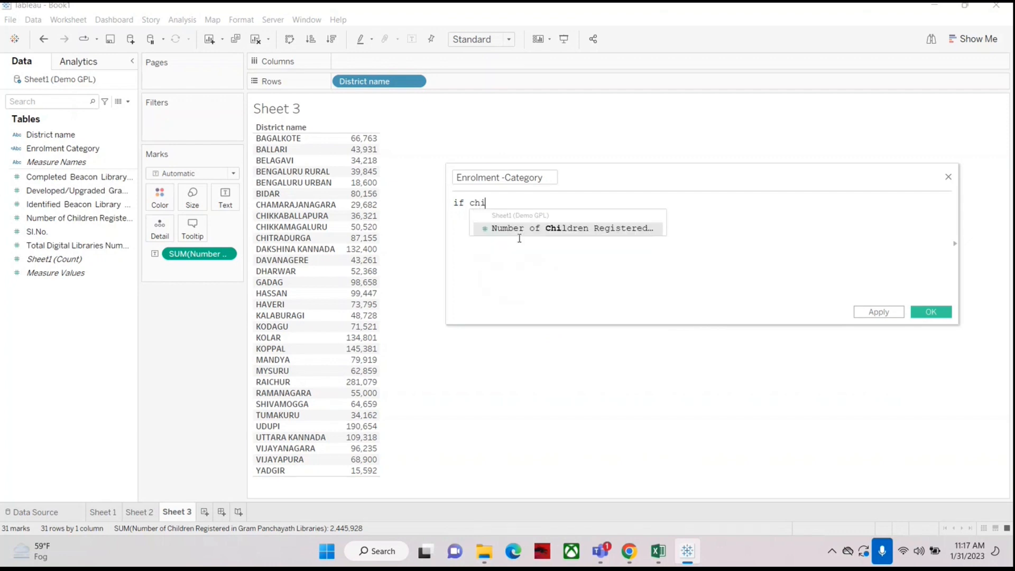
{"action": "type", "text": "ldren "}
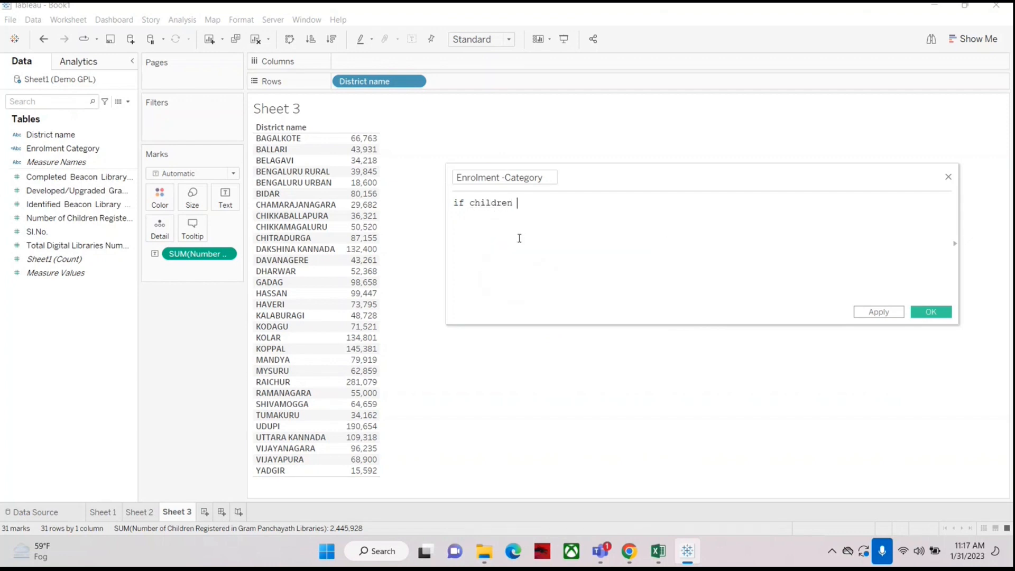
{"action": "type", "text": "reg>=100000"}
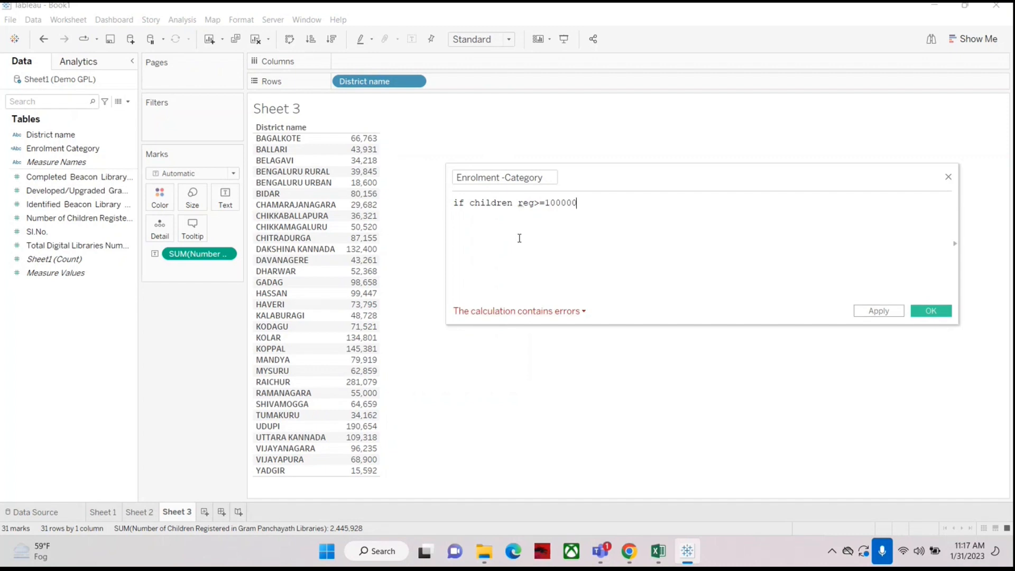
{"action": "type", "text": " then"}
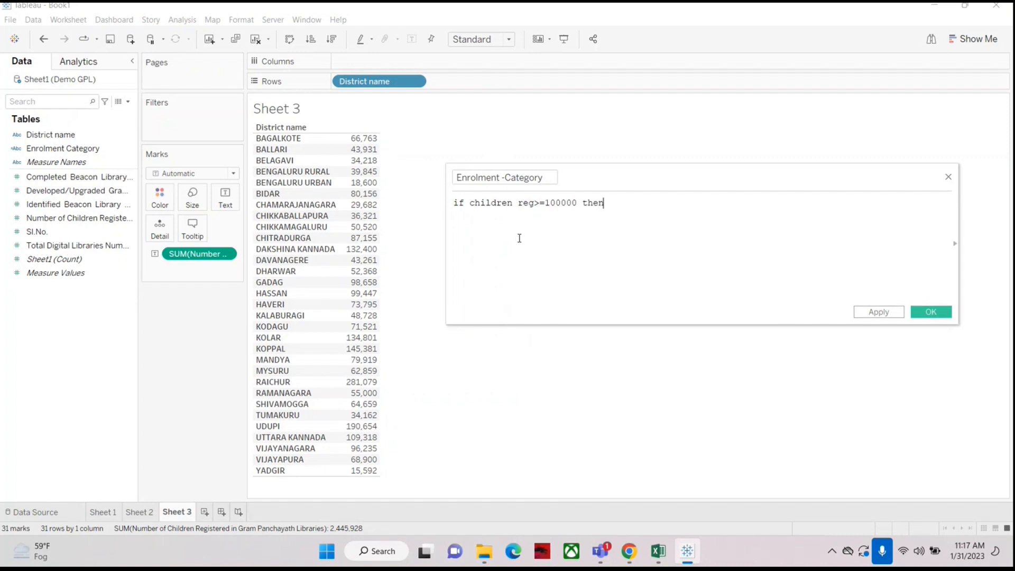
{"action": "key", "text": "Return"}
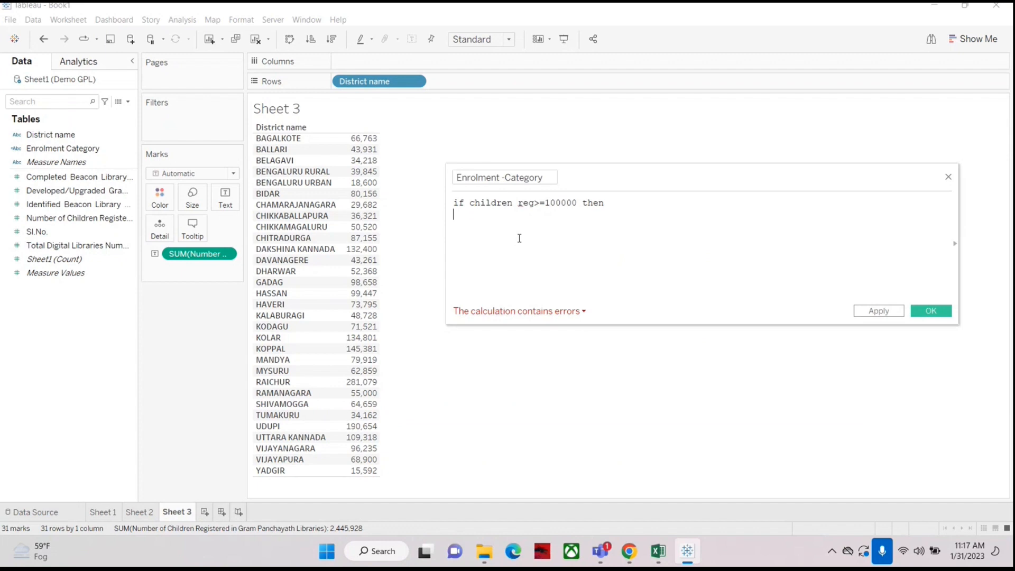
Step: Enter High Enrolment as the result on the line below the condition
{"action": "type", "text": "High "}
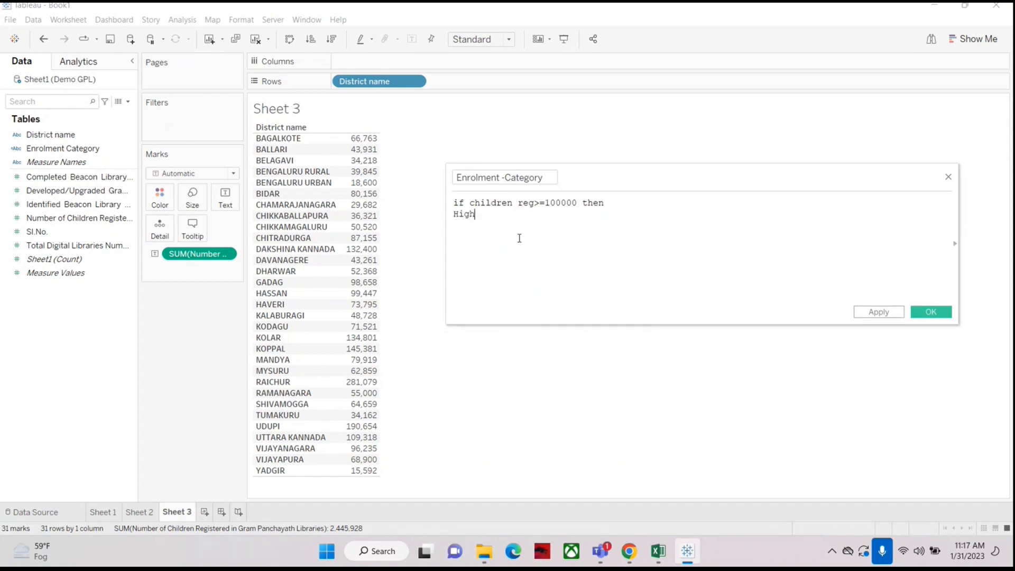
{"action": "type", "text": "Enr"}
{"action": "key", "text": "BackSpace"}
{"action": "key", "text": "BackSpace"}
{"action": "key", "text": "BackSpace"}
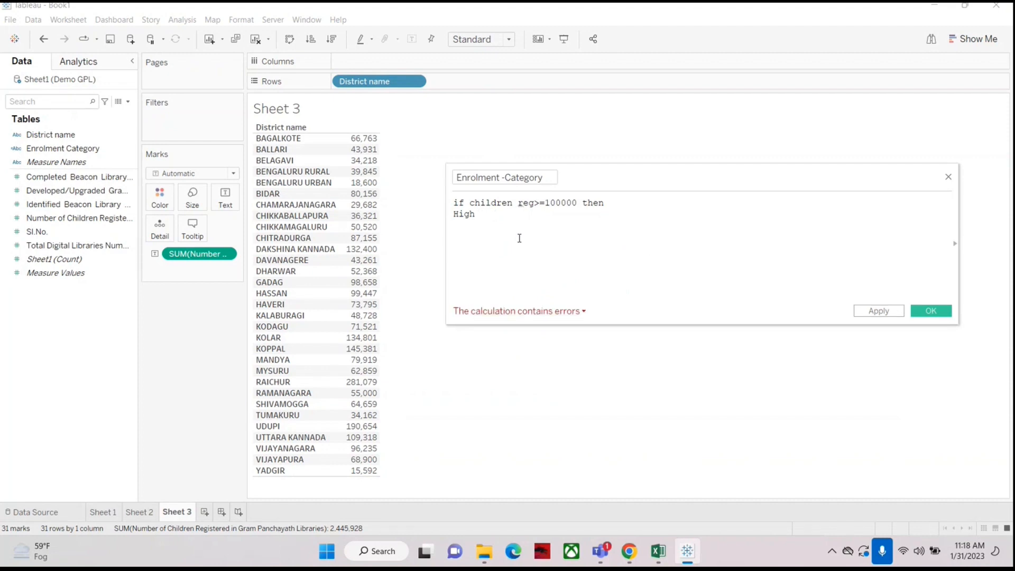
{"action": "type", "text": "Enrolmen"}
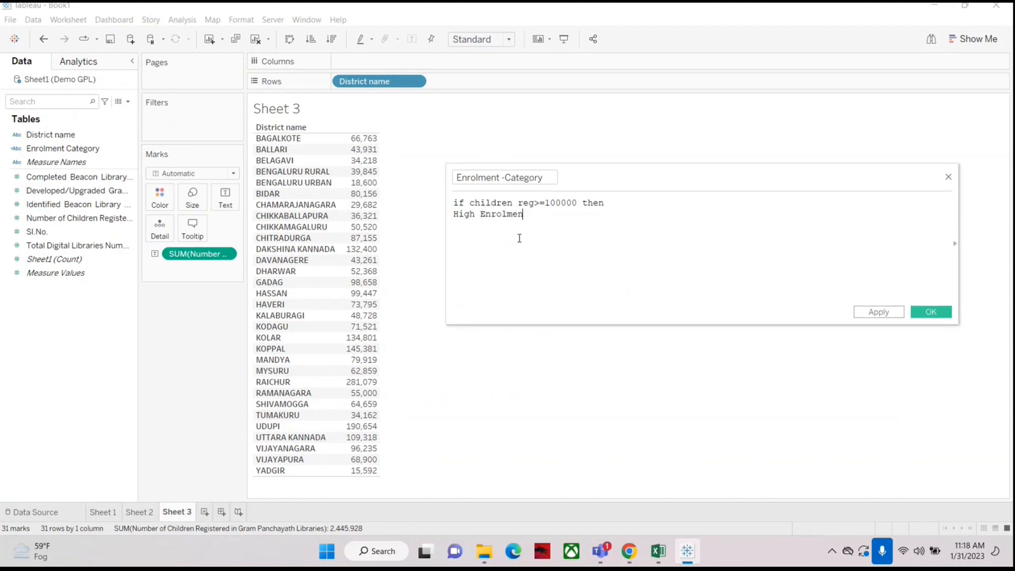
{"action": "type", "text": "t"}
{"action": "key", "text": "Return"}
Step: Add an ELSE line followed by Low Enrolment as the alternative result
{"action": "type", "text": "e"}
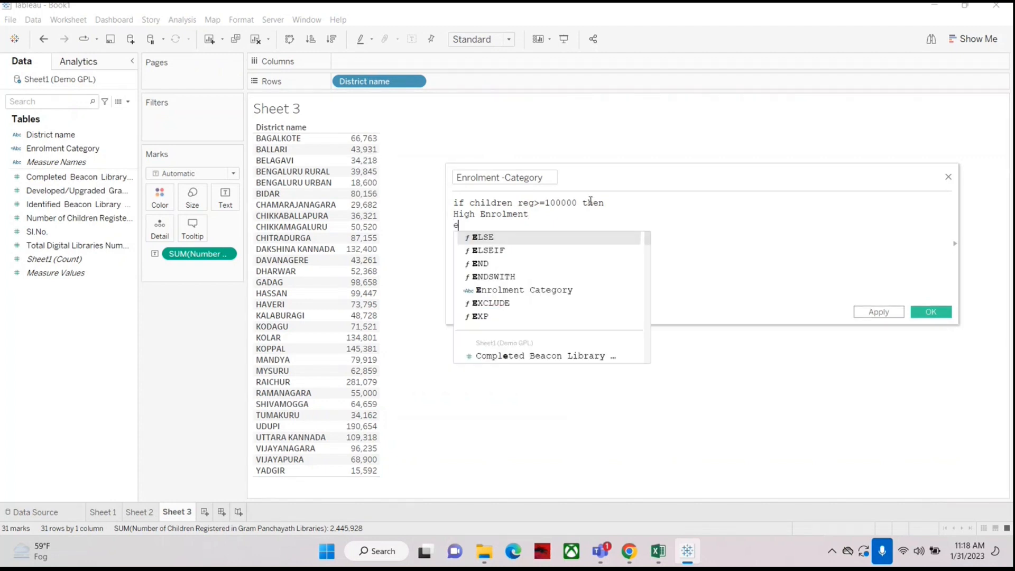
{"action": "type", "text": "lse"}
{"action": "key", "text": "Return"}
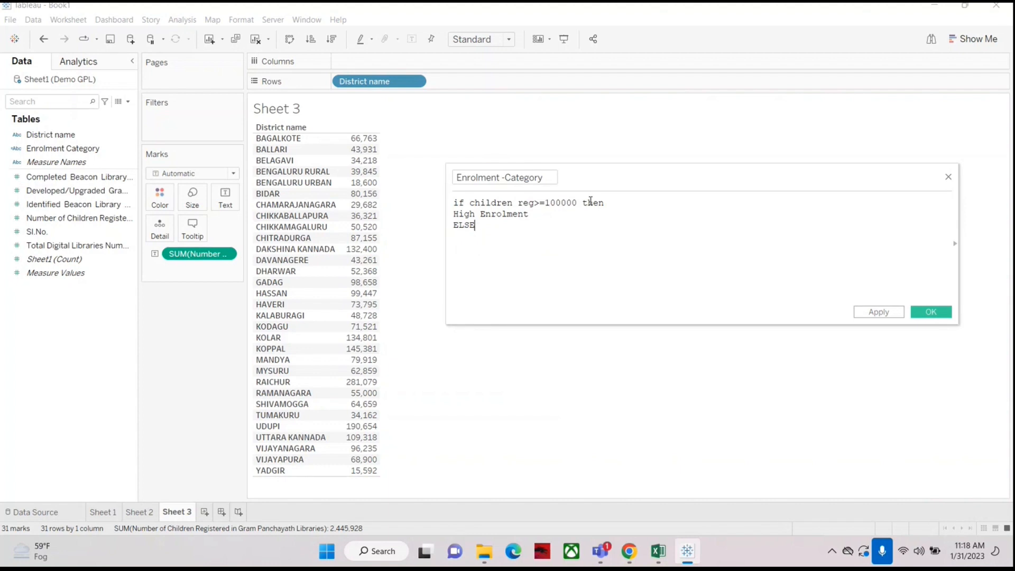
{"action": "key", "text": "Return"}
{"action": "type", "text": "Low"}
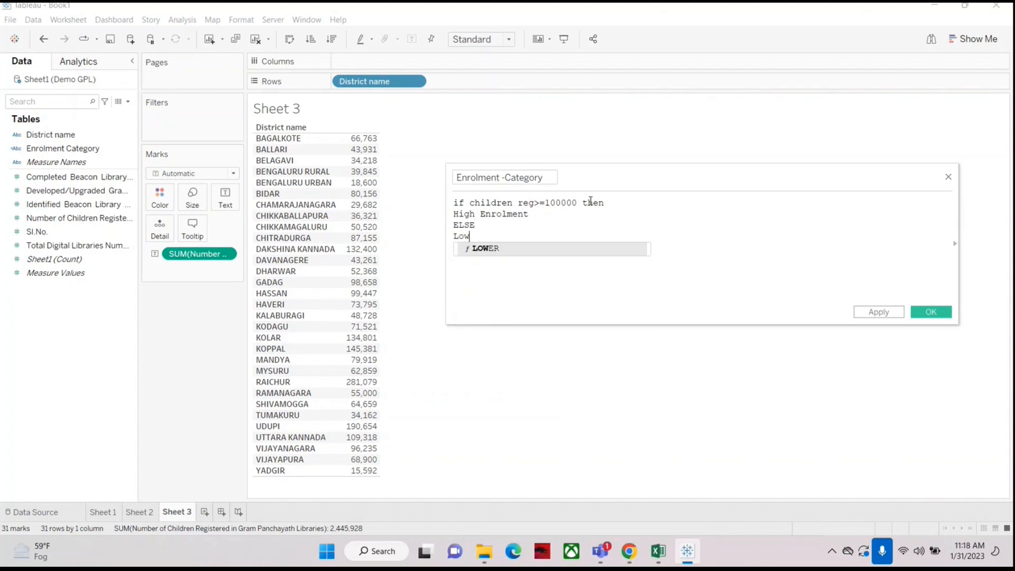
{"action": "type", "text": " Enro"}
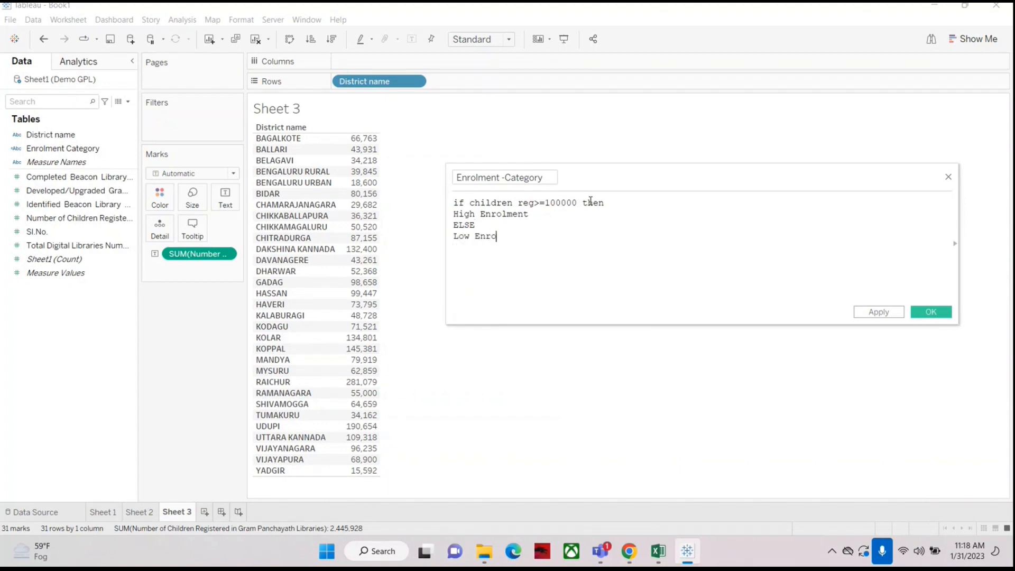
{"action": "type", "text": "lment"}
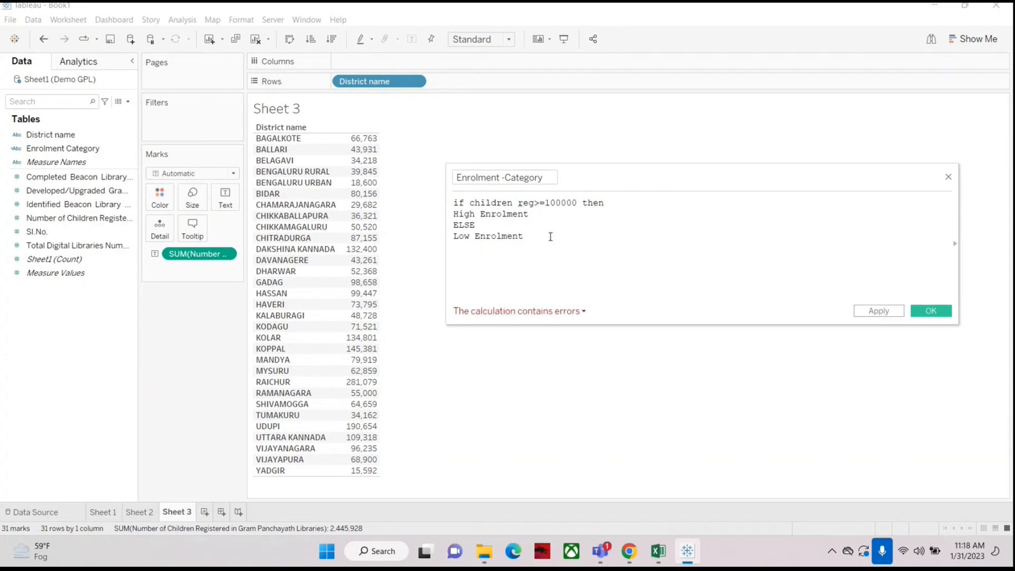
Step: Replace children reg in the condition with the Number of Children Registered in Gram Panchayath Libraries field
{"action": "left_click", "coordinate": [467, 203]}
{"action": "left_click", "coordinate": [471, 202]}
{"action": "key", "text": "Delete"}
{"action": "key", "text": "Delete"}
{"action": "key", "text": "Delete"}
{"action": "key", "text": "Delete"}
{"action": "key", "text": "Delete"}
{"action": "key", "text": "Delete"}
{"action": "key", "text": "Delete"}
{"action": "key", "text": "Delete"}
{"action": "key", "text": "Delete"}
{"action": "key", "text": "Delete"}
{"action": "key", "text": "Delete"}
{"action": "key", "text": "Delete"}
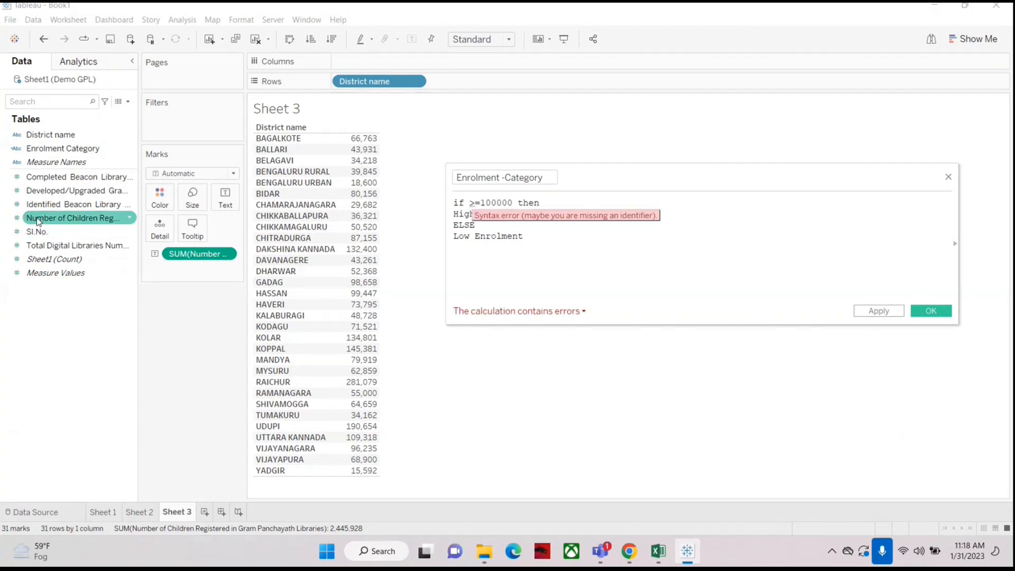
{"action": "left_click_drag", "start_coordinate": [39, 221], "coordinate": [473, 209]}
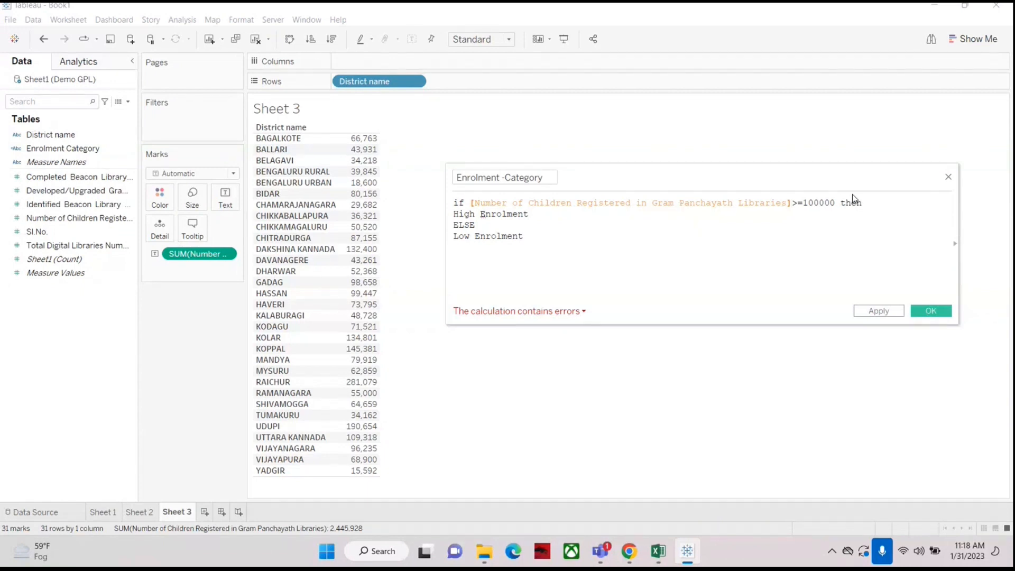
Step: Turn the first result into the quoted text "High Registration"
{"action": "left_click", "coordinate": [456, 215]}
{"action": "type", "text": "\""}
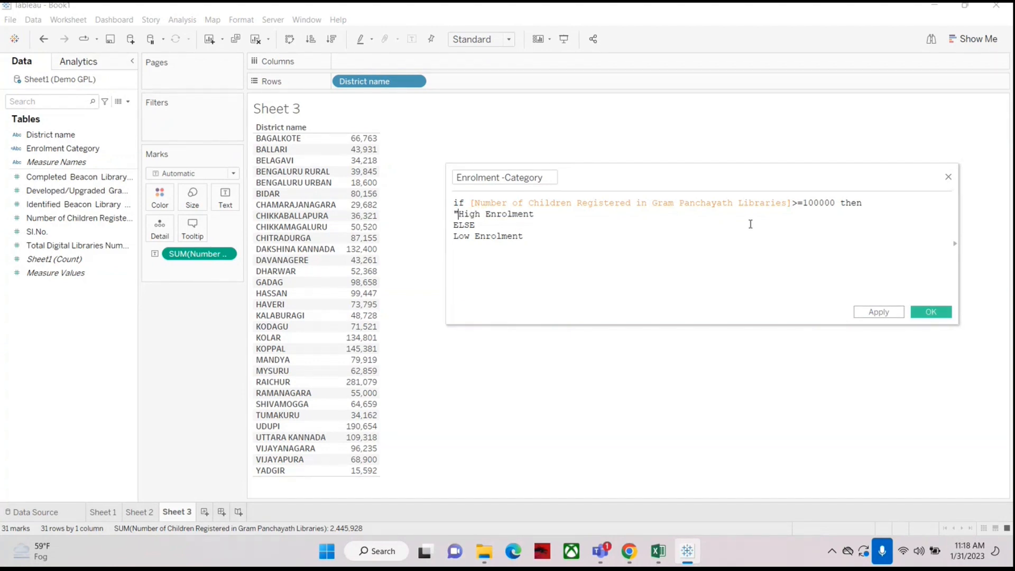
{"action": "key", "text": "Right"}
{"action": "key", "text": "Right"}
{"action": "key", "text": "Right"}
{"action": "key", "text": "Right"}
{"action": "key", "text": "Right"}
{"action": "key", "text": "Right"}
{"action": "key", "text": "Right"}
{"action": "key", "text": "Right"}
{"action": "key", "text": "Right"}
{"action": "key", "text": "Right"}
{"action": "key", "text": "Right"}
{"action": "key", "text": "Right"}
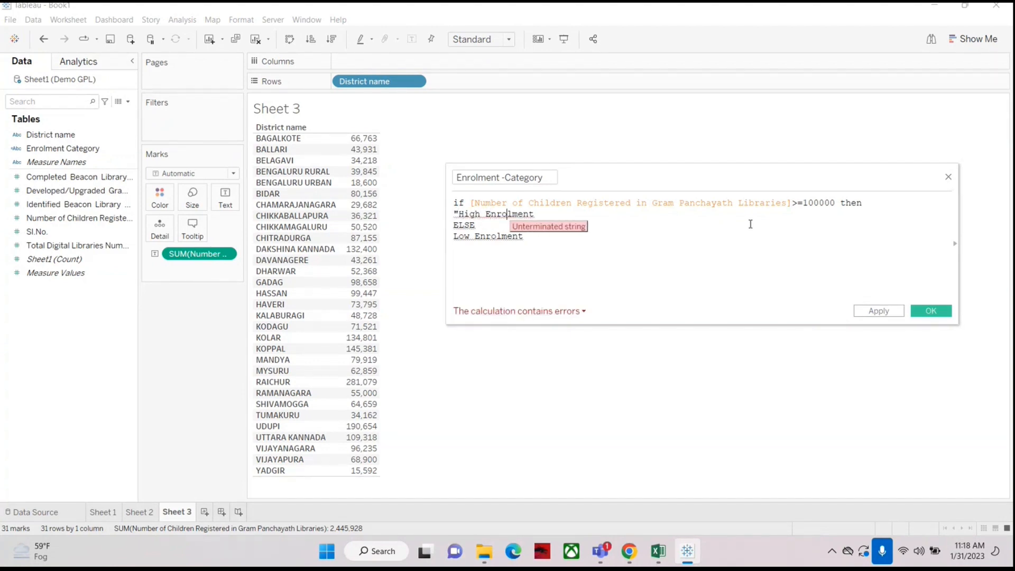
{"action": "key", "text": "Right"}
{"action": "key", "text": "Right"}
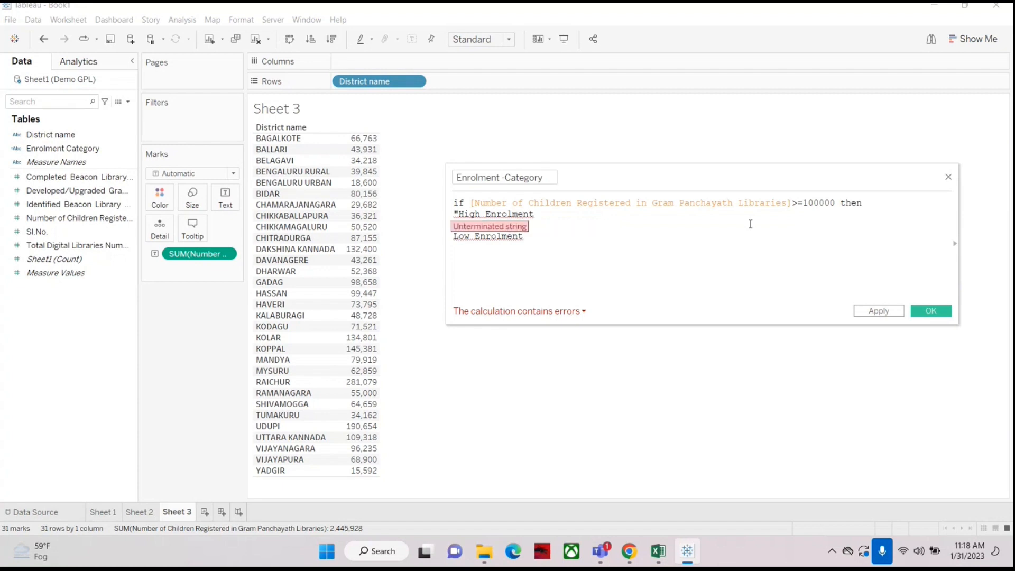
{"action": "type", "text": "\""}
{"action": "key", "text": "BackSpace"}
{"action": "key", "text": "BackSpace"}
{"action": "key", "text": "BackSpace"}
{"action": "key", "text": "BackSpace"}
{"action": "key", "text": "BackSpace"}
{"action": "key", "text": "BackSpace"}
{"action": "key", "text": "BackSpace"}
{"action": "key", "text": "BackSpace"}
{"action": "key", "text": "BackSpace"}
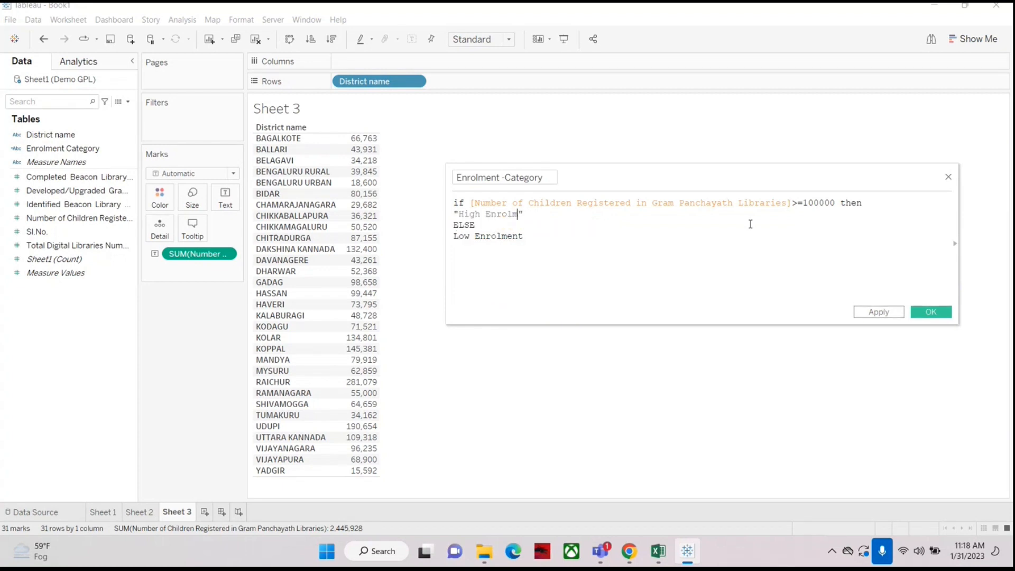
{"action": "type", "text": "Registration"}
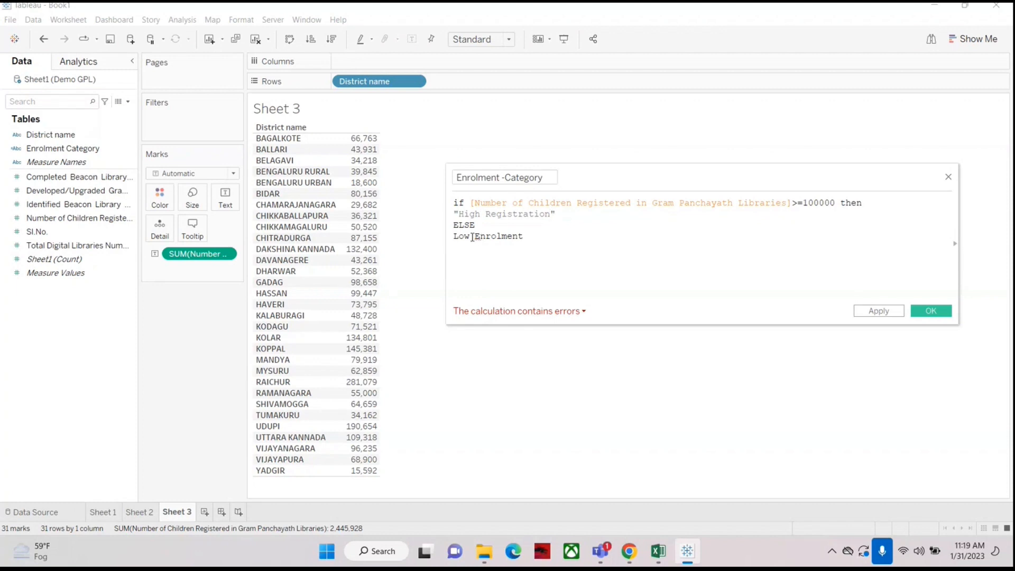
Step: Turn the second result into the quoted text "Low Registration"
{"action": "left_click", "coordinate": [455, 237]}
{"action": "type", "text": "\""}
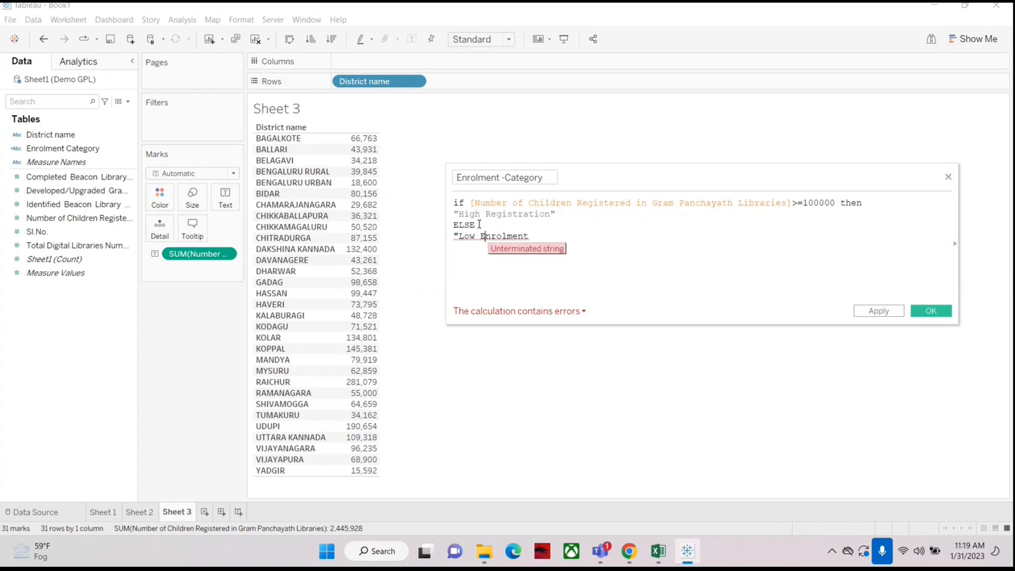
{"action": "key", "text": "Delete"}
{"action": "key", "text": "Delete"}
{"action": "key", "text": "Delete"}
{"action": "key", "text": "Delete"}
{"action": "key", "text": "Delete"}
{"action": "key", "text": "Delete"}
{"action": "key", "text": "Delete"}
{"action": "key", "text": "Delete"}
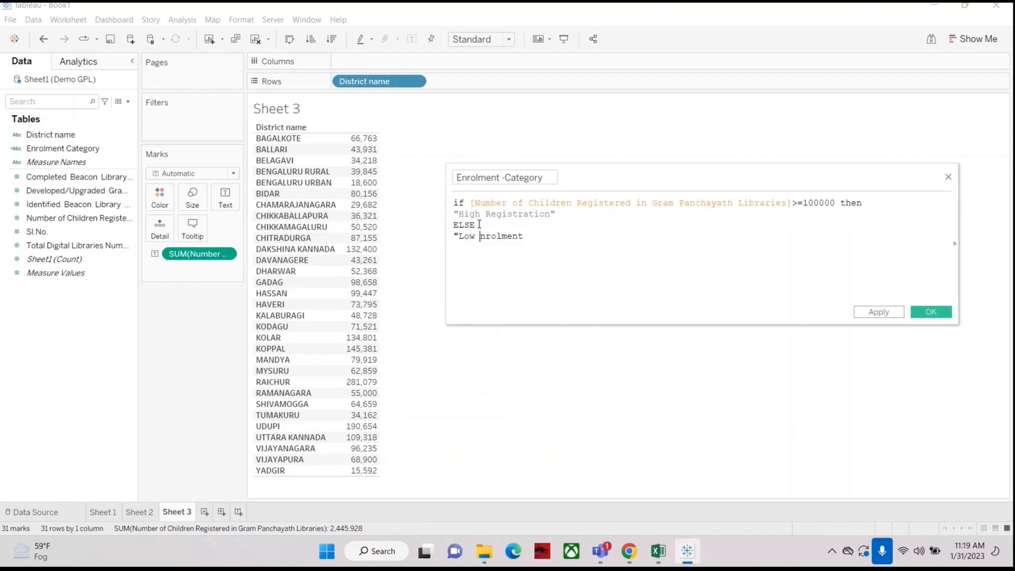
{"action": "key", "text": "Delete"}
{"action": "type", "text": "Regi"}
{"action": "type", "text": "stration "}
{"action": "type", "text": "nnnn"}
{"action": "key", "text": "BackSpace"}
{"action": "key", "text": "BackSpace"}
{"action": "key", "text": "BackSpace"}
{"action": "key", "text": "BackSpace"}
{"action": "key", "text": "BackSpace"}
{"action": "type", "text": "\""}
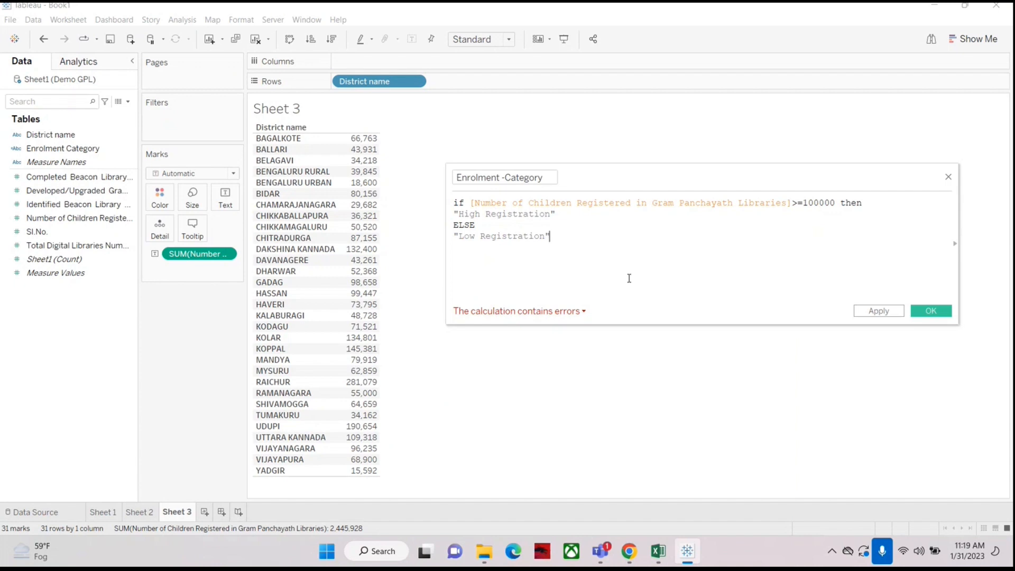
Step: Close the IF formula with end on a new line
{"action": "key", "text": "Return"}
{"action": "type", "text": "end"}
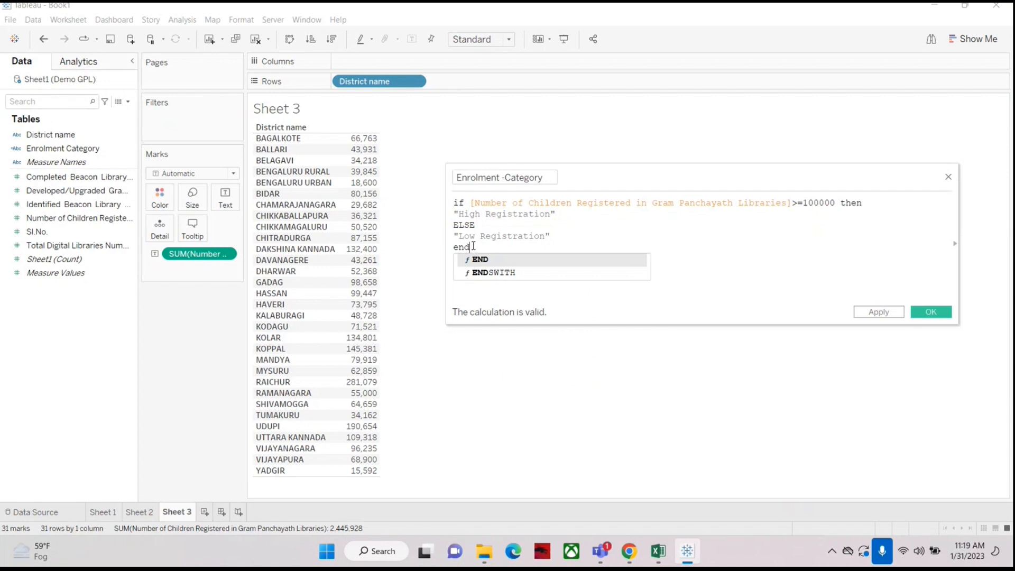
{"action": "left_click", "coordinate": [615, 235]}
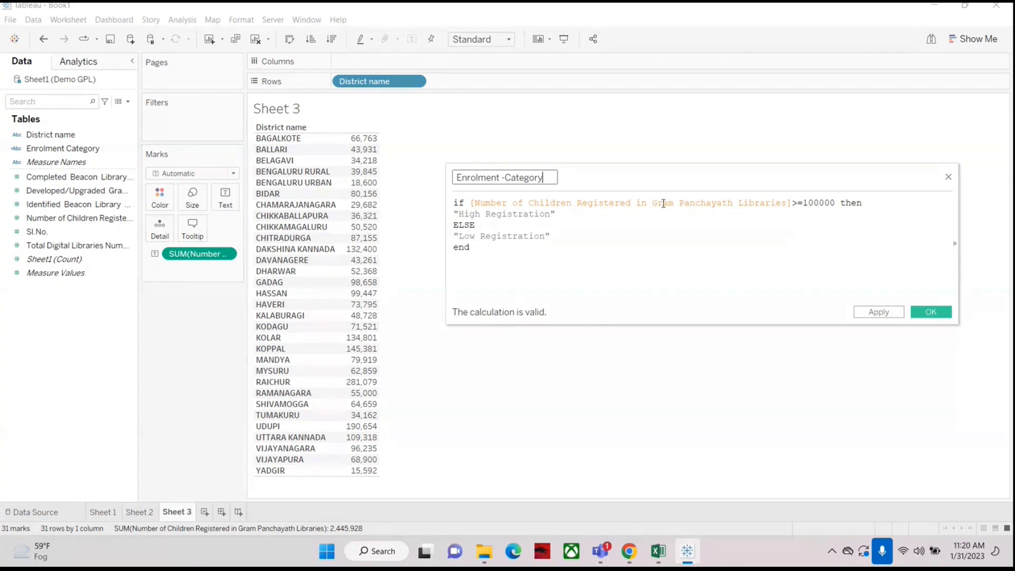
{"action": "left_click", "coordinate": [606, 236]}
{"action": "left_click", "coordinate": [471, 203]}
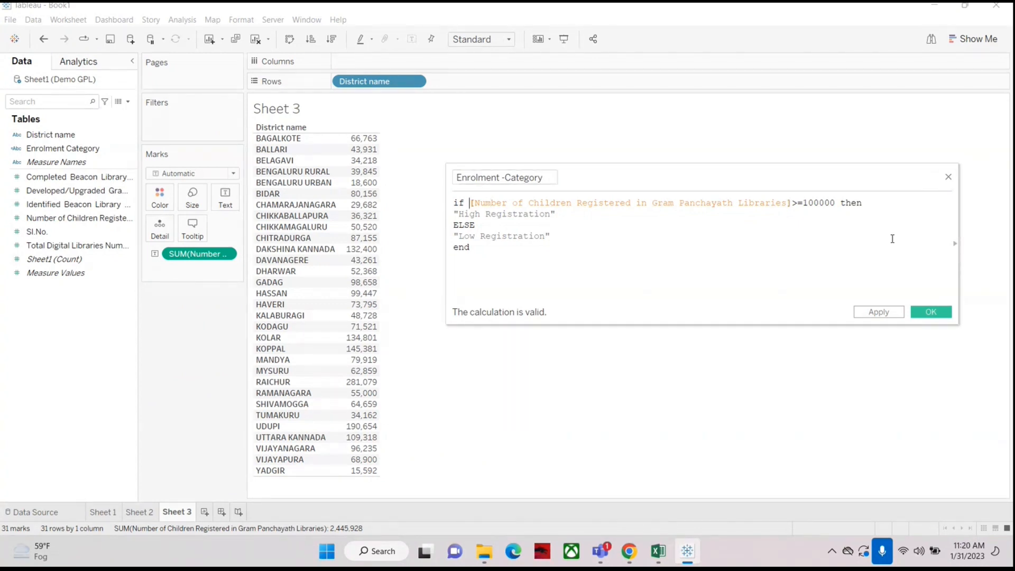
{"action": "type", "text": "reg"}
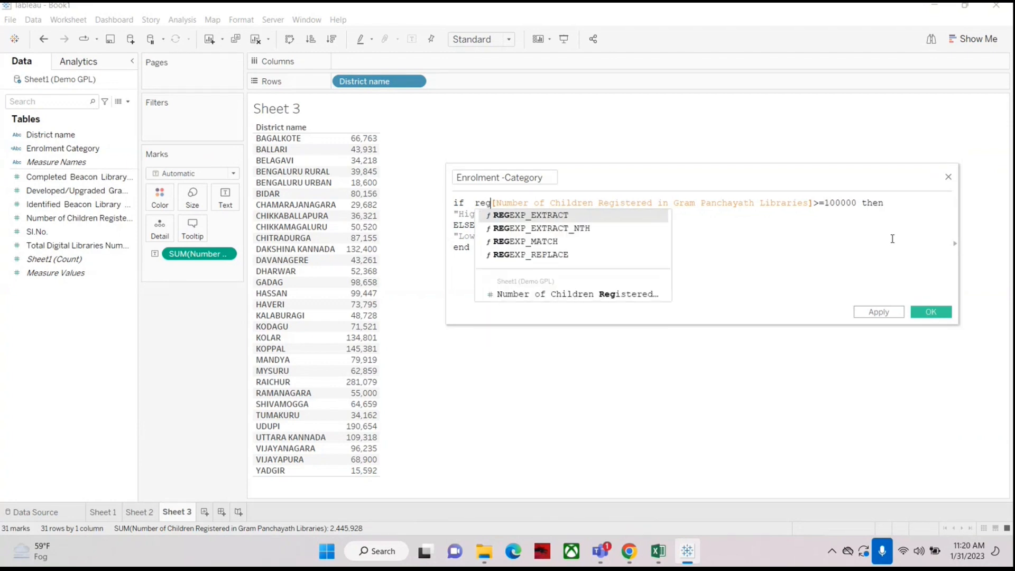
{"action": "key", "text": "BackSpace"}
{"action": "key", "text": "BackSpace"}
{"action": "key", "text": "BackSpace"}
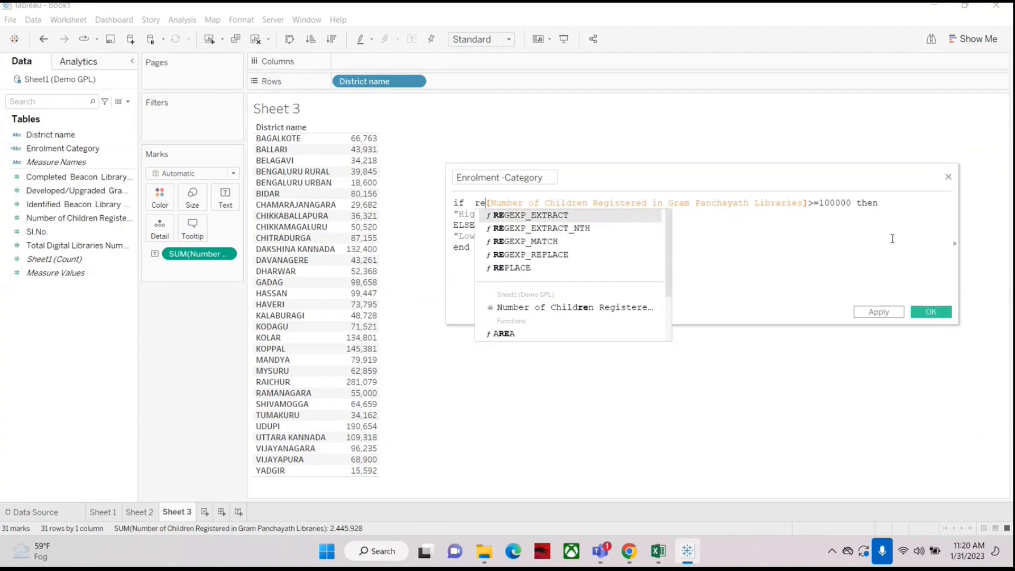
{"action": "key", "text": "Delete"}
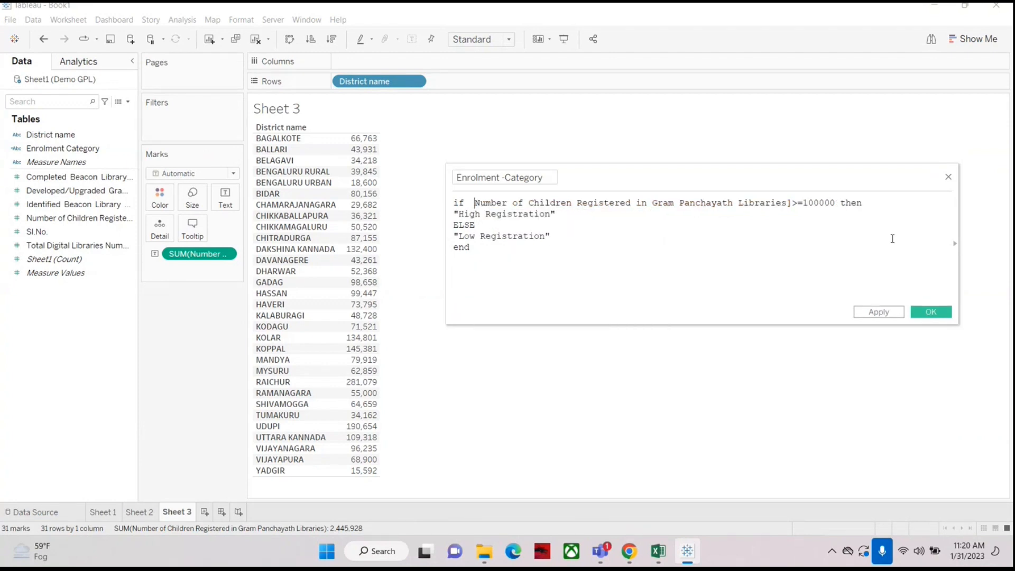
{"action": "key", "text": "Delete"}
{"action": "key", "text": "Delete"}
{"action": "key", "text": "Delete"}
{"action": "key", "text": "Delete"}
{"action": "key", "text": "Delete"}
{"action": "key", "text": "Delete"}
{"action": "key", "text": "Delete"}
{"action": "key", "text": "Delete"}
{"action": "key", "text": "Delete"}
{"action": "key", "text": "Delete"}
{"action": "key", "text": "Delete"}
{"action": "key", "text": "Delete"}
{"action": "key", "text": "Delete"}
{"action": "key", "text": "Delete"}
{"action": "key", "text": "Delete"}
{"action": "key", "text": "Delete"}
{"action": "key", "text": "Delete"}
{"action": "key", "text": "Delete"}
{"action": "key", "text": "Delete"}
{"action": "key", "text": "Delete"}
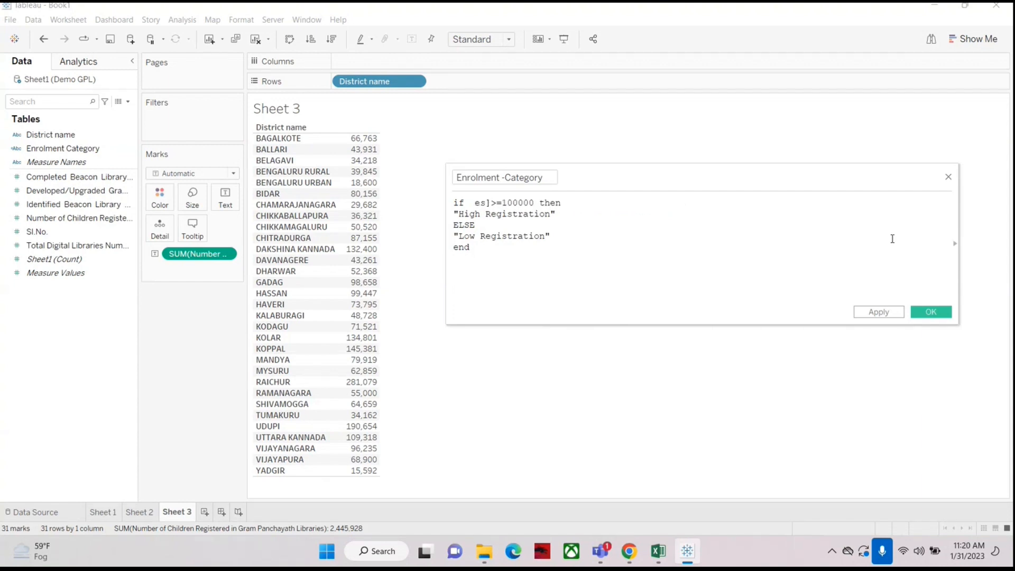
{"action": "key", "text": "Delete"}
{"action": "key", "text": "Delete"}
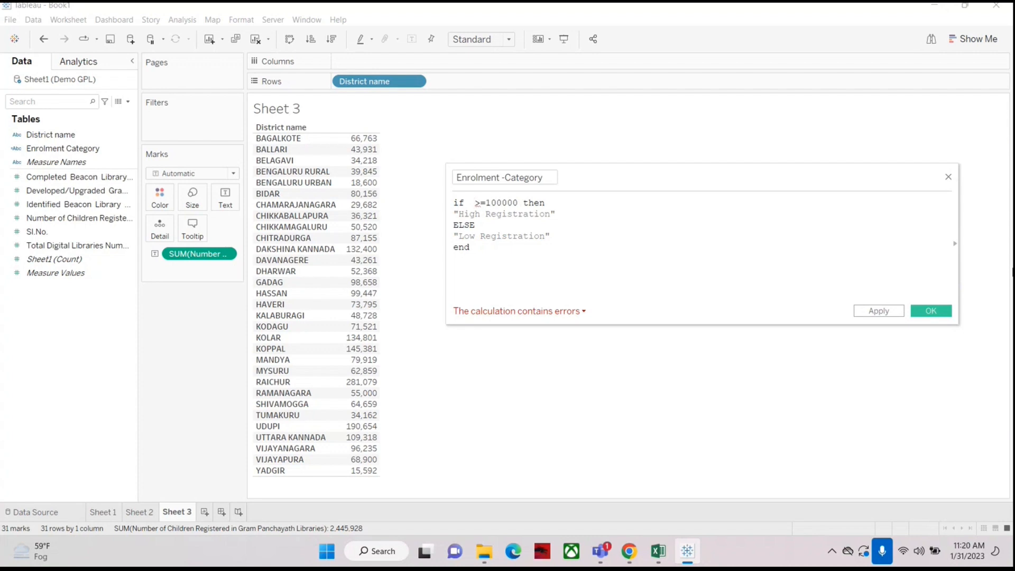
{"action": "type", "text": "regist"}
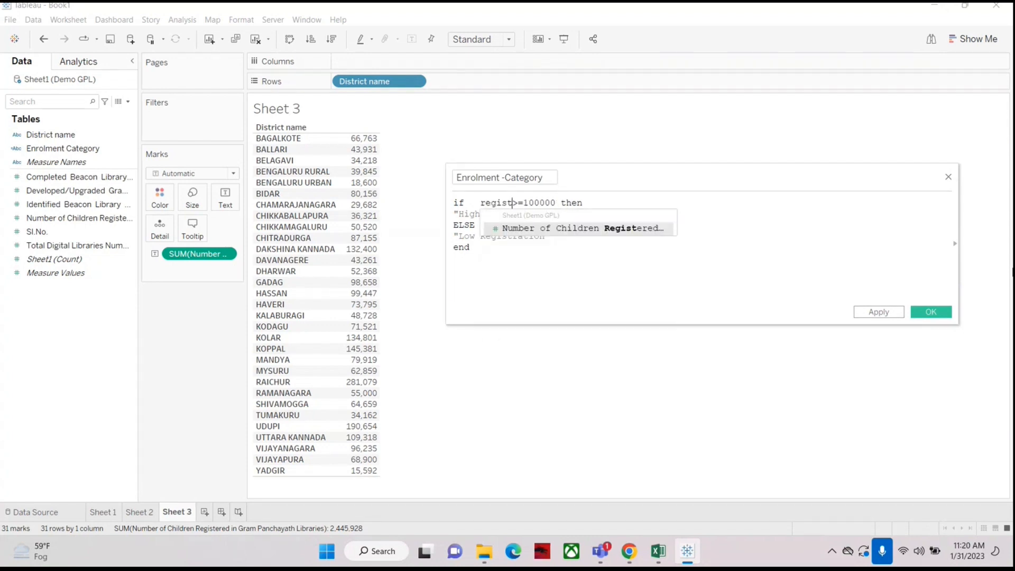
{"action": "type", "text": "ration"}
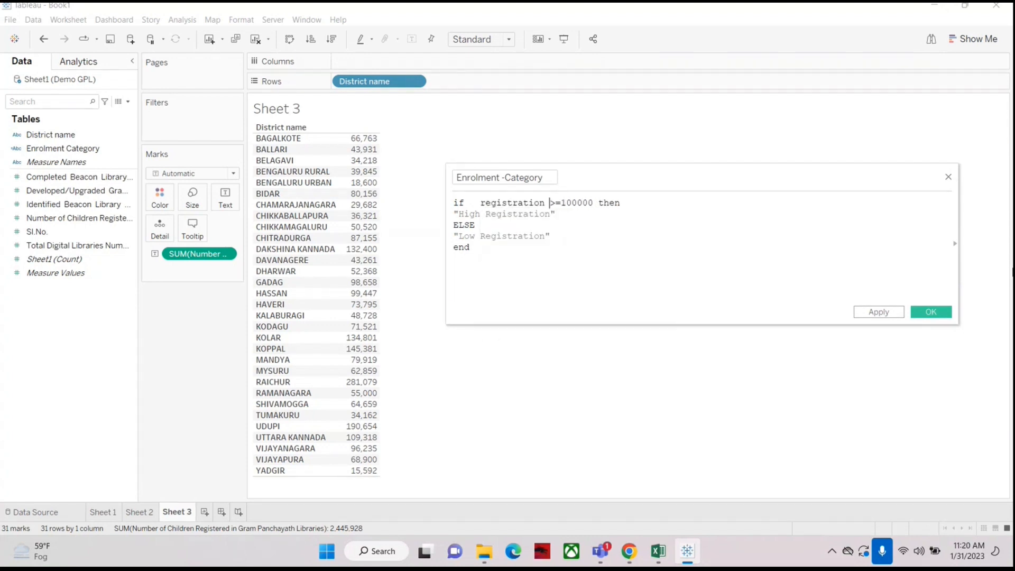
{"action": "key", "text": "BackSpace"}
{"action": "key", "text": "BackSpace"}
{"action": "key", "text": "BackSpace"}
{"action": "key", "text": "BackSpace"}
{"action": "key", "text": "BackSpace"}
{"action": "key", "text": "BackSpace"}
{"action": "key", "text": "BackSpace"}
{"action": "key", "text": "BackSpace"}
{"action": "key", "text": "BackSpace"}
{"action": "key", "text": "BackSpace"}
{"action": "key", "text": "BackSpace"}
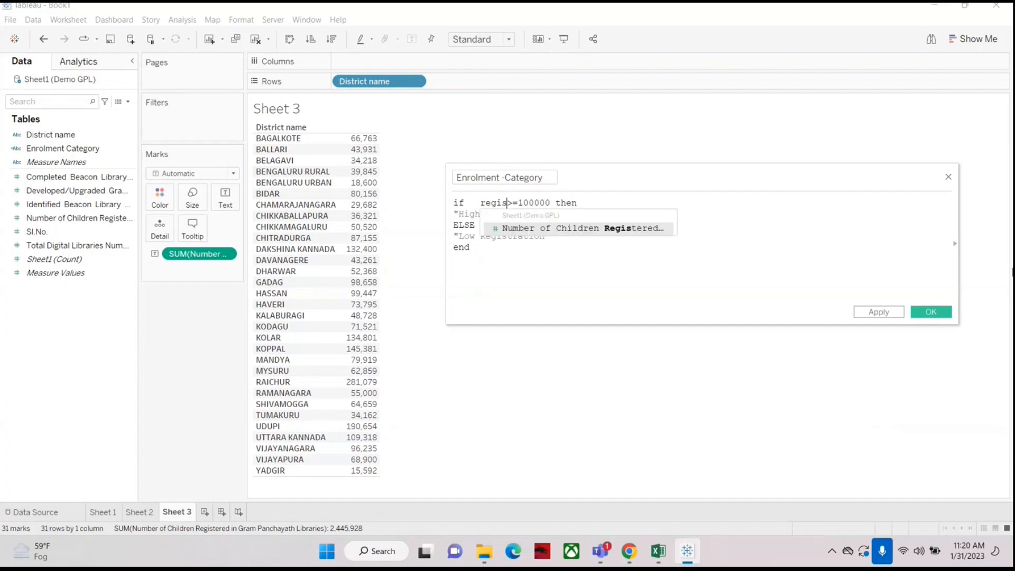
{"action": "key", "text": "BackSpace"}
{"action": "key", "text": "BackSpace"}
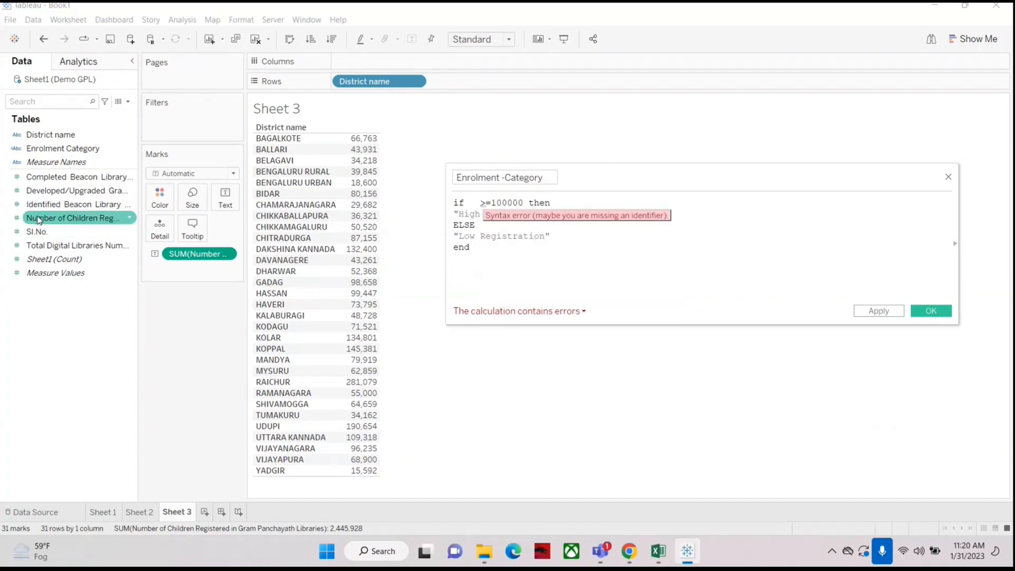
Step: Re-insert the Number of Children Registered in Gram Panchayath Libraries field before >=100000 in the condition
{"action": "left_click_drag", "start_coordinate": [39, 218], "coordinate": [470, 215]}
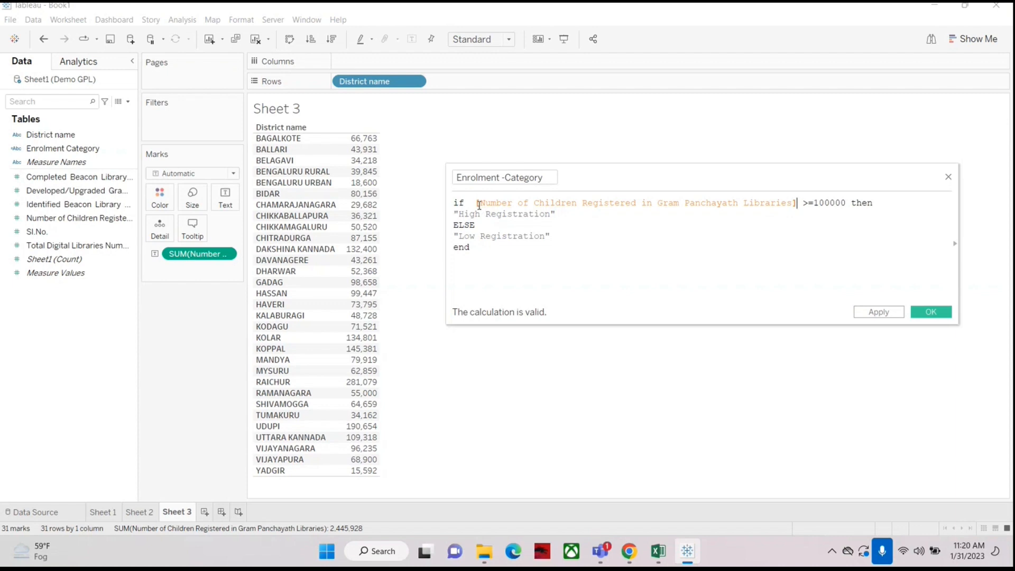
{"action": "left_click_drag", "start_coordinate": [480, 204], "coordinate": [475, 204]}
{"action": "left_click", "coordinate": [792, 203]}
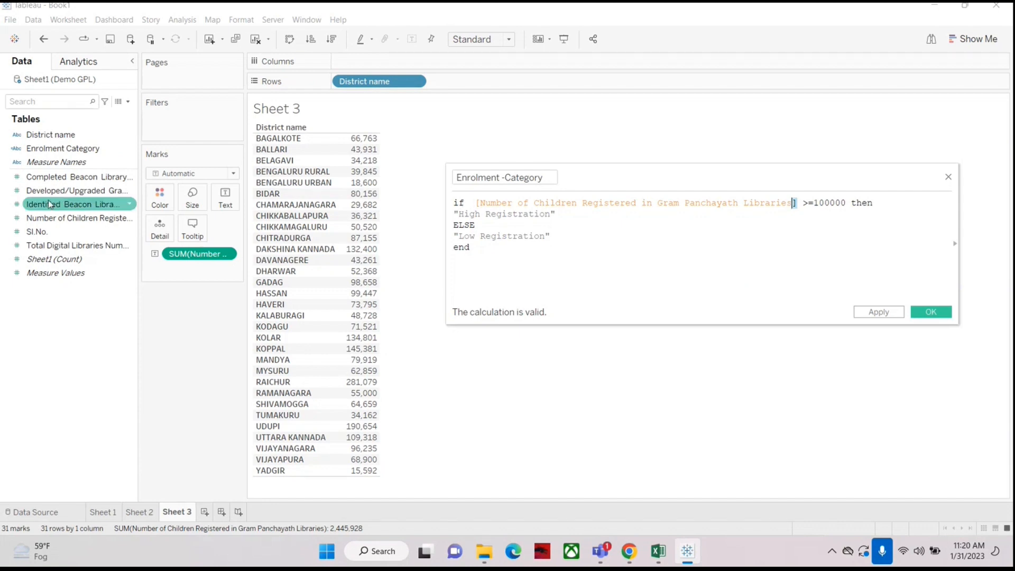
{"action": "left_click", "coordinate": [662, 233]}
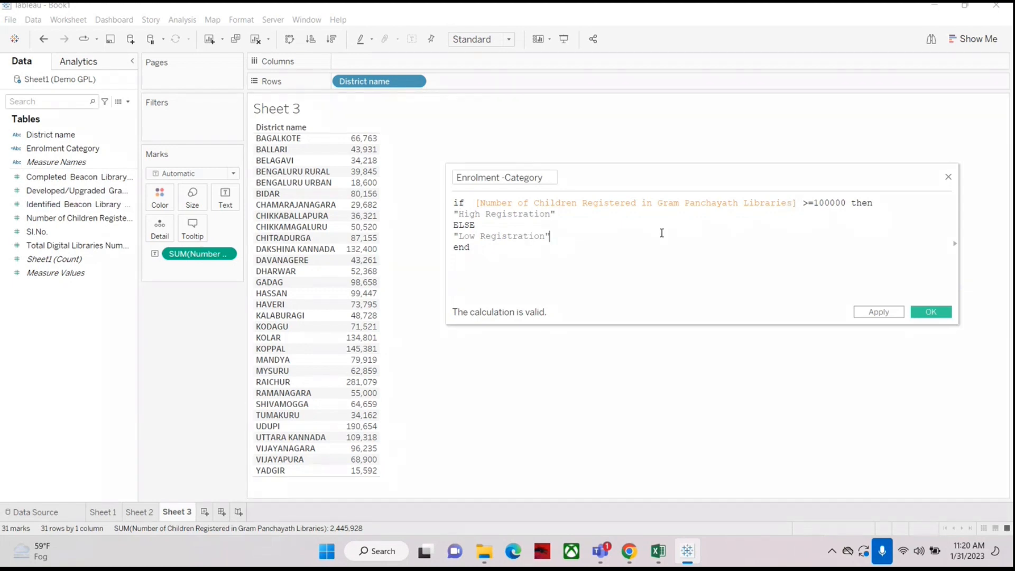
Step: Rename the calculated field as Registration -Category
{"action": "double_click", "coordinate": [500, 177]}
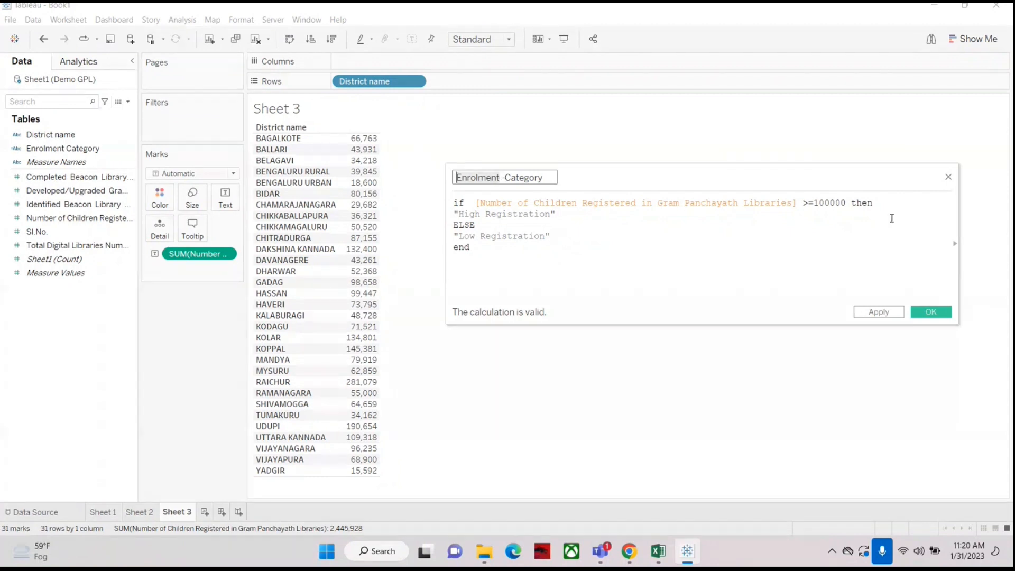
{"action": "type", "text": "Regi"}
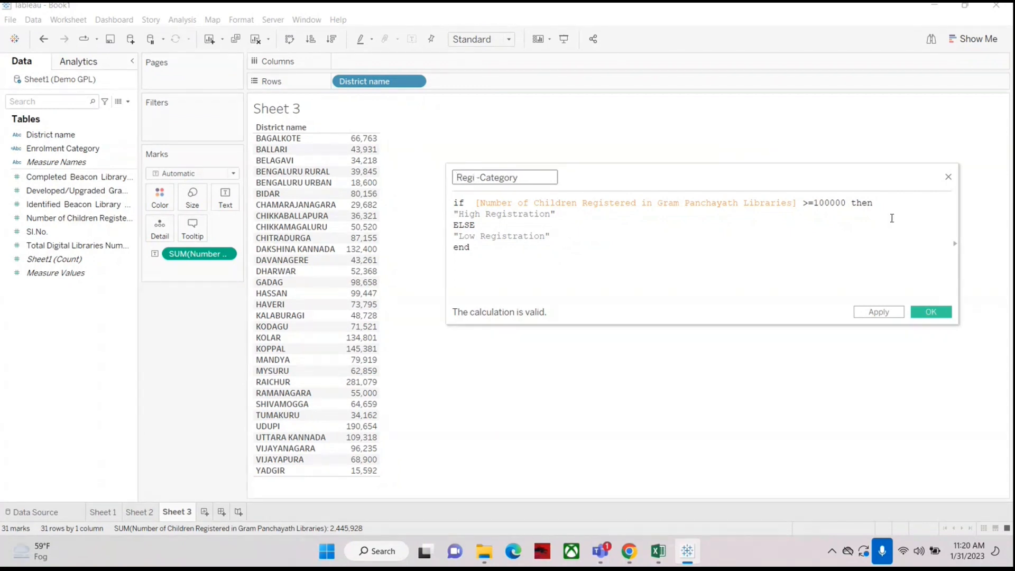
{"action": "type", "text": "stra"}
{"action": "type", "text": "tion"}
Step: Review the IF formula's condition and results, then save the Registration -Category calculation
{"action": "left_click_drag", "start_coordinate": [476, 203], "coordinate": [519, 208]}
{"action": "left_click", "coordinate": [756, 243]}
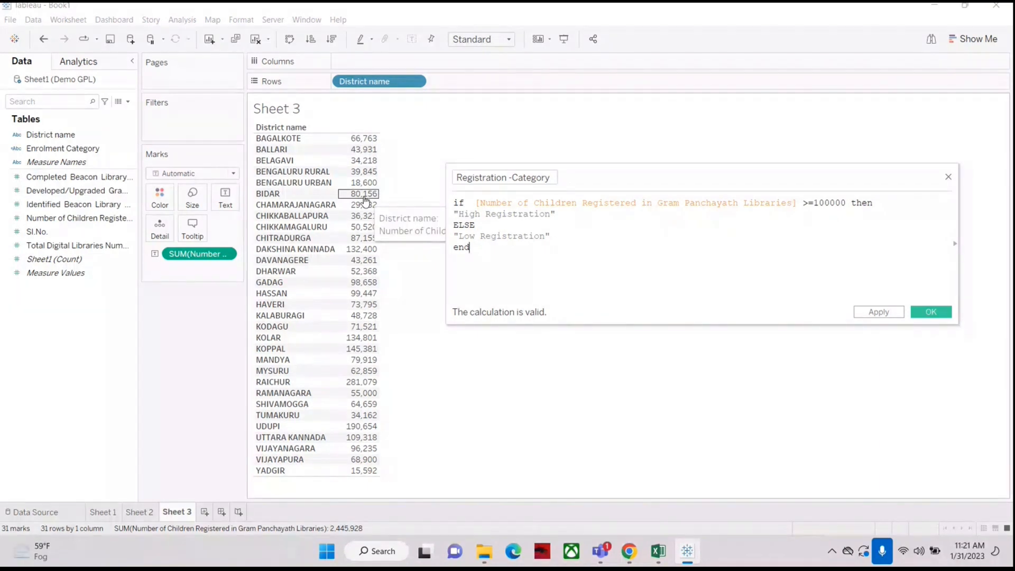
{"action": "left_click", "coordinate": [40, 208]}
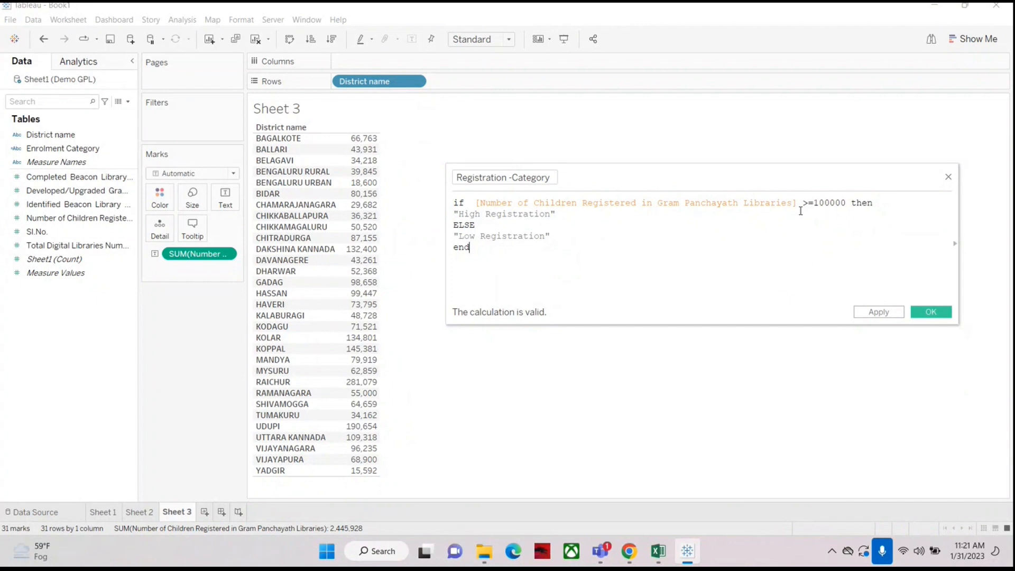
{"action": "left_click_drag", "start_coordinate": [814, 205], "coordinate": [848, 206]}
{"action": "left_click", "coordinate": [840, 221]}
{"action": "left_click_drag", "start_coordinate": [771, 203], "coordinate": [837, 208]}
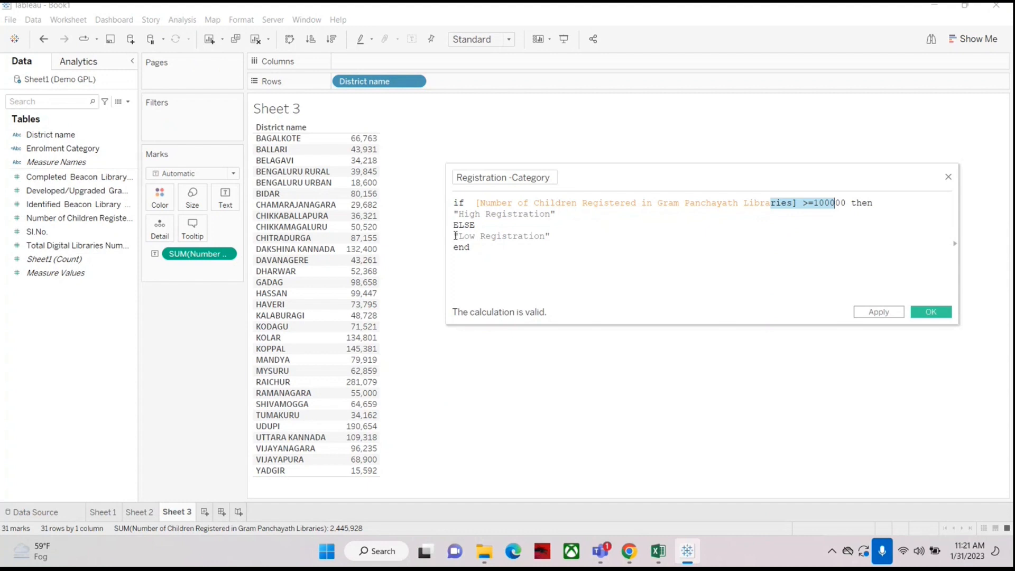
{"action": "left_click_drag", "start_coordinate": [454, 237], "coordinate": [582, 235]}
{"action": "left_click", "coordinate": [587, 242]}
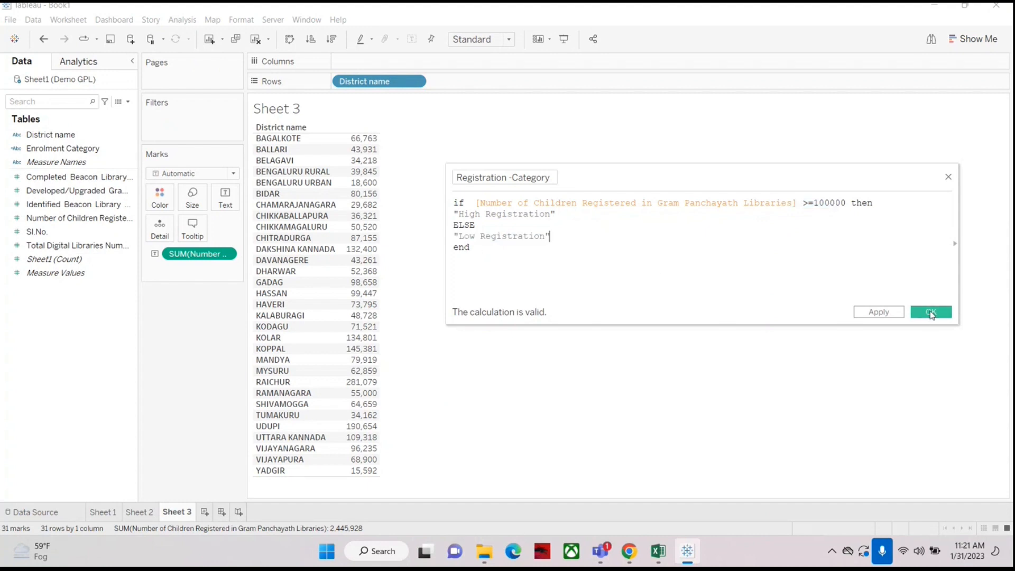
{"action": "left_click", "coordinate": [932, 315]}
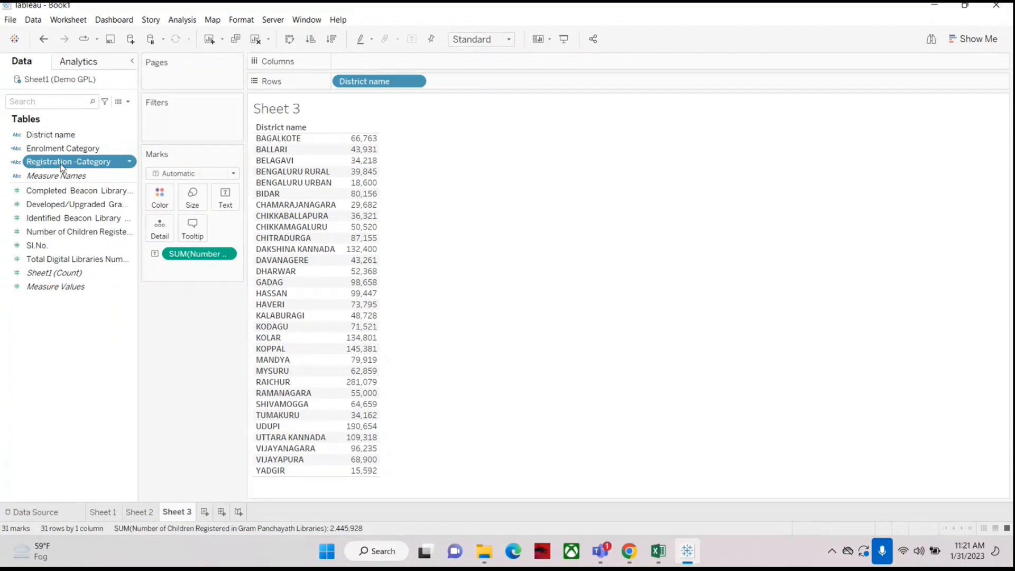
Step: Add the Registration -Category field to Rows after District name
{"action": "left_click_drag", "start_coordinate": [58, 162], "coordinate": [478, 84]}
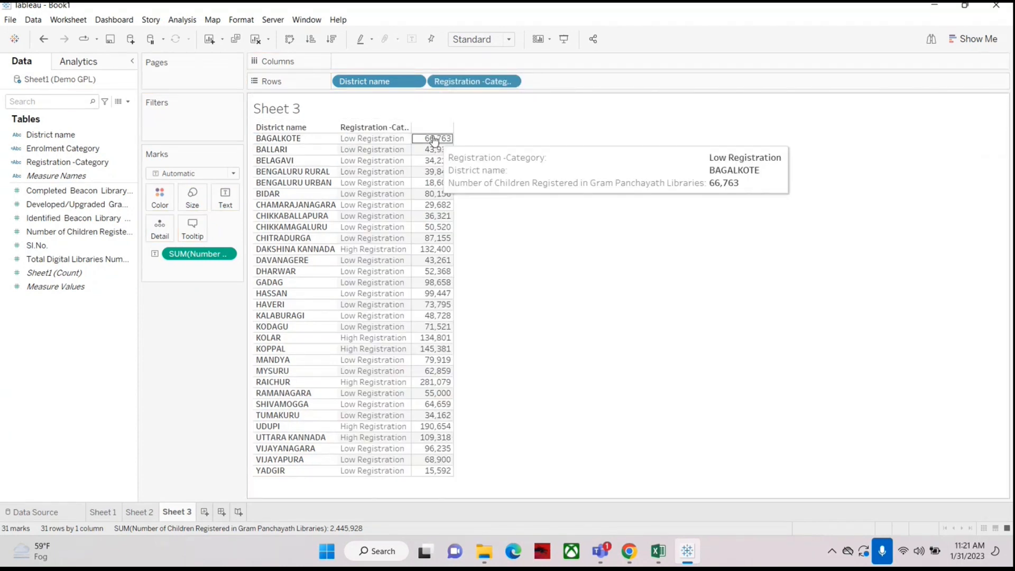
{"action": "mouse_move", "coordinate": [433, 256]}
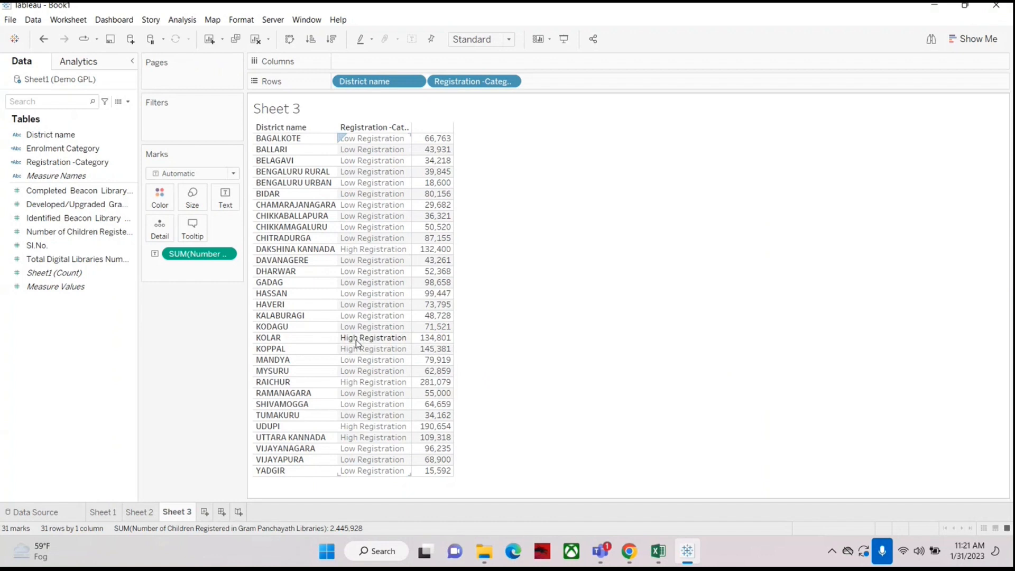
{"action": "mouse_move", "coordinate": [419, 353]}
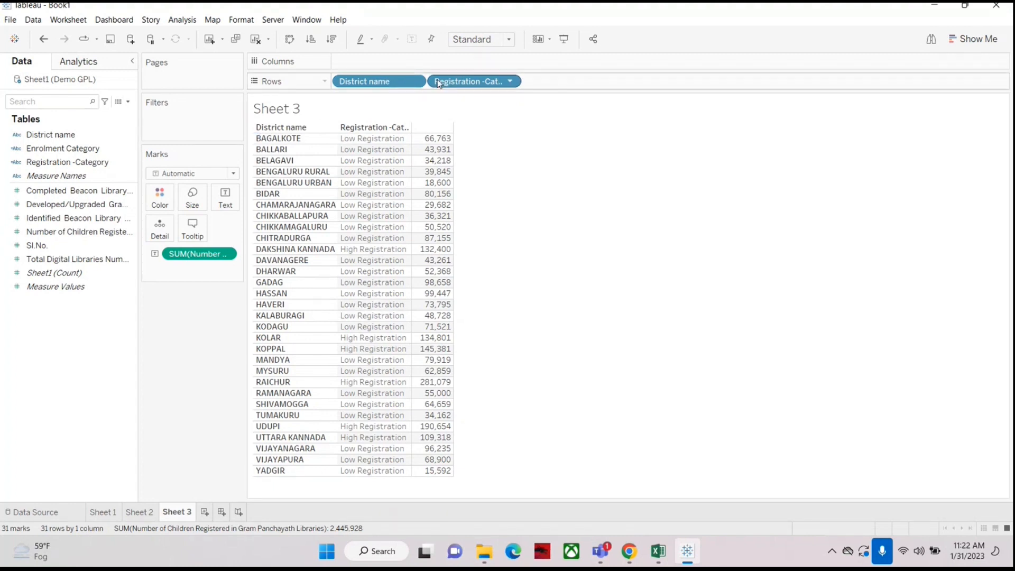
Step: Move Registration -Category ahead of District name in Rows and widen the category header column
{"action": "left_click_drag", "start_coordinate": [359, 82], "coordinate": [553, 84]}
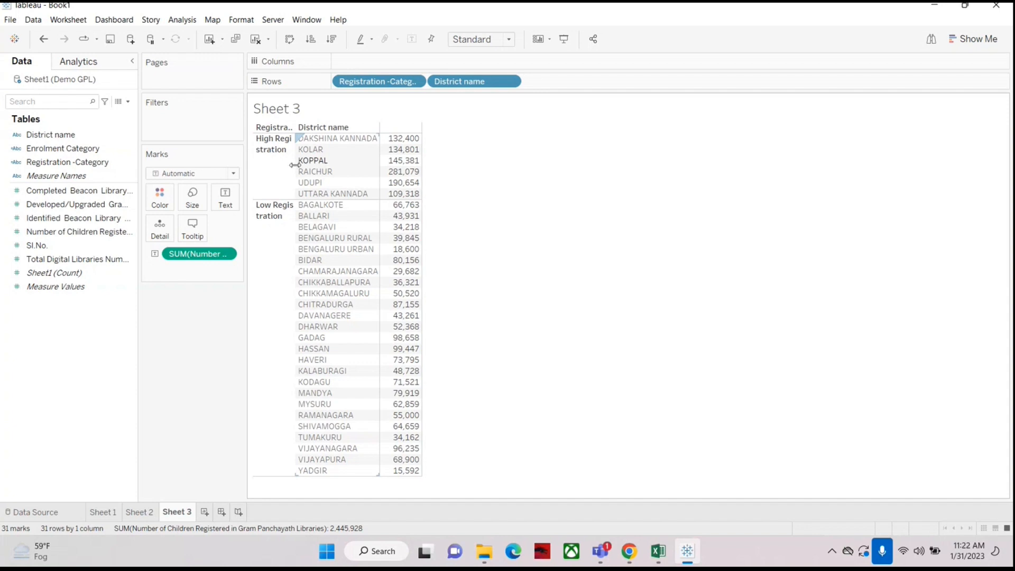
{"action": "left_click_drag", "start_coordinate": [295, 165], "coordinate": [317, 166]}
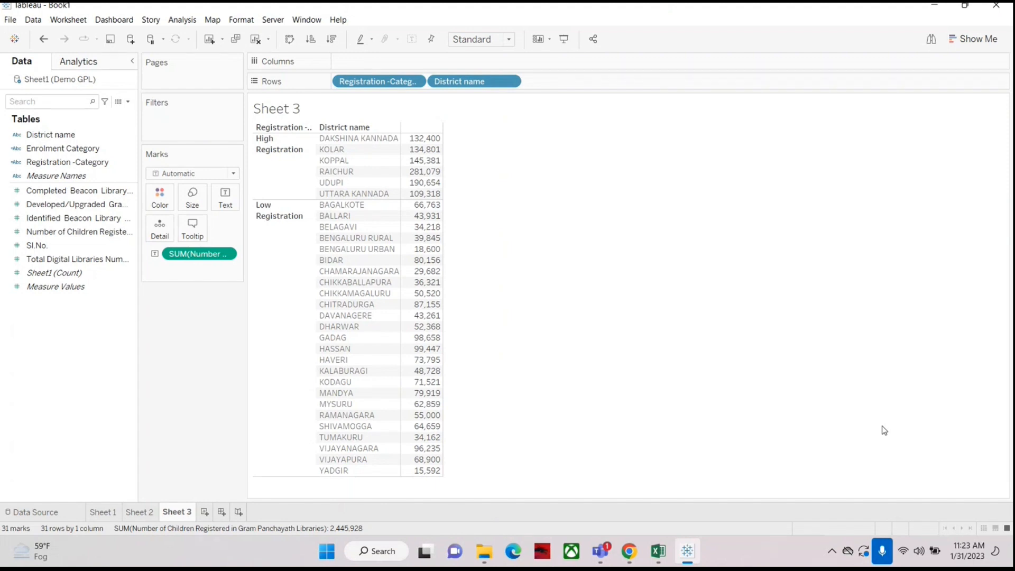
{"action": "left_click", "coordinate": [974, 468]}
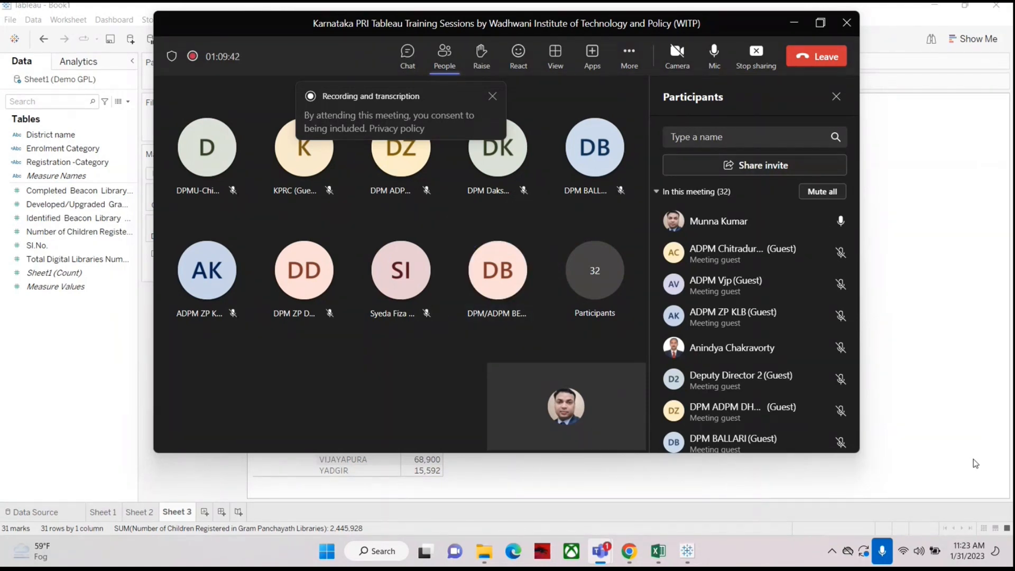
{"action": "mouse_move", "coordinate": [515, 261]}
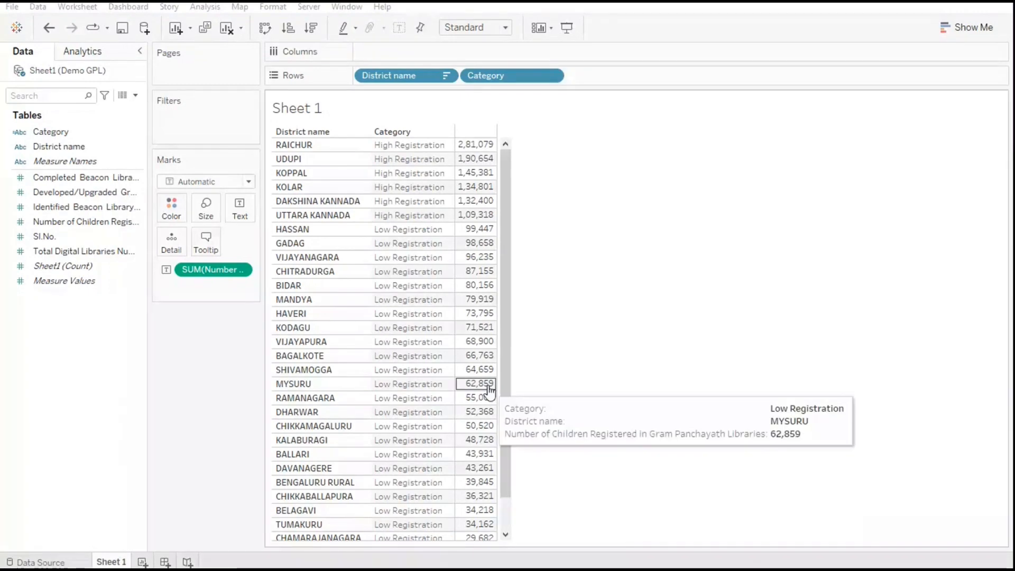
{"action": "left_click", "coordinate": [754, 328]}
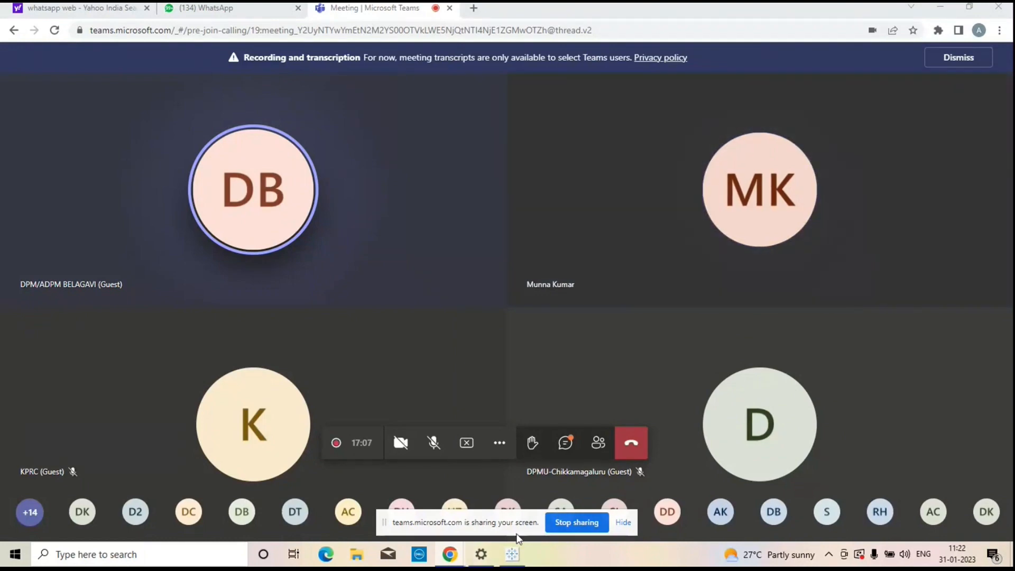
{"action": "left_click", "coordinate": [518, 556]}
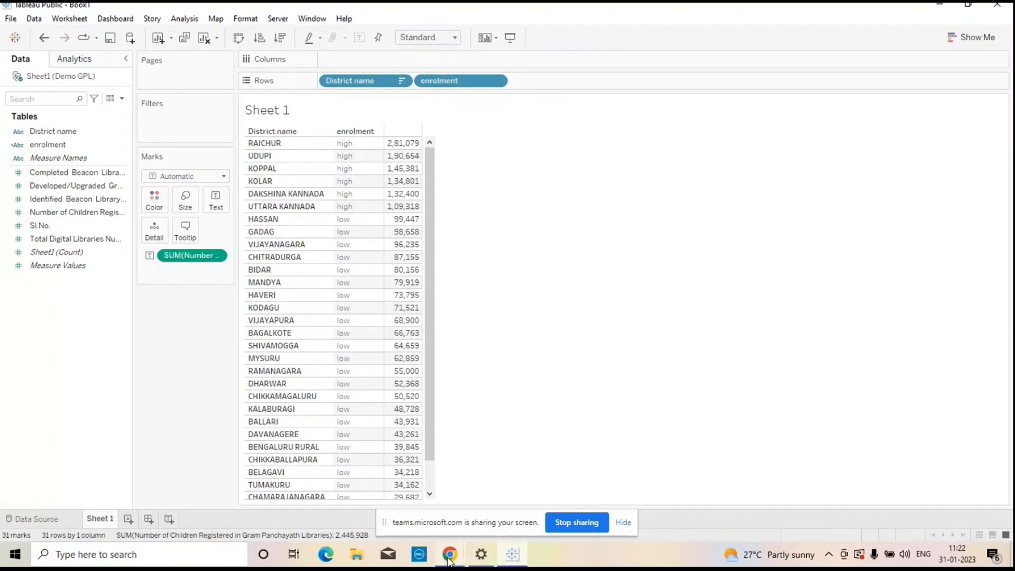
{"action": "mouse_move", "coordinate": [448, 559]}
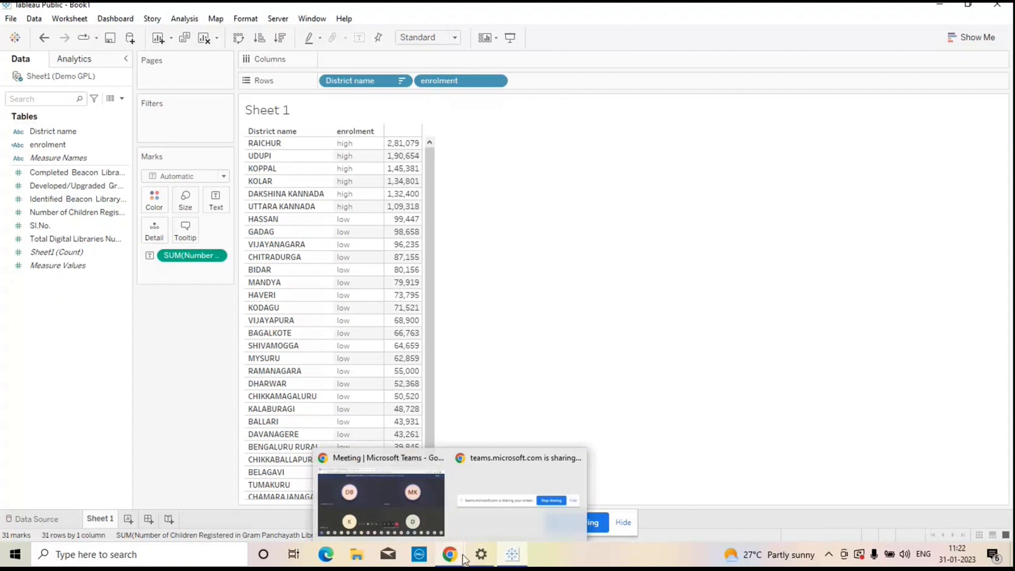
{"action": "mouse_move", "coordinate": [512, 559]}
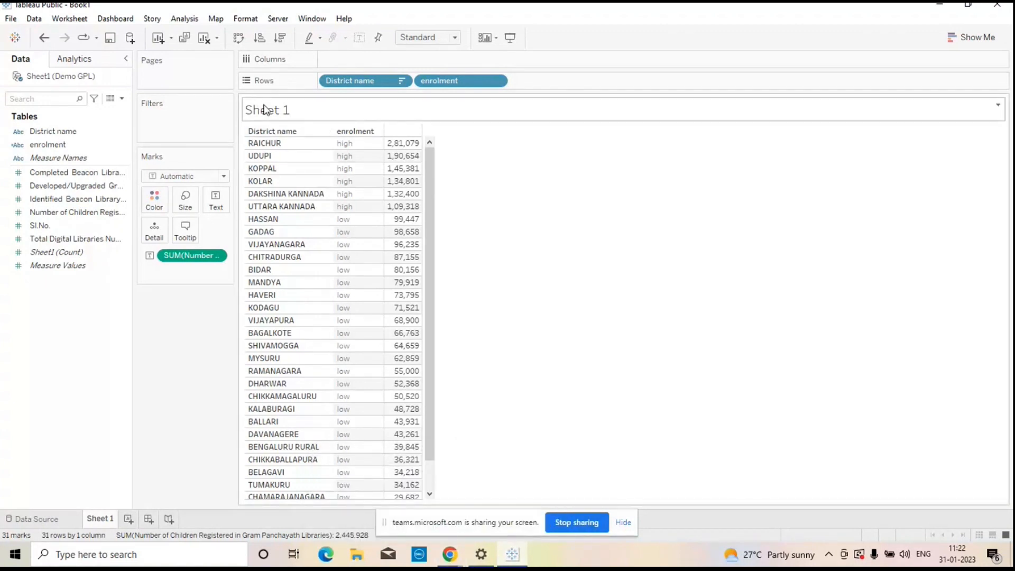
Step: Edit the Sheet 1 title, entering DHARWAD as the new title
{"action": "right_click", "coordinate": [294, 109]}
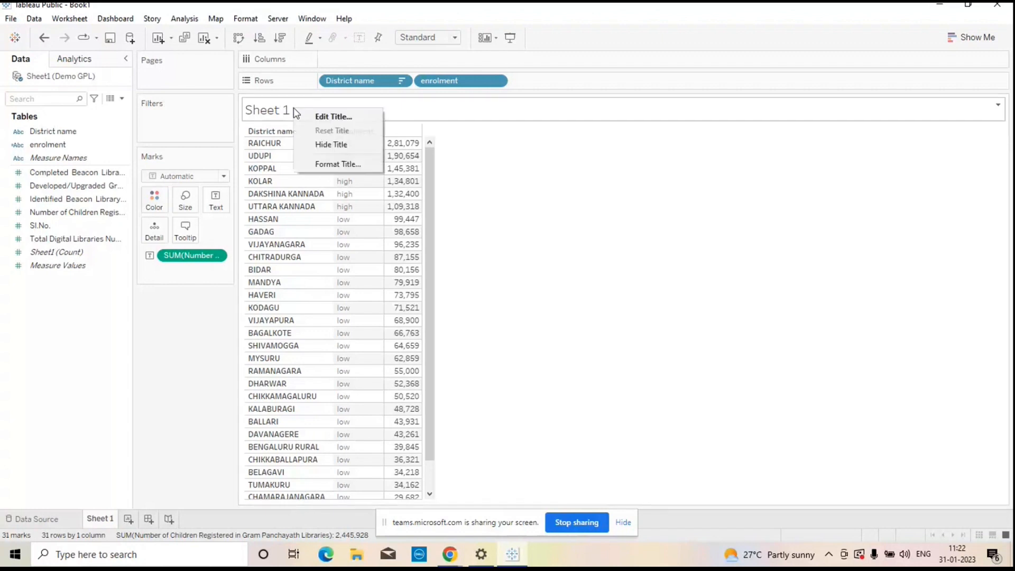
{"action": "left_click", "coordinate": [329, 117]}
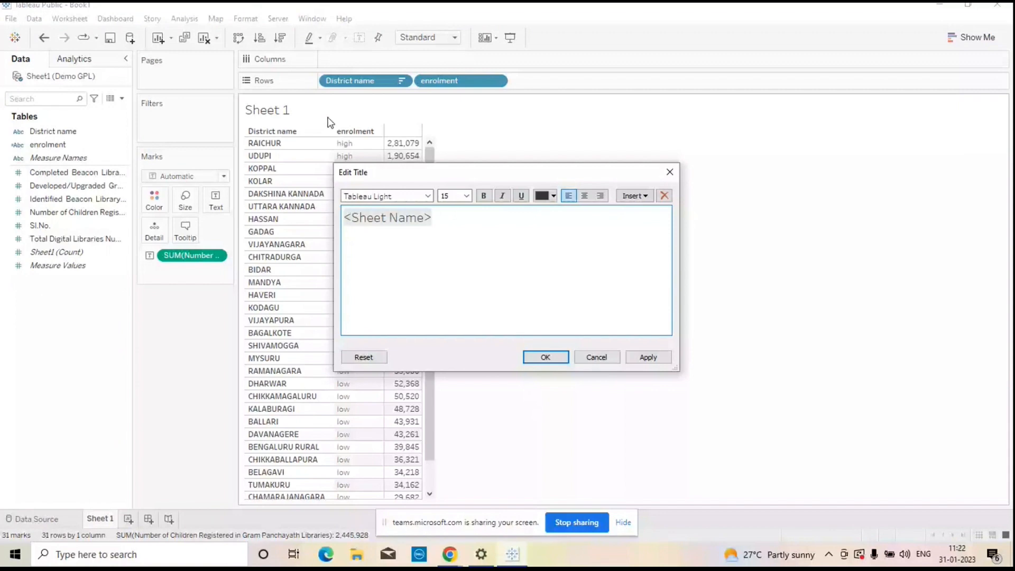
{"action": "type", "text": "DHARWAD"}
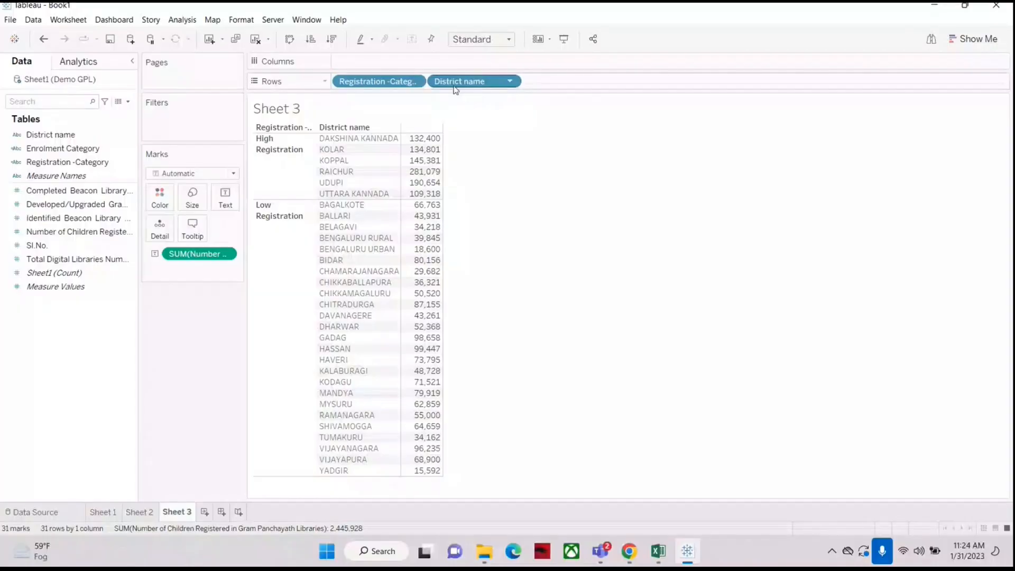
Step: Swap the Rows order of District name and Registration -Category back and forth, ending with District name first
{"action": "left_click_drag", "start_coordinate": [379, 82], "coordinate": [559, 81]}
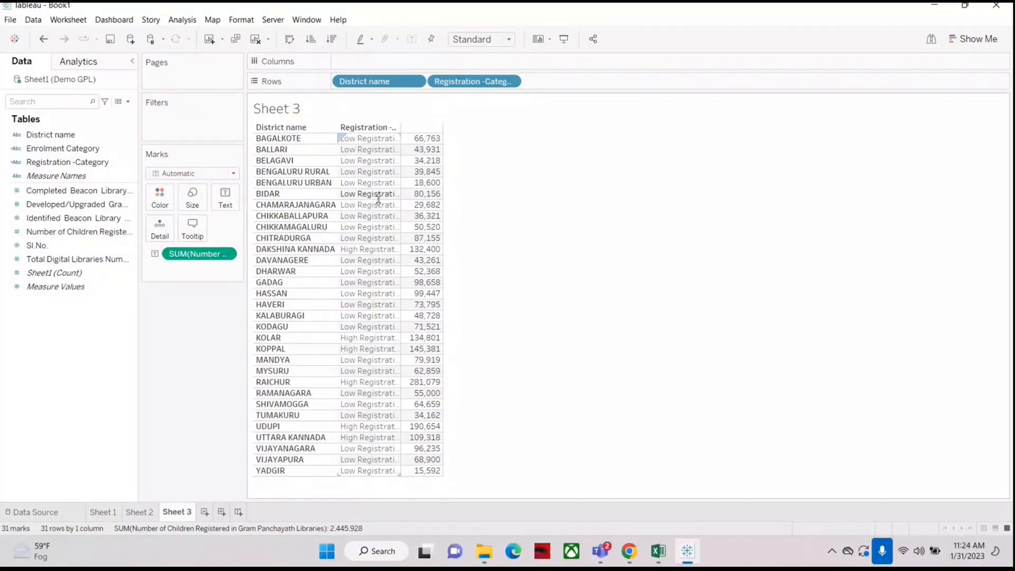
{"action": "mouse_move", "coordinate": [349, 83]}
{"action": "left_mouse_down"}
{"action": "mouse_move", "coordinate": [544, 62]}
{"action": "mouse_move", "coordinate": [580, 77]}
{"action": "mouse_move", "coordinate": [553, 82]}
{"action": "left_mouse_up"}
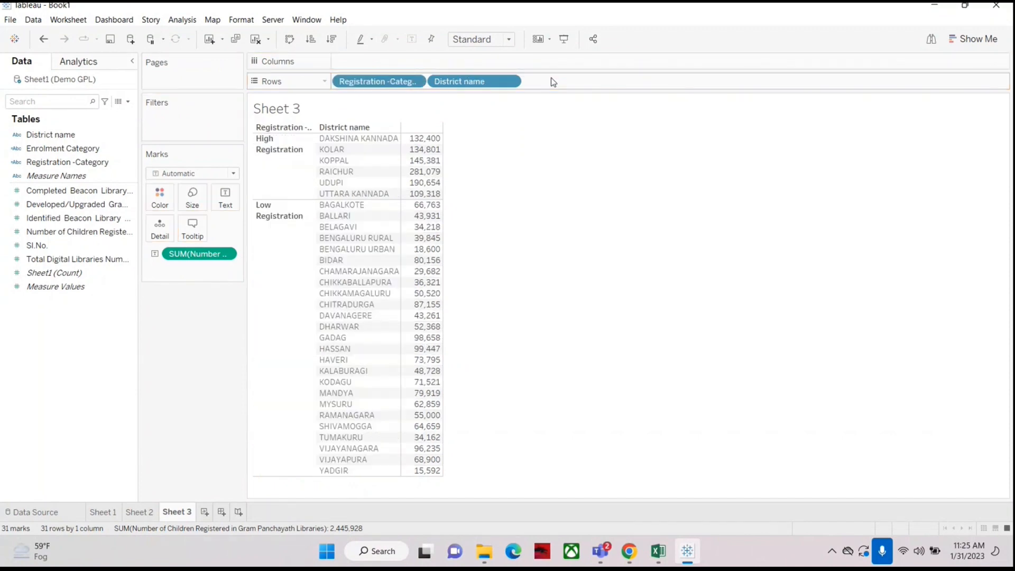
{"action": "left_click_drag", "start_coordinate": [357, 80], "coordinate": [543, 82]}
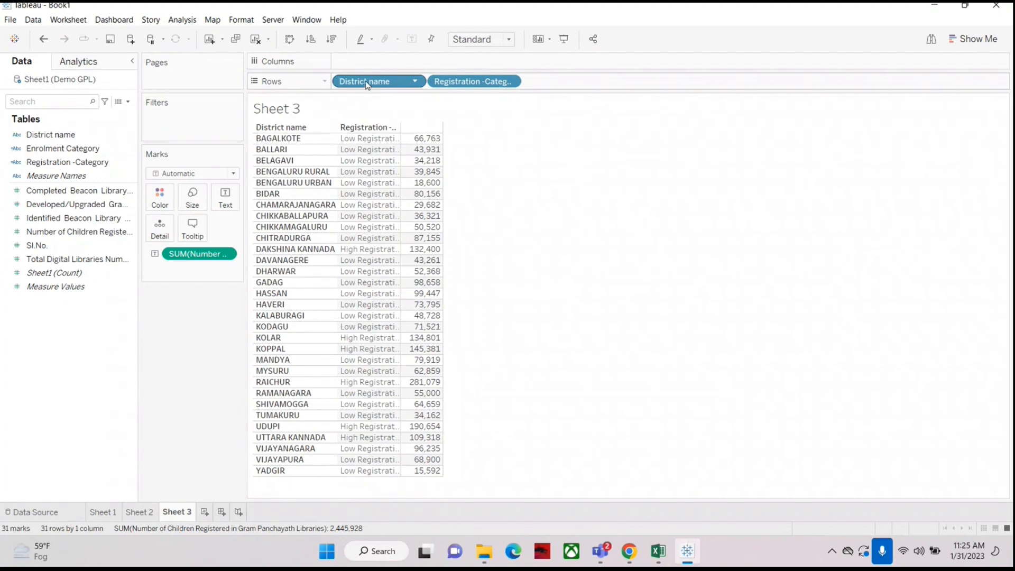
{"action": "left_click_drag", "start_coordinate": [364, 83], "coordinate": [575, 84]}
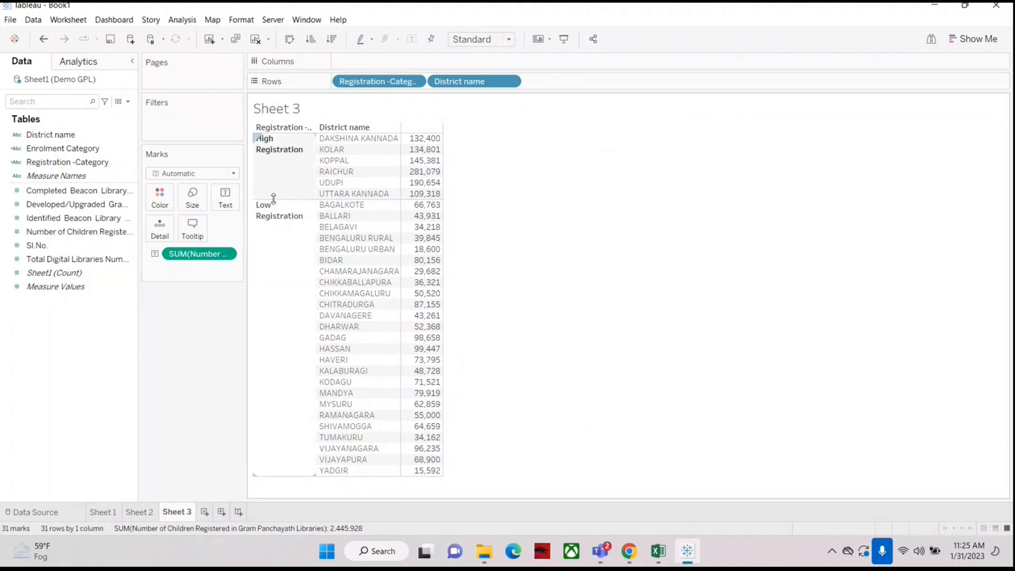
{"action": "left_click_drag", "start_coordinate": [379, 82], "coordinate": [585, 83]}
Step: Open the Registration -Category calculation for editing and examine its condition field
{"action": "left_click", "coordinate": [53, 168]}
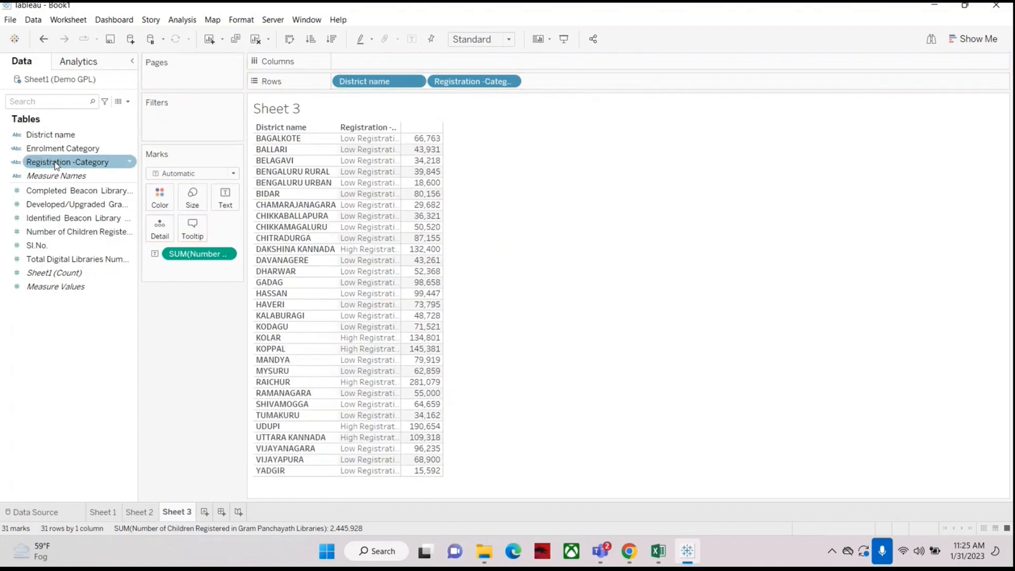
{"action": "right_click", "coordinate": [56, 165]}
{"action": "left_click", "coordinate": [91, 228]}
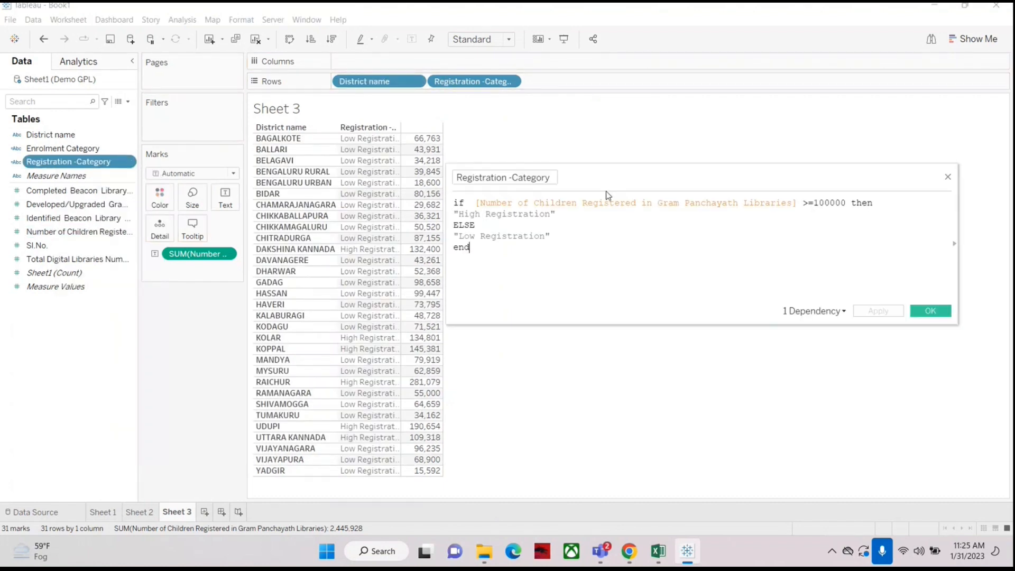
{"action": "left_click", "coordinate": [548, 179]}
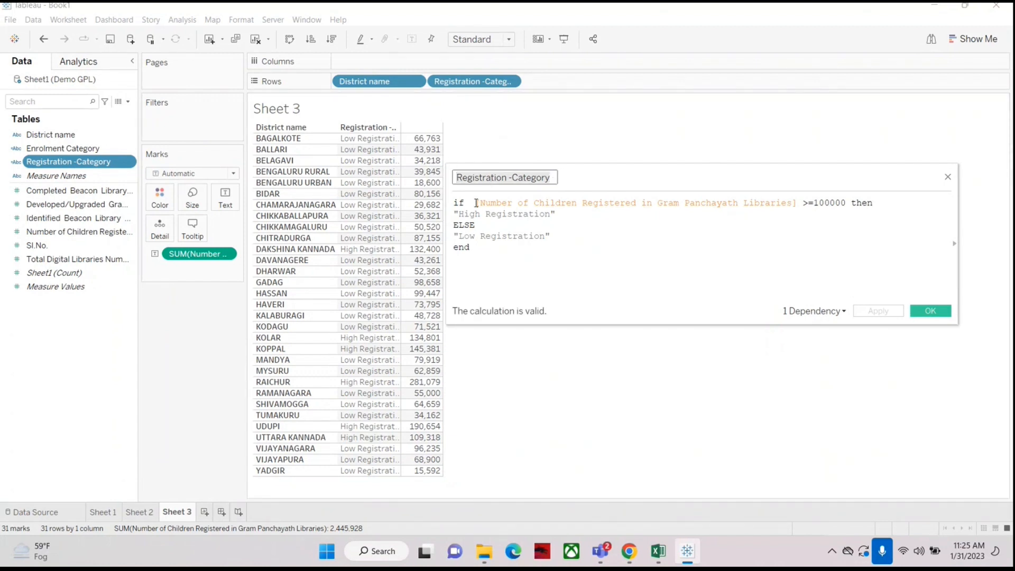
{"action": "left_click_drag", "start_coordinate": [476, 204], "coordinate": [805, 201]}
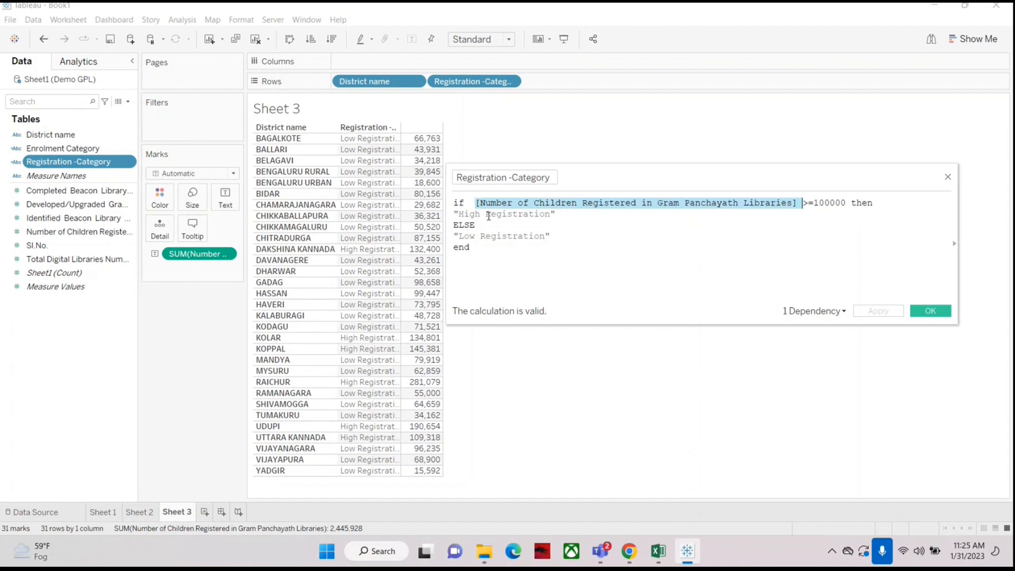
{"action": "left_click", "coordinate": [512, 214]}
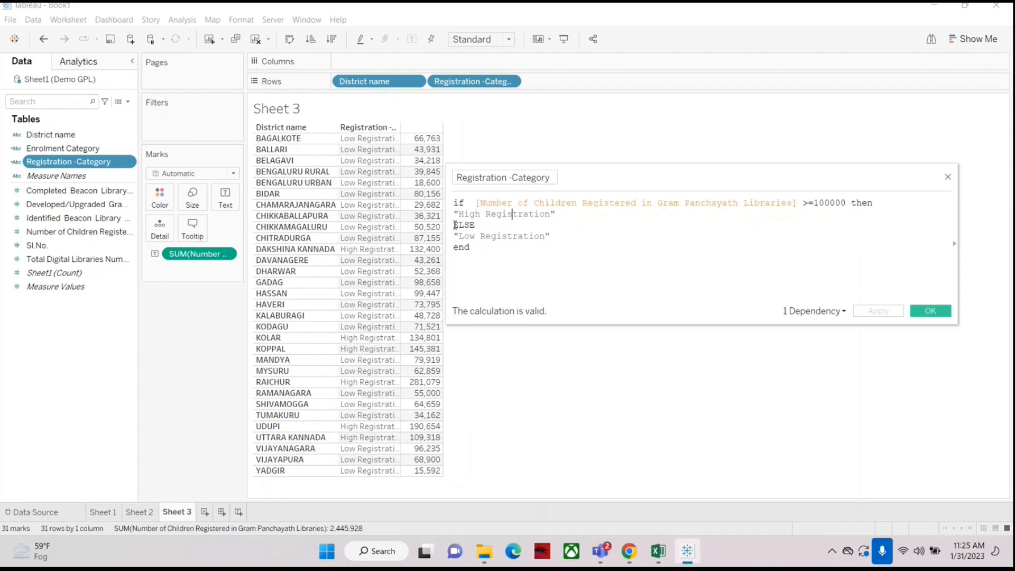
Step: Delete and retype the closing end line of the formula, then close the calculation editor
{"action": "left_click_drag", "start_coordinate": [455, 225], "coordinate": [489, 225]}
{"action": "left_click", "coordinate": [482, 245]}
{"action": "key", "text": "BackSpace"}
{"action": "key", "text": "BackSpace"}
{"action": "key", "text": "BackSpace"}
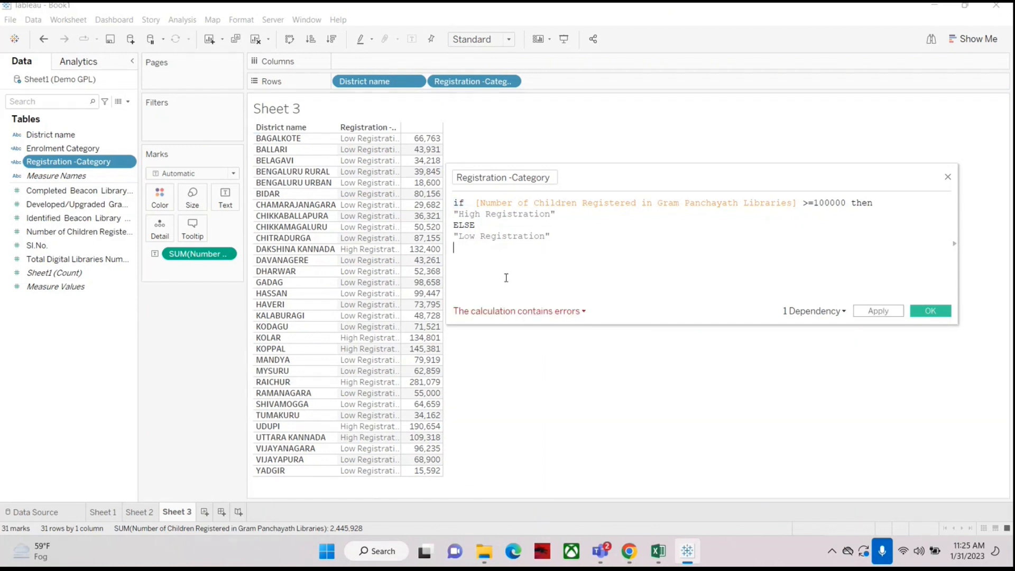
{"action": "type", "text": "end"}
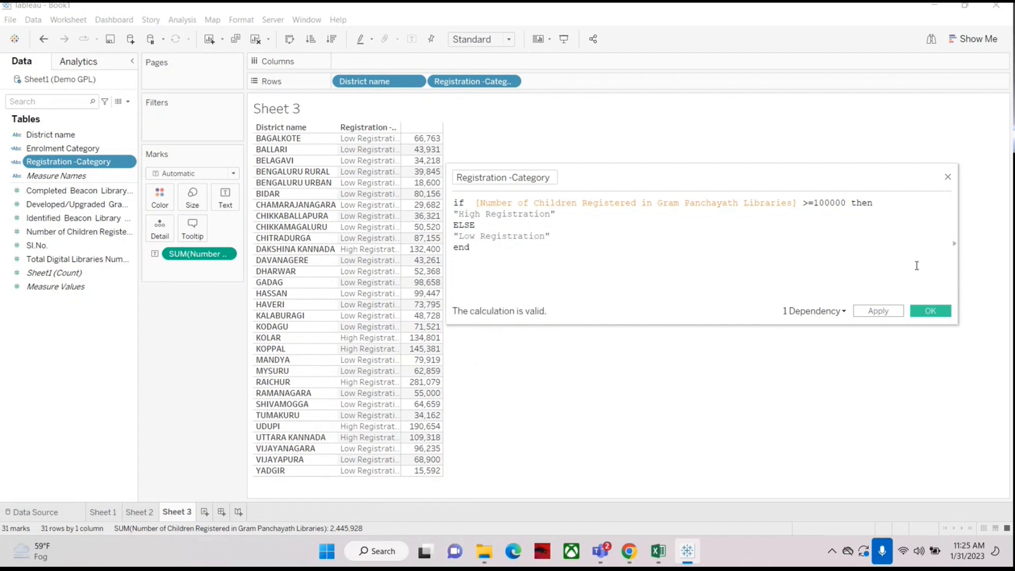
{"action": "left_click", "coordinate": [948, 177]}
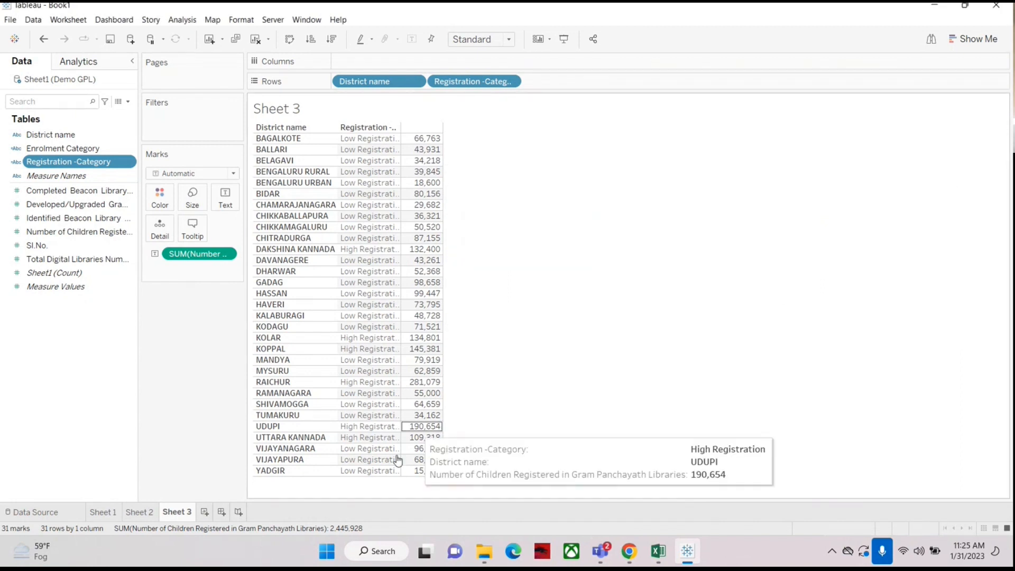
Step: Add a new worksheet and build a horizontal bar chart of Number of Children Registered by District name
{"action": "left_click", "coordinate": [205, 512]}
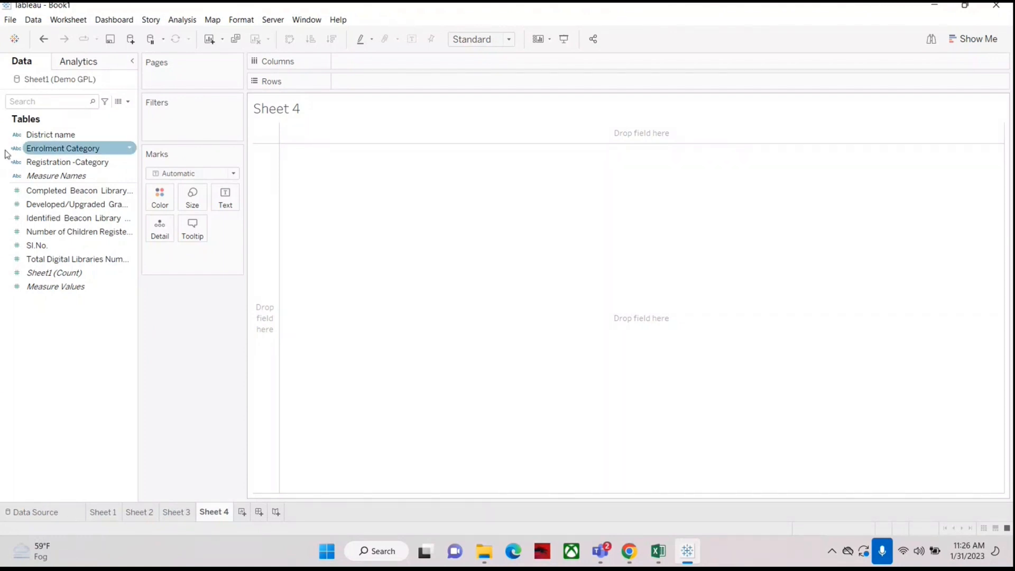
{"action": "left_click", "coordinate": [43, 137]}
{"action": "left_click_drag", "start_coordinate": [43, 138], "coordinate": [360, 82]}
{"action": "left_click", "coordinate": [101, 232]}
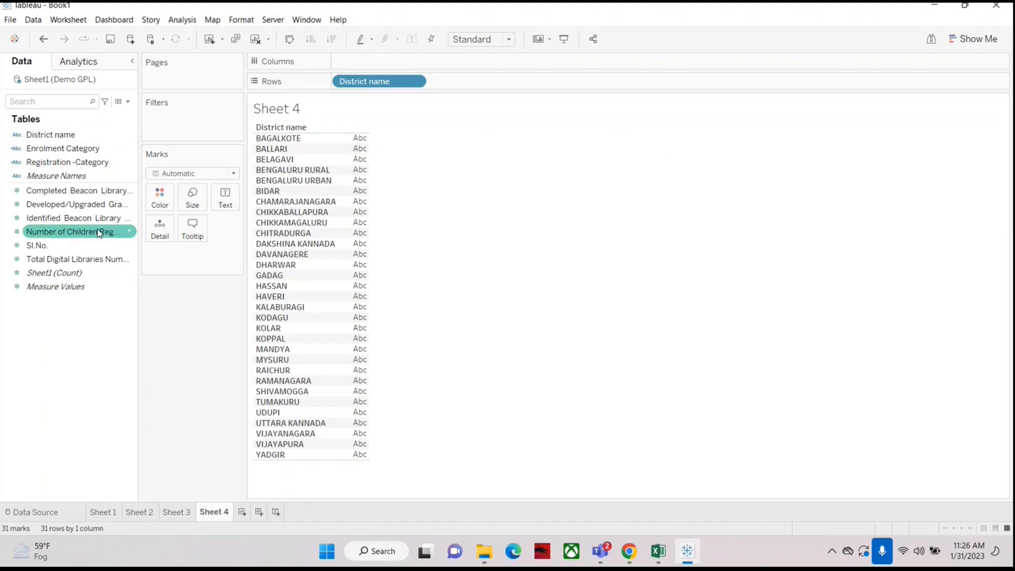
{"action": "left_click_drag", "start_coordinate": [74, 236], "coordinate": [401, 59]}
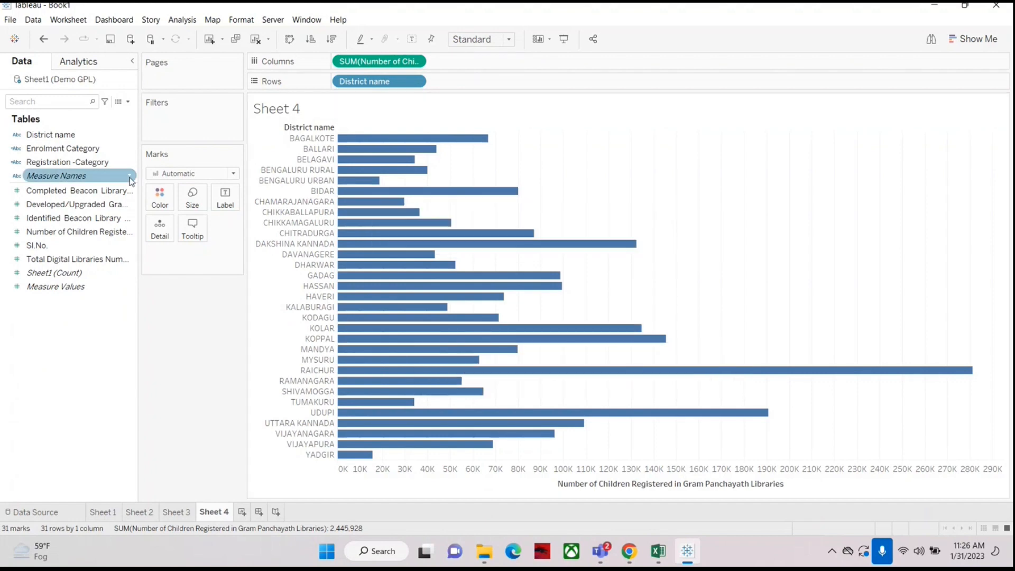
Step: Label the bars with the Number of Children Registered and sort districts in descending order
{"action": "left_click_drag", "start_coordinate": [58, 235], "coordinate": [225, 200]}
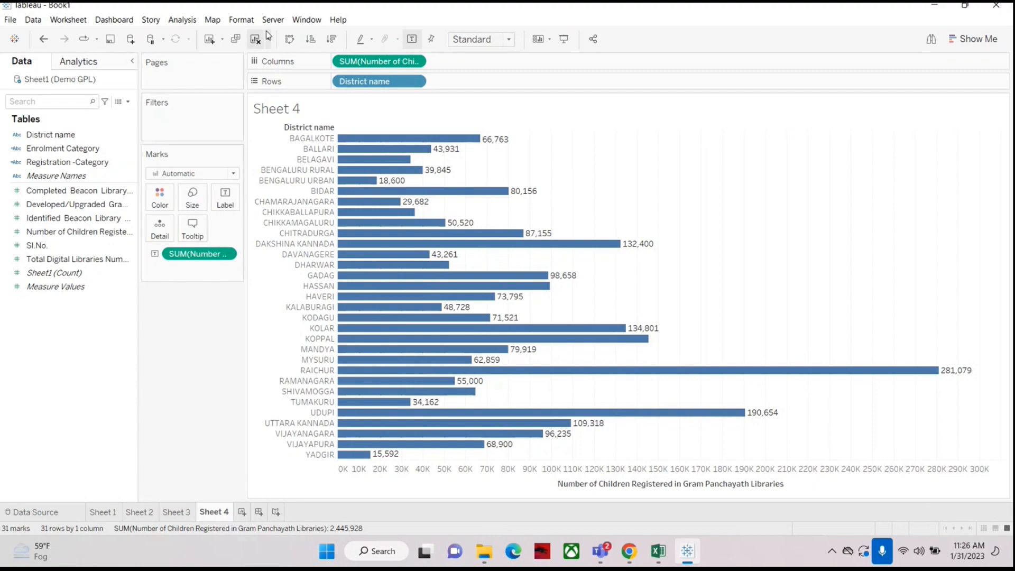
{"action": "left_click", "coordinate": [331, 39]}
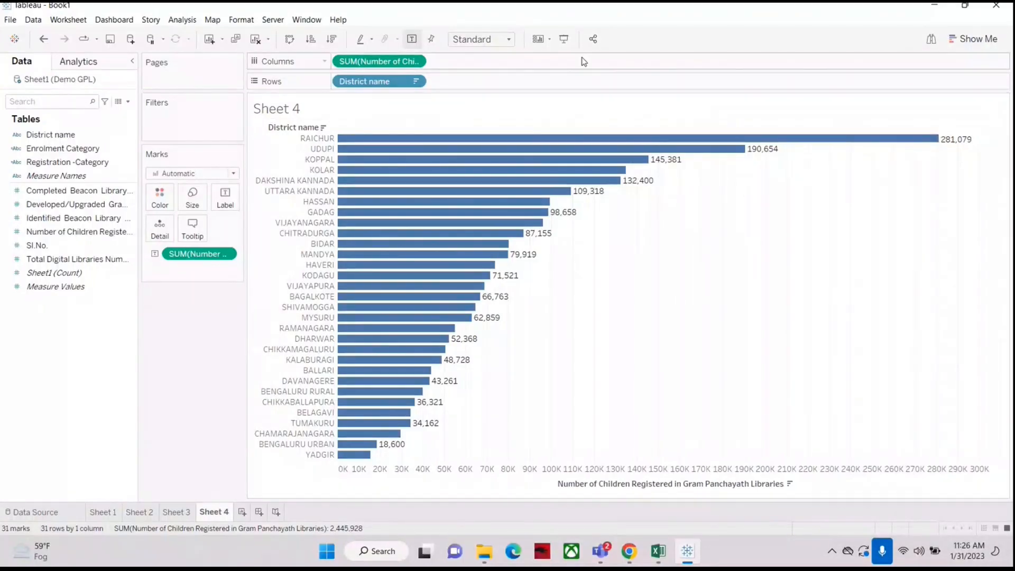
Step: Set the view fit to Entire View and preview the bar chart in presentation mode
{"action": "left_click", "coordinate": [563, 39]}
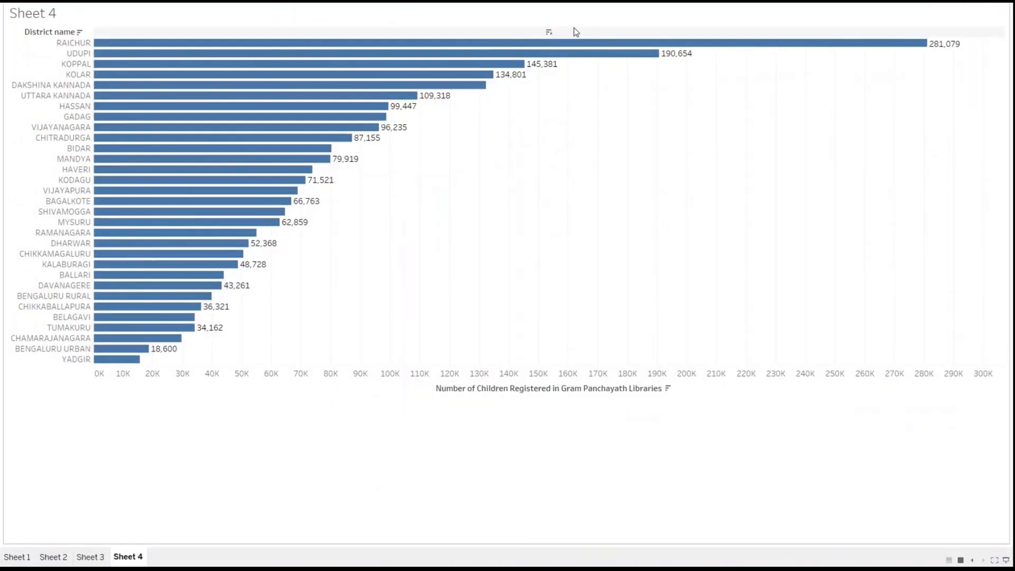
{"action": "key", "text": "Escape"}
{"action": "left_click", "coordinate": [481, 39]}
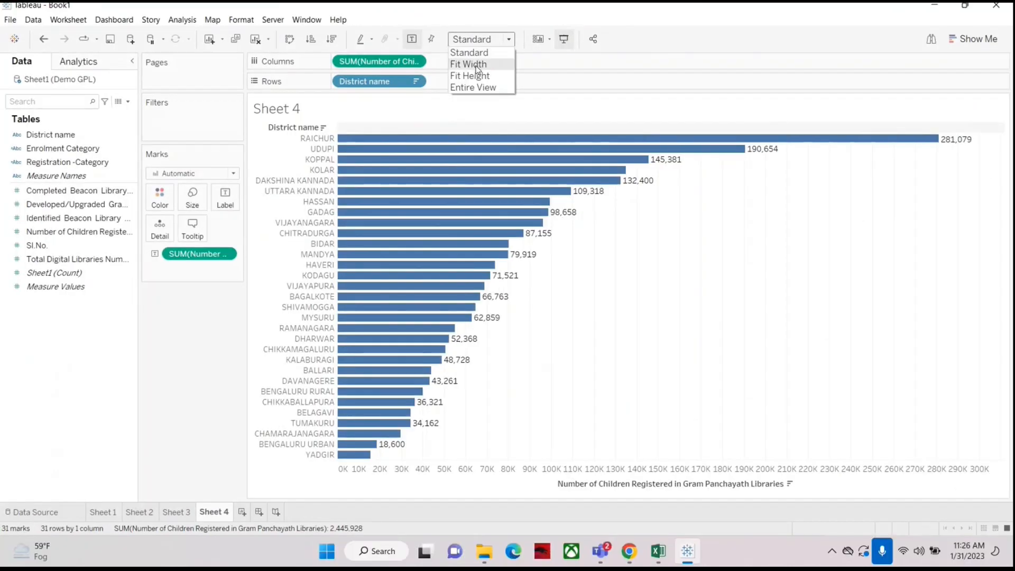
{"action": "left_click", "coordinate": [478, 89]}
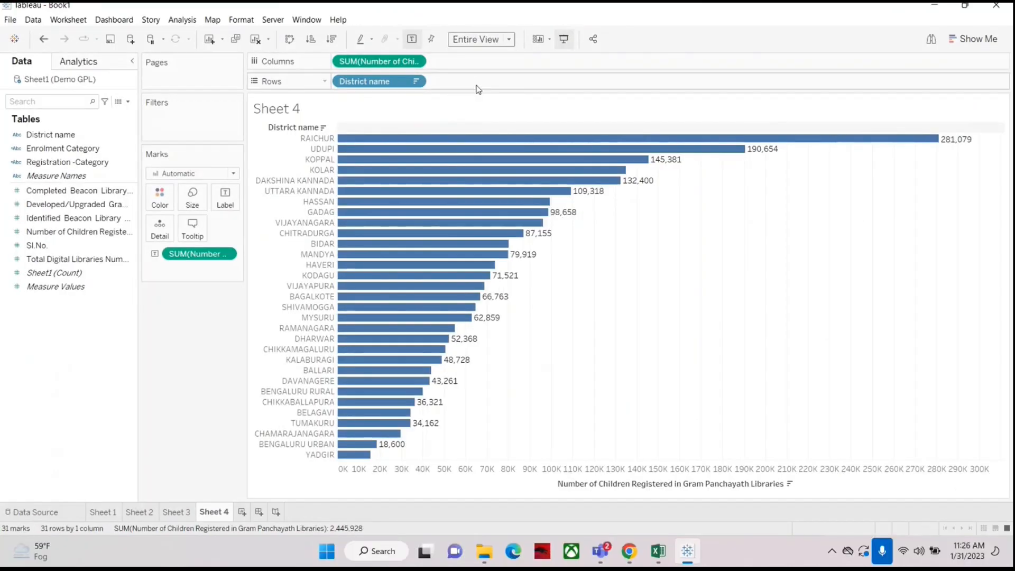
{"action": "left_click", "coordinate": [565, 39]}
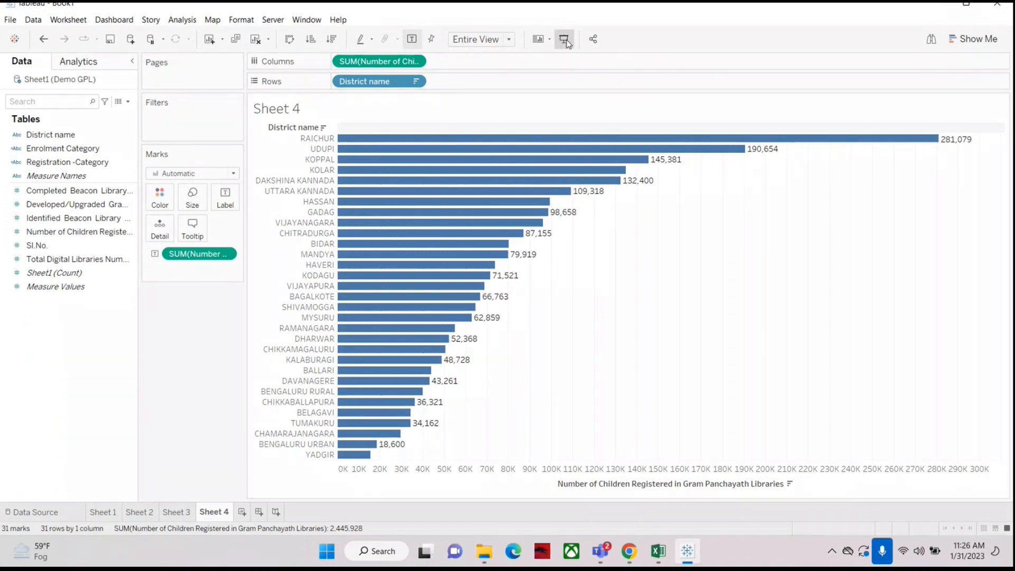
{"action": "key", "text": "Escape"}
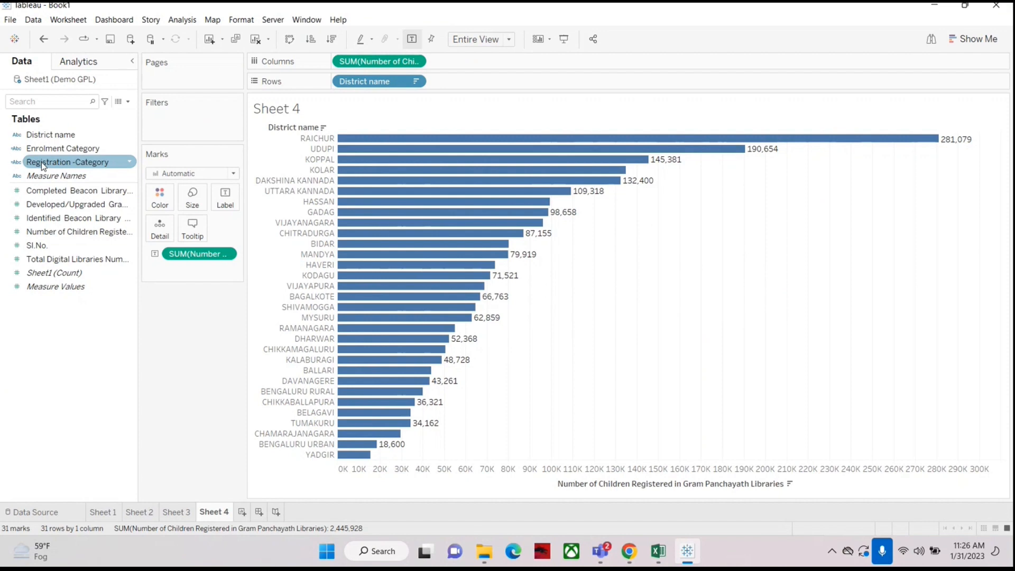
Step: Colour the bars by Registration -Category and preview the chart in presentation mode
{"action": "left_click_drag", "start_coordinate": [43, 166], "coordinate": [161, 208]}
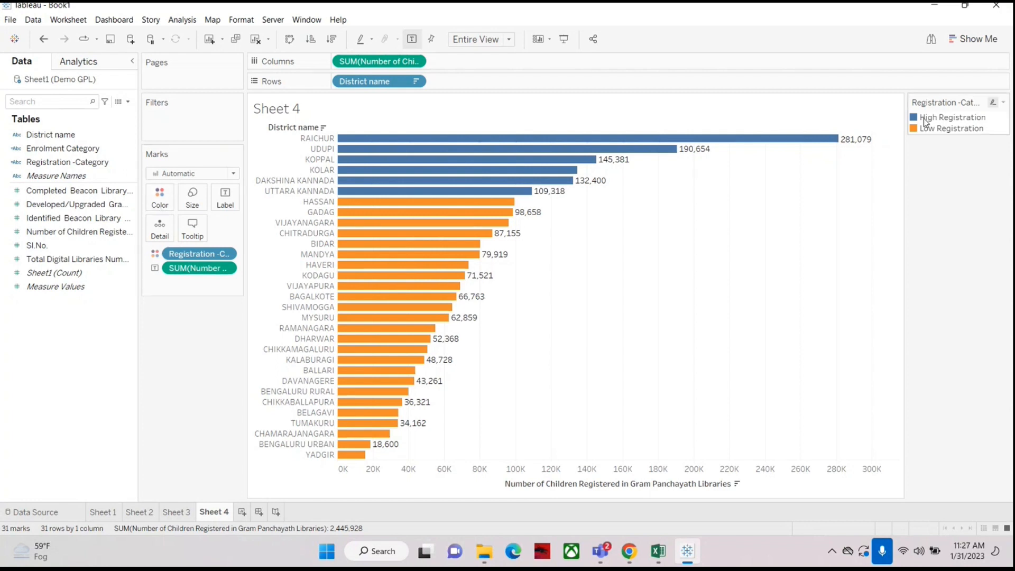
{"action": "mouse_move", "coordinate": [389, 186]}
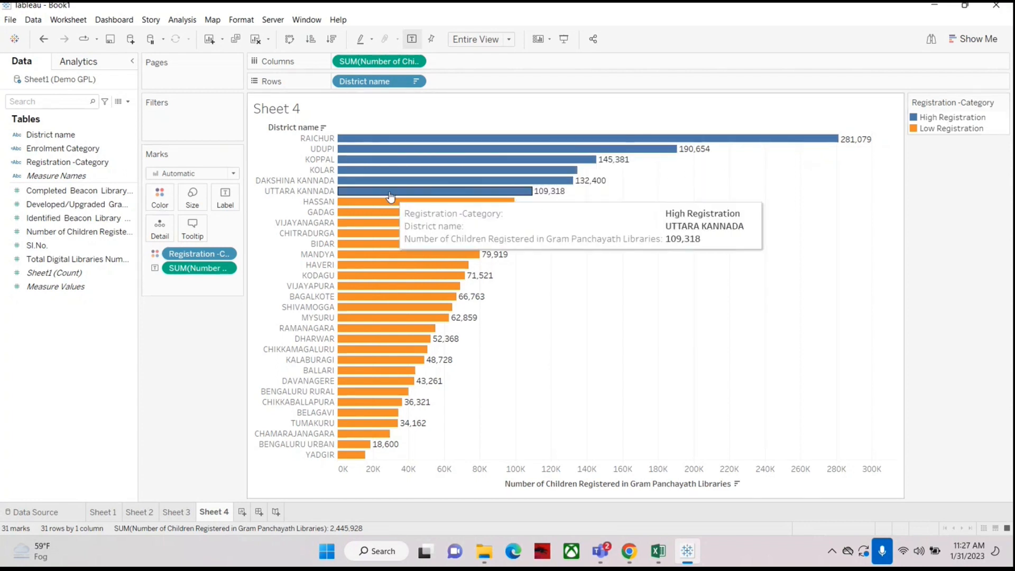
{"action": "mouse_move", "coordinate": [382, 368]}
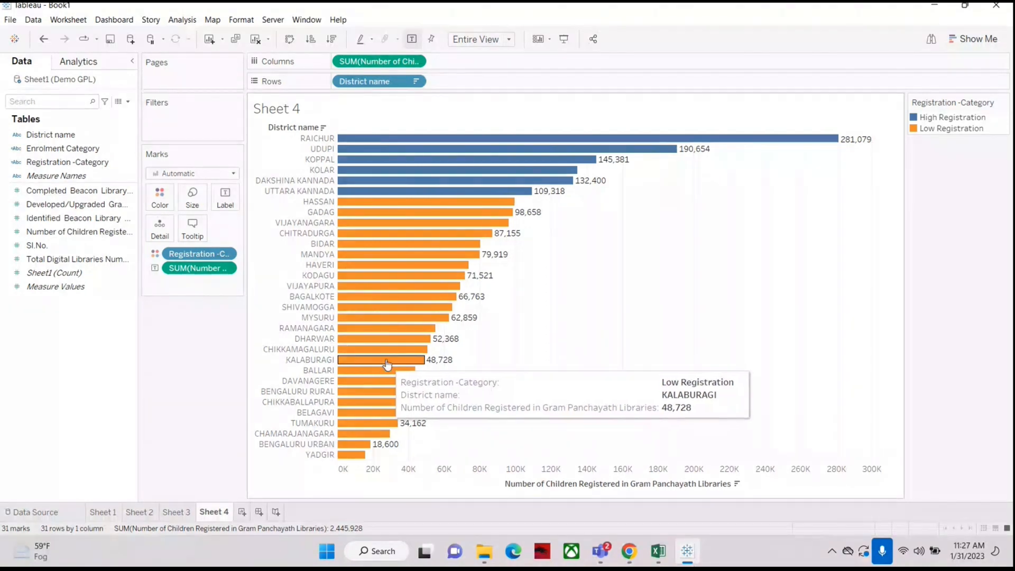
{"action": "left_click", "coordinate": [565, 39]}
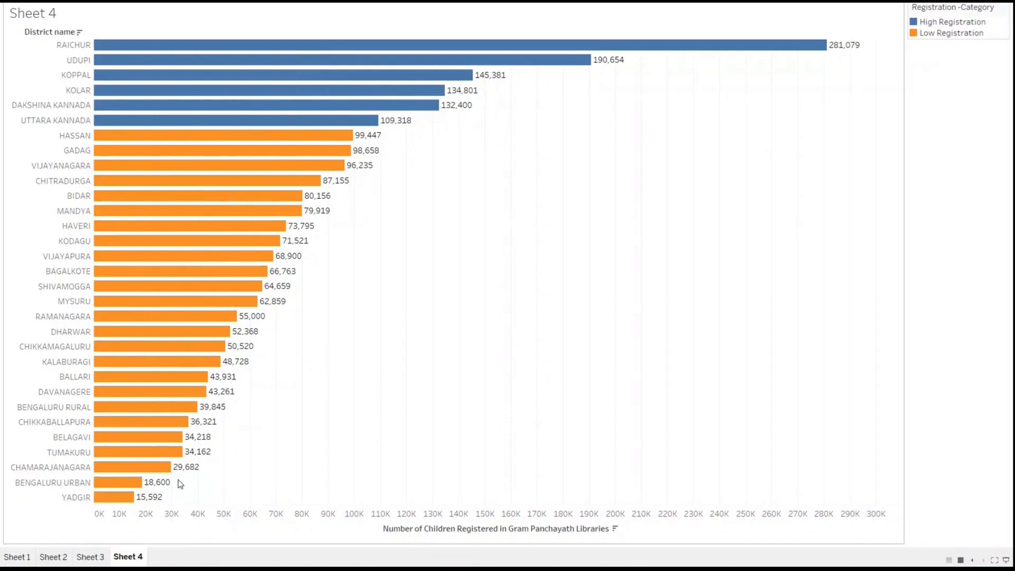
{"action": "key", "text": "Escape"}
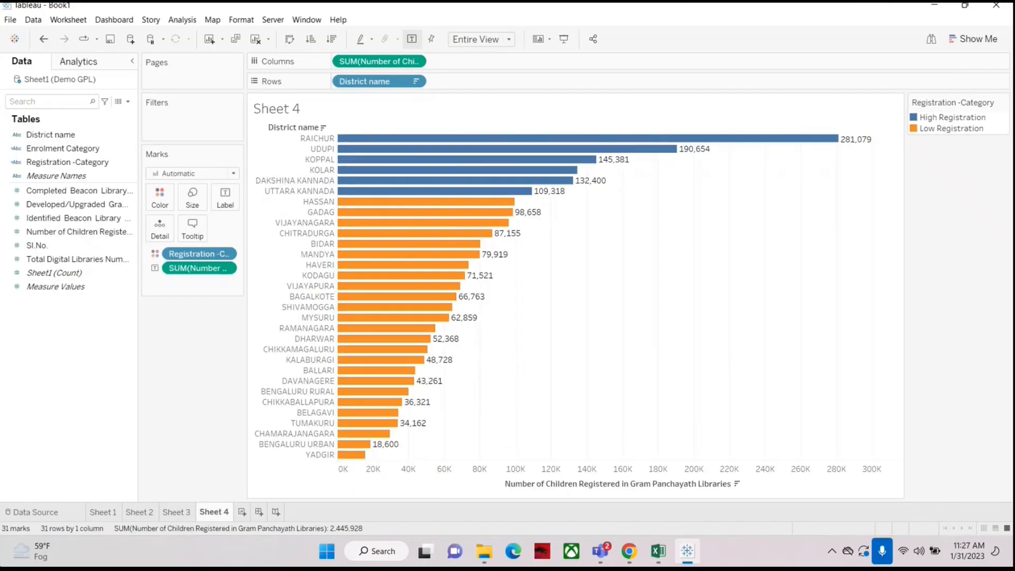
Step: Add another new worksheet and review the Registration -Category calculation without changing it
{"action": "left_click", "coordinate": [242, 513]}
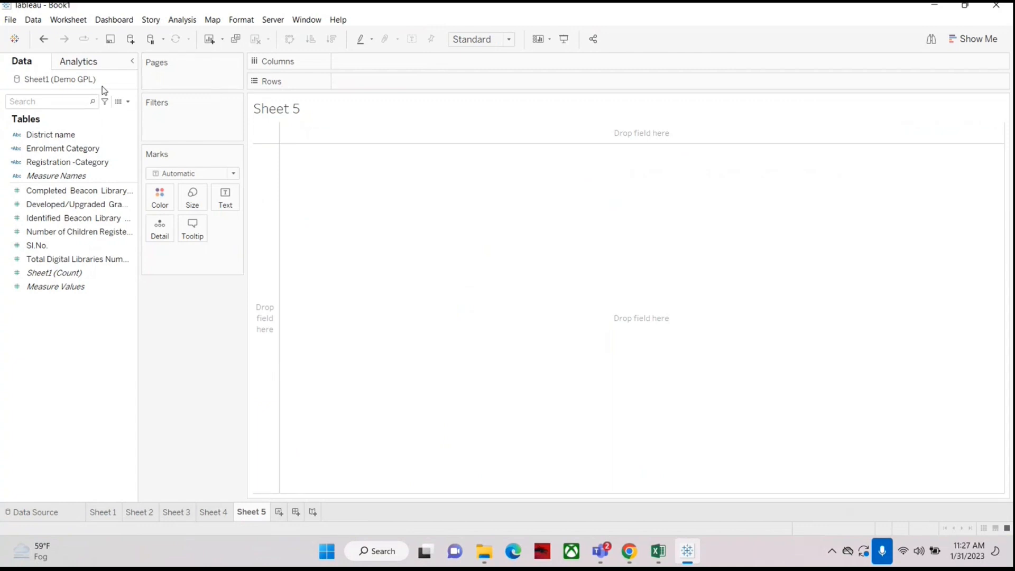
{"action": "left_click", "coordinate": [51, 166]}
{"action": "right_click", "coordinate": [51, 168]}
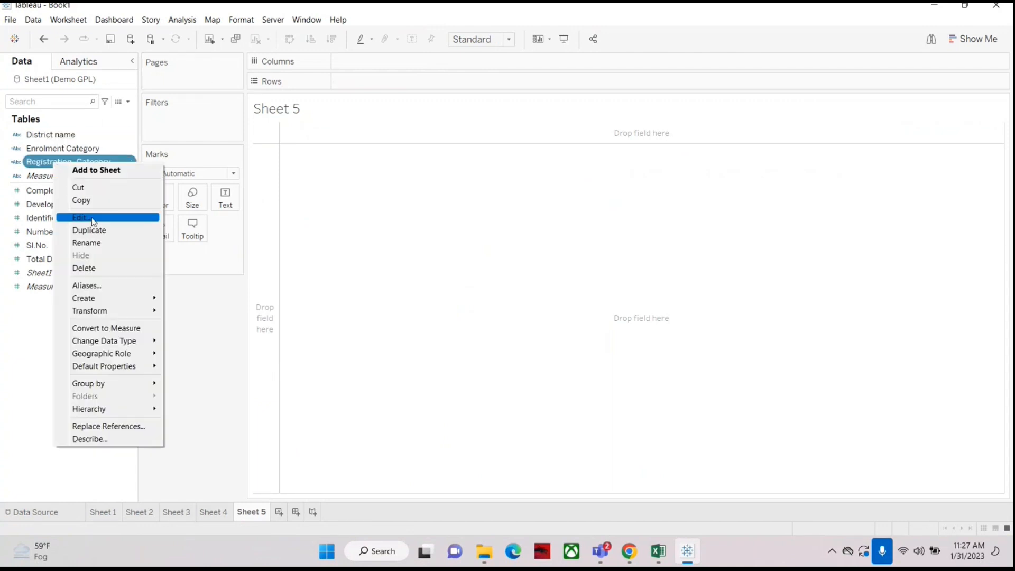
{"action": "left_click", "coordinate": [68, 217]}
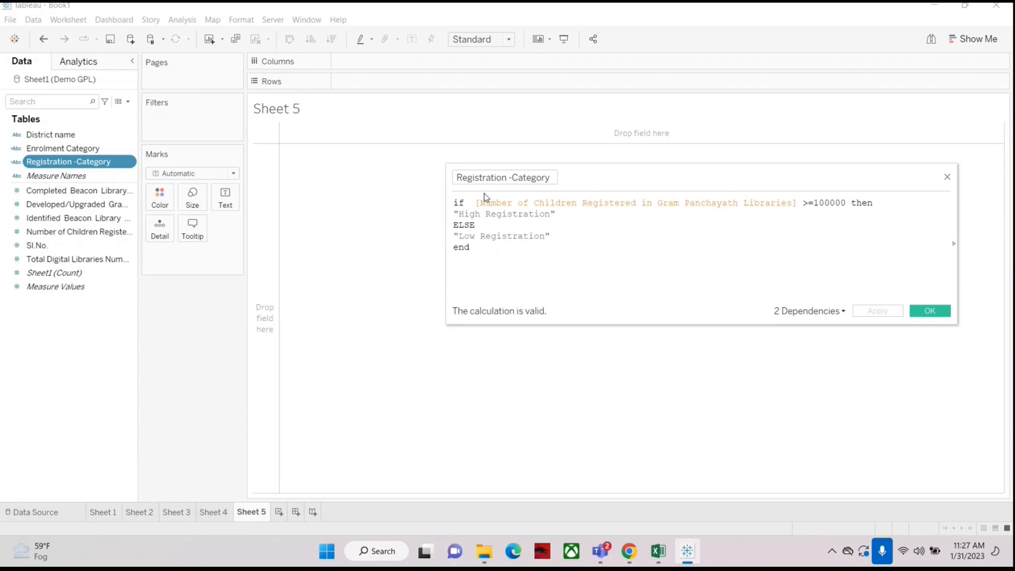
{"action": "left_click", "coordinate": [949, 178]}
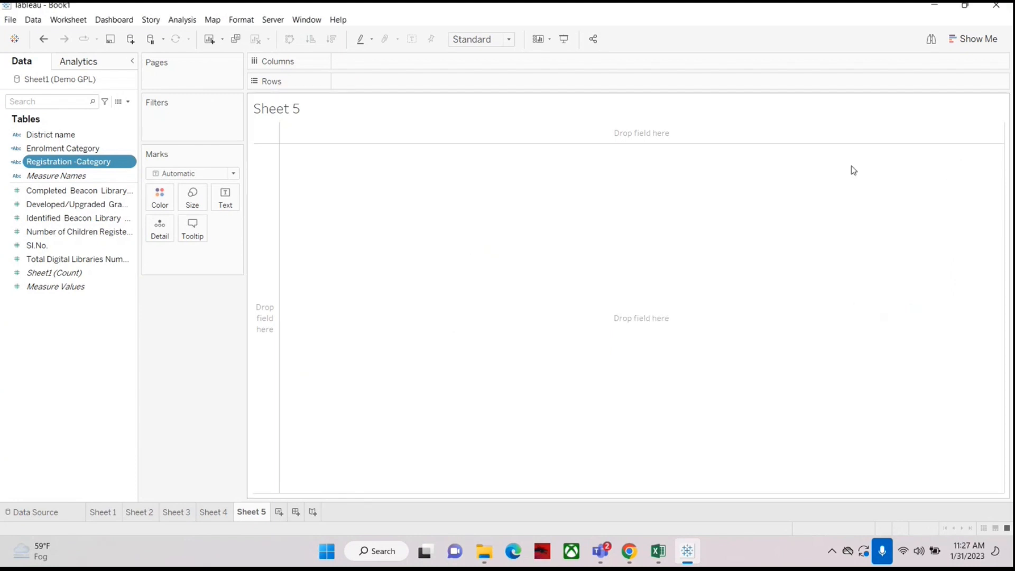
Step: Build a descending-sorted bar chart of children registered per district, coloured by Registration -Category
{"action": "left_click_drag", "start_coordinate": [50, 139], "coordinate": [385, 83]}
{"action": "left_click_drag", "start_coordinate": [80, 232], "coordinate": [399, 67]}
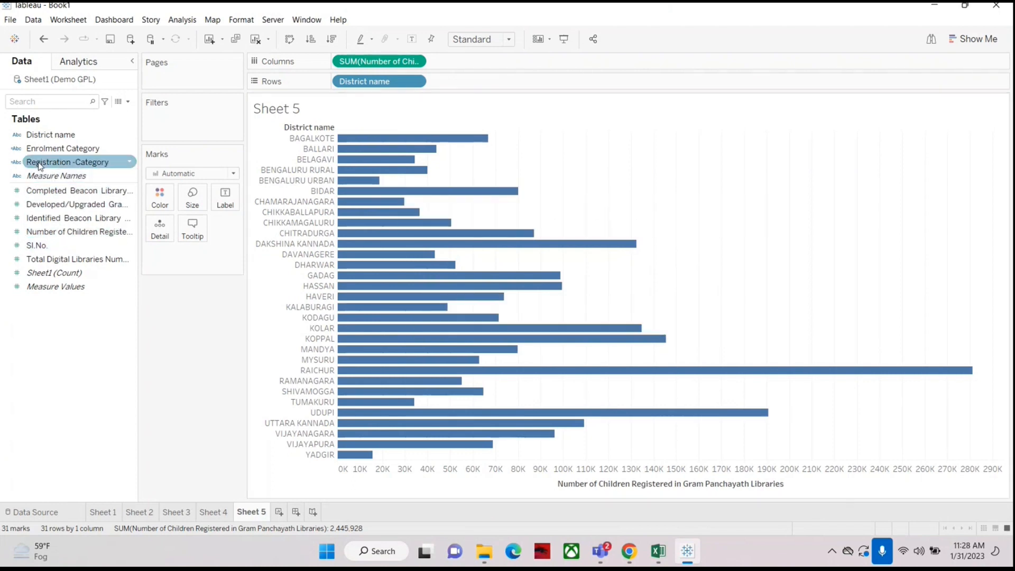
{"action": "left_click_drag", "start_coordinate": [40, 163], "coordinate": [160, 201]}
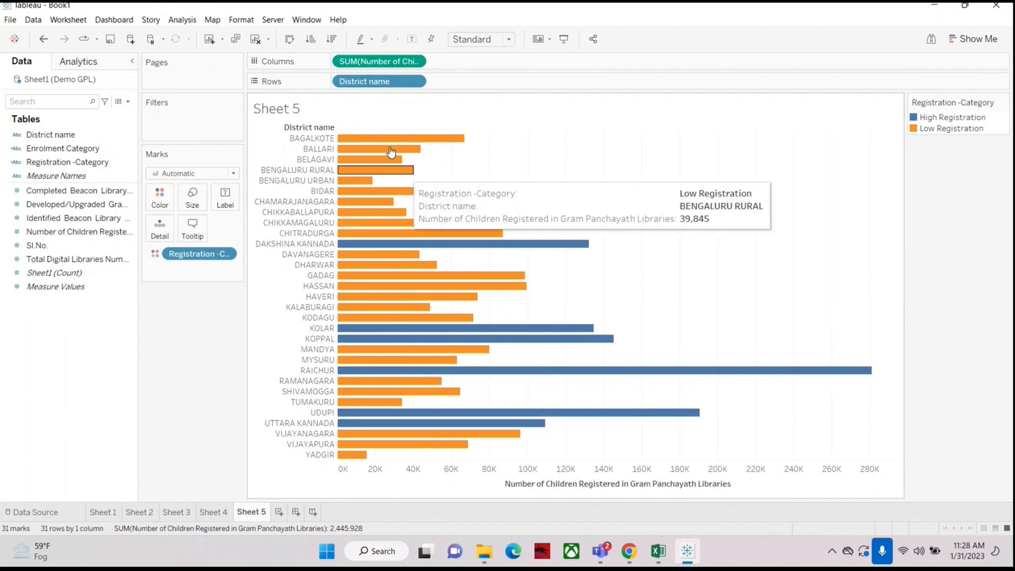
{"action": "left_click", "coordinate": [332, 39]}
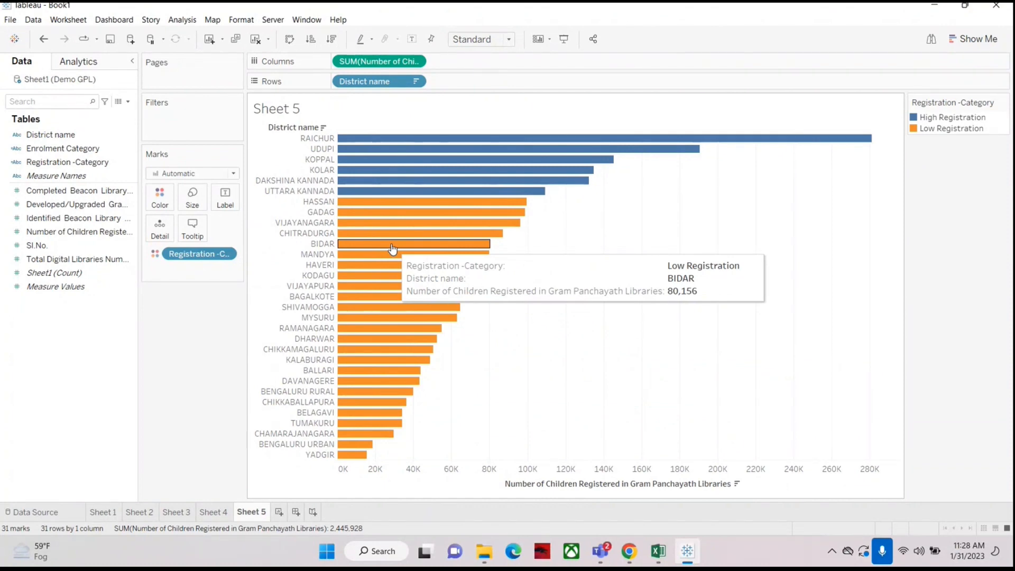
Step: Remove the Registration -Category colour, review its calculation, and reapply Registration -Category to Color
{"action": "left_click_drag", "start_coordinate": [178, 253], "coordinate": [48, 354]}
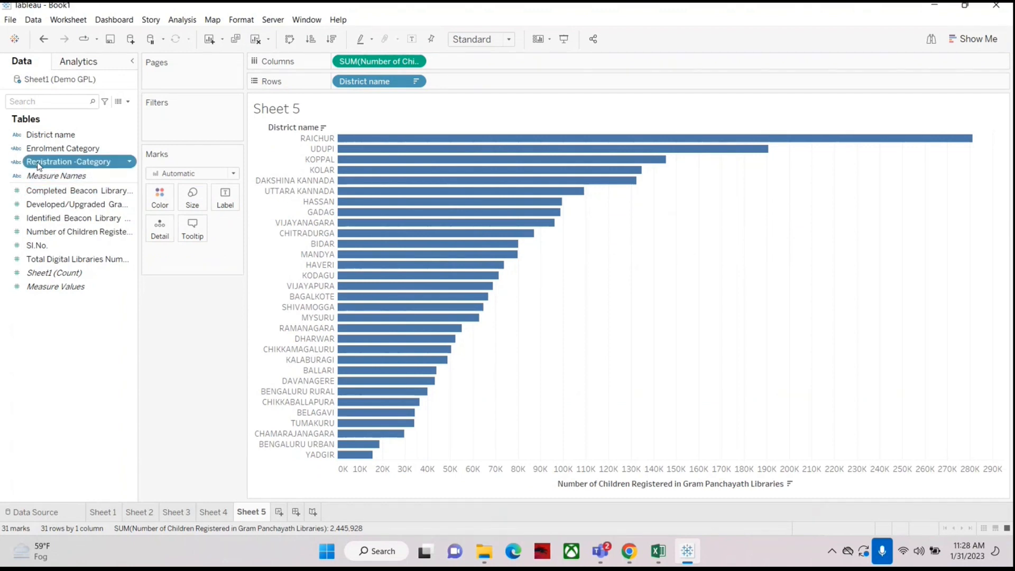
{"action": "right_click", "coordinate": [38, 161]}
{"action": "left_click", "coordinate": [70, 231]}
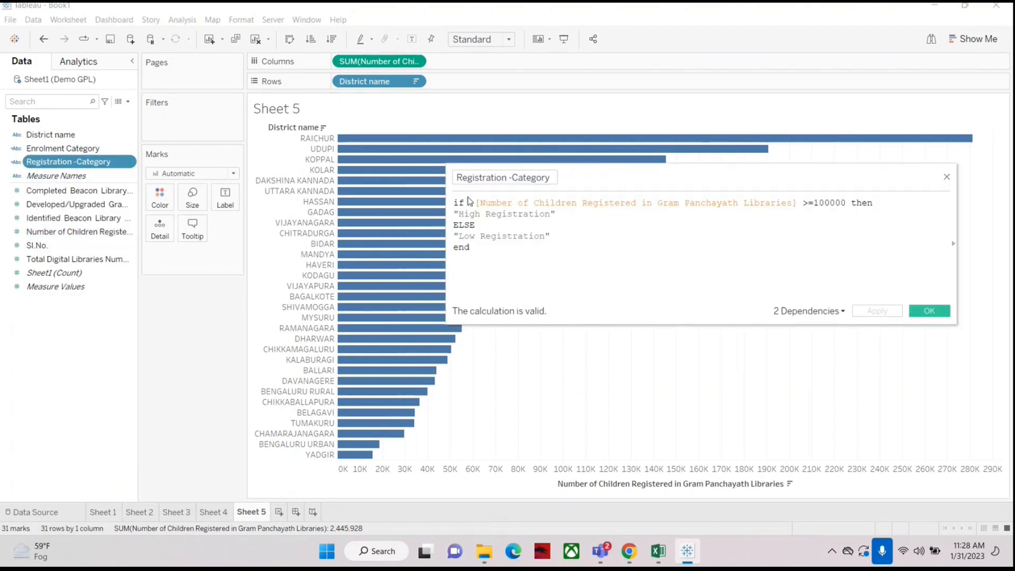
{"action": "left_click", "coordinate": [926, 312]}
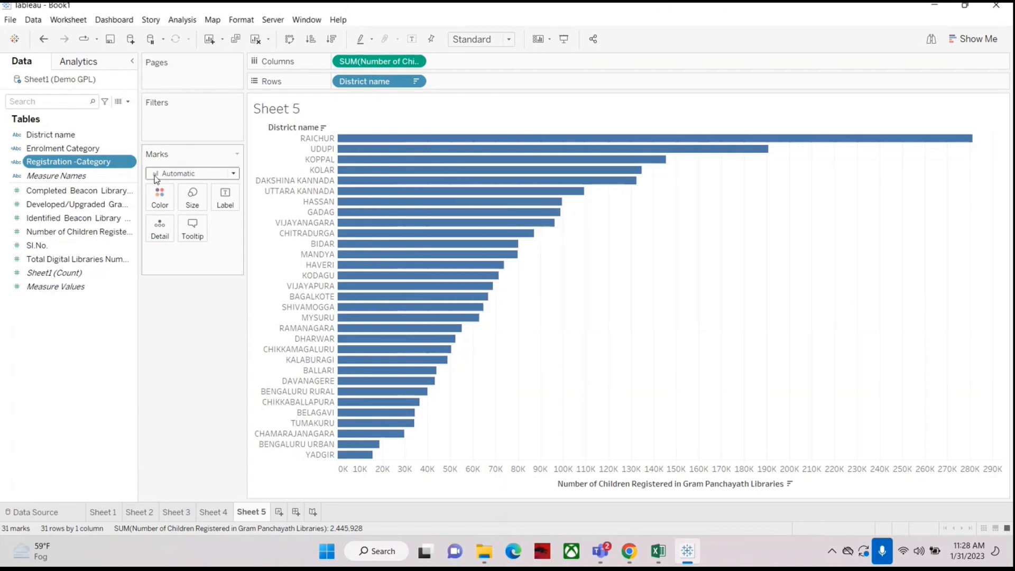
{"action": "left_click_drag", "start_coordinate": [32, 162], "coordinate": [158, 199]}
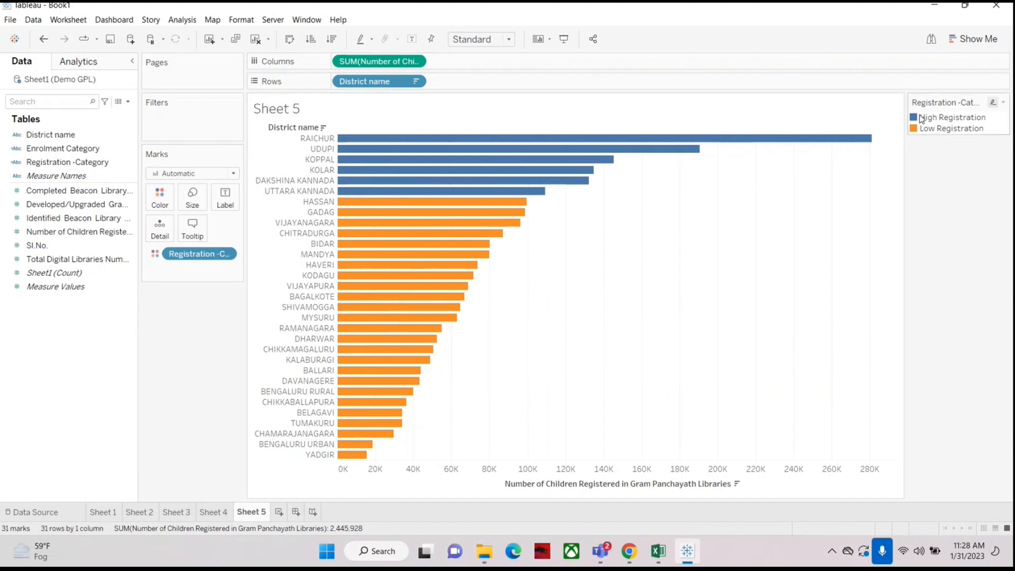
Step: Edit the category colours to yellow for High Registration and green for Low Registration
{"action": "left_click", "coordinate": [939, 118]}
{"action": "double_click", "coordinate": [940, 120]}
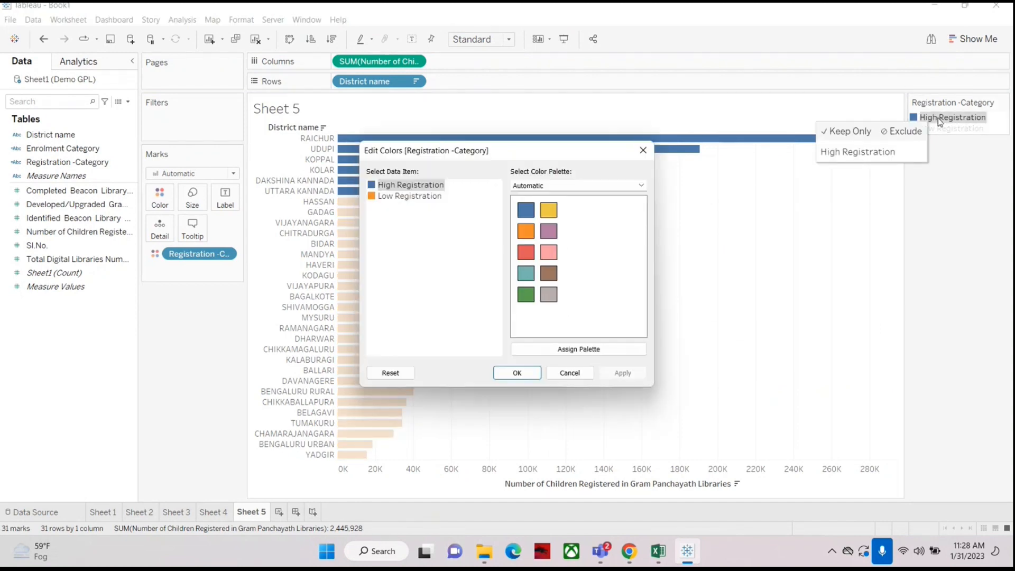
{"action": "left_click", "coordinate": [385, 186]}
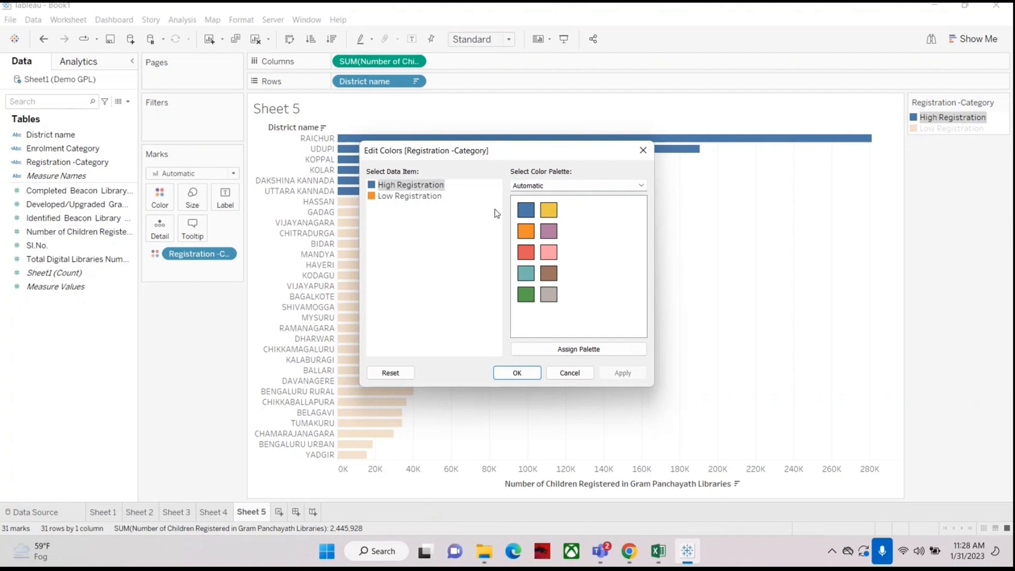
{"action": "left_click", "coordinate": [548, 211]}
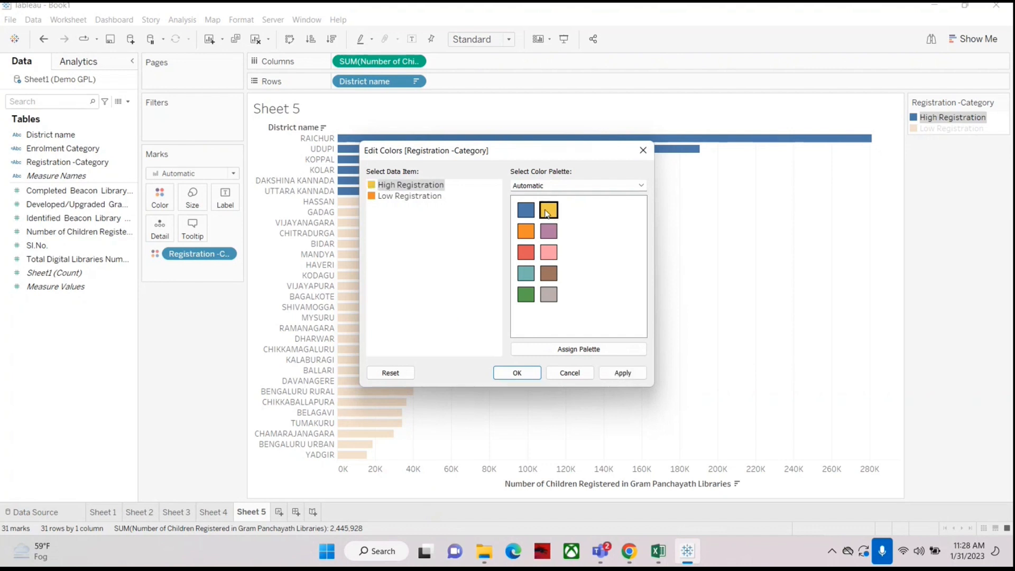
{"action": "left_click", "coordinate": [411, 197]}
{"action": "left_click", "coordinate": [526, 296]}
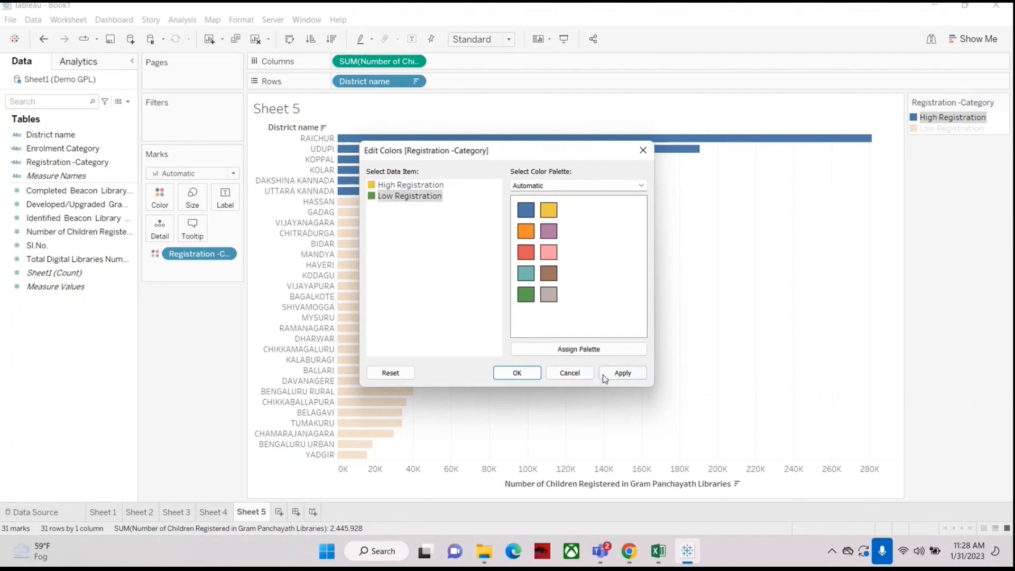
{"action": "left_click", "coordinate": [622, 373]}
{"action": "left_click", "coordinate": [527, 373]}
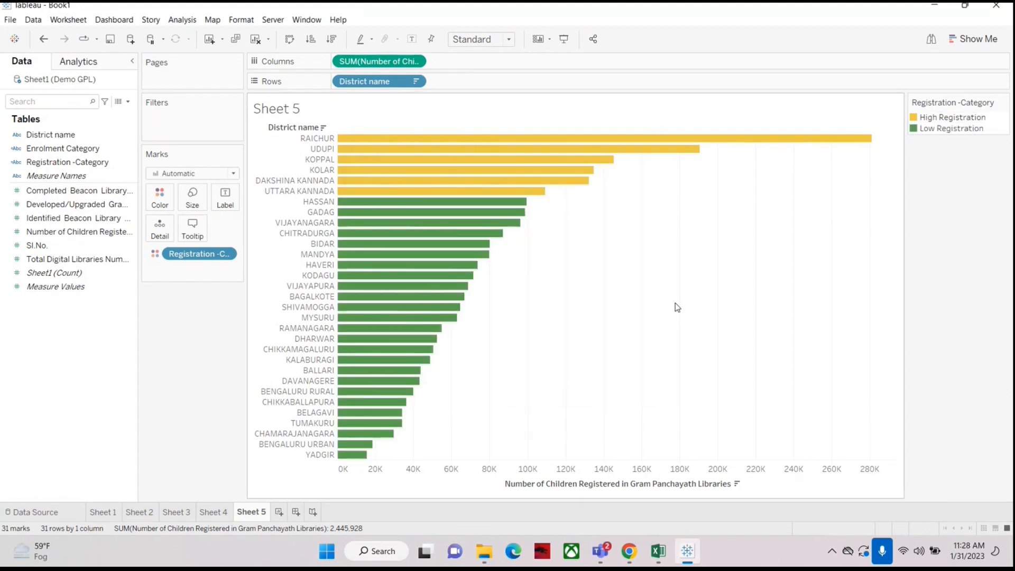
Step: Preview the coloured chart in presentation mode and label the bars with the Number of Children Registered
{"action": "left_click", "coordinate": [567, 38]}
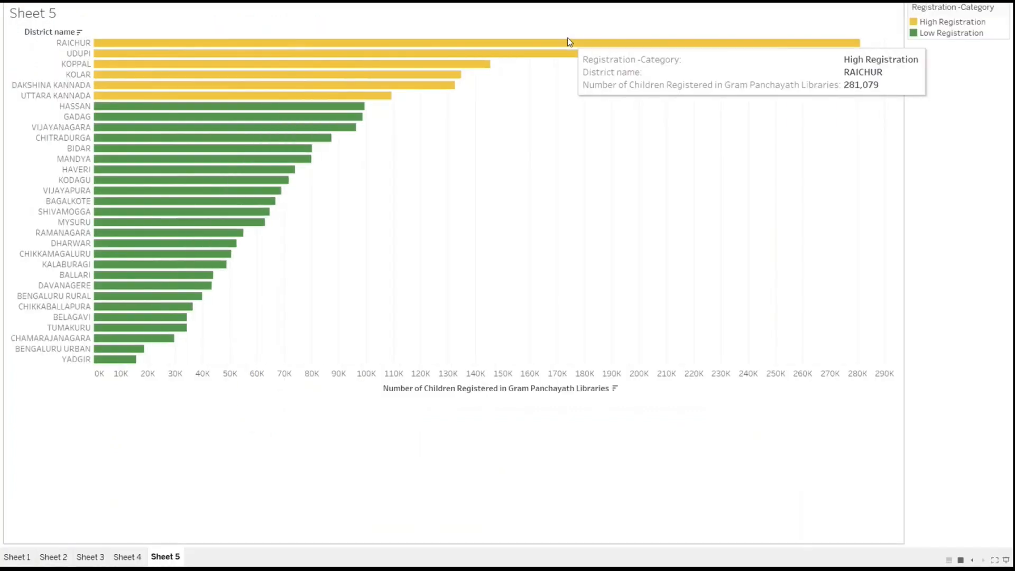
{"action": "key", "text": "Escape"}
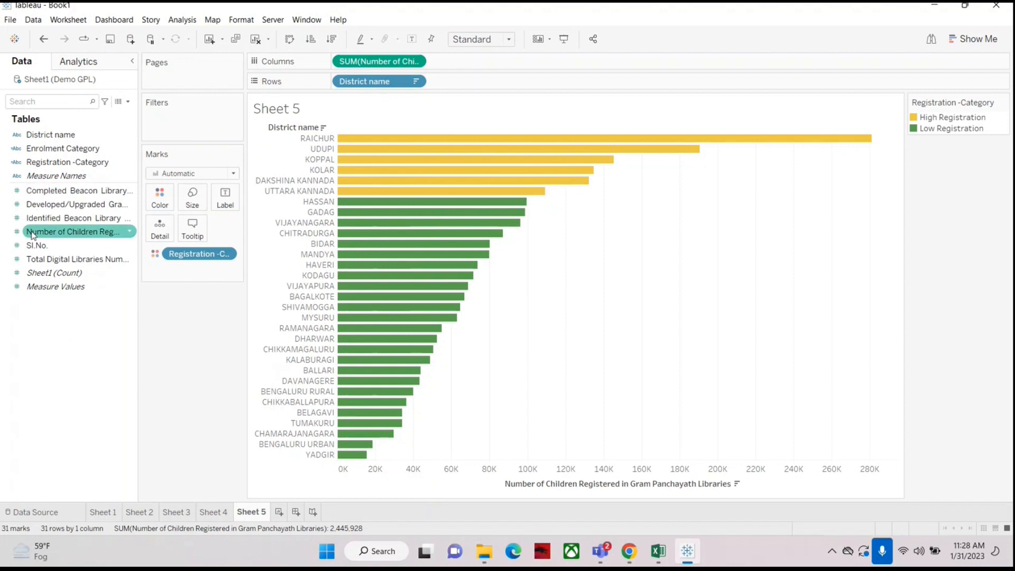
{"action": "left_click_drag", "start_coordinate": [34, 233], "coordinate": [222, 206]}
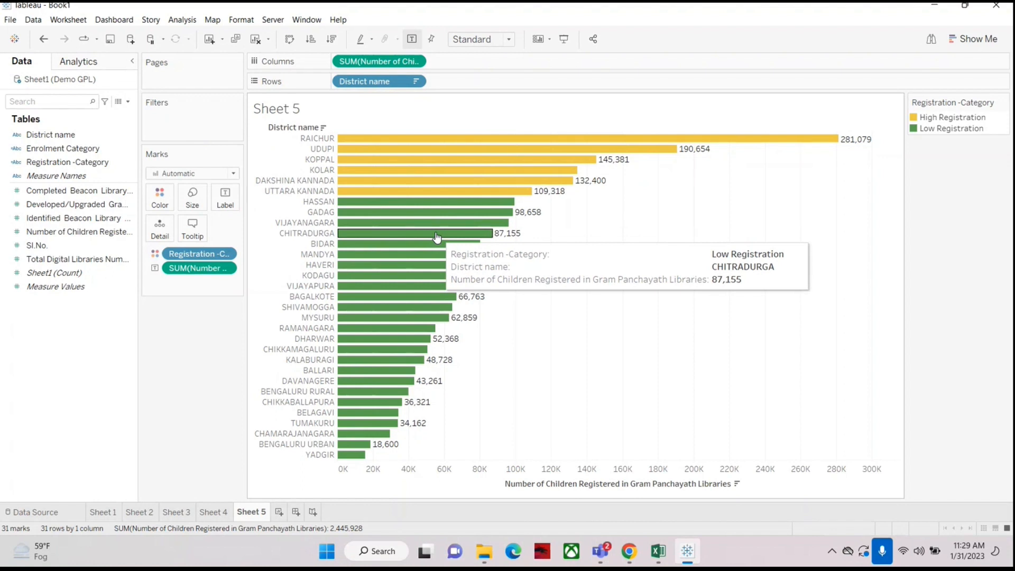
Step: Add a new worksheet and plot Number of Children Registered by District name as horizontal bars
{"action": "left_click", "coordinate": [279, 513]}
{"action": "left_click_drag", "start_coordinate": [43, 134], "coordinate": [356, 80]}
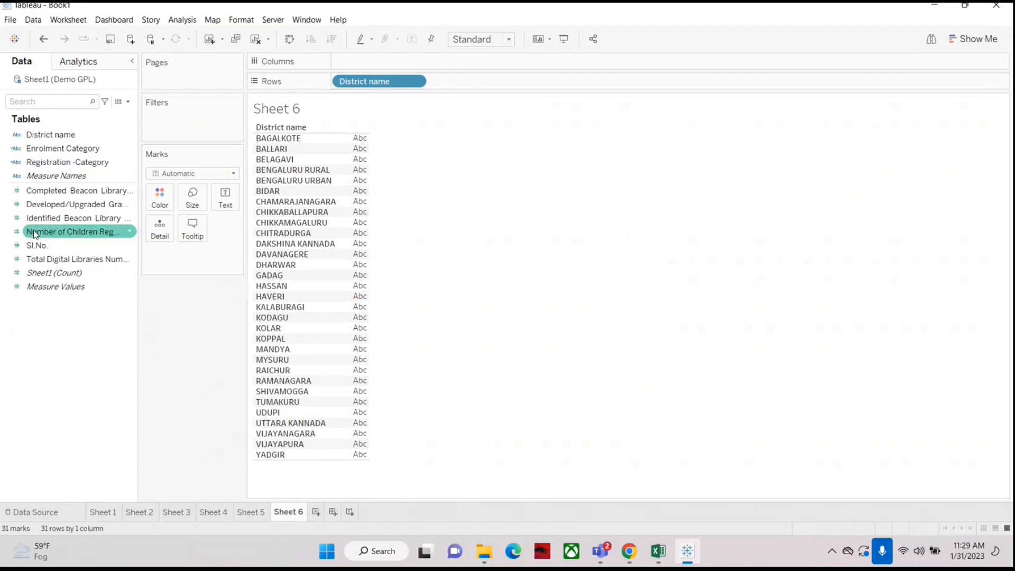
{"action": "left_click_drag", "start_coordinate": [35, 236], "coordinate": [375, 64]}
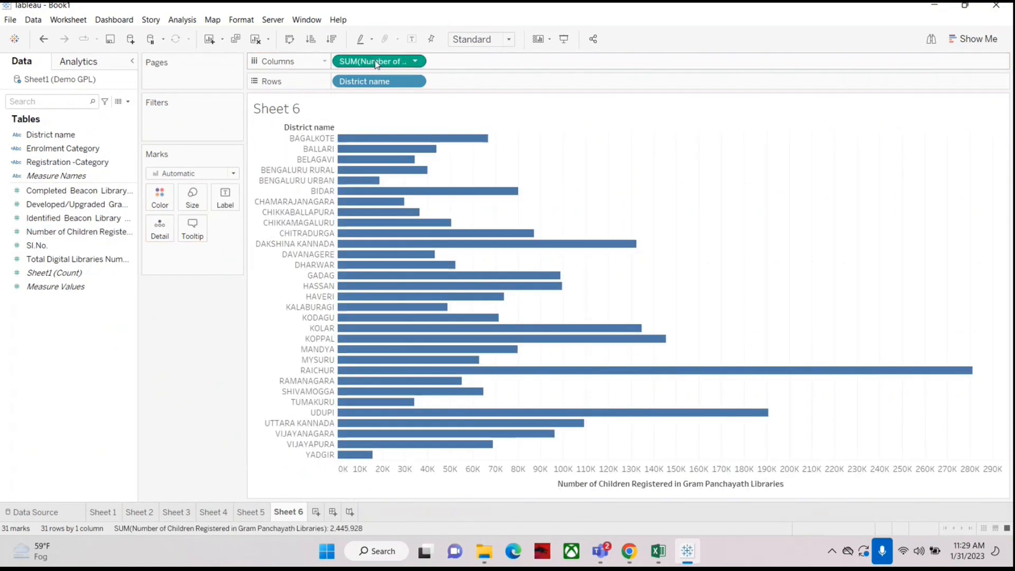
Step: Sort the districts in descending order of Number of Children Registered
{"action": "left_click", "coordinate": [333, 39]}
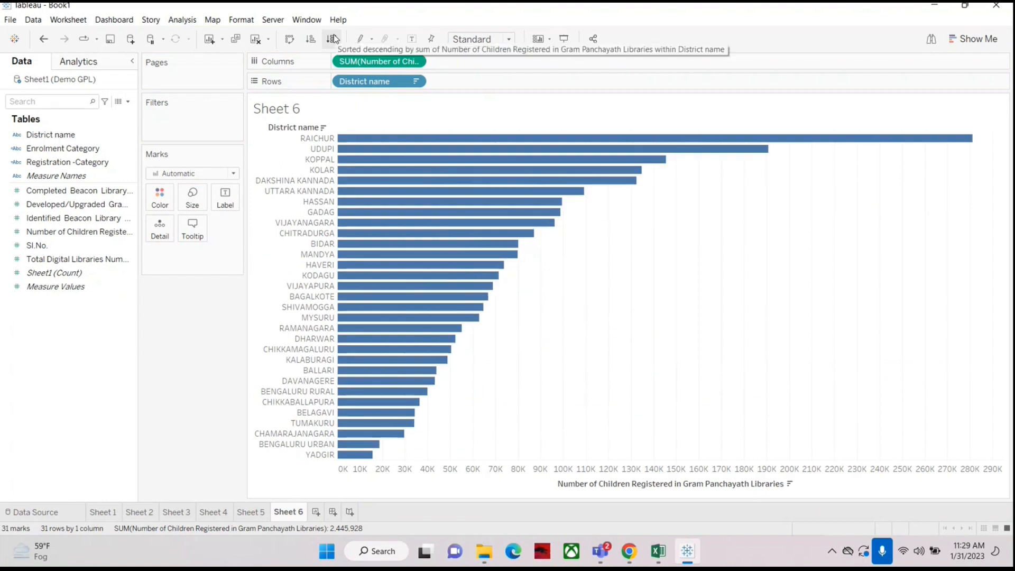
Step: Try colouring the bars by District name and then by Number of Children Registered
{"action": "left_click", "coordinate": [63, 136]}
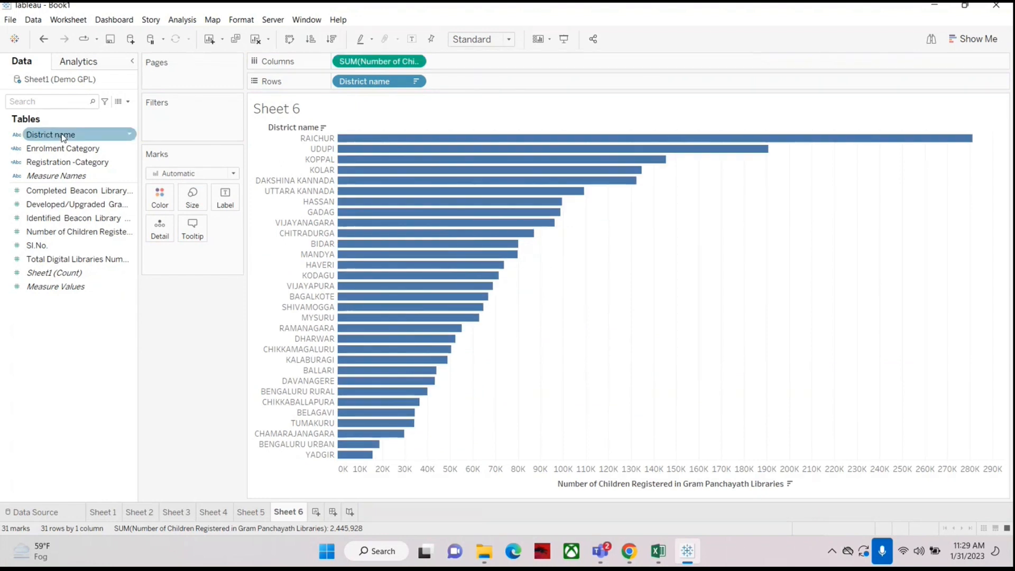
{"action": "left_click_drag", "start_coordinate": [64, 137], "coordinate": [160, 199]}
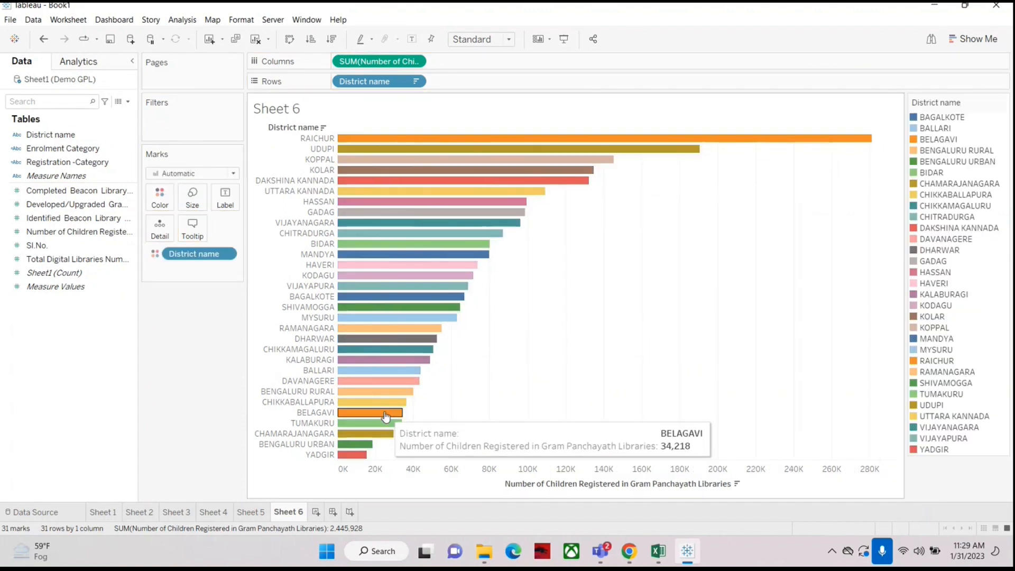
{"action": "left_click", "coordinate": [18, 232]}
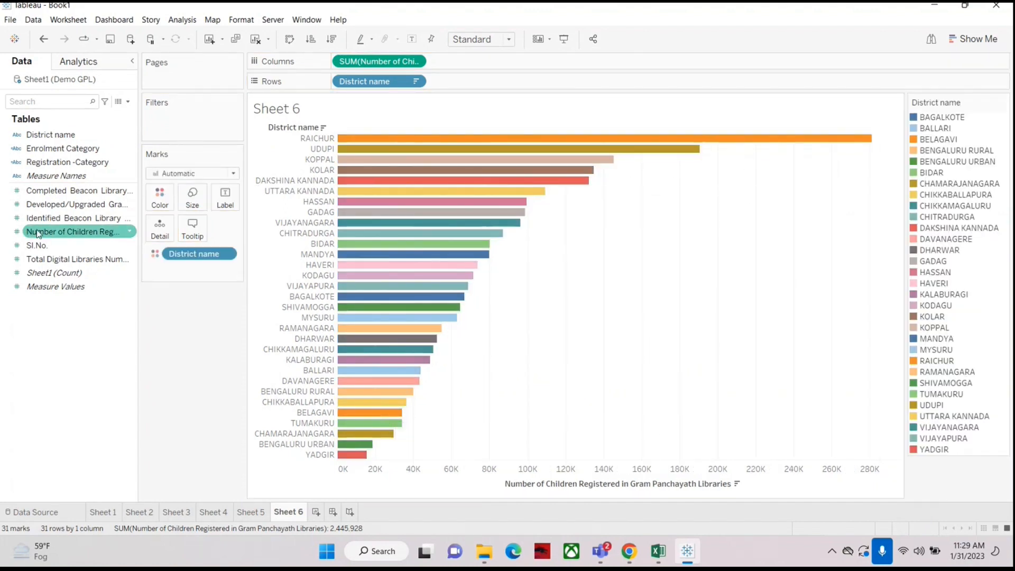
{"action": "left_click_drag", "start_coordinate": [38, 234], "coordinate": [160, 199]}
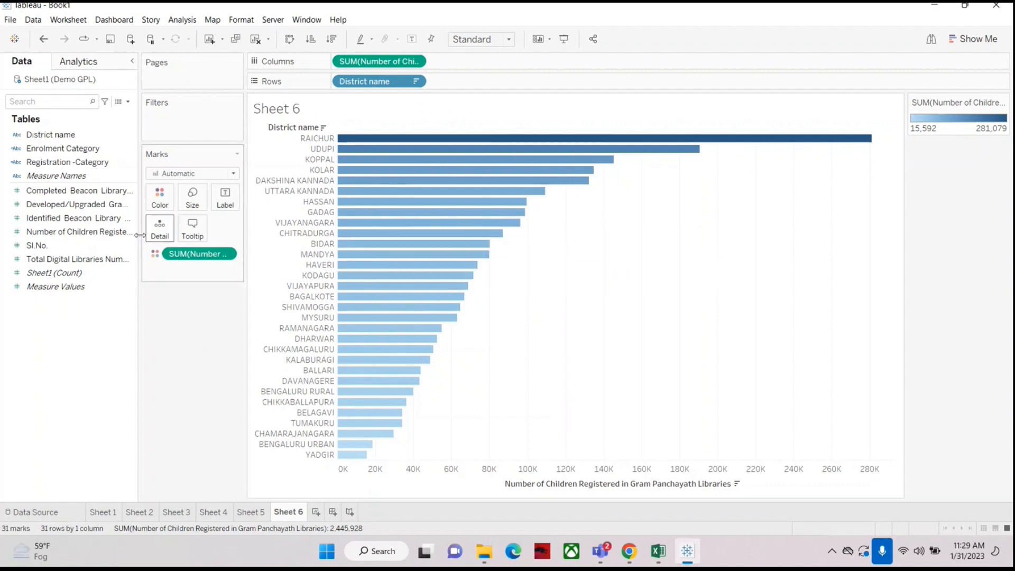
Step: Colour the bars by Registration -Category and label them with Number of Children Registered
{"action": "left_click_drag", "start_coordinate": [36, 161], "coordinate": [158, 200]}
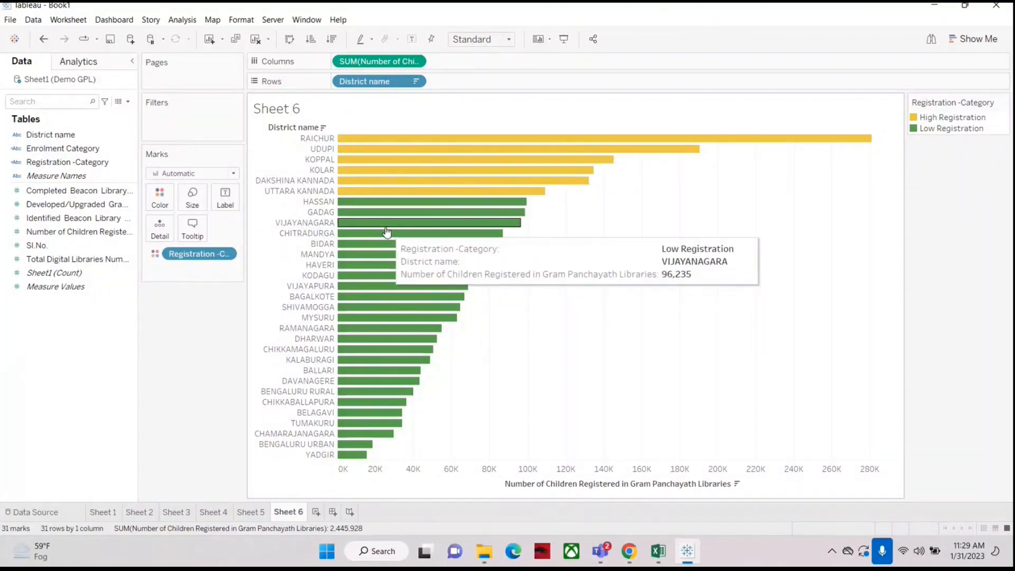
{"action": "left_click_drag", "start_coordinate": [53, 232], "coordinate": [228, 206]}
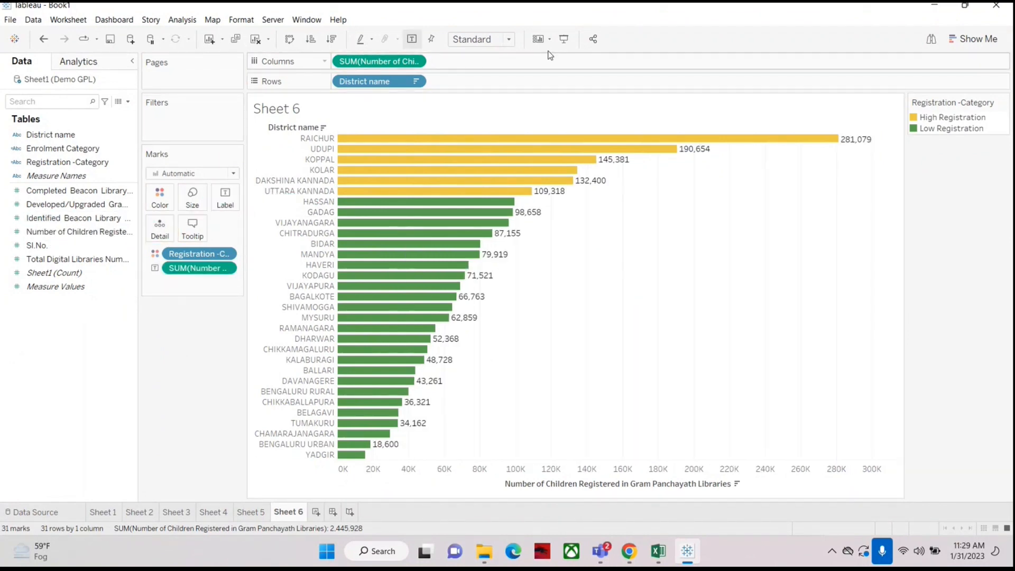
Step: Fit the chart to Entire View and preview it in presentation mode
{"action": "left_click", "coordinate": [508, 39]}
{"action": "left_click", "coordinate": [468, 95]}
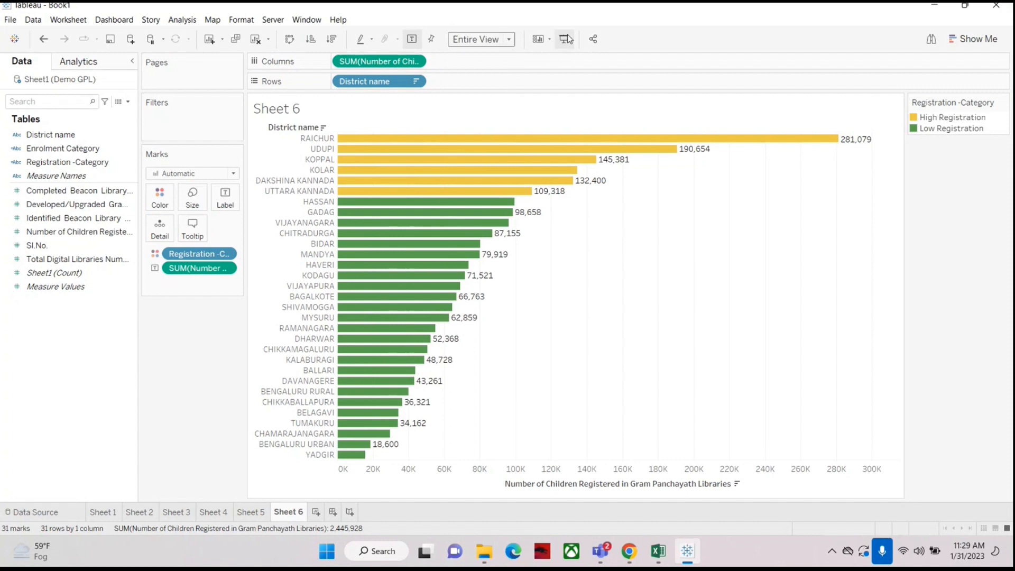
{"action": "left_click", "coordinate": [566, 39]}
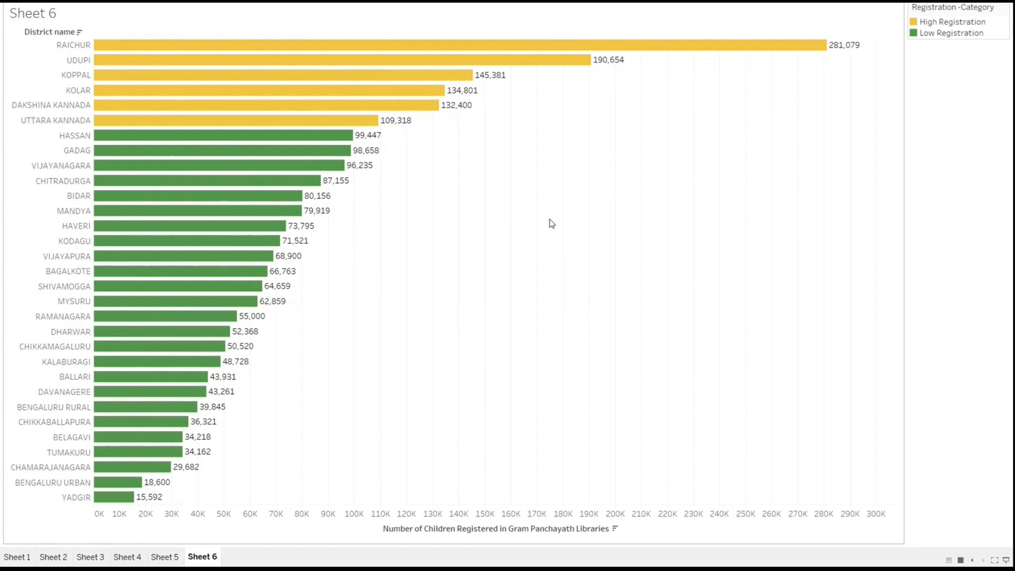
{"action": "key", "text": "Escape"}
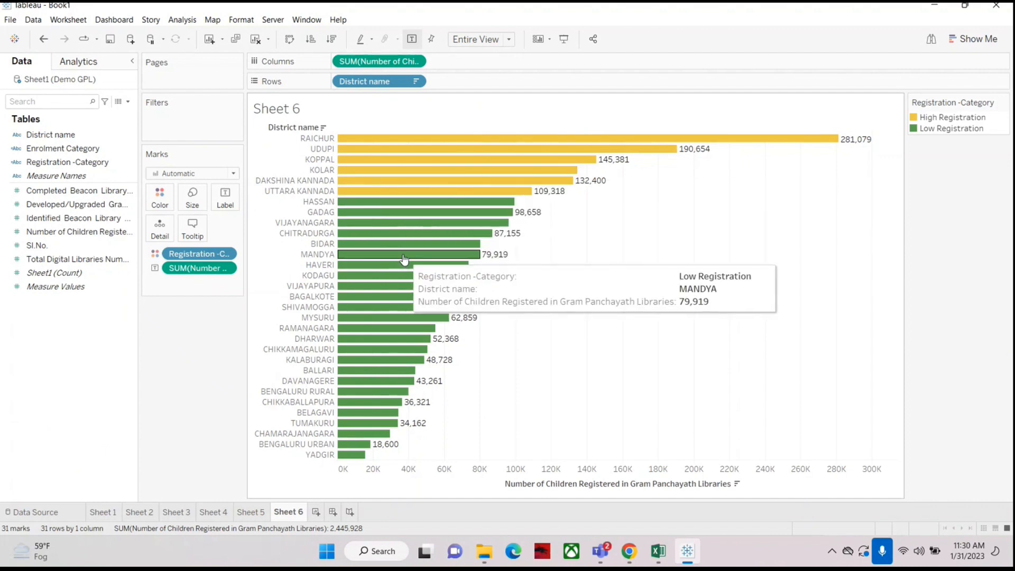
{"action": "right_click", "coordinate": [66, 161]}
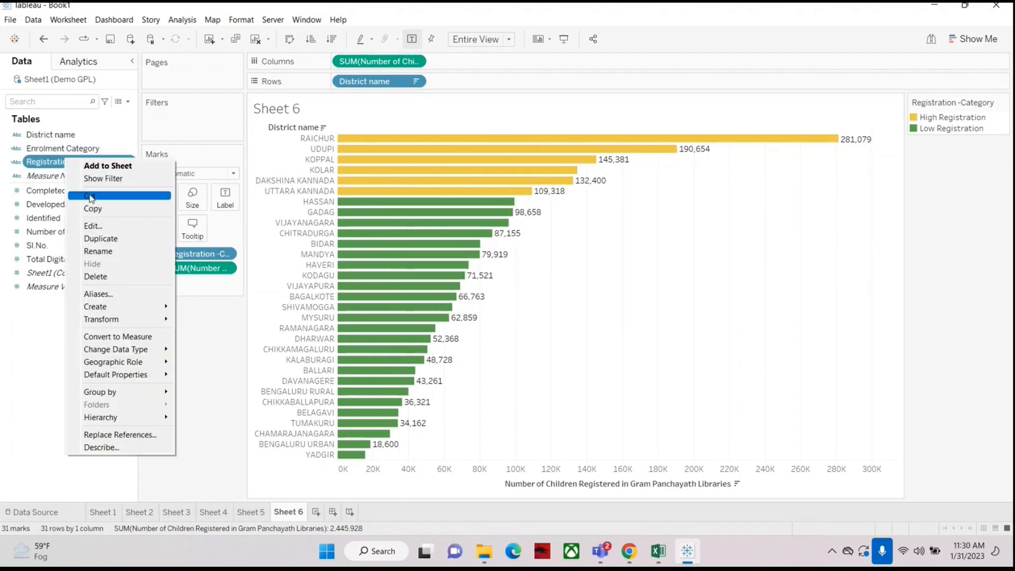
{"action": "left_click", "coordinate": [104, 230]}
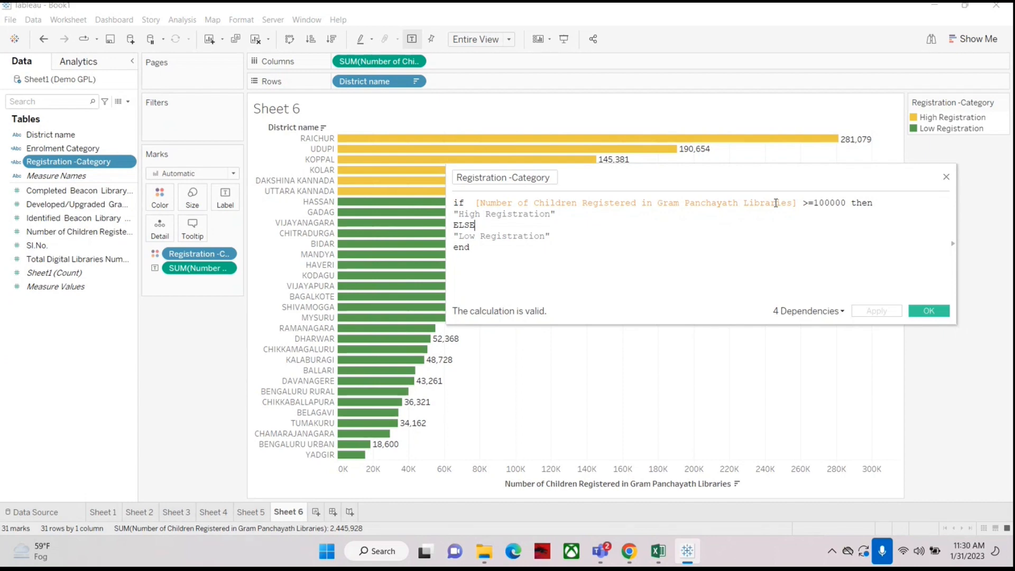
{"action": "key", "text": "BackSpace"}
{"action": "key", "text": "BackSpace"}
{"action": "key", "text": "BackSpace"}
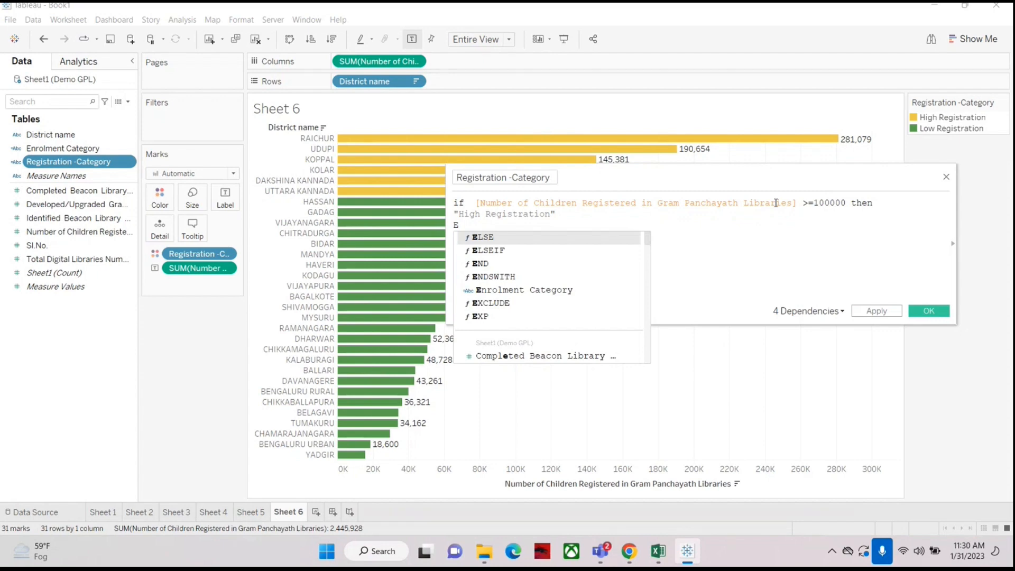
{"action": "left_click", "coordinate": [775, 203]}
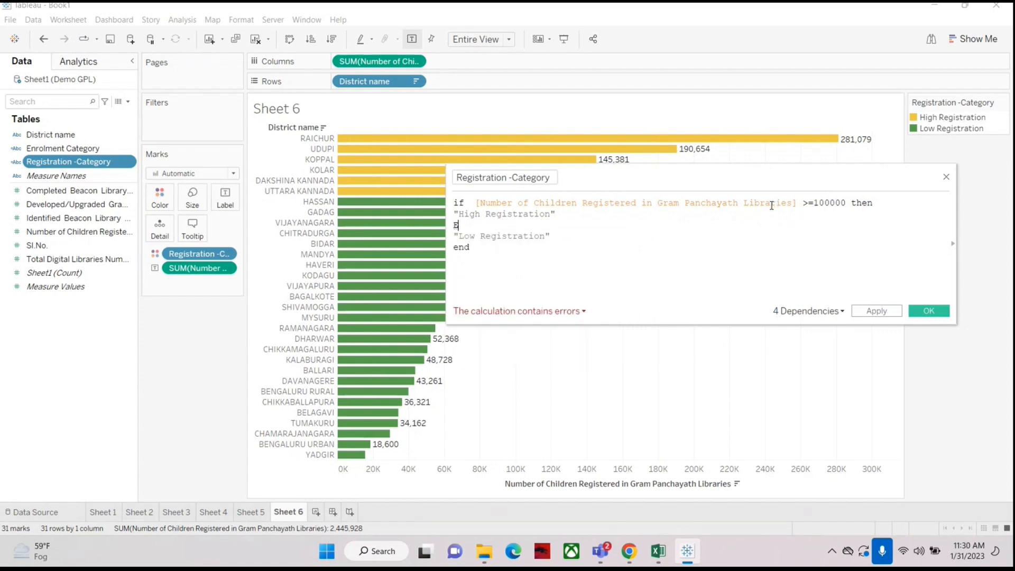
{"action": "left_click", "coordinate": [946, 177]}
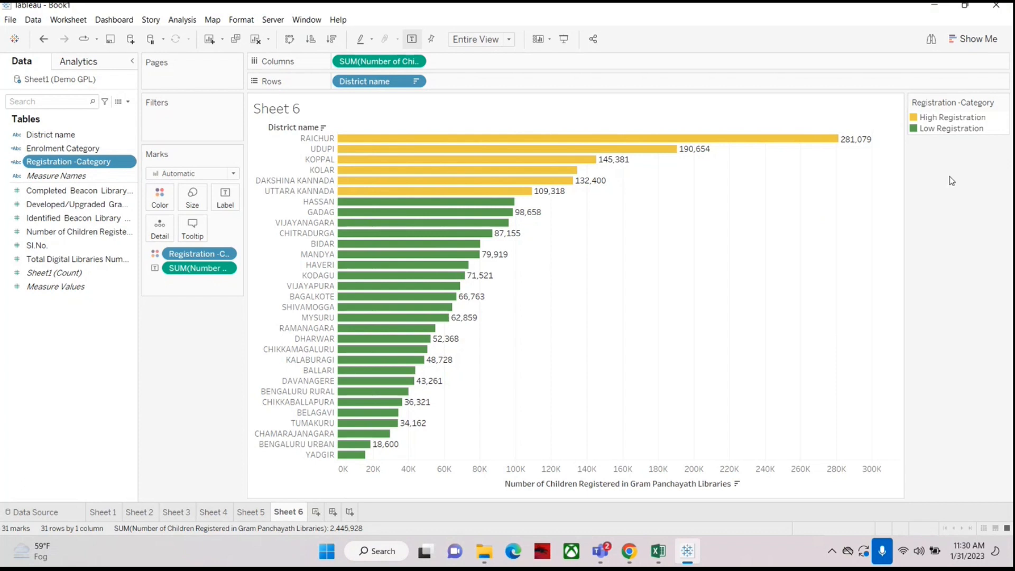
Step: Edit the Registration -Category calculation, turning ELSE into ELSEIF [Number of Children Registered in Gram Panchayath Libraries]>=50000
{"action": "right_click", "coordinate": [44, 168]}
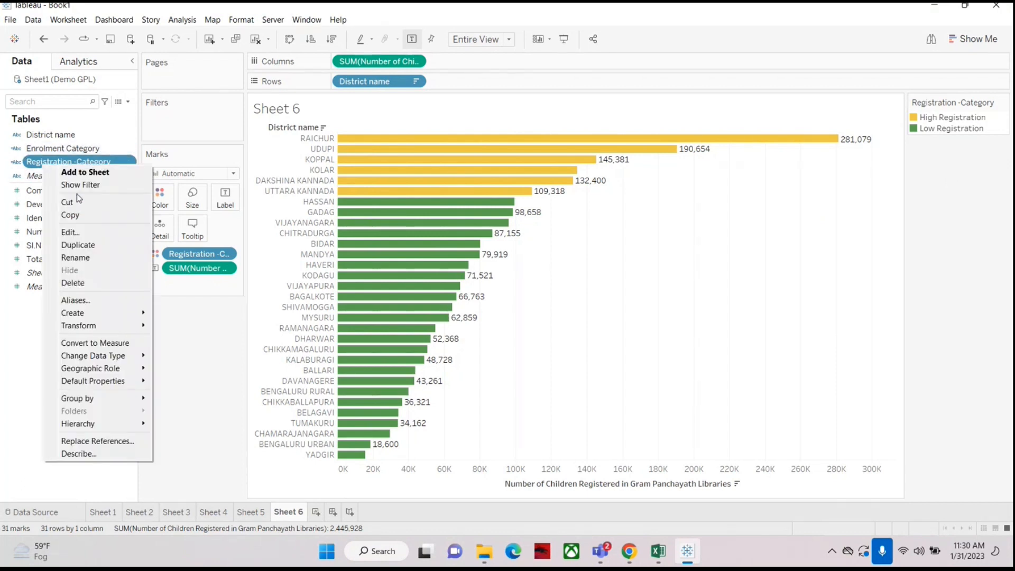
{"action": "left_click", "coordinate": [83, 235]}
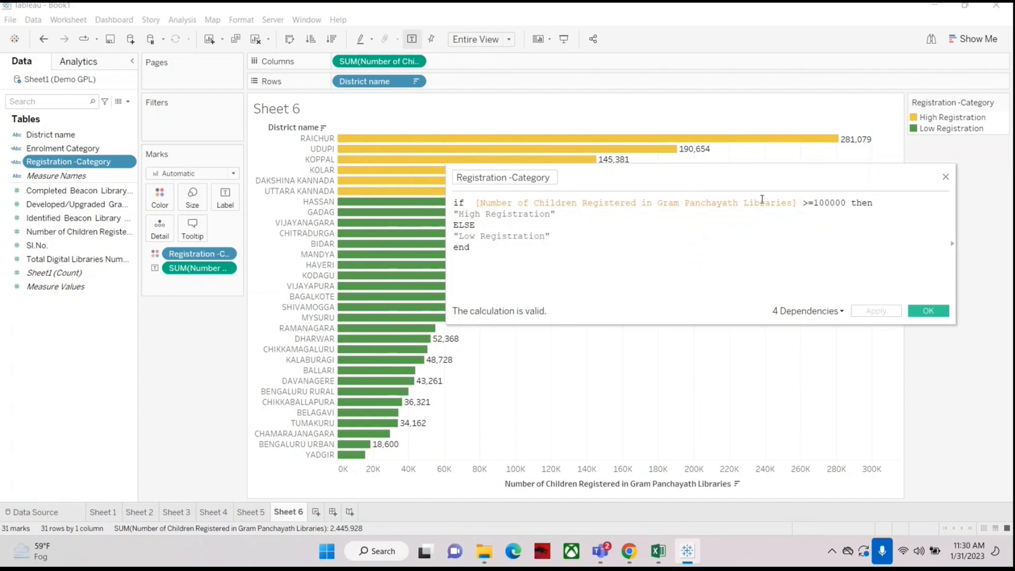
{"action": "key", "text": "BackSpace"}
{"action": "key", "text": "BackSpace"}
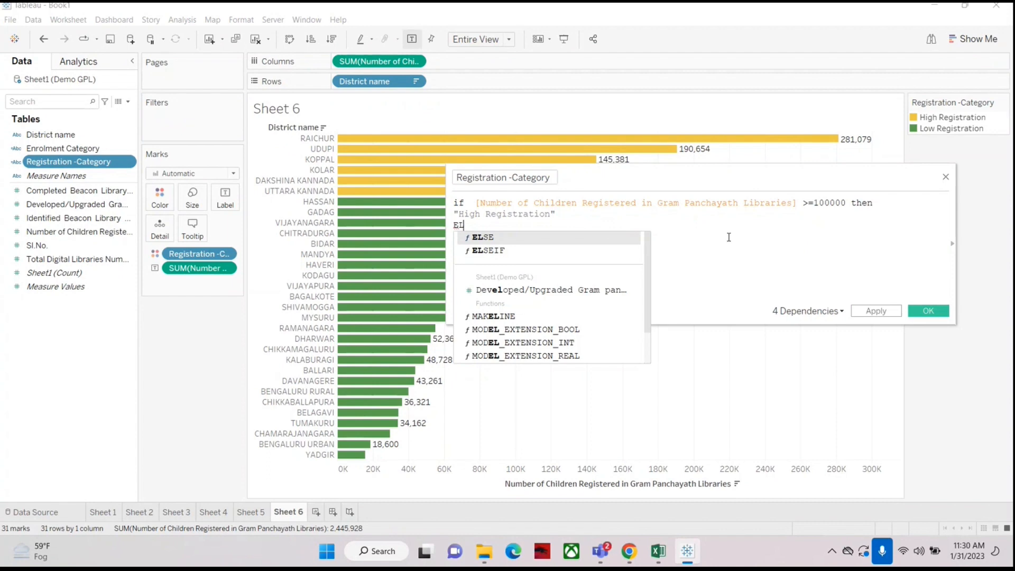
{"action": "type", "text": "i"}
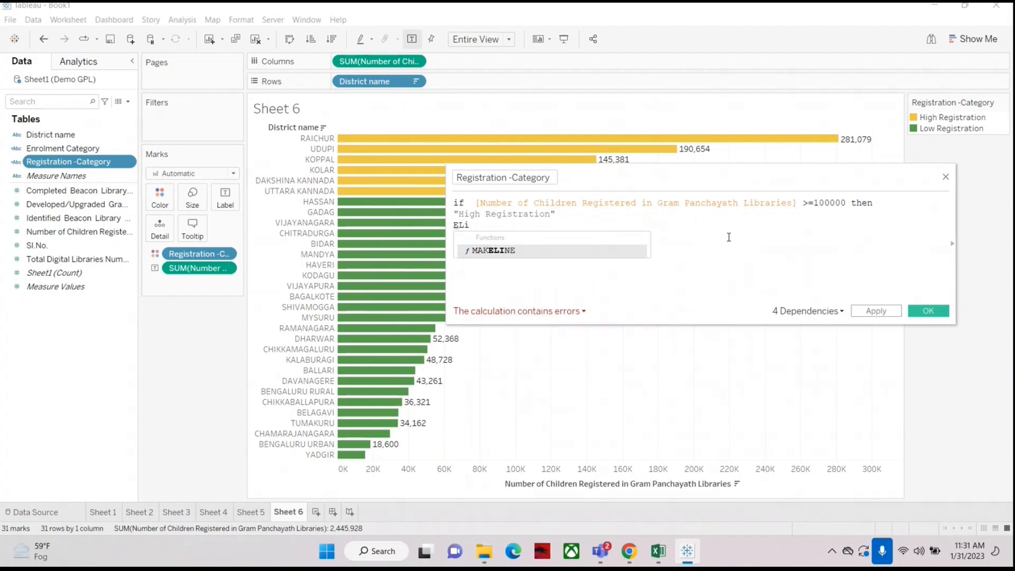
{"action": "key", "text": "BackSpace"}
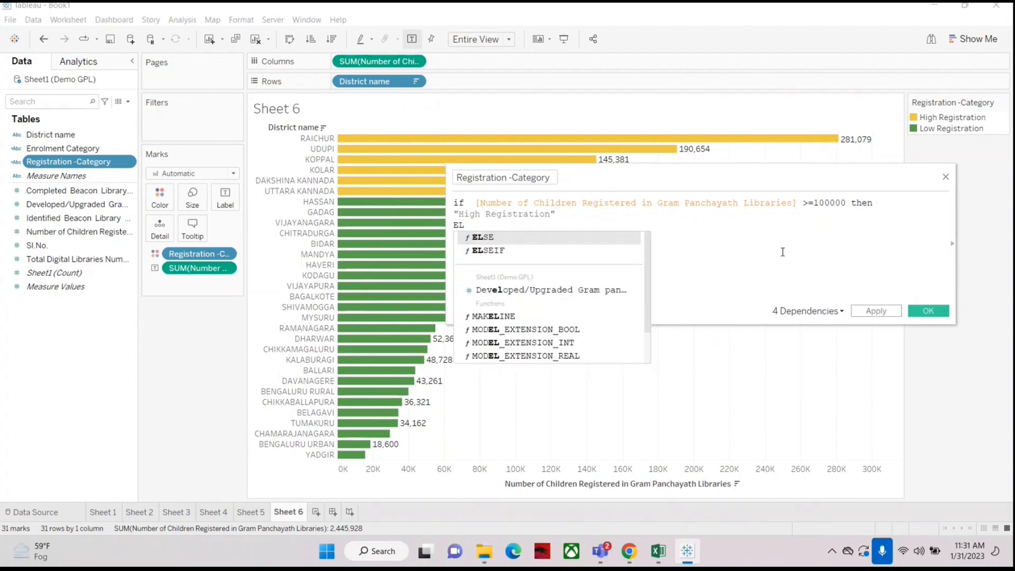
{"action": "double_click", "coordinate": [555, 250]}
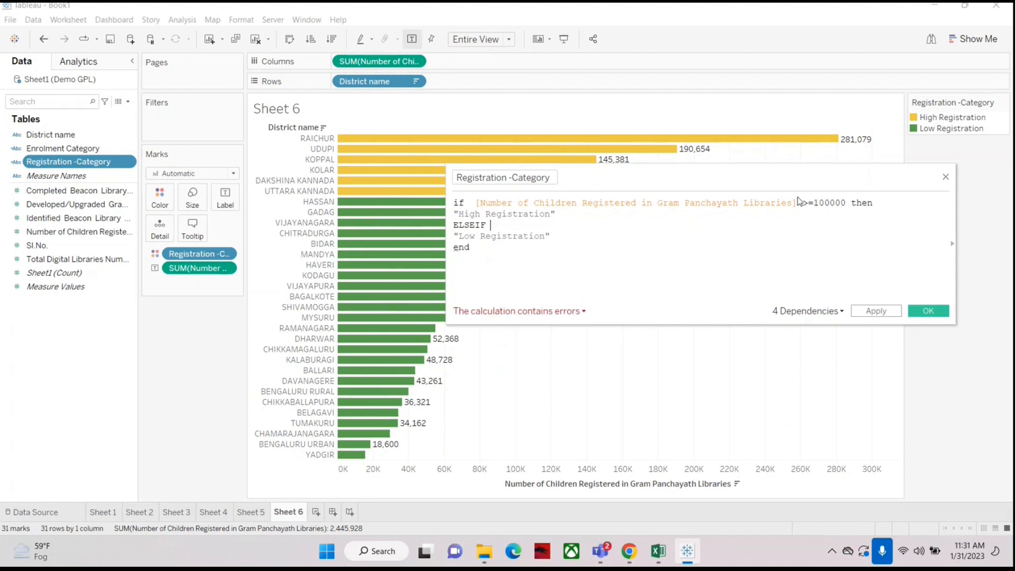
{"action": "left_click", "coordinate": [69, 232]}
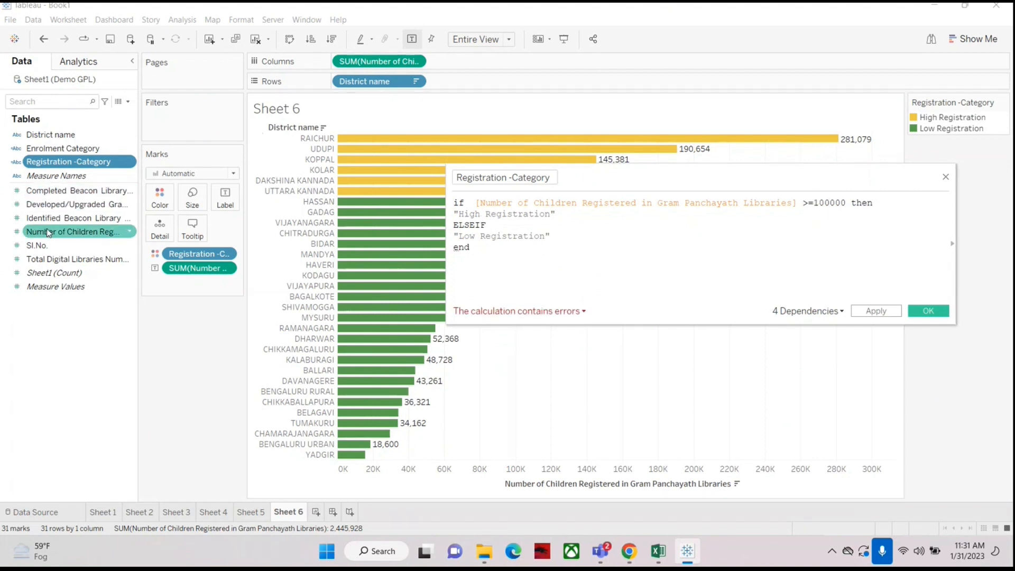
{"action": "left_click_drag", "start_coordinate": [69, 231], "coordinate": [513, 243]}
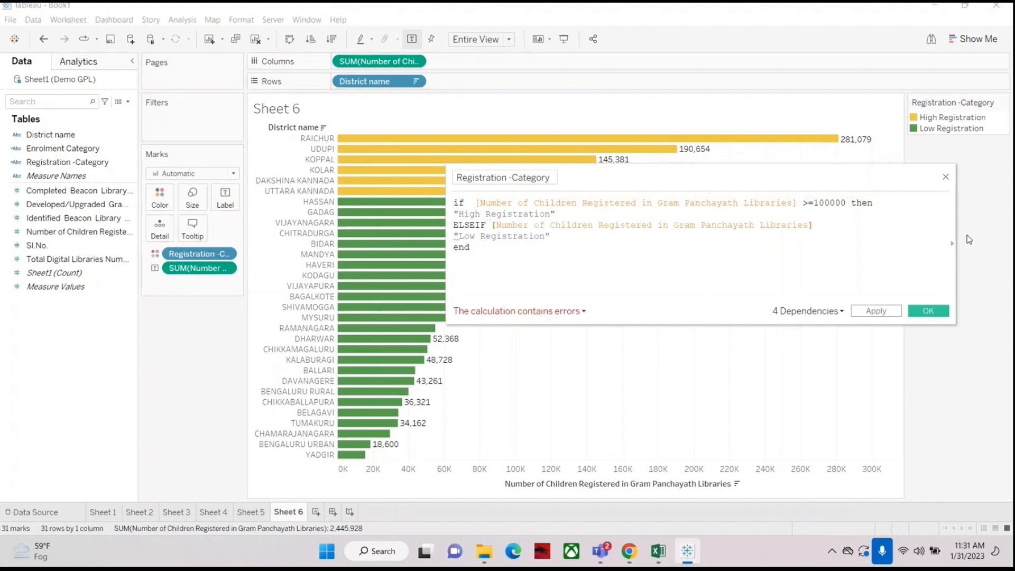
{"action": "type", "text": ">"}
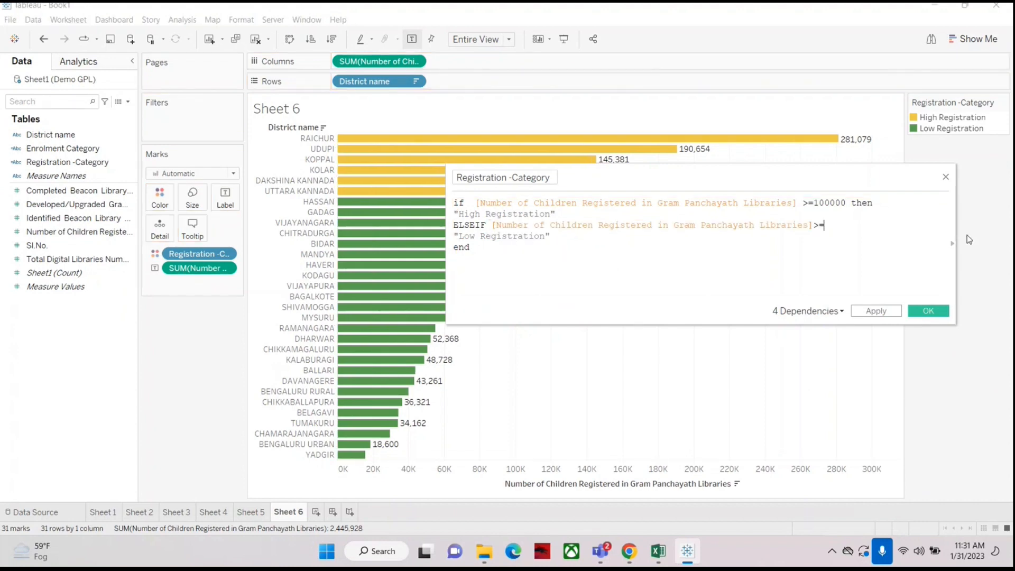
{"action": "type", "text": "=50000"}
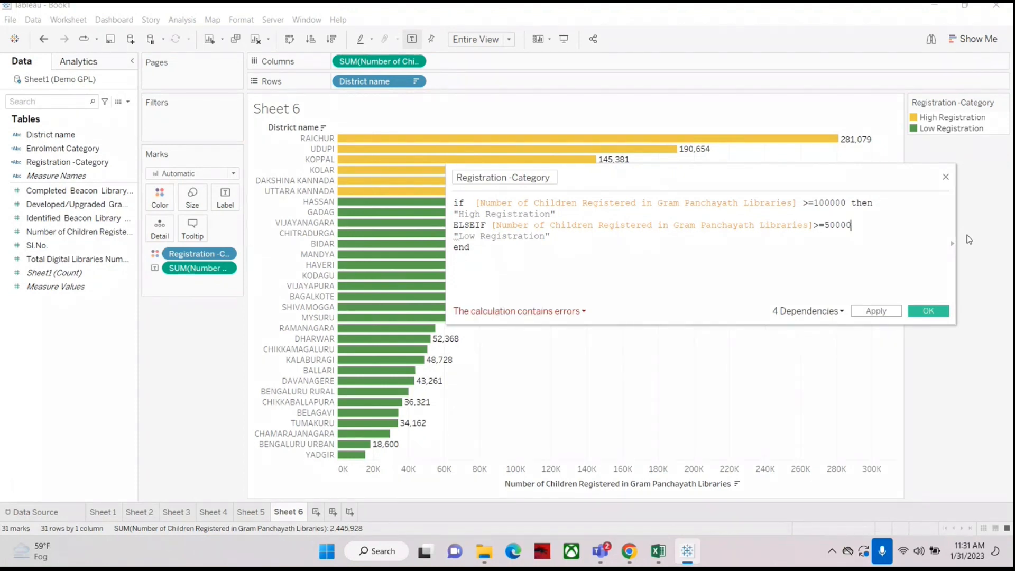
Step: Rename the second result of the calculation to "Medium Registration"
{"action": "left_click", "coordinate": [458, 236]}
{"action": "key", "text": "Delete"}
{"action": "key", "text": "Delete"}
{"action": "key", "text": "Delete"}
{"action": "key", "text": "Delete"}
{"action": "type", "text": "Medi"}
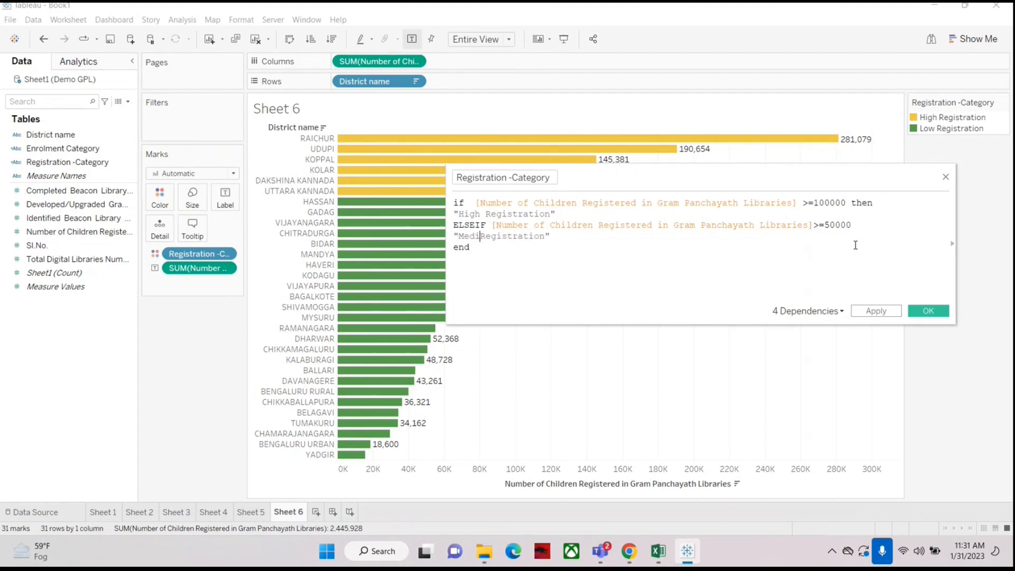
{"action": "type", "text": "um"}
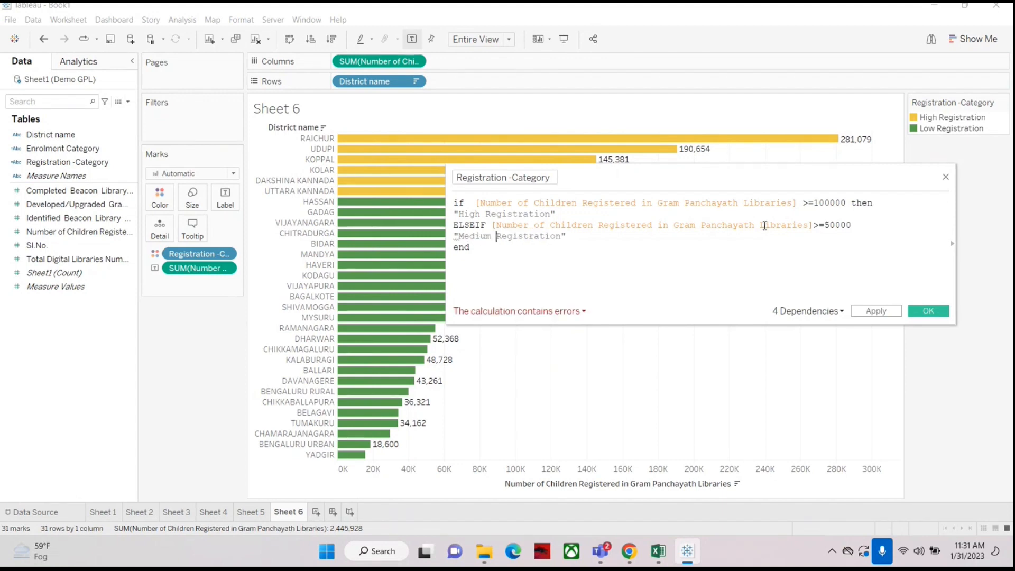
Step: Add an ELSE branch returning "Low Registration" before the end of the calculation
{"action": "left_click", "coordinate": [579, 233]}
{"action": "key", "text": "Return"}
{"action": "type", "text": "e"}
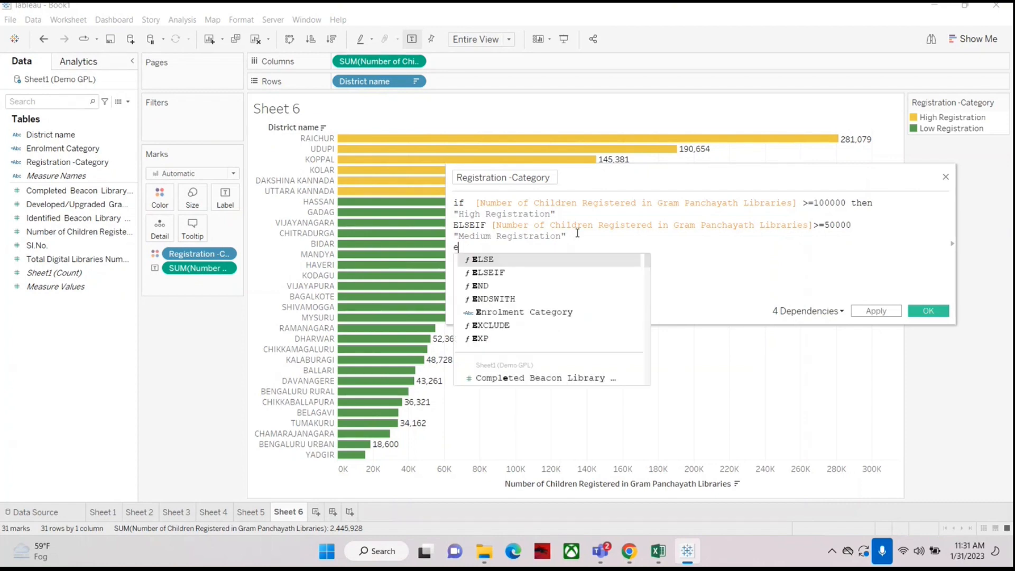
{"action": "type", "text": "lse"}
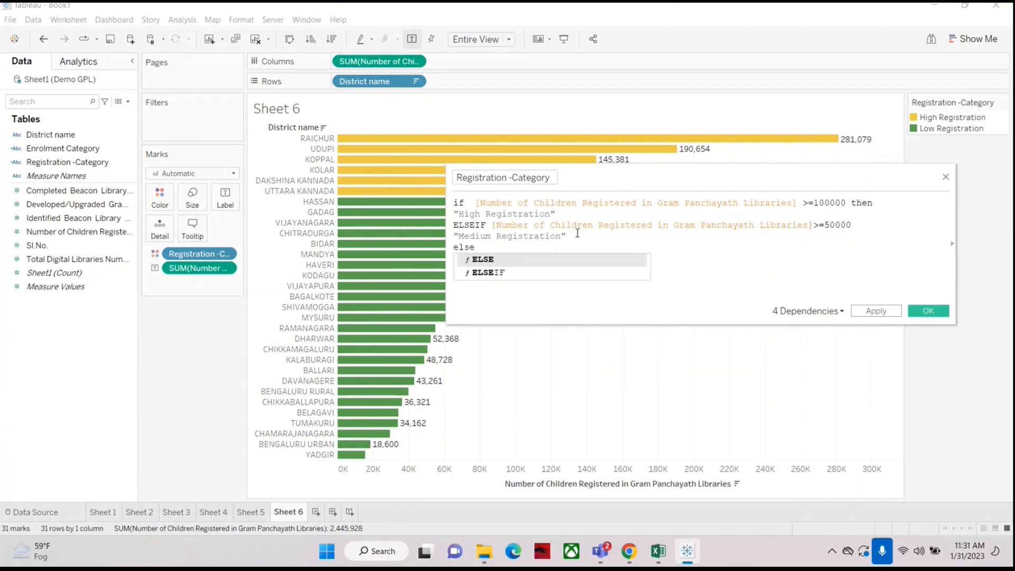
{"action": "key", "text": "Return"}
{"action": "key", "text": "Return"}
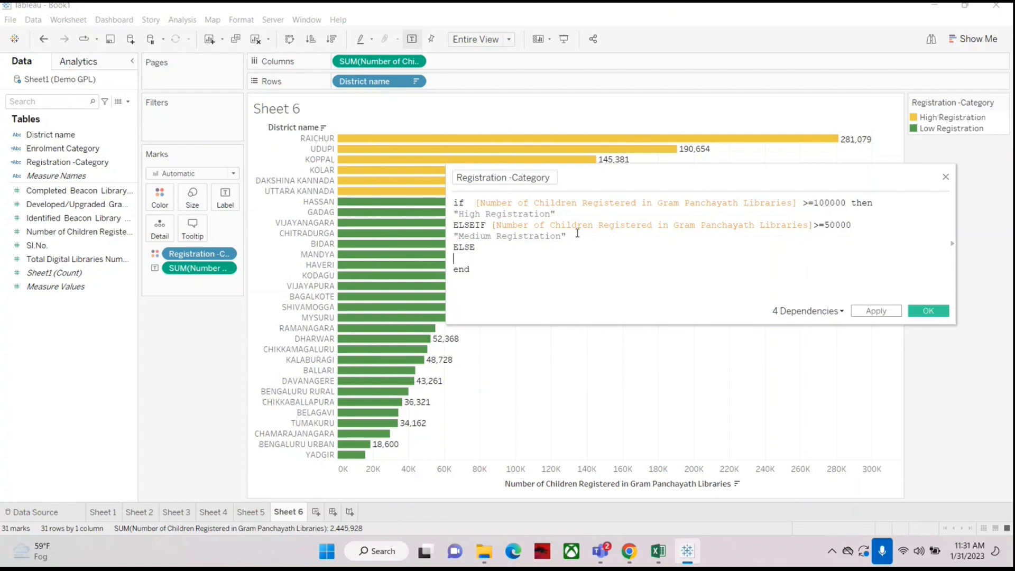
{"action": "type", "text": "\""}
{"action": "key", "text": "BackSpace"}
{"action": "type", "text": "Low Registration"}
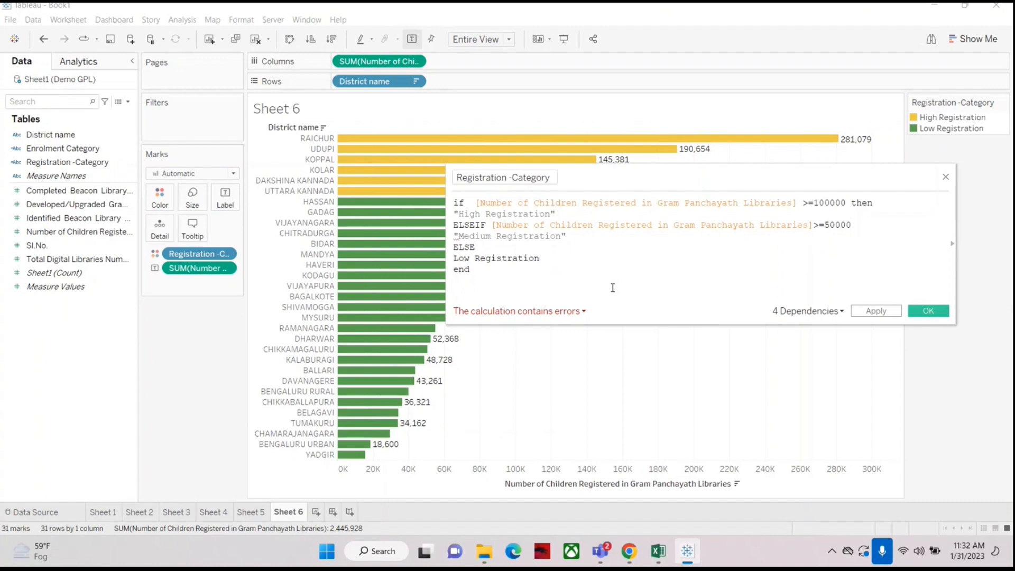
{"action": "type", "text": "\""}
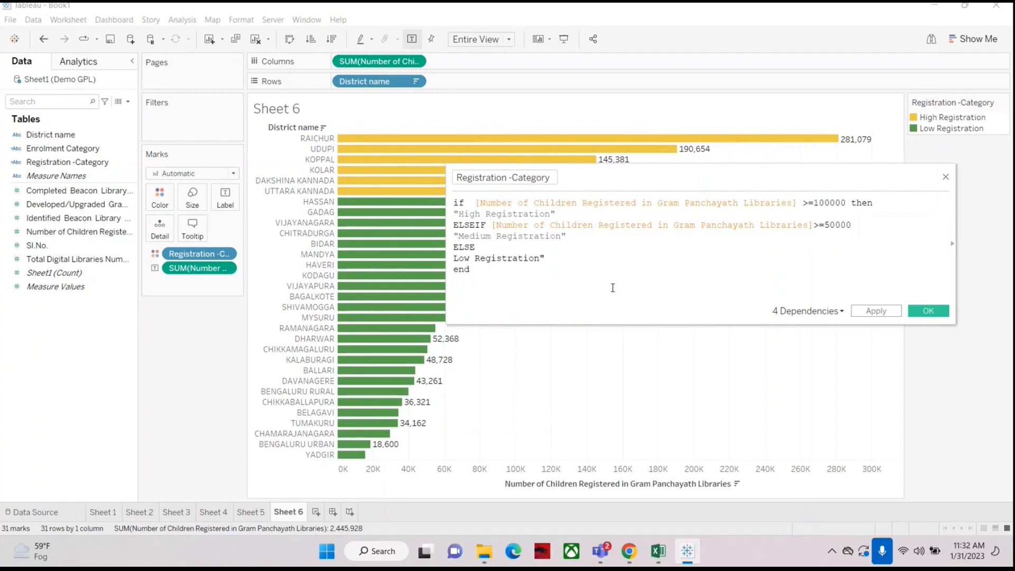
{"action": "key", "text": "Left"}
{"action": "key", "text": "Left"}
{"action": "key", "text": "Left"}
{"action": "key", "text": "Left"}
{"action": "key", "text": "Left"}
{"action": "key", "text": "Left"}
{"action": "key", "text": "Left"}
{"action": "key", "text": "Left"}
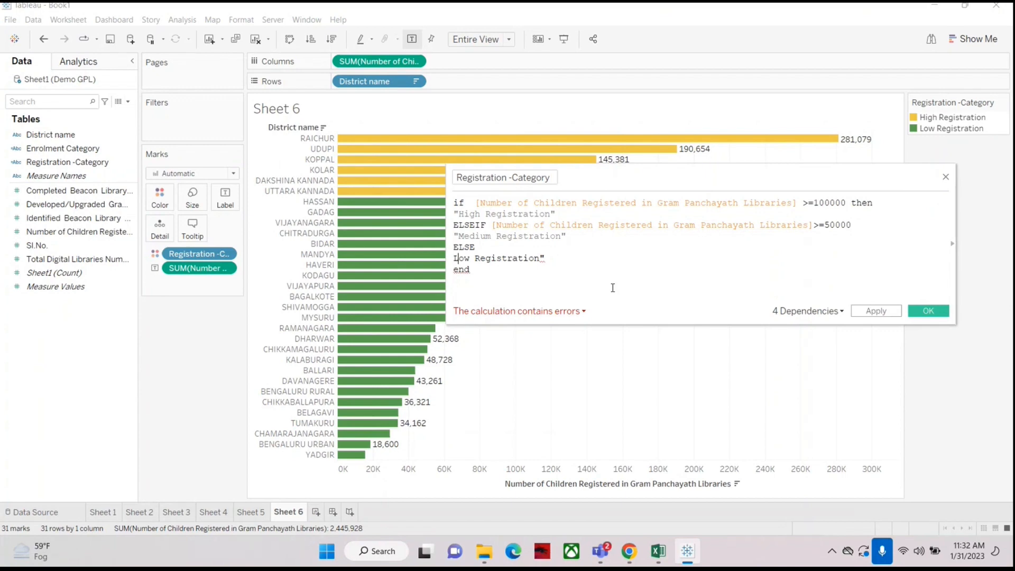
{"action": "key", "text": "Left"}
{"action": "type", "text": "\""}
Step: Add then after the >=50000 condition in the ELSEIF line
{"action": "left_click", "coordinate": [864, 224]}
{"action": "type", "text": "th"}
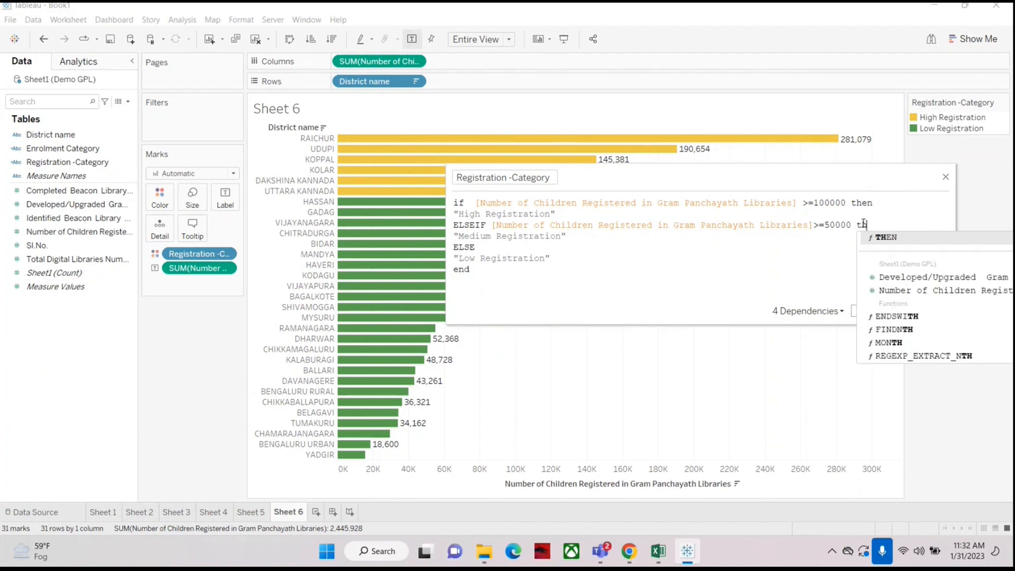
{"action": "type", "text": "en"}
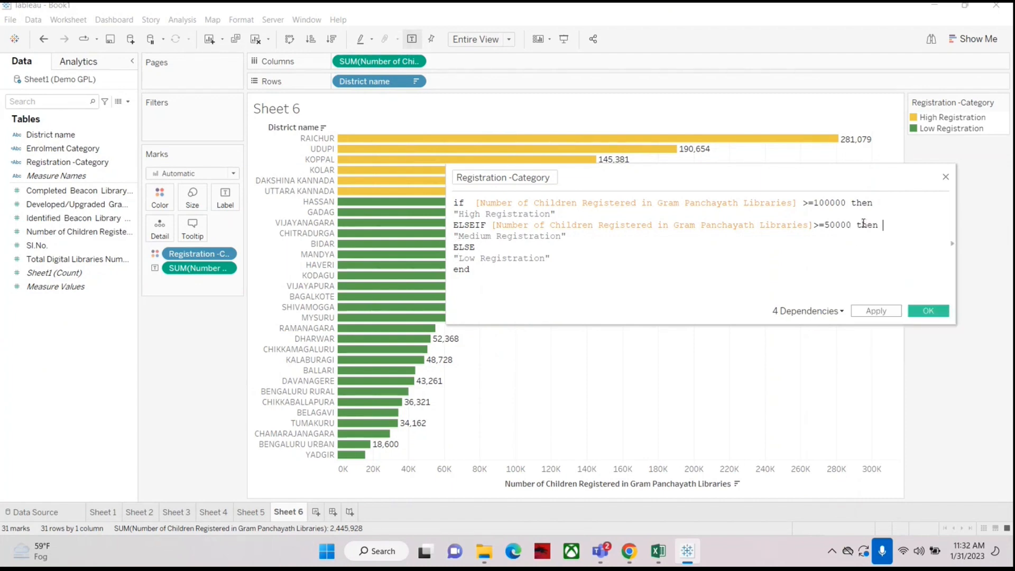
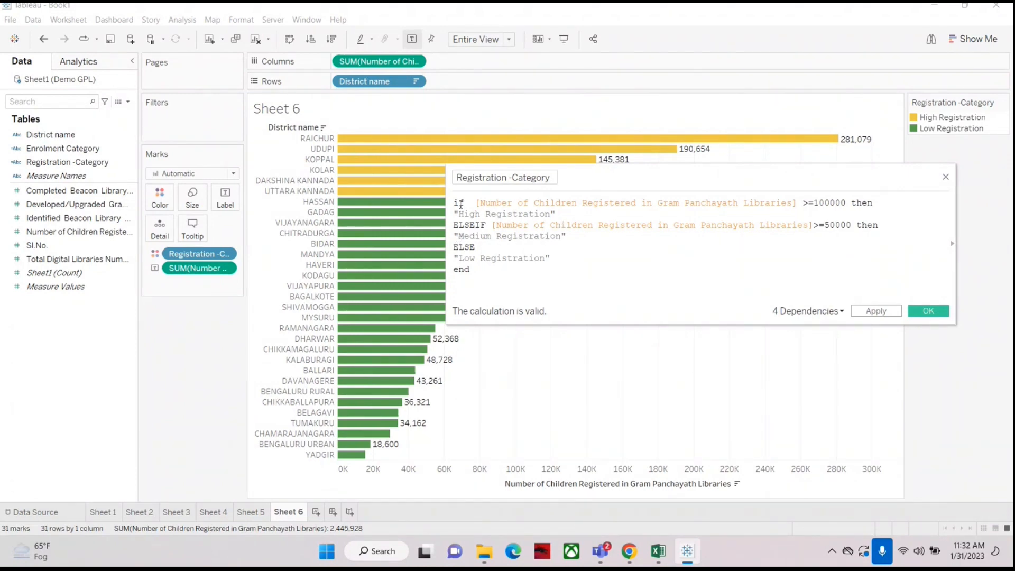
Step: Confirm the edited Registration -Category calculation with its High, Medium and Low Registration branches
{"action": "double_click", "coordinate": [852, 203]}
{"action": "left_click_drag", "start_coordinate": [858, 226], "coordinate": [883, 226]}
{"action": "left_click_drag", "start_coordinate": [455, 204], "coordinate": [472, 204]}
{"action": "left_click_drag", "start_coordinate": [456, 270], "coordinate": [476, 271]}
{"action": "left_click", "coordinate": [522, 281]}
{"action": "left_click", "coordinate": [929, 311]}
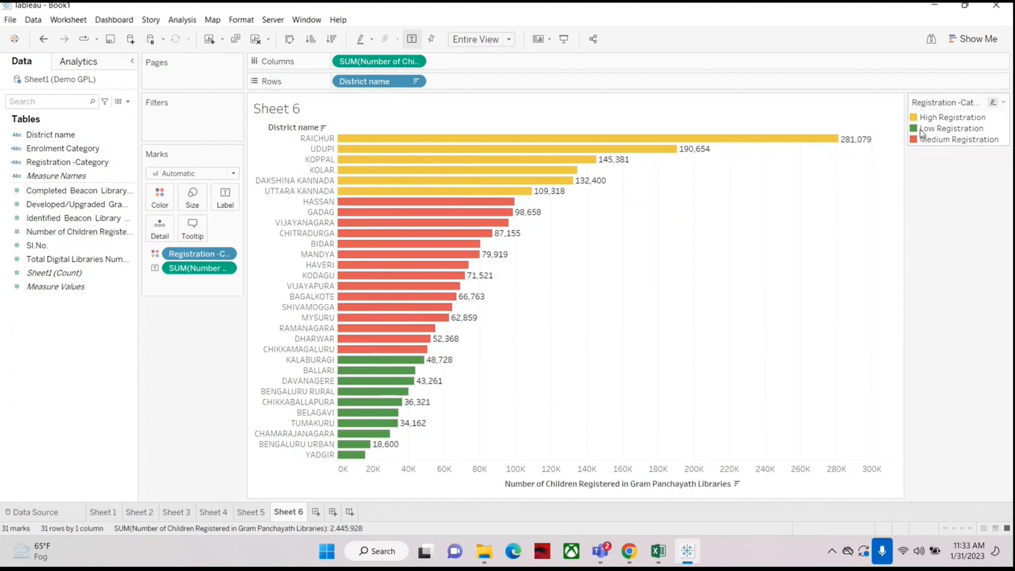
Step: Create a new sheet with District name in rows and the sum of Number of Children Registered as text
{"action": "left_click", "coordinate": [323, 512]}
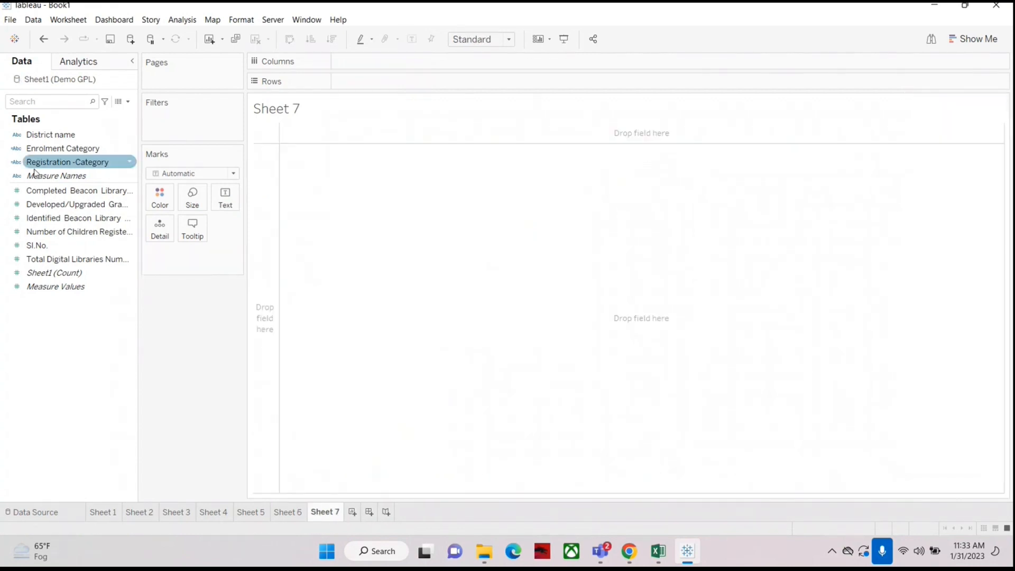
{"action": "left_click_drag", "start_coordinate": [51, 135], "coordinate": [349, 81]}
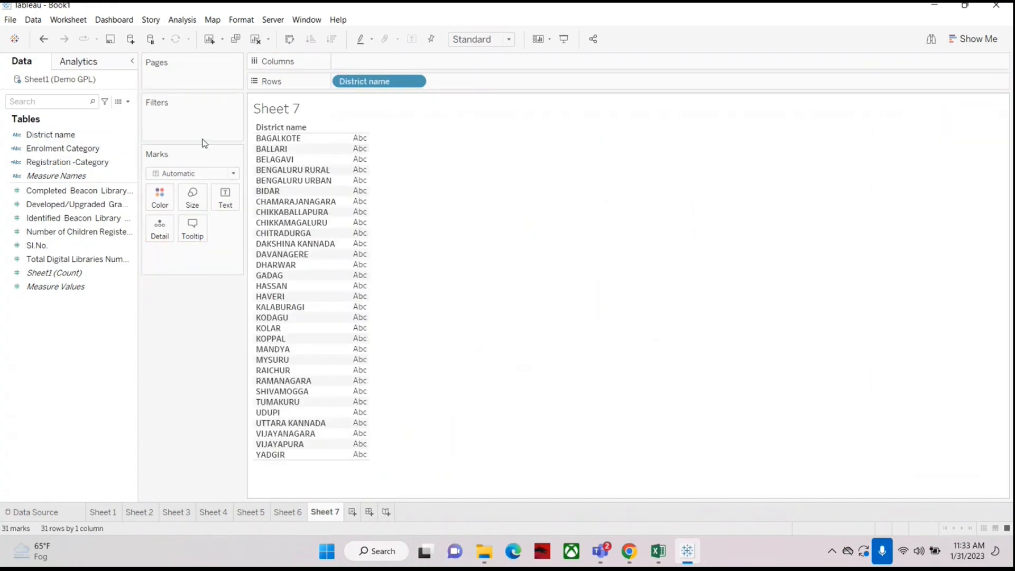
{"action": "left_click_drag", "start_coordinate": [74, 232], "coordinate": [33, 416]}
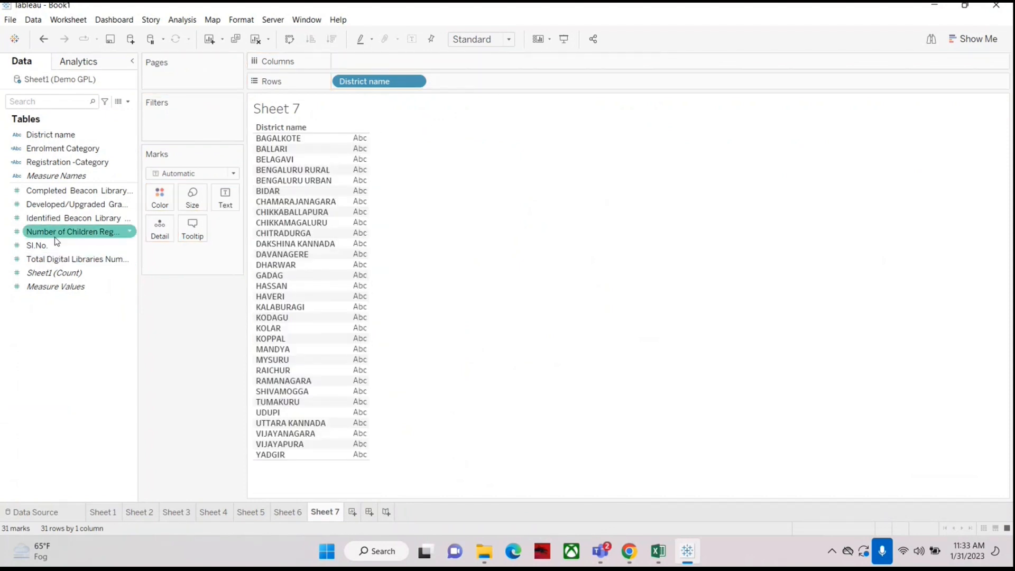
{"action": "left_click_drag", "start_coordinate": [56, 234], "coordinate": [226, 207]}
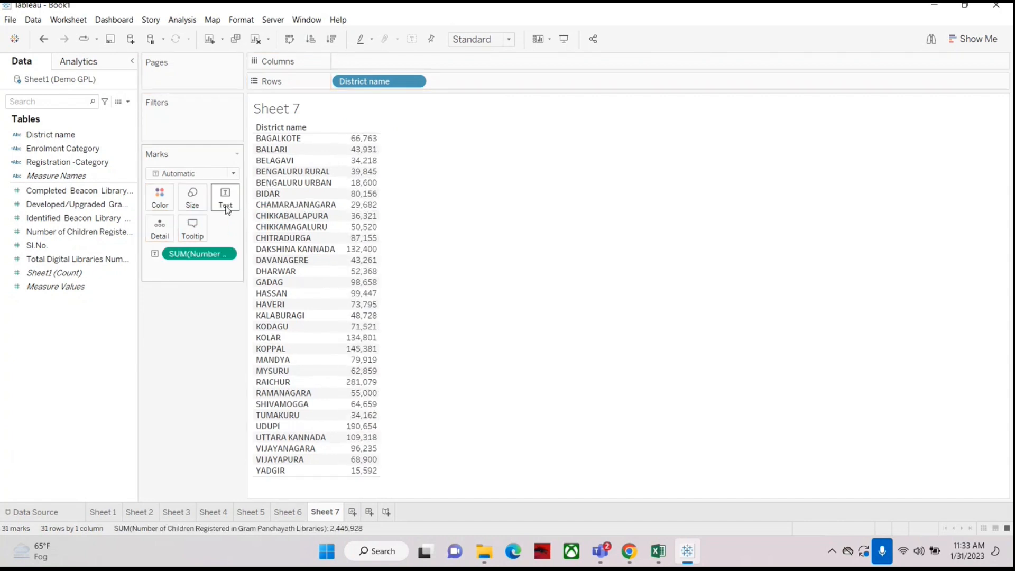
Step: Add Registration -Category to the rows ahead of District name to group the districts by category
{"action": "left_click", "coordinate": [51, 164]}
{"action": "left_click_drag", "start_coordinate": [49, 164], "coordinate": [488, 84]}
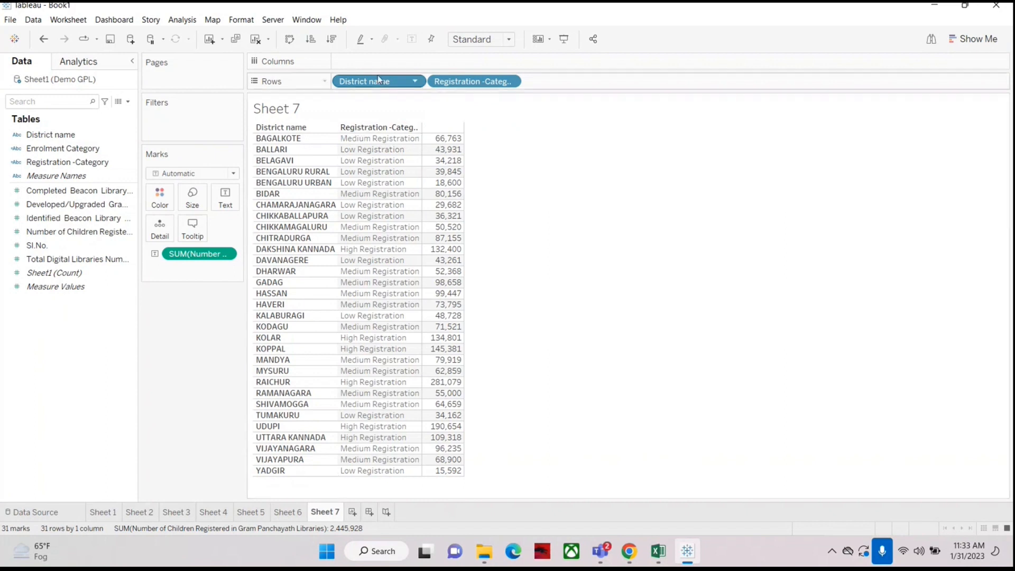
{"action": "left_click_drag", "start_coordinate": [378, 80], "coordinate": [576, 77]}
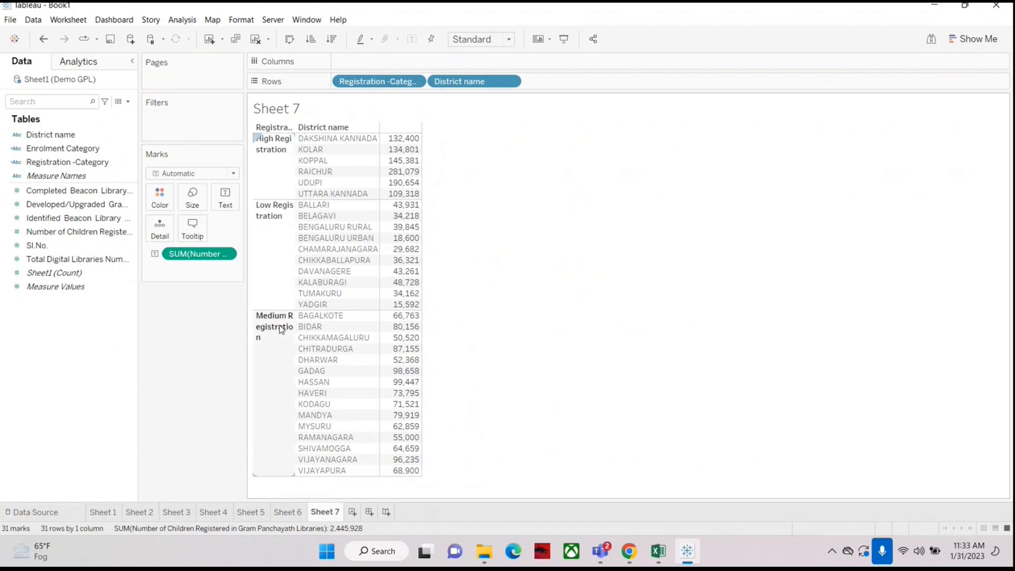
{"action": "mouse_move", "coordinate": [400, 201]}
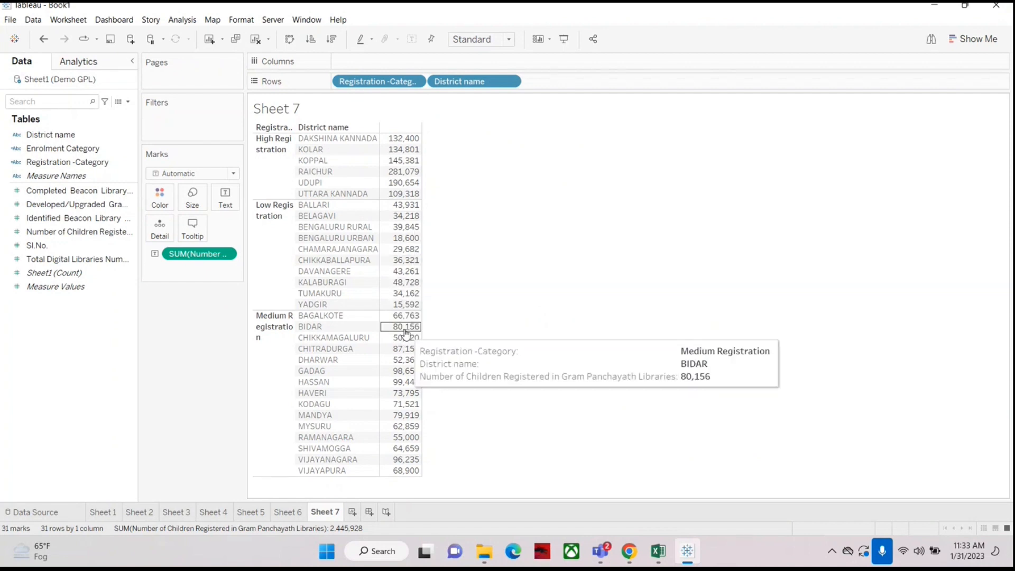
{"action": "mouse_move", "coordinate": [400, 319]}
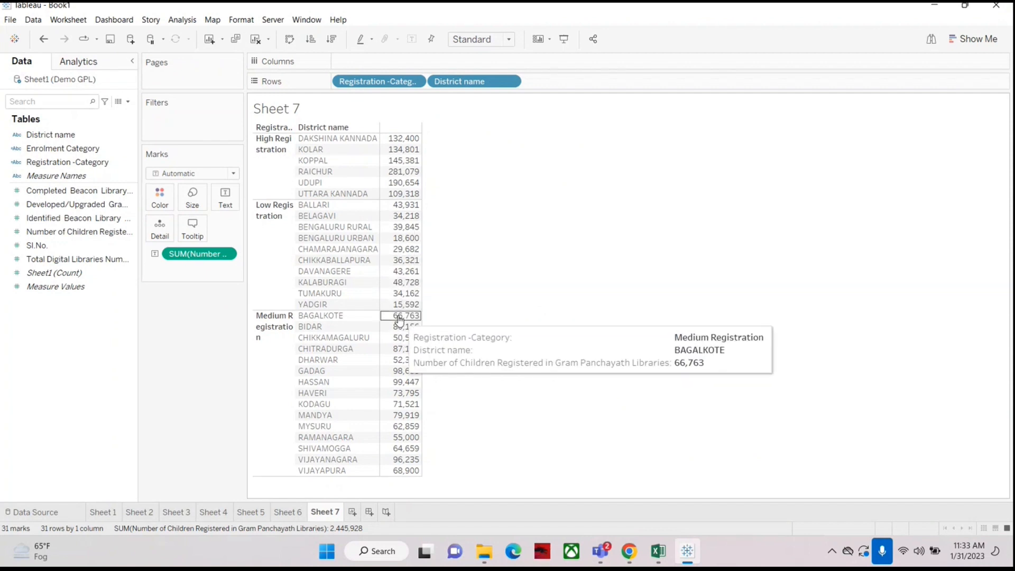
{"action": "mouse_move", "coordinate": [398, 472]}
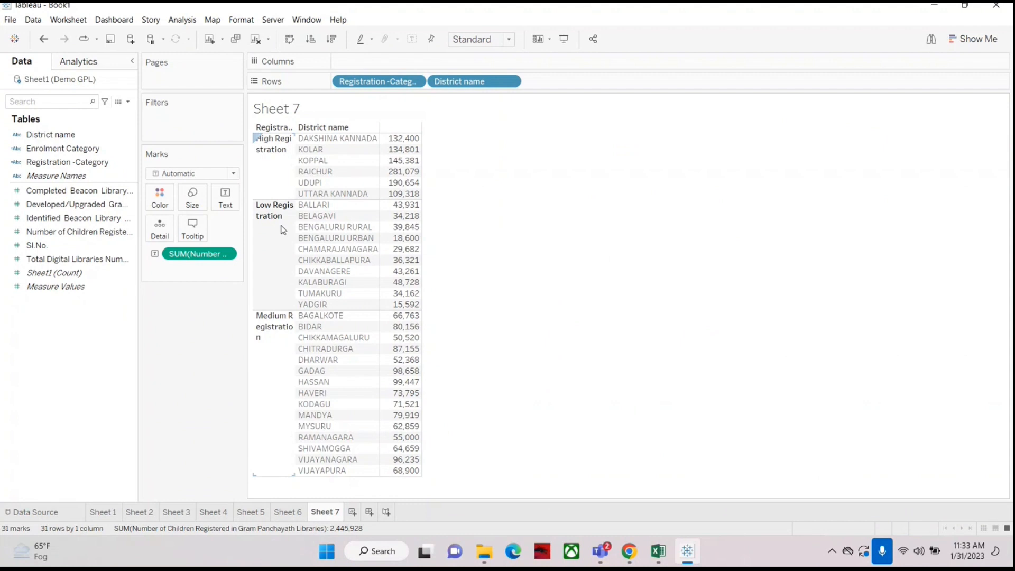
Step: Open the Registration -Category calculation to review its conditions, then close it
{"action": "right_click", "coordinate": [79, 162]}
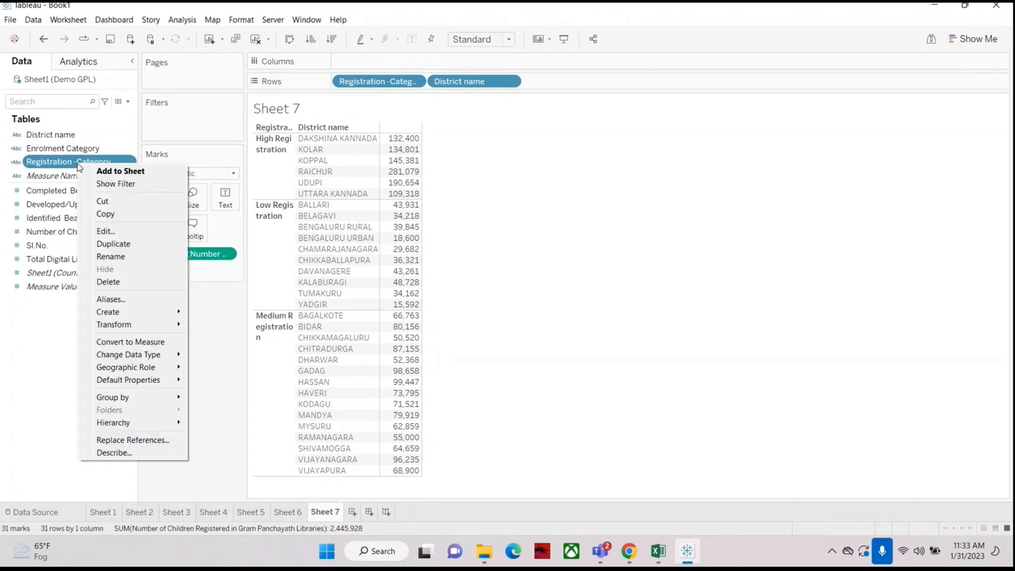
{"action": "left_click", "coordinate": [105, 231]}
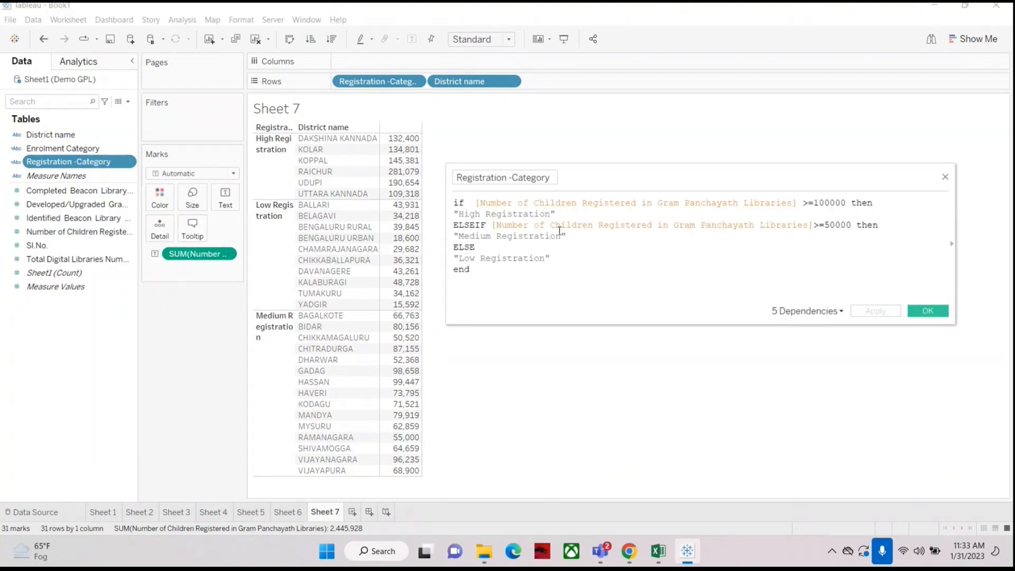
{"action": "left_click_drag", "start_coordinate": [456, 204], "coordinate": [499, 270]}
{"action": "left_click", "coordinate": [621, 250]}
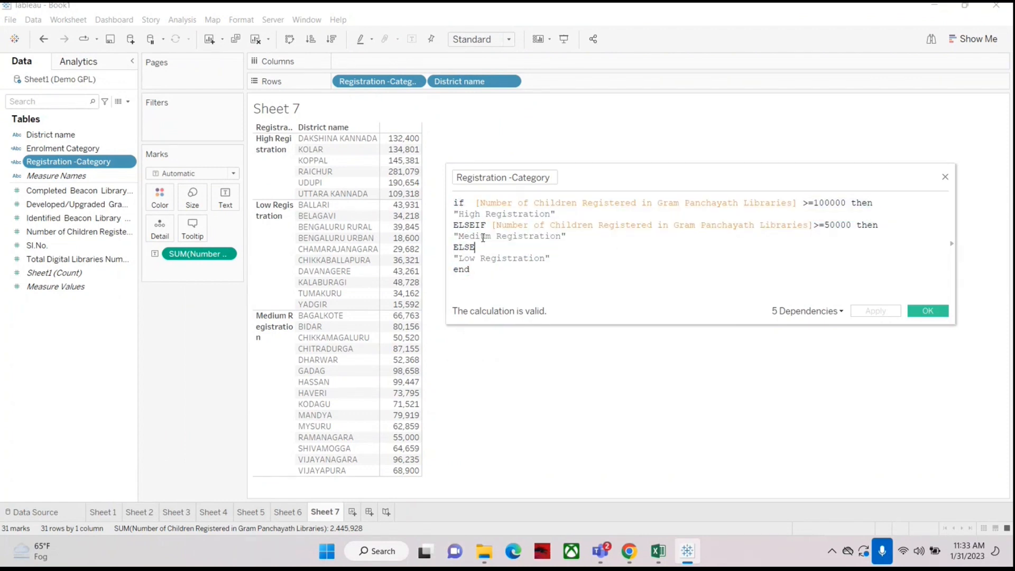
{"action": "left_click_drag", "start_coordinate": [453, 226], "coordinate": [666, 229]}
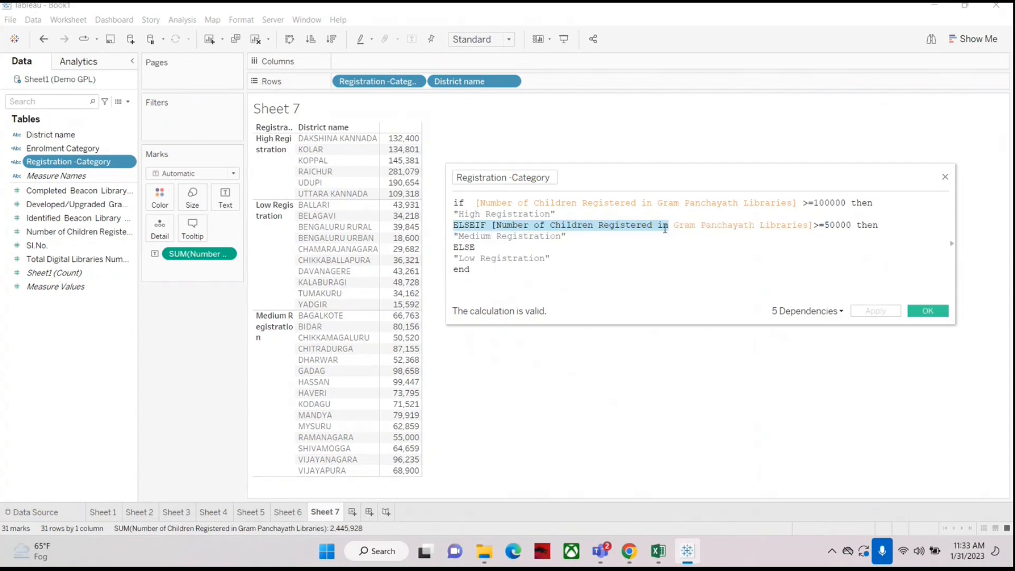
{"action": "left_click_drag", "start_coordinate": [665, 229], "coordinate": [807, 235]}
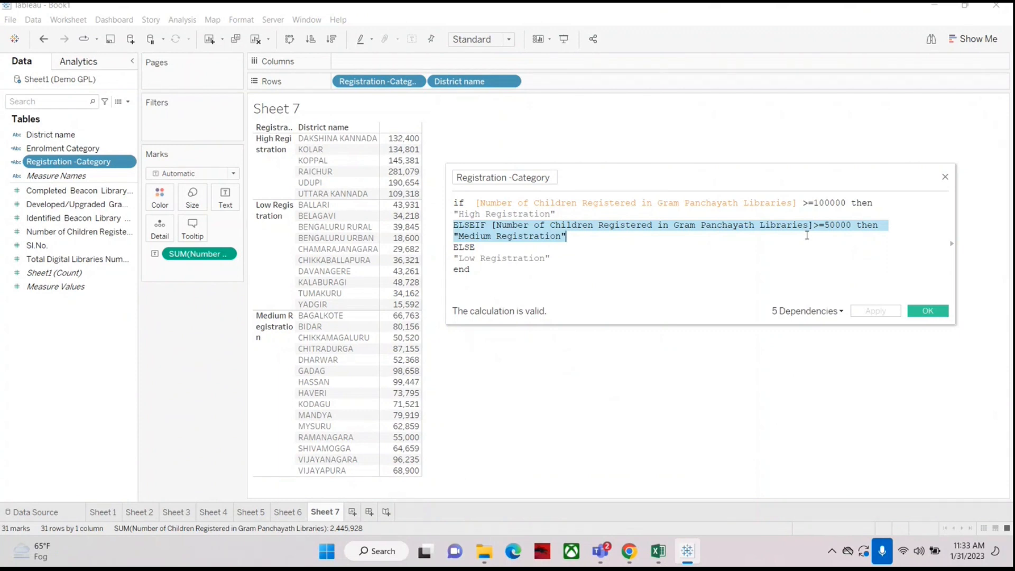
{"action": "left_click", "coordinate": [946, 178]}
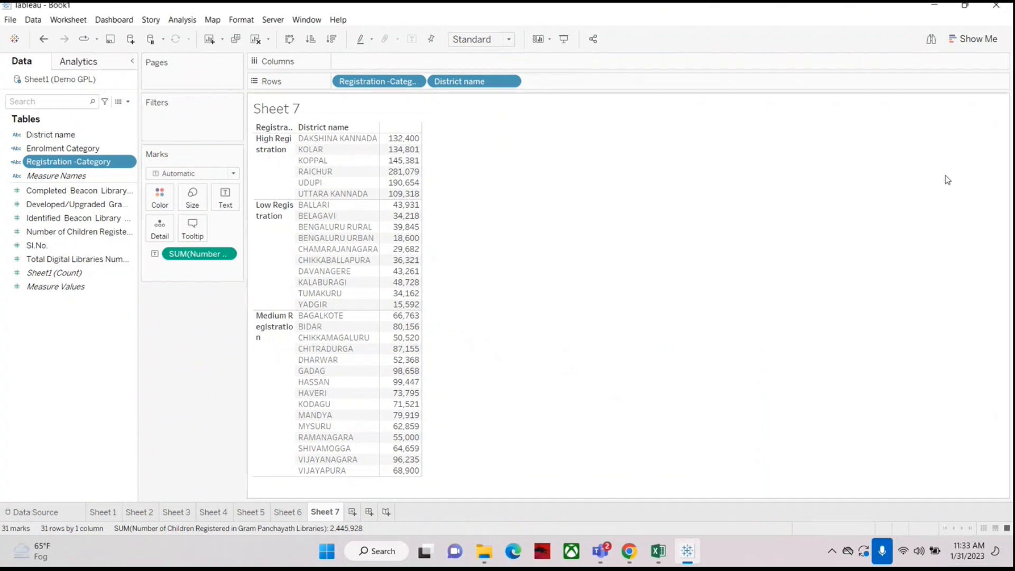
Step: Create a new sheet with a bar chart of children registered per district, sorted in descending order
{"action": "left_click", "coordinate": [351, 512]}
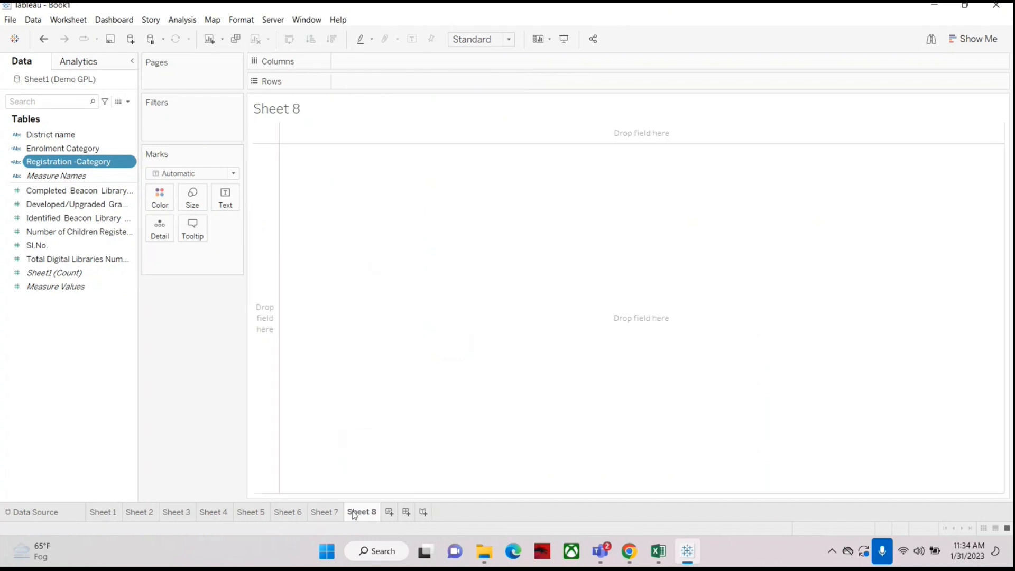
{"action": "left_click_drag", "start_coordinate": [56, 135], "coordinate": [380, 87]}
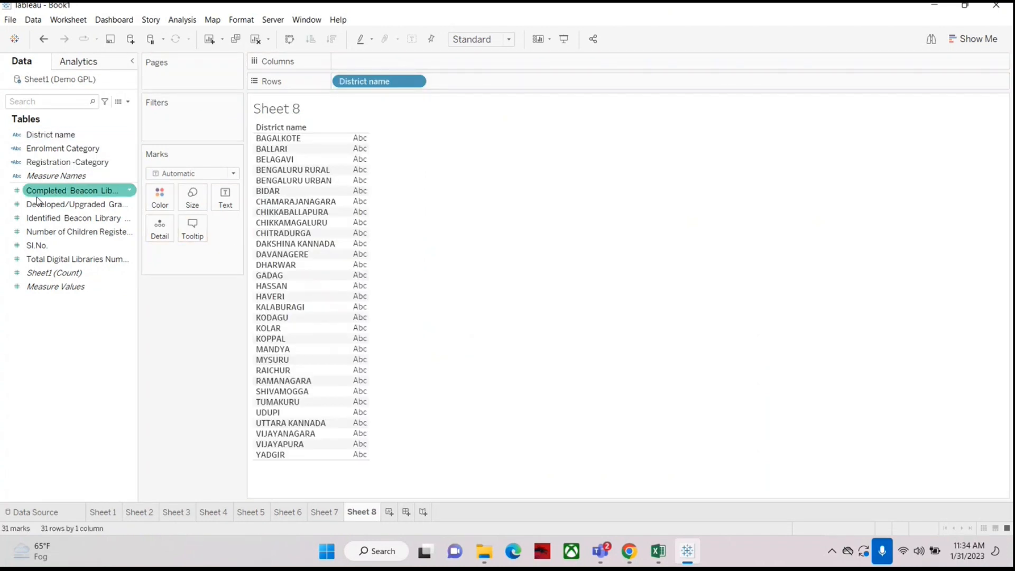
{"action": "left_click_drag", "start_coordinate": [75, 232], "coordinate": [362, 67]}
{"action": "left_click", "coordinate": [332, 39]}
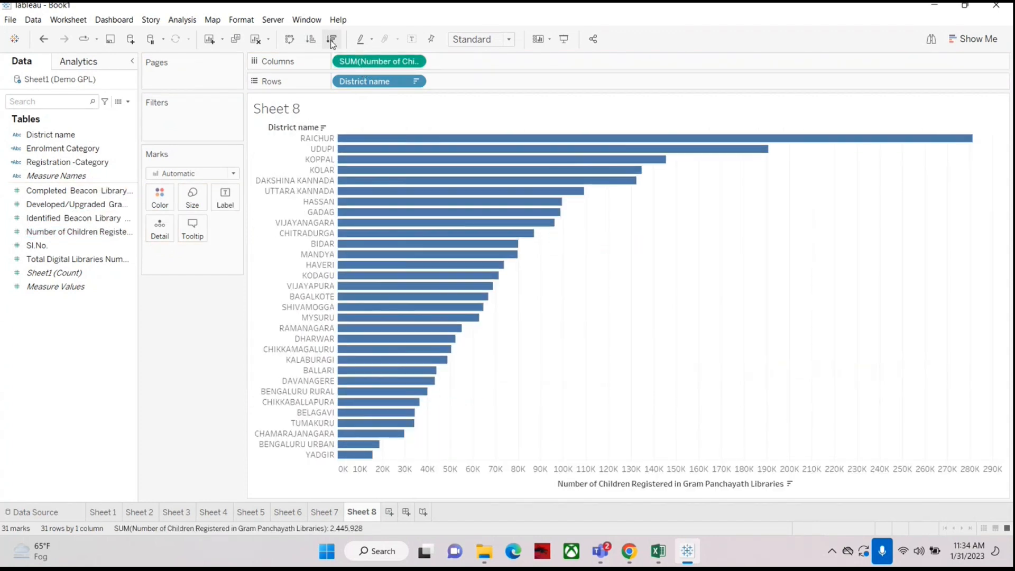
Step: Colour the bars by Registration -Category, assigning blue to High, yellow to Low and orange to Medium Registration
{"action": "left_click_drag", "start_coordinate": [32, 166], "coordinate": [156, 203]}
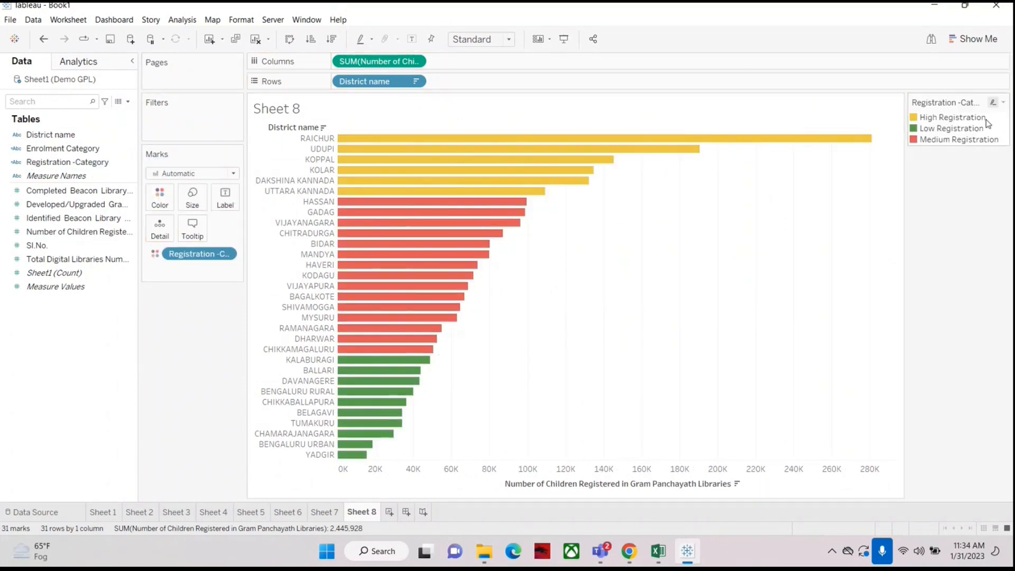
{"action": "double_click", "coordinate": [952, 117]}
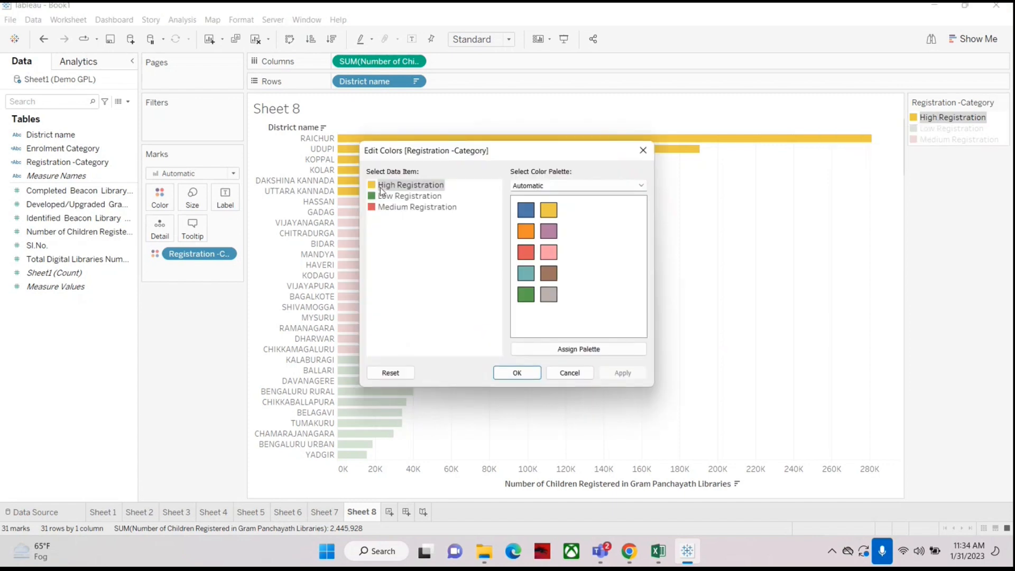
{"action": "left_click", "coordinate": [522, 212]}
{"action": "left_click", "coordinate": [421, 197]}
{"action": "left_click", "coordinate": [549, 210]}
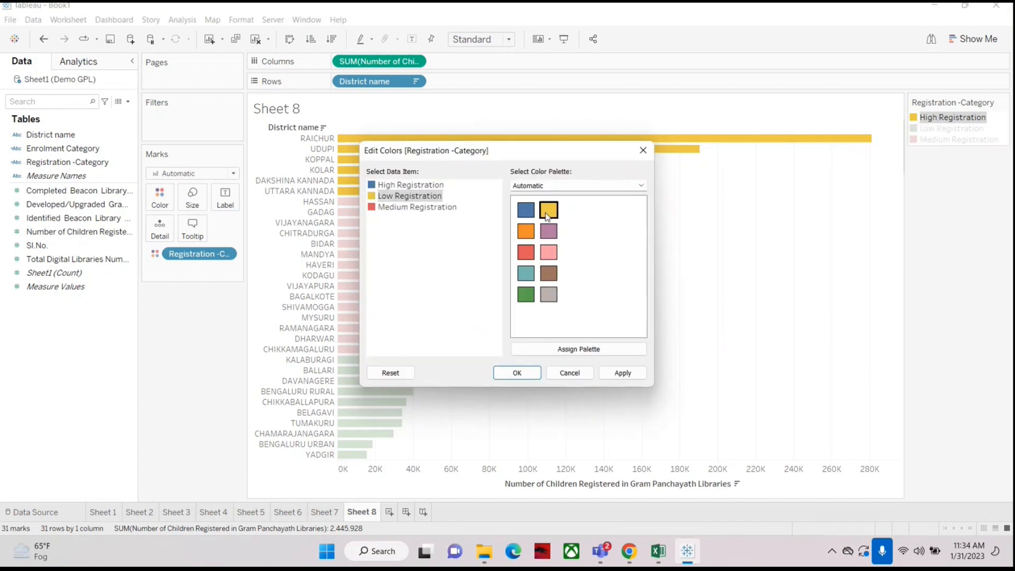
{"action": "left_click", "coordinate": [418, 207]}
{"action": "left_click", "coordinate": [526, 232]}
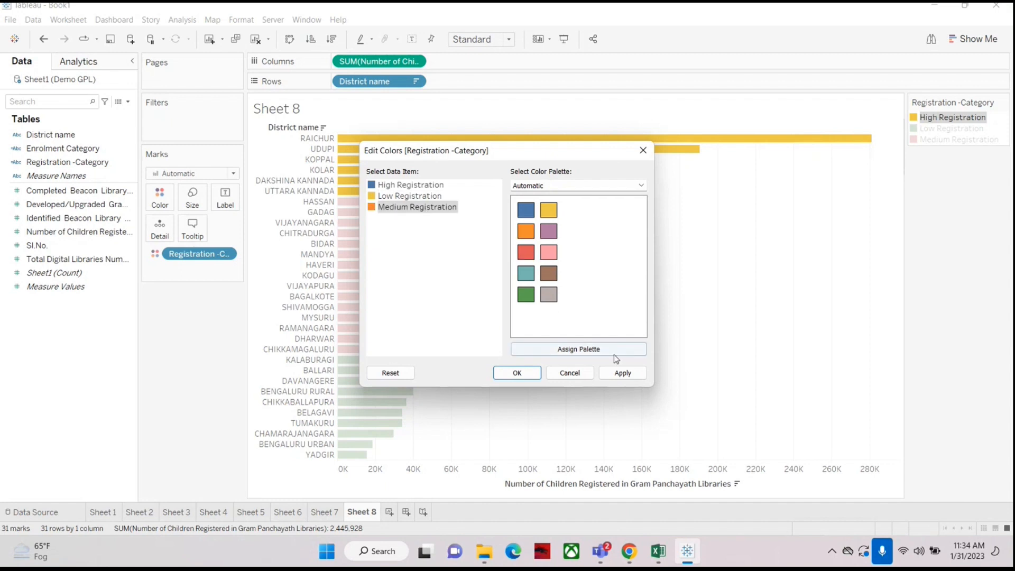
{"action": "left_click", "coordinate": [611, 372]}
{"action": "left_click", "coordinate": [517, 373]}
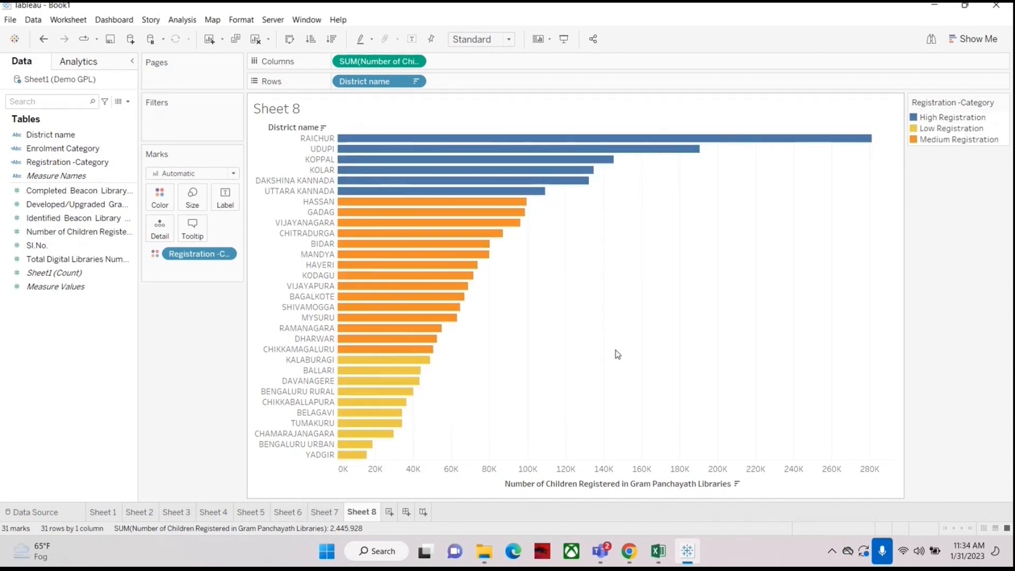
Step: Fit the chart to Entire View and show it in presentation mode
{"action": "left_click", "coordinate": [481, 39]}
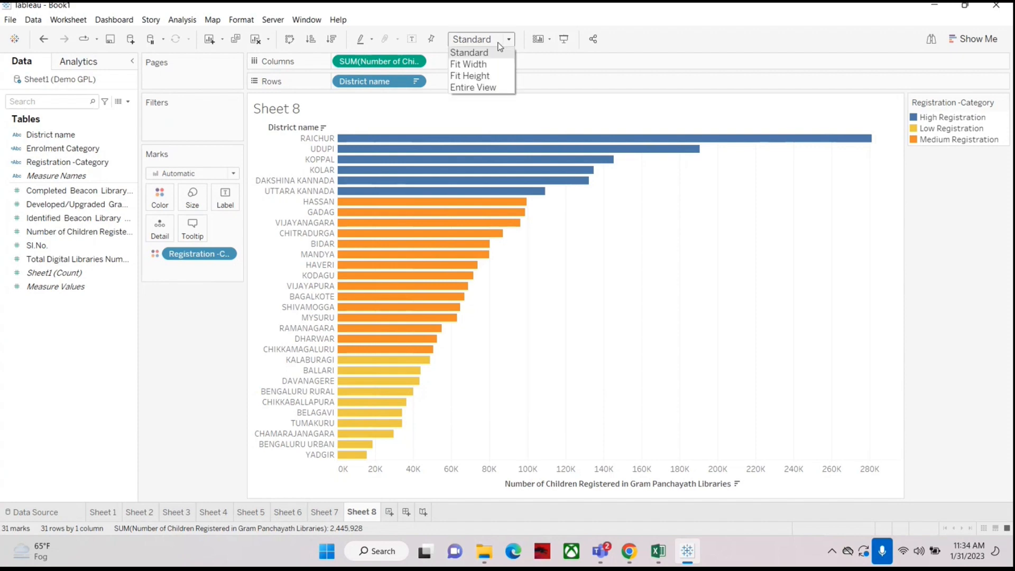
{"action": "left_click", "coordinate": [473, 86]}
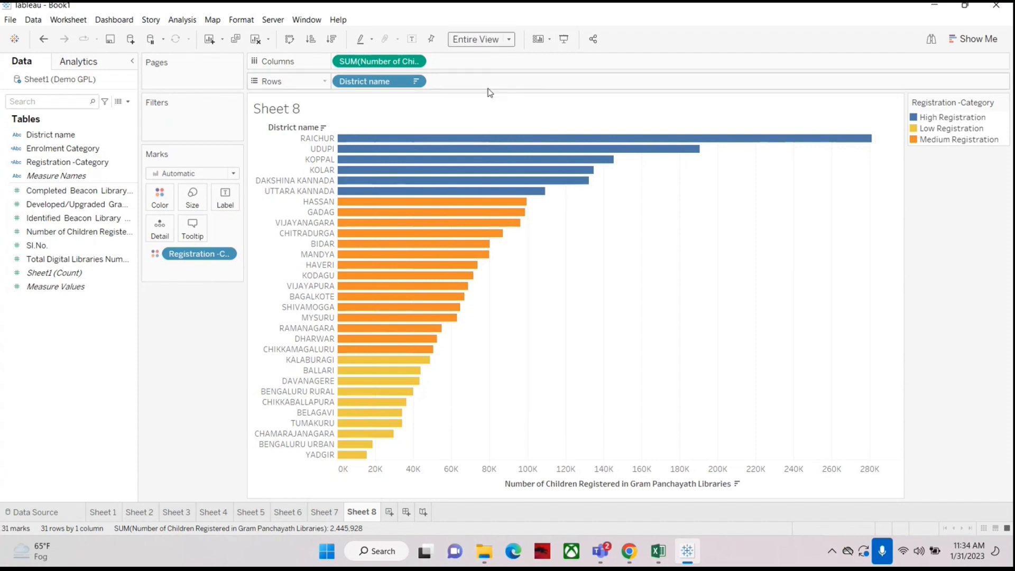
{"action": "left_click", "coordinate": [564, 40]}
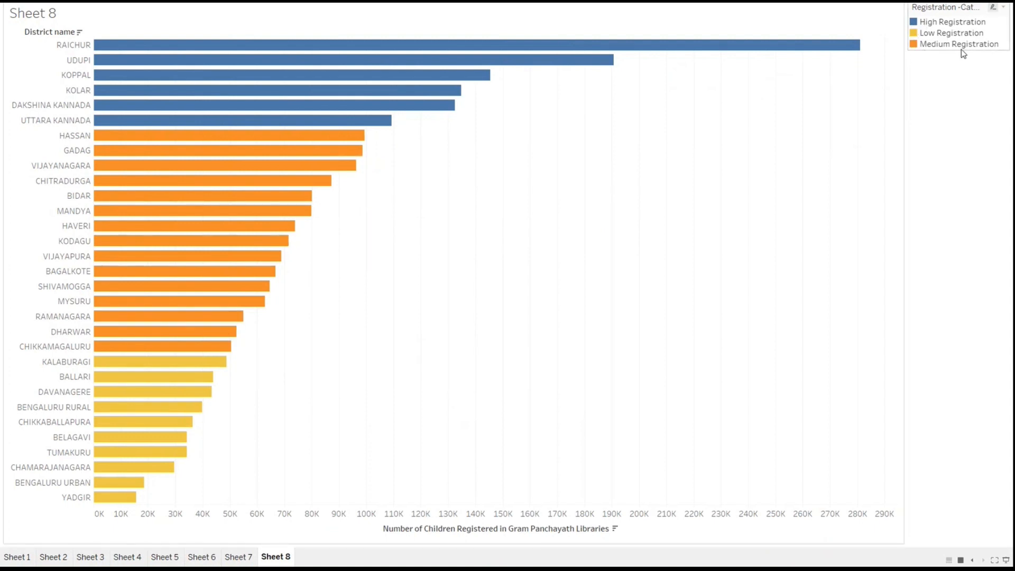
{"action": "key", "text": "Escape"}
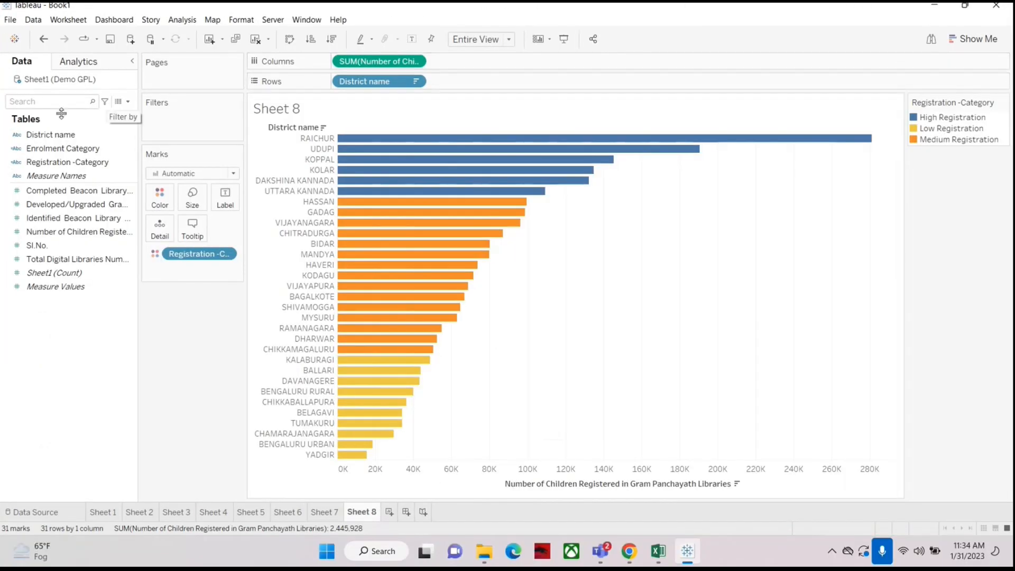
Step: Label the bars with the registration totals and show the chart in presentation mode again
{"action": "left_click_drag", "start_coordinate": [126, 232], "coordinate": [224, 198]}
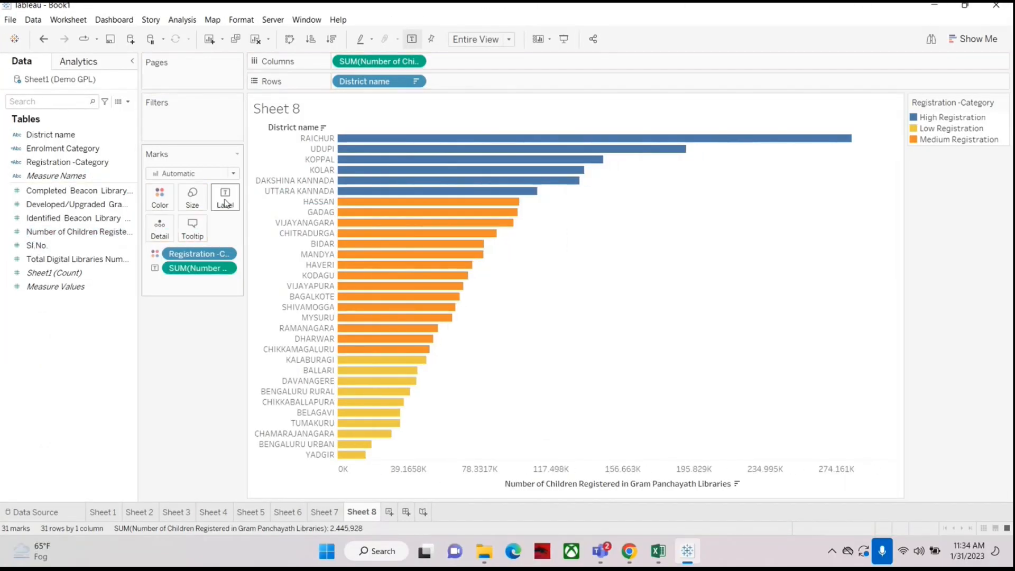
{"action": "left_click", "coordinate": [566, 38]}
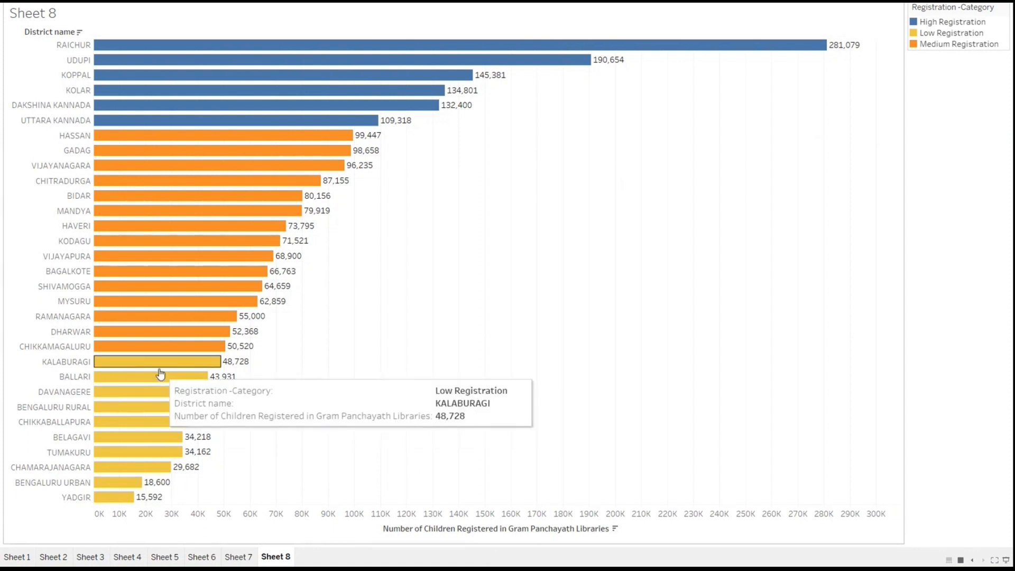
{"action": "mouse_move", "coordinate": [169, 346]}
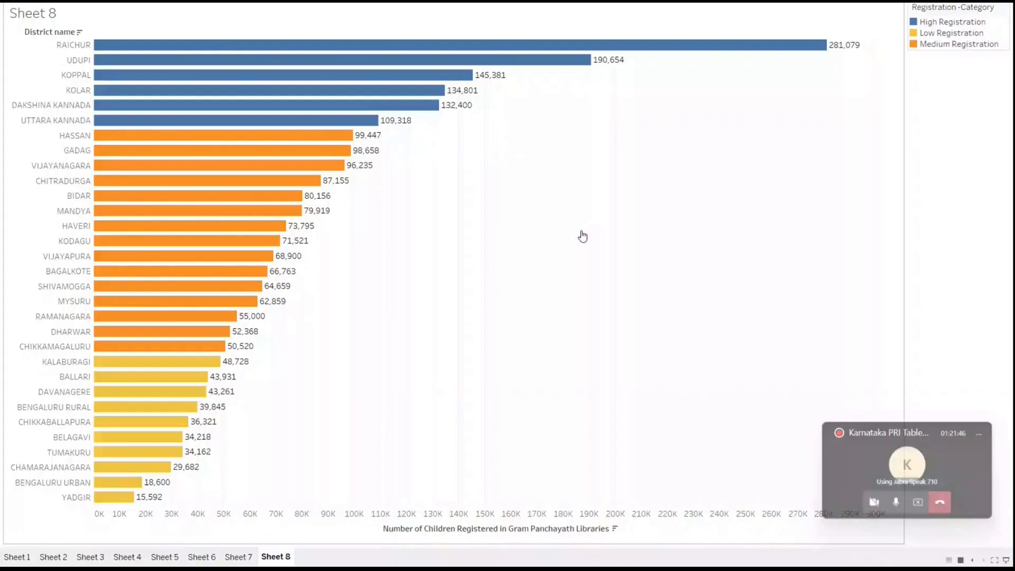
{"action": "key", "text": "Escape"}
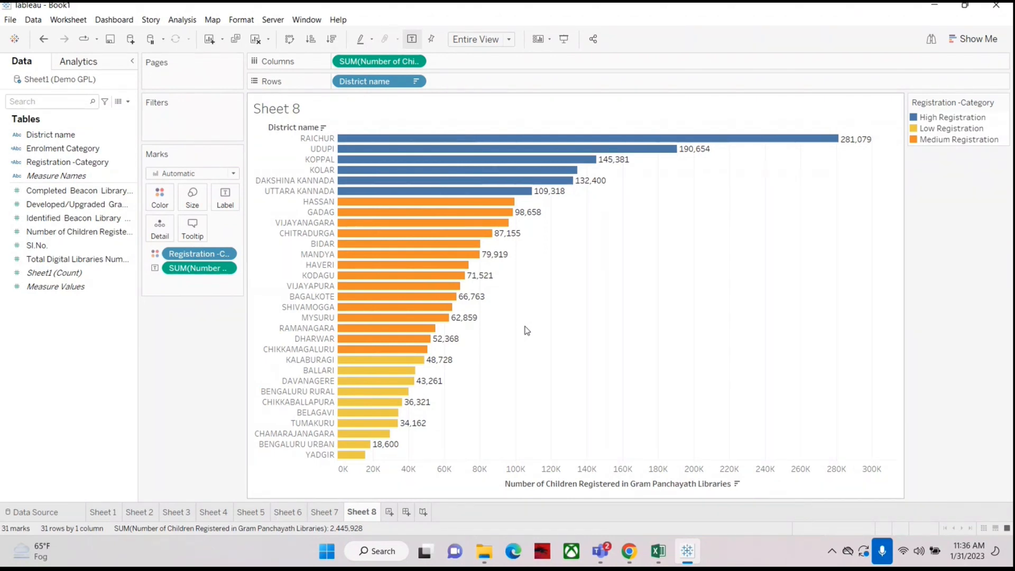
Step: Open the Registration -Category calculation to review it
{"action": "right_click", "coordinate": [55, 166]}
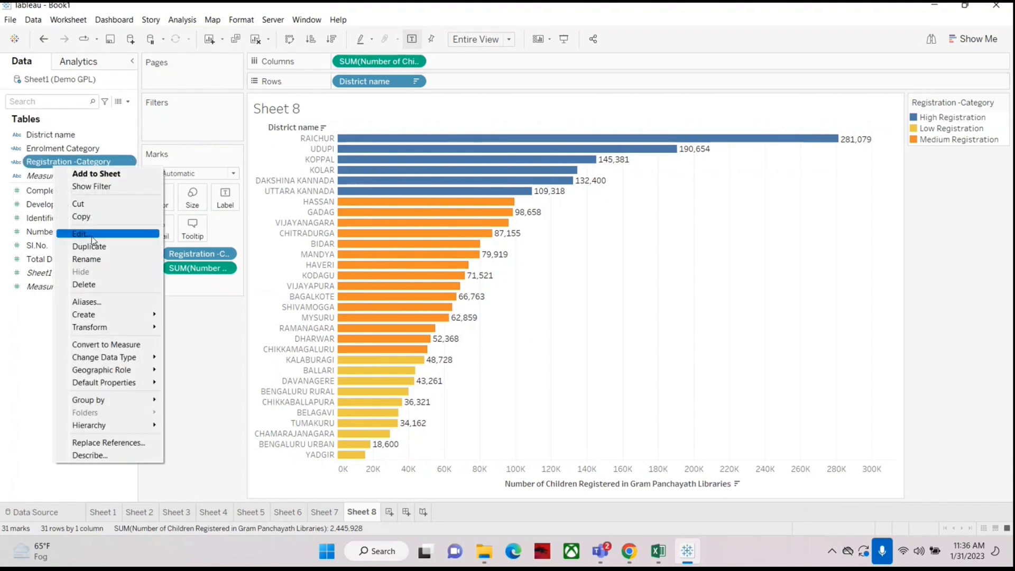
{"action": "left_click", "coordinate": [122, 233]}
{"action": "left_click_drag", "start_coordinate": [716, 179], "coordinate": [555, 199]}
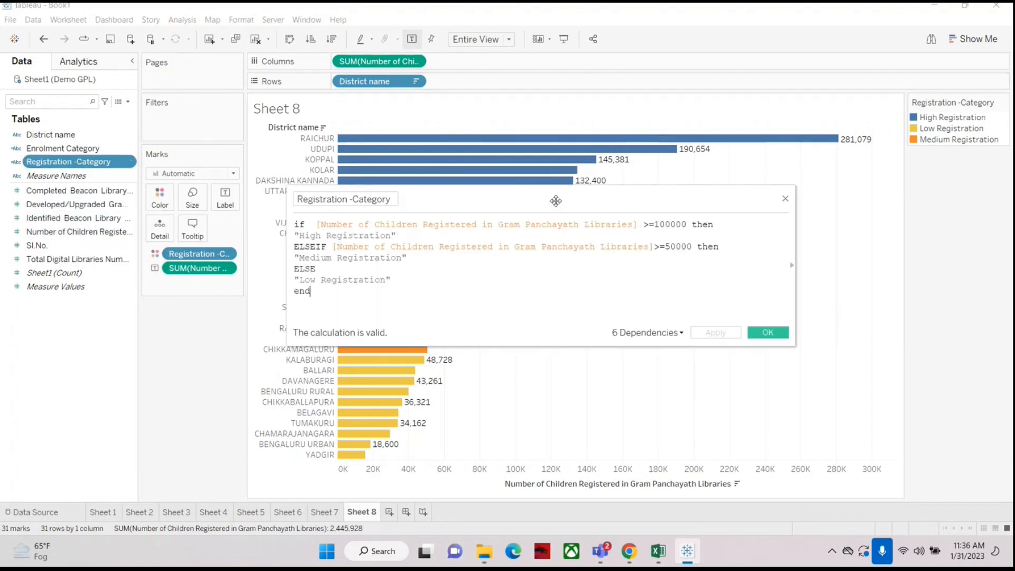
Step: Open the Enrolment Category calculation to review its formula, then close it
{"action": "right_click", "coordinate": [93, 148]}
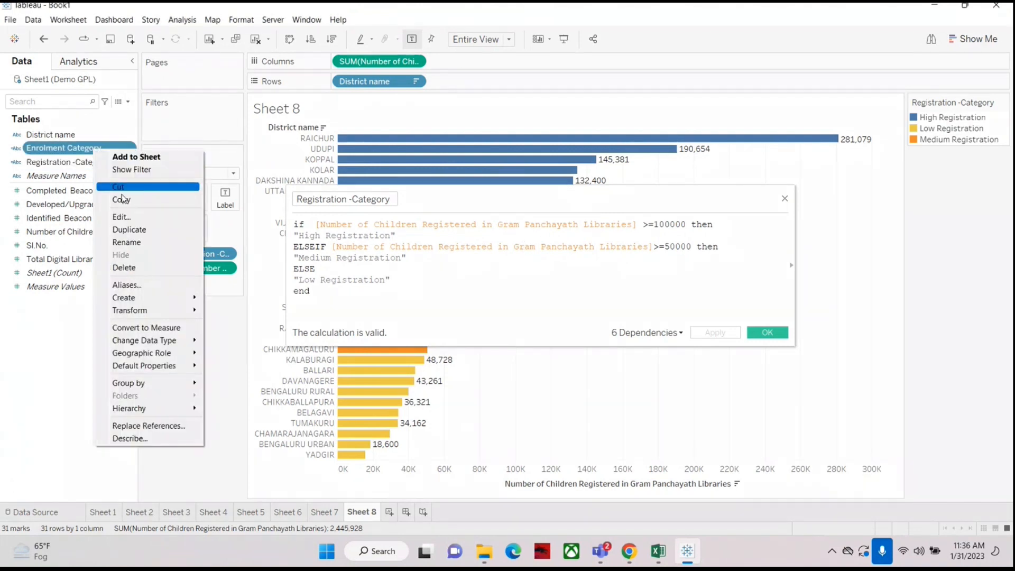
{"action": "left_click", "coordinate": [131, 217]}
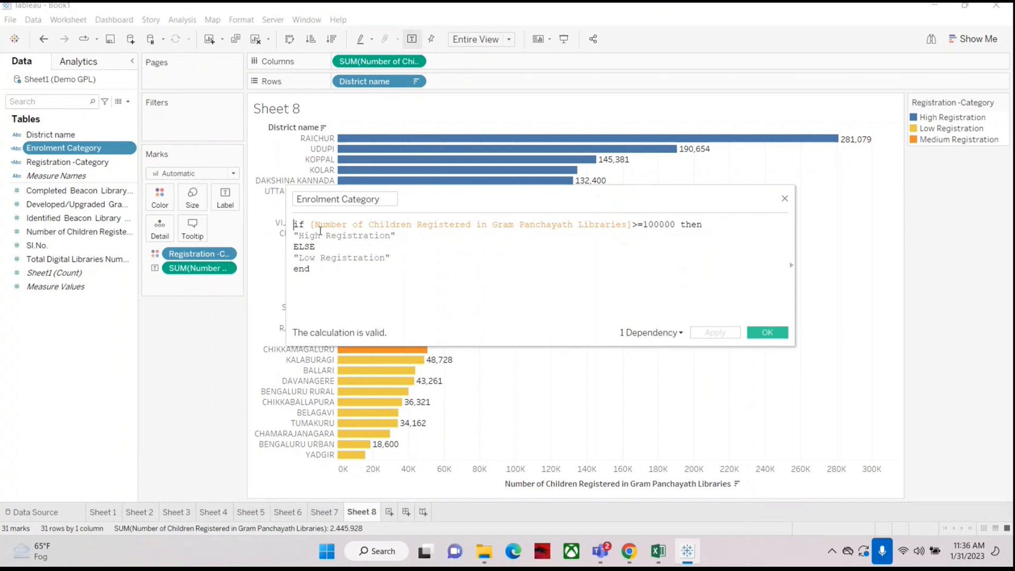
{"action": "left_click_drag", "start_coordinate": [311, 225], "coordinate": [650, 226]}
{"action": "left_click", "coordinate": [655, 237]}
{"action": "left_click", "coordinate": [785, 198]}
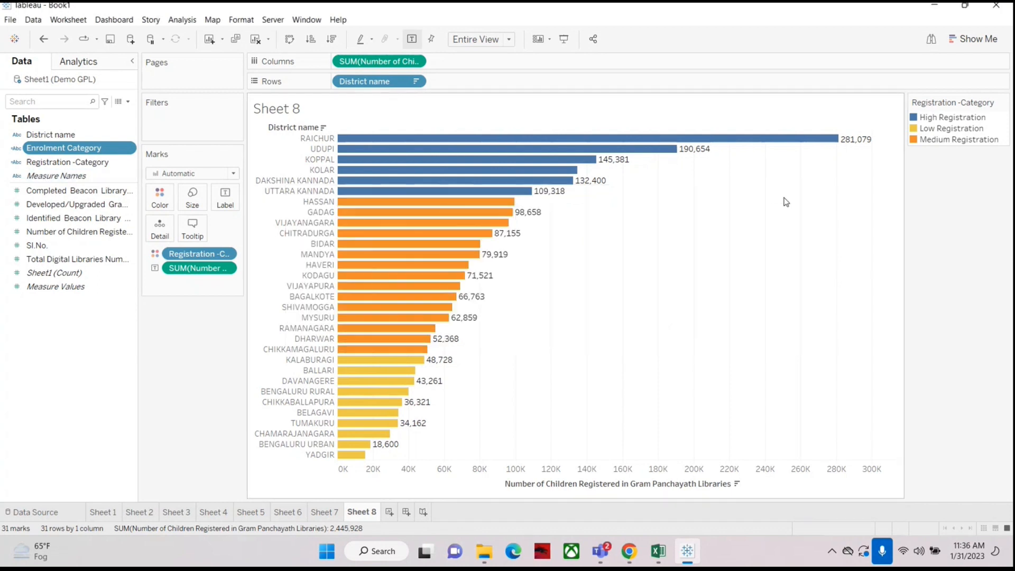
Step: Open the Registration -Category calculation again to examine its field references and conditions, then close it
{"action": "right_click", "coordinate": [73, 168]}
{"action": "left_click", "coordinate": [108, 228]}
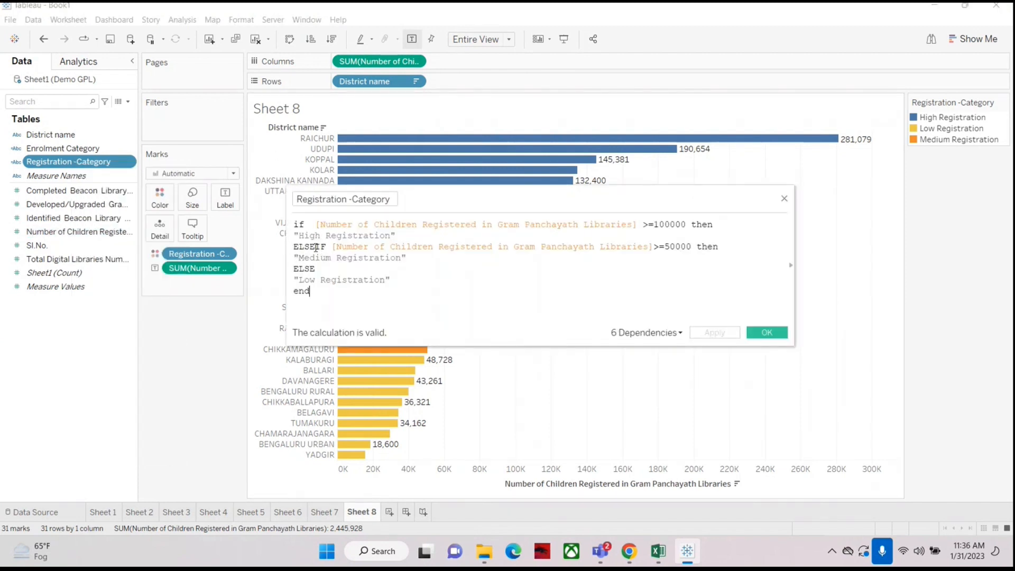
{"action": "left_click_drag", "start_coordinate": [319, 227], "coordinate": [648, 217]}
{"action": "left_click", "coordinate": [626, 275]}
{"action": "left_click_drag", "start_coordinate": [316, 224], "coordinate": [642, 224]}
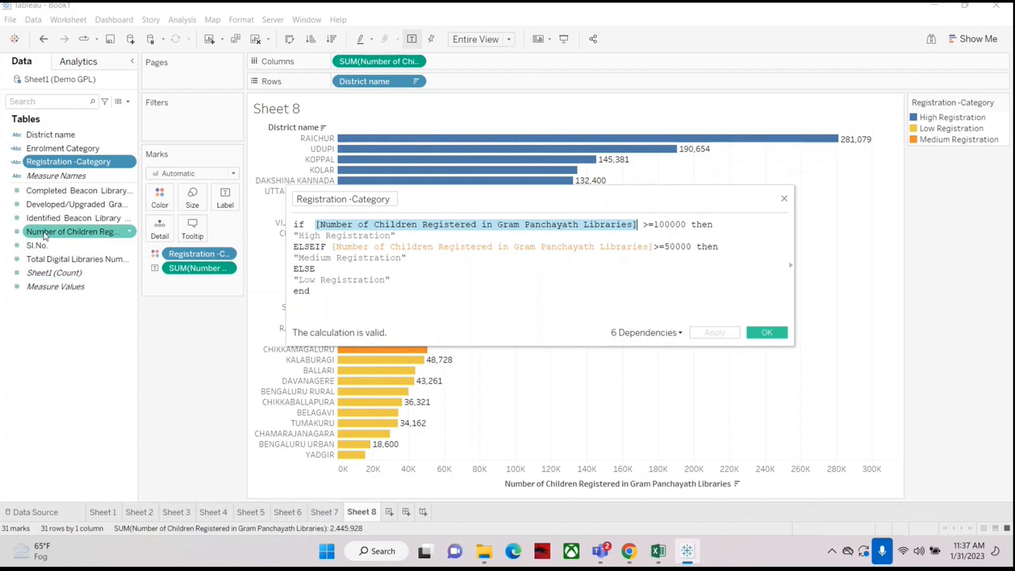
{"action": "left_click", "coordinate": [453, 293]}
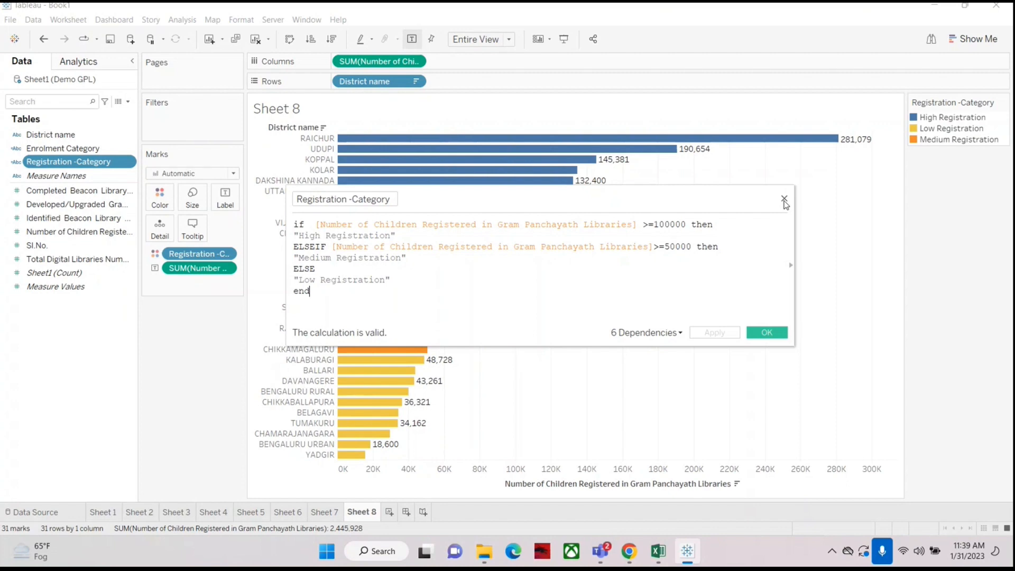
{"action": "left_click_drag", "start_coordinate": [702, 204], "coordinate": [653, 207]}
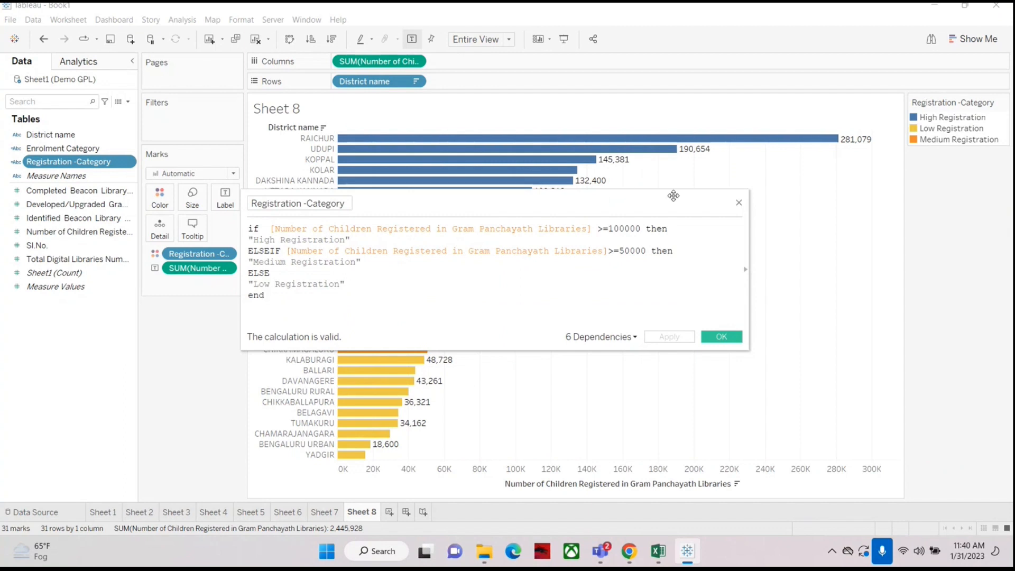
{"action": "left_click", "coordinate": [739, 205]}
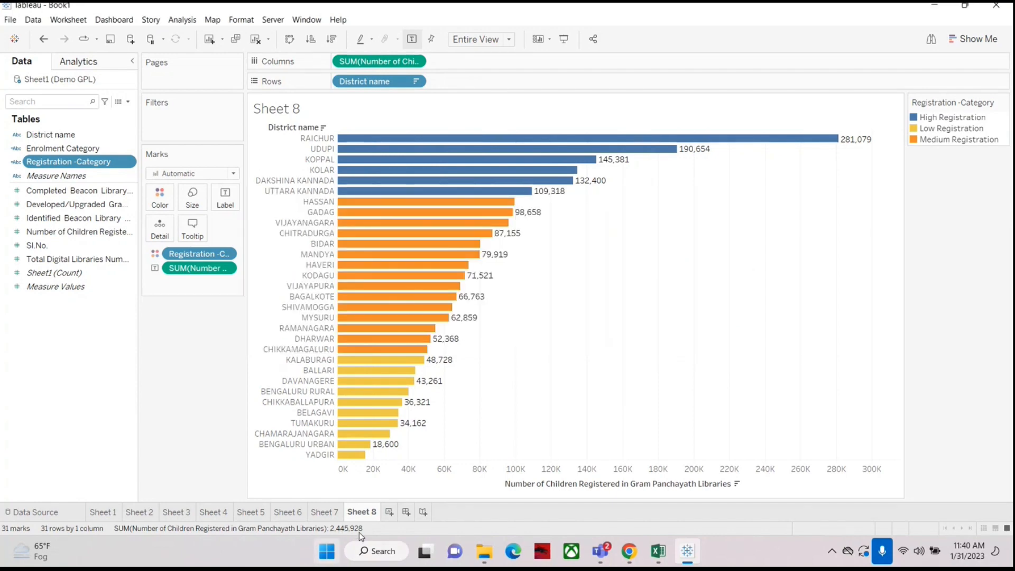
Step: Add a new sheet showing District name in rows with the sum of Completed Beacon Library Numbers
{"action": "left_click", "coordinate": [389, 512]}
{"action": "left_click_drag", "start_coordinate": [50, 134], "coordinate": [378, 85]}
{"action": "left_click", "coordinate": [44, 194]}
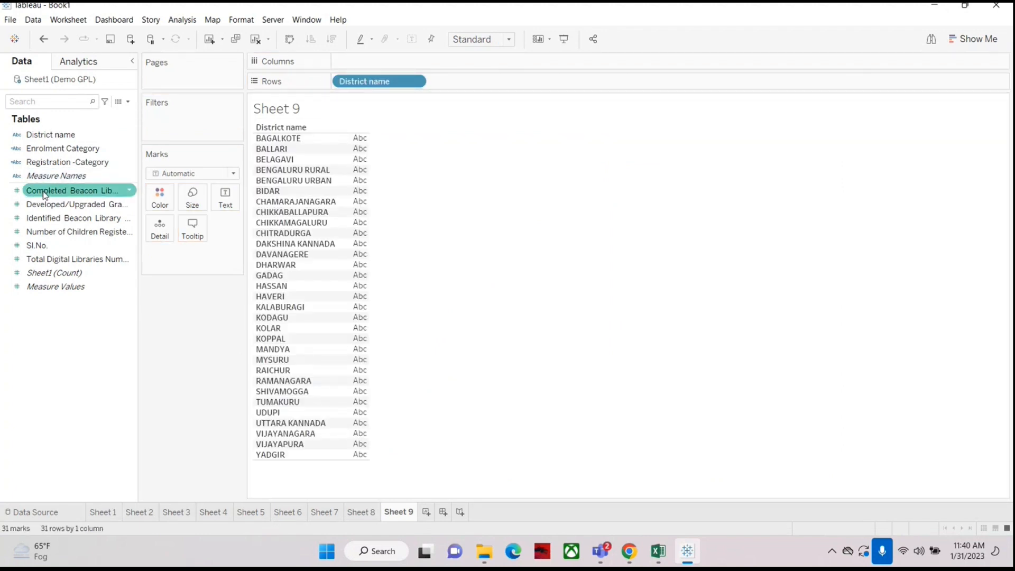
{"action": "left_click_drag", "start_coordinate": [38, 194], "coordinate": [223, 200]}
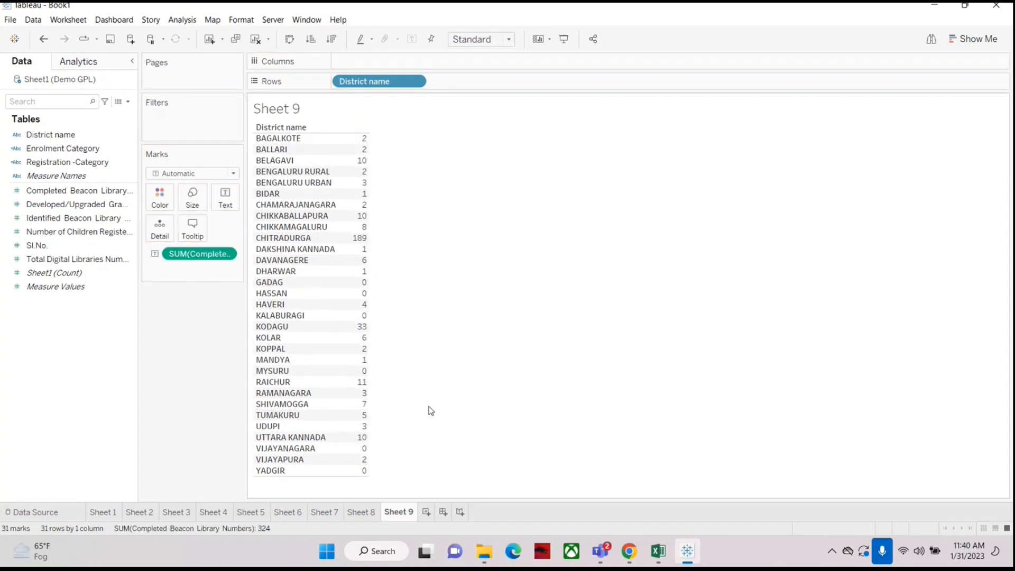
Step: Sort the districts in descending order of completed beacon library numbers
{"action": "left_click", "coordinate": [333, 40]}
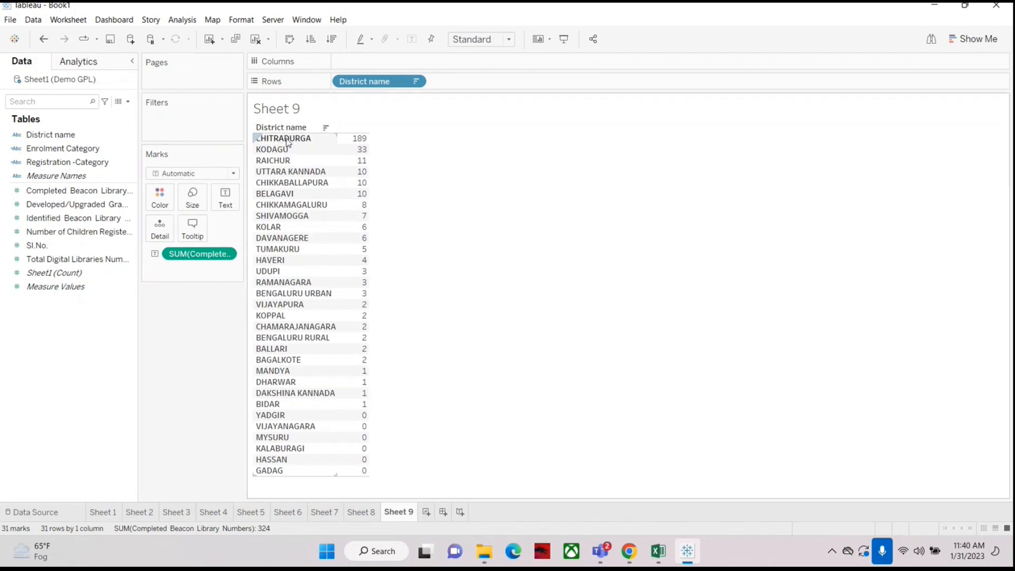
{"action": "mouse_move", "coordinate": [369, 143]}
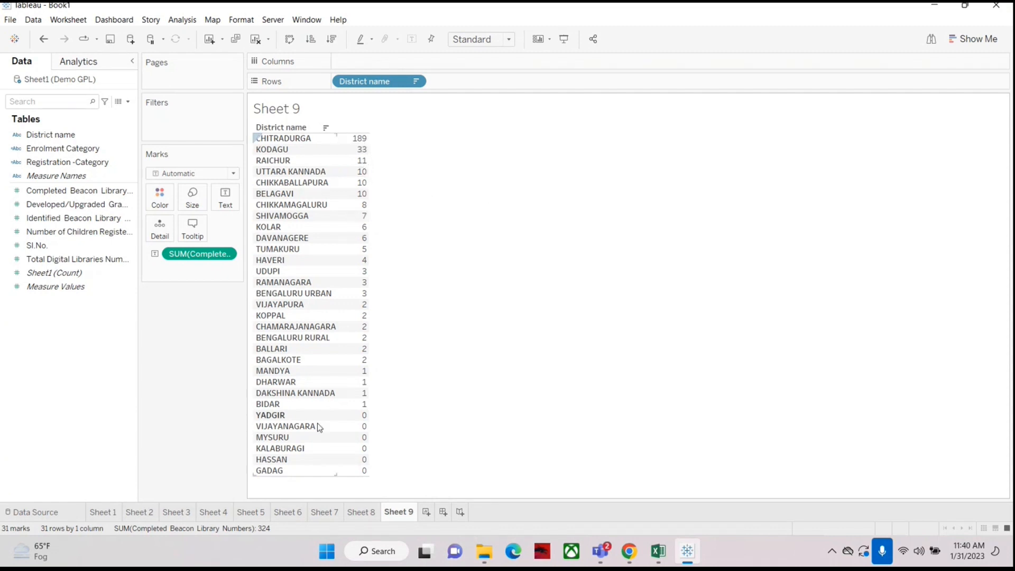
{"action": "mouse_move", "coordinate": [369, 420]}
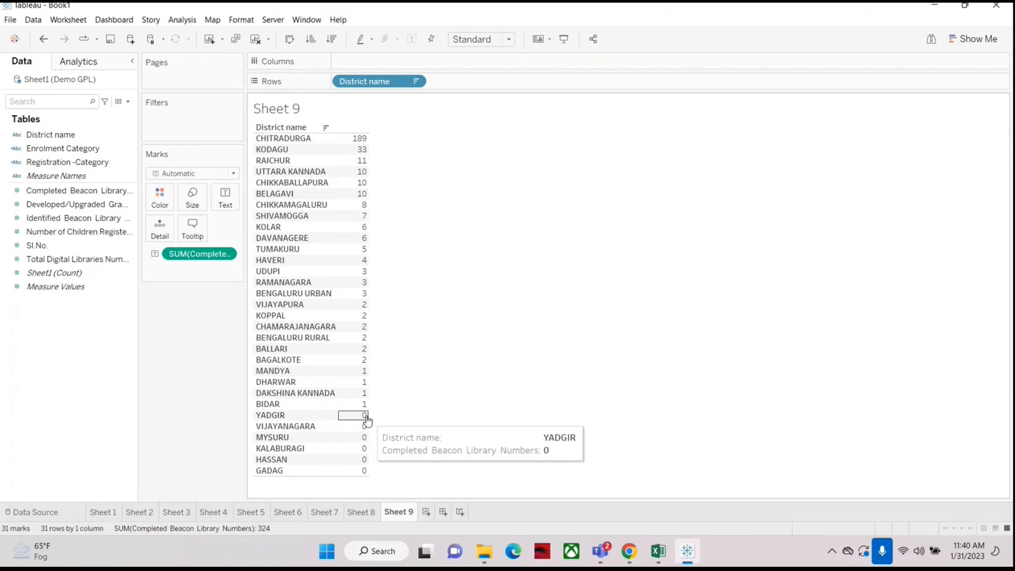
{"action": "mouse_move", "coordinate": [349, 406]}
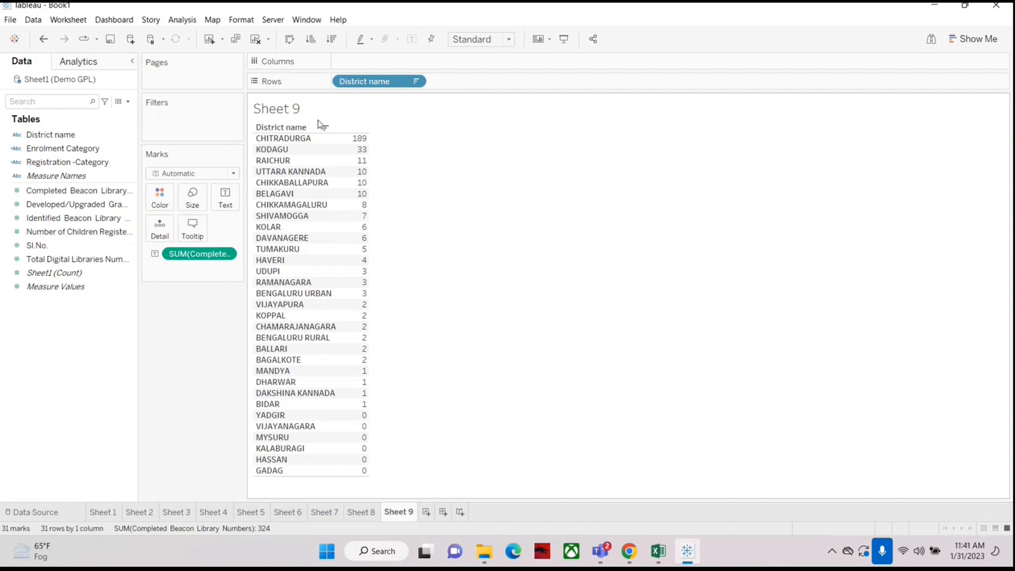
Step: Create a new calculated field and enter the line 'Eligibility for getting Reward:' in its formula
{"action": "mouse_move", "coordinate": [368, 141]}
{"action": "left_click", "coordinate": [129, 103]}
{"action": "left_click", "coordinate": [106, 116]}
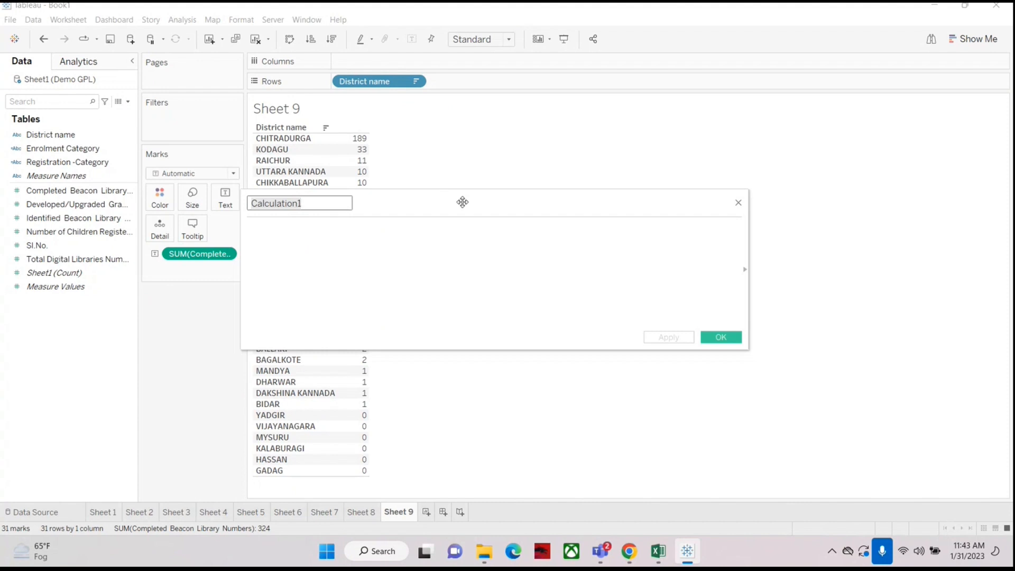
{"action": "left_click_drag", "start_coordinate": [462, 202], "coordinate": [646, 196]}
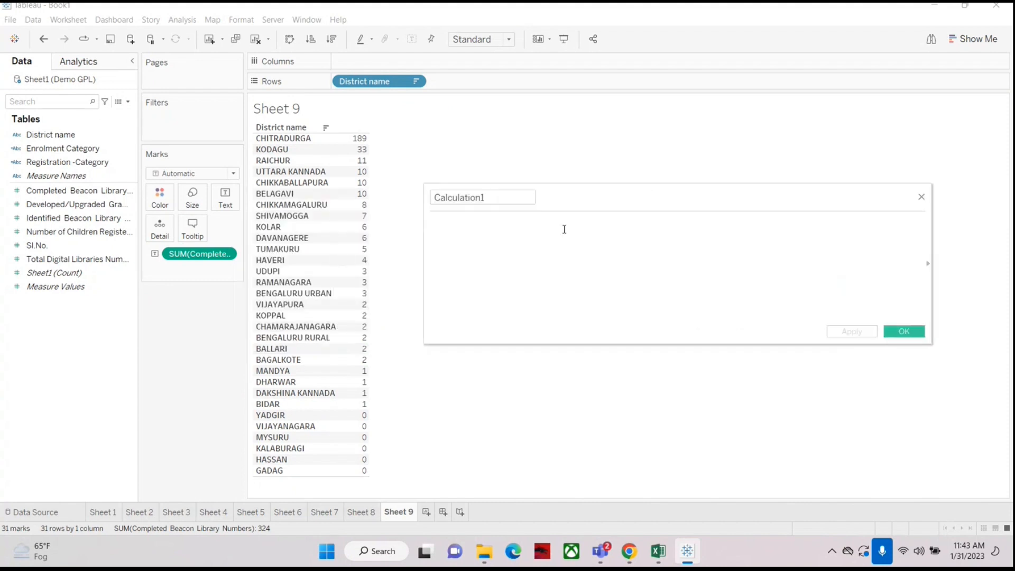
{"action": "type", "text": "Eli"}
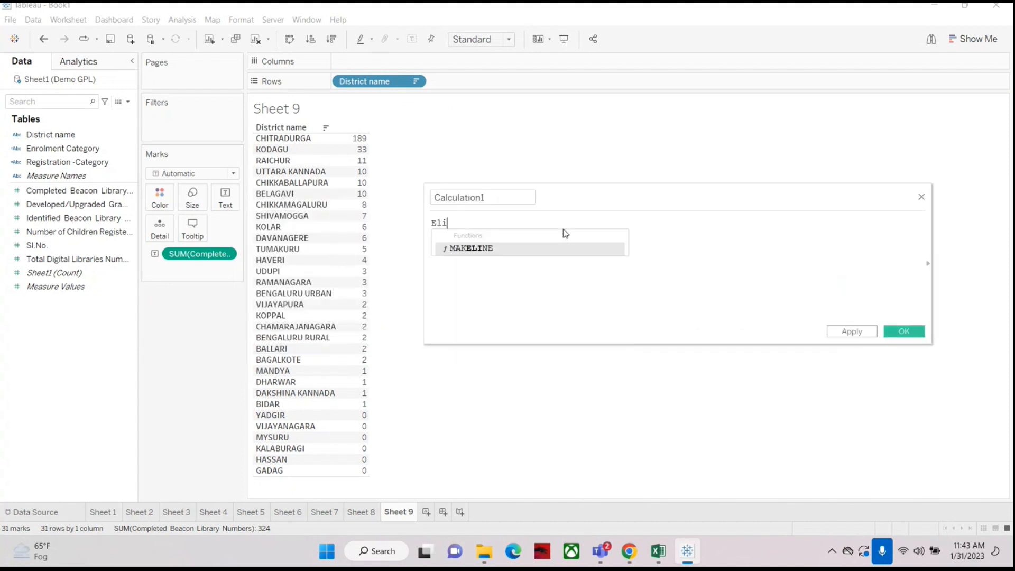
{"action": "type", "text": "gibility "}
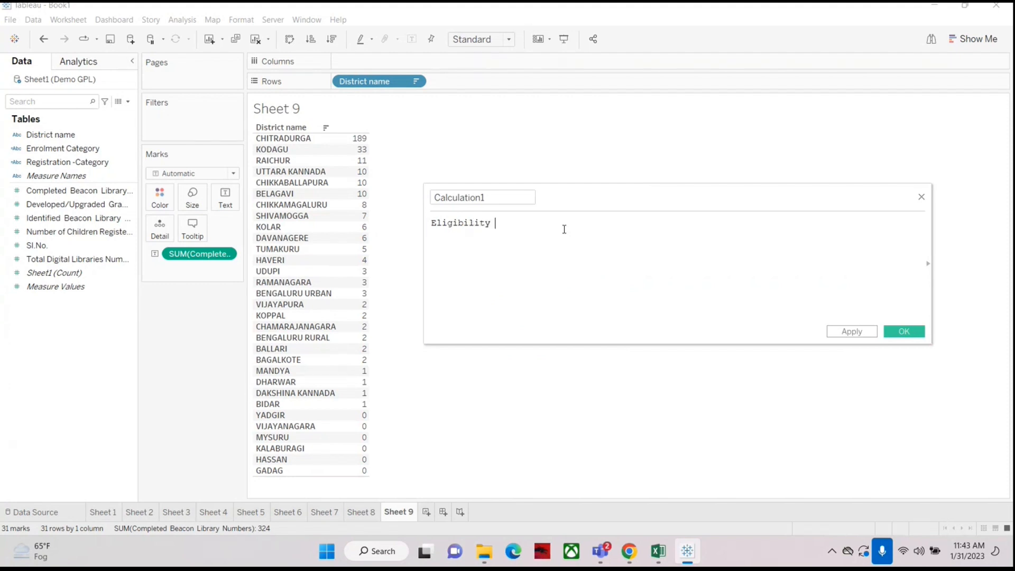
{"action": "type", "text": "for Rewa"}
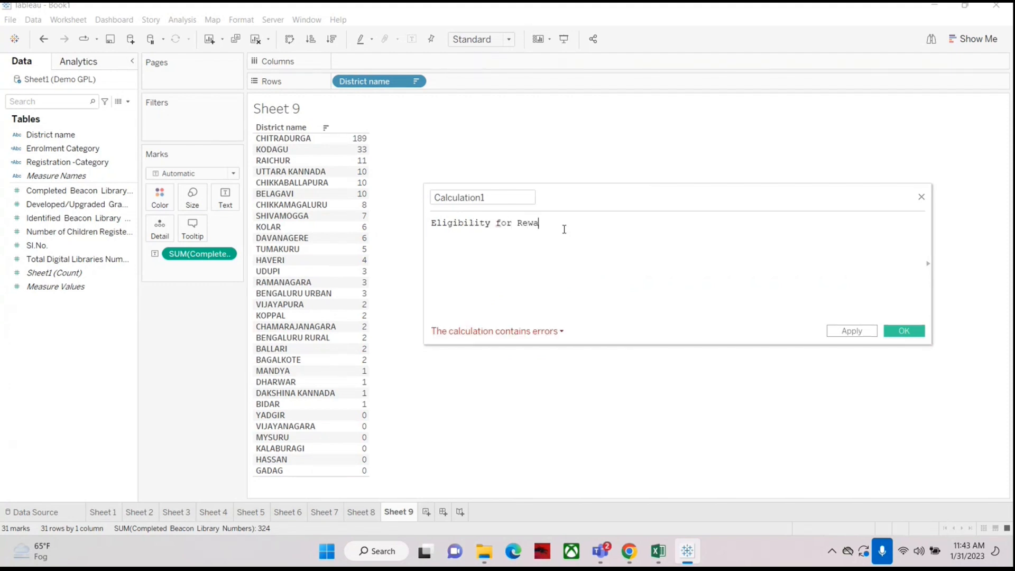
{"action": "key", "text": "Left"}
{"action": "key", "text": "Left"}
{"action": "key", "text": "Left"}
{"action": "key", "text": "Left"}
{"action": "type", "text": "gett"}
{"action": "type", "text": "ing"}
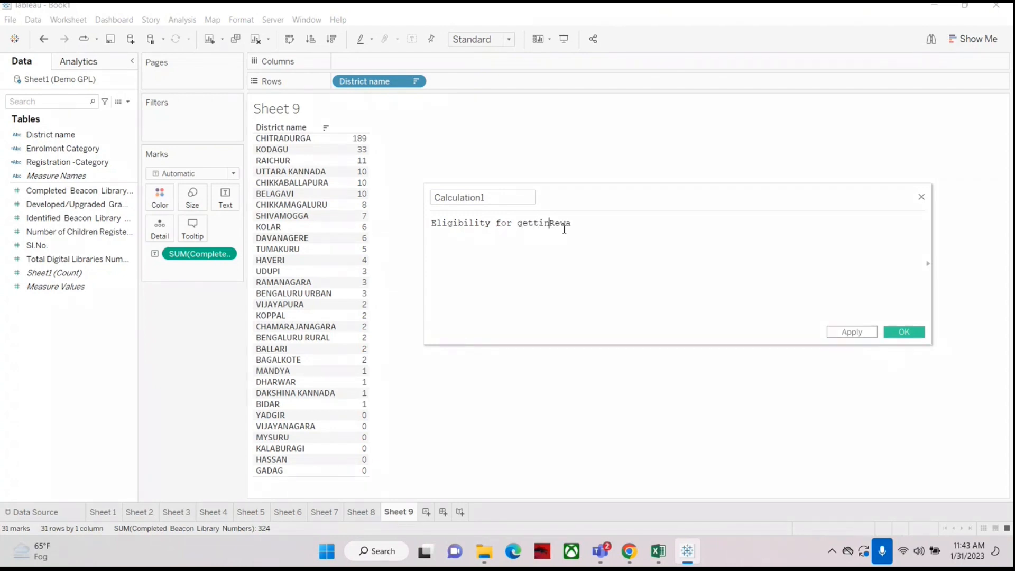
{"action": "key", "text": "Right"}
{"action": "key", "text": "Right"}
{"action": "key", "text": "Right"}
{"action": "key", "text": "Right"}
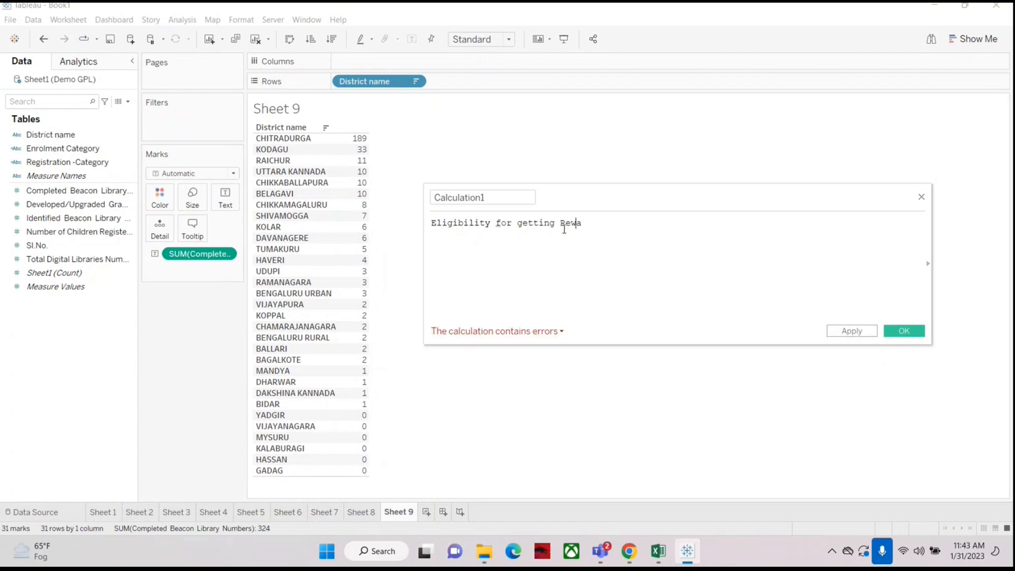
{"action": "type", "text": "rd"}
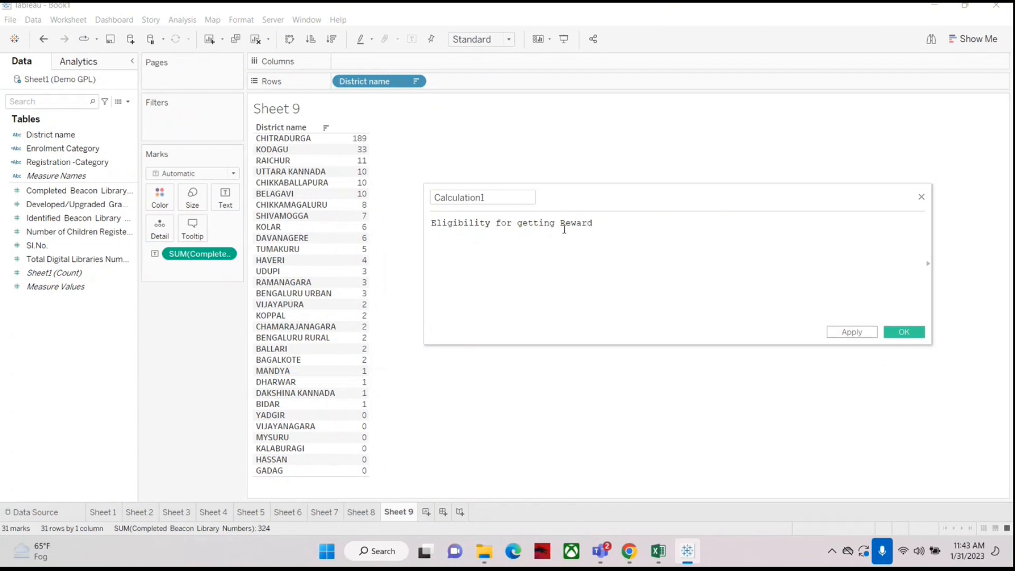
{"action": "type", "text": ":"}
{"action": "key", "text": "Return"}
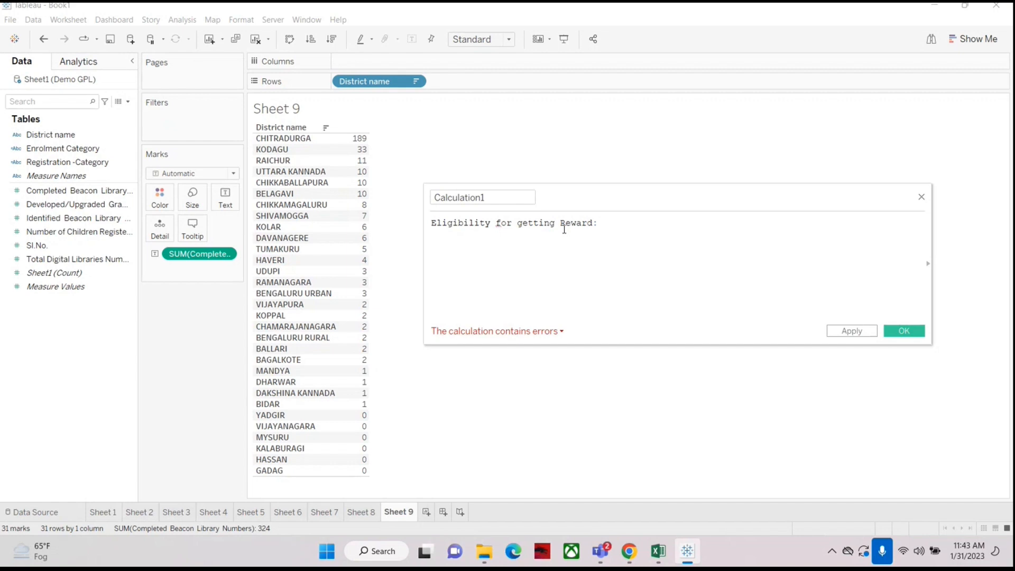
Step: Add the note line 'Number of completed Beacon Library should be greater than 10.' below the heading in the calculation formula
{"action": "type", "text": "Number"}
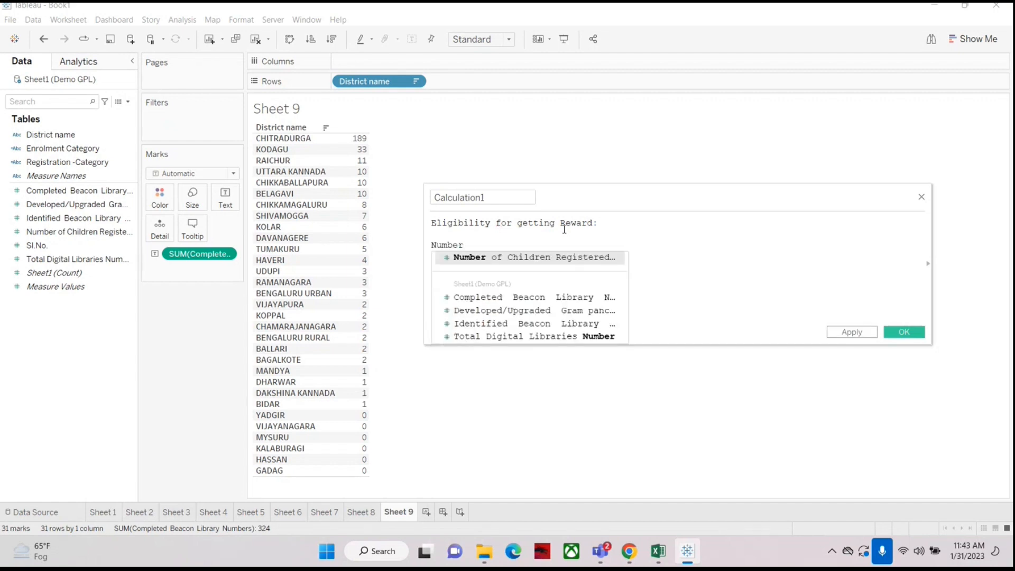
{"action": "type", "text": " of co"}
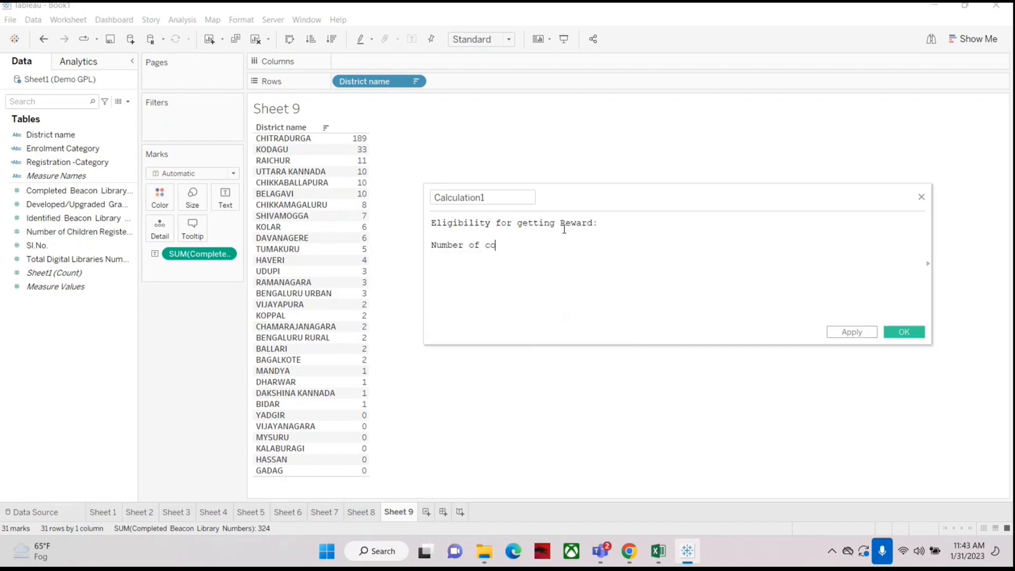
{"action": "type", "text": "mpleted"}
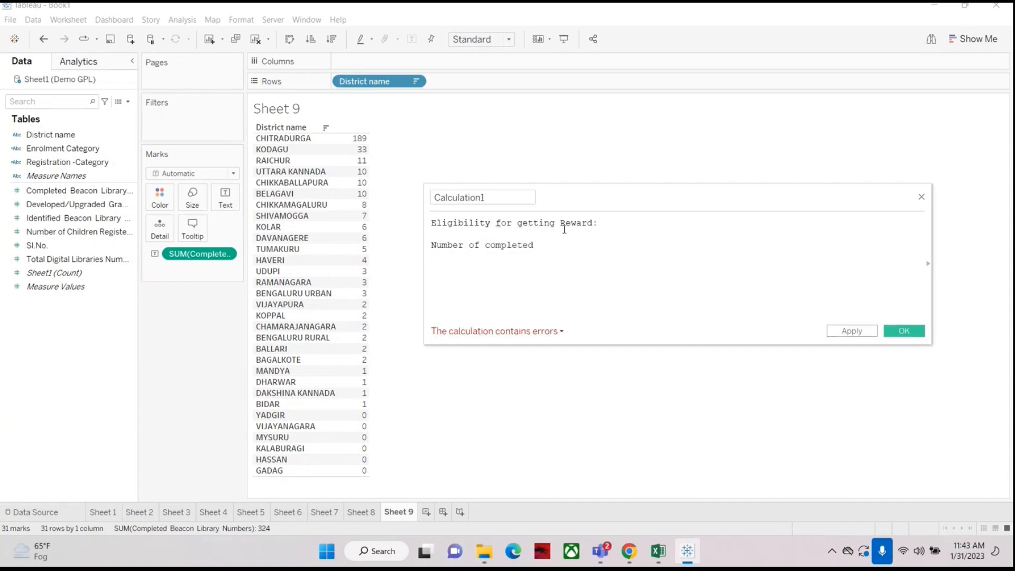
{"action": "type", "text": " Beacon"}
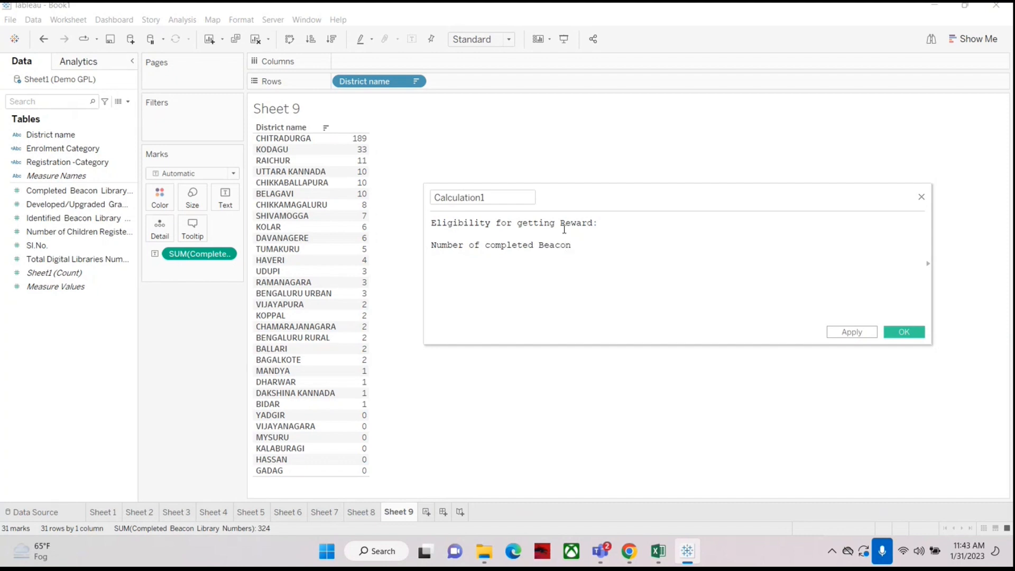
{"action": "type", "text": " Libra"}
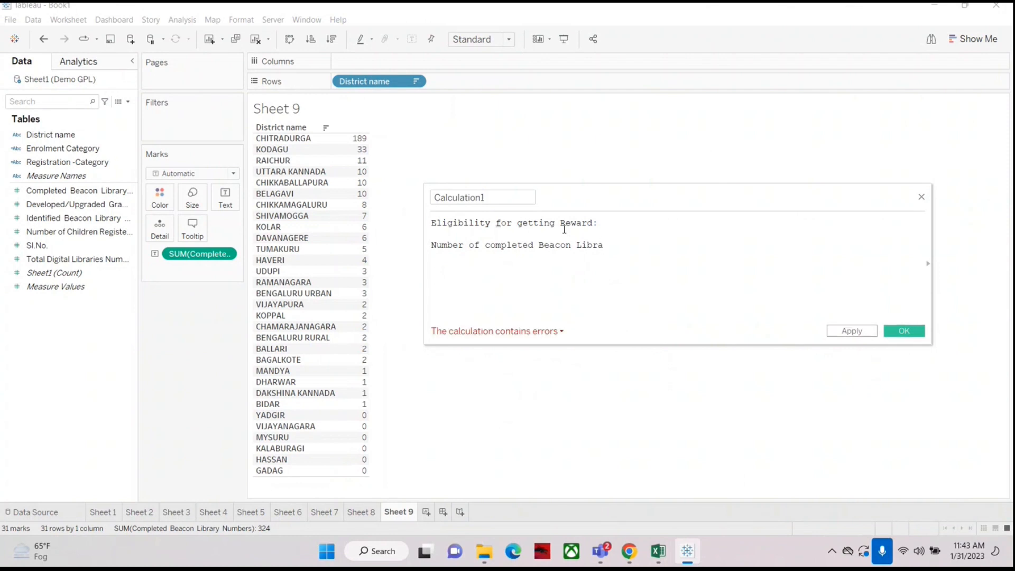
{"action": "type", "text": "ry "}
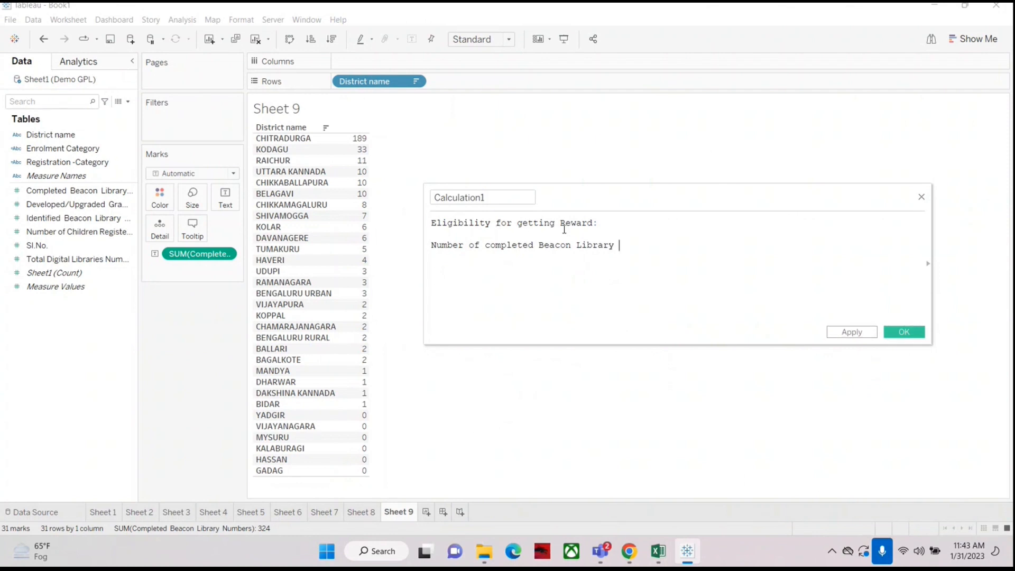
{"action": "type", "text": "should be greter"}
{"action": "key", "text": "Left"}
{"action": "key", "text": "Left"}
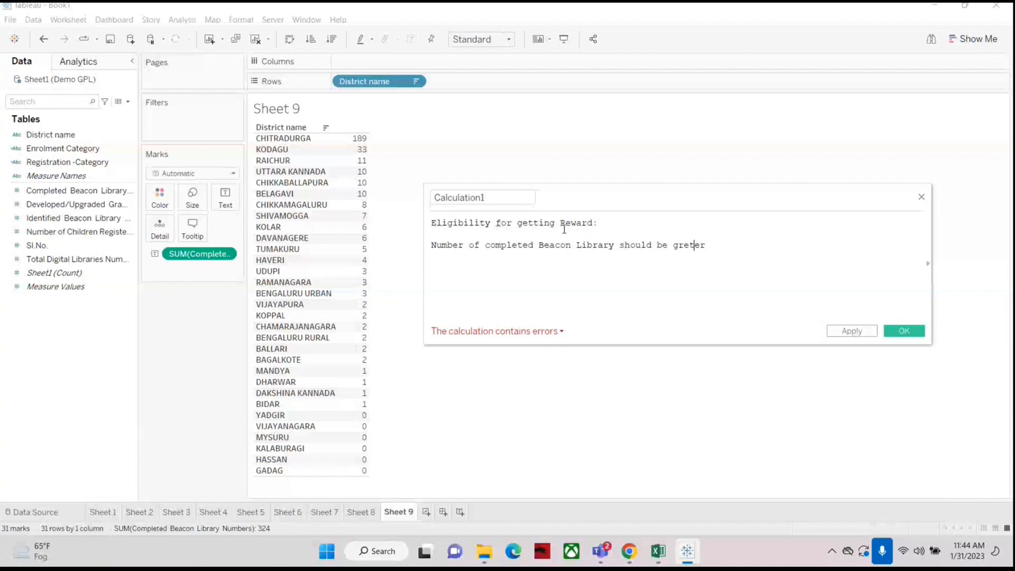
{"action": "type", "text": "a"}
{"action": "key", "text": "End"}
{"action": "type", "text": "than "}
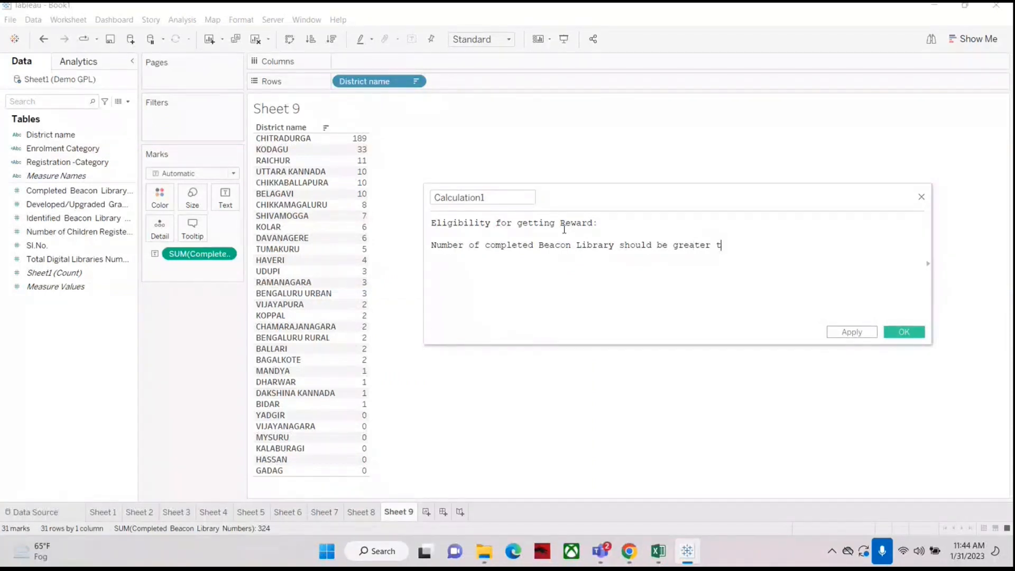
{"action": "type", "text": "10."}
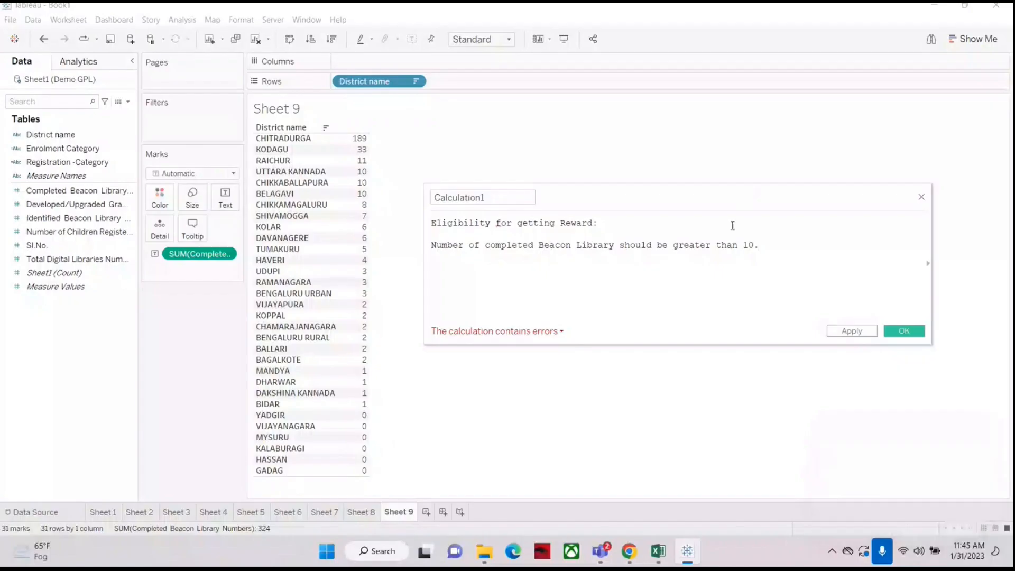
{"action": "left_click_drag", "start_coordinate": [725, 199], "coordinate": [572, 199]}
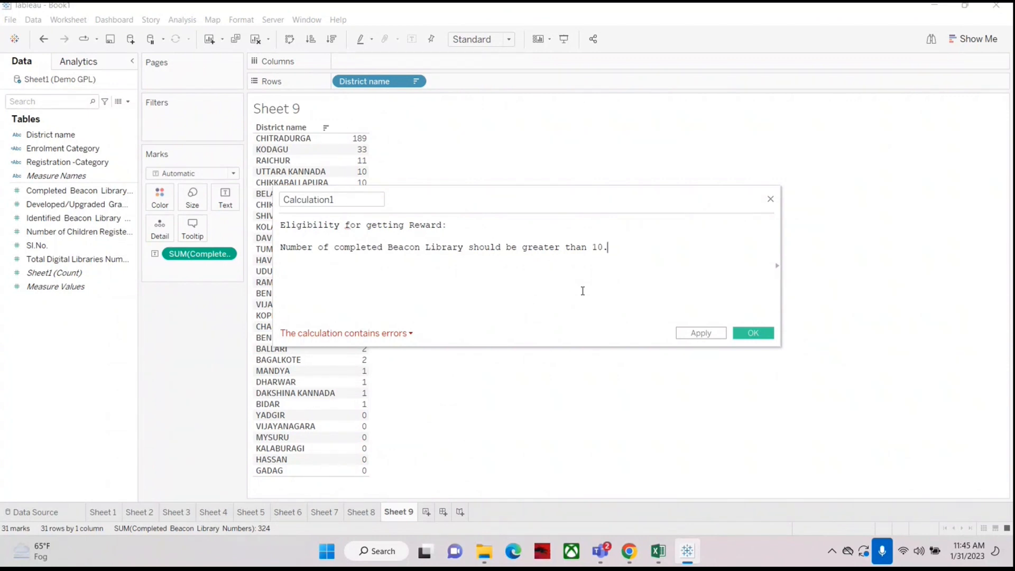
{"action": "left_click_drag", "start_coordinate": [428, 194], "coordinate": [553, 188]}
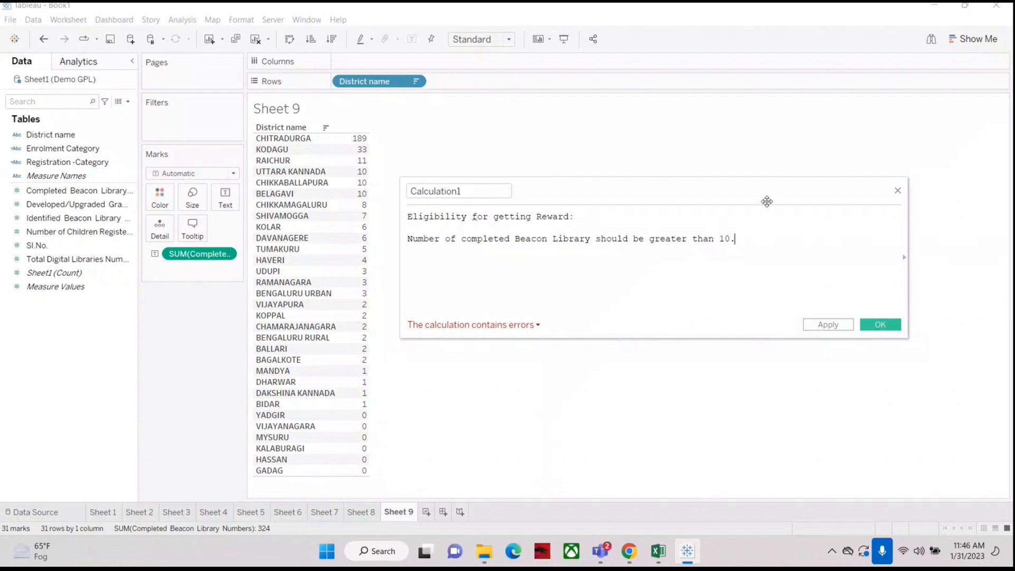
{"action": "left_click_drag", "start_coordinate": [711, 190], "coordinate": [709, 148]}
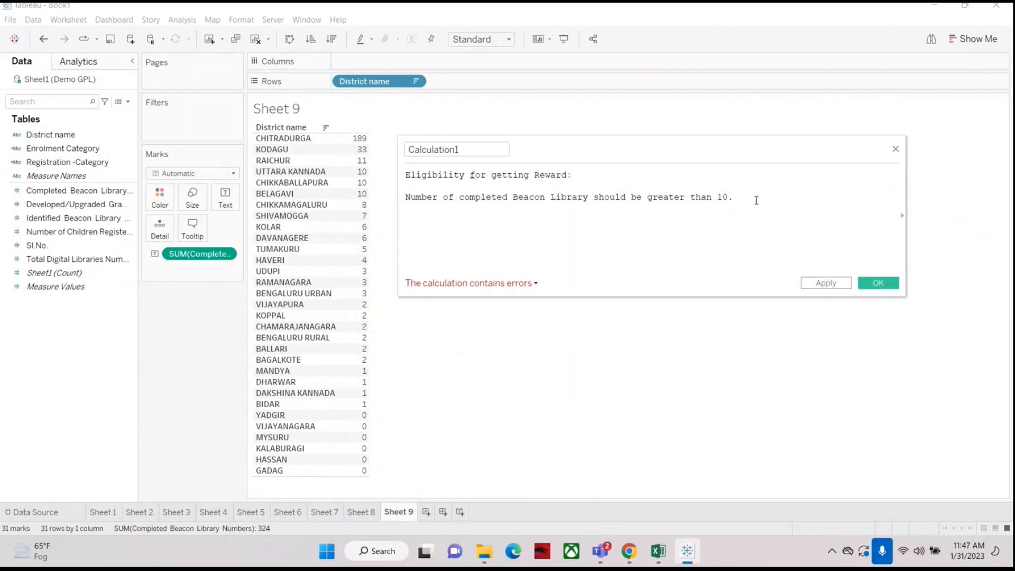
Step: Switch to Notepad, paste the calculation's note text into a new document, then close the unsaved calculation
{"action": "left_click_drag", "start_coordinate": [756, 198], "coordinate": [406, 175]}
{"action": "key", "text": "ctrl+c"}
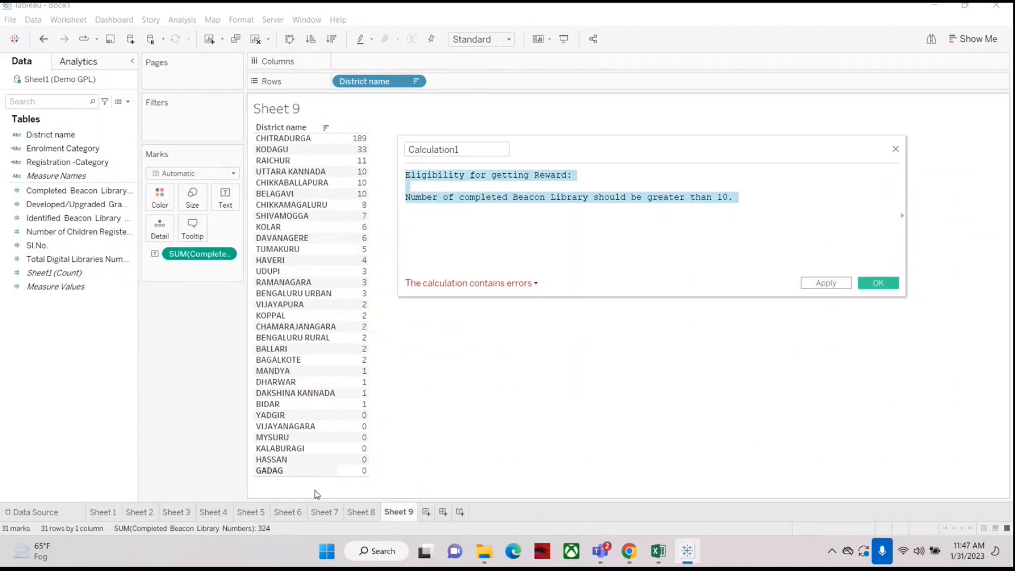
{"action": "left_click", "coordinate": [377, 552]}
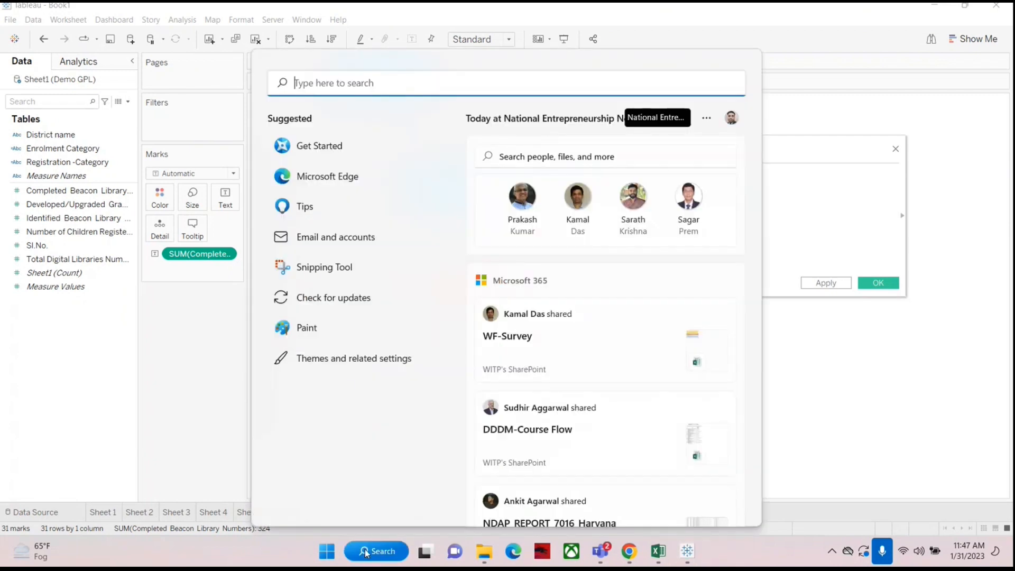
{"action": "type", "text": "no"}
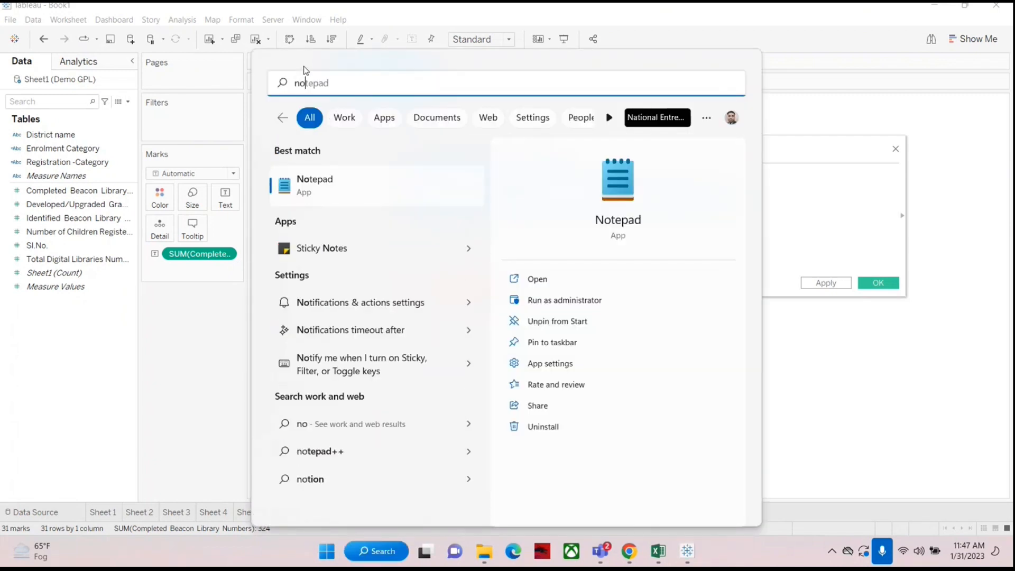
{"action": "type", "text": "t"}
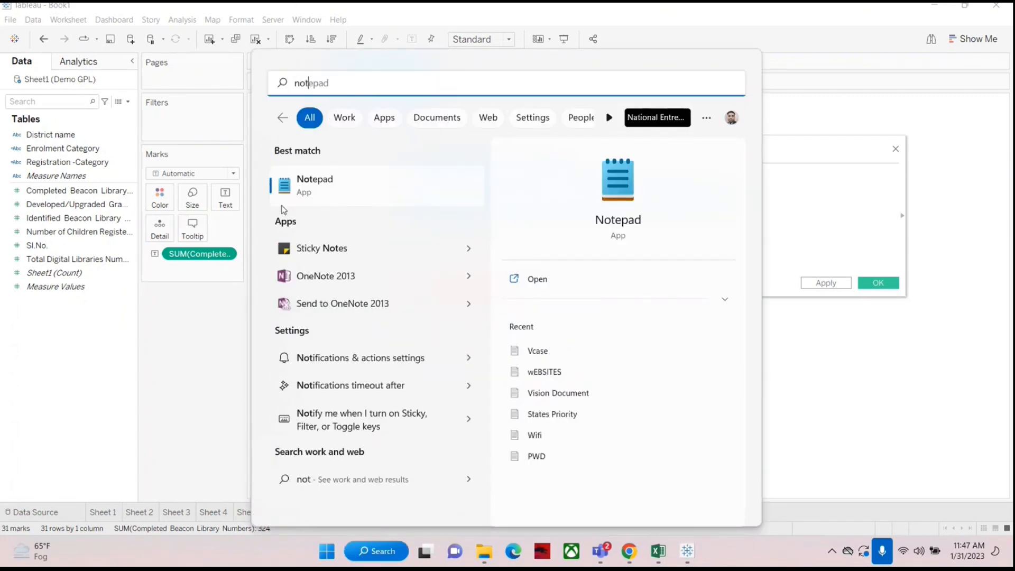
{"action": "left_click", "coordinate": [322, 185]}
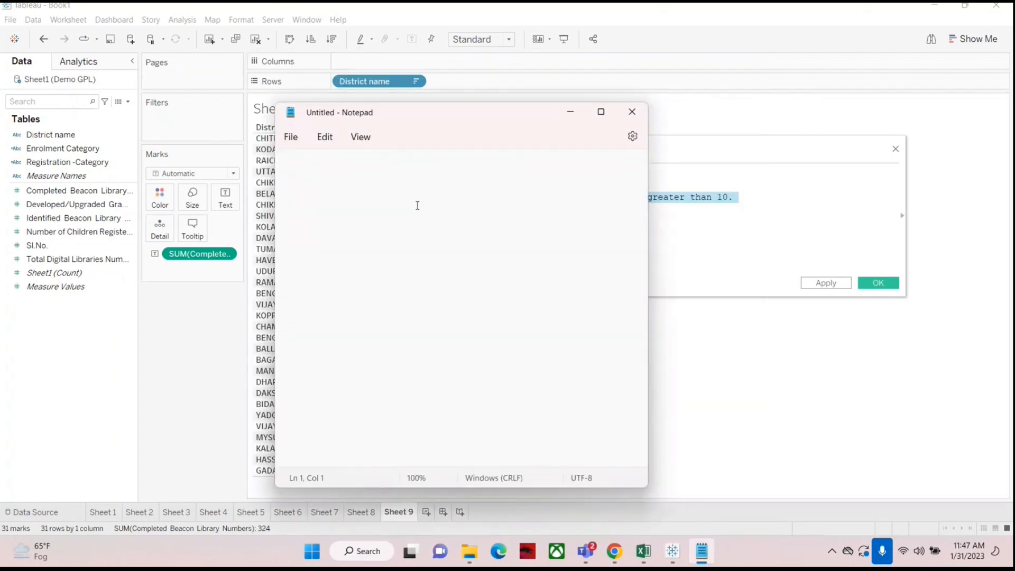
{"action": "key", "text": "ctrl+v"}
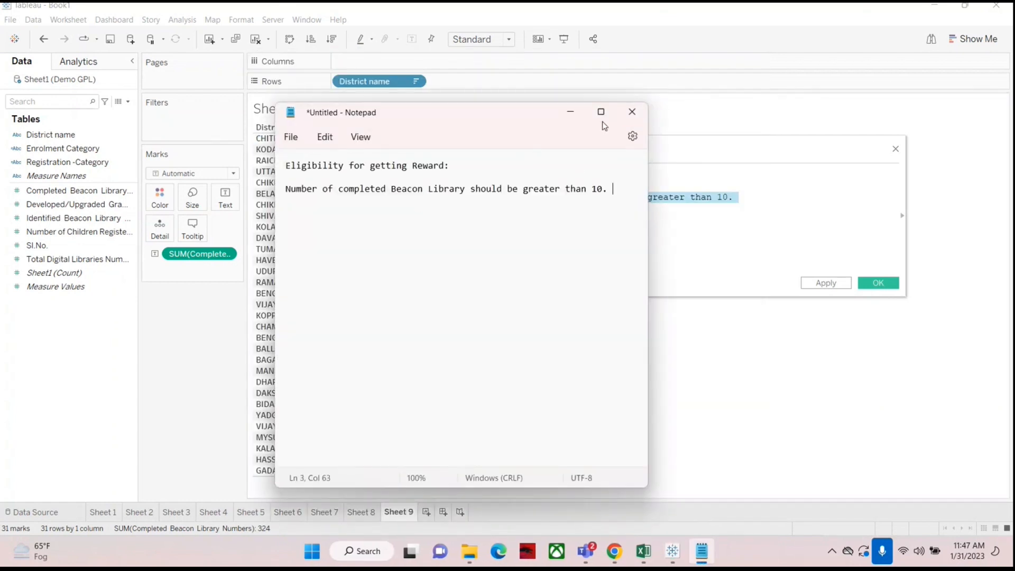
{"action": "left_click", "coordinate": [571, 113]}
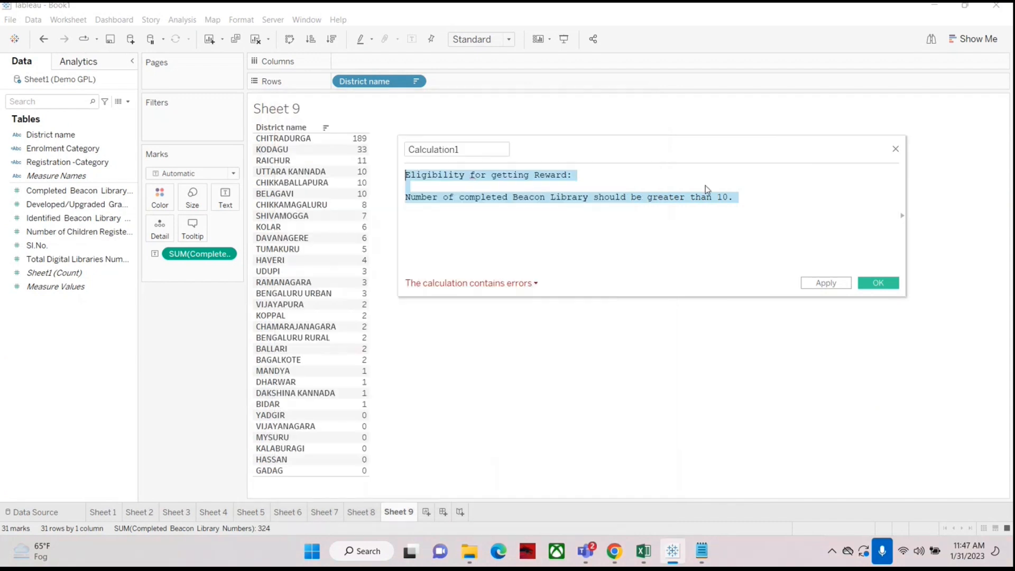
{"action": "left_click", "coordinate": [896, 150]}
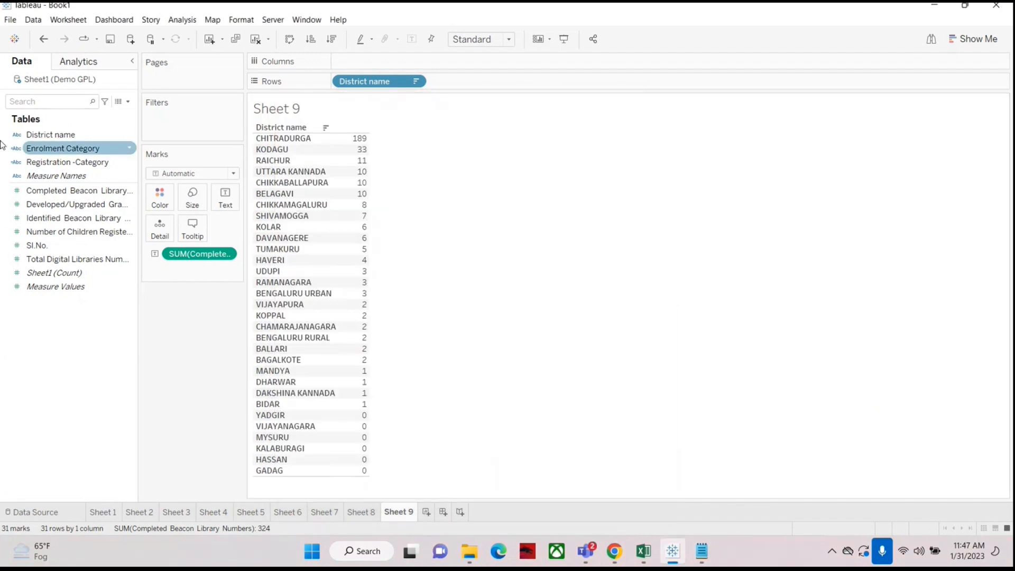
Step: Create a new calculated field named 'Eligibility for Reward'
{"action": "left_click", "coordinate": [128, 102]}
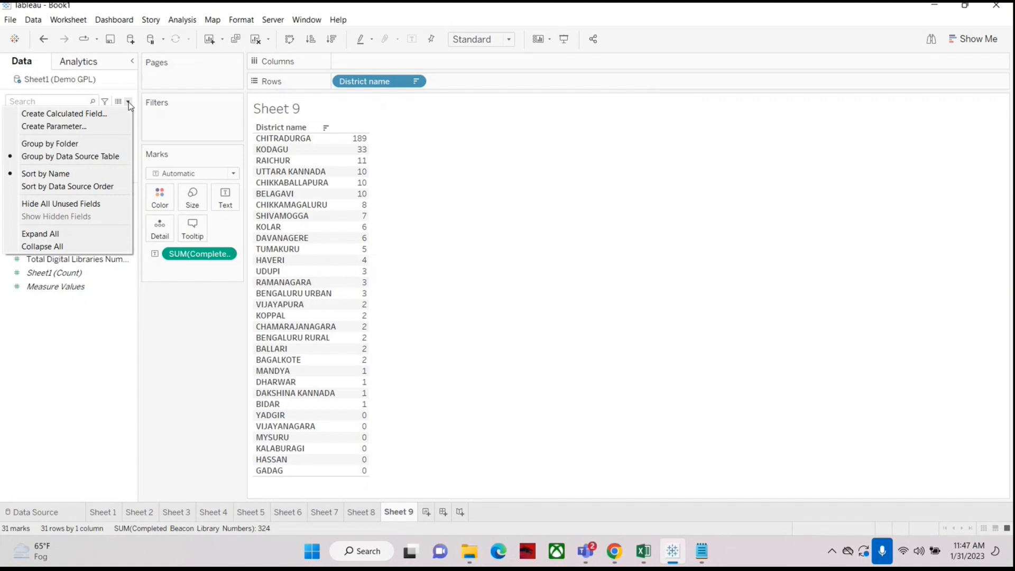
{"action": "left_click", "coordinate": [61, 116]}
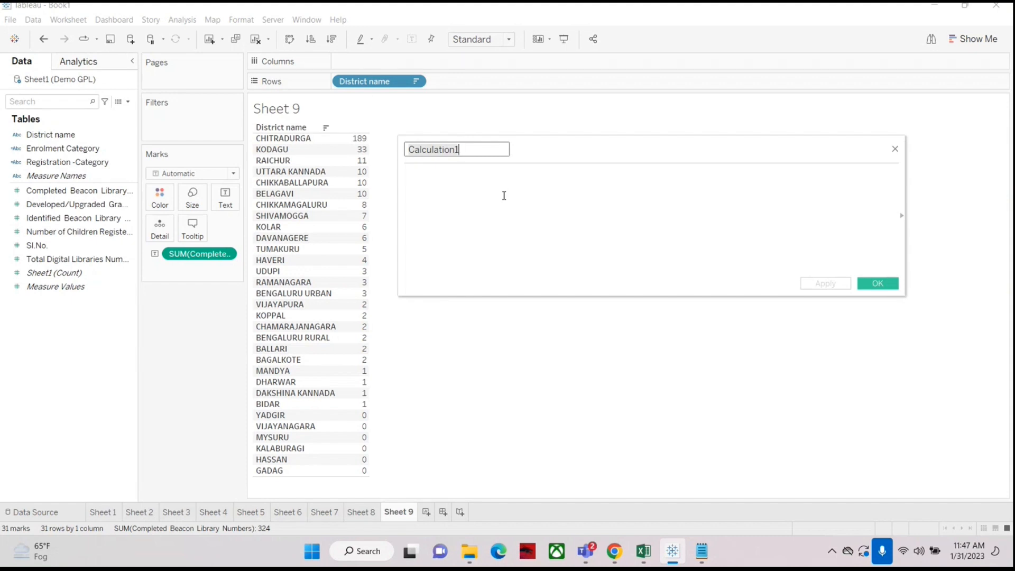
{"action": "type", "text": "Elig"}
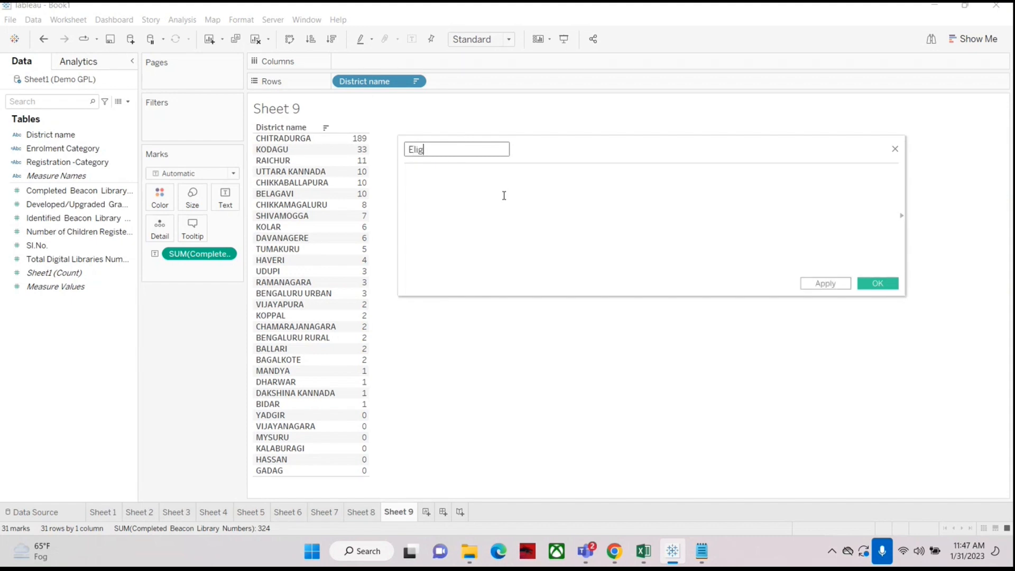
{"action": "type", "text": "b"}
{"action": "type", "text": "f"}
{"action": "key", "text": "BackSpace"}
{"action": "key", "text": "BackSpace"}
{"action": "key", "text": "BackSpace"}
{"action": "key", "text": "BackSpace"}
{"action": "key", "text": "BackSpace"}
{"action": "type", "text": "ity for Reward"}
{"action": "left_click", "coordinate": [504, 196]}
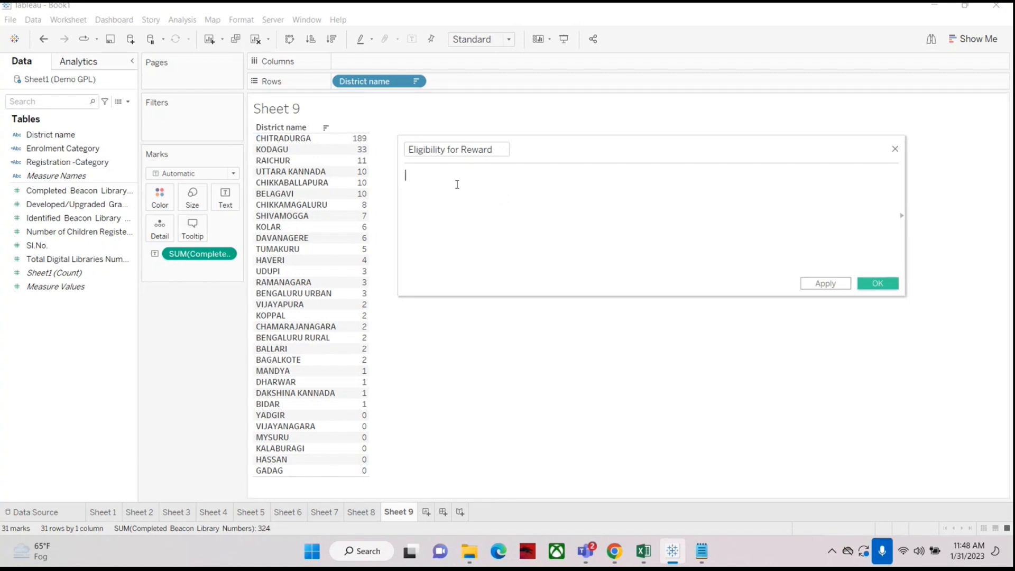
Step: Start the formula with if [Completed Beacon Library Numbers]>10 then
{"action": "type", "text": "if"}
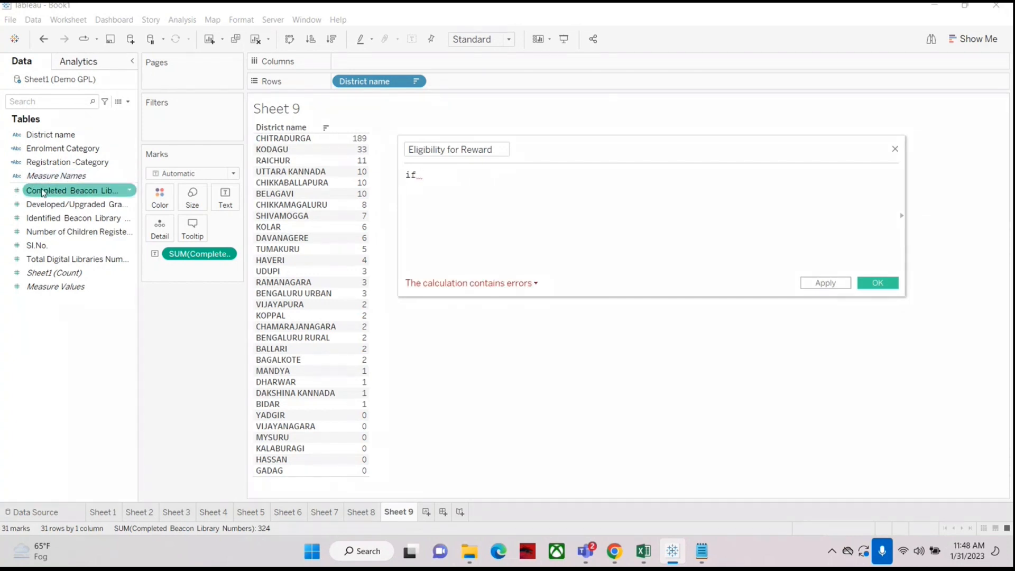
{"action": "left_click_drag", "start_coordinate": [69, 191], "coordinate": [474, 185]}
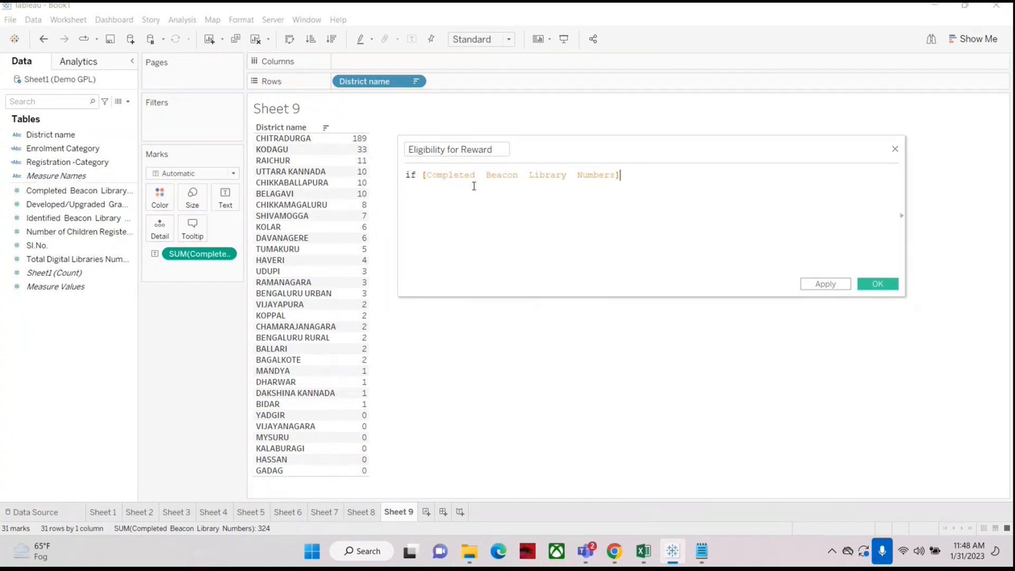
{"action": "type", "text": ">10"}
{"action": "key", "text": "Left"}
{"action": "key", "text": "Left"}
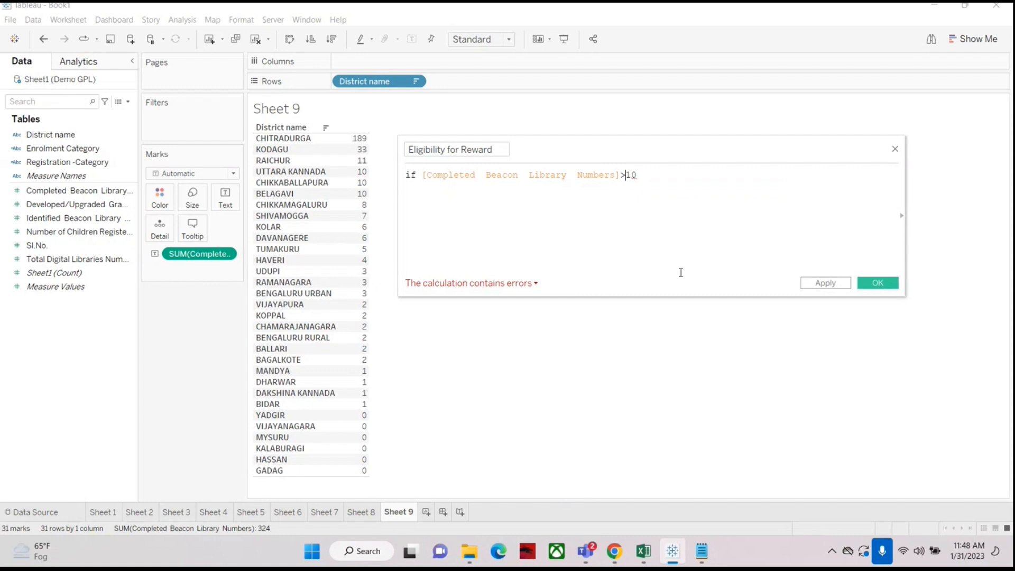
{"action": "type", "text": "th"}
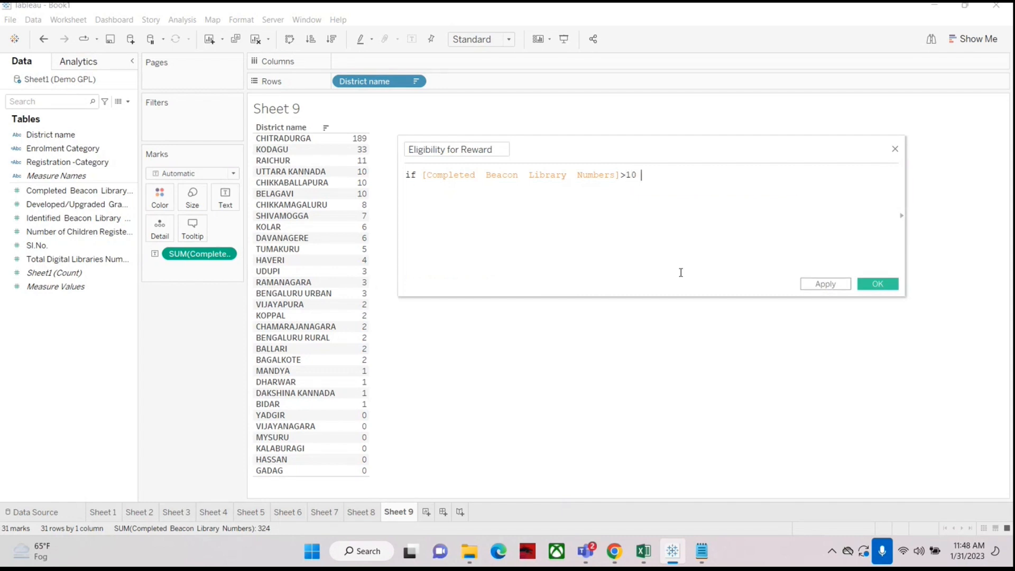
{"action": "type", "text": "en"}
Step: Complete the formula to return "Eligible", ELSE "Not Eligible", and close it with end
{"action": "key", "text": "Return"}
{"action": "type", "text": "\""}
{"action": "type", "text": "Eligib"}
{"action": "type", "text": "le fo"}
{"action": "key", "text": "BackSpace"}
{"action": "key", "text": "BackSpace"}
{"action": "key", "text": "BackSpace"}
{"action": "type", "text": "\""}
{"action": "key", "text": "Return"}
{"action": "type", "text": "else"}
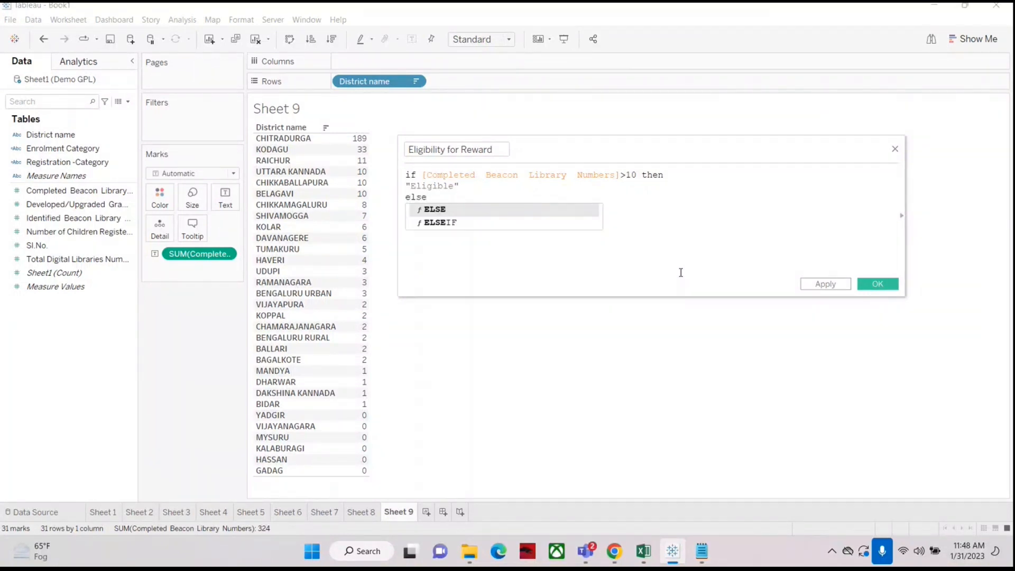
{"action": "key", "text": "Return"}
{"action": "key", "text": "Return"}
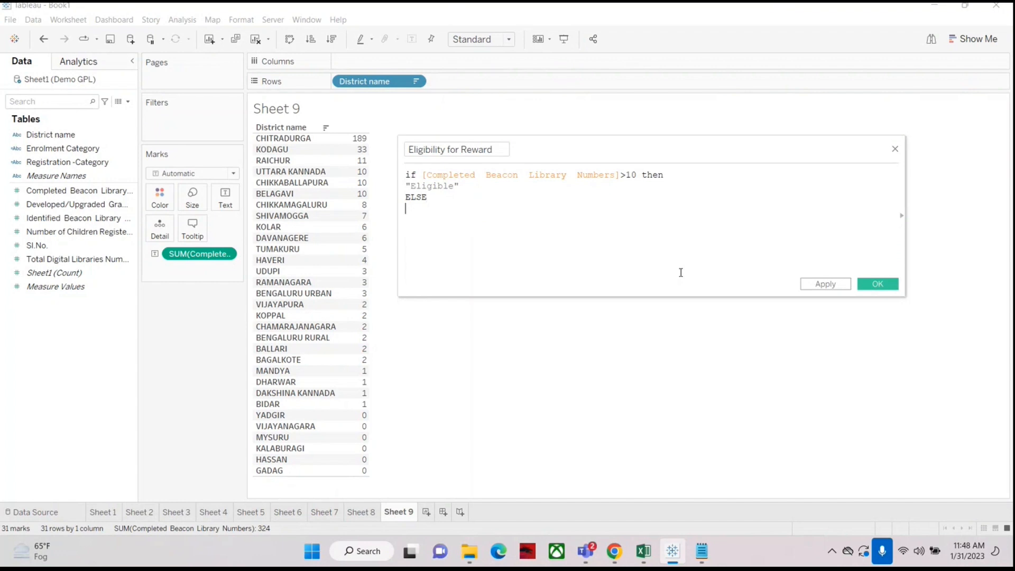
{"action": "type", "text": "\"Not Eligible\""}
{"action": "key", "text": "Return"}
{"action": "type", "text": "end"}
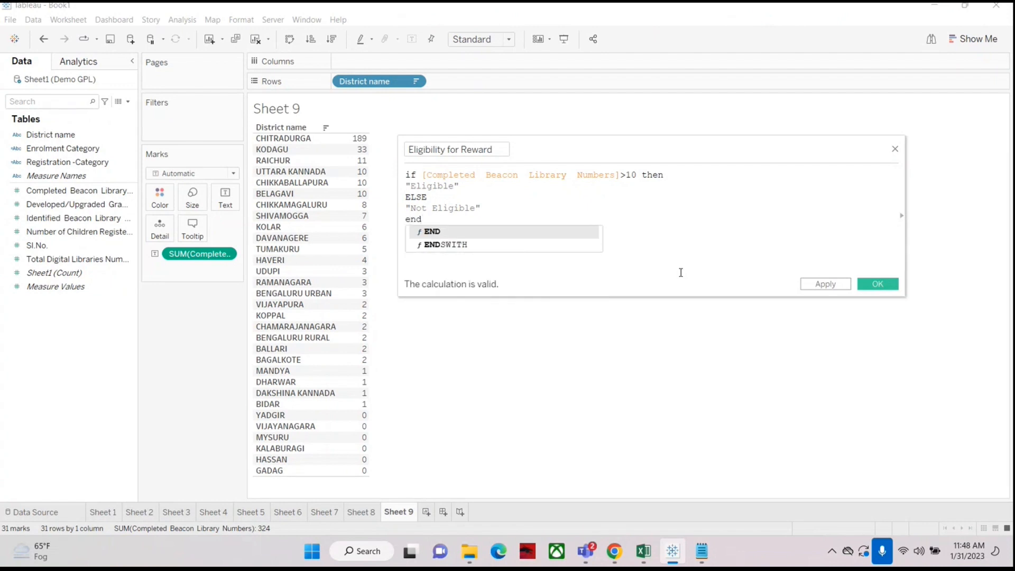
{"action": "left_click", "coordinate": [691, 219]}
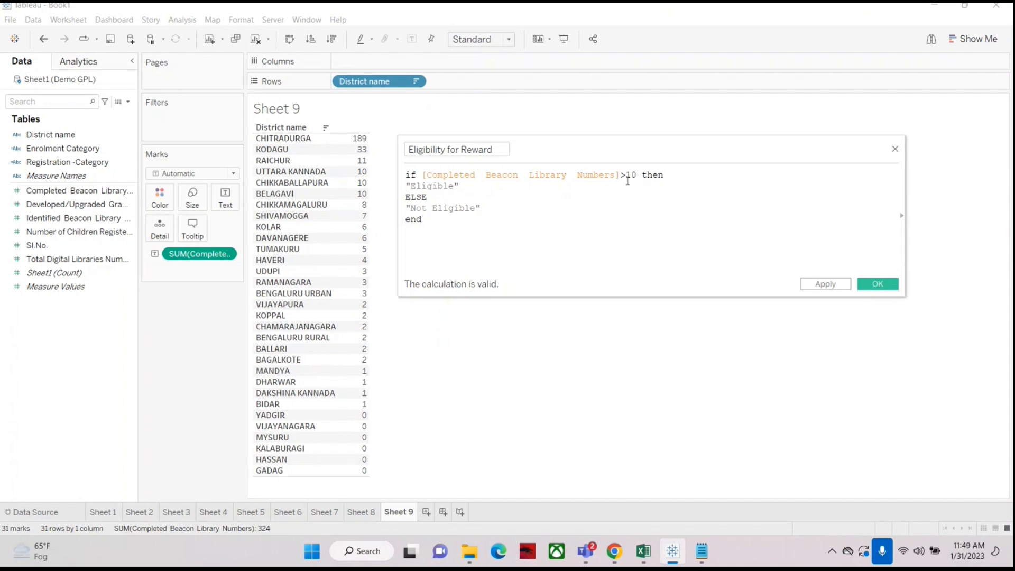
Step: Save the Eligibility for Reward calculated field
{"action": "double_click", "coordinate": [433, 186]}
{"action": "left_click", "coordinate": [410, 204]}
{"action": "left_click", "coordinate": [507, 208]}
{"action": "left_click", "coordinate": [877, 283]}
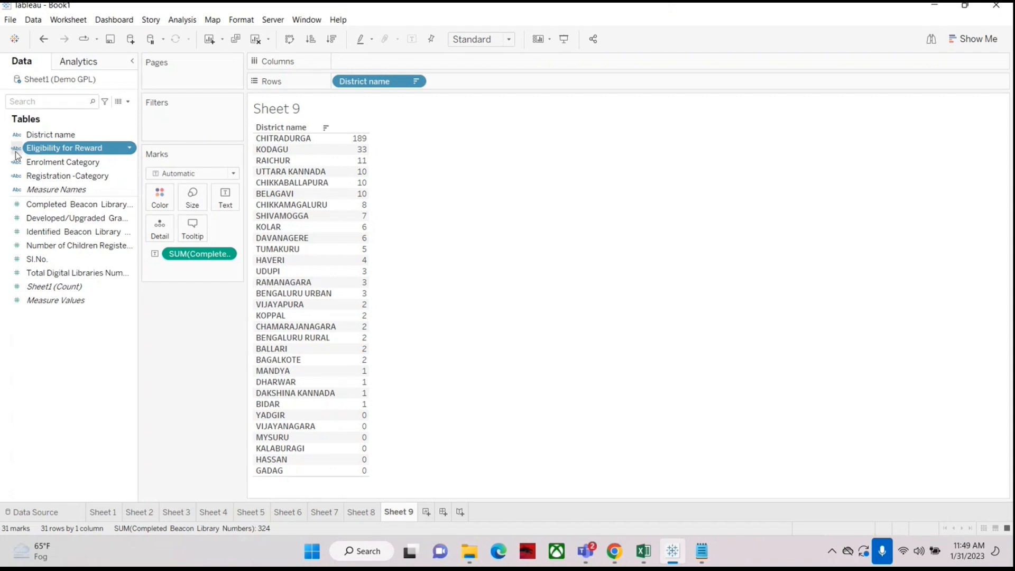
Step: Add Eligibility for Reward to Rows and move it before District name to group districts by eligibility
{"action": "left_click_drag", "start_coordinate": [18, 156], "coordinate": [455, 83]}
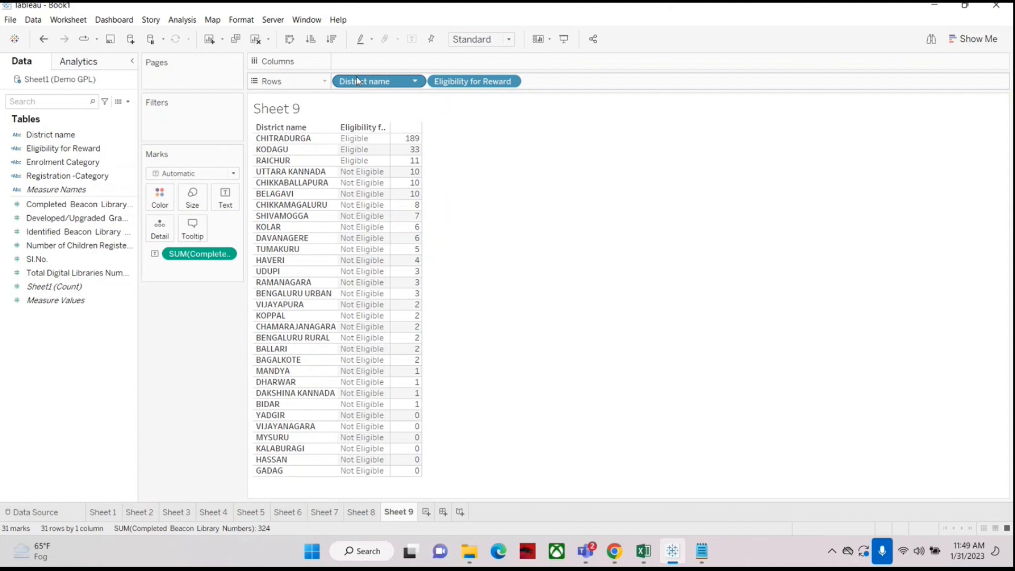
{"action": "left_click_drag", "start_coordinate": [356, 77], "coordinate": [565, 86]}
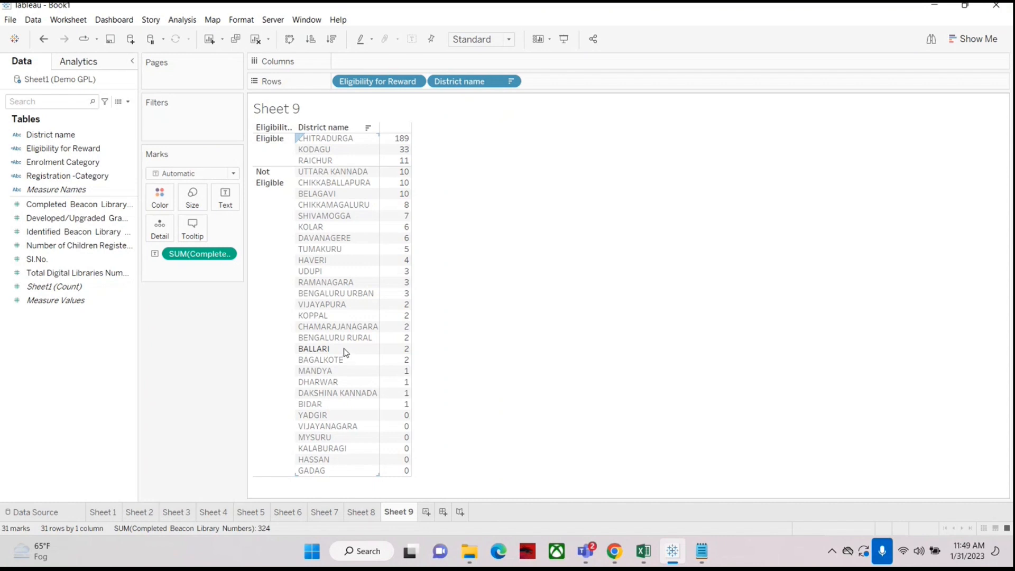
Step: Edit the Eligibility for Reward formula so the condition becomes >=10 and save it
{"action": "right_click", "coordinate": [47, 152]}
{"action": "left_click", "coordinate": [85, 218]}
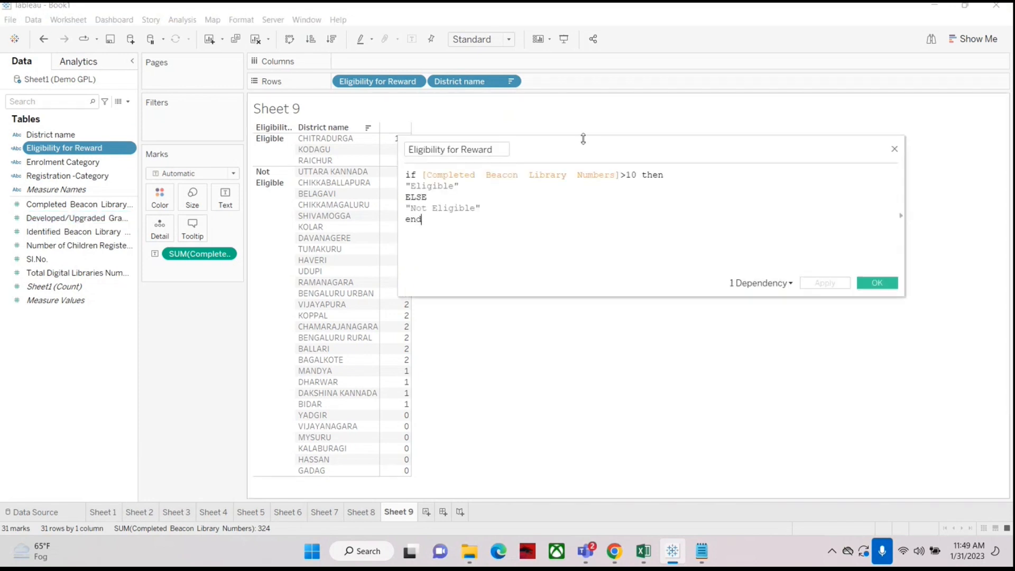
{"action": "left_click_drag", "start_coordinate": [582, 141], "coordinate": [704, 148]}
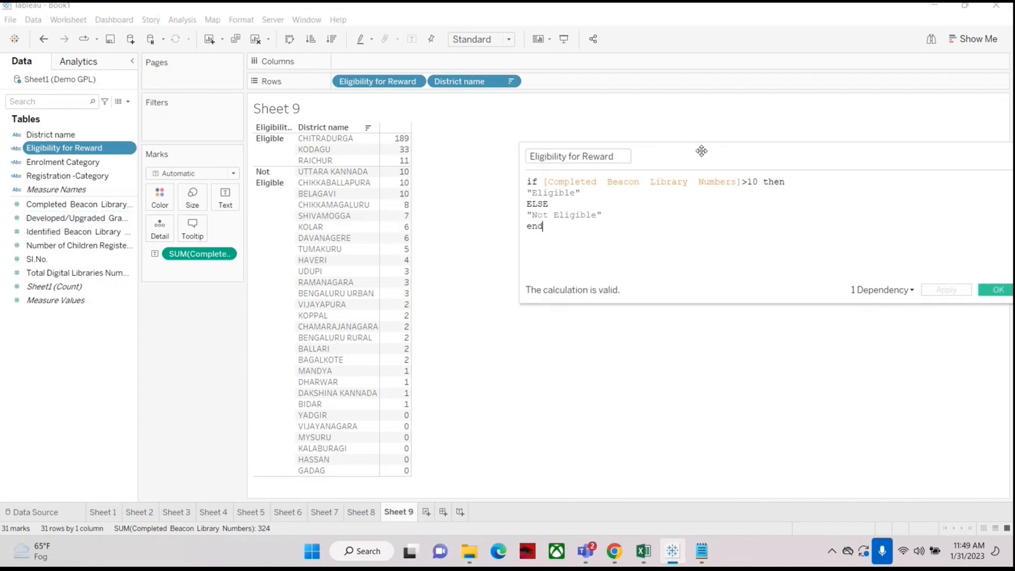
{"action": "left_click", "coordinate": [747, 183]}
{"action": "type", "text": "="}
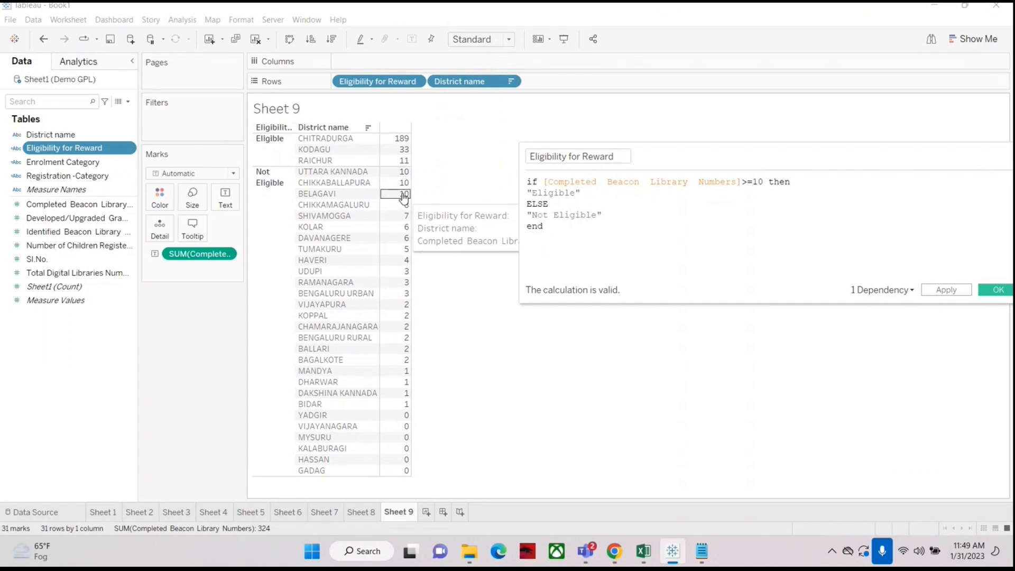
{"action": "mouse_move", "coordinate": [403, 199]}
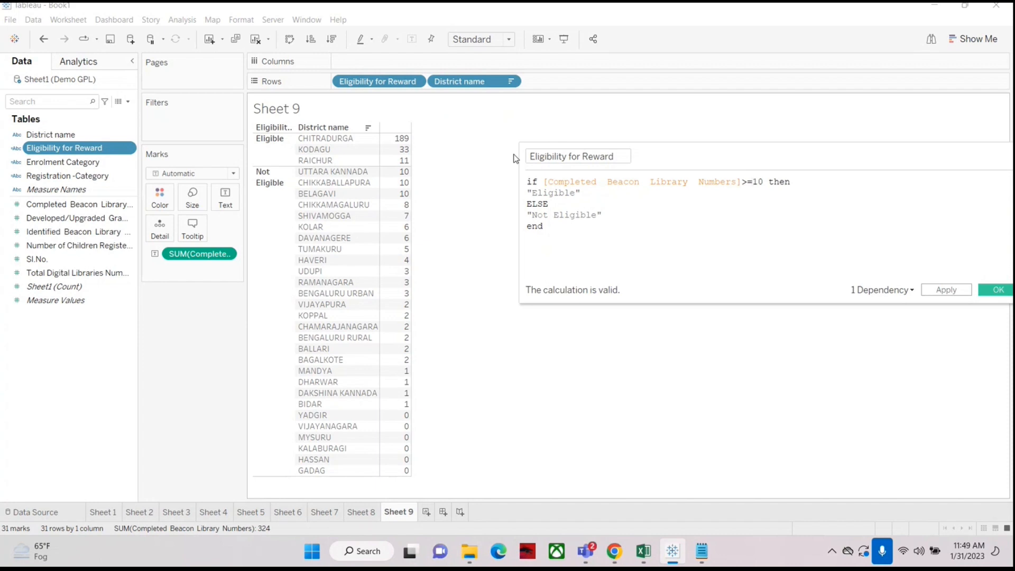
{"action": "key", "text": "BackSpace"}
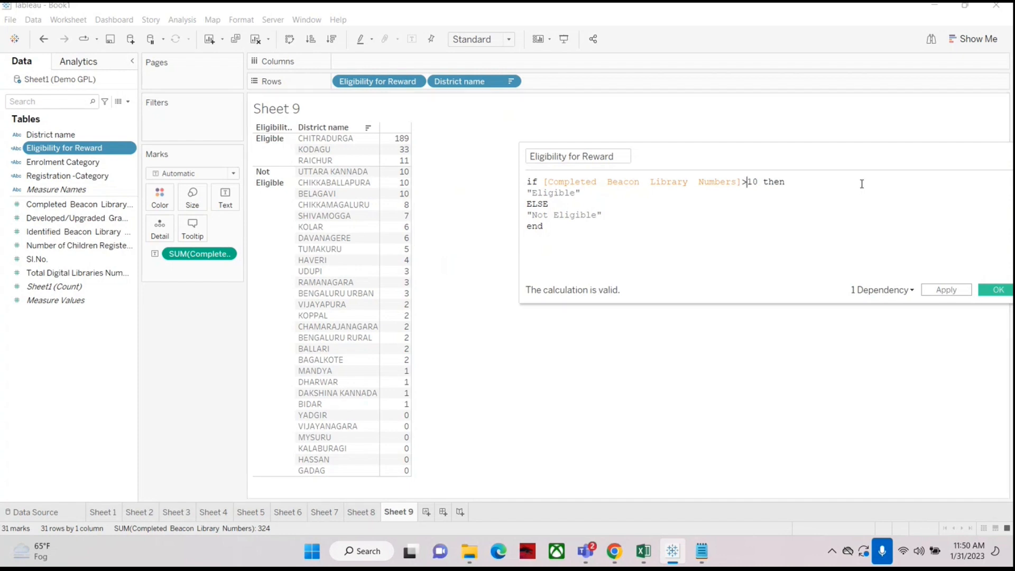
{"action": "type", "text": "="}
{"action": "left_click", "coordinate": [992, 293]}
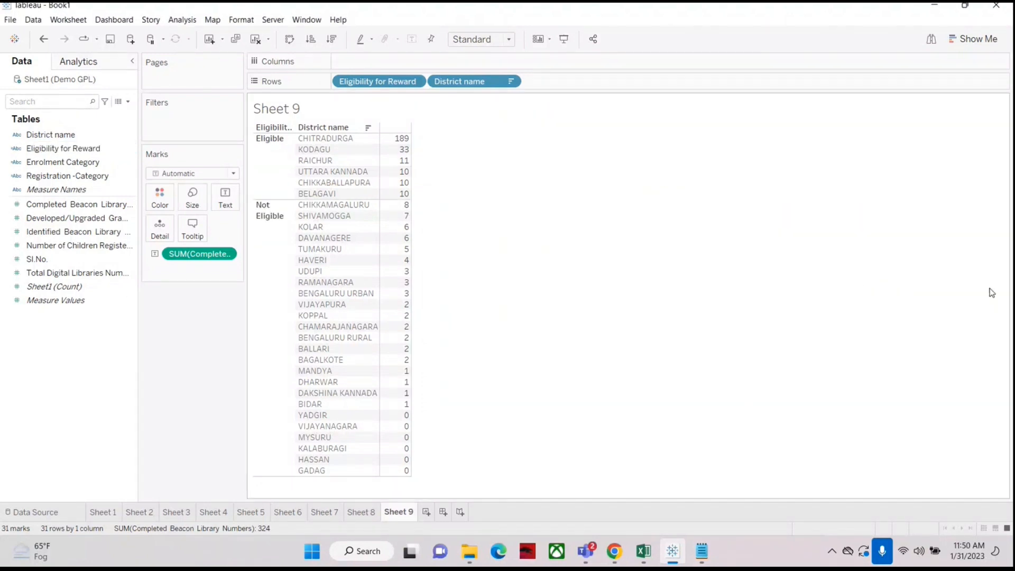
Step: Edit Eligibility for Reward again, change the condition back to >10, and save the calculation
{"action": "mouse_move", "coordinate": [401, 177]}
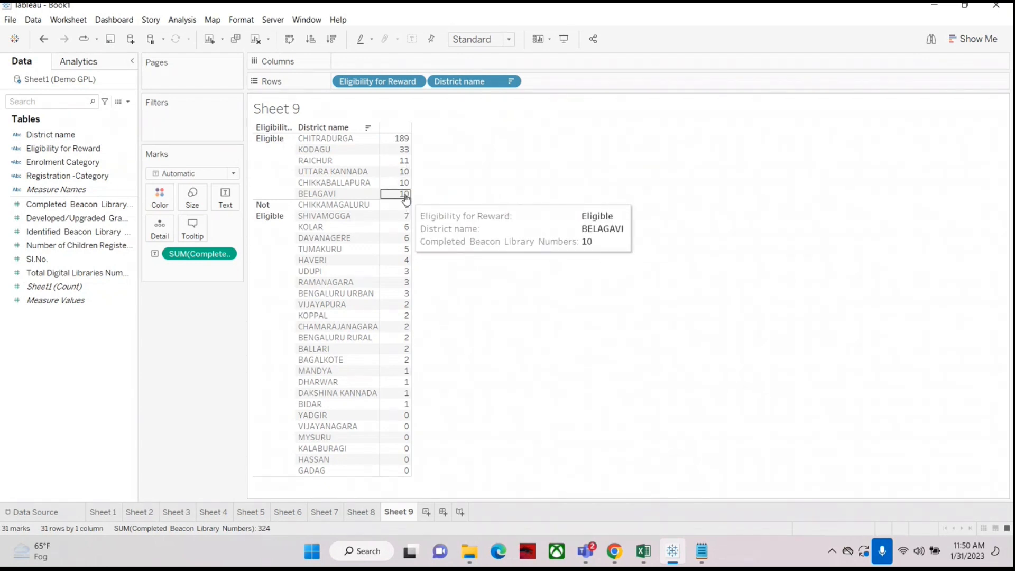
{"action": "right_click", "coordinate": [46, 150]}
{"action": "left_click", "coordinate": [90, 220]}
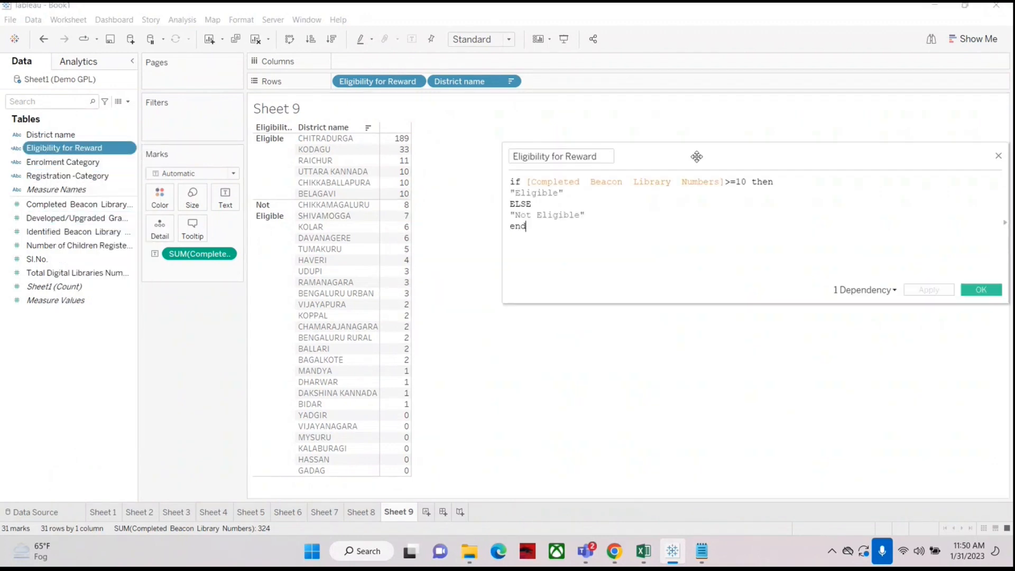
{"action": "left_click_drag", "start_coordinate": [696, 156], "coordinate": [666, 155]}
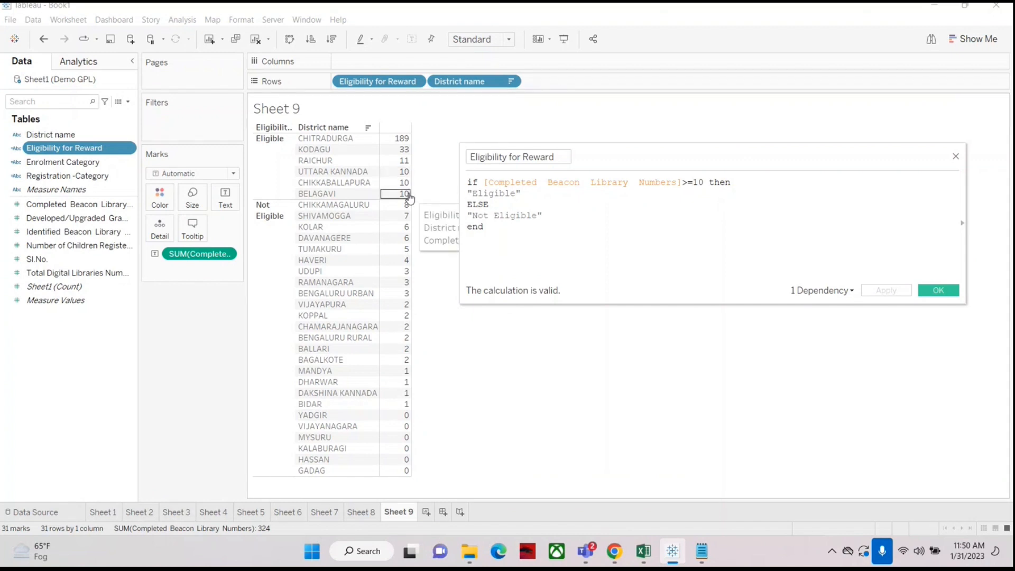
{"action": "key", "text": "BackSpace"}
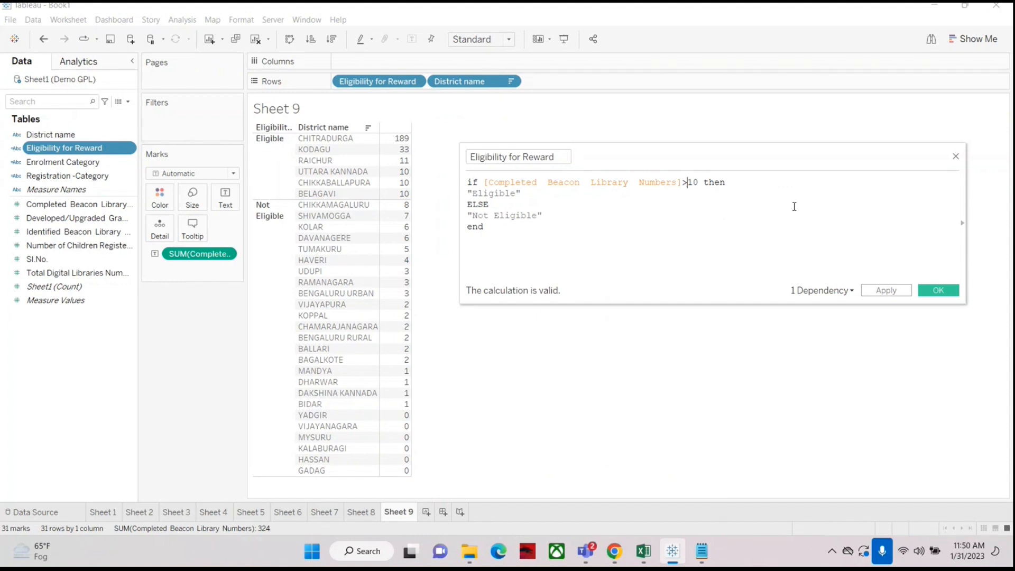
{"action": "left_click", "coordinate": [929, 293]}
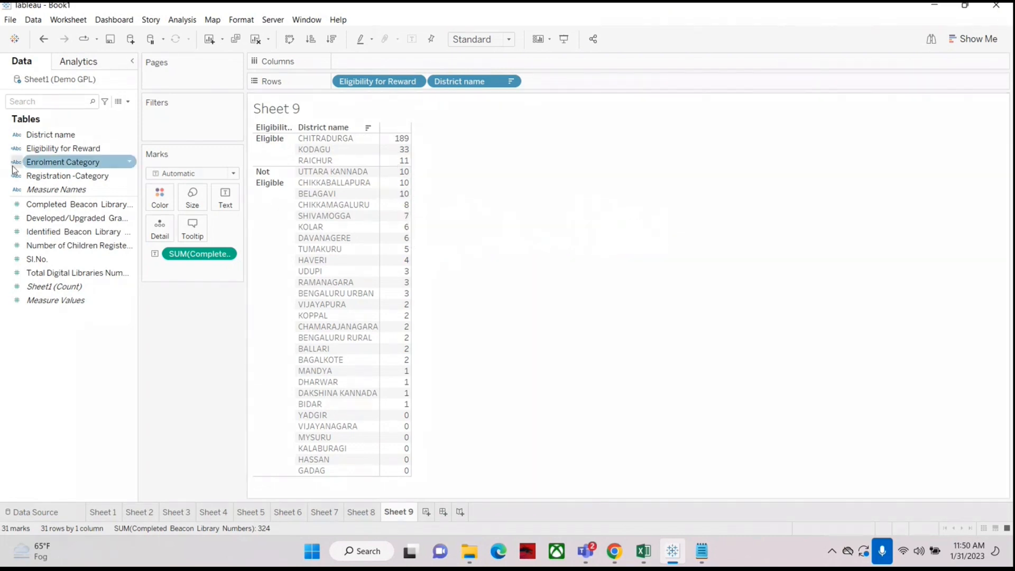
{"action": "right_click", "coordinate": [51, 149]}
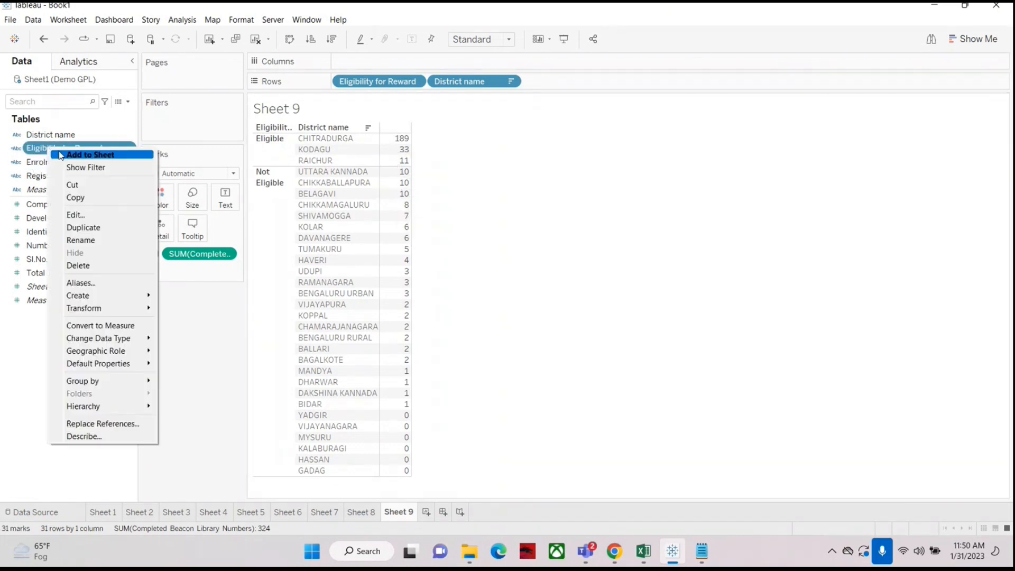
{"action": "left_click", "coordinate": [86, 217]}
{"action": "left_click_drag", "start_coordinate": [676, 152], "coordinate": [678, 142]}
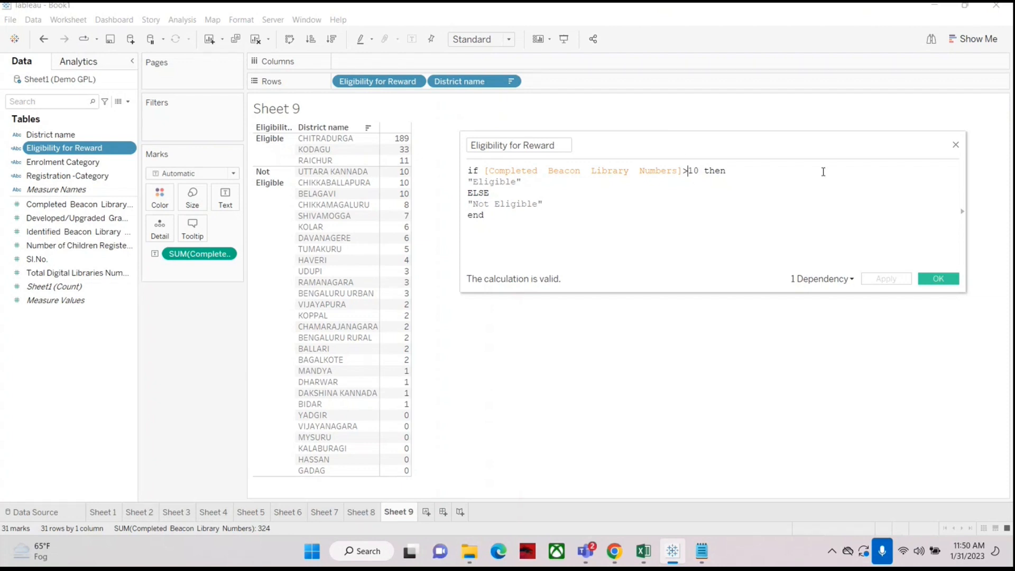
{"action": "type", "text": "="}
{"action": "left_click", "coordinate": [956, 145]}
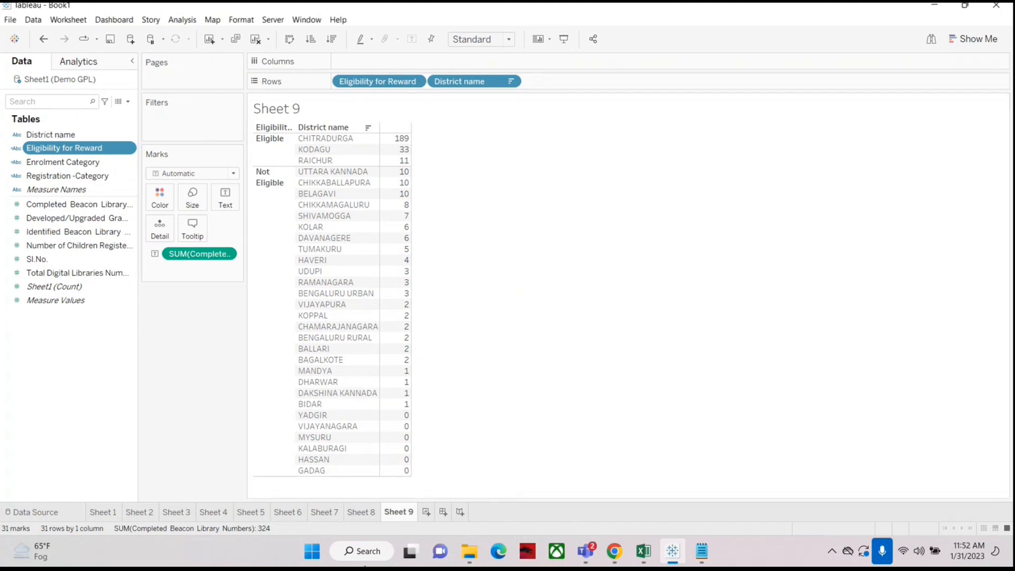
Step: Create Sheet 10 showing District name rows with Completed Beacon Library Numbers, coloured by Eligibility for Reward
{"action": "left_click", "coordinate": [426, 512]}
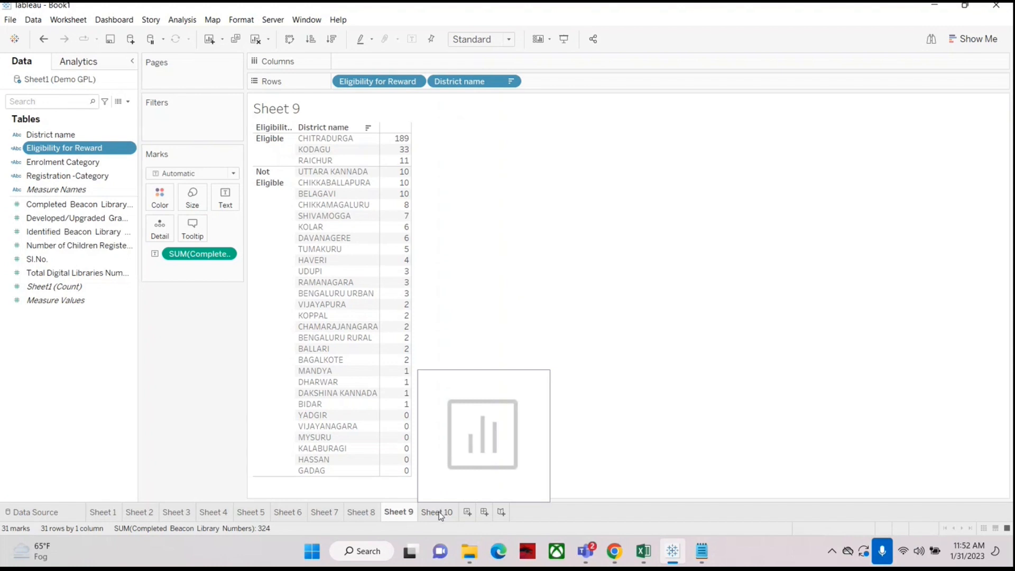
{"action": "left_click", "coordinate": [441, 514]}
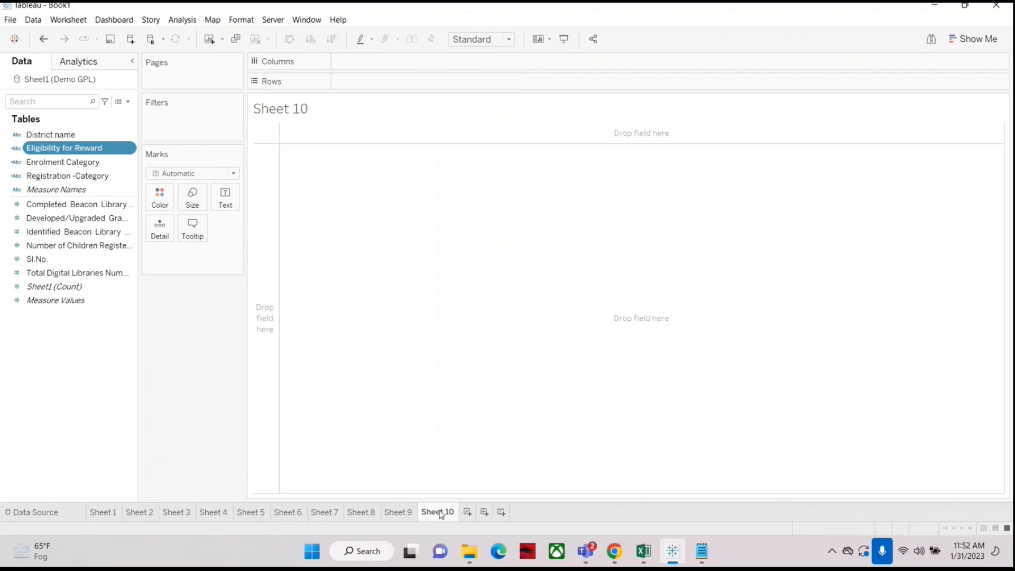
{"action": "left_click_drag", "start_coordinate": [51, 134], "coordinate": [360, 83]}
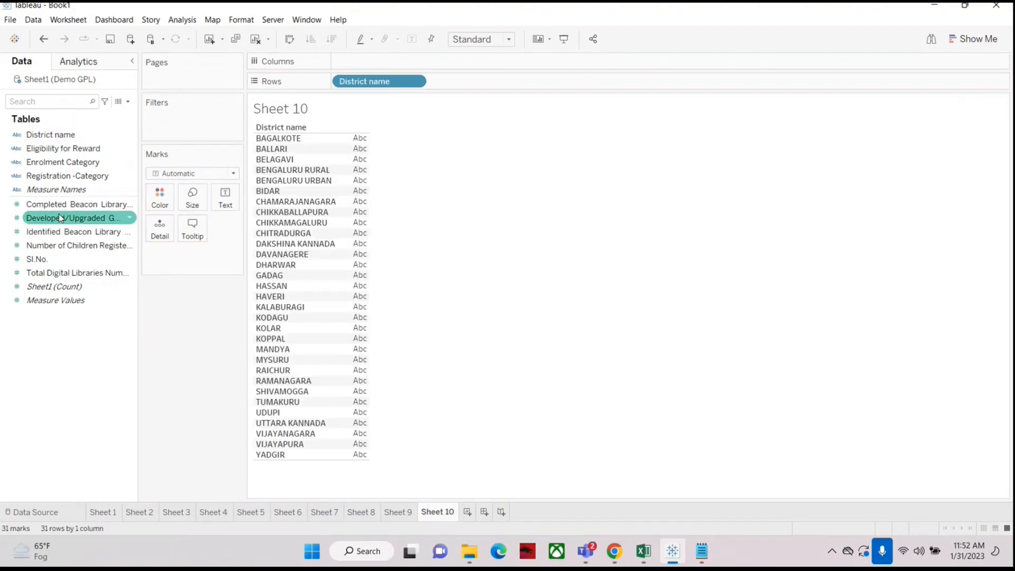
{"action": "left_click_drag", "start_coordinate": [59, 207], "coordinate": [222, 198]}
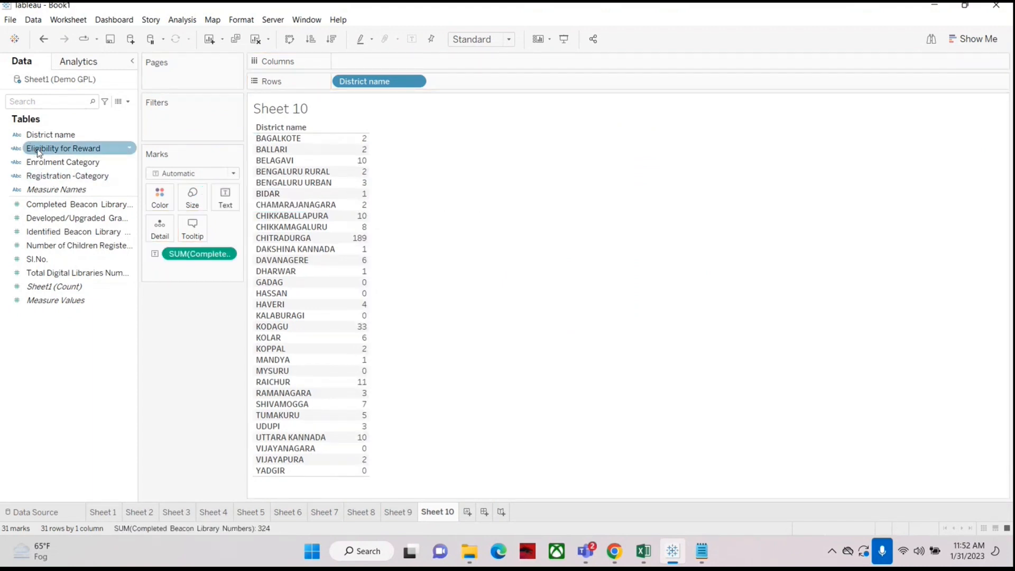
{"action": "left_click_drag", "start_coordinate": [38, 153], "coordinate": [155, 196]}
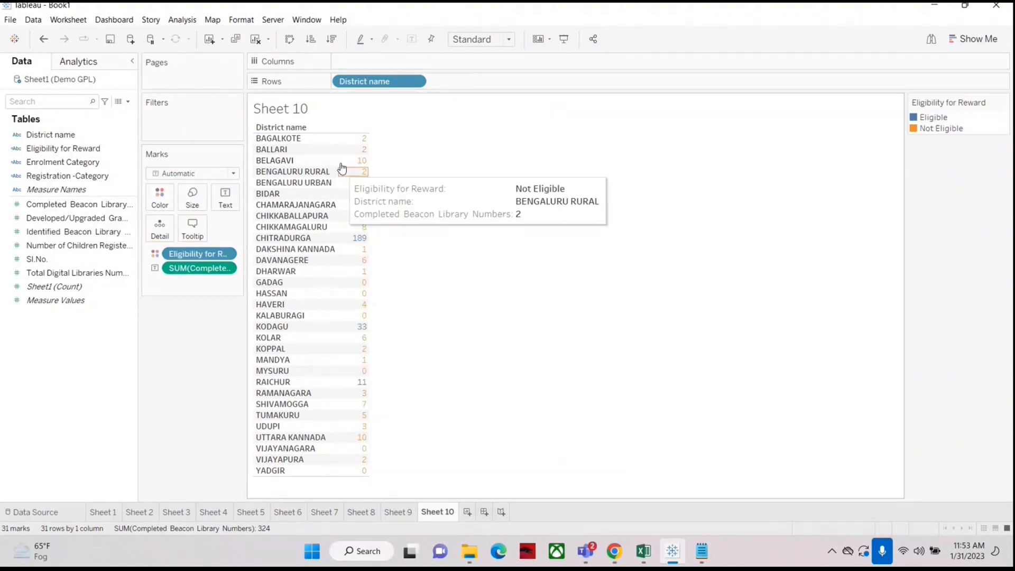
Step: Convert the Sheet 10 view into a horizontal bar chart with Show Me
{"action": "left_click", "coordinate": [973, 38]}
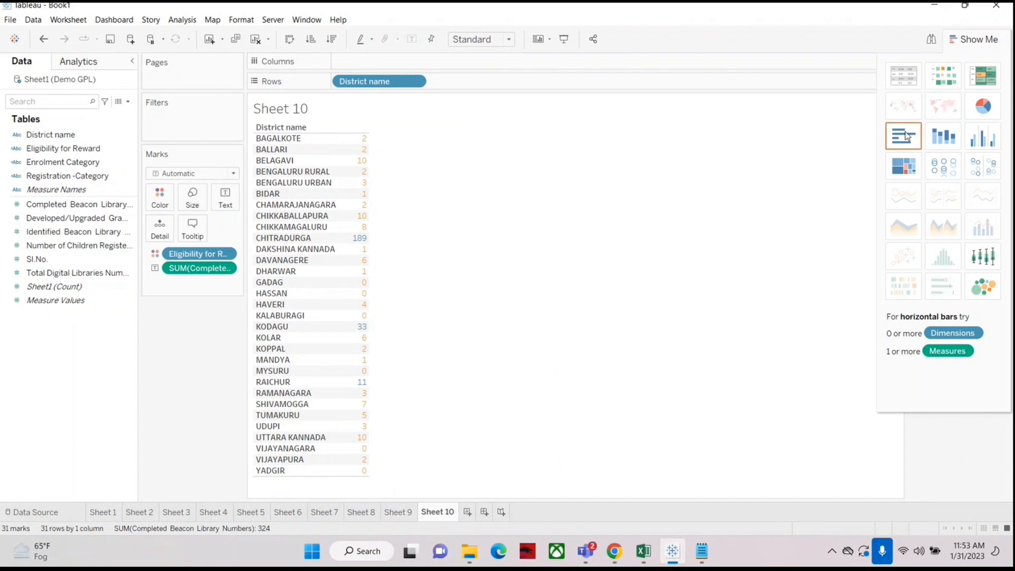
{"action": "left_click", "coordinate": [904, 136]}
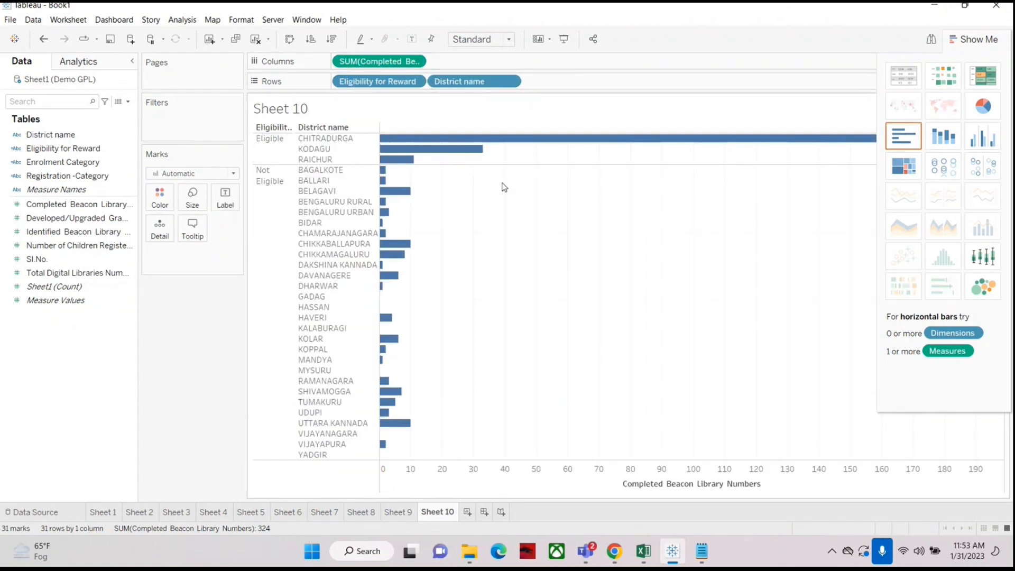
{"action": "left_click", "coordinate": [954, 39]}
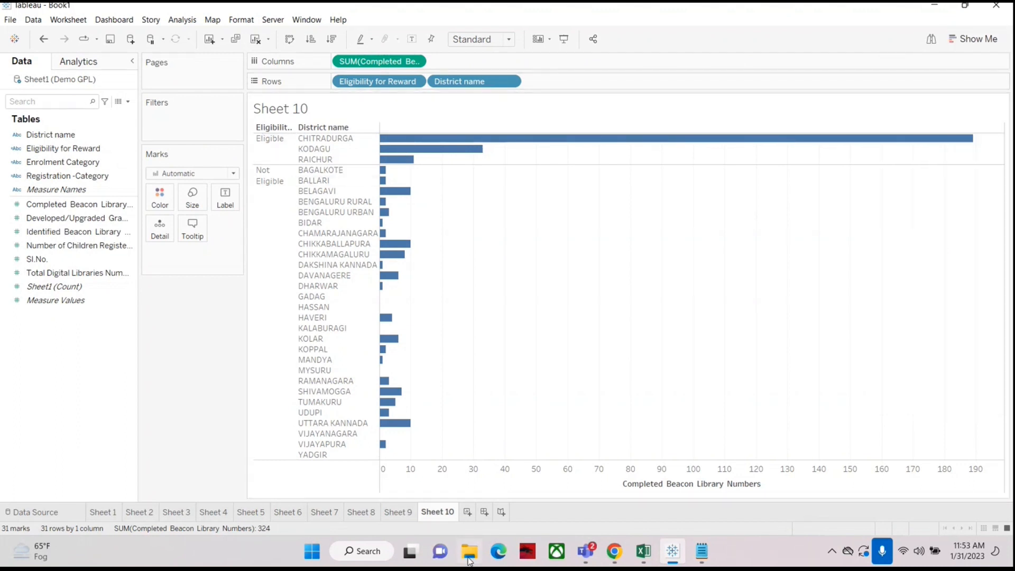
Step: Build Sheet 11 as a bar chart of Completed Beacon Library Numbers by District name, sorted descending
{"action": "left_click", "coordinate": [468, 512]}
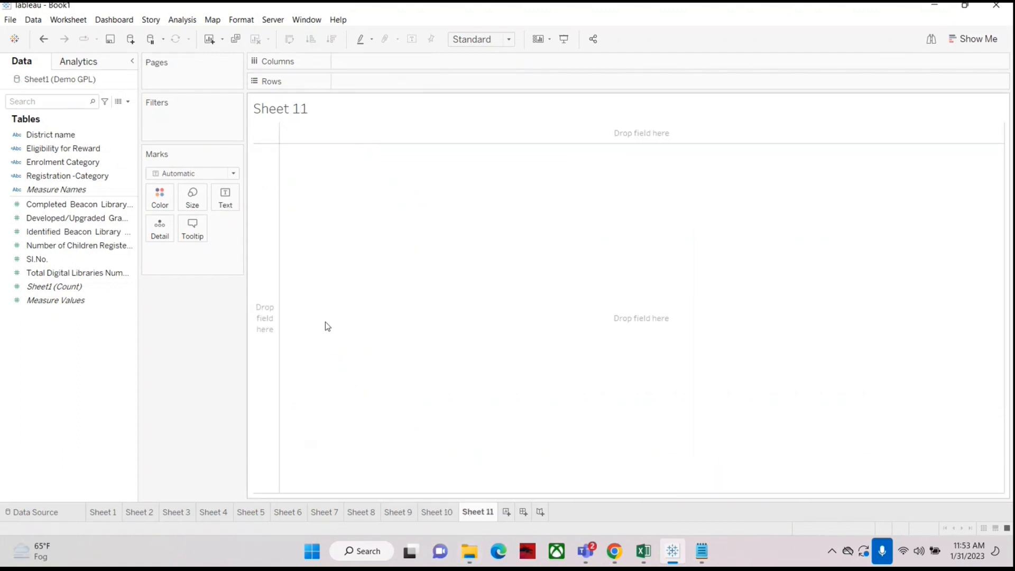
{"action": "left_click_drag", "start_coordinate": [51, 134], "coordinate": [390, 84]}
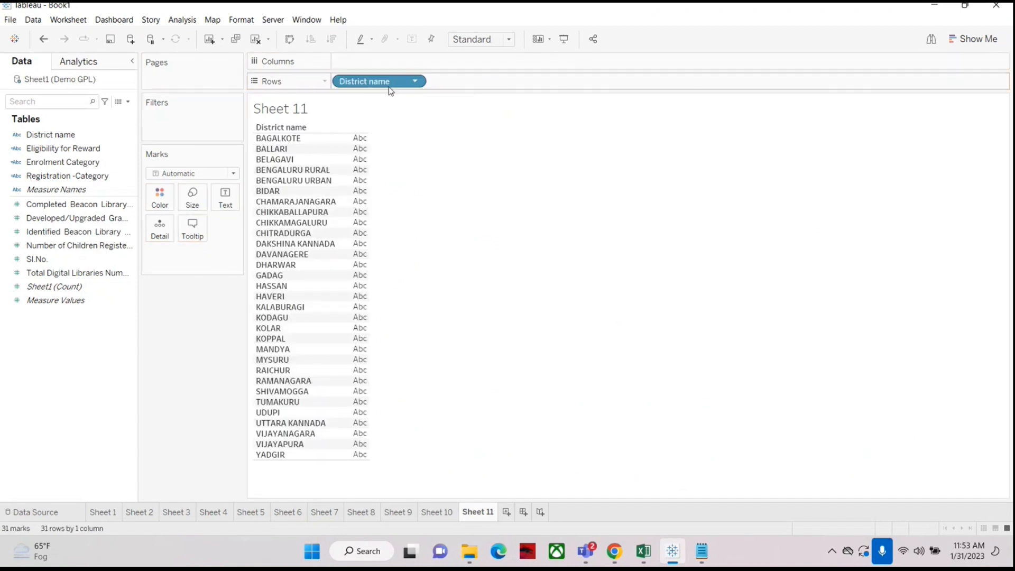
{"action": "left_click", "coordinate": [87, 219]}
{"action": "left_click", "coordinate": [49, 207]}
{"action": "left_click_drag", "start_coordinate": [49, 206], "coordinate": [418, 61]}
{"action": "left_click", "coordinate": [332, 41]}
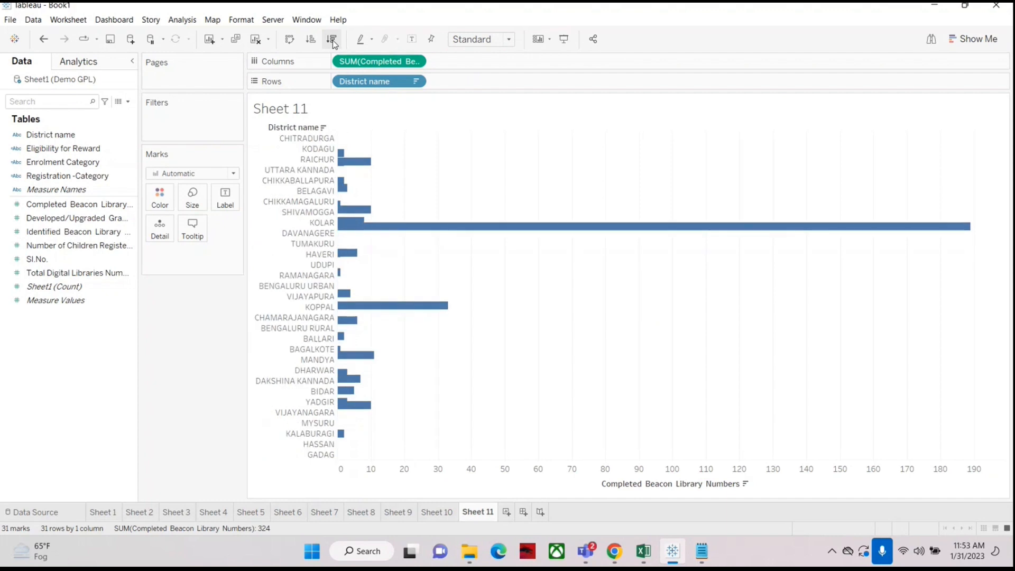
Step: Colour the Sheet 11 bars by Eligibility for Reward
{"action": "left_click", "coordinate": [52, 149]}
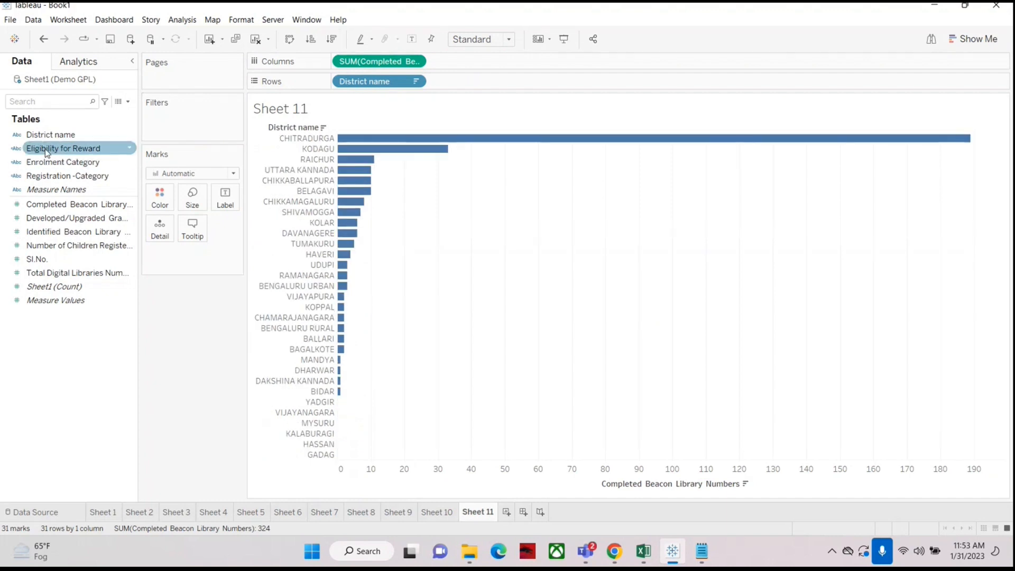
{"action": "left_click_drag", "start_coordinate": [52, 149], "coordinate": [162, 200]}
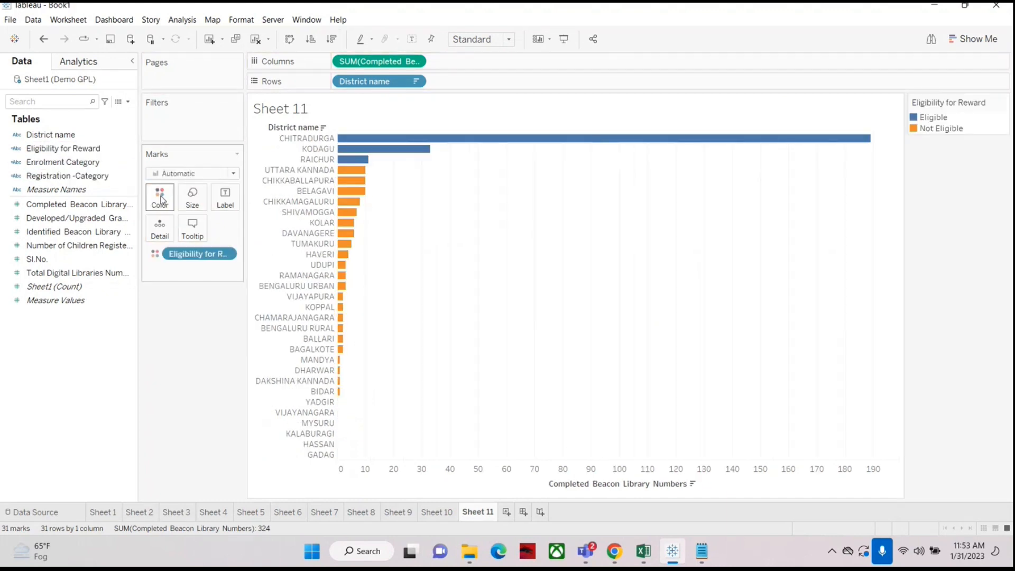
{"action": "mouse_move", "coordinate": [345, 163]}
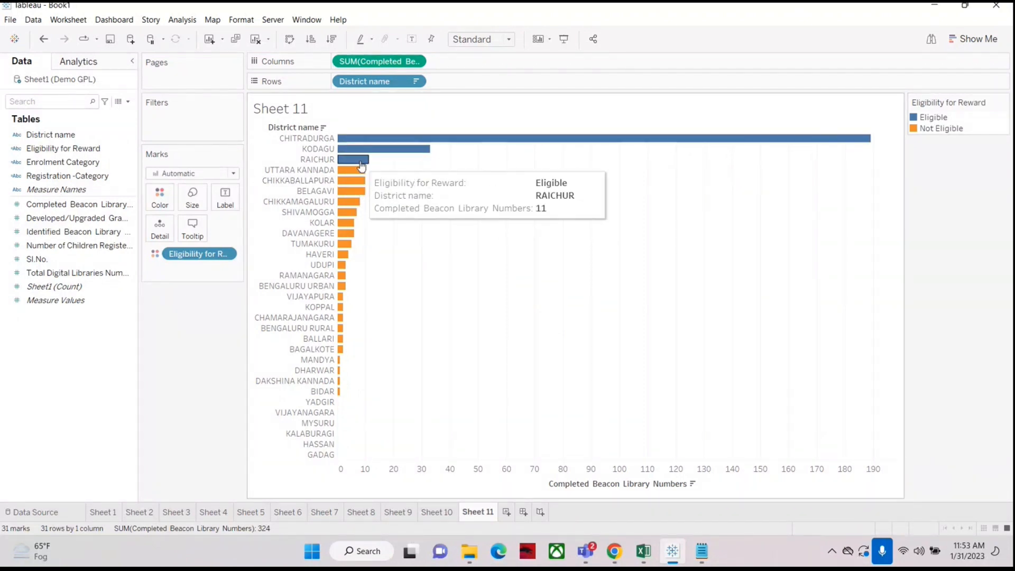
{"action": "mouse_move", "coordinate": [343, 207]}
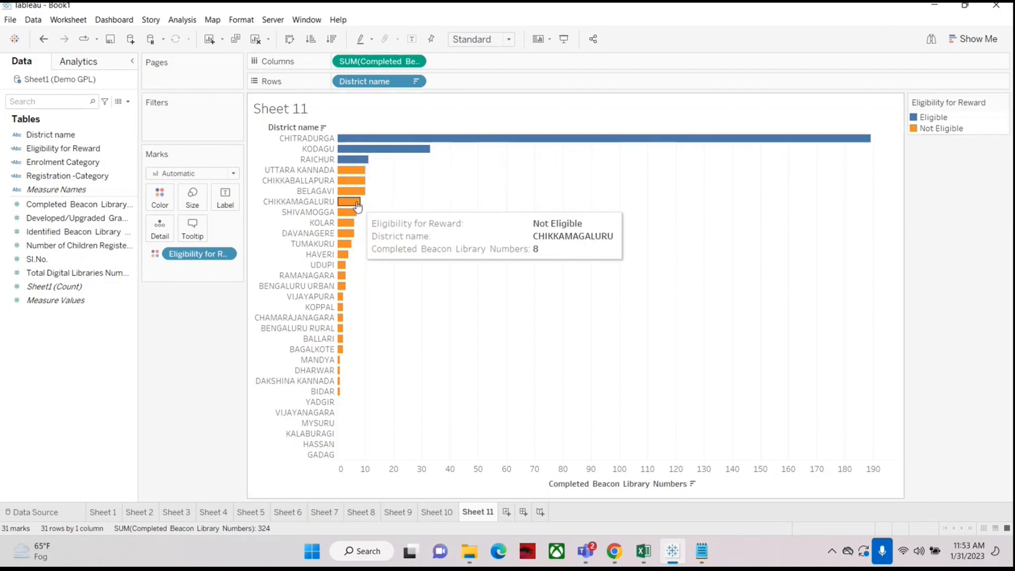
Step: Switch between Sheets 10, 9 and 11 to compare the eligibility views
{"action": "left_click", "coordinate": [566, 36]}
{"action": "key", "text": "Escape"}
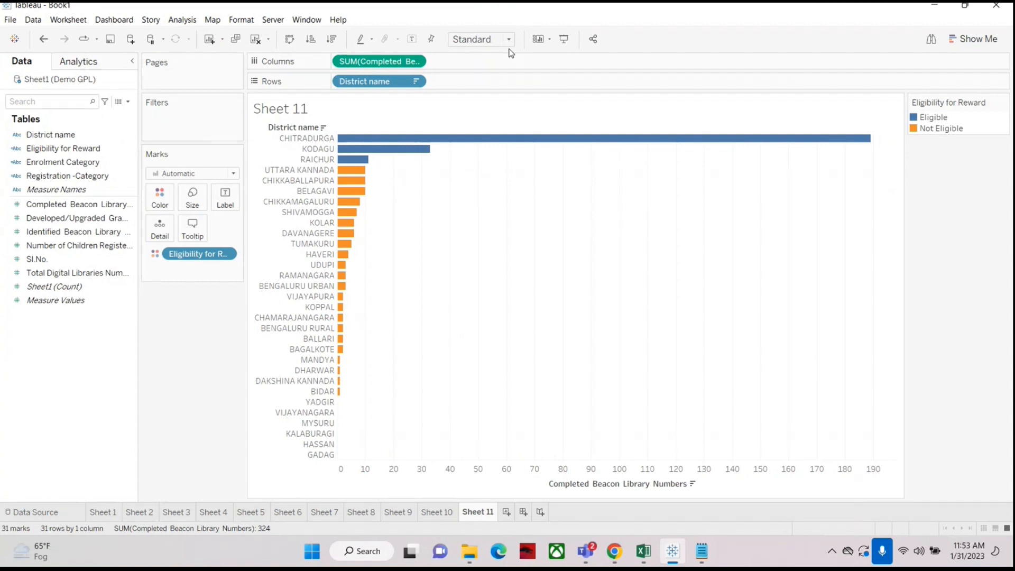
{"action": "mouse_move", "coordinate": [349, 164]}
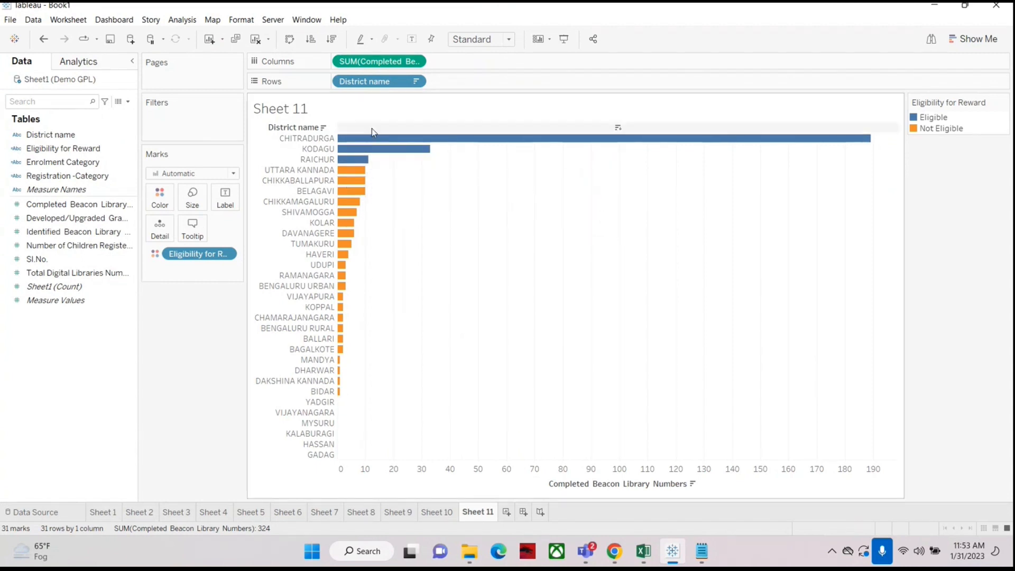
{"action": "mouse_move", "coordinate": [357, 194]}
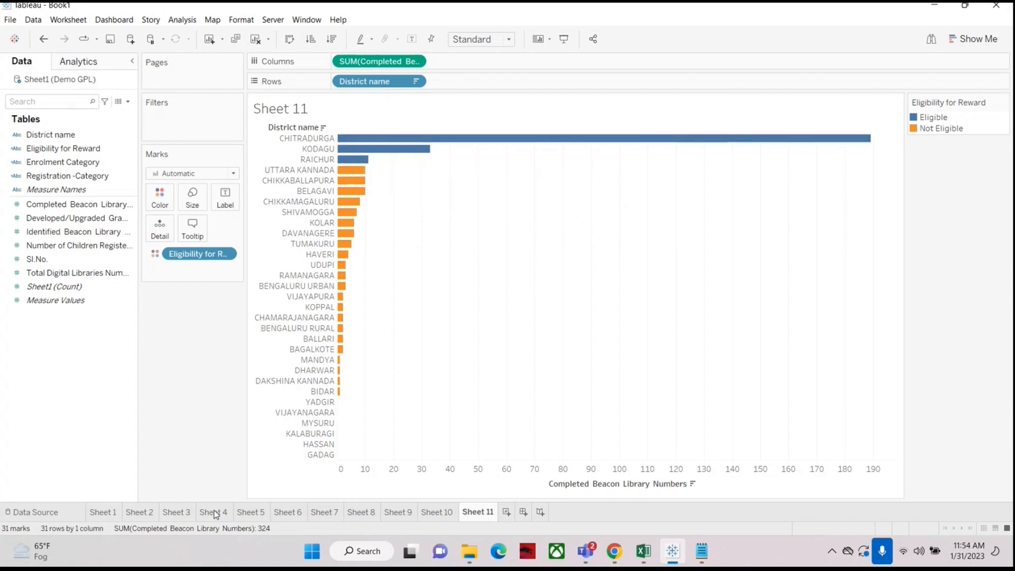
{"action": "left_click", "coordinate": [434, 512]}
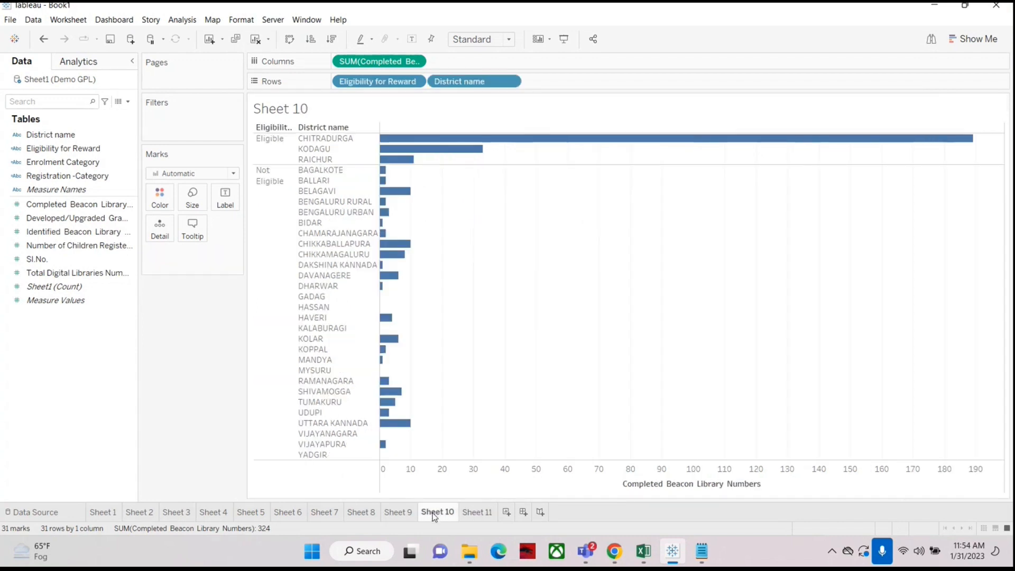
{"action": "left_click", "coordinate": [399, 513]}
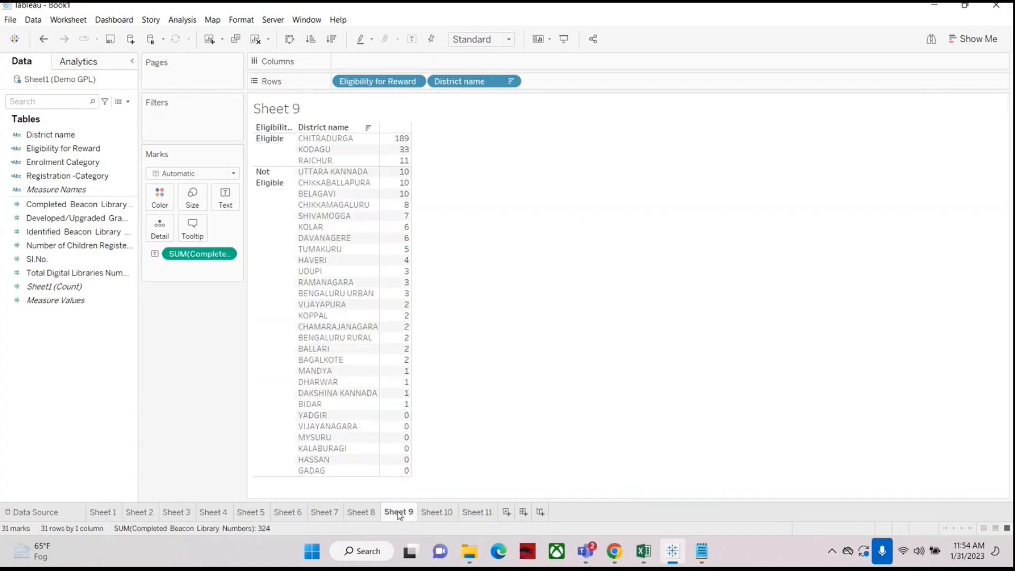
{"action": "left_click", "coordinate": [478, 512]}
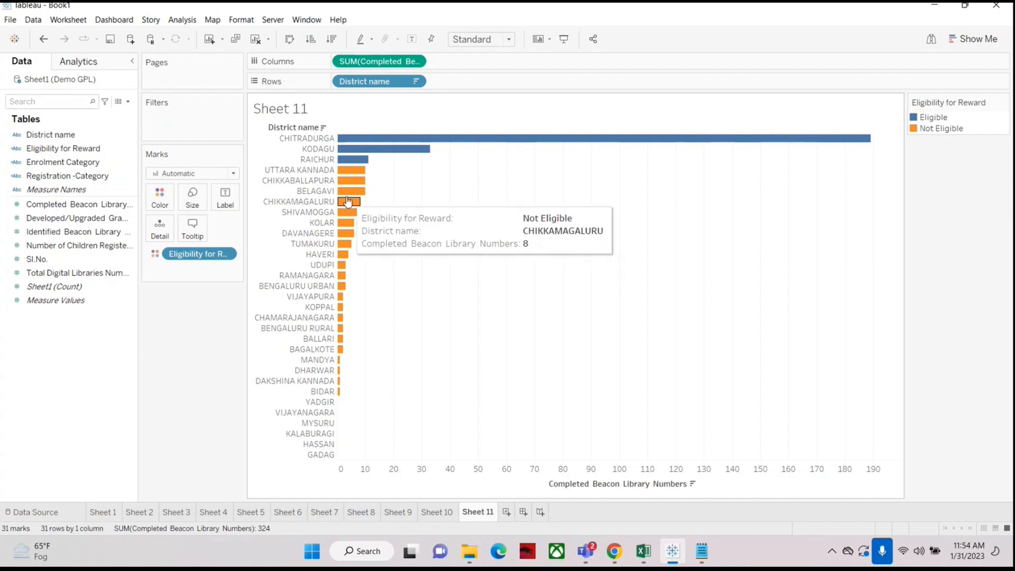
{"action": "mouse_move", "coordinate": [340, 167]}
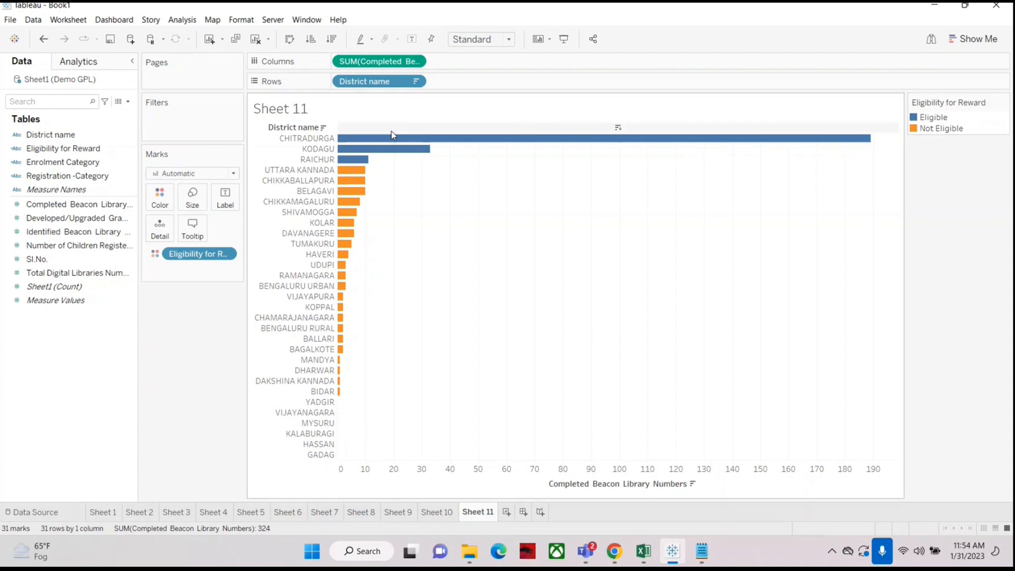
Step: Switch to Sheet 9 and add the note "1. All eligible district should get Rs 10000." in Notepad
{"action": "left_click", "coordinate": [401, 513]}
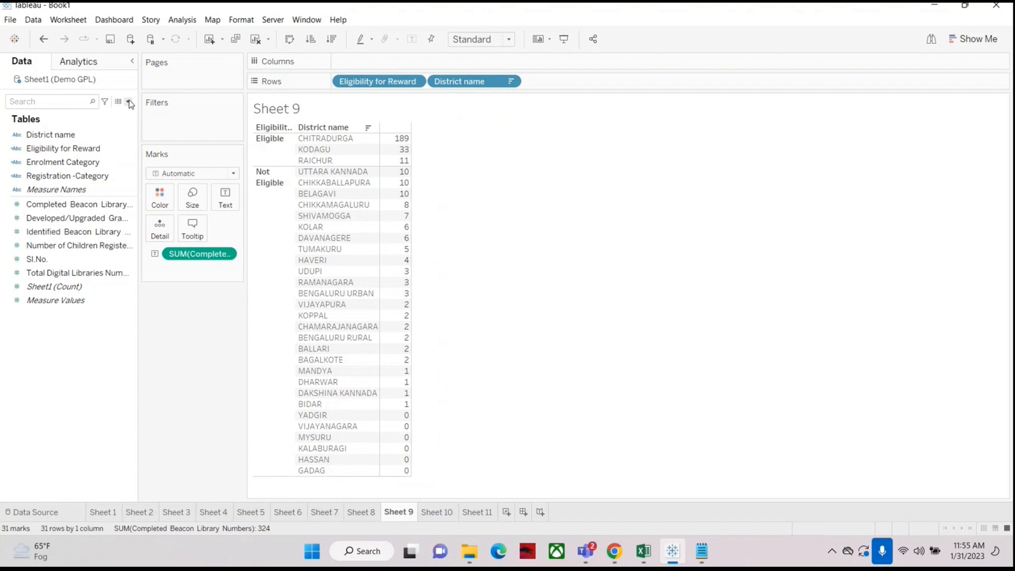
{"action": "left_click", "coordinate": [702, 551]}
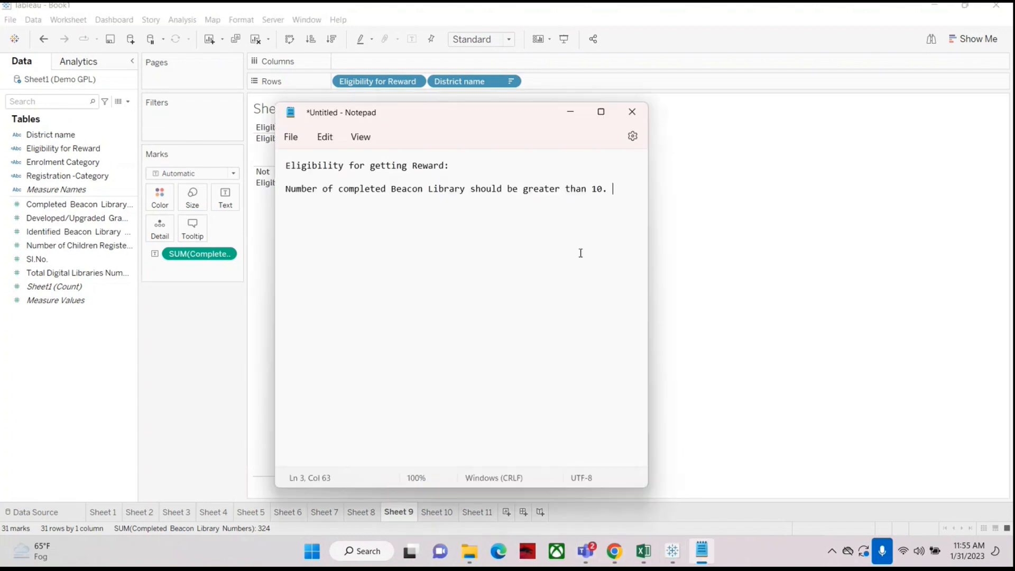
{"action": "key", "text": "Return"}
{"action": "key", "text": "Return"}
{"action": "key", "text": "Return"}
{"action": "type", "text": "1. All eligible distr"}
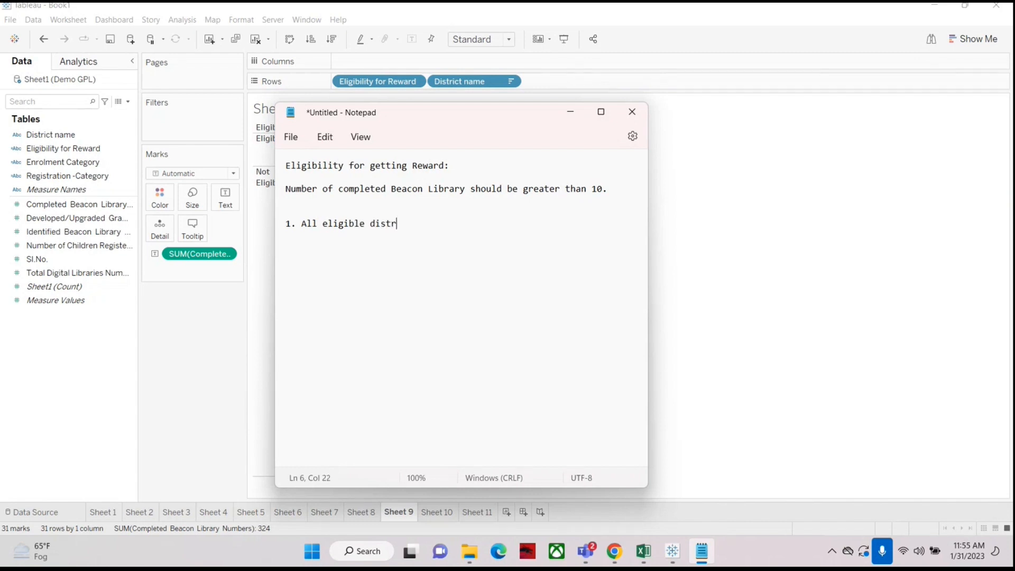
{"action": "type", "text": "ict should get Rs 10000"}
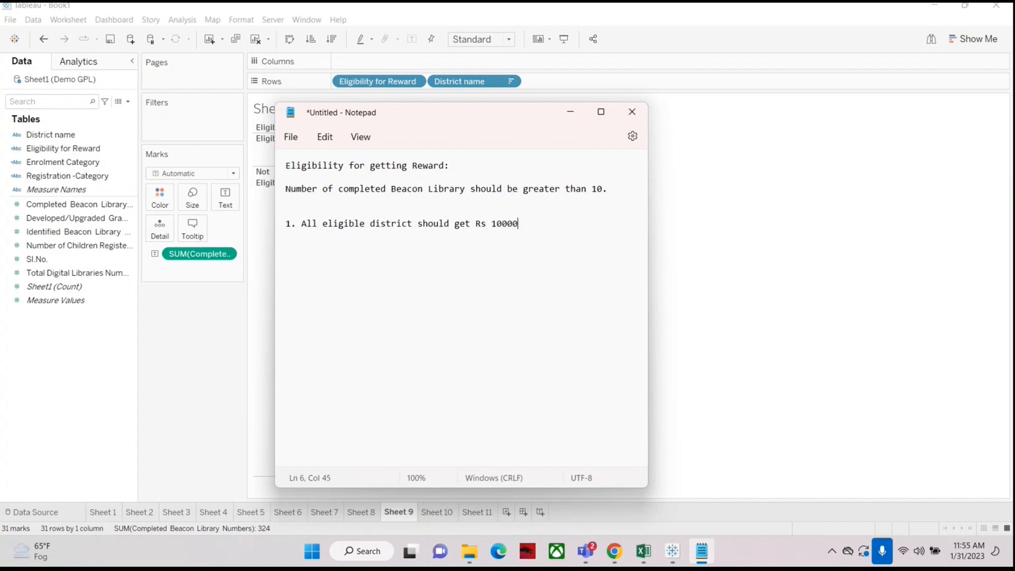
{"action": "type", "text": "."}
{"action": "left_click_drag", "start_coordinate": [440, 119], "coordinate": [696, 112]}
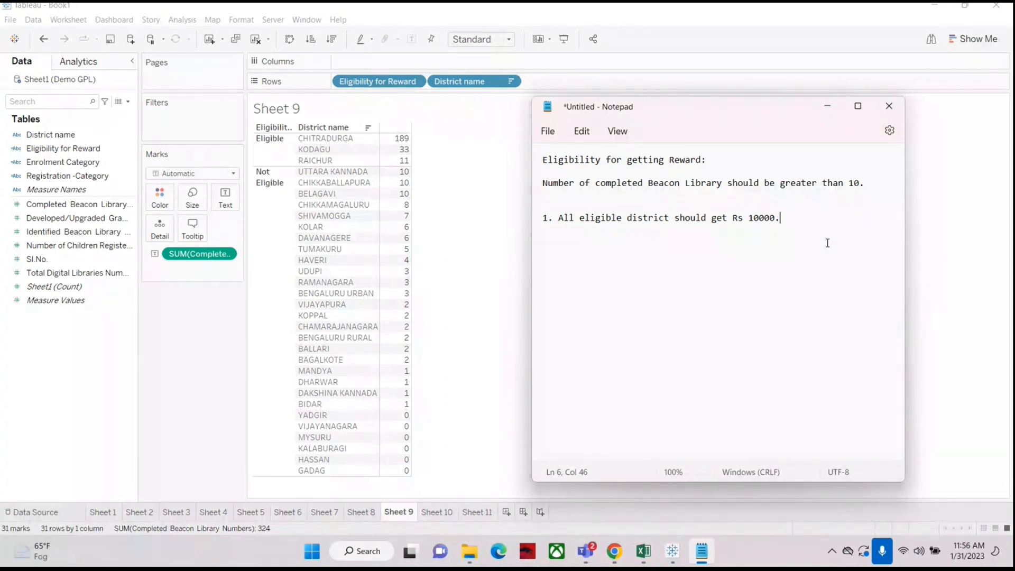
{"action": "left_click_drag", "start_coordinate": [720, 115], "coordinate": [762, 121]}
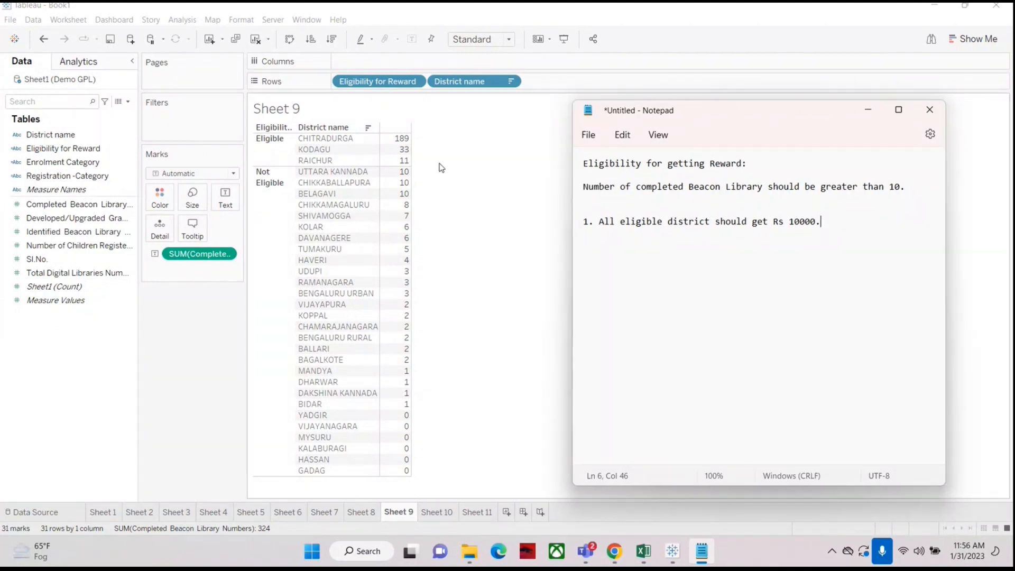
Step: Open the Eligibility for Reward calculation and copy its full formula
{"action": "left_click", "coordinate": [441, 167]}
{"action": "left_click", "coordinate": [59, 151]}
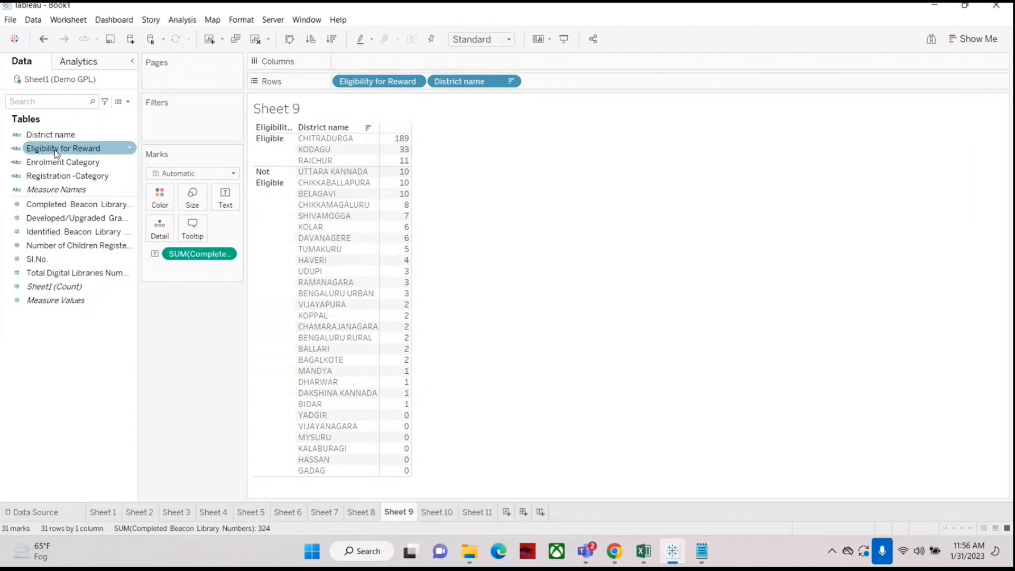
{"action": "right_click", "coordinate": [55, 151]}
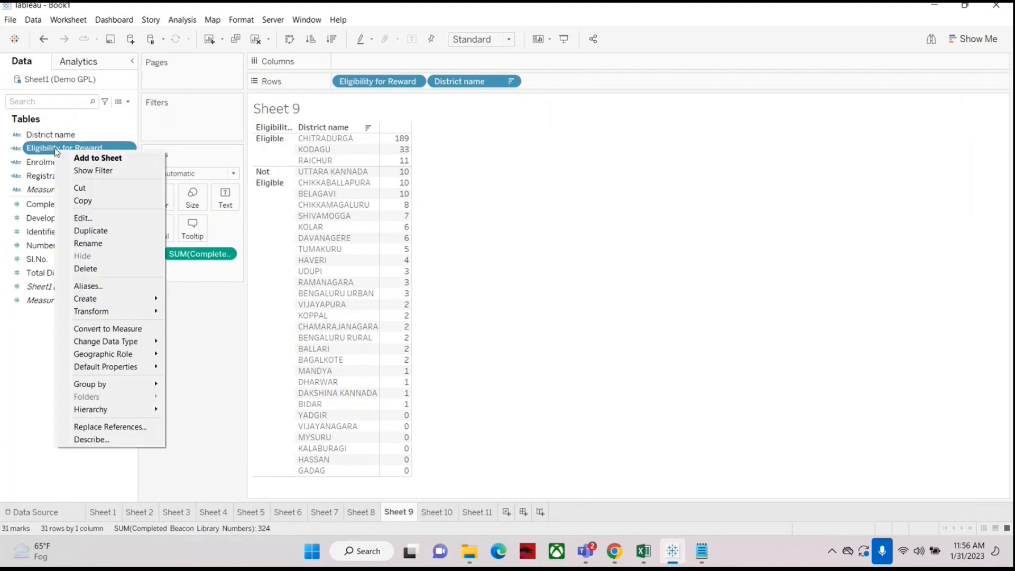
{"action": "left_click", "coordinate": [83, 219]}
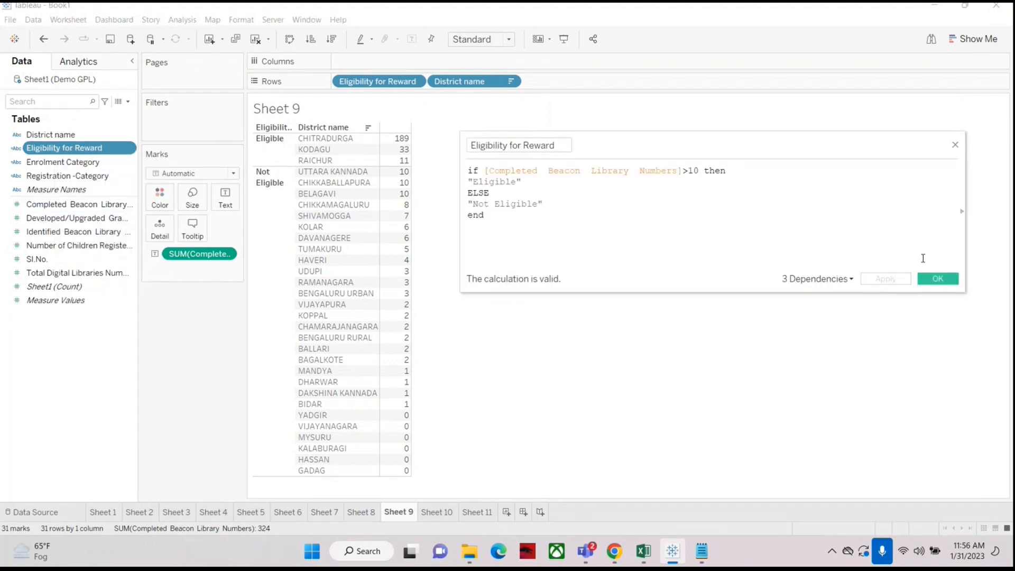
{"action": "left_click_drag", "start_coordinate": [484, 215], "coordinate": [435, 154]}
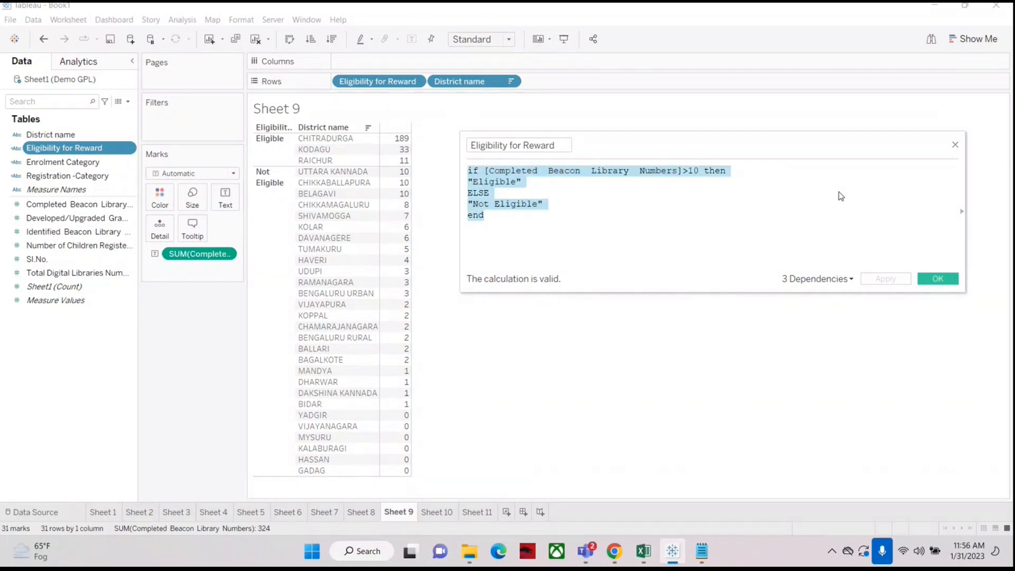
{"action": "left_click", "coordinate": [955, 145]}
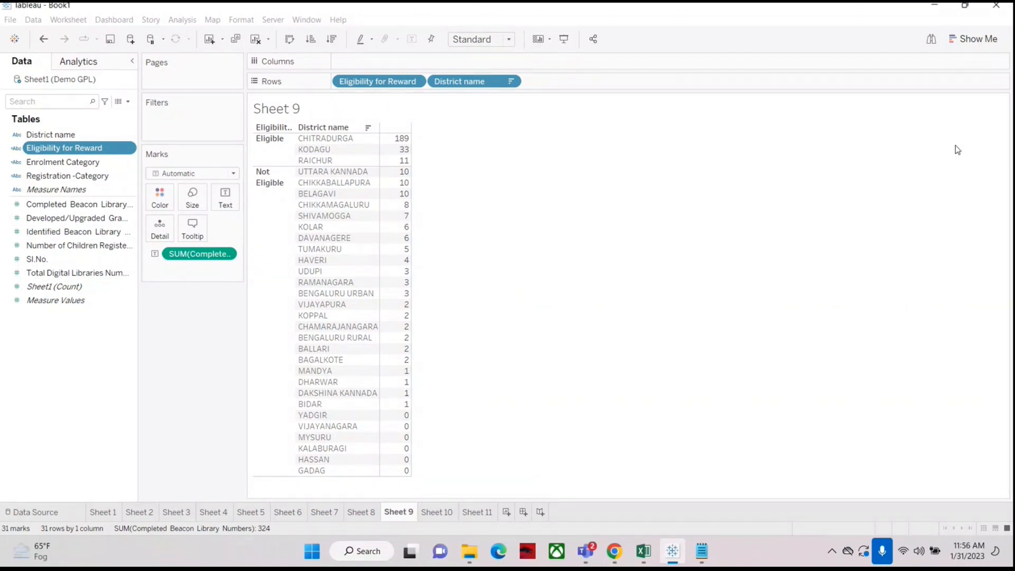
{"action": "left_click", "coordinate": [128, 101]}
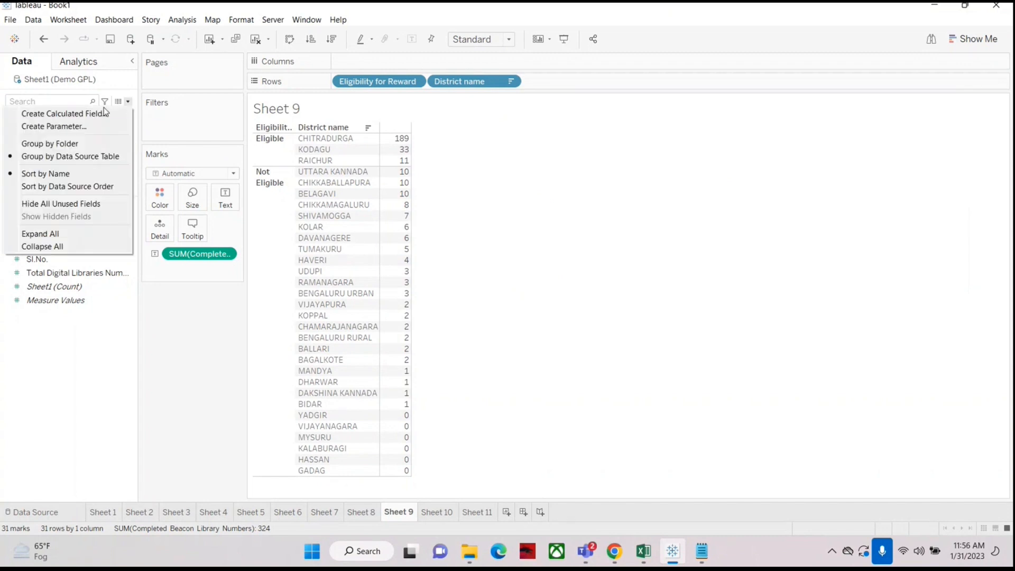
{"action": "left_click", "coordinate": [63, 379]}
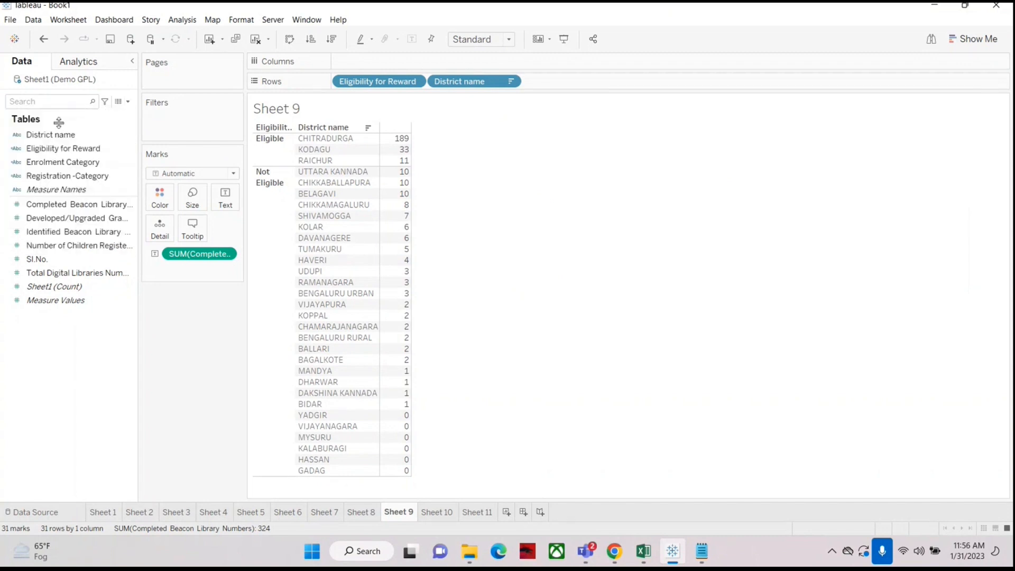
{"action": "right_click", "coordinate": [49, 149]}
{"action": "left_click", "coordinate": [70, 218]}
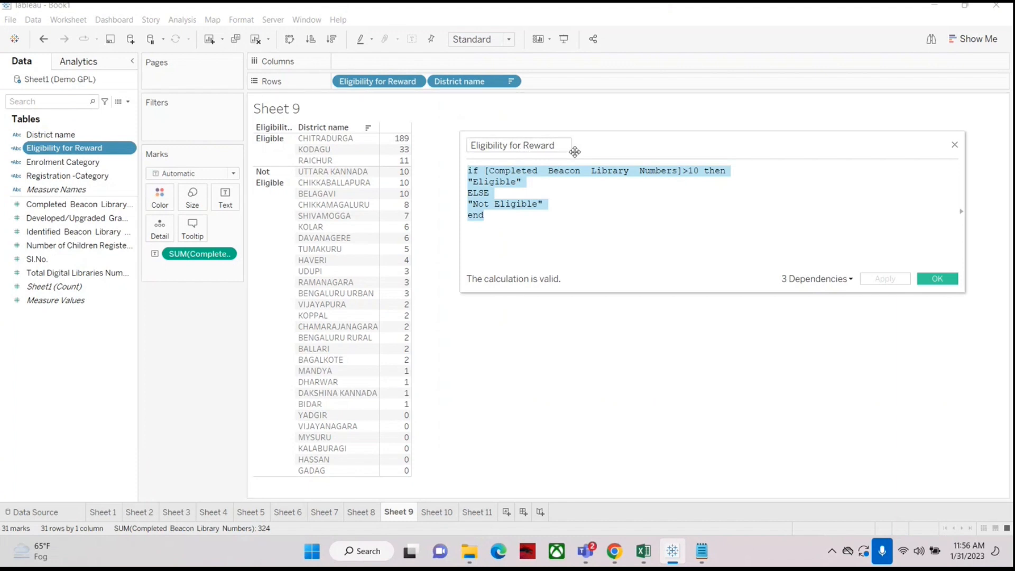
{"action": "key", "text": "Escape"}
Step: Create a new calculated field named Reward Amnt
{"action": "left_click", "coordinate": [128, 101]}
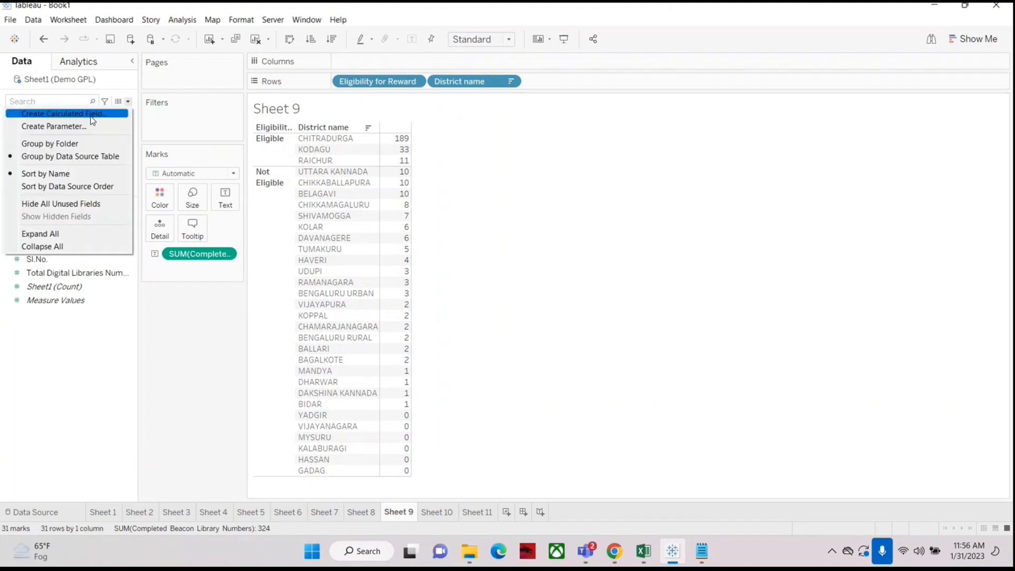
{"action": "left_click", "coordinate": [90, 115]}
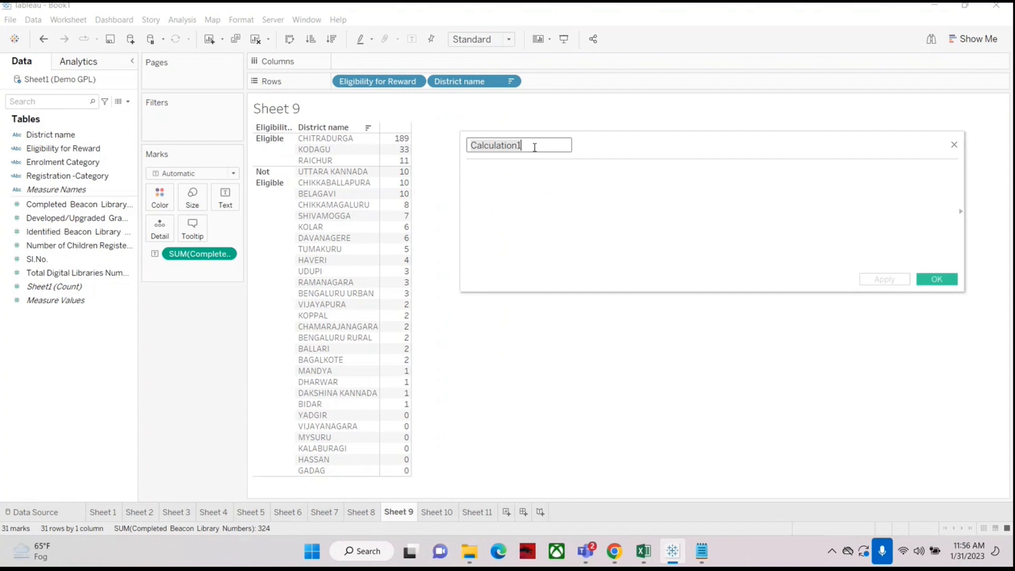
{"action": "type", "text": "Funds "}
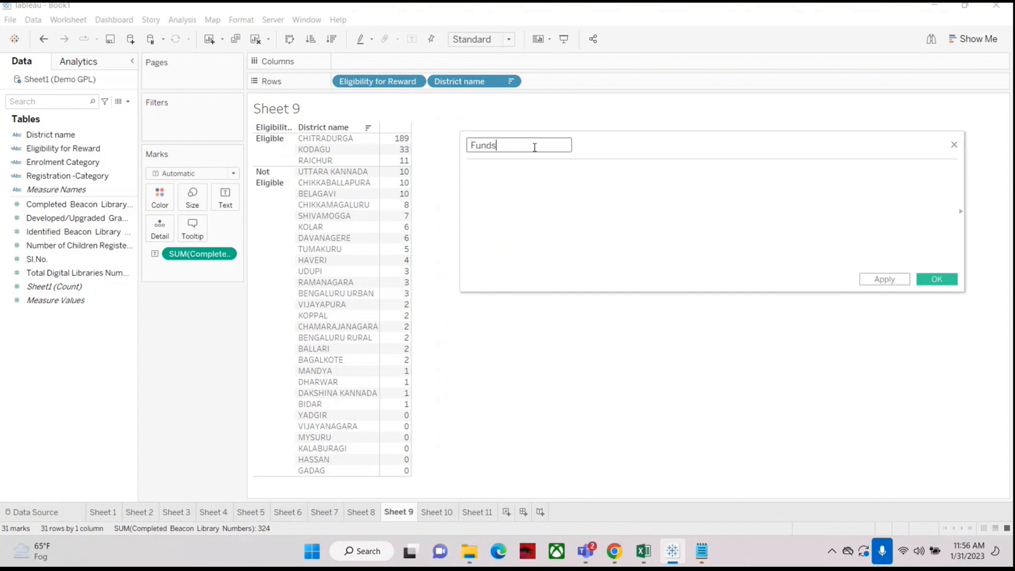
{"action": "type", "text": "f"}
{"action": "key", "text": "ctrl+a"}
{"action": "key", "text": "BackSpace"}
{"action": "type", "text": "Reward amnt"}
{"action": "key", "text": "Left"}
{"action": "key", "text": "Left"}
{"action": "key", "text": "Left"}
{"action": "key", "text": "BackSpace"}
{"action": "type", "text": "A"}
Step: Paste the eligibility formula into Reward Amnt, change the condition to >=10, and save it
{"action": "left_click", "coordinate": [516, 176]}
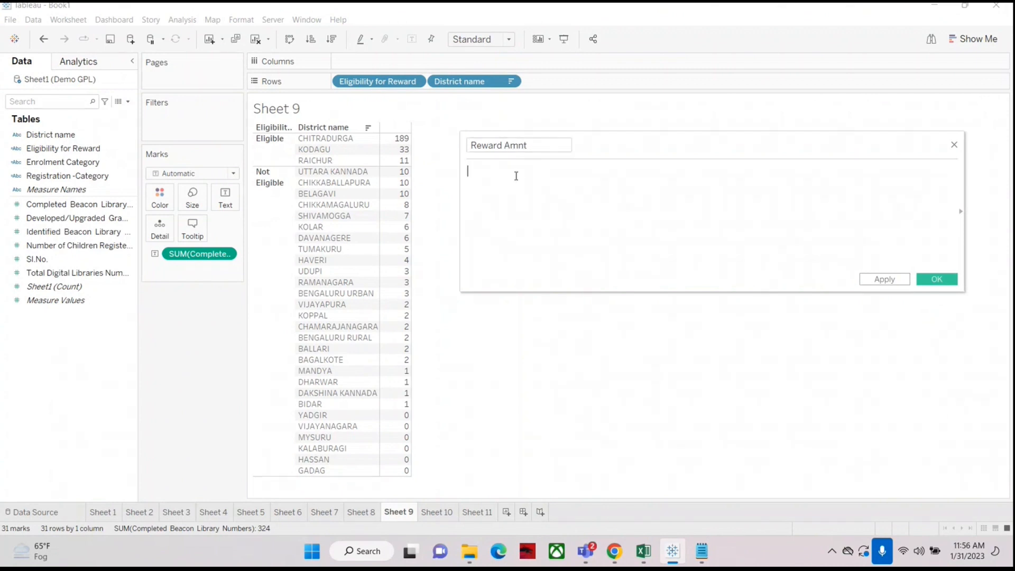
{"action": "type", "text": "if [Completed Beacon Library Numbers]>10 then \"Eligible\" ELSE \"Not Eligible\" end"}
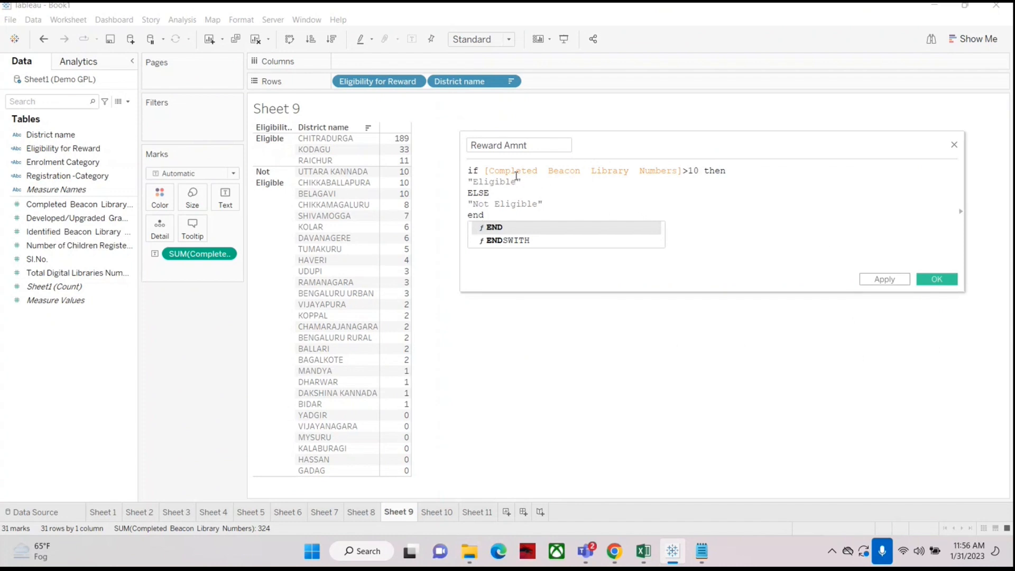
{"action": "left_click", "coordinate": [557, 183]}
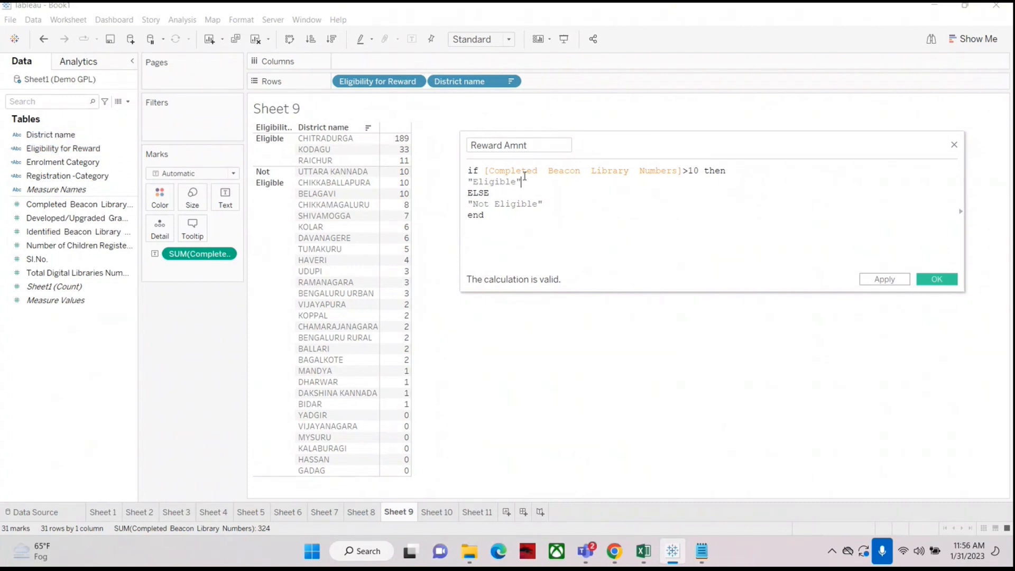
{"action": "left_click", "coordinate": [688, 172]}
{"action": "type", "text": "="}
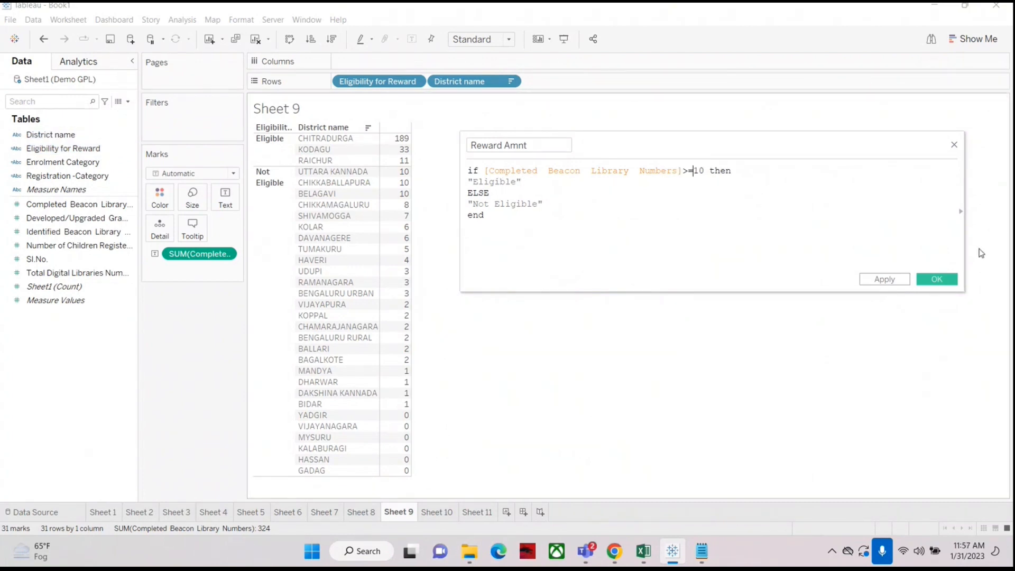
{"action": "left_click", "coordinate": [934, 279]}
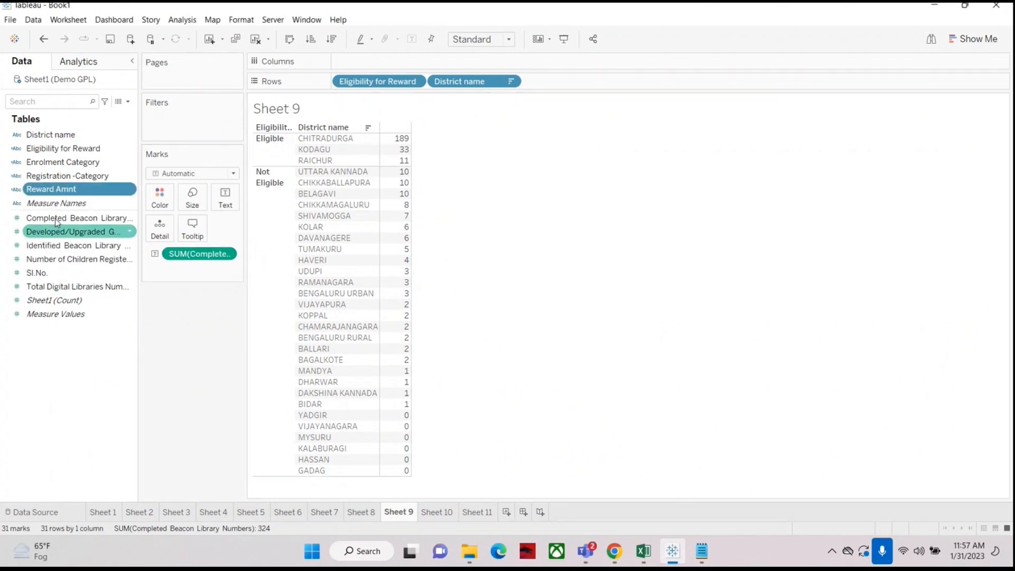
Step: Change the Eligibility for Reward condition to >=10 and save it
{"action": "right_click", "coordinate": [61, 149]}
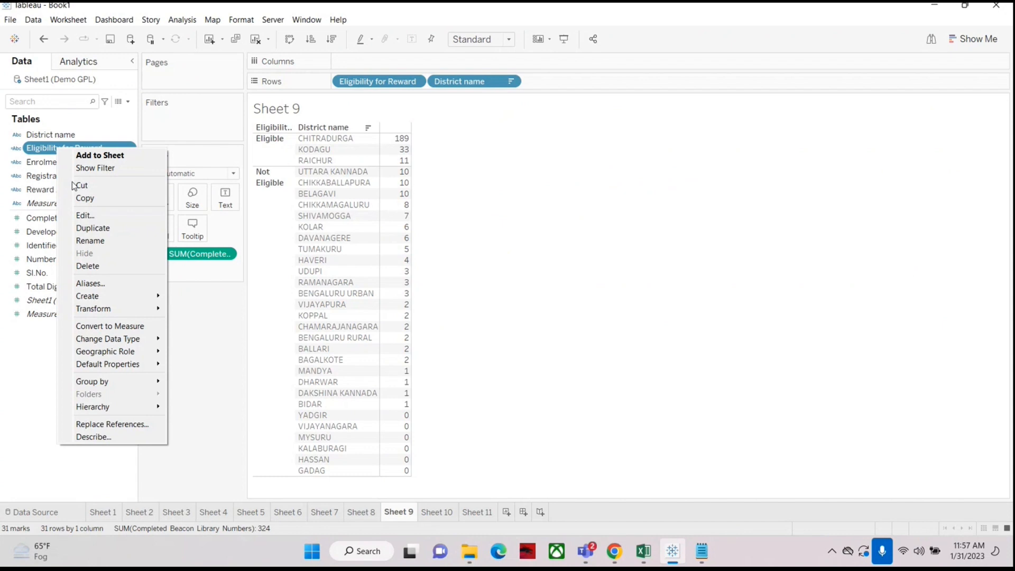
{"action": "left_click", "coordinate": [93, 216]}
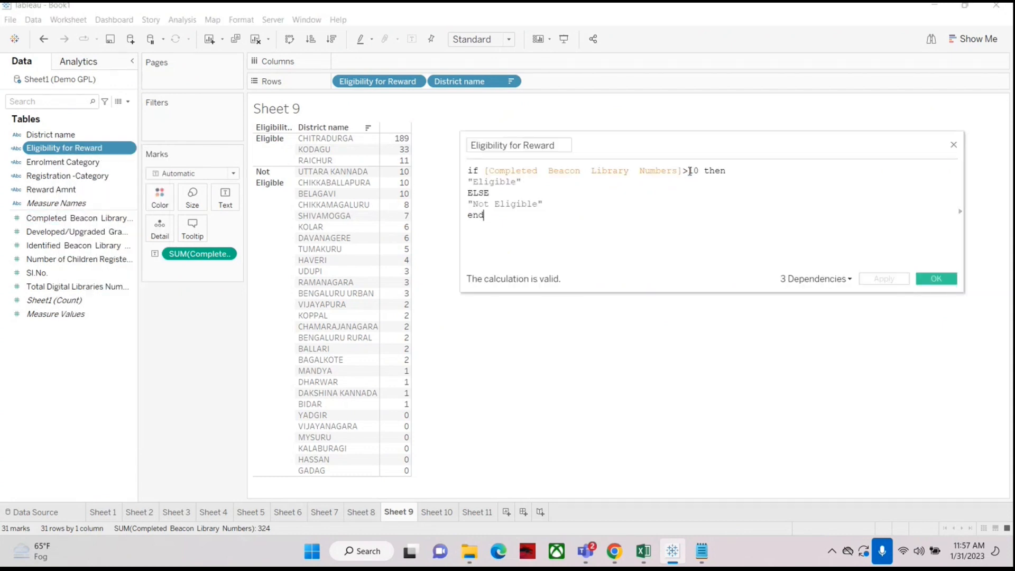
{"action": "type", "text": "="}
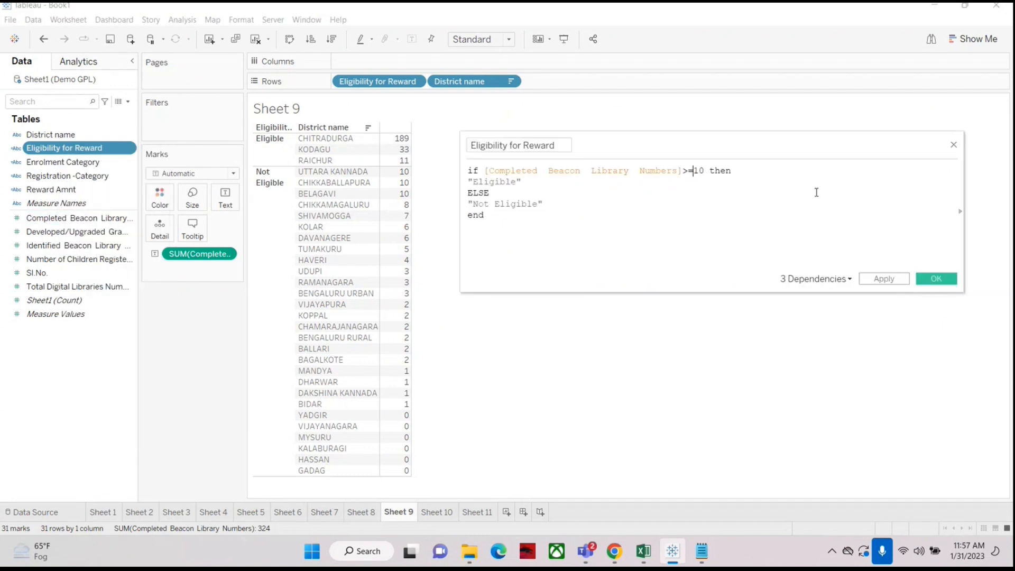
{"action": "left_click", "coordinate": [937, 279]}
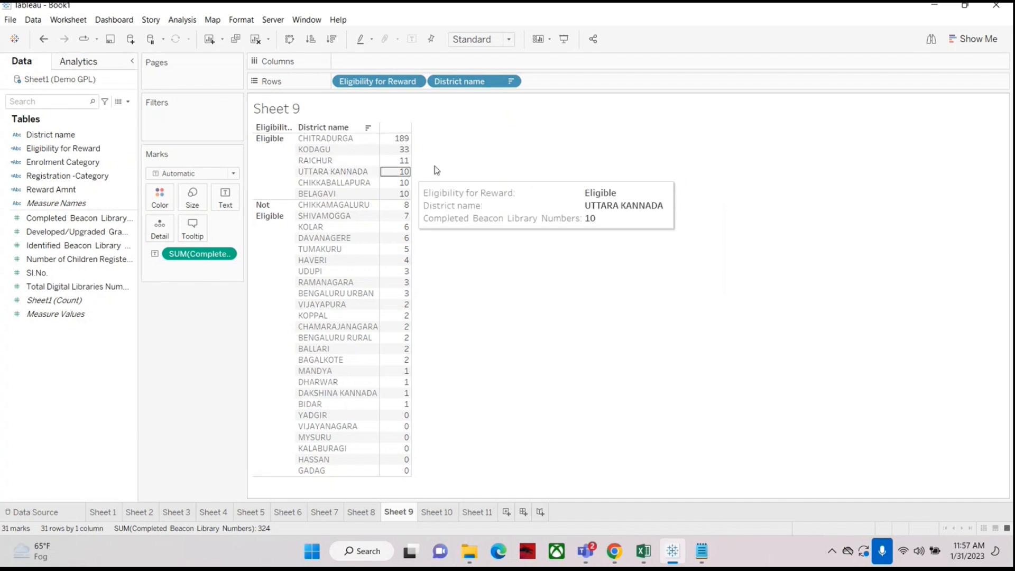
Step: Edit Reward Amnt so it returns 10000 for qualifying districts and 0 otherwise, then save
{"action": "right_click", "coordinate": [48, 190]}
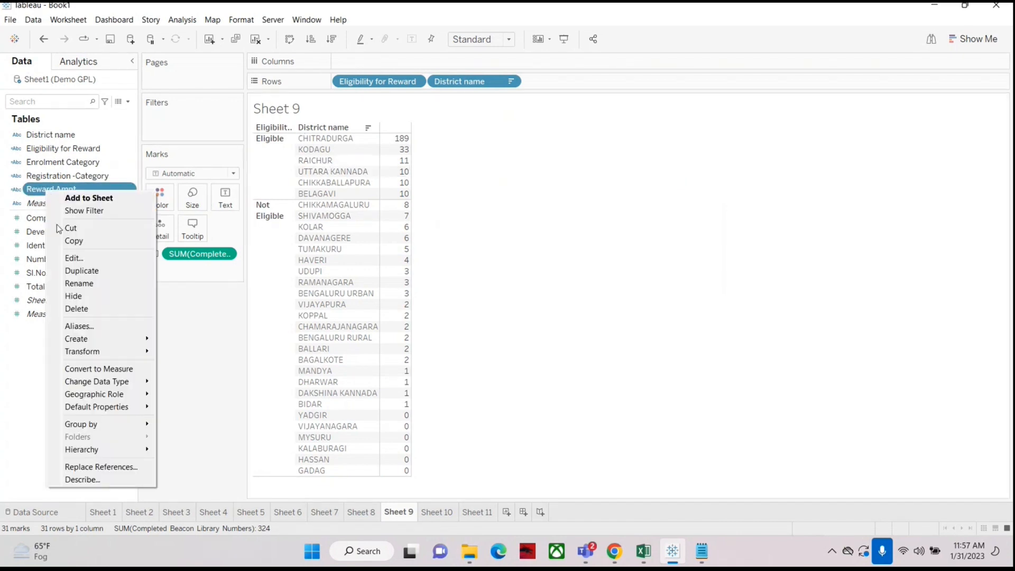
{"action": "left_click", "coordinate": [87, 256]}
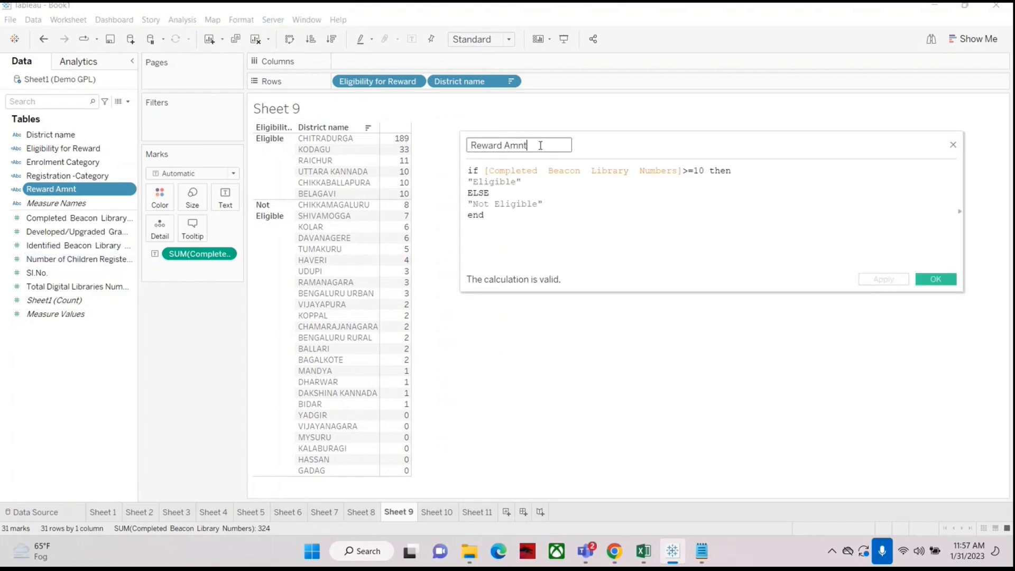
{"action": "left_click", "coordinate": [472, 145]}
{"action": "left_click", "coordinate": [534, 186]}
{"action": "key", "text": "BackSpace"}
{"action": "key", "text": "BackSpace"}
{"action": "key", "text": "BackSpace"}
{"action": "key", "text": "BackSpace"}
{"action": "key", "text": "BackSpace"}
{"action": "key", "text": "BackSpace"}
{"action": "key", "text": "BackSpace"}
{"action": "key", "text": "BackSpace"}
{"action": "key", "text": "BackSpace"}
{"action": "key", "text": "BackSpace"}
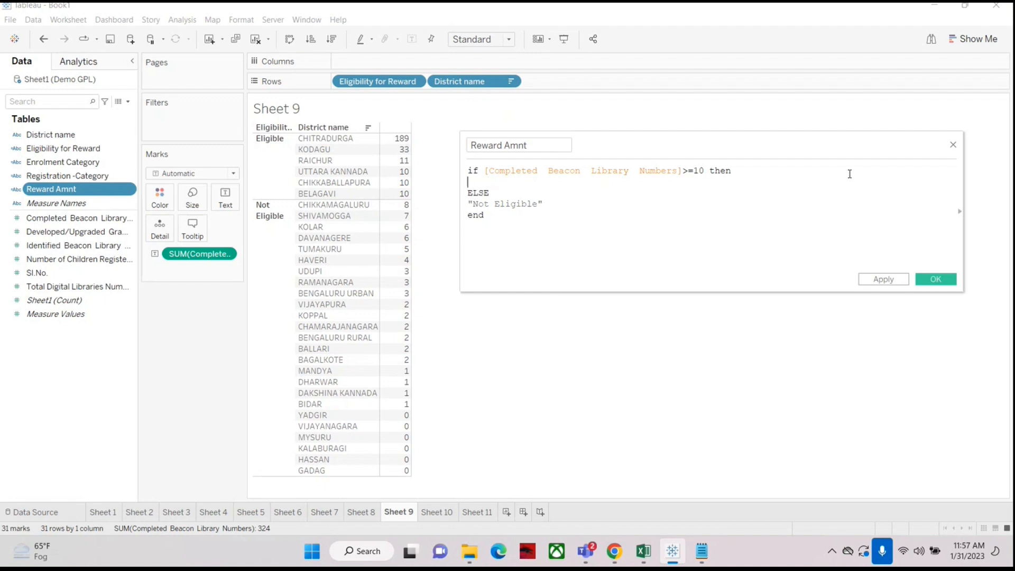
{"action": "type", "text": "1"}
{"action": "type", "text": "0000"}
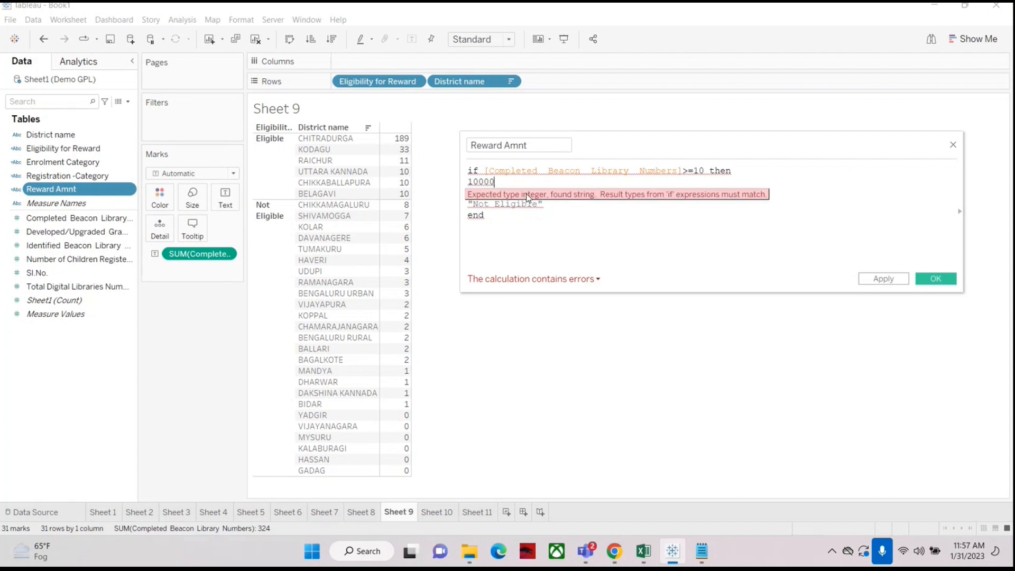
{"action": "left_click", "coordinate": [554, 206]}
{"action": "key", "text": "BackSpace"}
{"action": "key", "text": "BackSpace"}
{"action": "key", "text": "BackSpace"}
{"action": "key", "text": "BackSpace"}
{"action": "key", "text": "BackSpace"}
{"action": "key", "text": "BackSpace"}
{"action": "key", "text": "BackSpace"}
{"action": "key", "text": "BackSpace"}
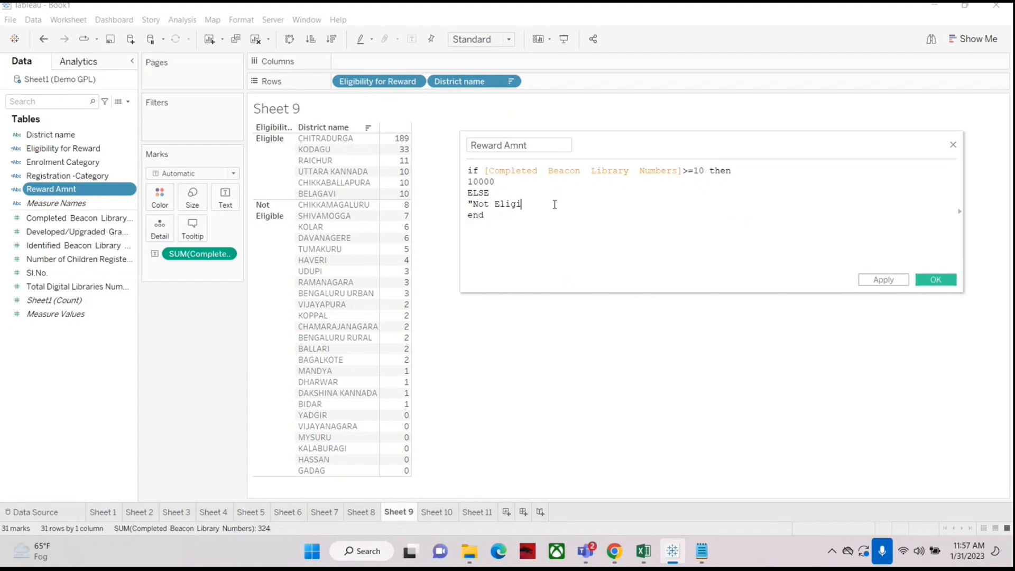
{"action": "key", "text": "BackSpace"}
{"action": "key", "text": "BackSpace"}
{"action": "key", "text": "BackSpace"}
{"action": "key", "text": "BackSpace"}
{"action": "key", "text": "BackSpace"}
{"action": "key", "text": "BackSpace"}
{"action": "type", "text": "0"}
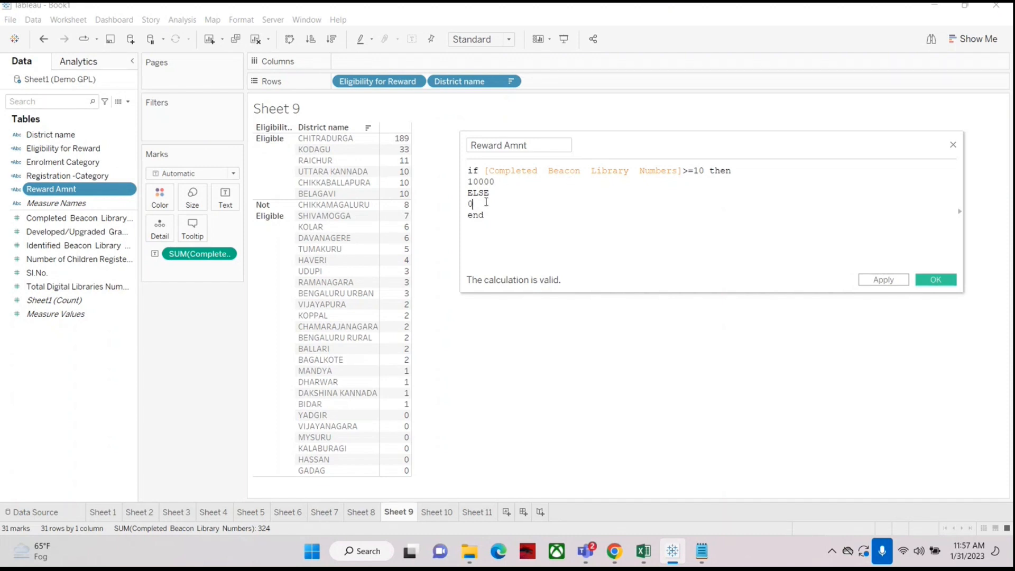
{"action": "left_click", "coordinate": [943, 273]}
Step: Add Reward Amnt to the Sheet 9 table rows and widen its column
{"action": "left_click", "coordinate": [37, 191]}
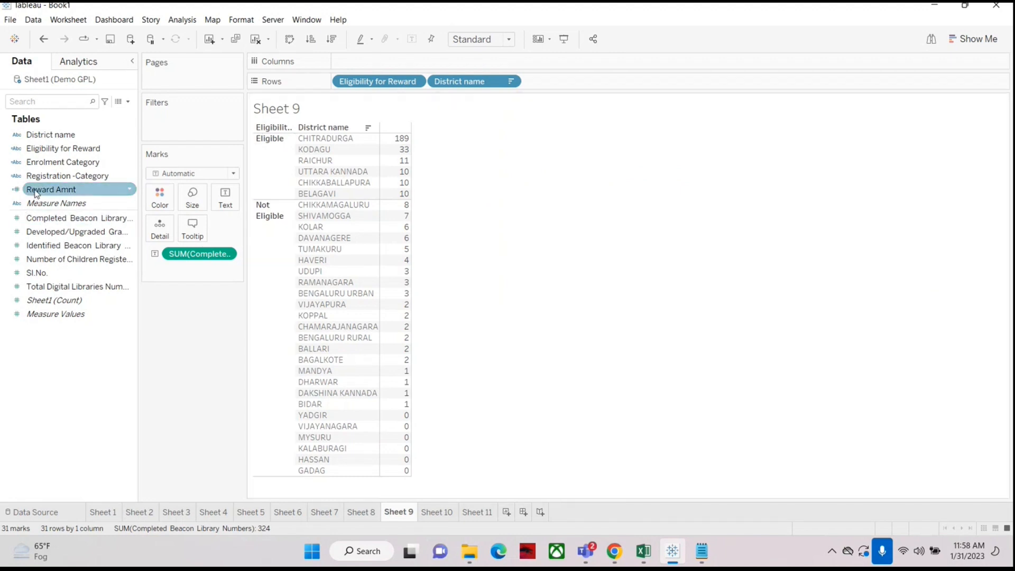
{"action": "left_click_drag", "start_coordinate": [37, 193], "coordinate": [412, 138]}
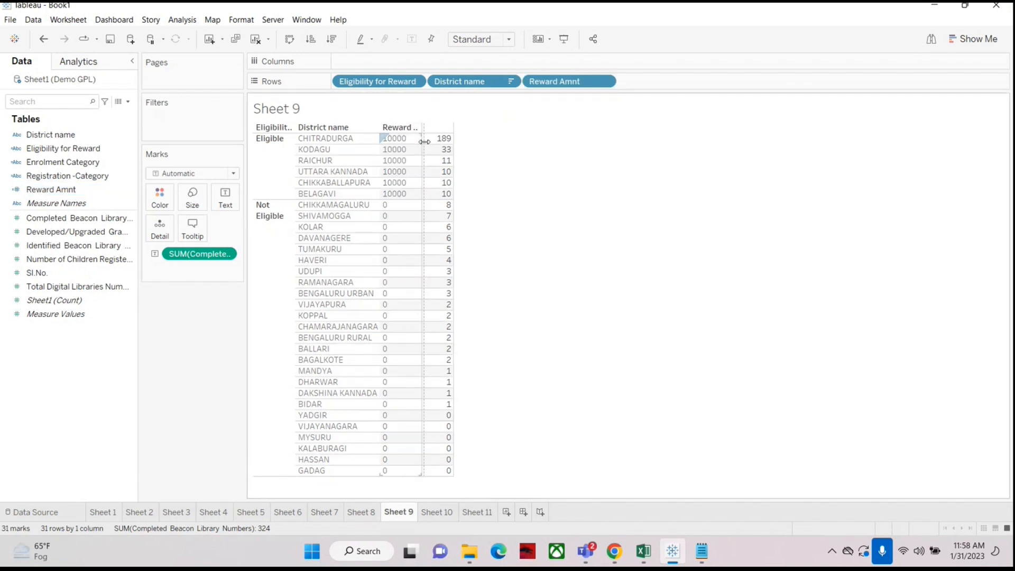
{"action": "left_click_drag", "start_coordinate": [424, 144], "coordinate": [460, 147]}
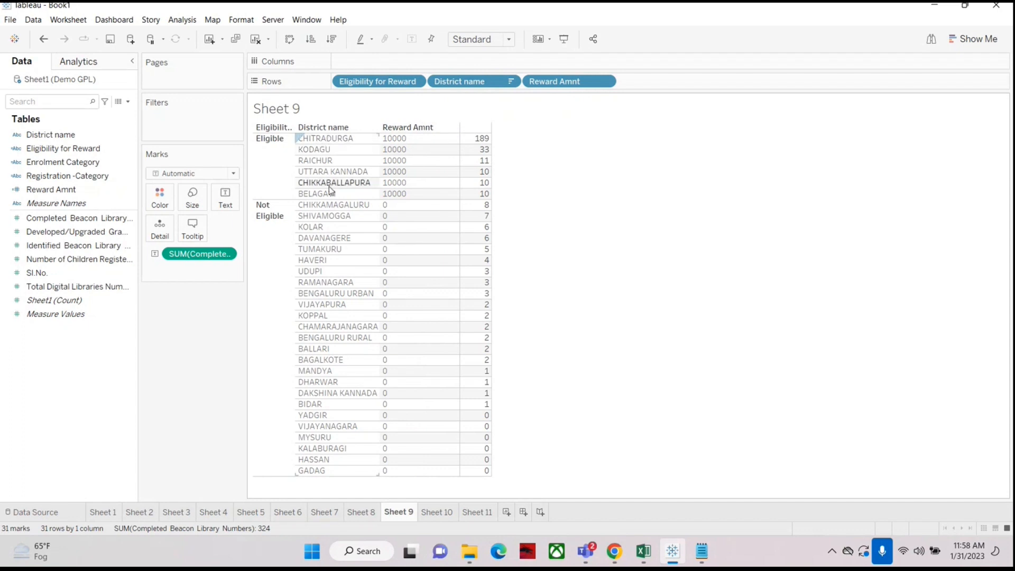
Step: Review the formulas of the Reward Amnt and Eligibility for Reward calculated fields, closing each editor without changes
{"action": "mouse_move", "coordinate": [478, 199]}
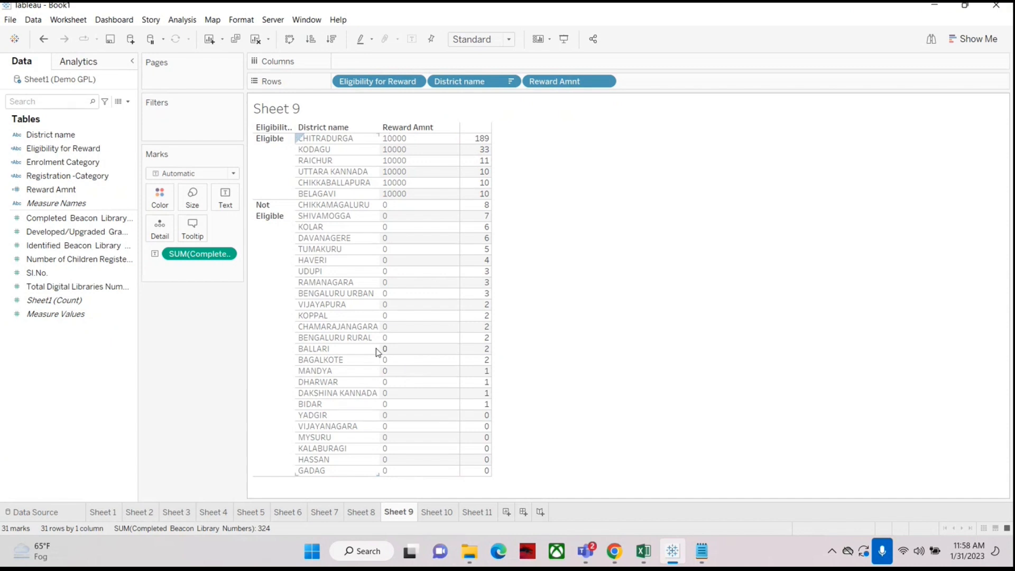
{"action": "left_click", "coordinate": [58, 176]}
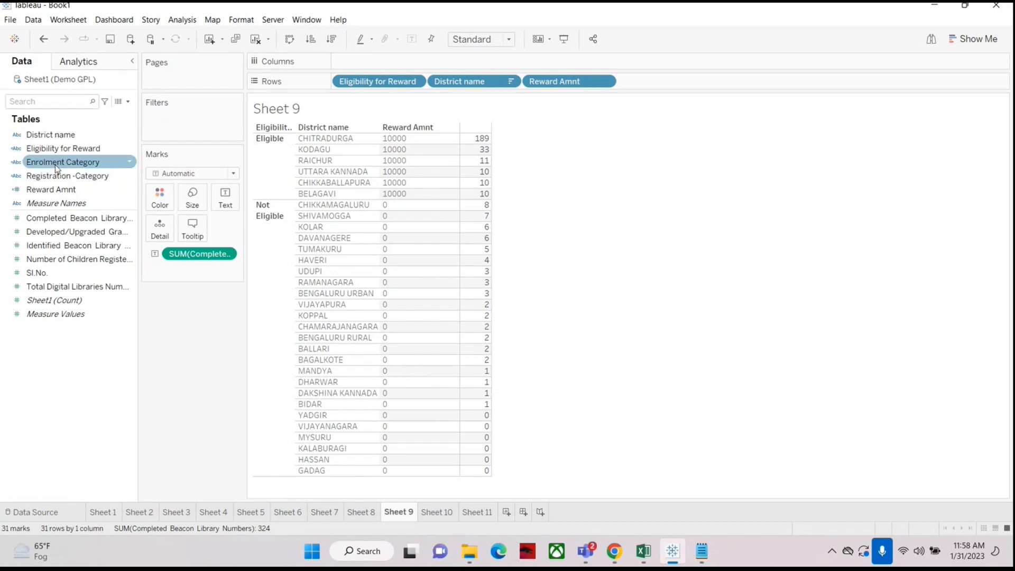
{"action": "right_click", "coordinate": [48, 189]}
{"action": "left_click", "coordinate": [77, 255]}
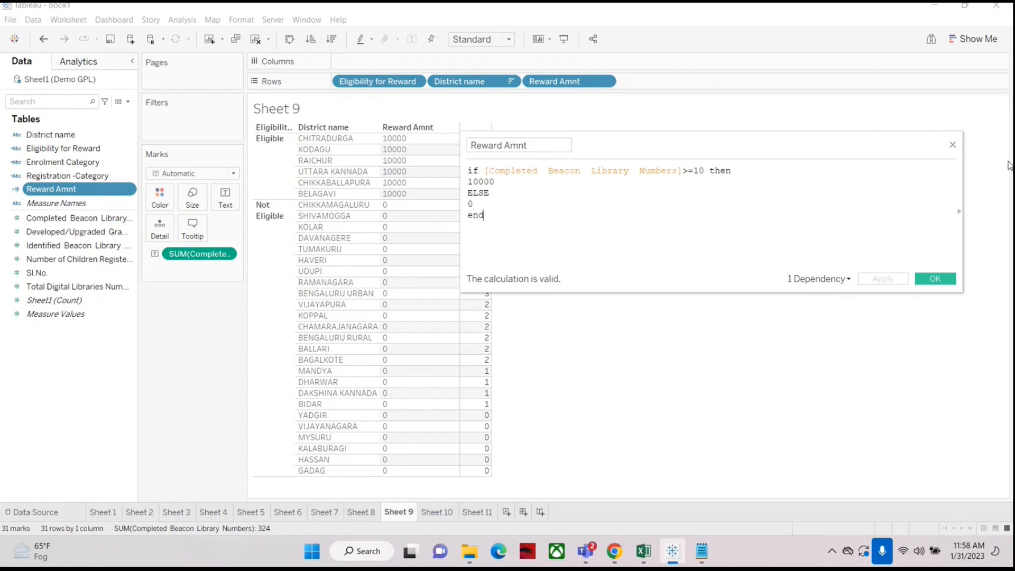
{"action": "left_click", "coordinate": [952, 145]}
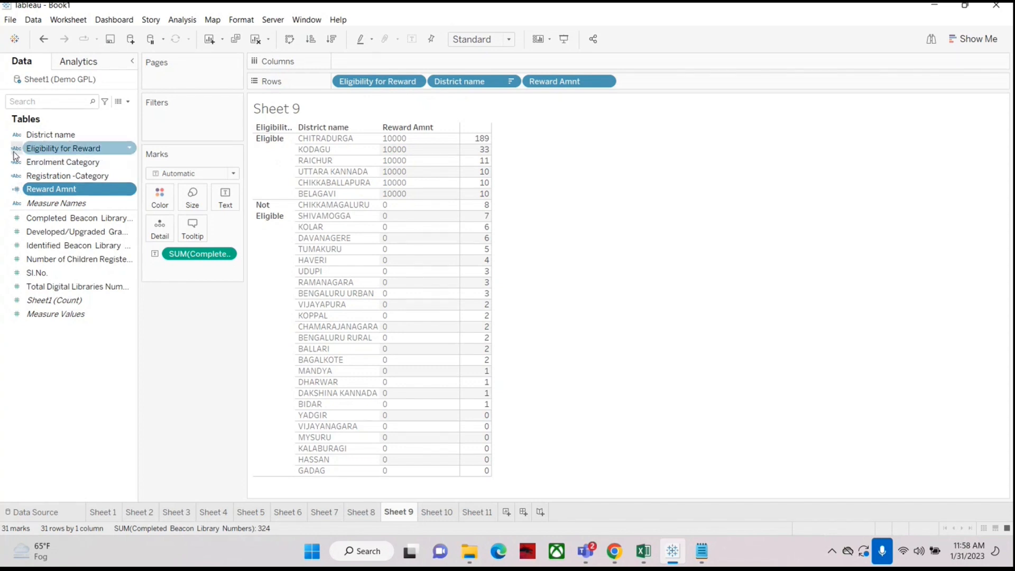
{"action": "right_click", "coordinate": [42, 149]}
{"action": "left_click", "coordinate": [67, 219]}
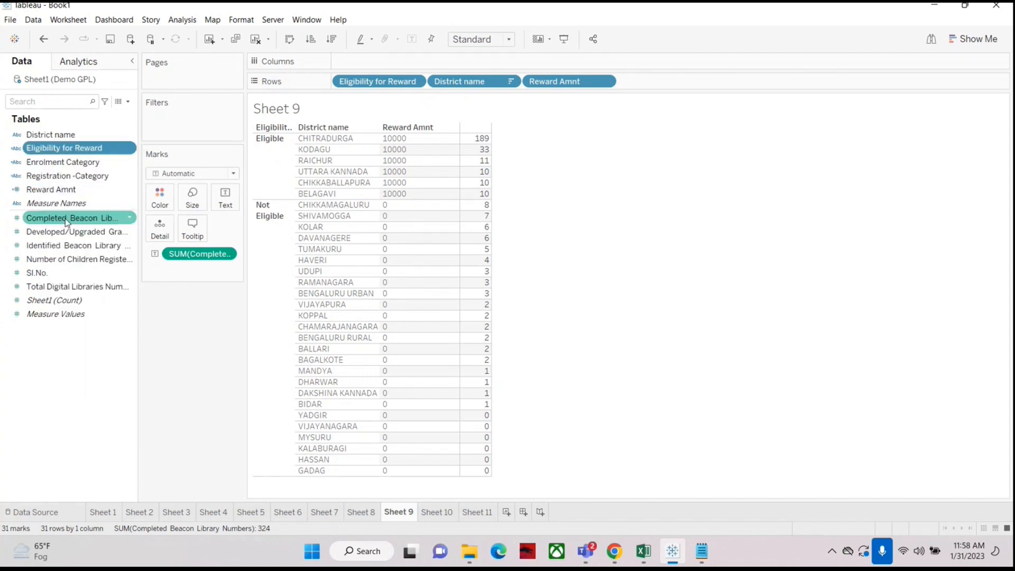
{"action": "double_click", "coordinate": [512, 186]}
{"action": "left_click_drag", "start_coordinate": [545, 204], "coordinate": [468, 206]}
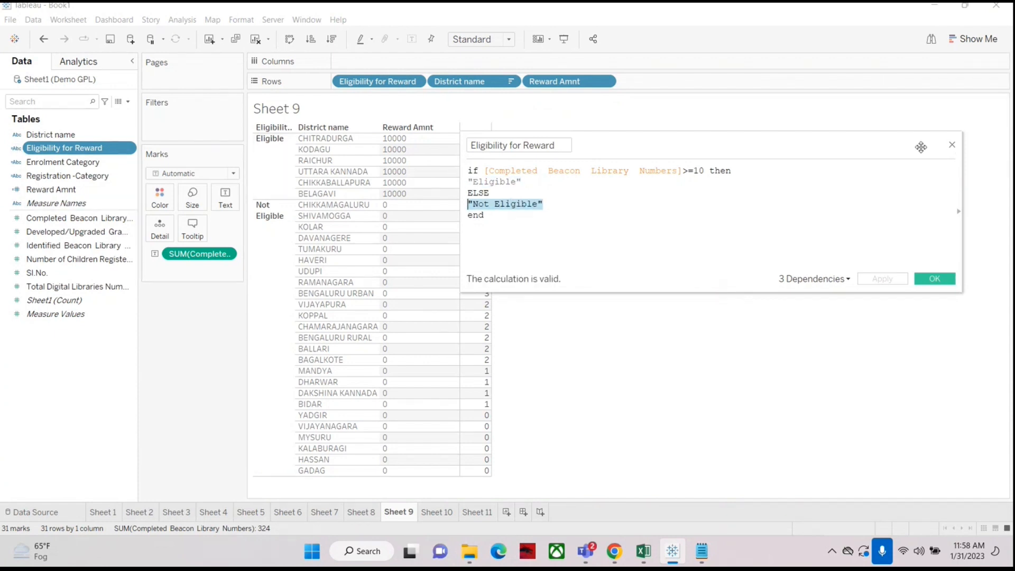
{"action": "left_click", "coordinate": [952, 144]}
Step: Reopen the Reward Amnt calculation, check its 10000 and 0 return values, and confirm it
{"action": "left_click", "coordinate": [72, 194]}
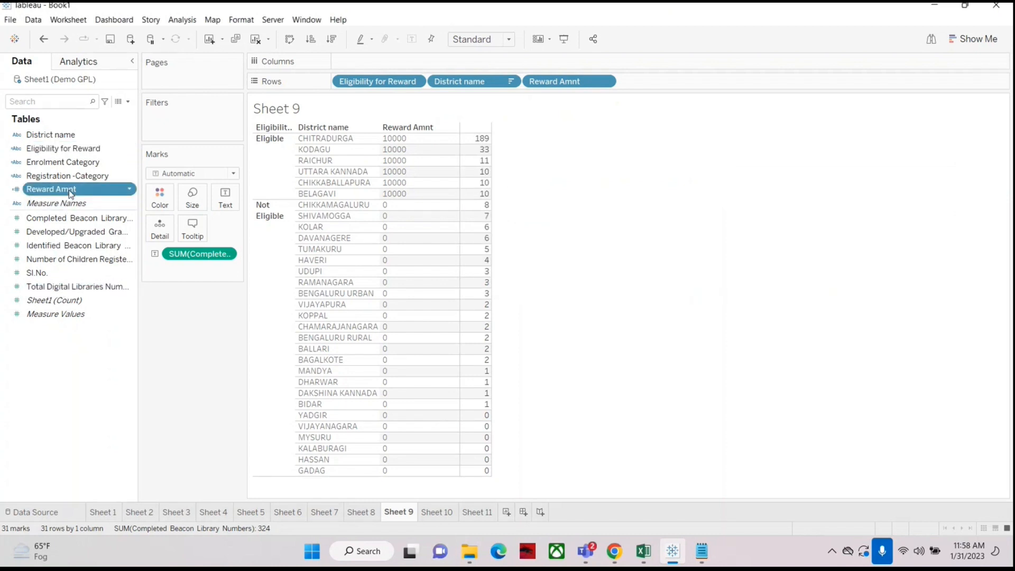
{"action": "right_click", "coordinate": [71, 195]}
{"action": "left_click", "coordinate": [96, 257]}
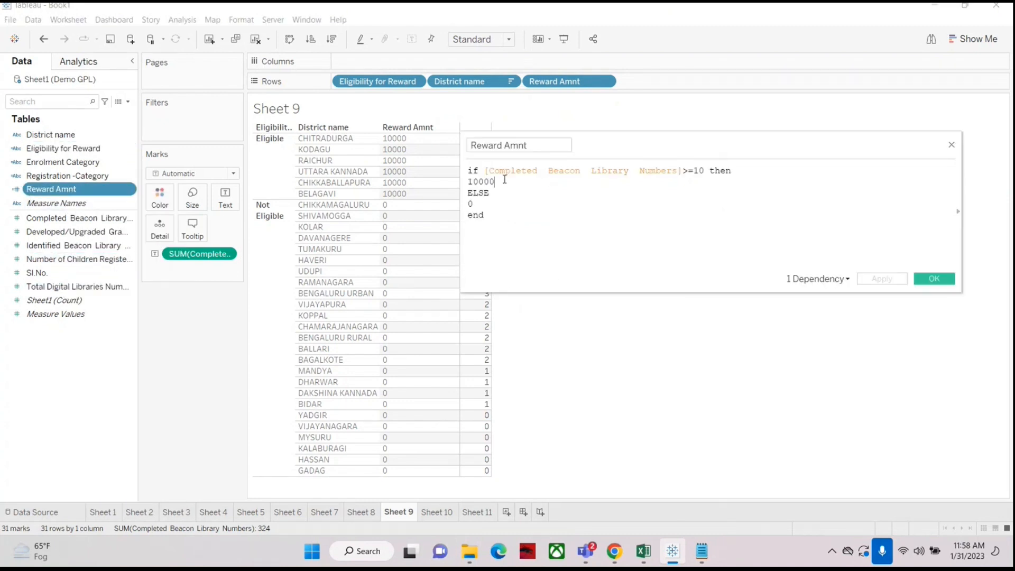
{"action": "double_click", "coordinate": [481, 182]}
{"action": "double_click", "coordinate": [470, 204]}
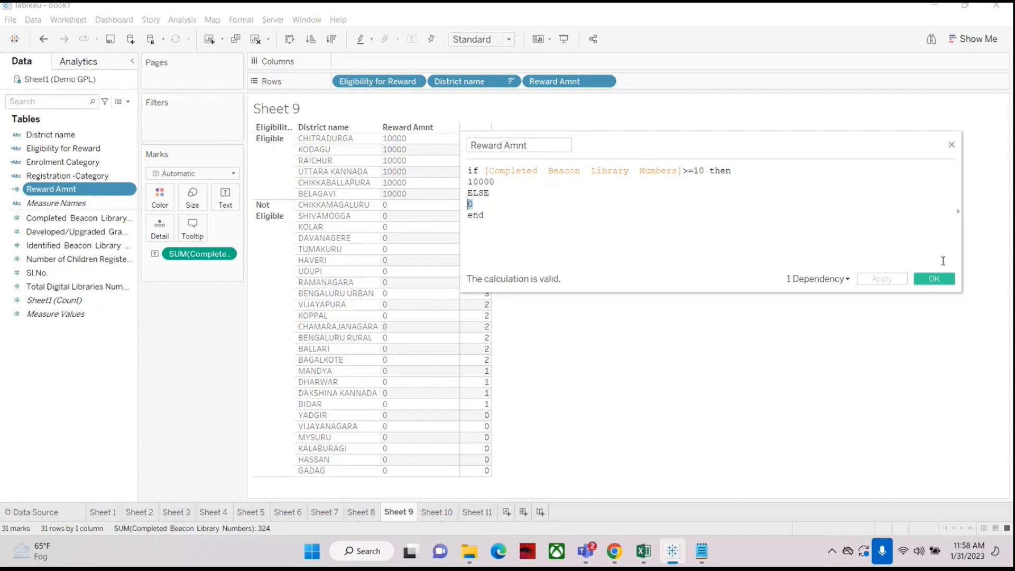
{"action": "left_click", "coordinate": [922, 279]}
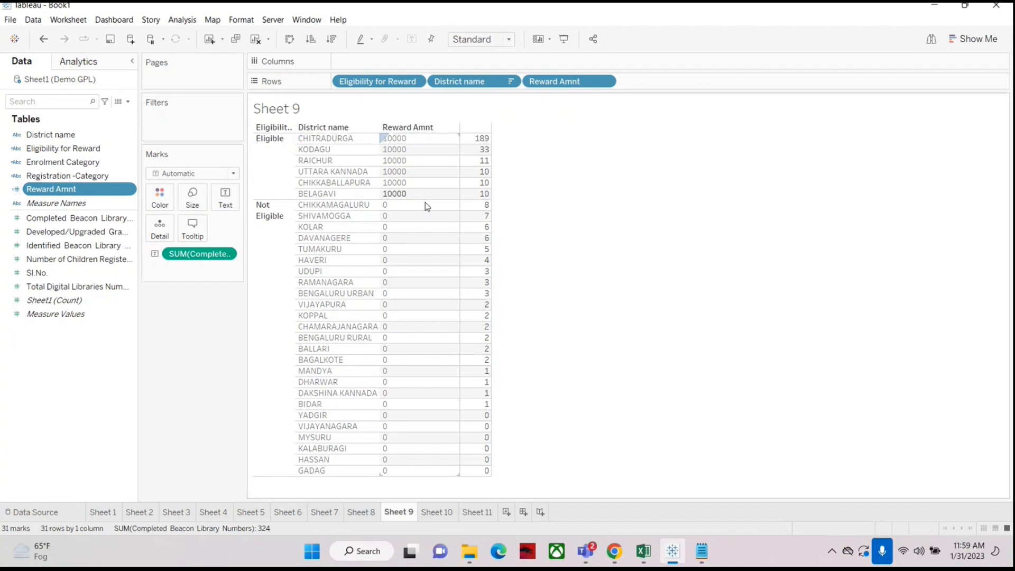
Step: Switch to Notepad and select the requirement text 'All eligible district should get Rs 10000.'
{"action": "left_click", "coordinate": [702, 551]}
{"action": "left_click", "coordinate": [594, 224]}
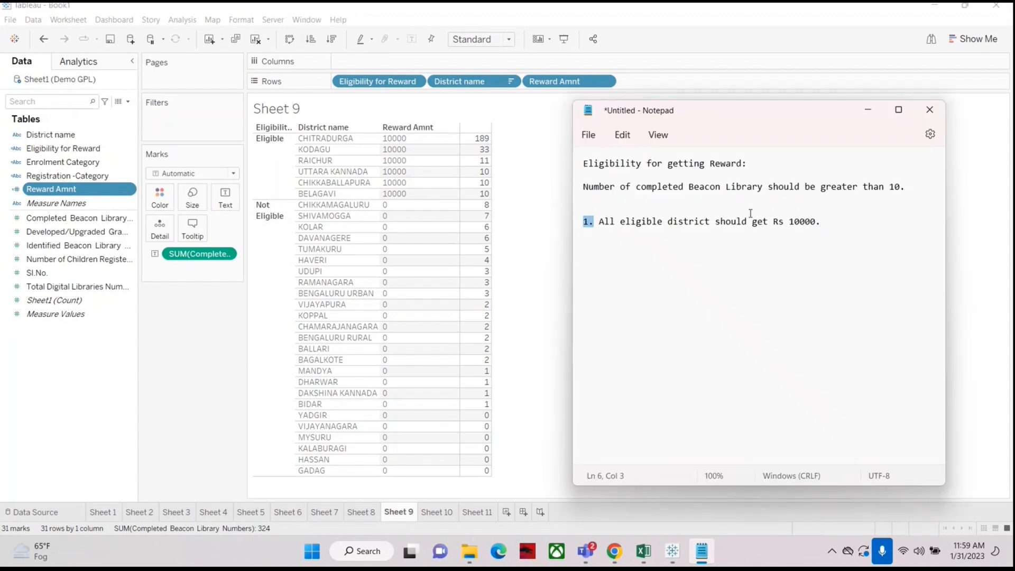
{"action": "left_click", "coordinate": [841, 219], "text": "shift"}
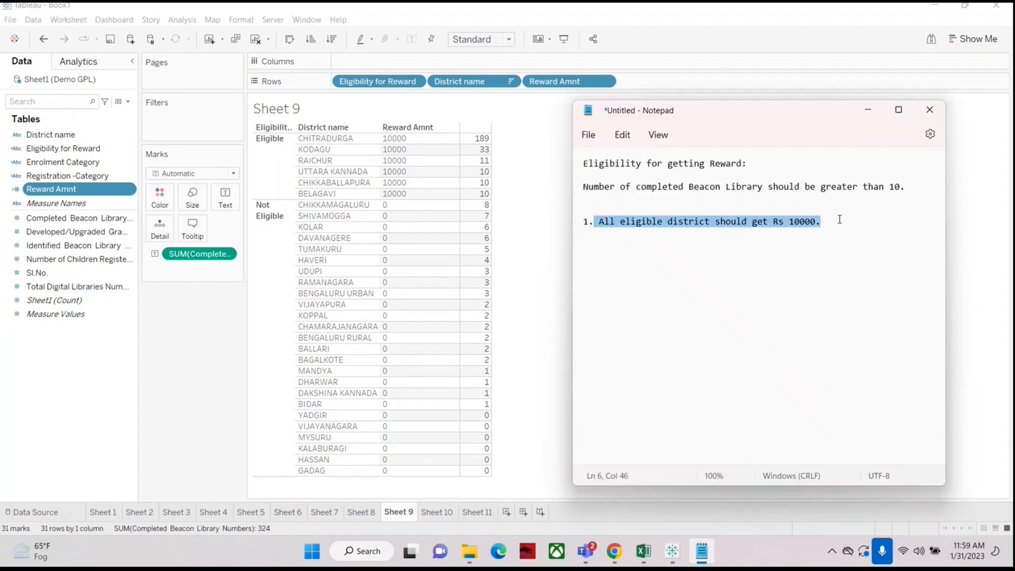
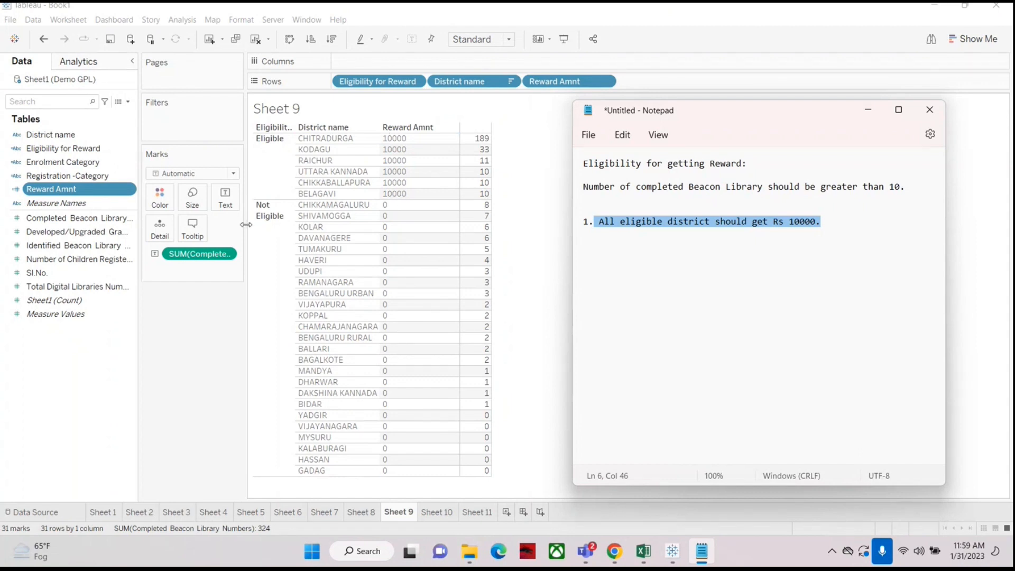
Step: Add a second requirement line: '2. All eligible district should get Rs 10000 for each completed Library'
{"action": "left_click", "coordinate": [860, 220]}
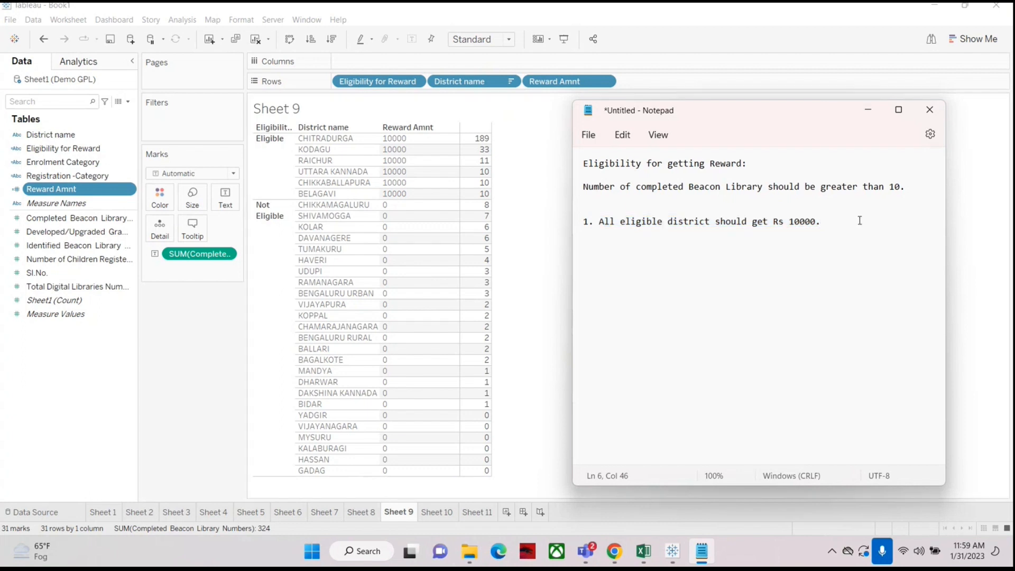
{"action": "key", "text": "Return"}
{"action": "key", "text": "Return"}
{"action": "type", "text": "2. Al"}
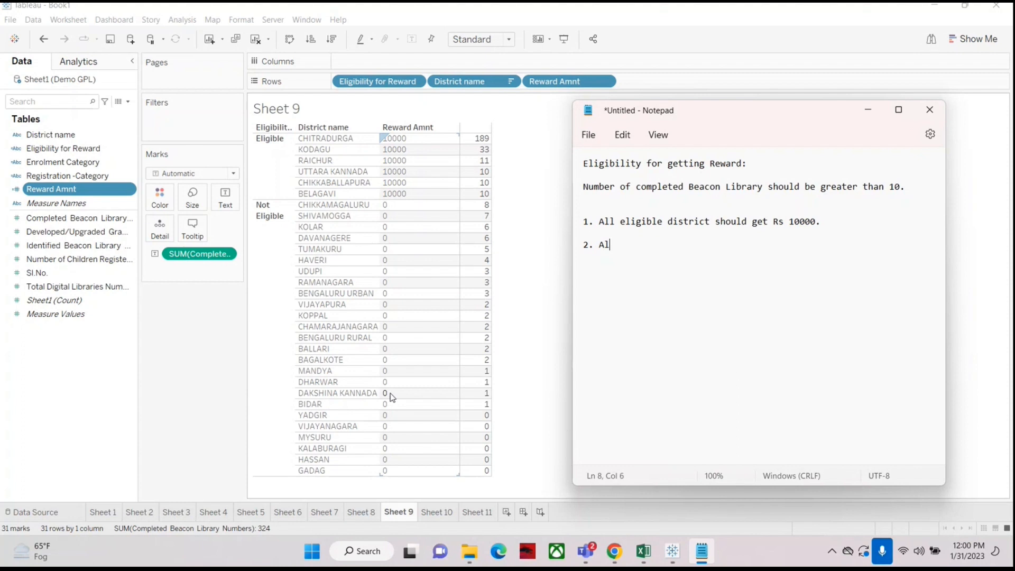
{"action": "type", "text": "l el"}
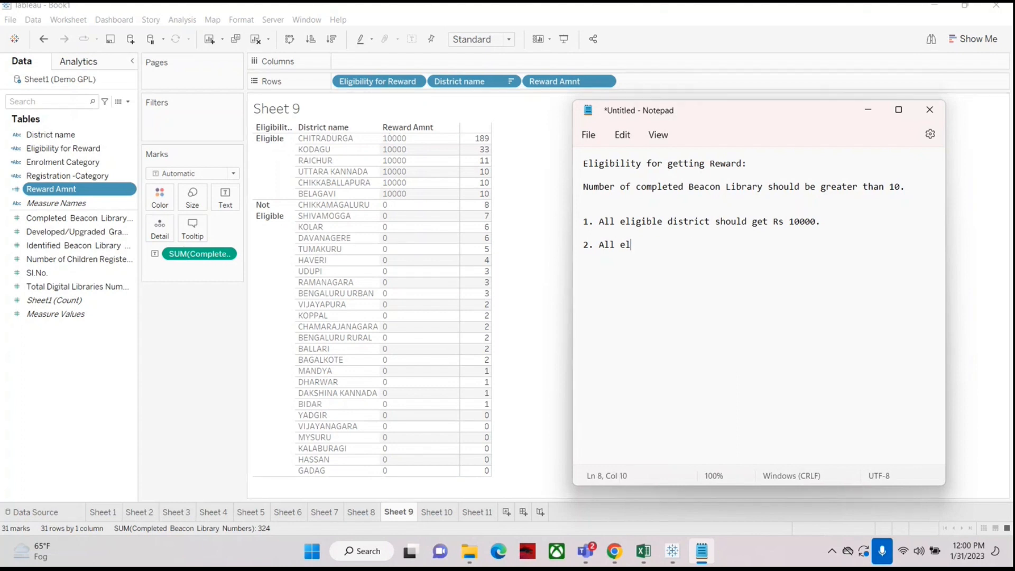
{"action": "type", "text": "igible district sho"}
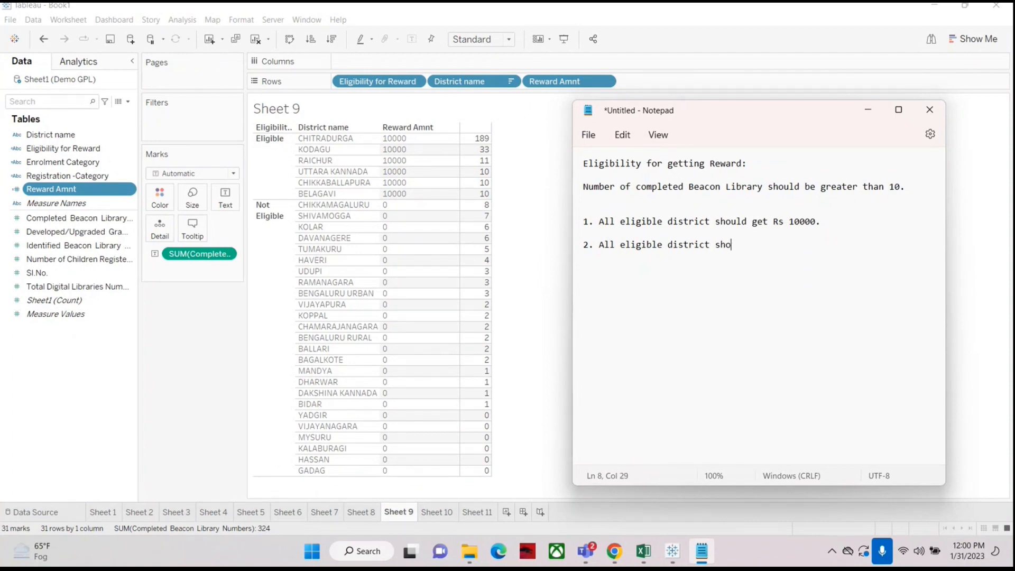
{"action": "type", "text": "uld get 10000"}
{"action": "key", "text": "ctrl+Left"}
{"action": "type", "text": "Rs"}
{"action": "key", "text": "End"}
{"action": "type", "text": "for "}
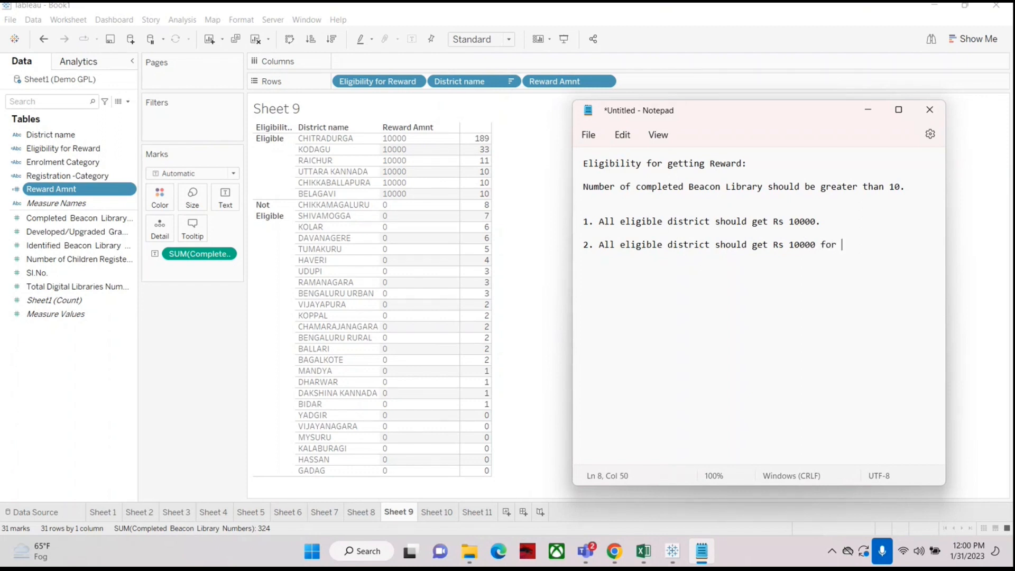
{"action": "type", "text": "each completed Libr"}
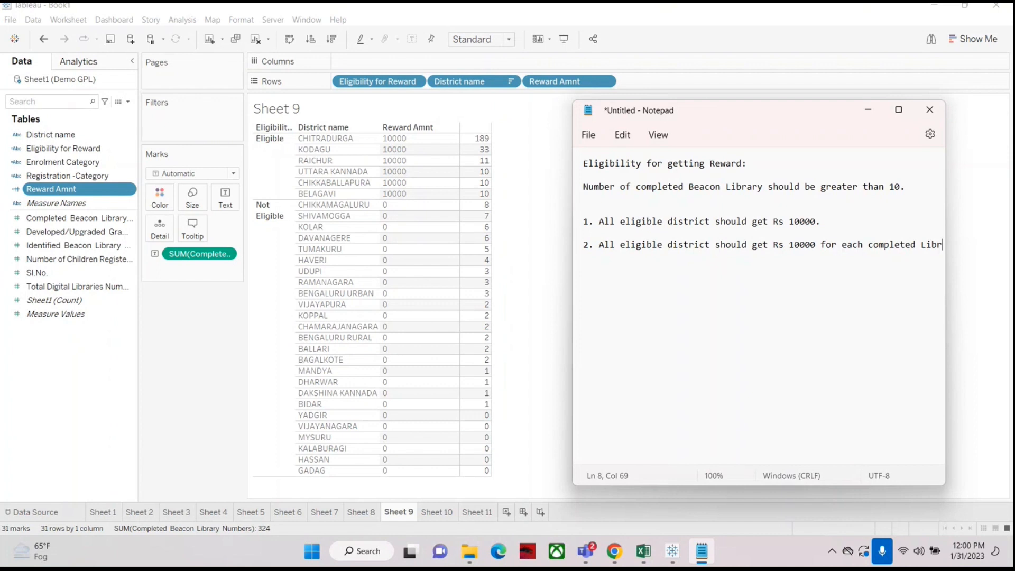
{"action": "type", "text": "ary"}
Step: Widen the Notepad window and highlight parts of both reward requirement lines to compare them
{"action": "left_click_drag", "start_coordinate": [568, 302], "coordinate": [553, 299]}
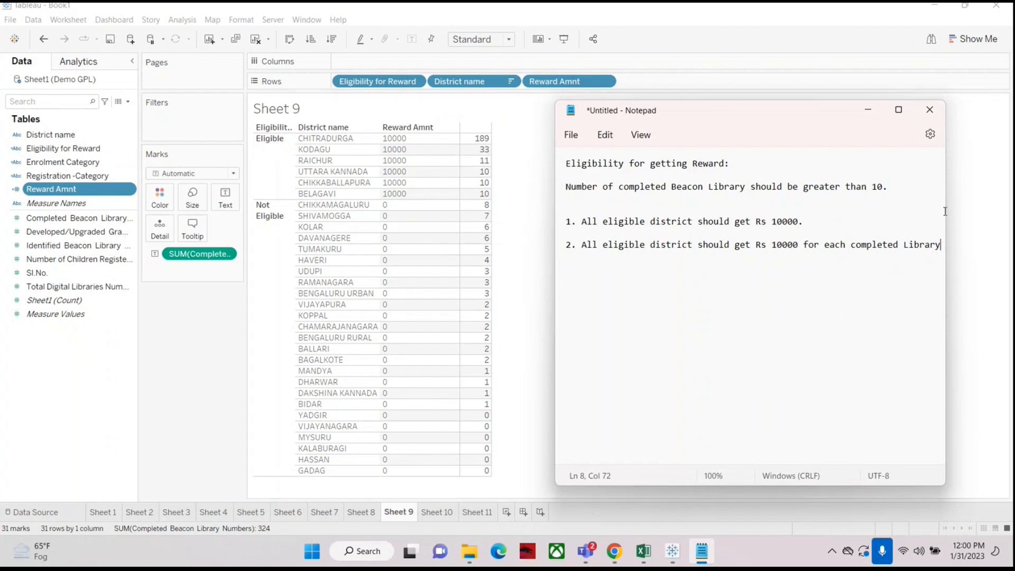
{"action": "left_click_drag", "start_coordinate": [947, 210], "coordinate": [977, 210]}
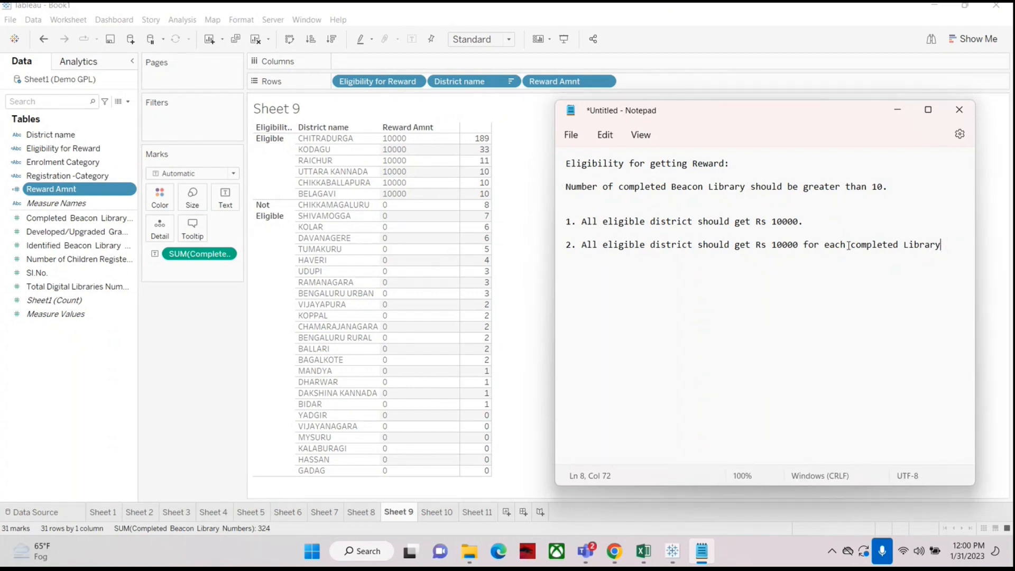
{"action": "left_click_drag", "start_coordinate": [582, 245], "coordinate": [927, 250]}
{"action": "left_click", "coordinate": [783, 245]}
{"action": "left_click", "coordinate": [578, 223]}
{"action": "left_click_drag", "start_coordinate": [750, 225], "coordinate": [817, 221]}
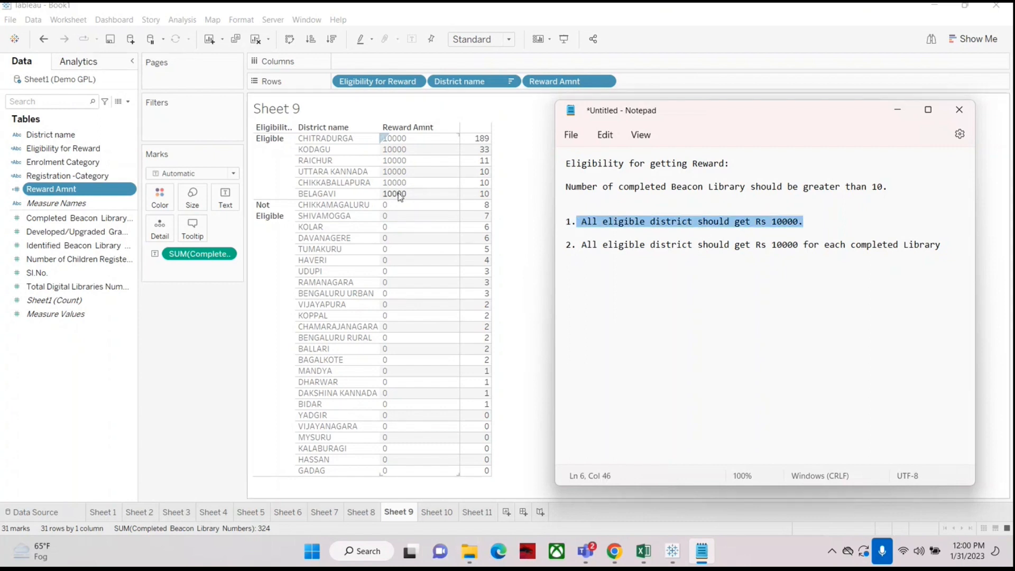
{"action": "left_click", "coordinate": [635, 244]}
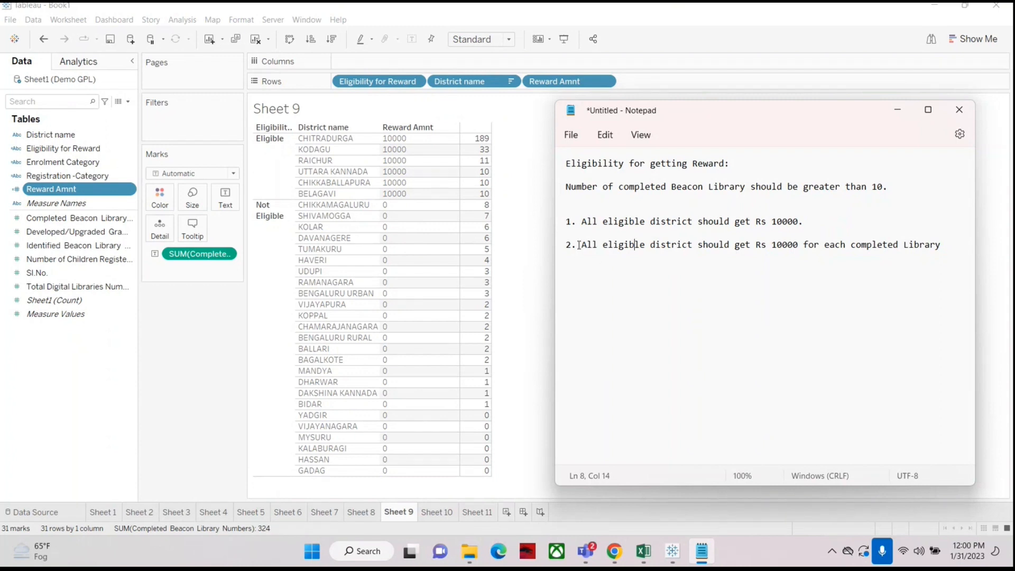
{"action": "left_click_drag", "start_coordinate": [578, 245], "coordinate": [705, 248]}
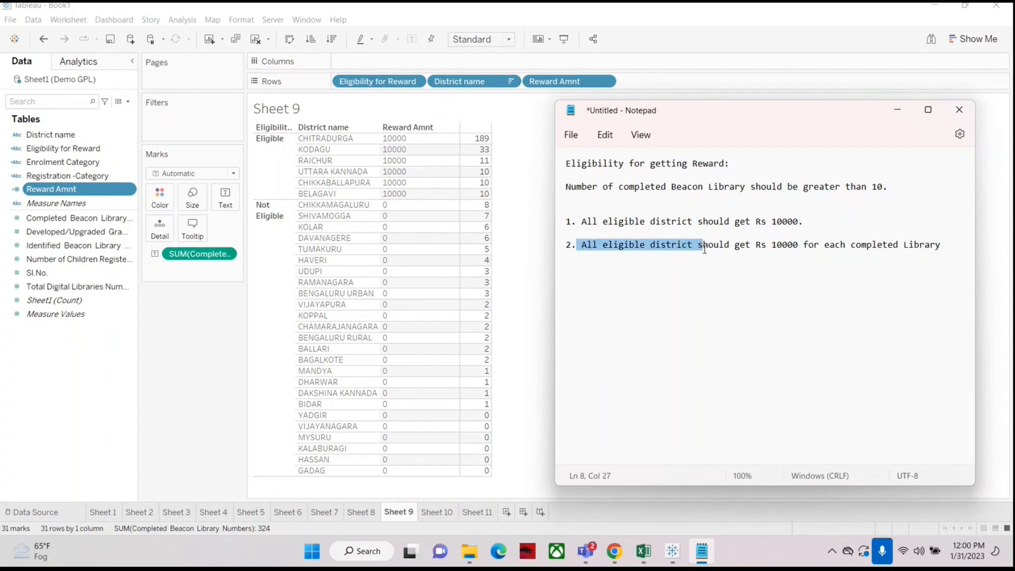
{"action": "left_click", "coordinate": [744, 270]}
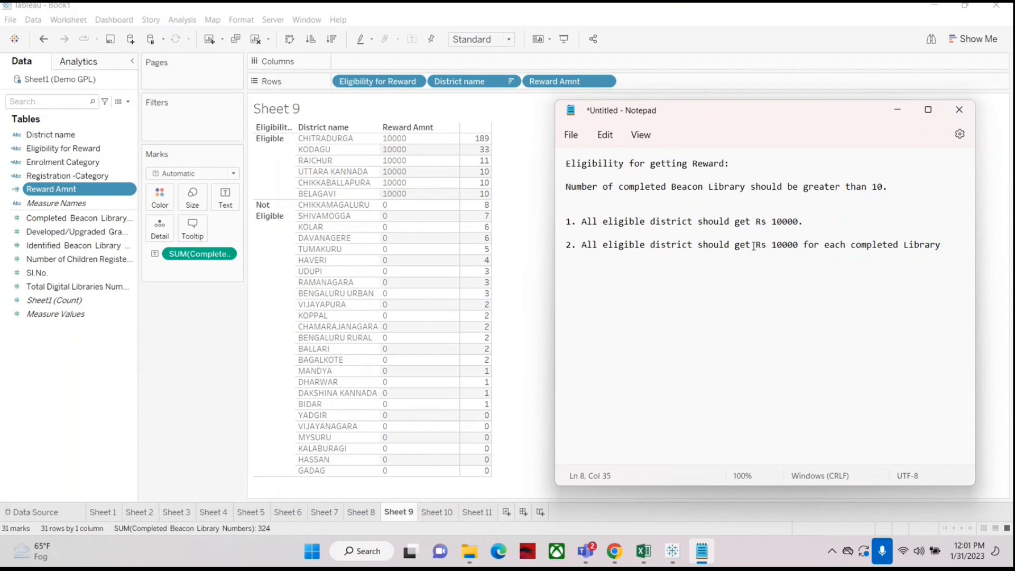
{"action": "left_click_drag", "start_coordinate": [753, 245], "coordinate": [954, 243]}
{"action": "left_click", "coordinate": [820, 246]}
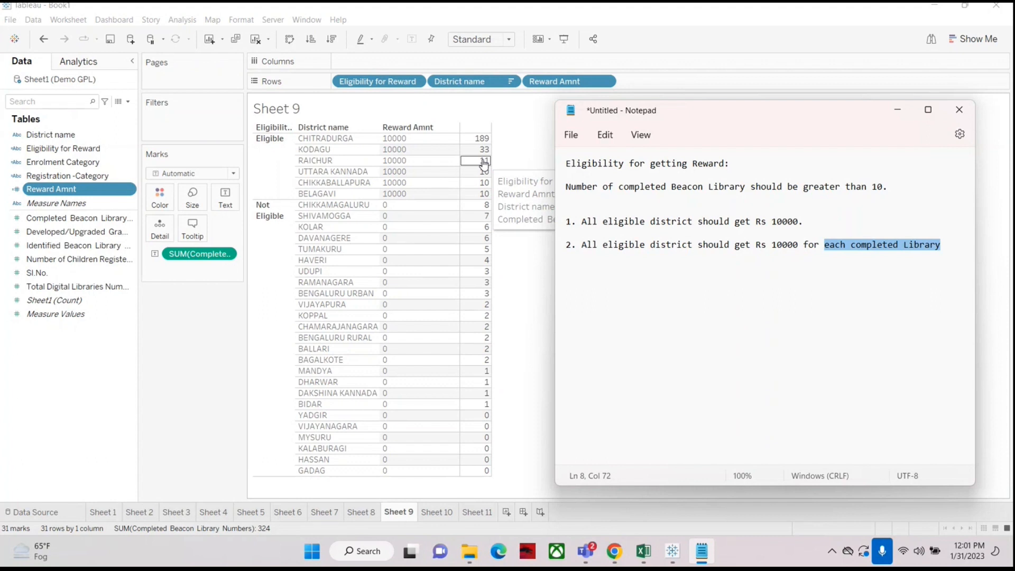
{"action": "left_click", "coordinate": [947, 296]}
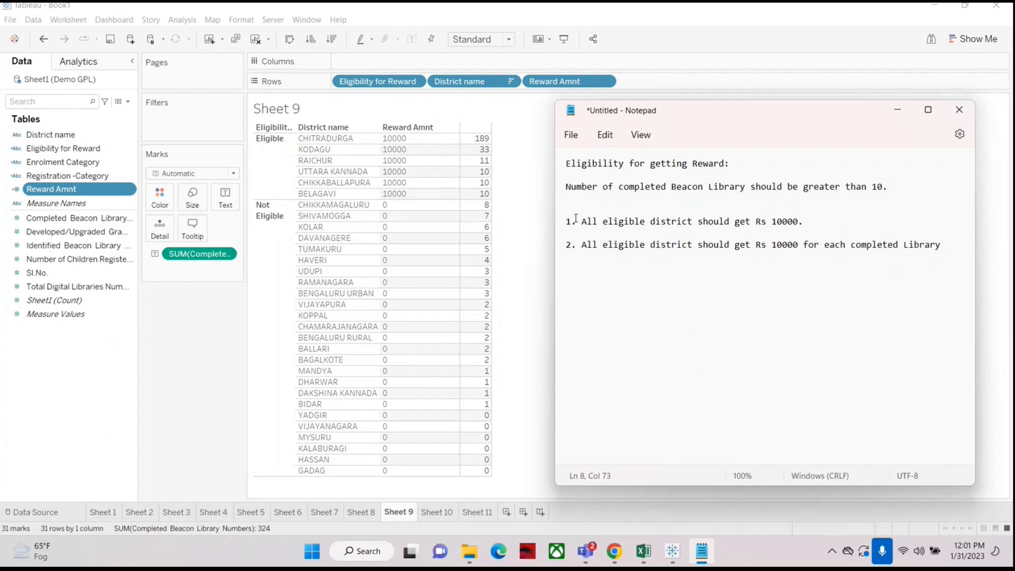
{"action": "left_click_drag", "start_coordinate": [577, 222], "coordinate": [829, 220]}
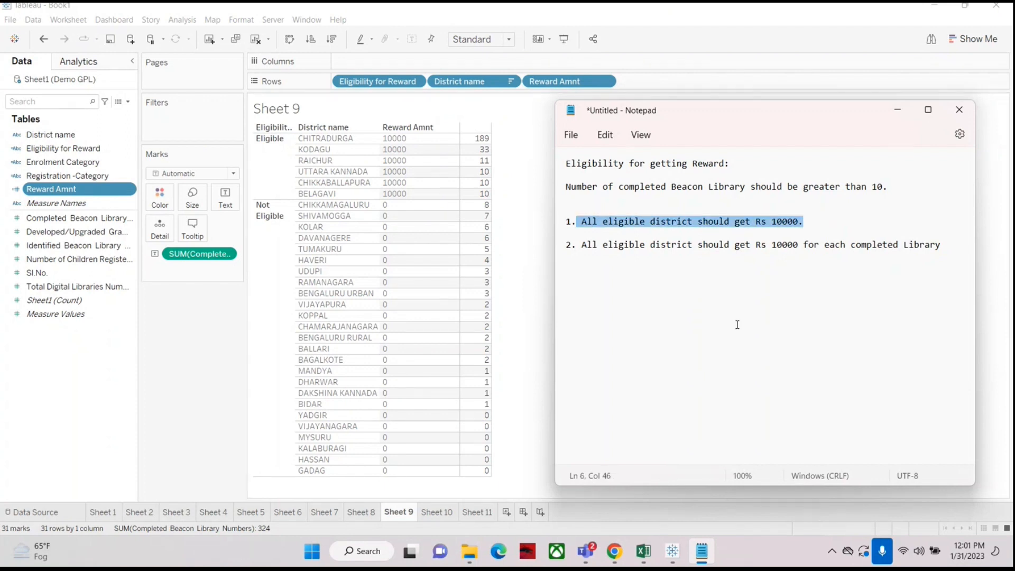
{"action": "left_click", "coordinate": [719, 244]}
{"action": "left_click_drag", "start_coordinate": [582, 223], "coordinate": [695, 222]}
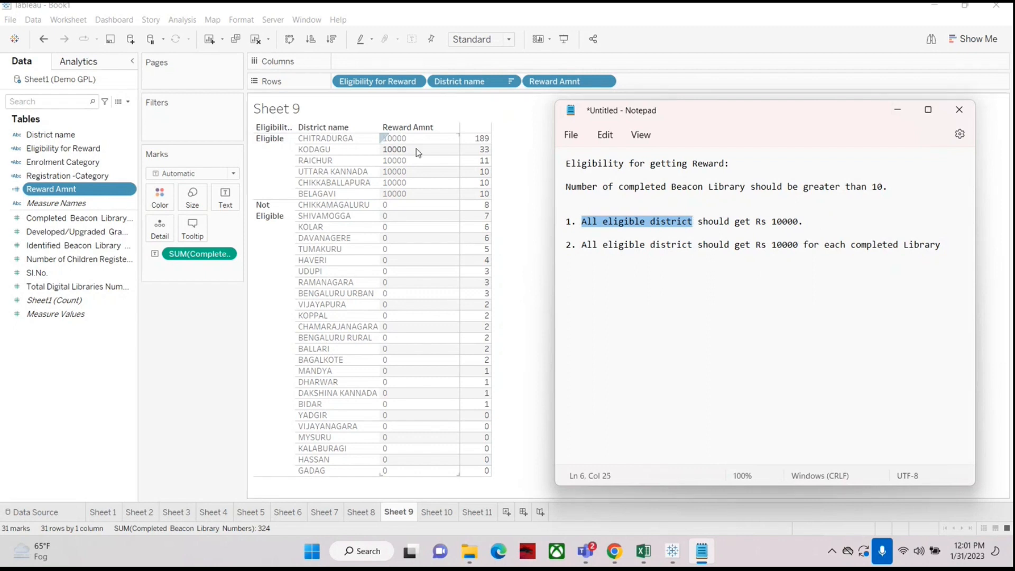
{"action": "left_click", "coordinate": [634, 245]}
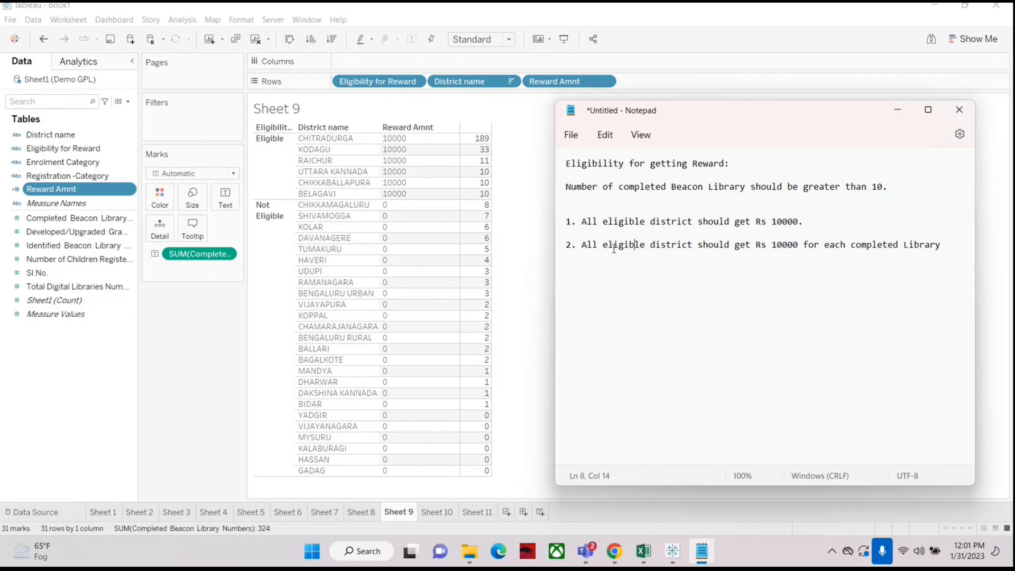
{"action": "left_click_drag", "start_coordinate": [771, 244], "coordinate": [804, 247]}
{"action": "left_click", "coordinate": [784, 245]}
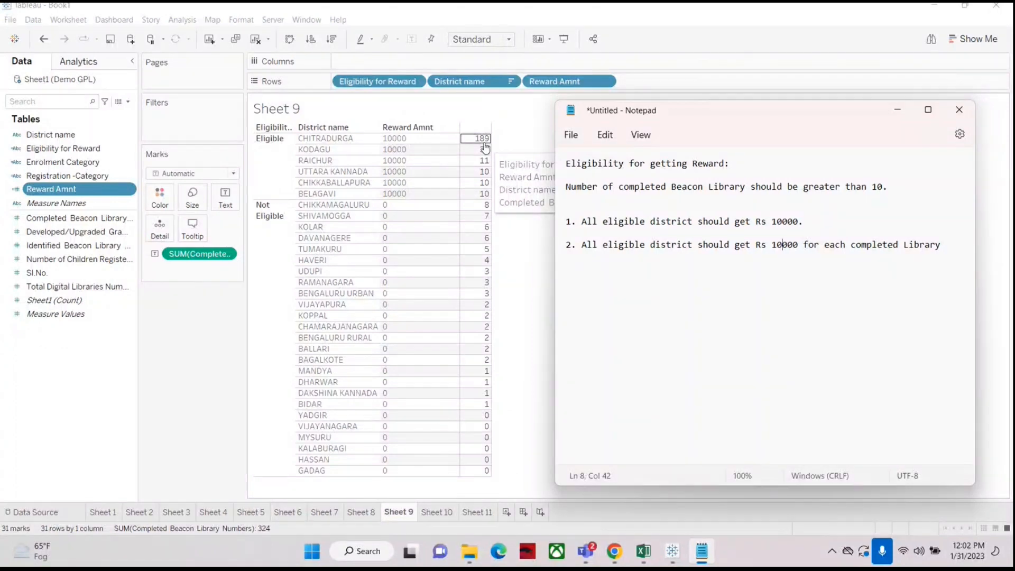
{"action": "left_click_drag", "start_coordinate": [565, 221], "coordinate": [776, 245]}
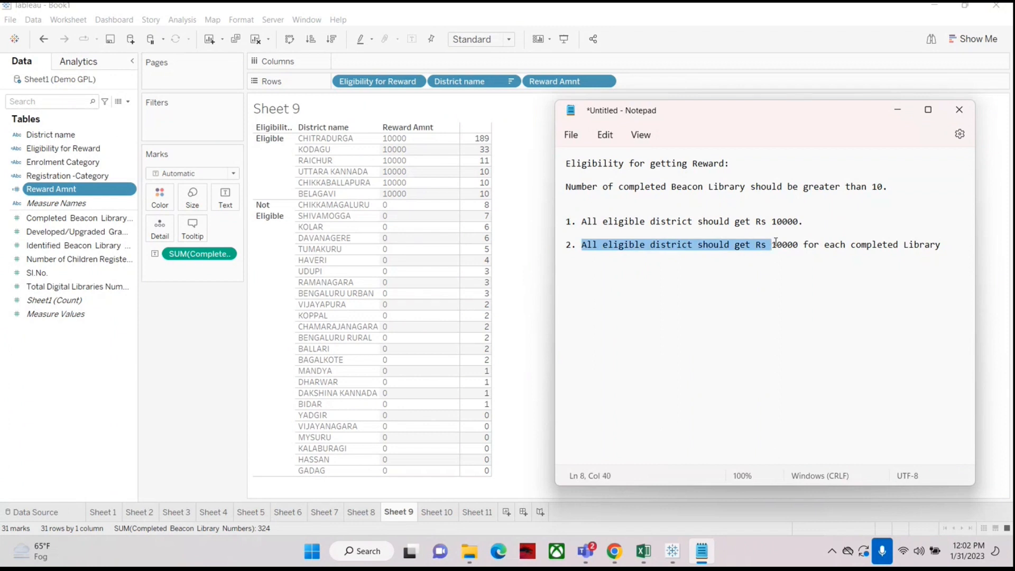
{"action": "left_click", "coordinate": [766, 312]}
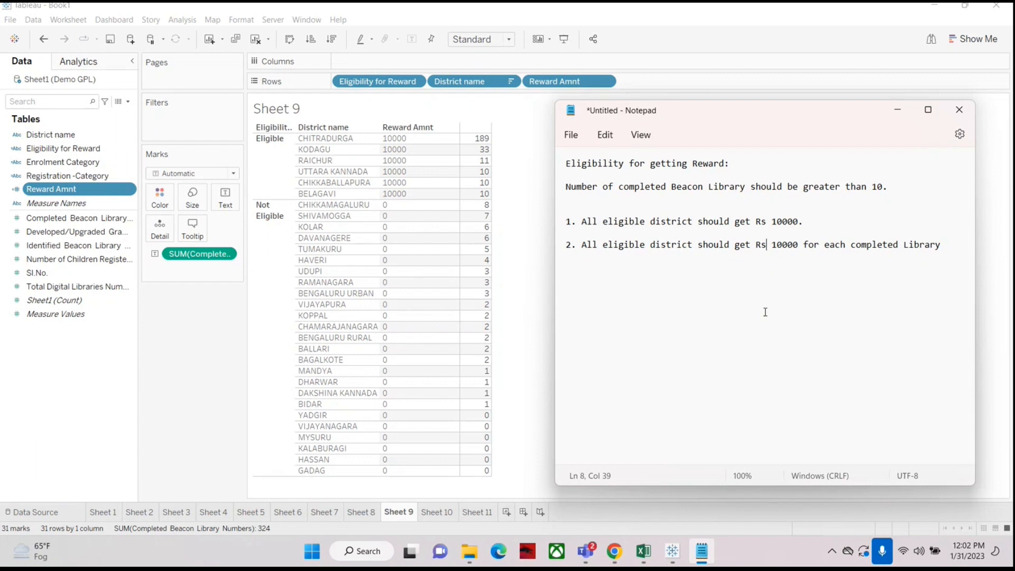
{"action": "left_click", "coordinate": [903, 512]}
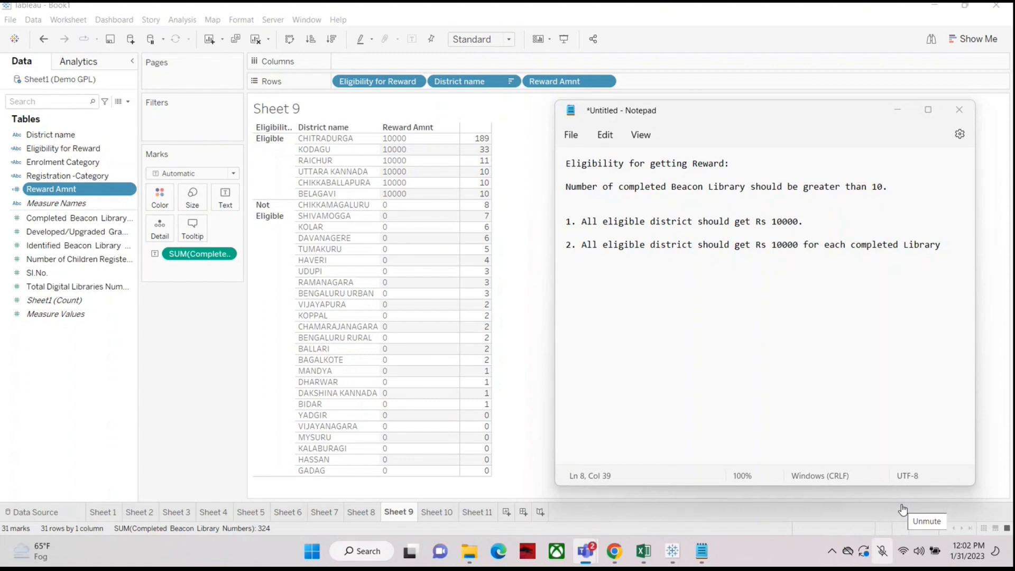
{"action": "left_click", "coordinate": [902, 510]}
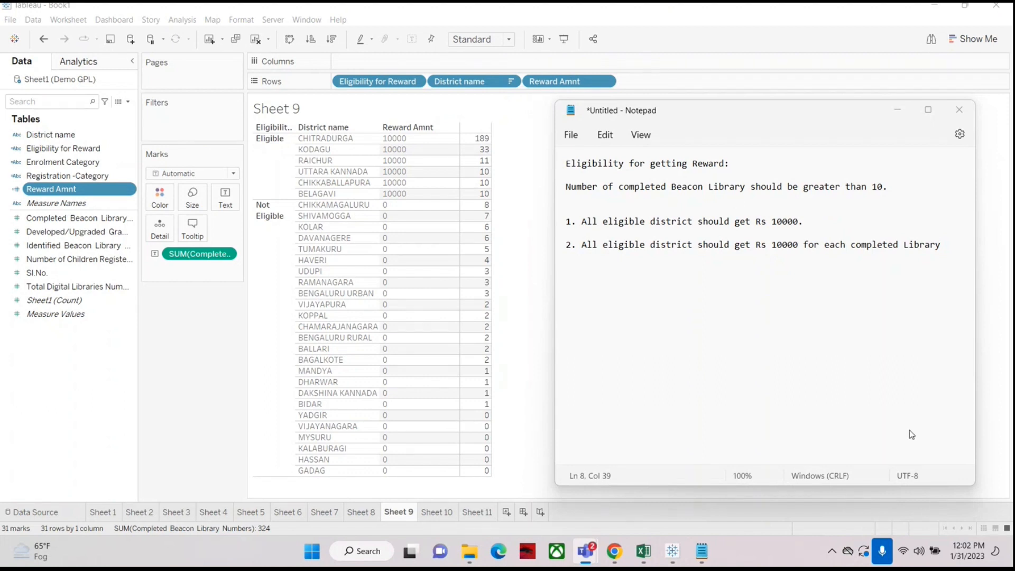
{"action": "left_click", "coordinate": [897, 511]}
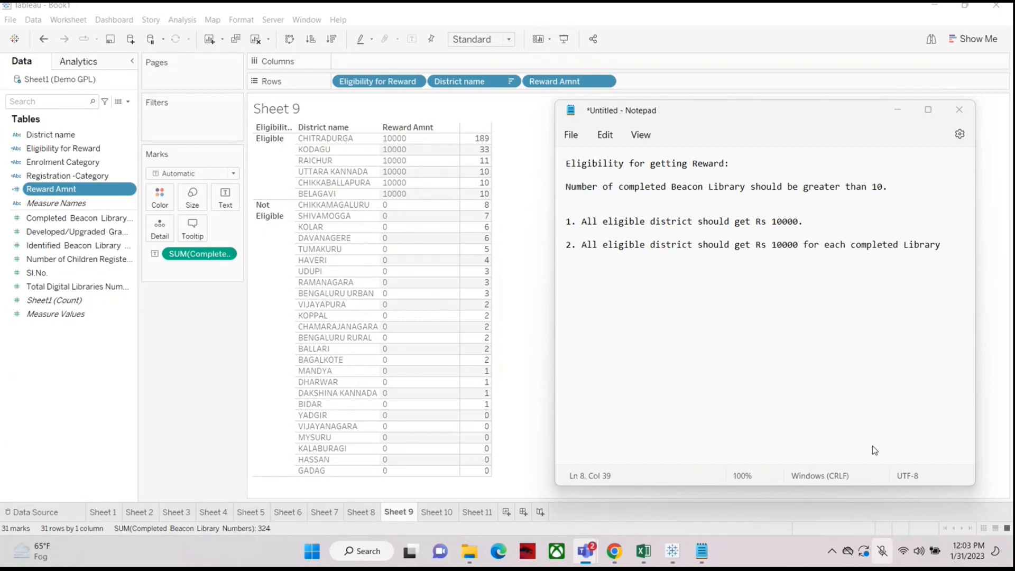
{"action": "left_click", "coordinate": [898, 508]}
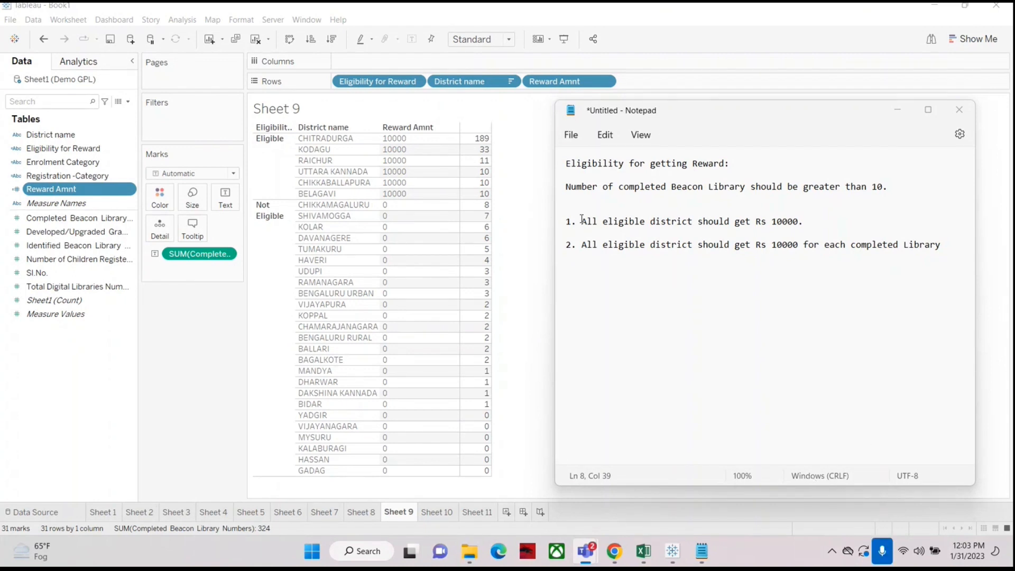
Step: Highlight the full second requirement and its 10000 amount to review the per-library reward rule
{"action": "left_click_drag", "start_coordinate": [582, 222], "coordinate": [817, 225]}
{"action": "left_click", "coordinate": [682, 245]}
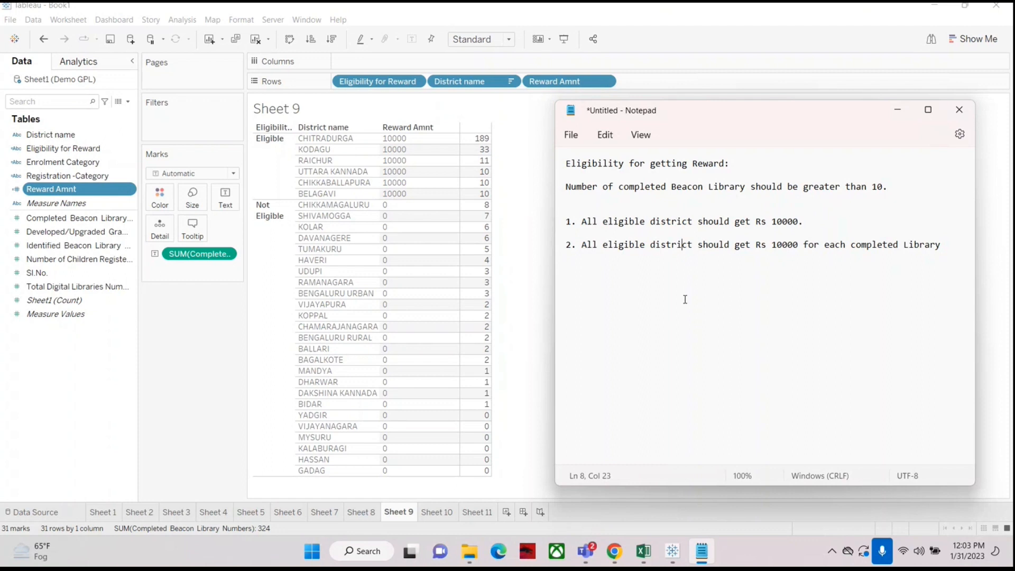
{"action": "left_click", "coordinate": [578, 246]}
{"action": "left_click_drag", "start_coordinate": [578, 245], "coordinate": [943, 263]}
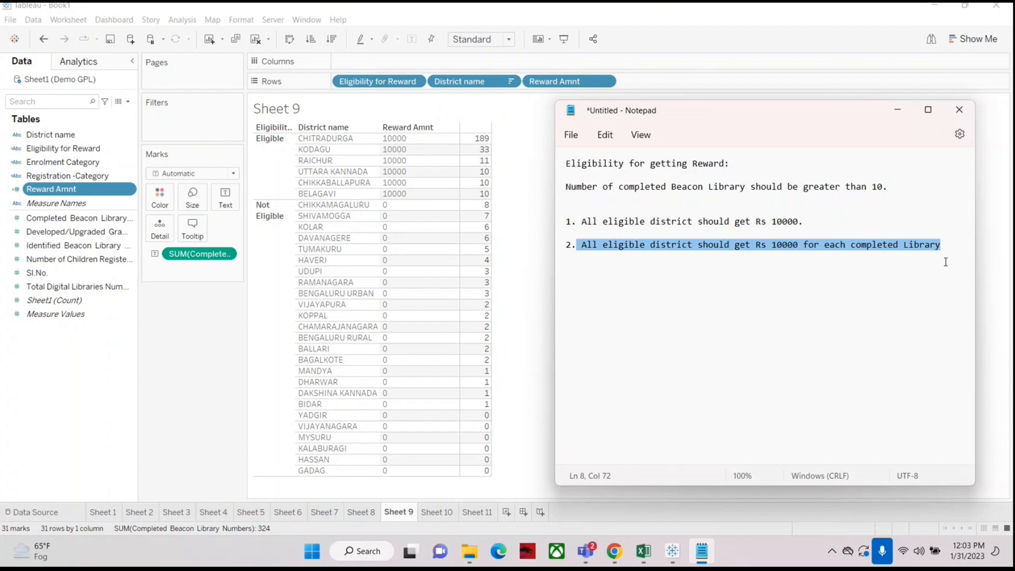
{"action": "left_click", "coordinate": [831, 277]}
{"action": "left_click_drag", "start_coordinate": [772, 246], "coordinate": [797, 245]}
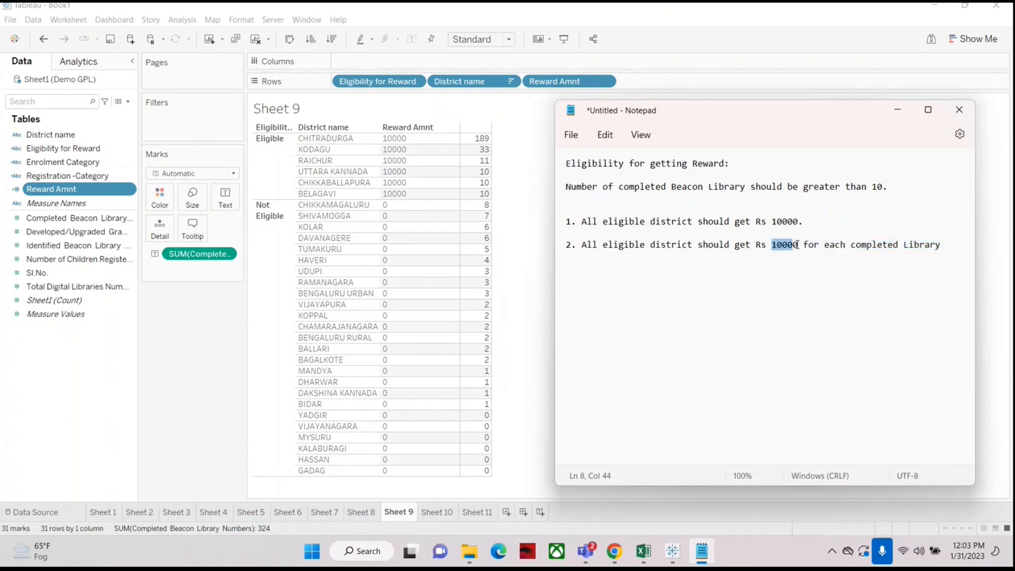
{"action": "mouse_move", "coordinate": [485, 197]}
{"action": "left_click_drag", "start_coordinate": [566, 244], "coordinate": [954, 269]}
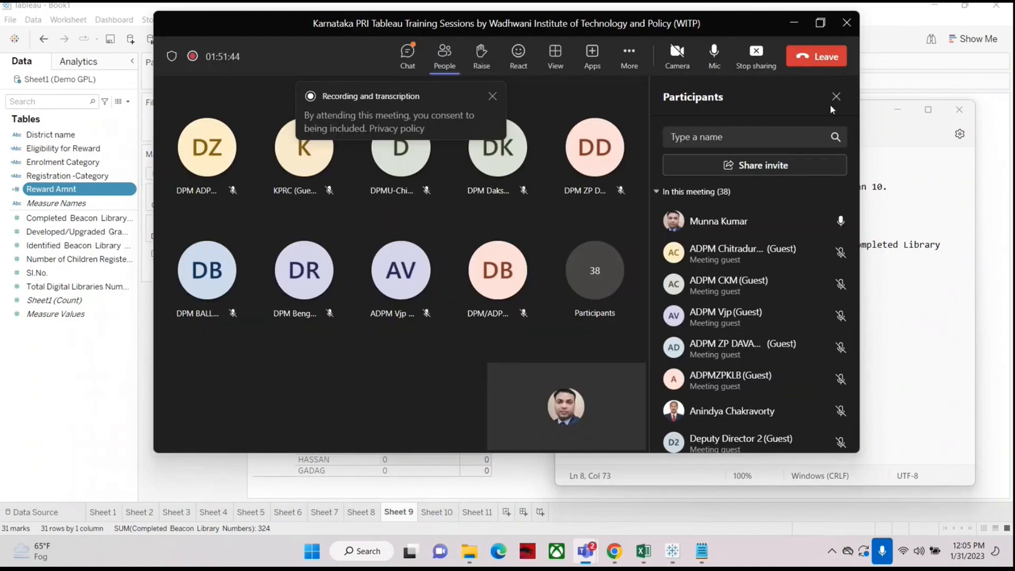
Step: Stop screen sharing and inspect the Reward Amount calculation formula in the other shared workbook
{"action": "left_click", "coordinate": [757, 56]}
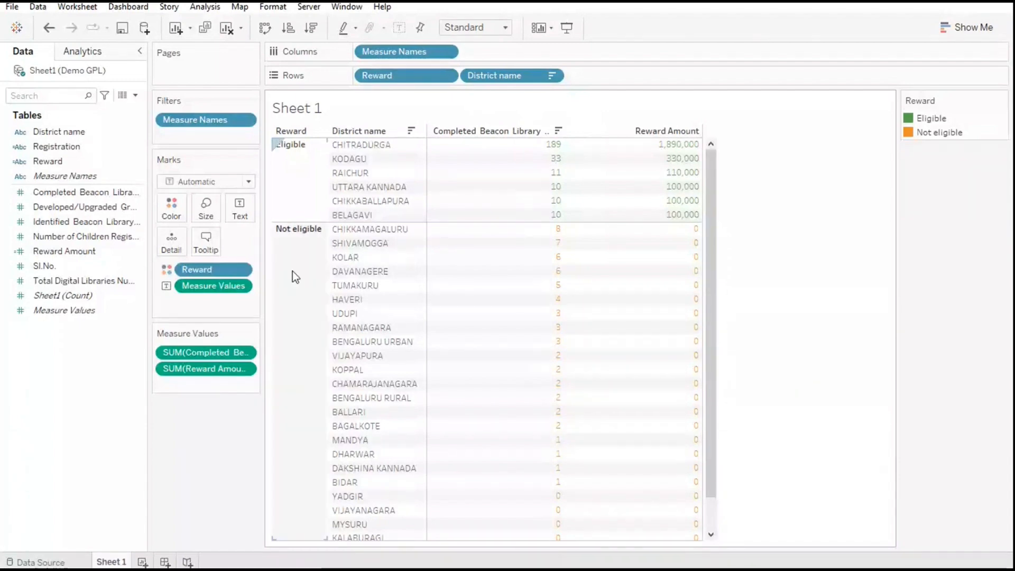
{"action": "left_click", "coordinate": [54, 253]}
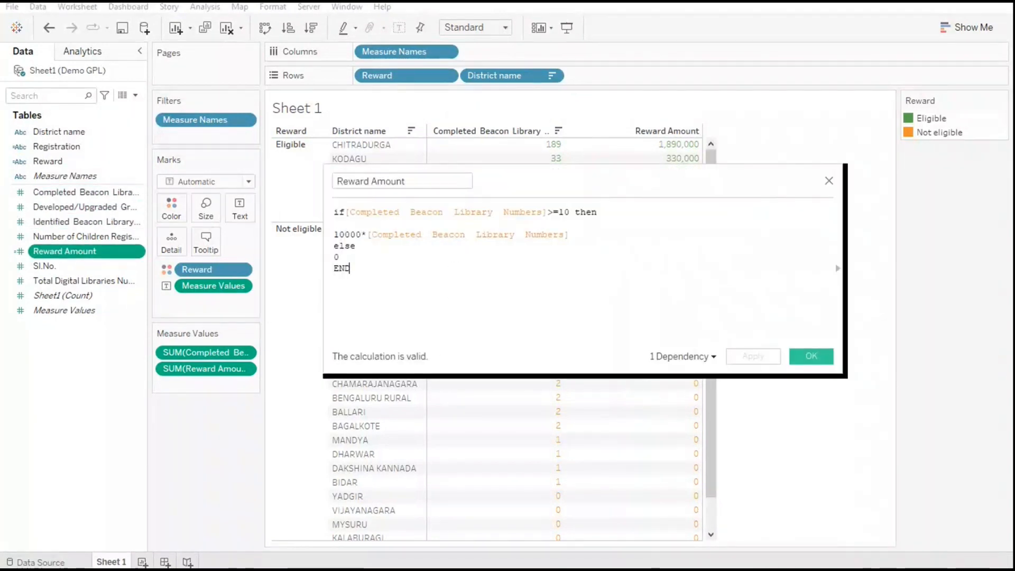
{"action": "left_click_drag", "start_coordinate": [394, 308], "coordinate": [320, 210]}
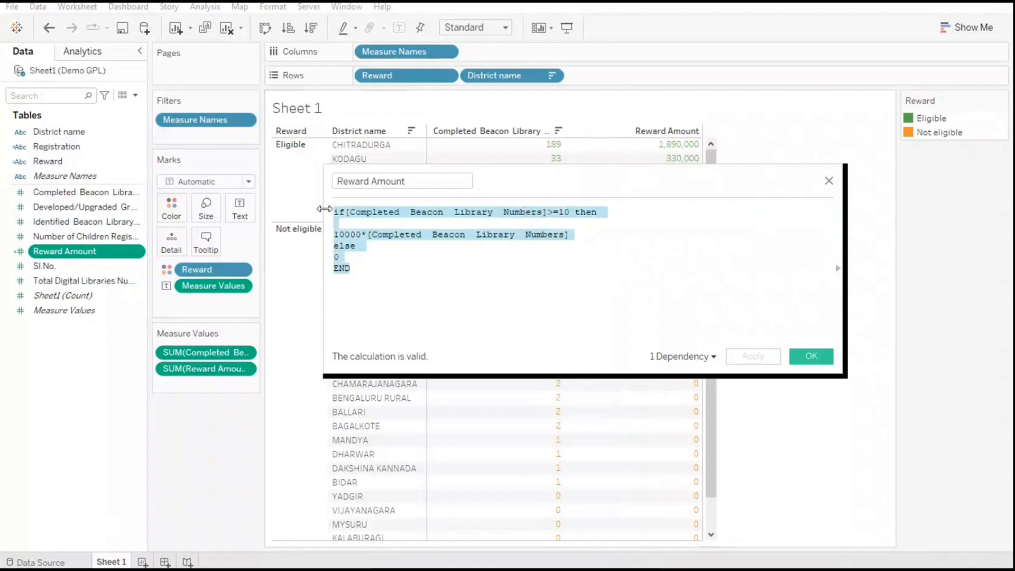
{"action": "left_click", "coordinate": [507, 311]}
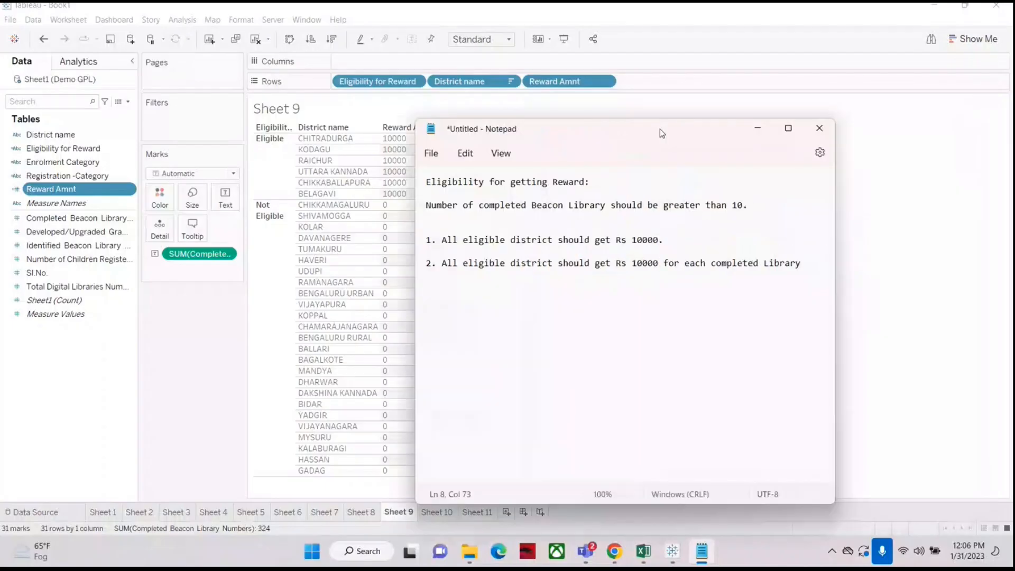
{"action": "left_click_drag", "start_coordinate": [660, 129], "coordinate": [735, 115]}
{"action": "left_click", "coordinate": [709, 290]}
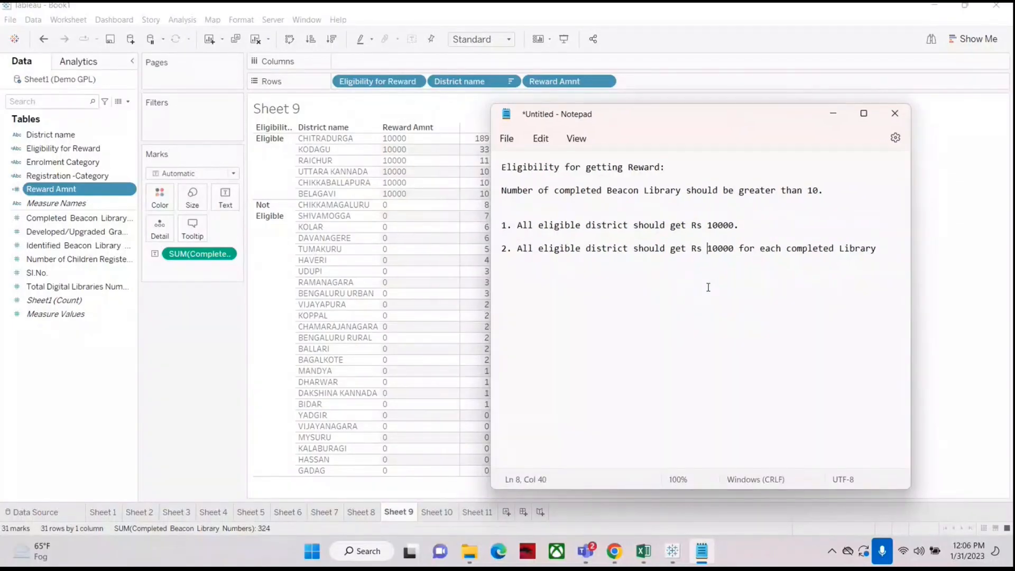
{"action": "left_click_drag", "start_coordinate": [677, 105], "coordinate": [711, 117]}
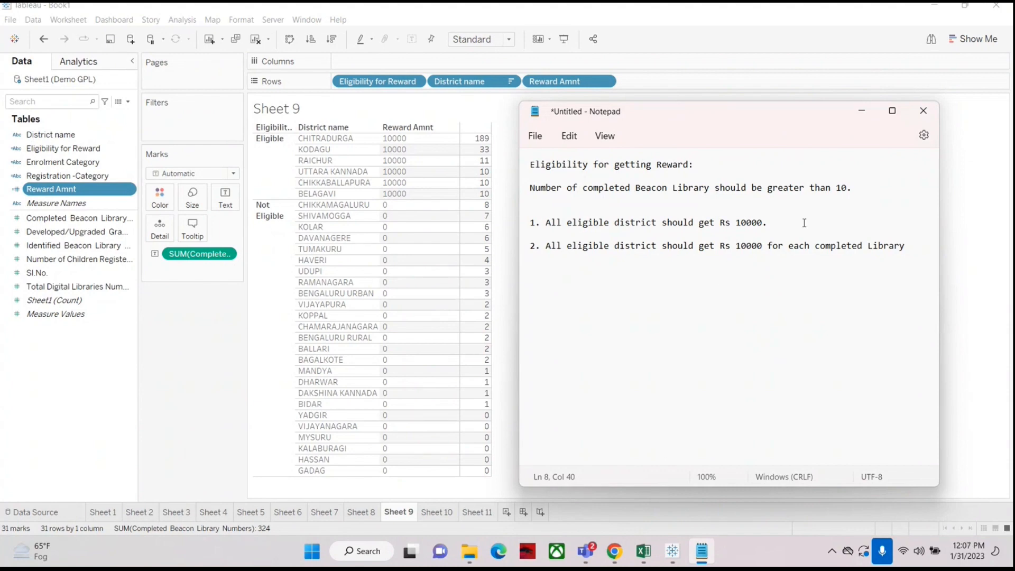
{"action": "left_click", "coordinate": [689, 297]}
{"action": "left_click", "coordinate": [555, 268]}
{"action": "left_click_drag", "start_coordinate": [696, 118], "coordinate": [749, 121]}
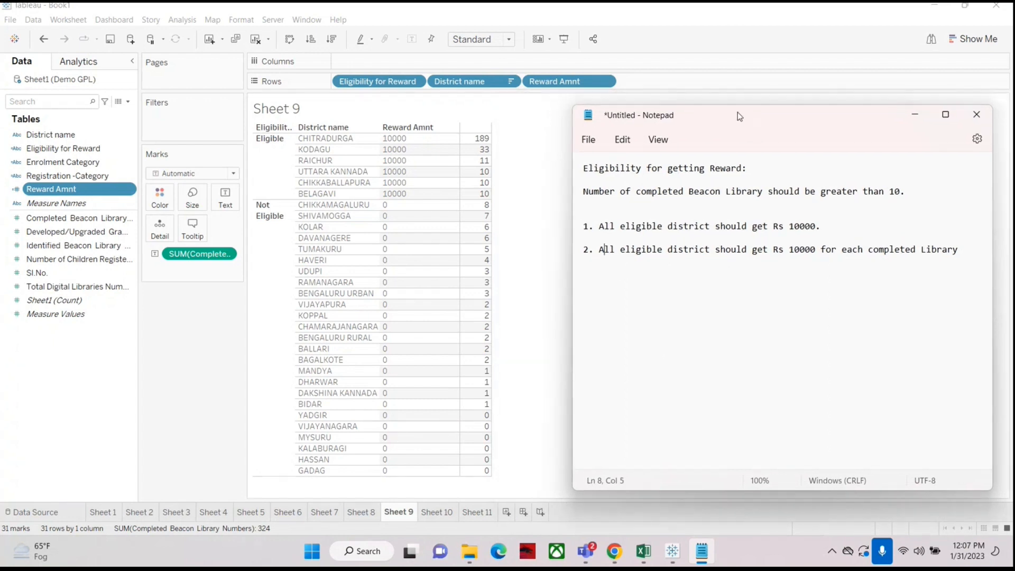
Step: Edit the Reward Amnt calculation so eligible districts get [Completed Beacon Library Numbers]*10000 instead of a flat 10000
{"action": "right_click", "coordinate": [89, 189]}
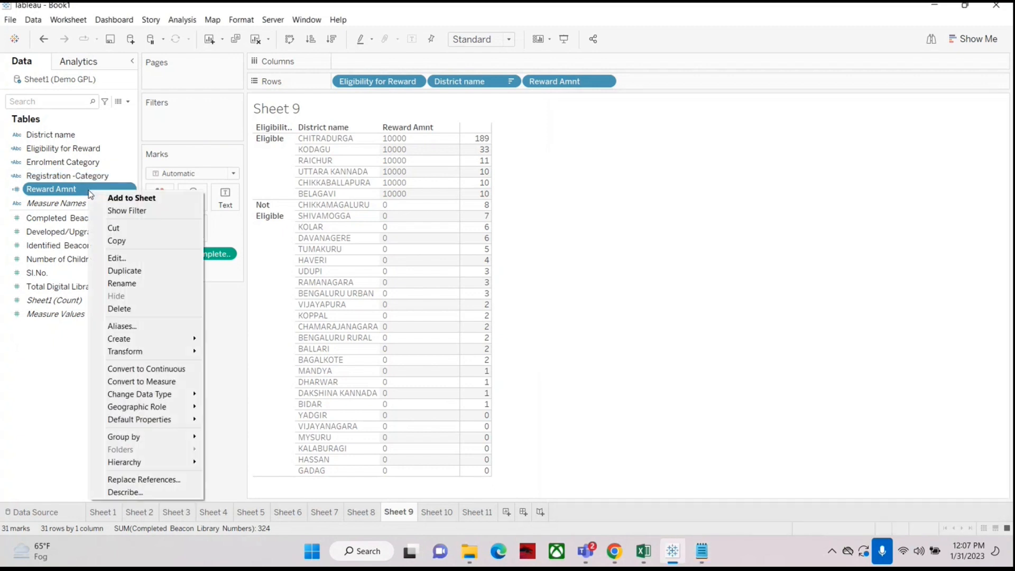
{"action": "left_click", "coordinate": [117, 259]}
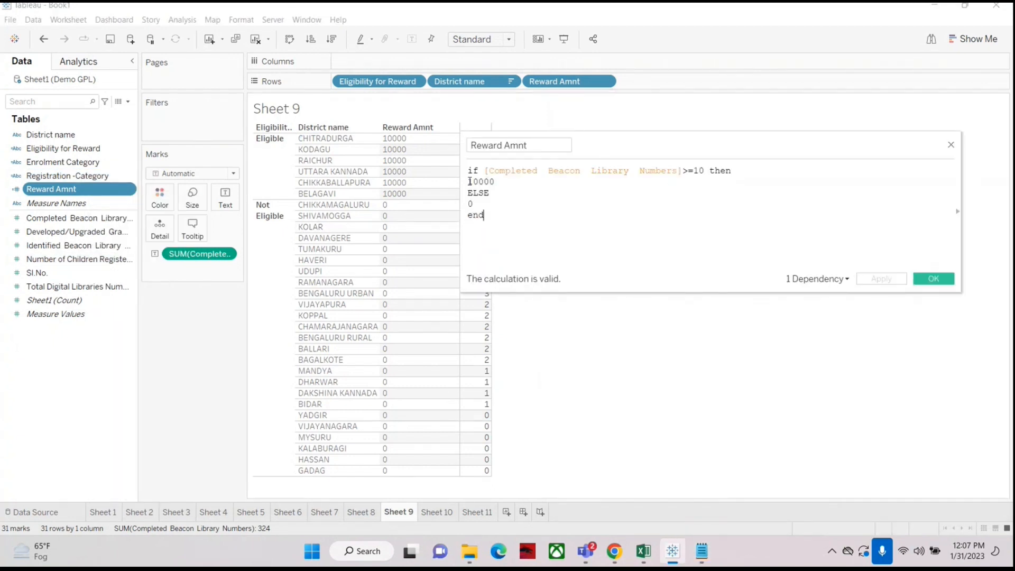
{"action": "left_click_drag", "start_coordinate": [605, 143], "coordinate": [623, 169]}
{"action": "left_click", "coordinate": [515, 204]}
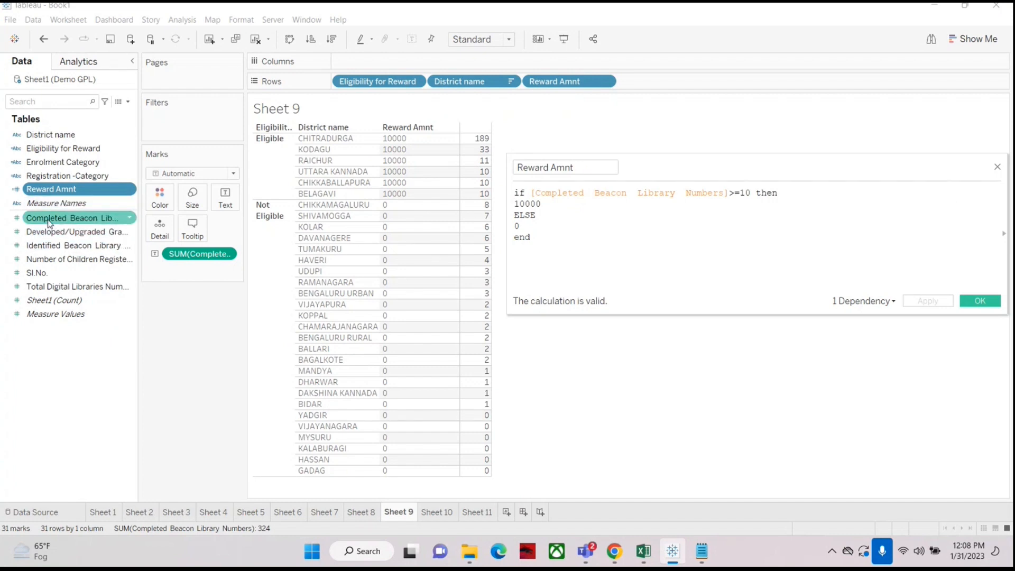
{"action": "left_click_drag", "start_coordinate": [50, 220], "coordinate": [519, 216]}
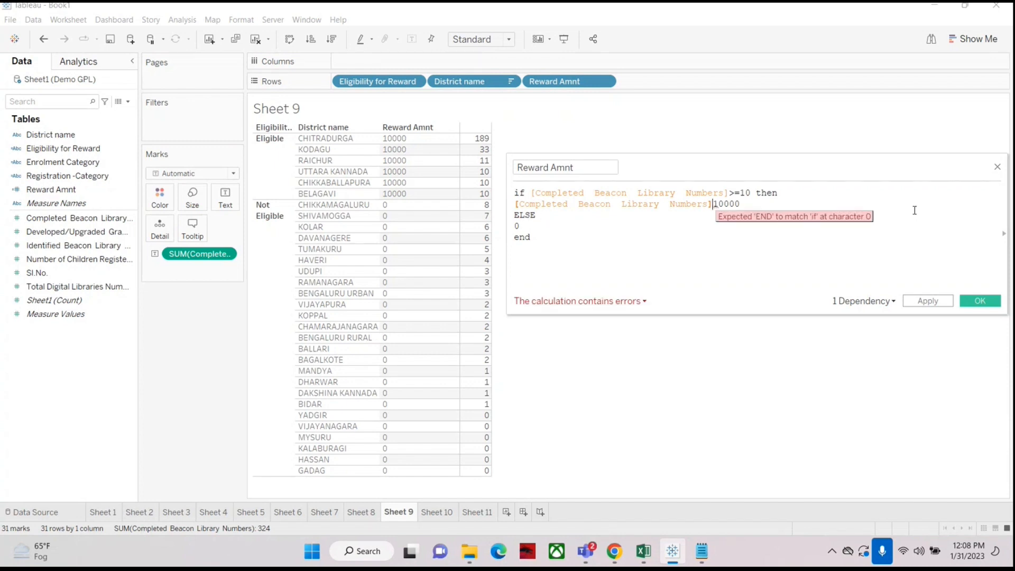
{"action": "type", "text": "x"}
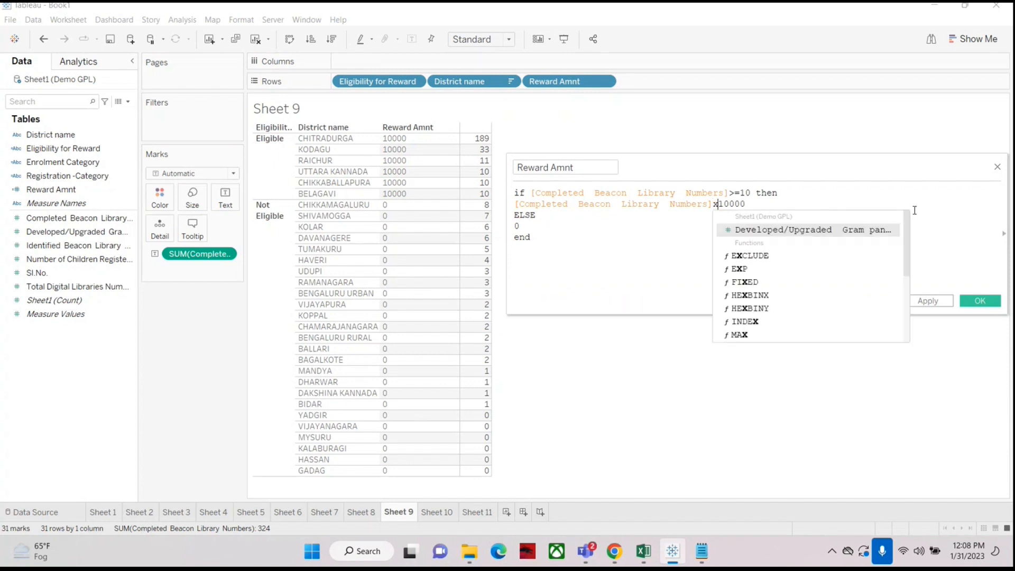
{"action": "key", "text": "BackSpace"}
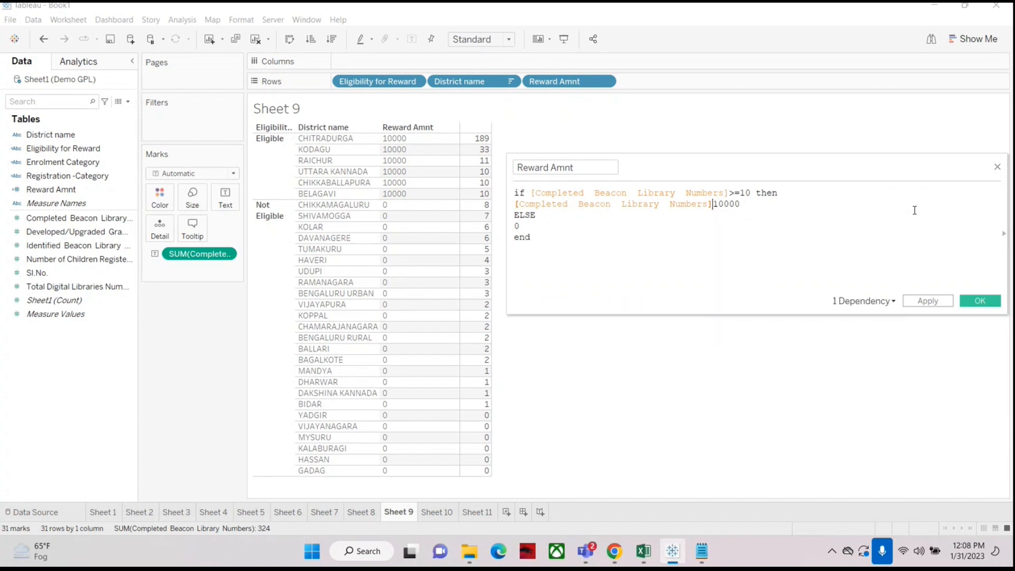
{"action": "type", "text": "*"}
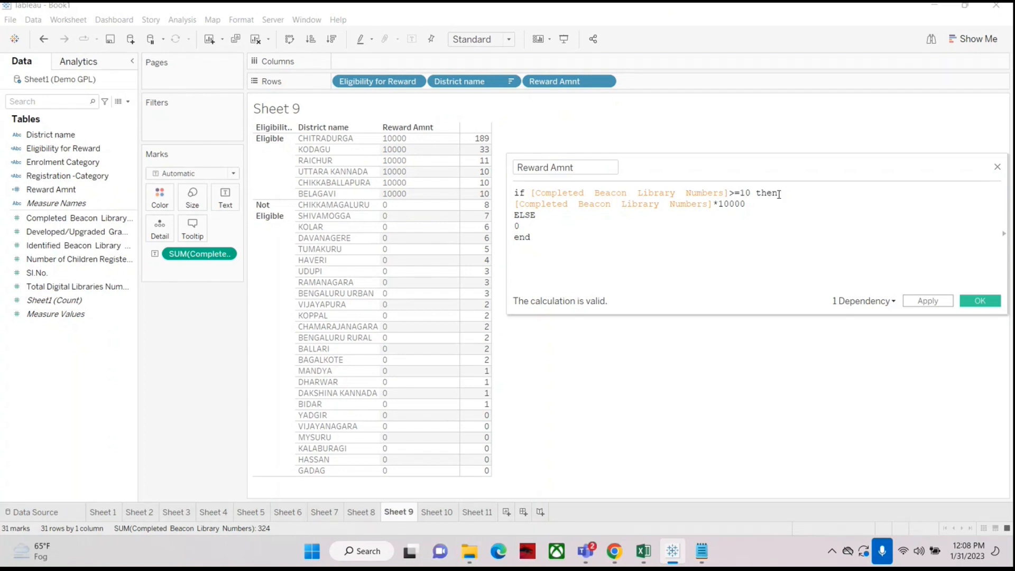
{"action": "left_click_drag", "start_coordinate": [515, 205], "coordinate": [757, 205]}
{"action": "left_click", "coordinate": [976, 301]}
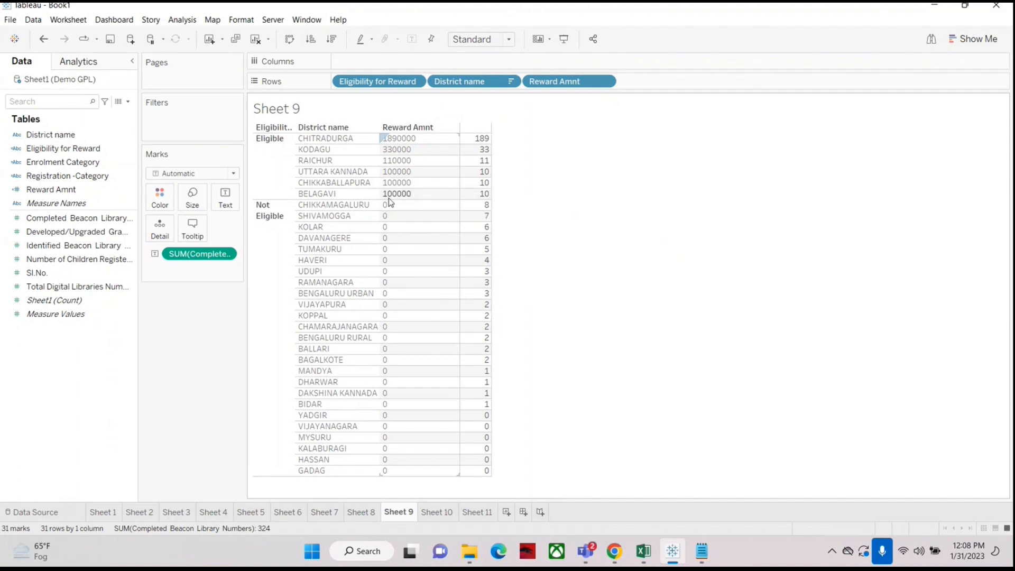
Step: Reopen the Reward Amnt calculation editor to review the updated formula
{"action": "mouse_move", "coordinate": [484, 160]}
{"action": "left_click", "coordinate": [56, 148]}
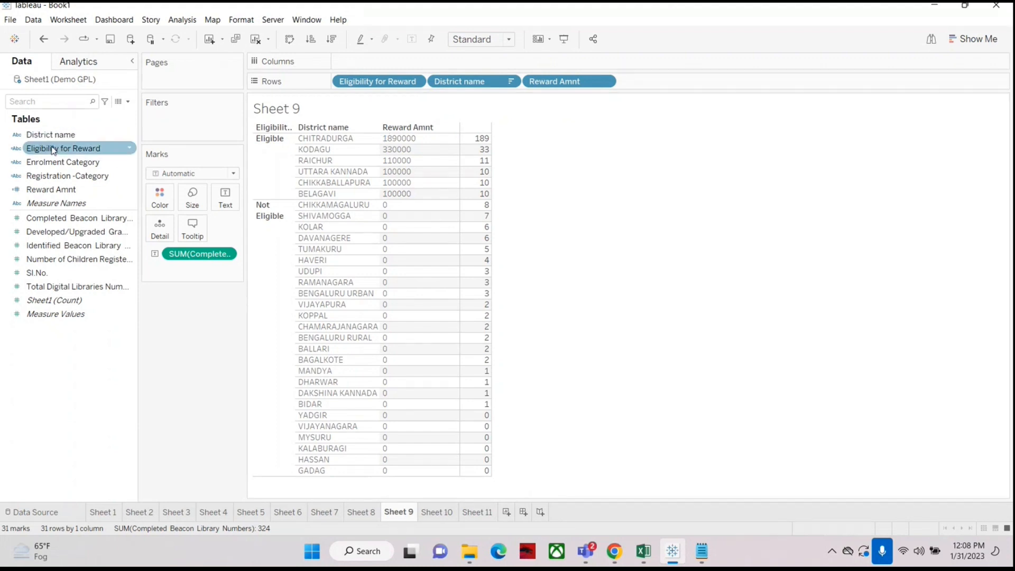
{"action": "left_click", "coordinate": [53, 189]}
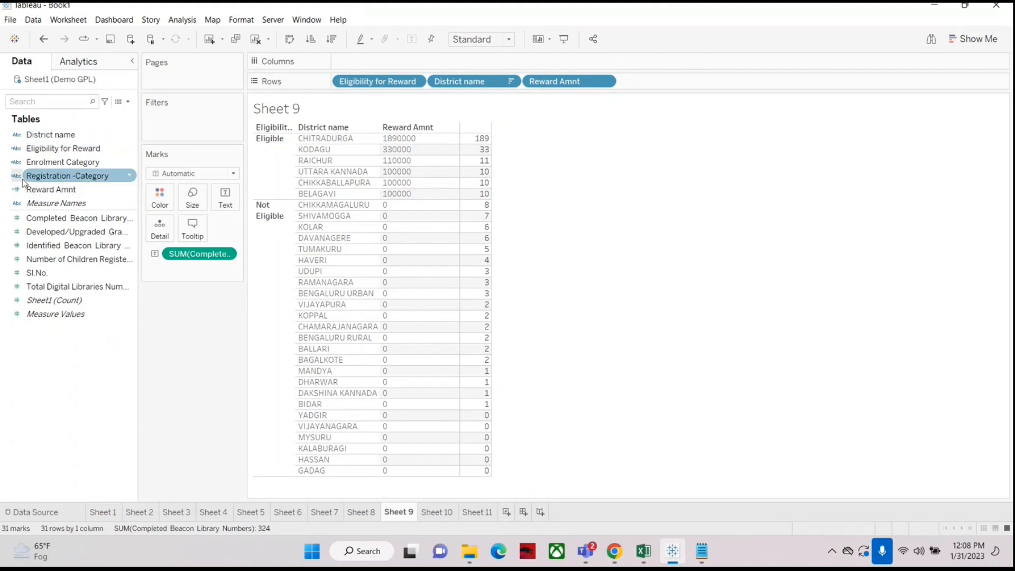
{"action": "right_click", "coordinate": [42, 190]}
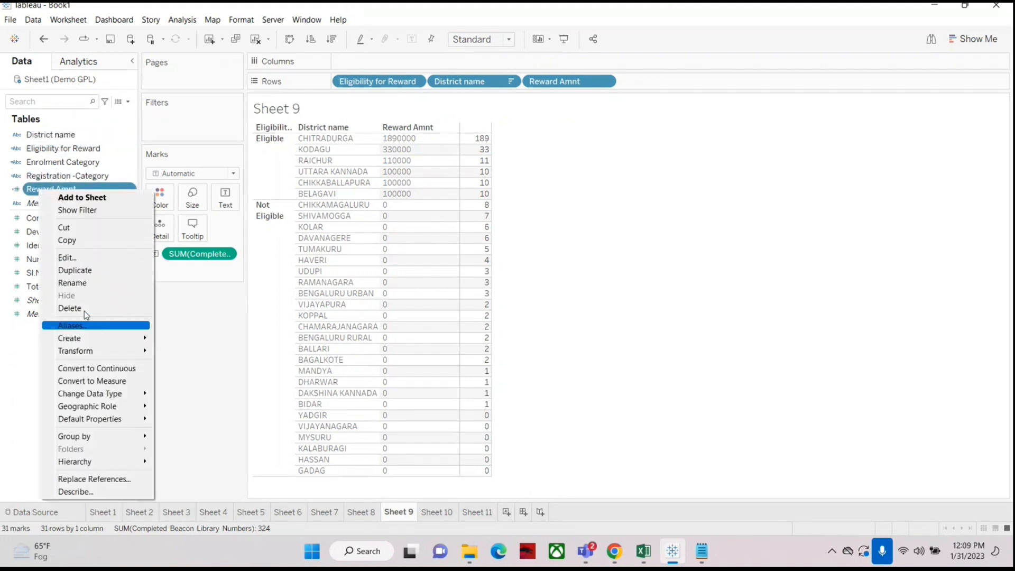
{"action": "left_click", "coordinate": [67, 257]}
{"action": "left_click_drag", "start_coordinate": [665, 168], "coordinate": [677, 145]}
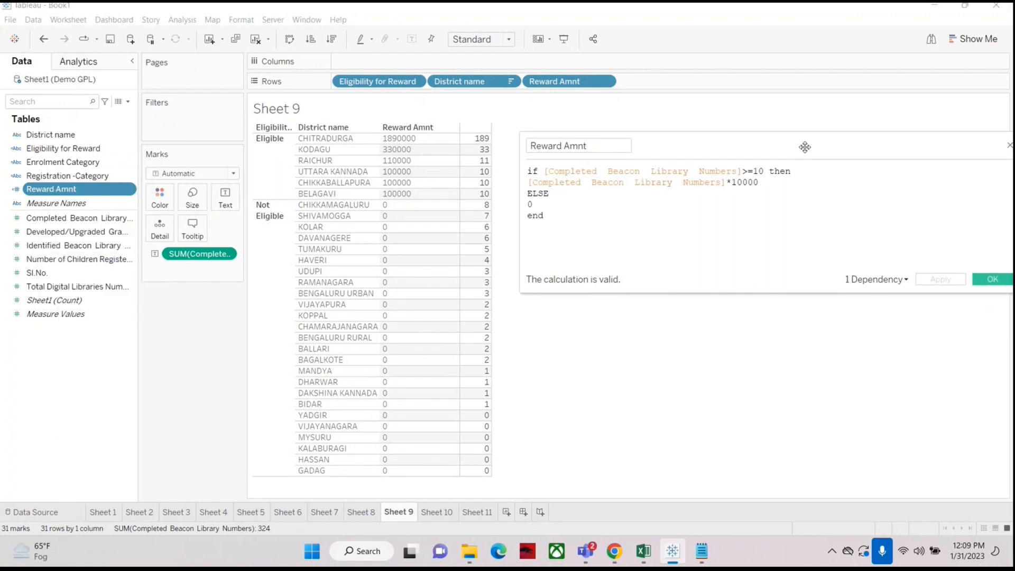
{"action": "left_click_drag", "start_coordinate": [805, 145], "coordinate": [791, 145]}
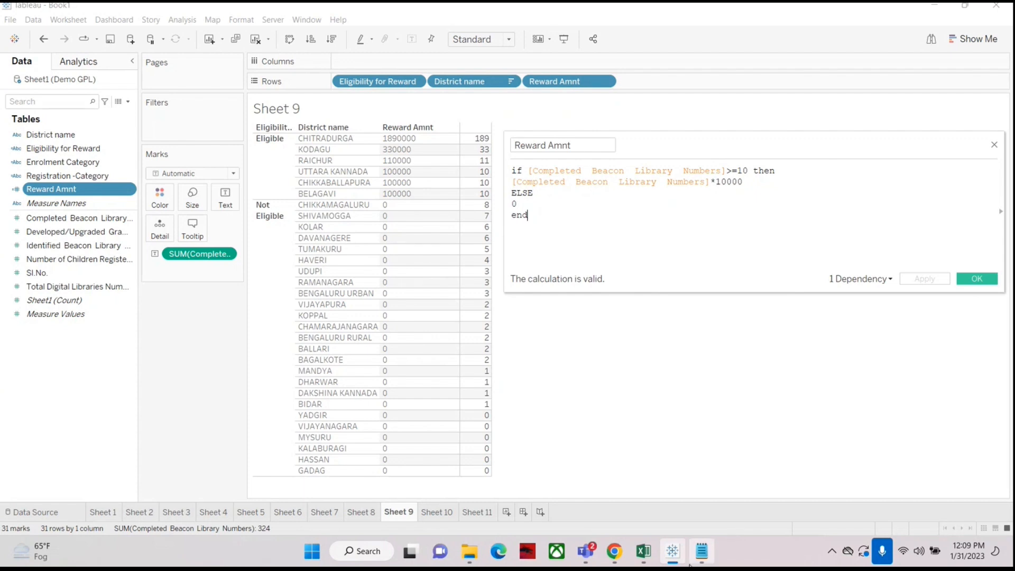
Step: Switch to Notepad and start a third requirement line numbered '3.' below the second one
{"action": "left_click", "coordinate": [702, 551]}
{"action": "left_click_drag", "start_coordinate": [762, 120], "coordinate": [735, 210]}
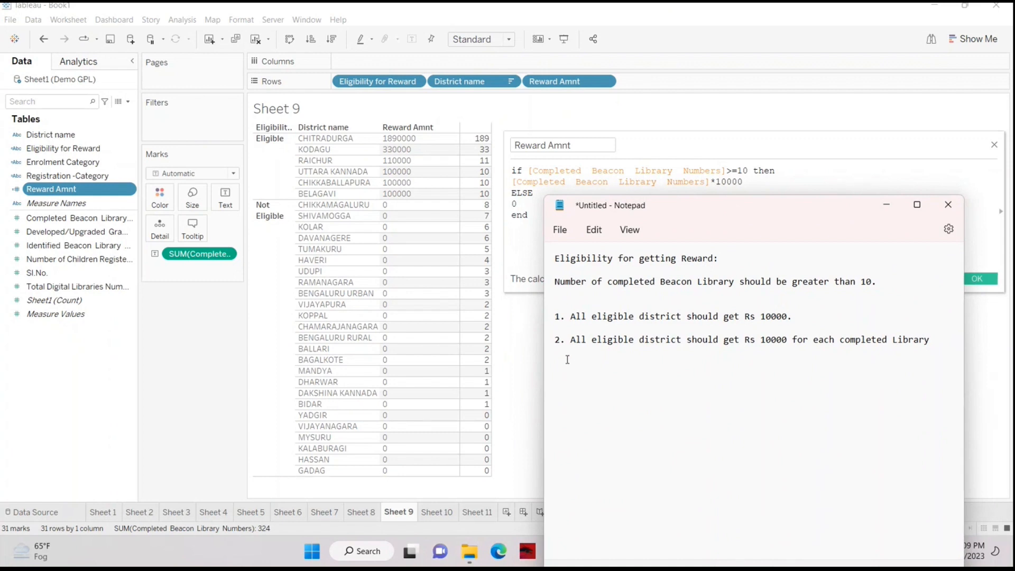
{"action": "left_click", "coordinate": [566, 340]}
{"action": "left_click", "coordinate": [935, 340]}
{"action": "key", "text": "Return"}
{"action": "type", "text": "3"}
Step: Highlight parts of requirements 1 and 2 to compare the reward rules
{"action": "left_click_drag", "start_coordinate": [574, 317], "coordinate": [807, 318]}
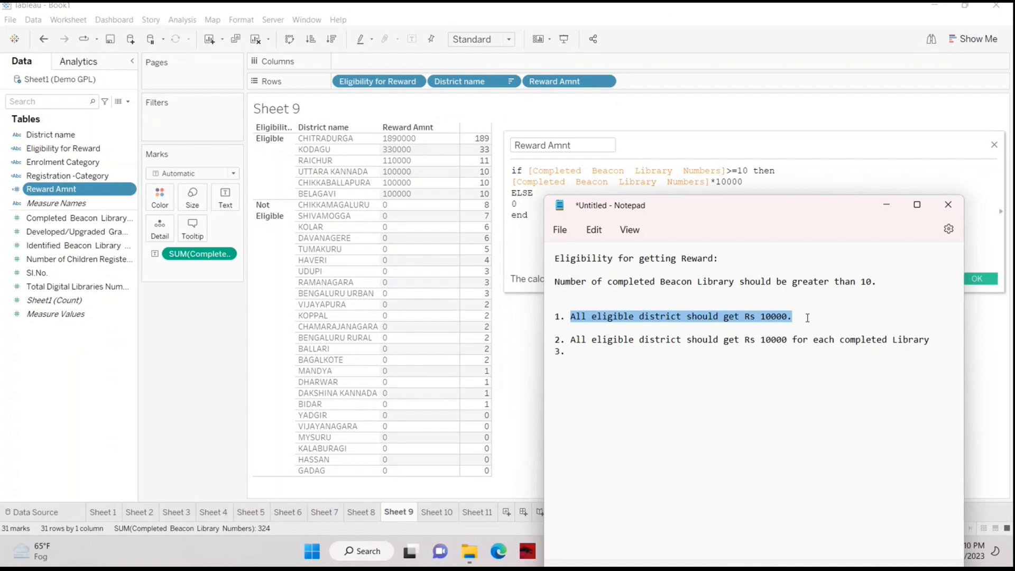
{"action": "left_click", "coordinate": [660, 356]}
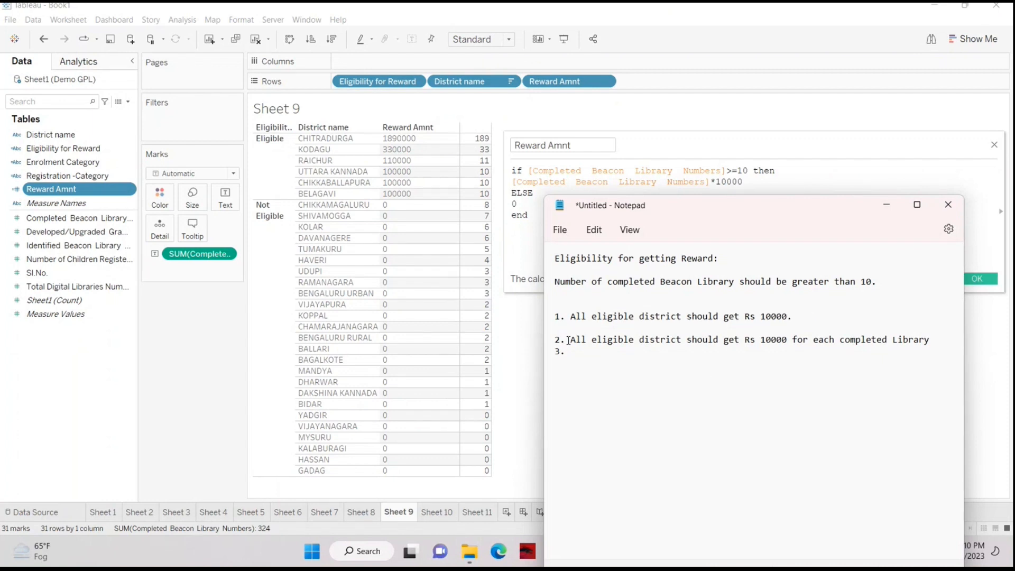
{"action": "left_click_drag", "start_coordinate": [569, 340], "coordinate": [608, 341]}
{"action": "left_click", "coordinate": [656, 368]}
{"action": "left_click_drag", "start_coordinate": [761, 340], "coordinate": [928, 336]}
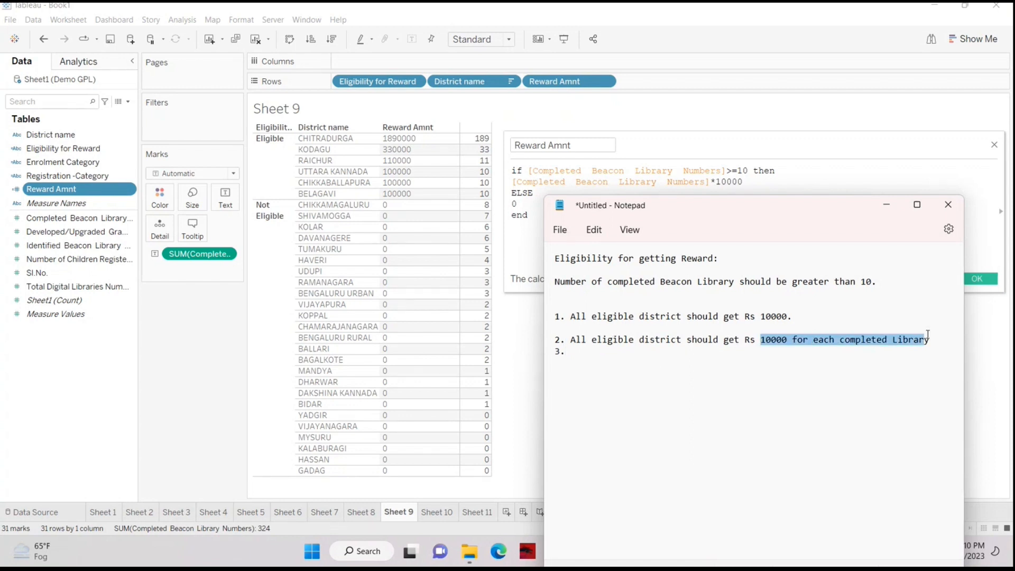
{"action": "left_click", "coordinate": [718, 364]}
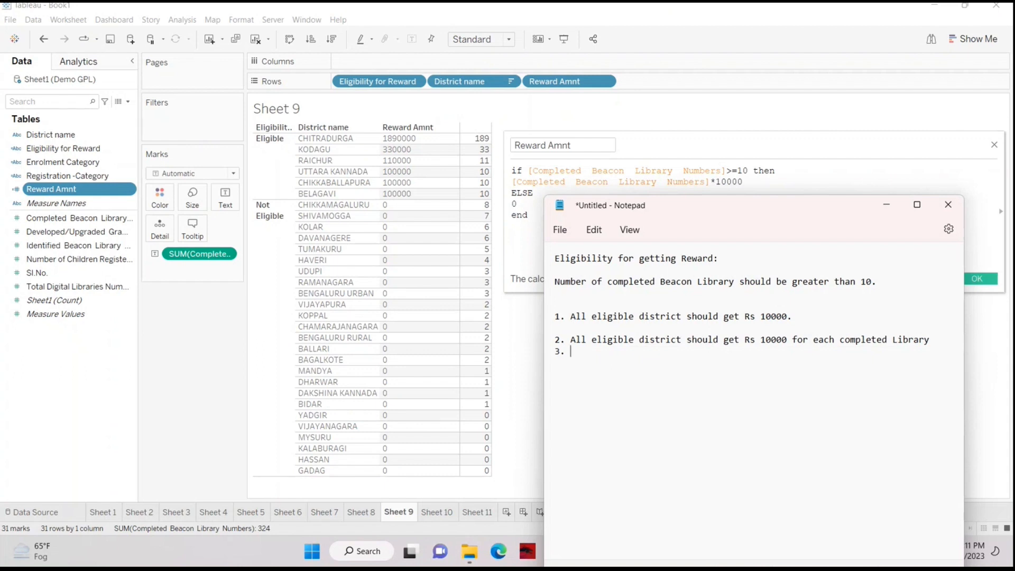
Step: Paste a copy of requirement 2's text into line 3
{"action": "type", "text": "a"}
{"action": "left_click_drag", "start_coordinate": [569, 339], "coordinate": [941, 343]}
{"action": "key", "text": "ctrl+c"}
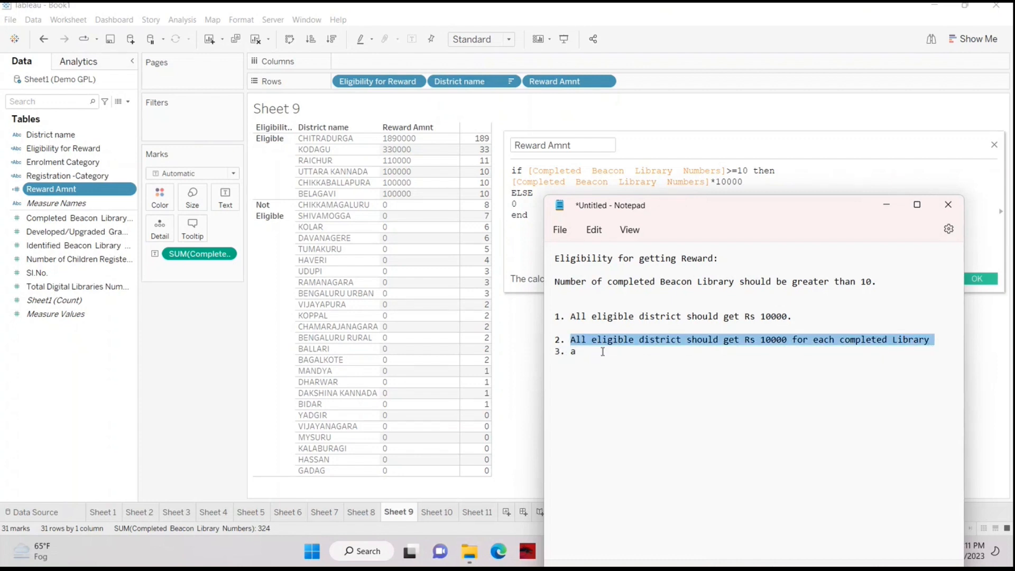
{"action": "left_click", "coordinate": [579, 354]}
{"action": "key", "text": "BackSpace"}
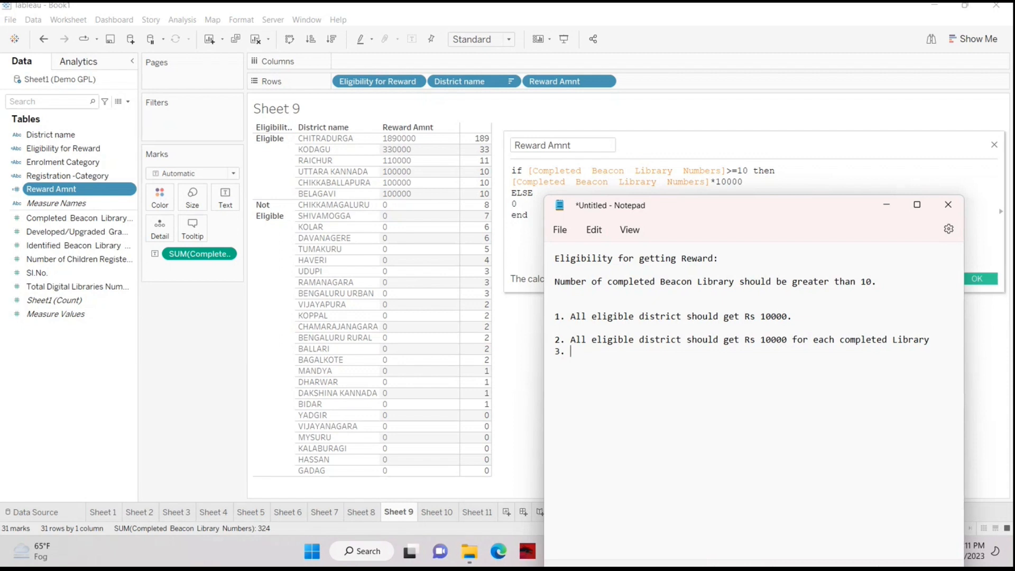
{"action": "key", "text": "ctrl+v"}
{"action": "left_click_drag", "start_coordinate": [753, 210], "coordinate": [684, 157]}
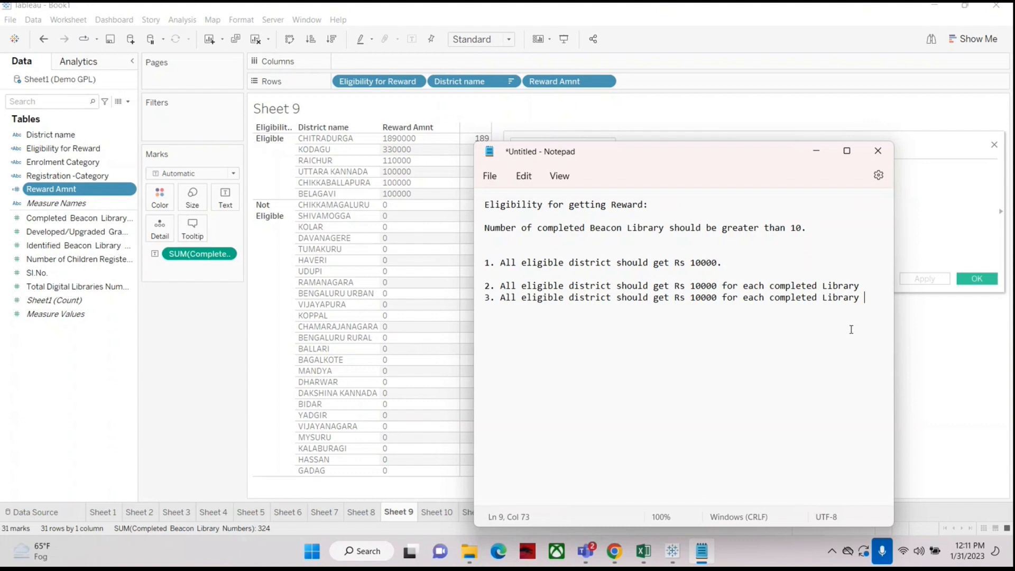
{"action": "left_click", "coordinate": [865, 287]}
{"action": "type", "text": "greater"}
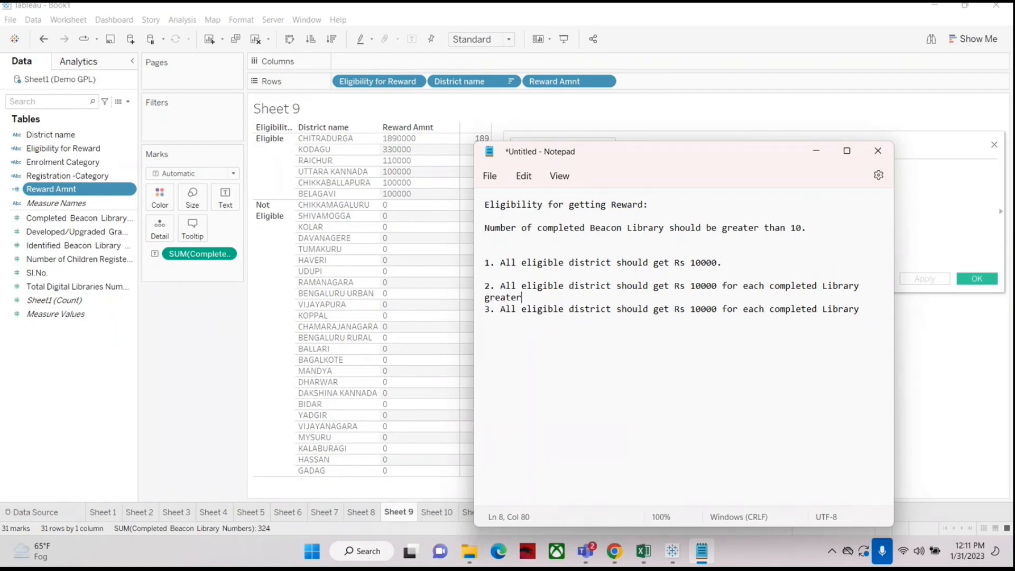
{"action": "type", "text": "than"}
{"action": "left_click", "coordinate": [870, 312]}
{"action": "left_click_drag", "start_coordinate": [554, 297], "coordinate": [474, 294]}
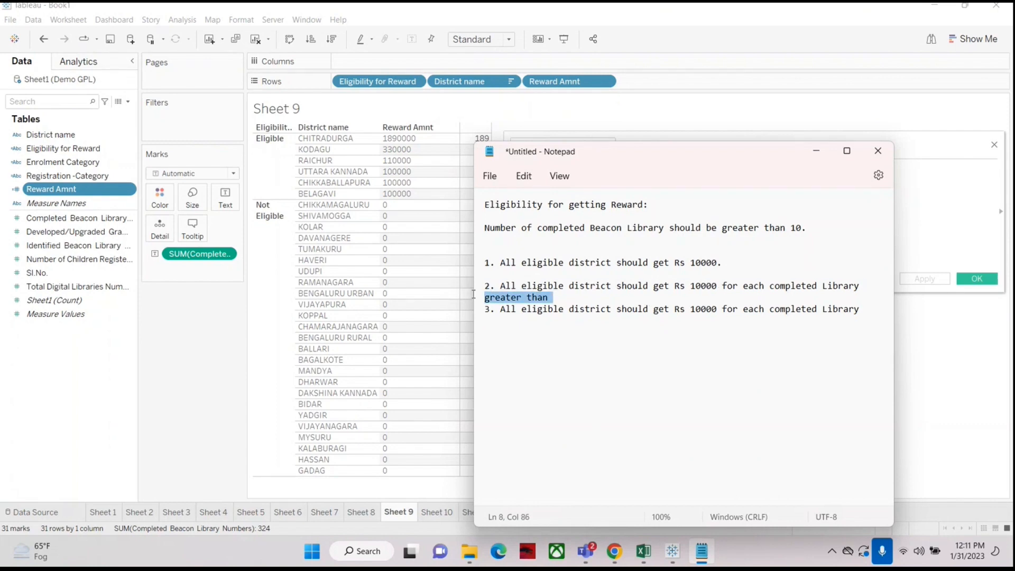
{"action": "left_click", "coordinate": [567, 300]}
{"action": "type", "text": "1"}
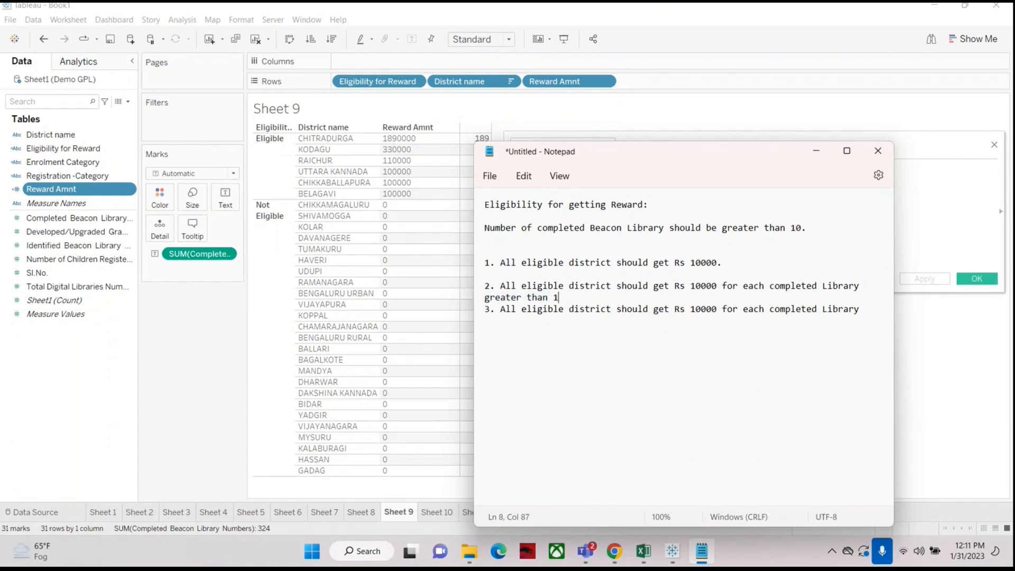
{"action": "type", "text": "0"}
{"action": "key", "text": "BackSpace"}
{"action": "key", "text": "BackSpace"}
{"action": "key", "text": "BackSpace"}
{"action": "key", "text": "BackSpace"}
{"action": "key", "text": "BackSpace"}
{"action": "key", "text": "BackSpace"}
{"action": "key", "text": "BackSpace"}
{"action": "key", "text": "BackSpace"}
{"action": "key", "text": "BackSpace"}
{"action": "key", "text": "BackSpace"}
{"action": "key", "text": "BackSpace"}
{"action": "key", "text": "BackSpace"}
{"action": "key", "text": "BackSpace"}
{"action": "key", "text": "BackSpace"}
{"action": "key", "text": "BackSpace"}
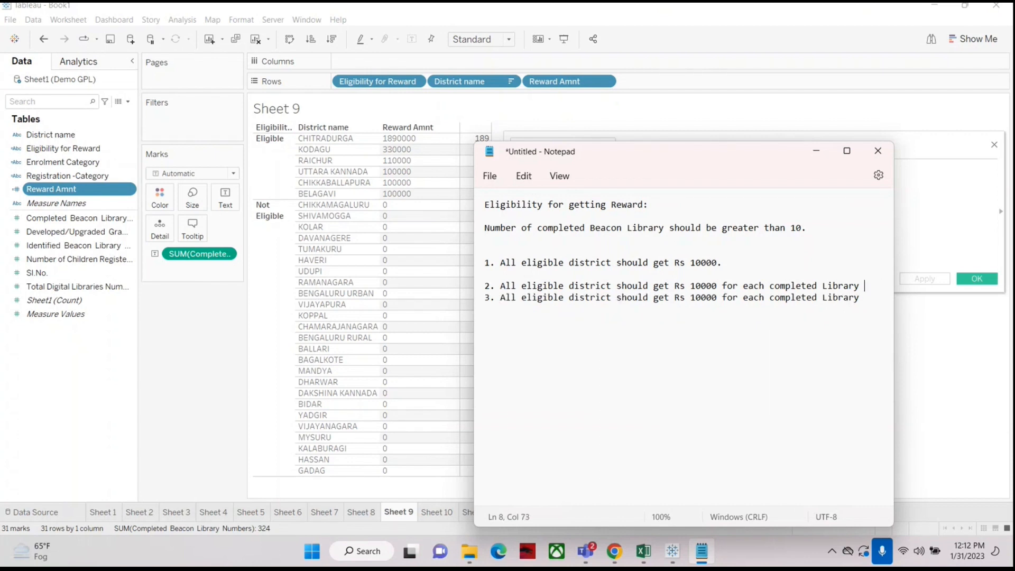
{"action": "key", "text": "BackSpace"}
Step: Append 'greater 10.' to the end of requirement 3
{"action": "left_click_drag", "start_coordinate": [518, 285], "coordinate": [485, 285]}
{"action": "left_click", "coordinate": [870, 297]}
{"action": "type", "text": "greater 10."}
{"action": "left_click_drag", "start_coordinate": [522, 286], "coordinate": [612, 286]}
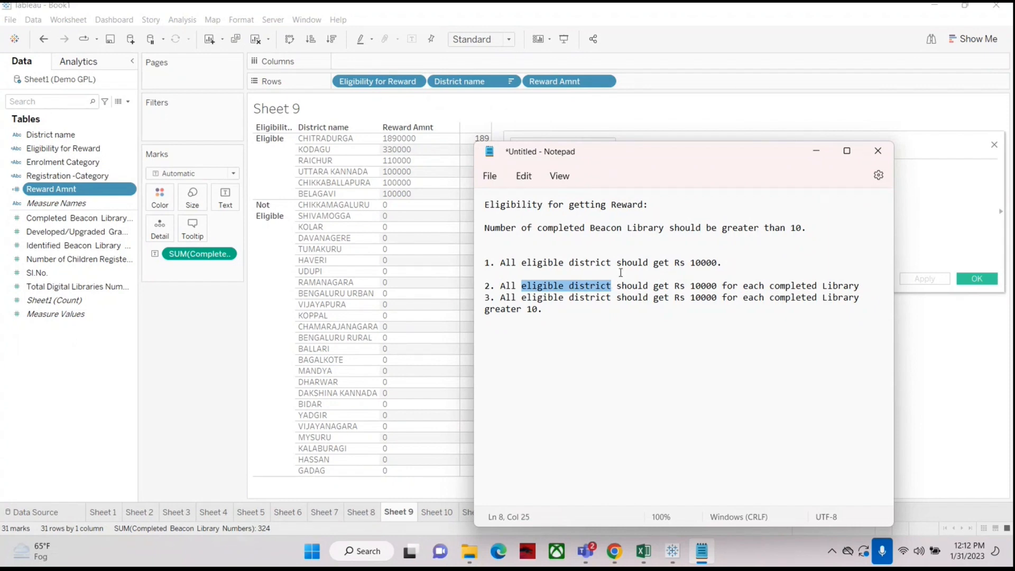
{"action": "left_click", "coordinate": [595, 305]}
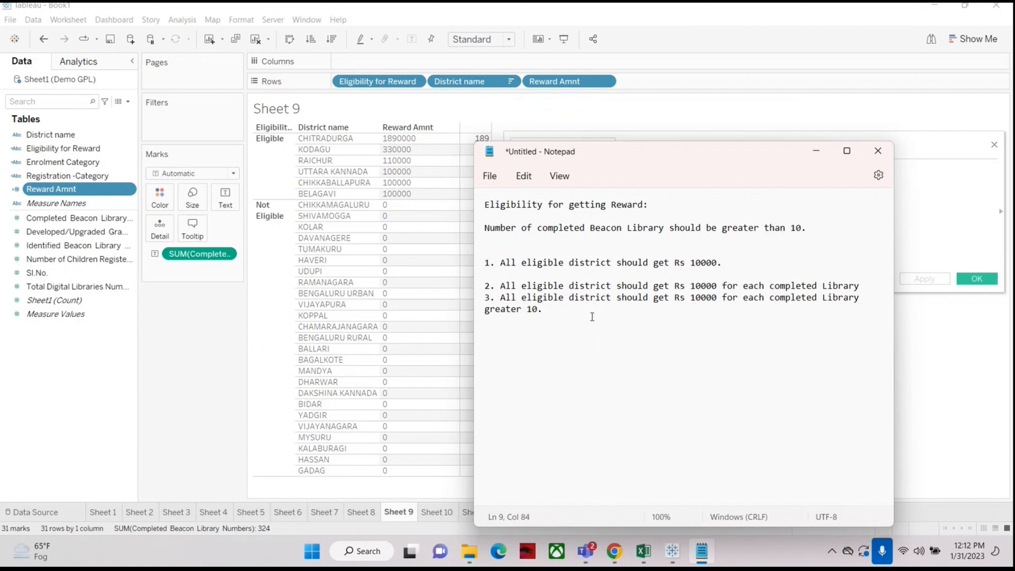
Step: Add worked example lines below the requirements: '9', '10' and '11-->11*10000'
{"action": "key", "text": "Return"}
{"action": "key", "text": "Return"}
{"action": "key", "text": "Return"}
{"action": "type", "text": "9 "}
{"action": "type", "text": "10"}
{"action": "type", "text": "11"}
{"action": "type", "text": "--"}
{"action": "type", "text": ">11*"}
{"action": "type", "text": "10000"}
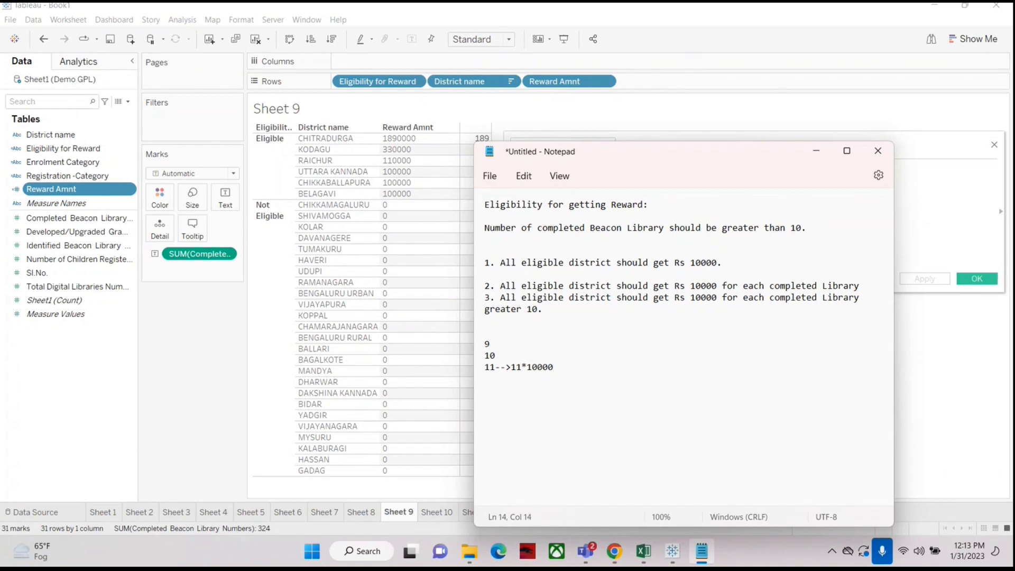
Step: Append ', 10000' to the 11 example and add a new example line '15- 5*10000'
{"action": "key", "text": "Return"}
{"action": "key", "text": "Up"}
{"action": "key", "text": "End"}
{"action": "type", "text": ",   10000"}
{"action": "key", "text": "Return"}
{"action": "key", "text": "Return"}
{"action": "type", "text": "15-  5*10000"}
Step: Add another example line '33 23*10000' below the previous examples
{"action": "left_click_drag", "start_coordinate": [631, 151], "coordinate": [697, 150]}
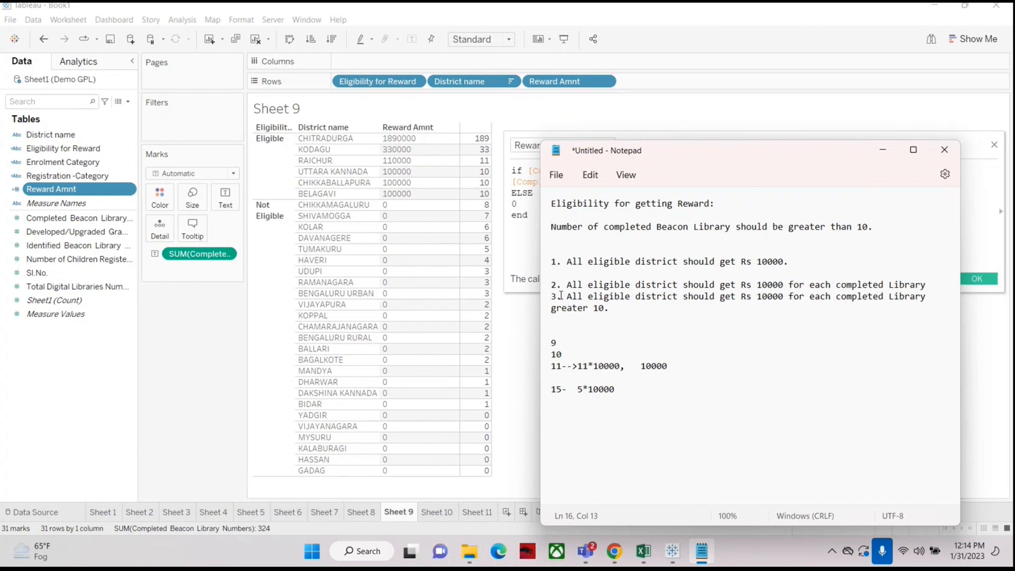
{"action": "left_click_drag", "start_coordinate": [563, 297], "coordinate": [626, 316]}
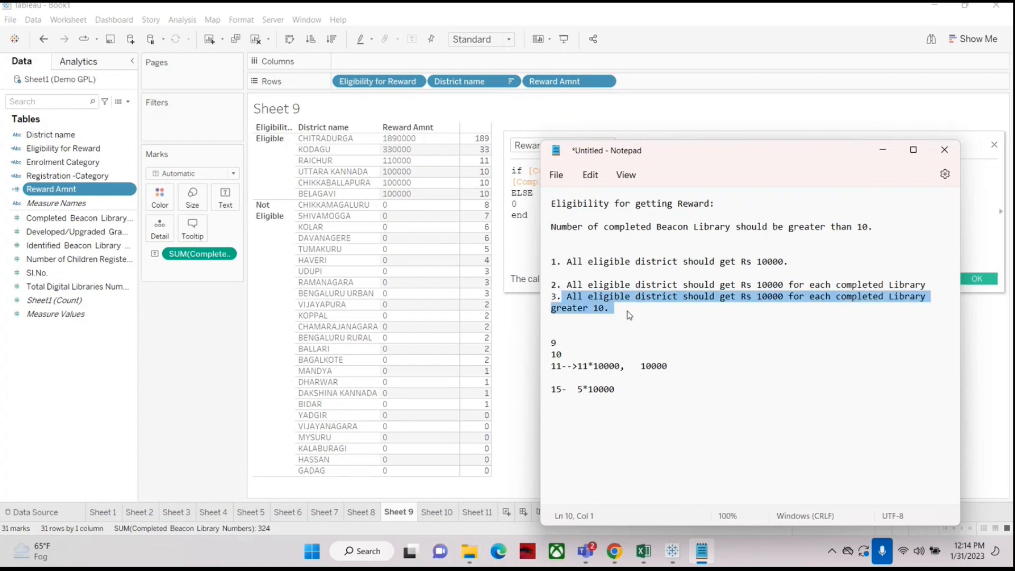
{"action": "left_click", "coordinate": [628, 312]}
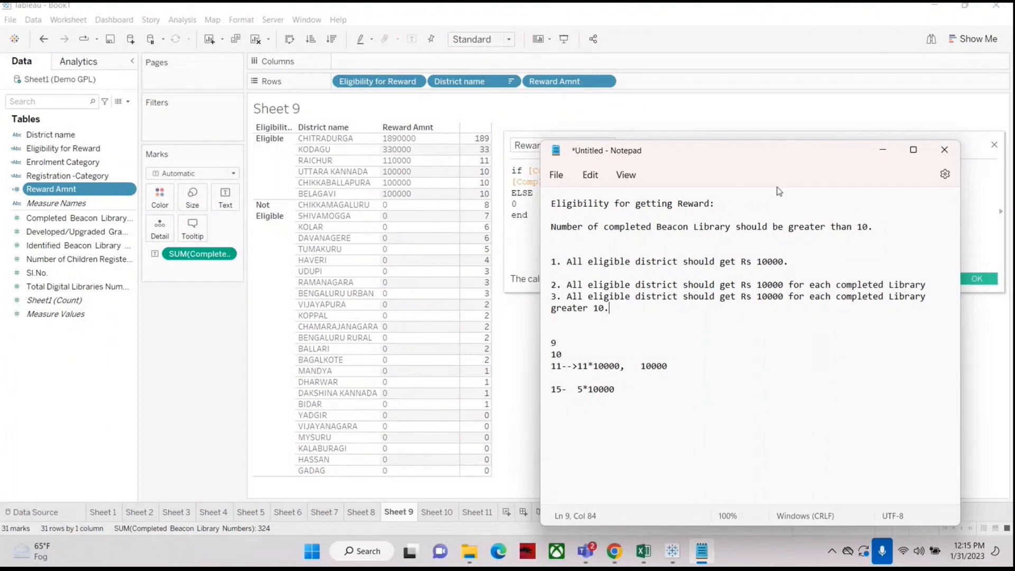
{"action": "left_click", "coordinate": [582, 392]}
{"action": "left_click", "coordinate": [648, 394]}
{"action": "key", "text": "Return"}
{"action": "key", "text": "Return"}
{"action": "type", "text": "33    23*100000"}
{"action": "key", "text": "BackSpace"}
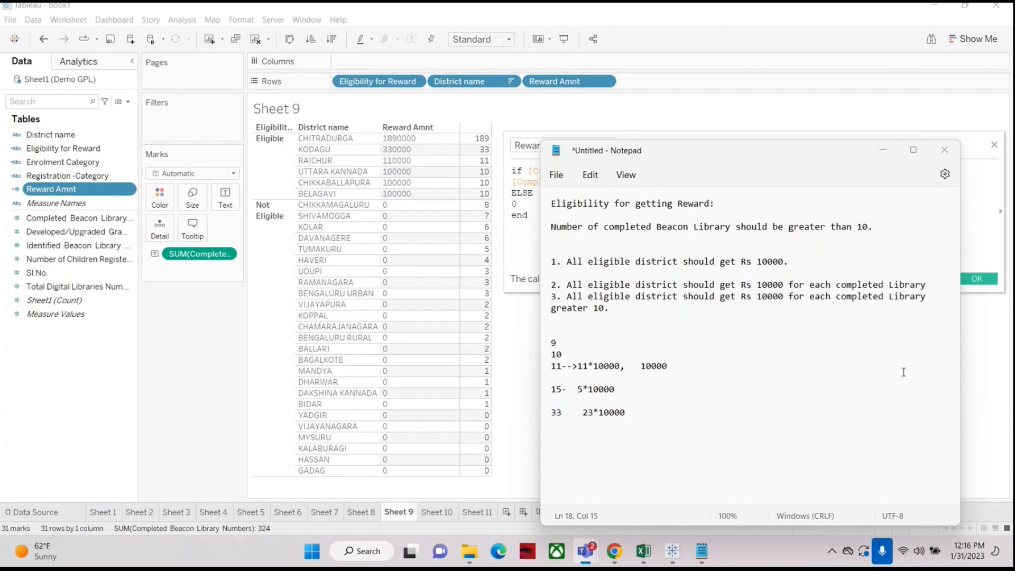
Step: Highlight requirement 2 and the start of requirement 3 to compare them
{"action": "left_click", "coordinate": [659, 415]}
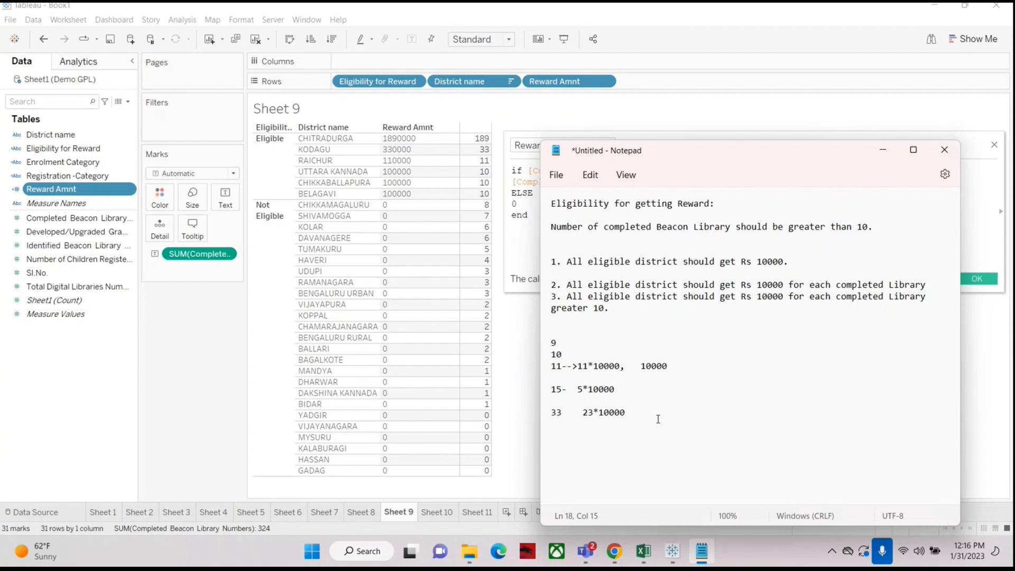
{"action": "left_click", "coordinate": [552, 285]}
{"action": "left_click_drag", "start_coordinate": [552, 285], "coordinate": [564, 300]}
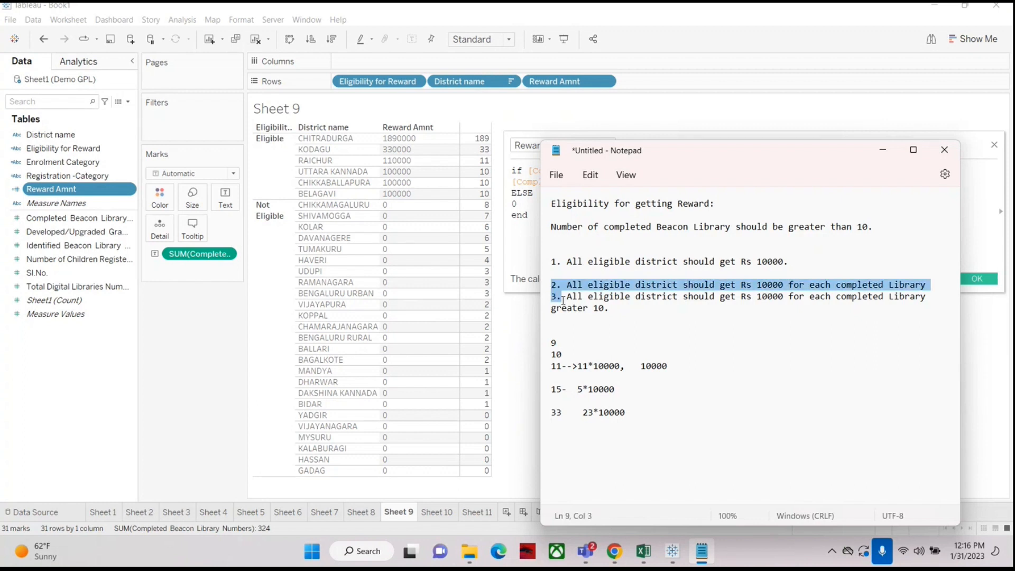
{"action": "left_click", "coordinate": [630, 311]}
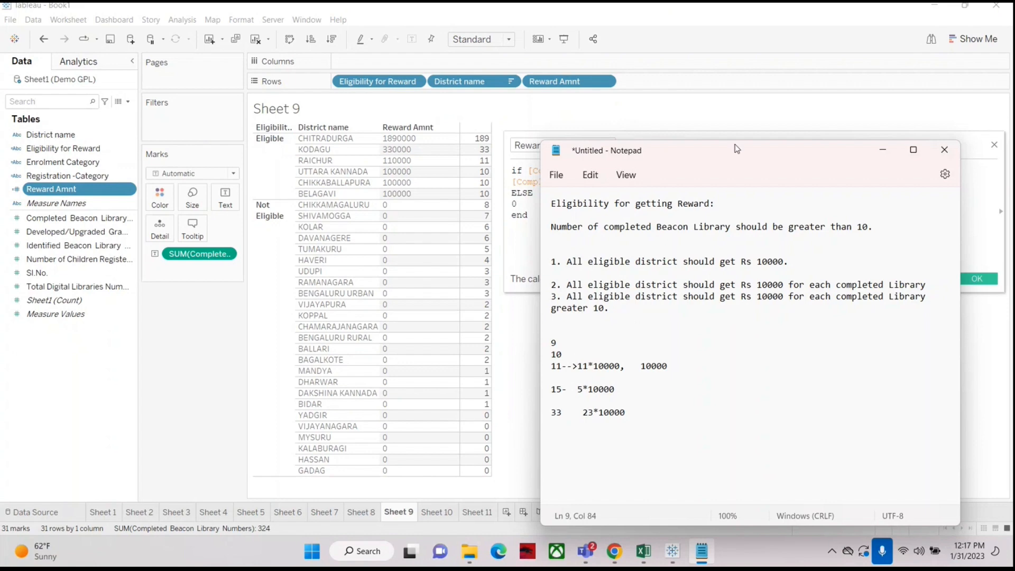
Step: Close the Reward Amnt calculation editor and duplicate the Reward Amnt field
{"action": "left_click", "coordinate": [886, 149]}
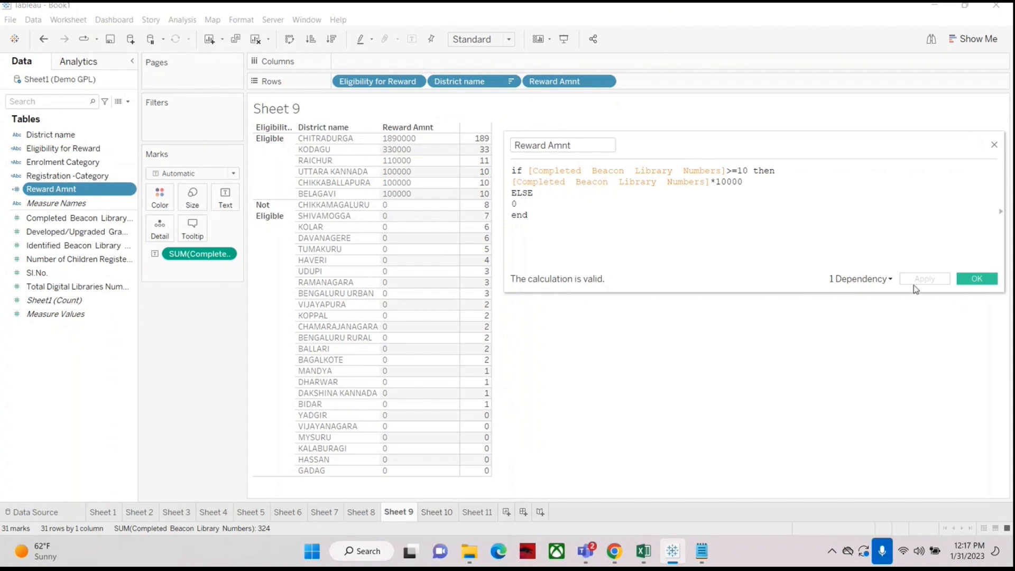
{"action": "left_click", "coordinate": [977, 279]}
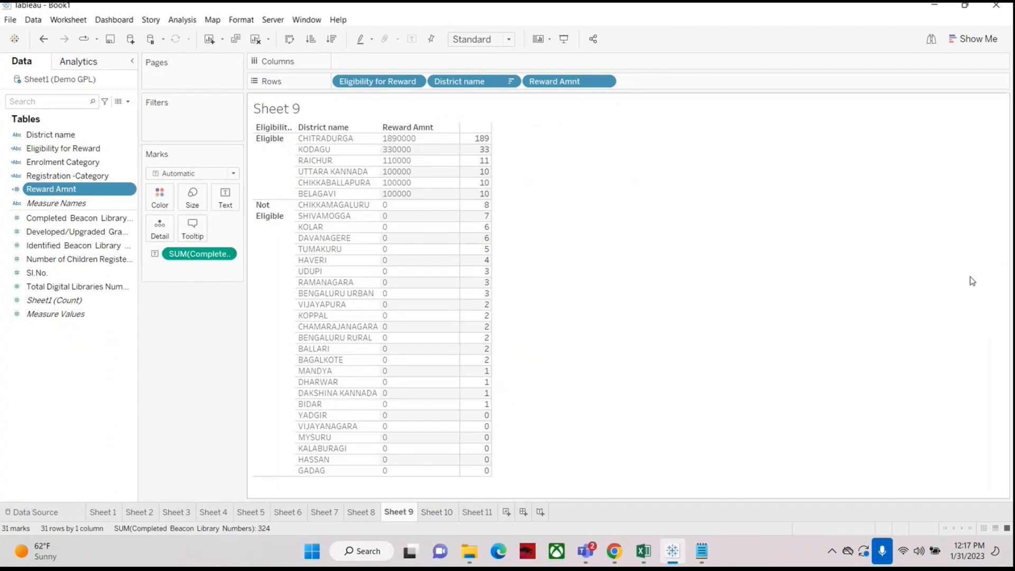
{"action": "right_click", "coordinate": [82, 192]}
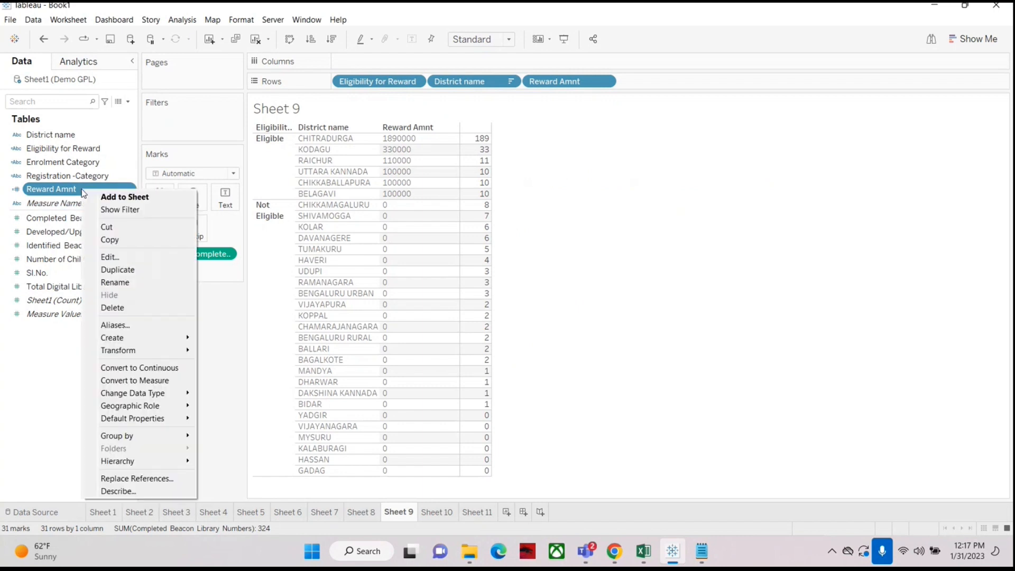
{"action": "left_click", "coordinate": [112, 270]}
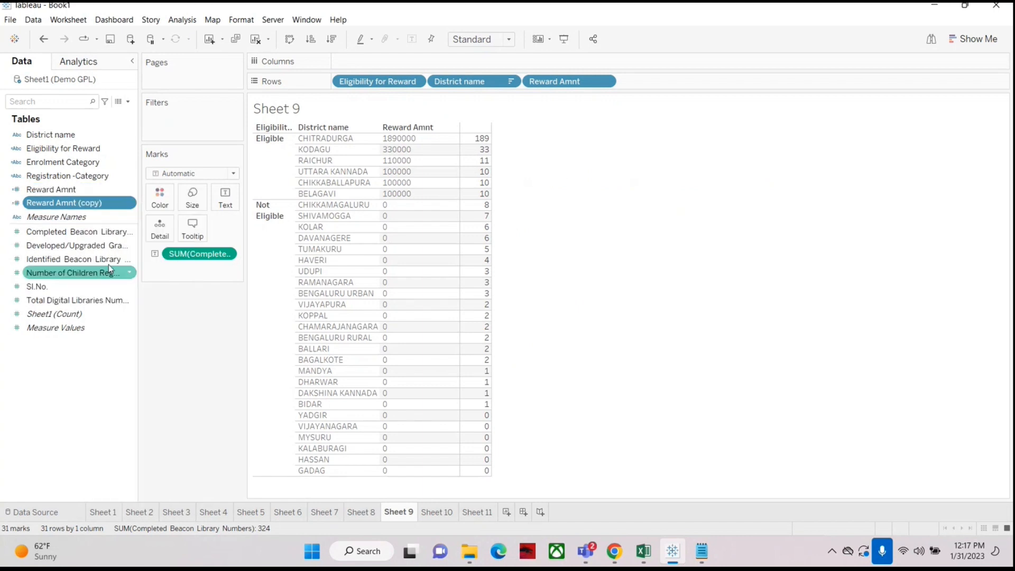
Step: Edit Reward Amnt (copy) so it returns ([Completed Beacon Library Numbers]-10)*10000 for districts with 10 or more libraries
{"action": "right_click", "coordinate": [84, 204]}
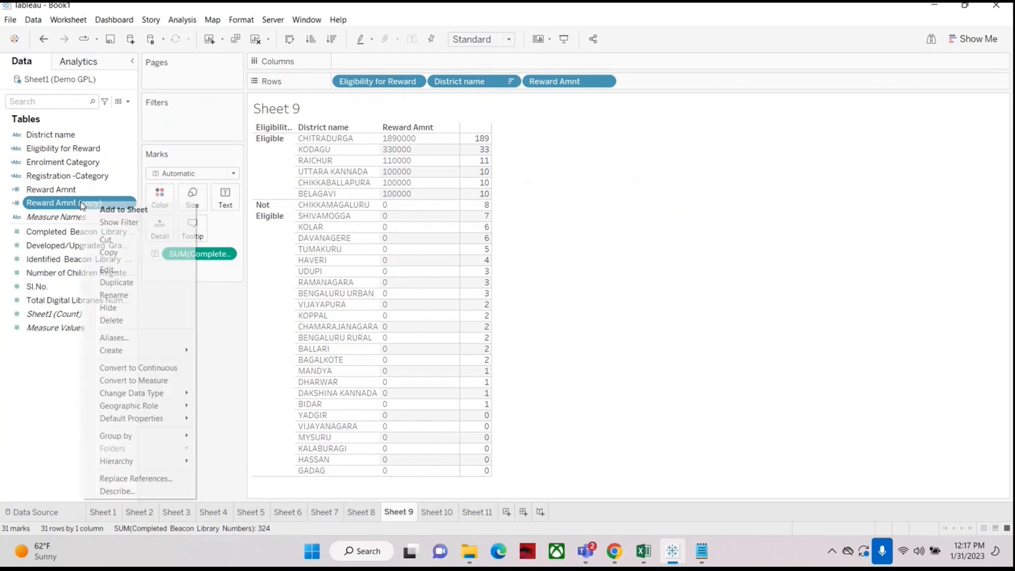
{"action": "left_click", "coordinate": [109, 270]}
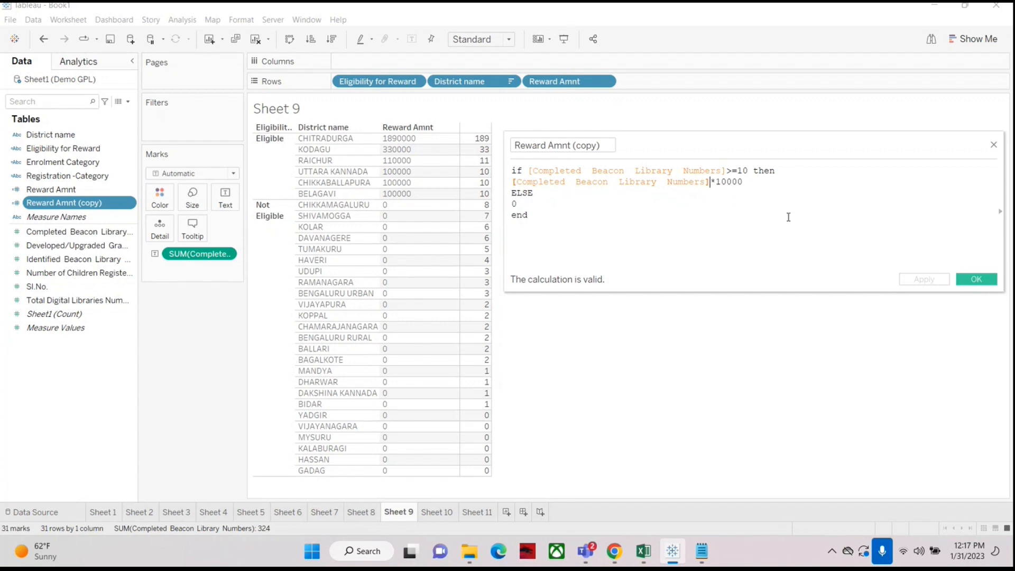
{"action": "type", "text": "-10"}
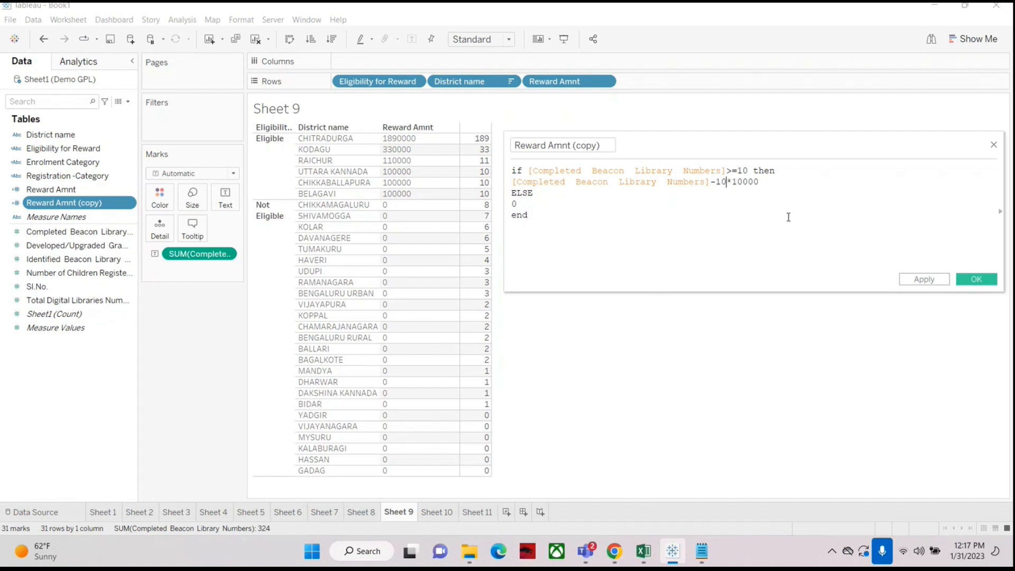
{"action": "type", "text": ")"}
{"action": "key", "text": "Left"}
{"action": "key", "text": "Left"}
{"action": "key", "text": "Left"}
{"action": "key", "text": "Left"}
{"action": "key", "text": "Left"}
{"action": "key", "text": "Left"}
{"action": "key", "text": "Left"}
{"action": "key", "text": "Left"}
{"action": "key", "text": "Left"}
{"action": "key", "text": "Left"}
{"action": "key", "text": "Left"}
{"action": "key", "text": "Left"}
{"action": "key", "text": "Left"}
{"action": "key", "text": "Left"}
{"action": "key", "text": "Left"}
{"action": "key", "text": "Left"}
{"action": "key", "text": "Left"}
{"action": "key", "text": "Left"}
{"action": "key", "text": "Left"}
{"action": "key", "text": "Left"}
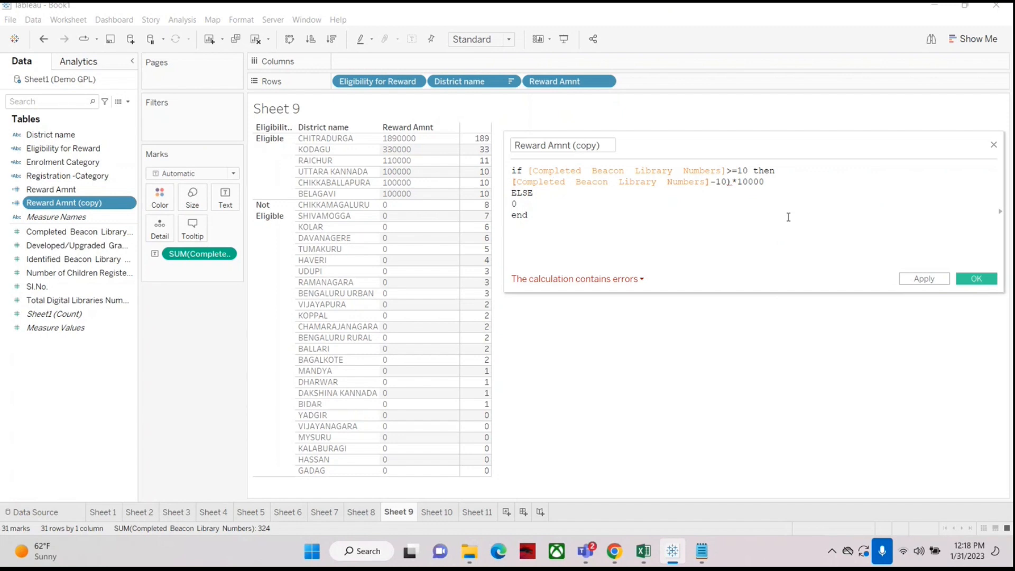
{"action": "type", "text": "("}
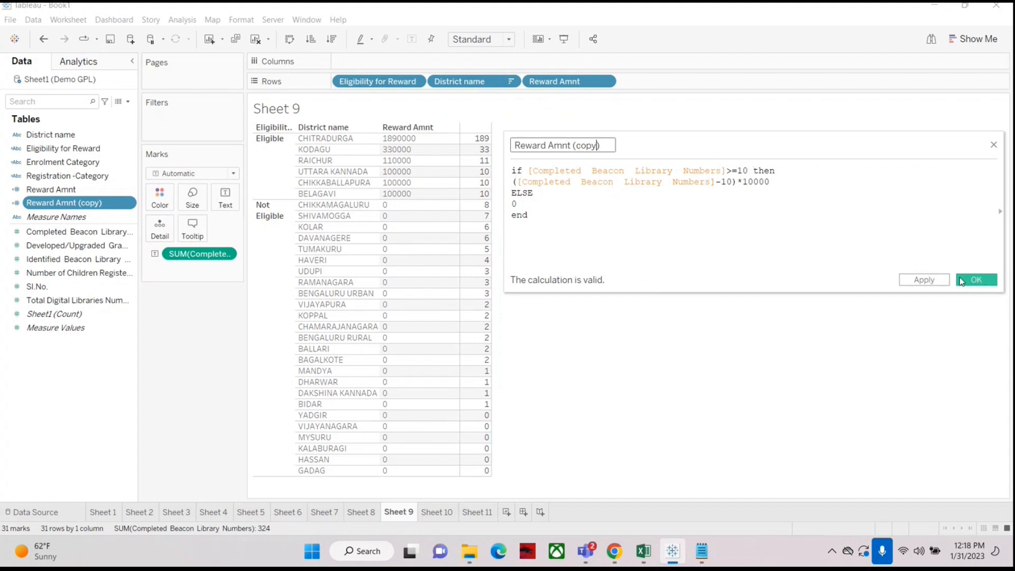
{"action": "left_click", "coordinate": [975, 284]}
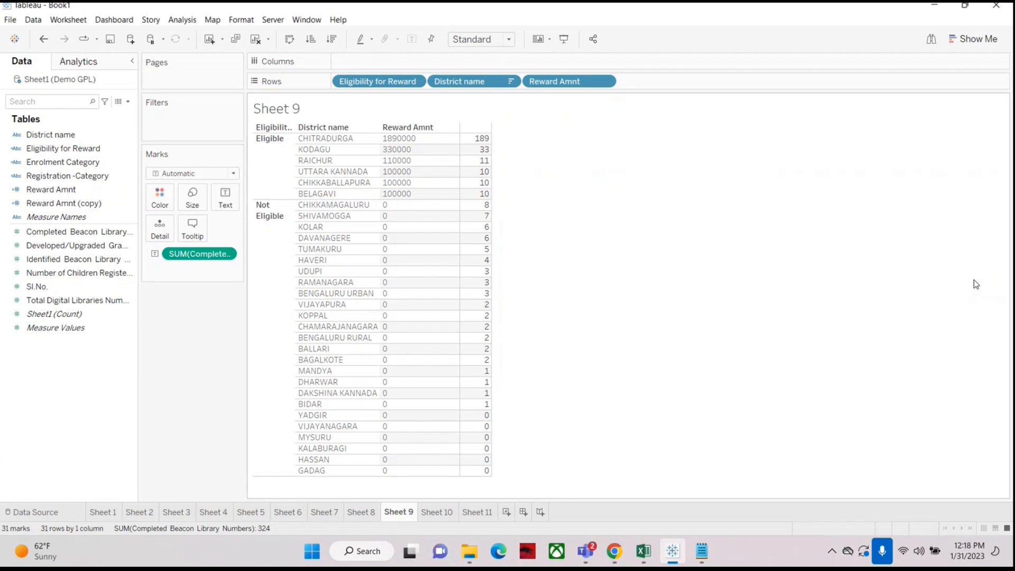
Step: Switch to Sheet 10, clear it, and place District name on Rows
{"action": "left_click", "coordinate": [437, 513]}
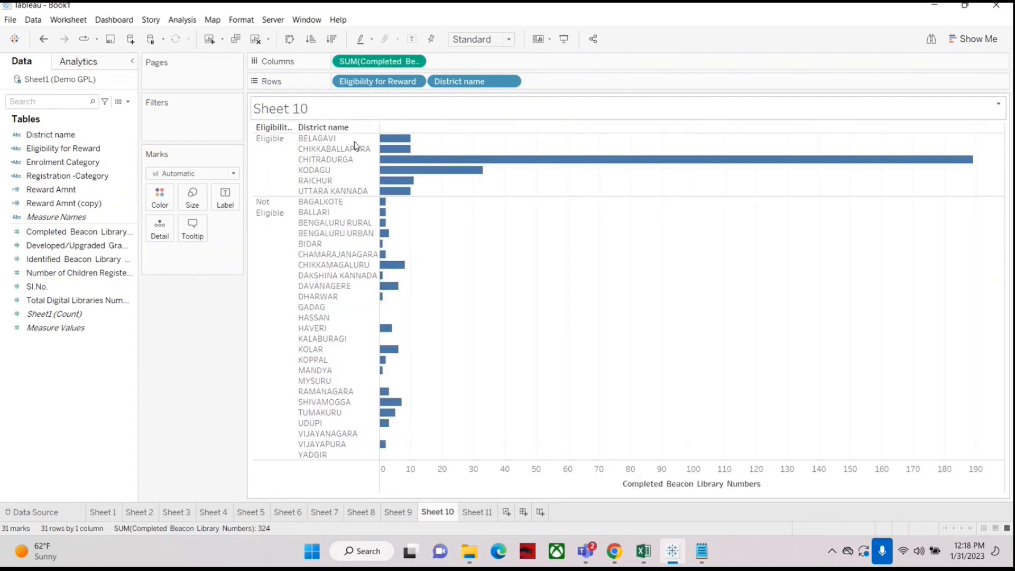
{"action": "left_click", "coordinate": [254, 40]}
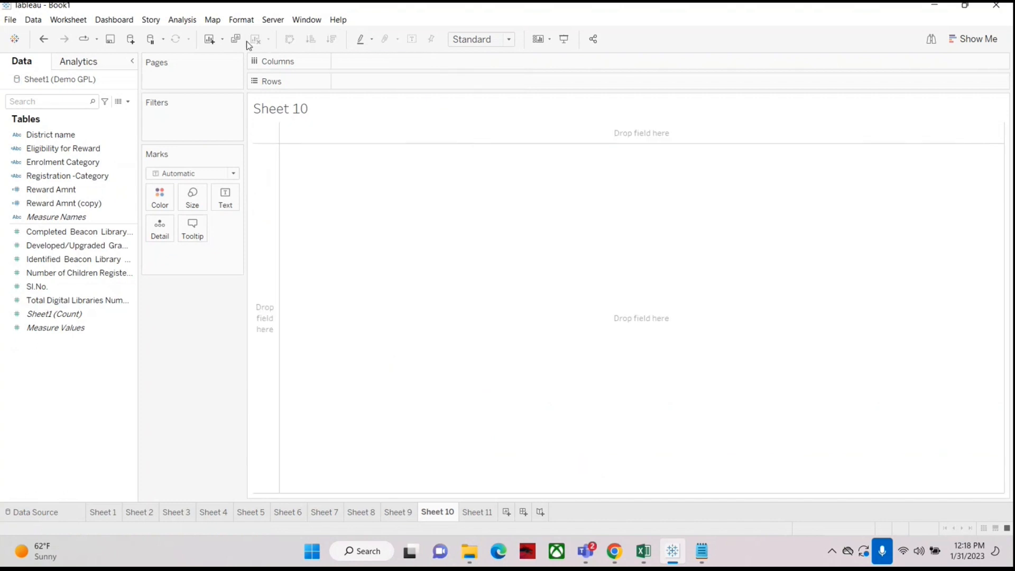
{"action": "left_click", "coordinate": [49, 136]}
{"action": "left_click_drag", "start_coordinate": [49, 136], "coordinate": [365, 81]}
{"action": "left_click", "coordinate": [53, 234]}
{"action": "left_click_drag", "start_coordinate": [54, 236], "coordinate": [365, 61]}
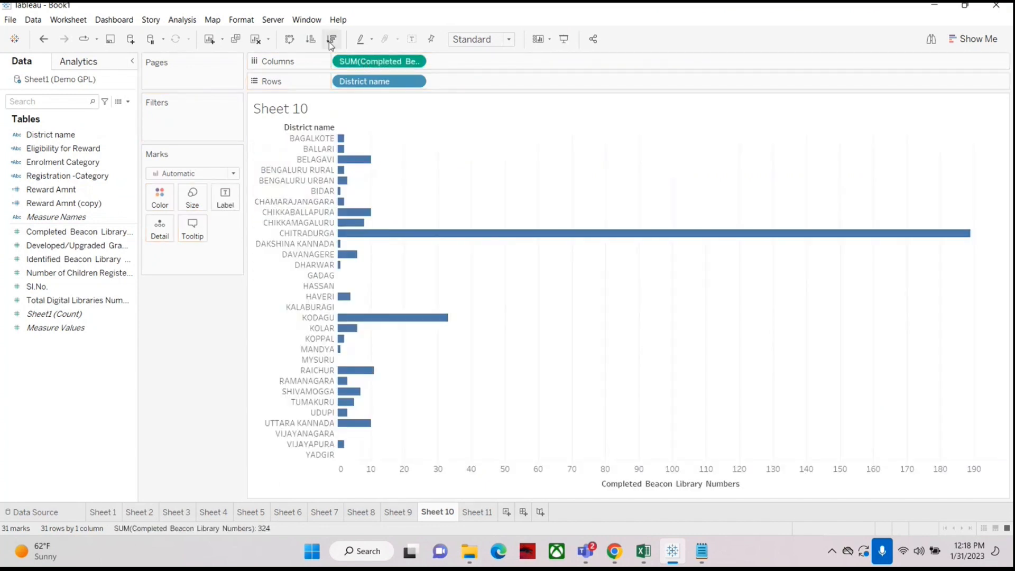
{"action": "left_click", "coordinate": [43, 38]}
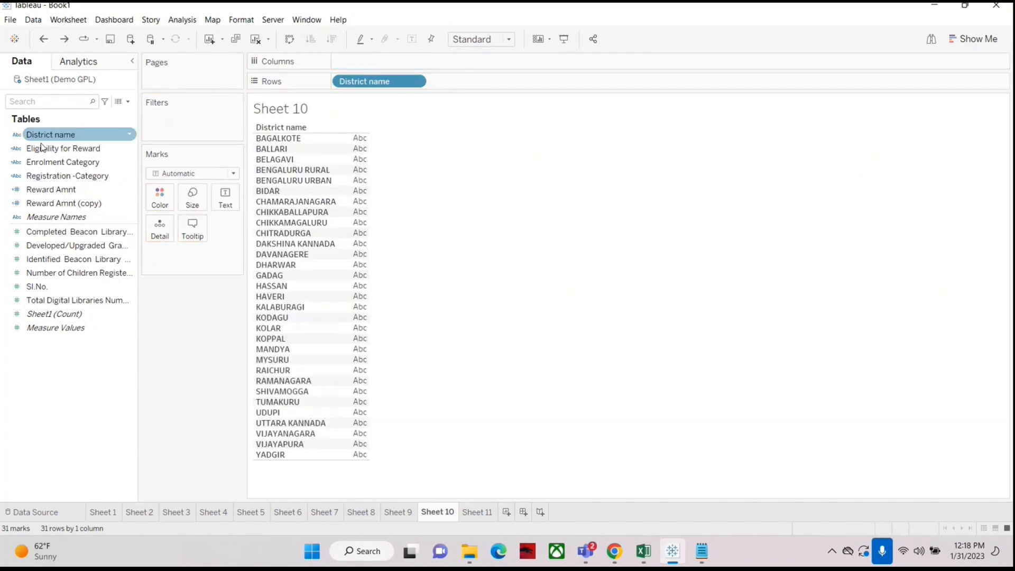
Step: Show Completed Beacon Library Numbers as text and sort districts descending by it
{"action": "left_click_drag", "start_coordinate": [48, 236], "coordinate": [225, 197]}
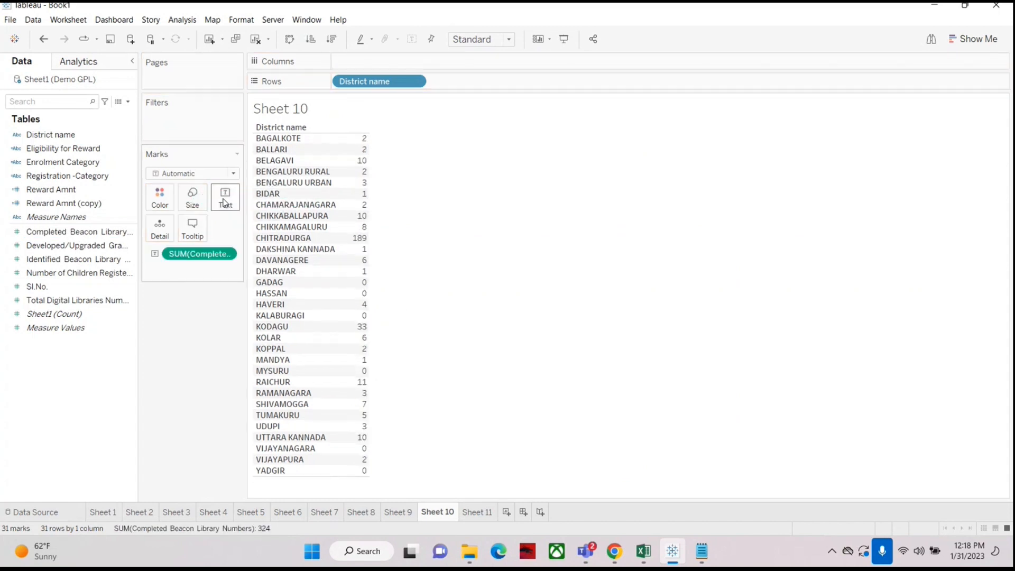
{"action": "left_click", "coordinate": [332, 40]}
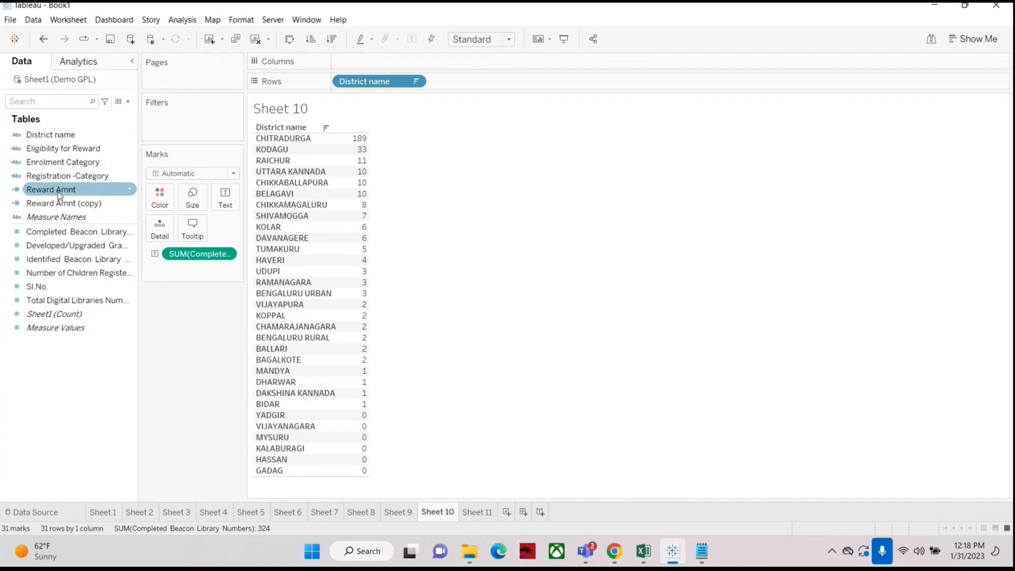
Step: Add Reward Amnt (copy) to Rows on Sheet 10
{"action": "left_click", "coordinate": [37, 203]}
{"action": "left_click_drag", "start_coordinate": [37, 202], "coordinate": [355, 217]}
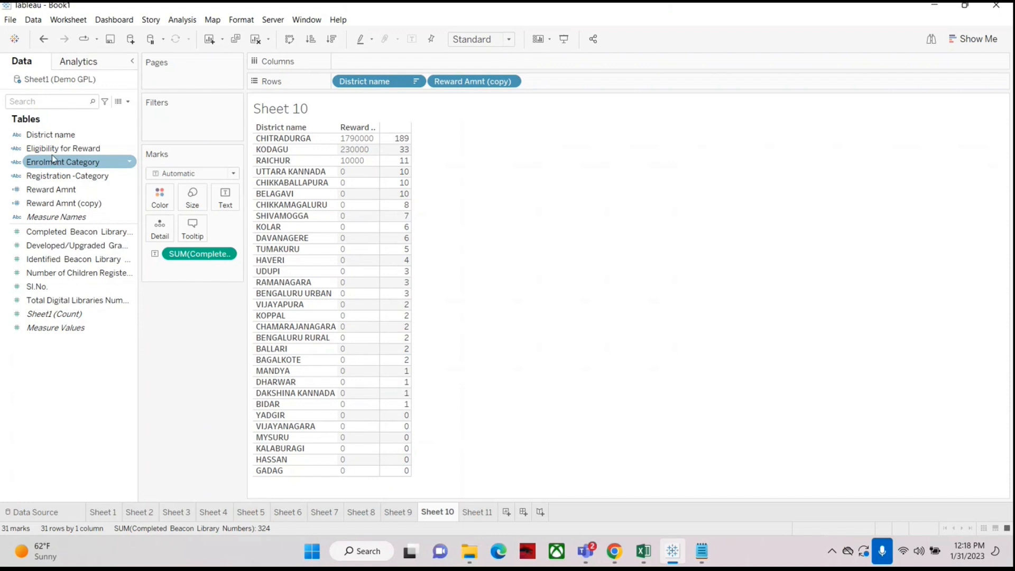
Step: Add Eligibility for Reward to Rows and move it before District name
{"action": "left_click_drag", "start_coordinate": [45, 150], "coordinate": [336, 269]}
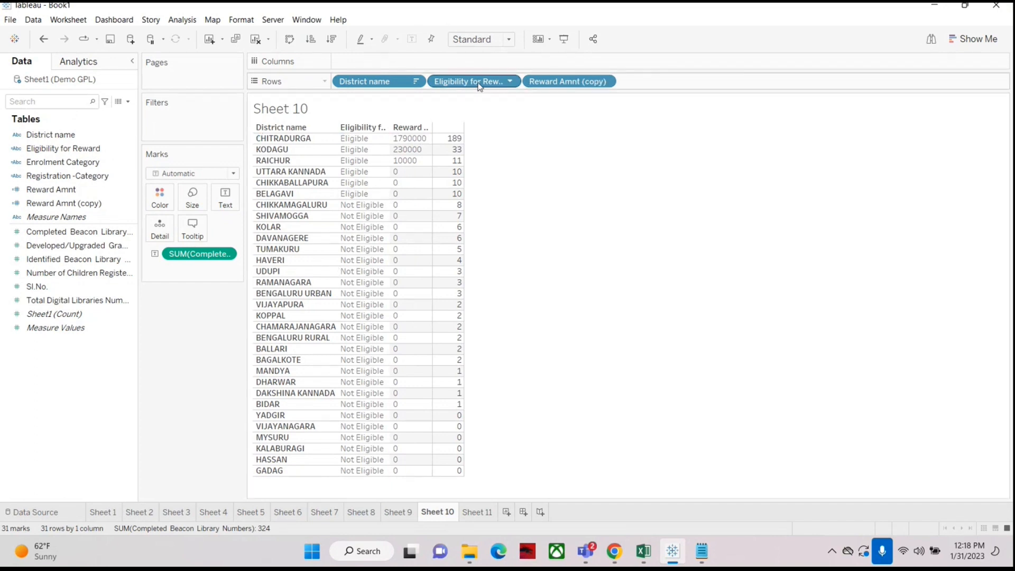
{"action": "left_click_drag", "start_coordinate": [362, 85], "coordinate": [521, 91]}
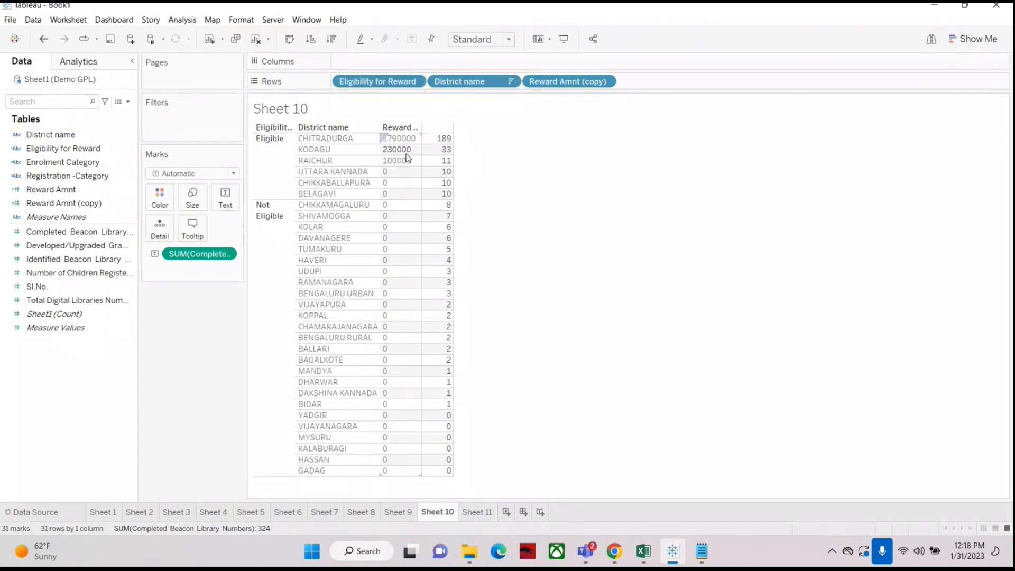
Step: Compare the Reward Amnt values on Sheet 9 with the Reward Amnt (copy) values on Sheet 10
{"action": "left_click", "coordinate": [398, 512]}
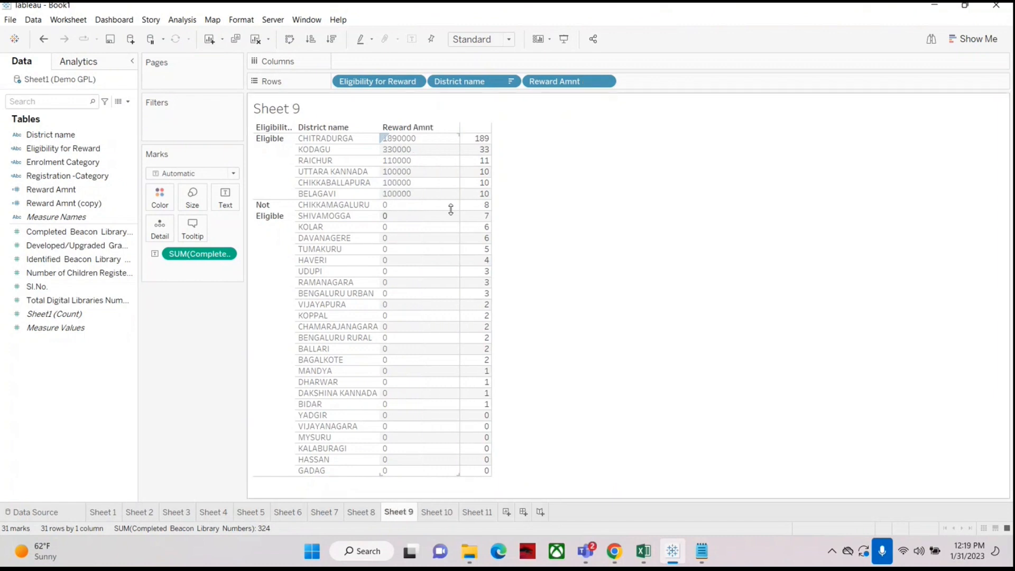
{"action": "mouse_move", "coordinate": [485, 197]}
{"action": "left_click", "coordinate": [443, 514]}
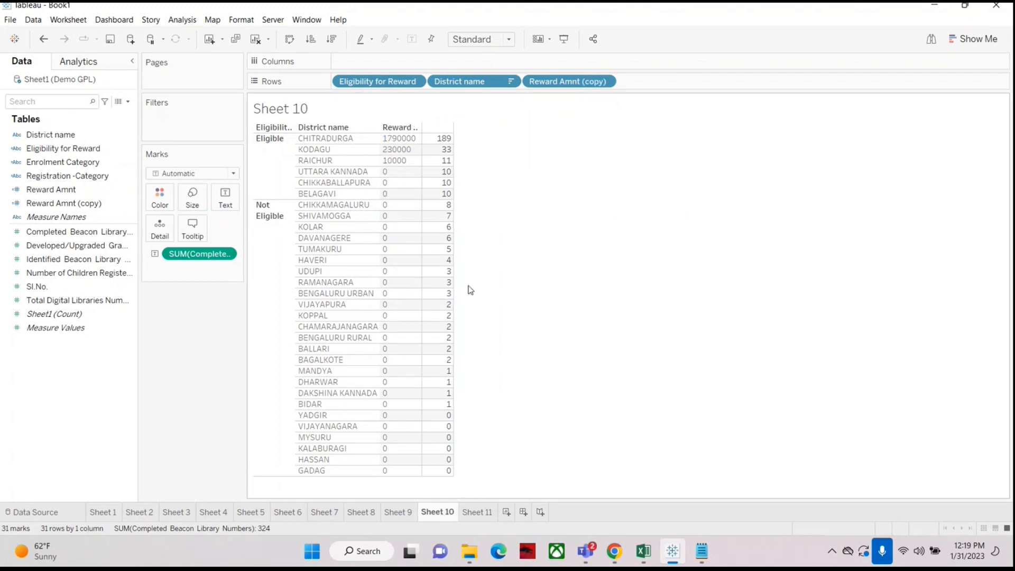
{"action": "mouse_move", "coordinate": [445, 183]}
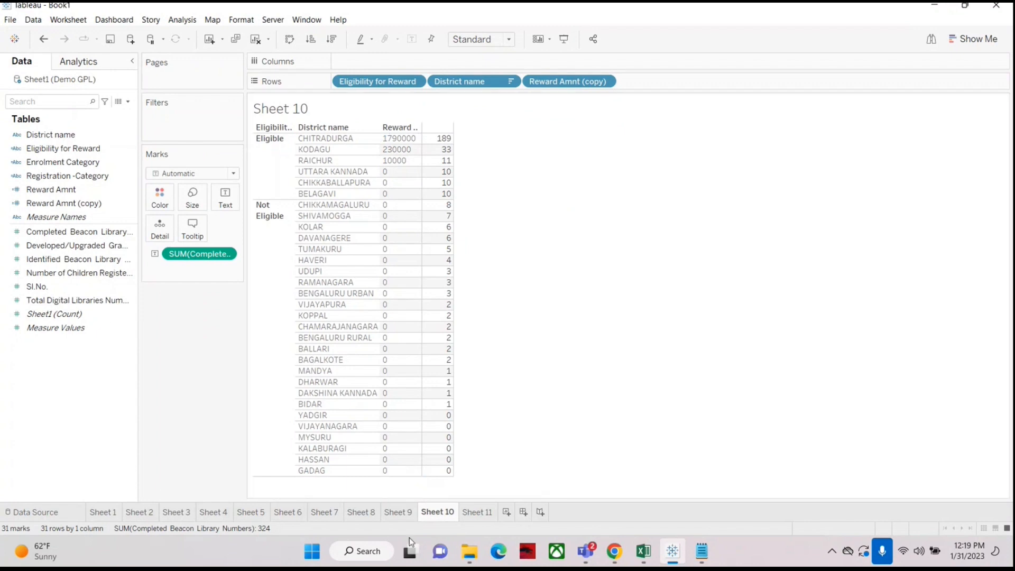
{"action": "left_click", "coordinate": [399, 512]}
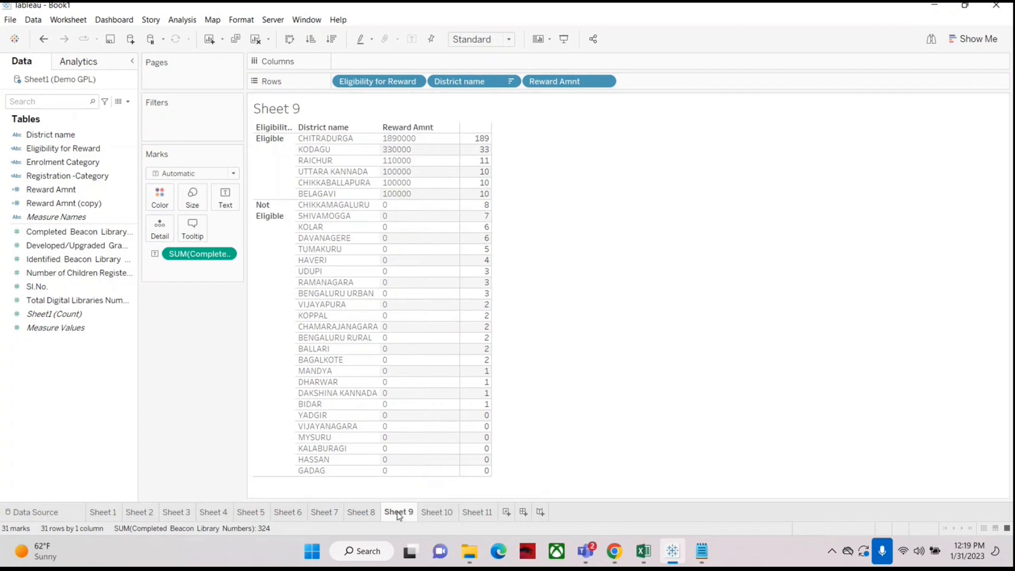
{"action": "left_click", "coordinate": [442, 513]}
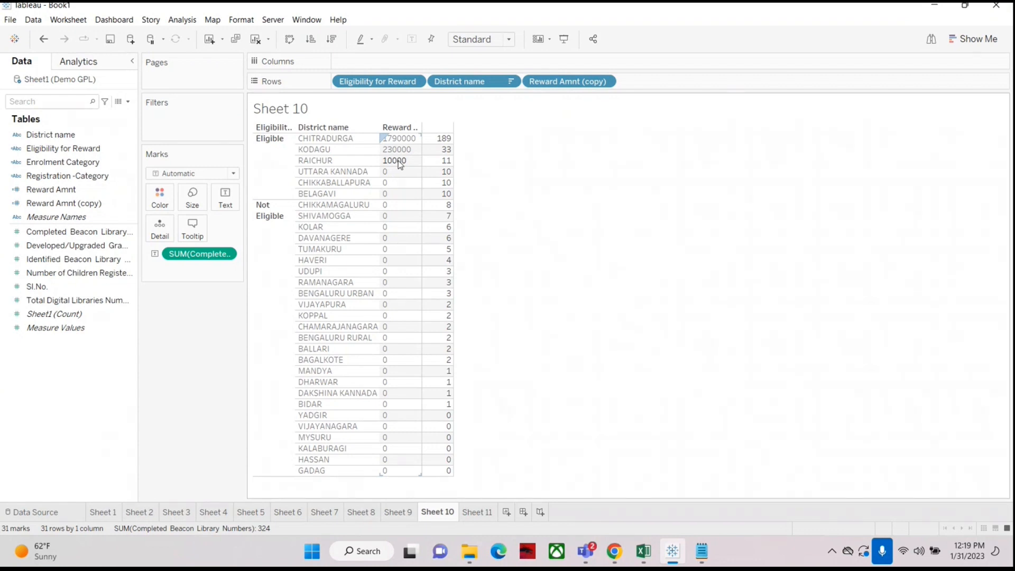
{"action": "left_click", "coordinate": [399, 513]}
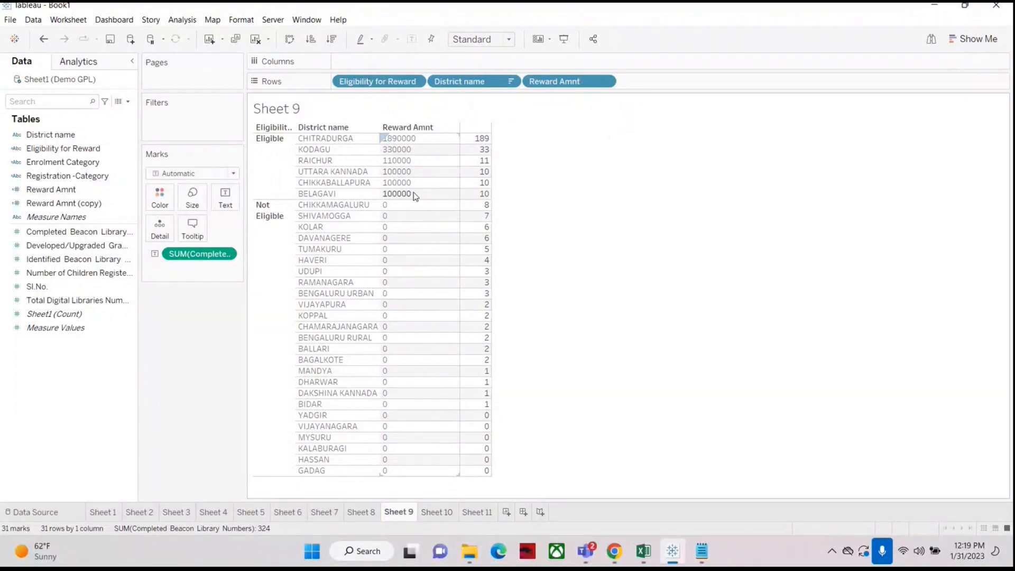
Step: Re-read the reward requirements and worked examples in the notes alongside the sheet values
{"action": "left_click", "coordinate": [702, 551]}
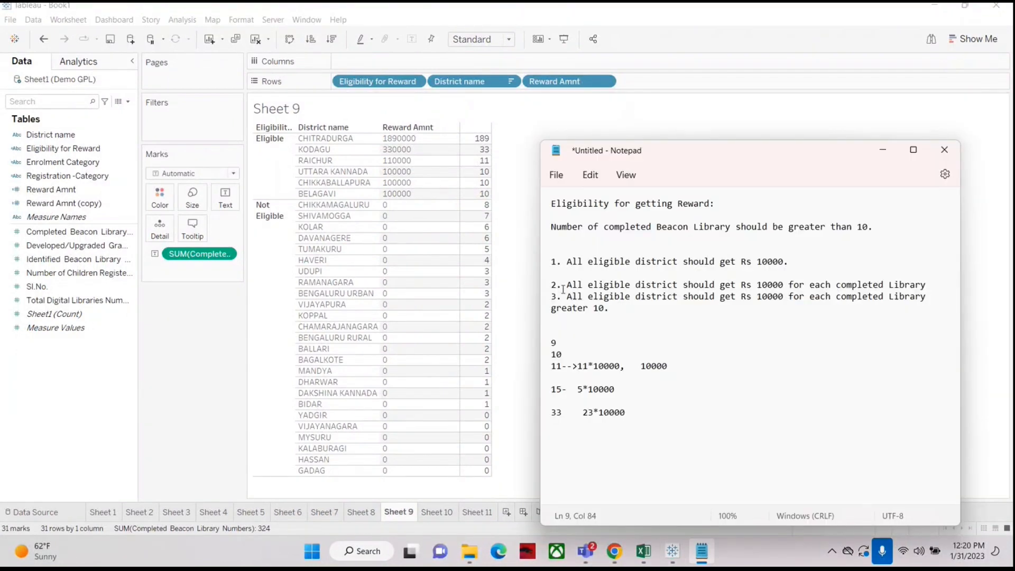
{"action": "left_click", "coordinate": [564, 286]}
{"action": "mouse_move", "coordinate": [487, 196]}
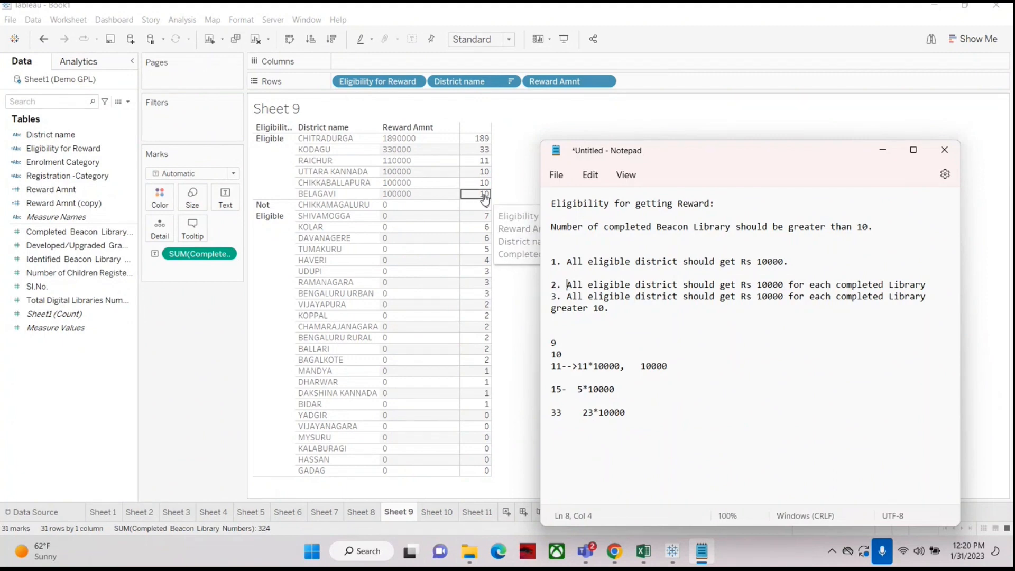
{"action": "left_click_drag", "start_coordinate": [588, 285], "coordinate": [677, 285]}
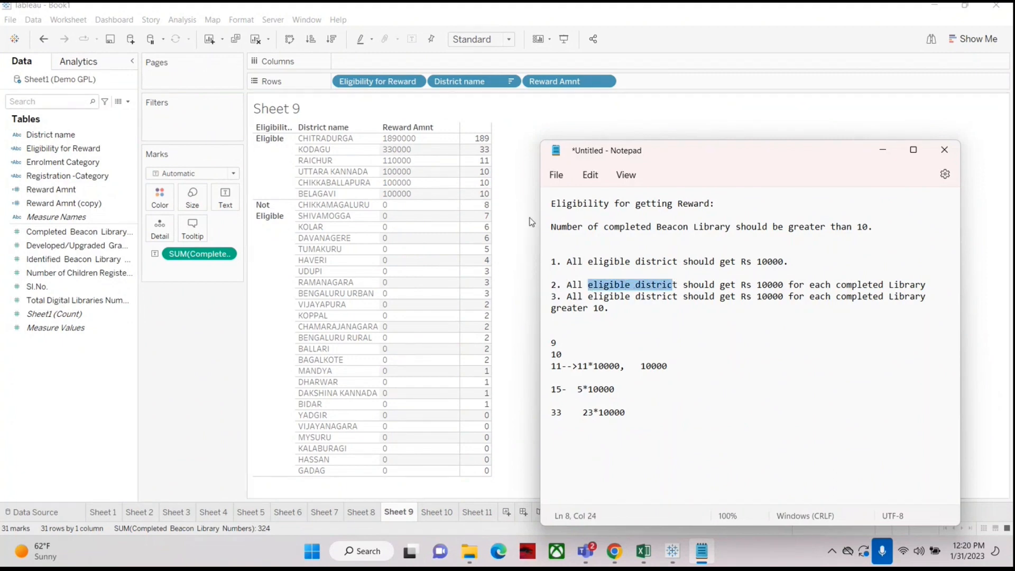
{"action": "mouse_move", "coordinate": [482, 198]}
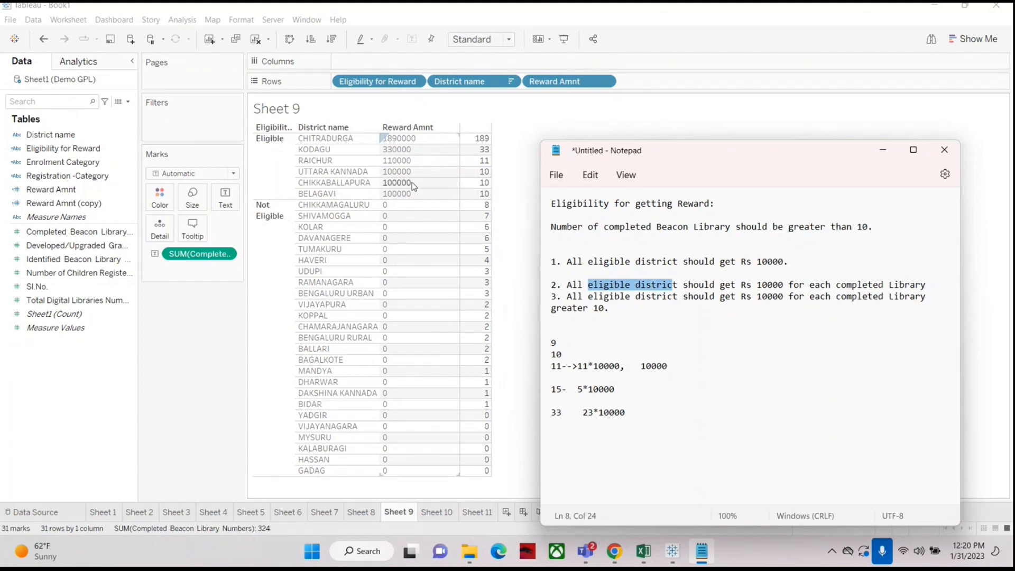
{"action": "left_click", "coordinate": [605, 309]}
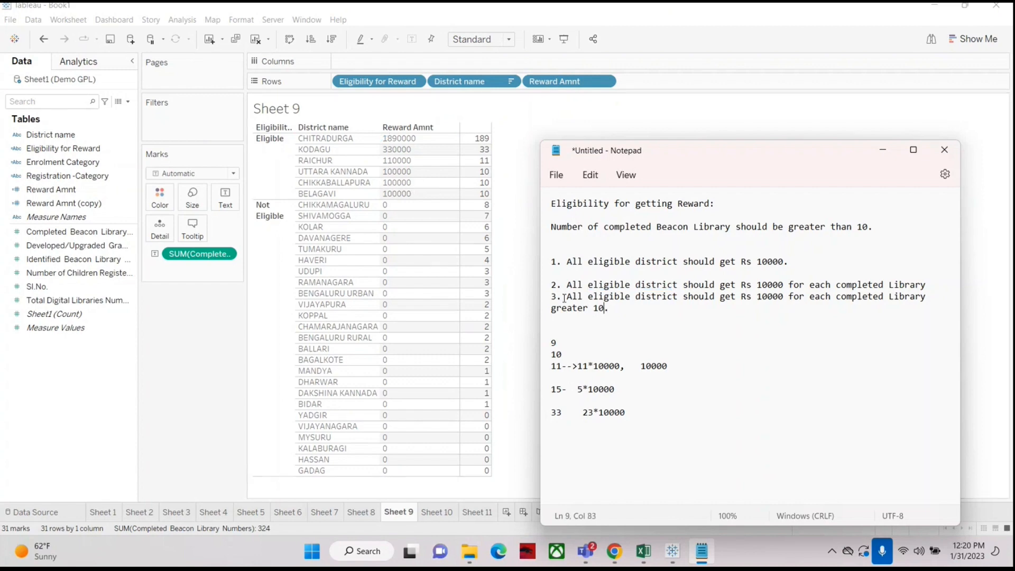
{"action": "left_click", "coordinate": [564, 298]}
{"action": "left_click", "coordinate": [442, 514]}
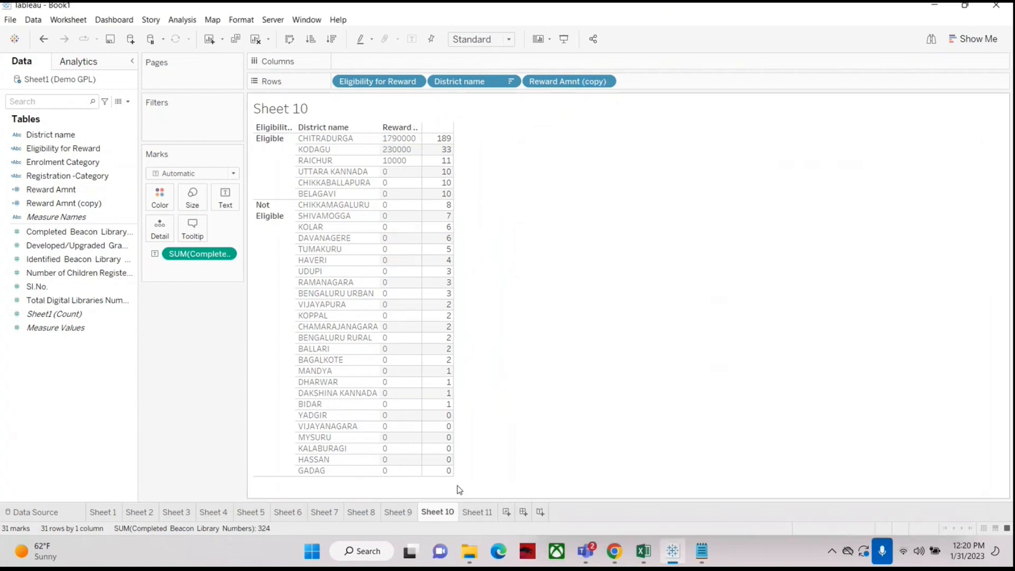
{"action": "left_click", "coordinate": [702, 552]}
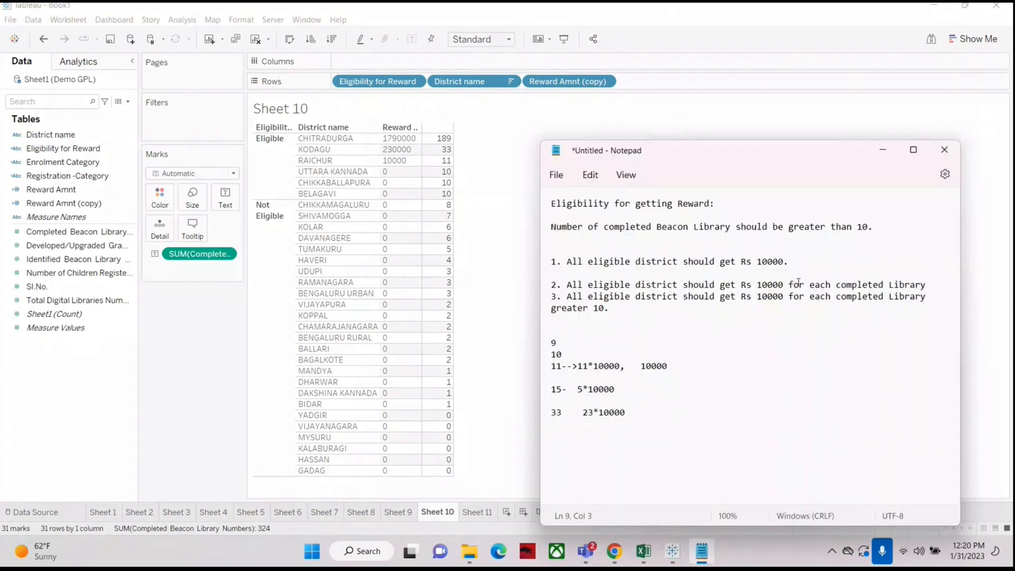
{"action": "left_click_drag", "start_coordinate": [621, 309], "coordinate": [551, 309]}
{"action": "left_click", "coordinate": [633, 313]}
{"action": "mouse_move", "coordinate": [447, 177]}
{"action": "left_click", "coordinate": [643, 418]}
{"action": "left_click_drag", "start_coordinate": [719, 154], "coordinate": [701, 119]}
{"action": "left_click", "coordinate": [736, 327]}
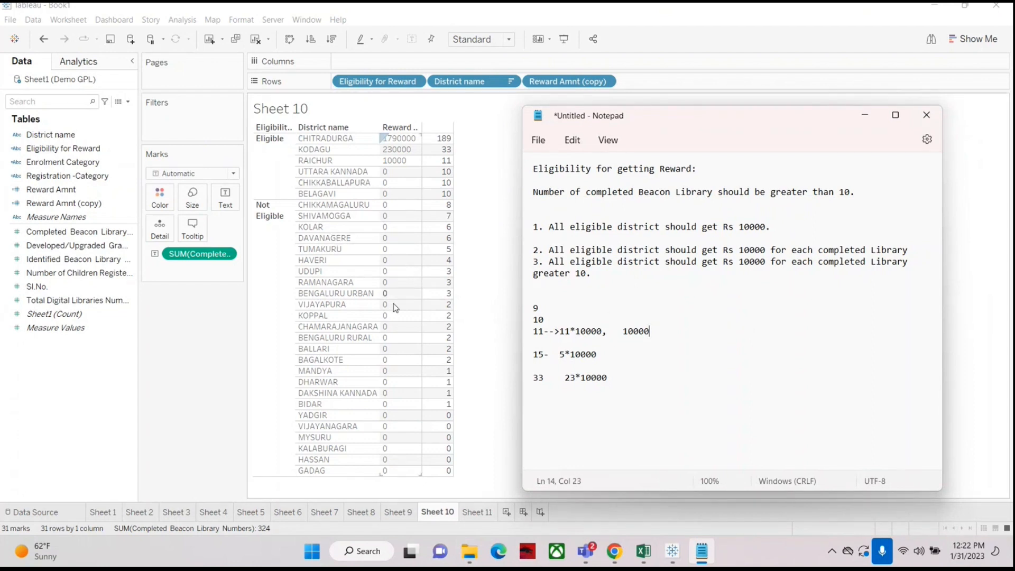
Step: Extend the 15 example line in the notes with '==> (15-10)*10000'
{"action": "left_click", "coordinate": [655, 294]}
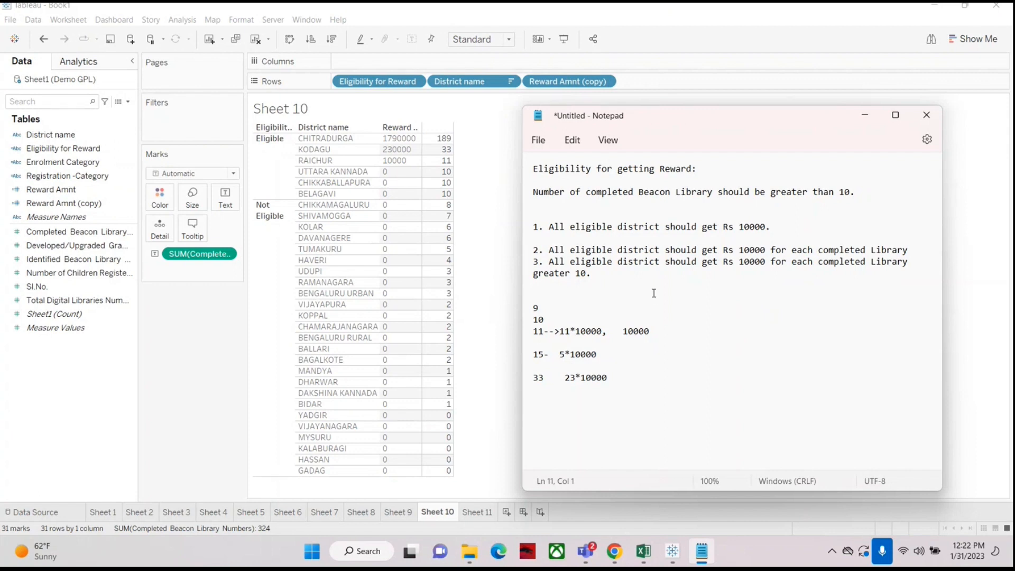
{"action": "left_click", "coordinate": [608, 354]}
{"action": "type", "text": "==> "}
{"action": "type", "text": "15-10)"}
{"action": "key", "text": "Left"}
{"action": "key", "text": "Left"}
{"action": "key", "text": "Left"}
{"action": "key", "text": "Left"}
{"action": "key", "text": "Left"}
{"action": "key", "text": "Left"}
{"action": "type", "text": "("}
{"action": "key", "text": "End"}
{"action": "type", "text": "*10000"}
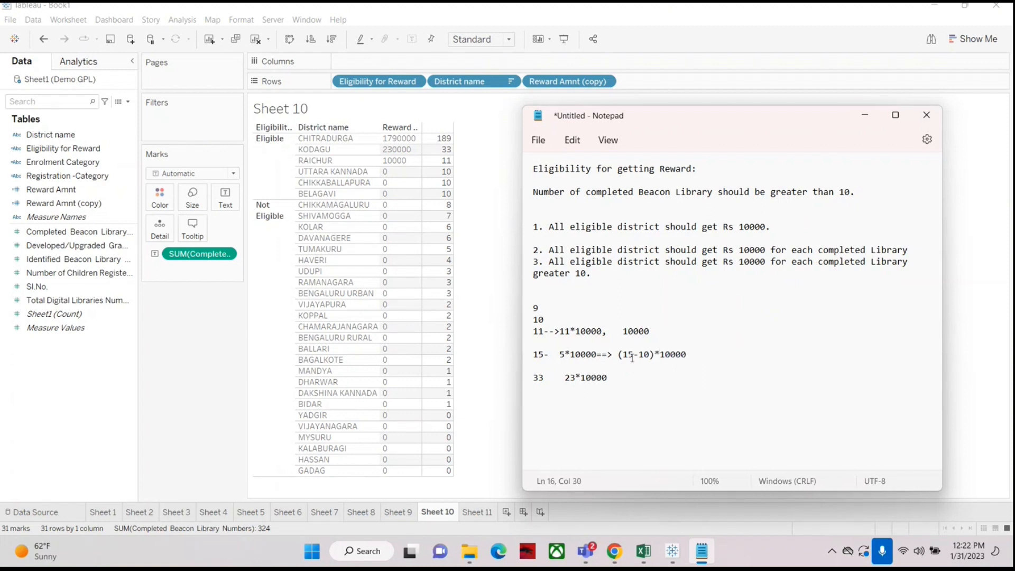
{"action": "left_click_drag", "start_coordinate": [620, 355], "coordinate": [694, 355]}
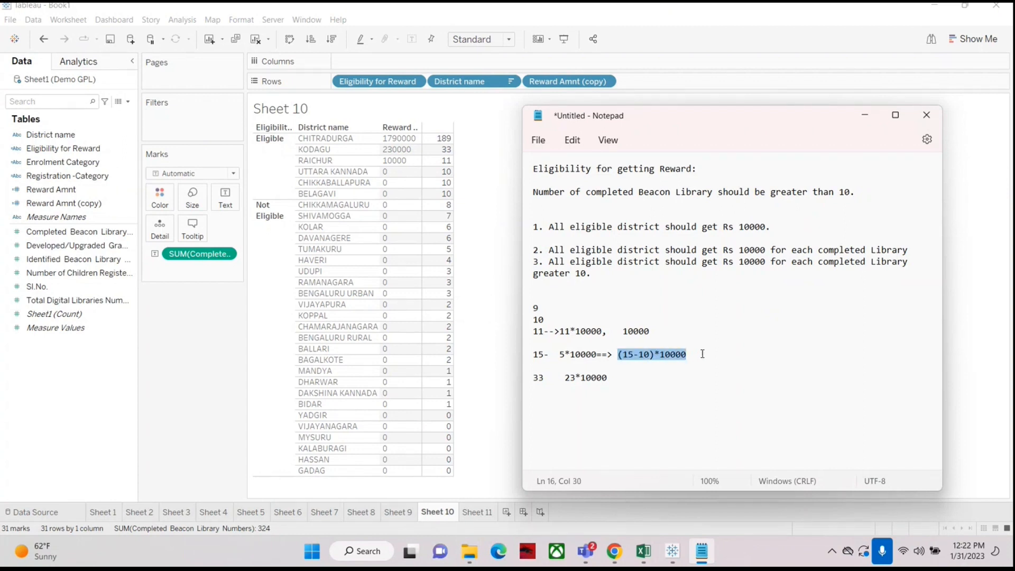
{"action": "left_click", "coordinate": [703, 354]}
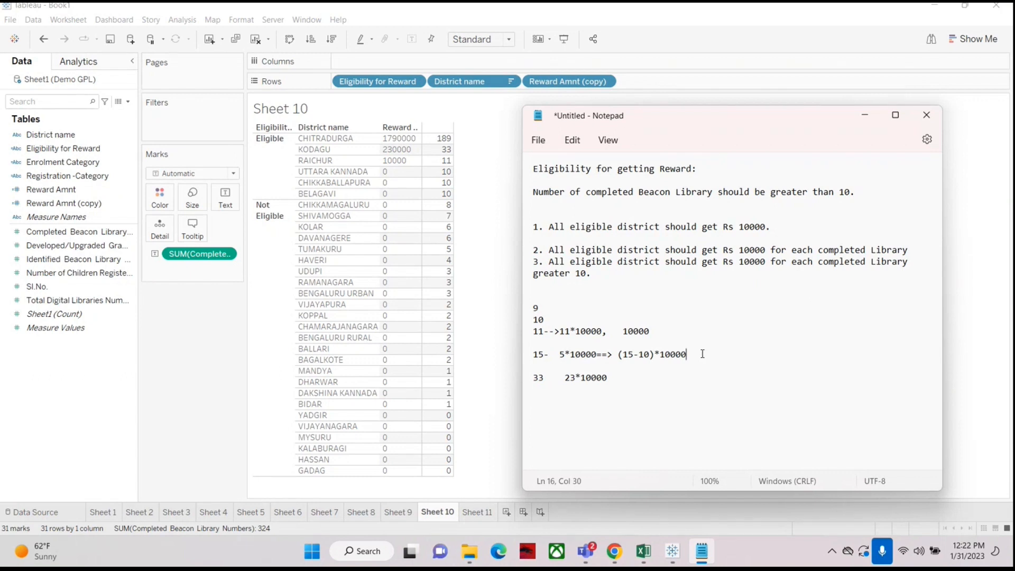
{"action": "type", "text": "=5*10000"}
{"action": "left_click", "coordinate": [688, 354]}
{"action": "left_click_drag", "start_coordinate": [688, 354], "coordinate": [764, 357]}
{"action": "key", "text": "BackSpace"}
Step: Append '=5*10000' to the 15 example line in the notes
{"action": "left_click_drag", "start_coordinate": [549, 262], "coordinate": [600, 273]}
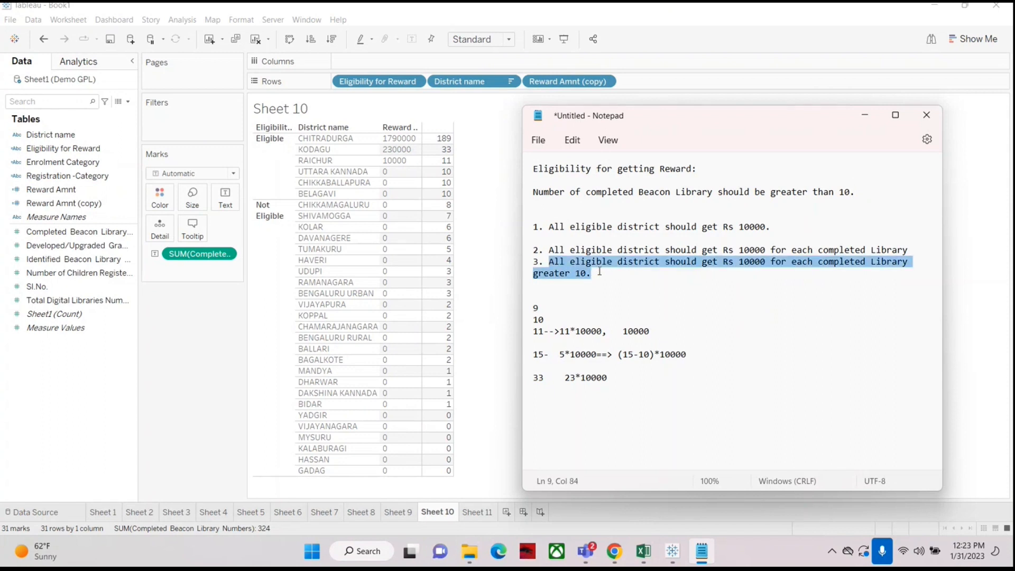
{"action": "left_click", "coordinate": [598, 286]}
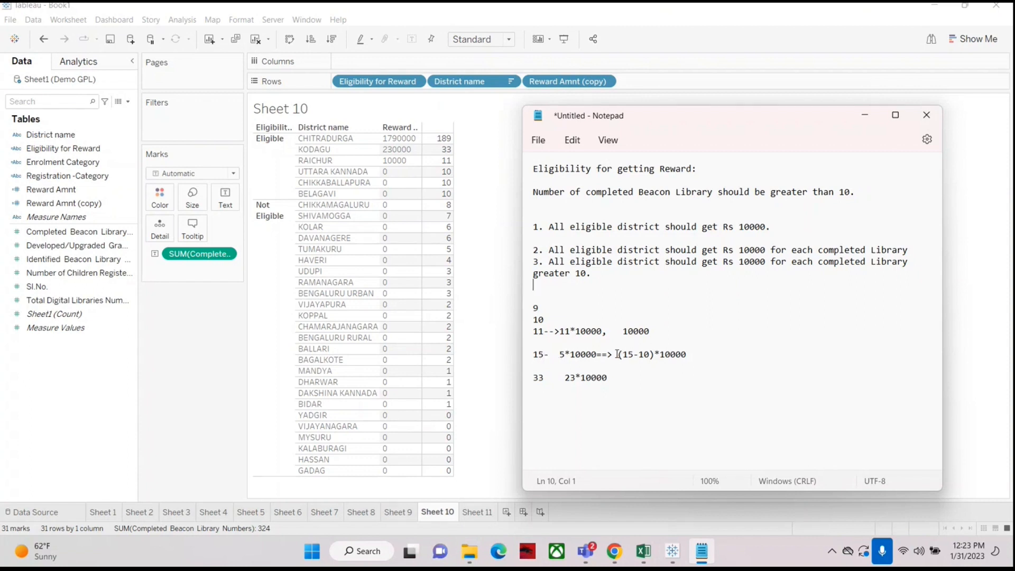
{"action": "left_click", "coordinate": [695, 352]}
{"action": "type", "text": "=5*10000"}
{"action": "left_click_drag", "start_coordinate": [692, 354], "coordinate": [699, 356]}
{"action": "left_click", "coordinate": [751, 356]}
{"action": "left_click_drag", "start_coordinate": [540, 261], "coordinate": [593, 275]}
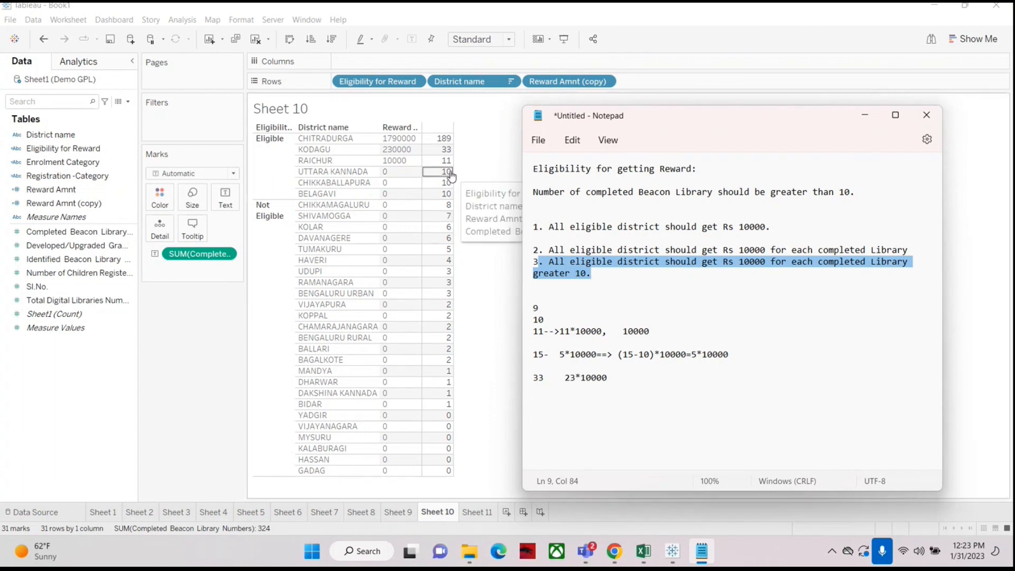
Step: Open the Reward Amnt (copy) calculated field's formula for editing
{"action": "mouse_move", "coordinate": [450, 200]}
{"action": "mouse_move", "coordinate": [444, 166]}
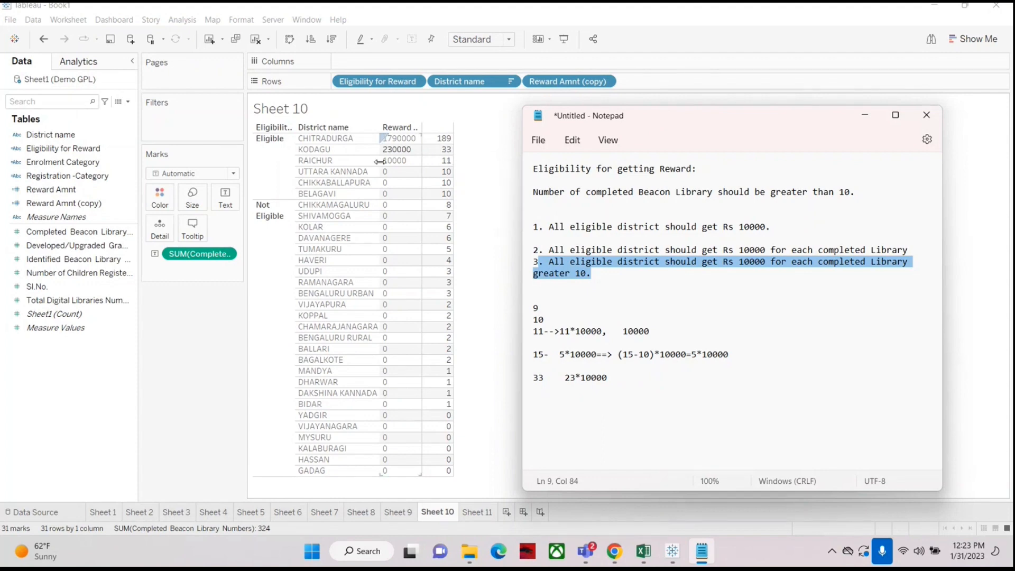
{"action": "left_click", "coordinate": [33, 203]}
{"action": "right_click", "coordinate": [33, 203]}
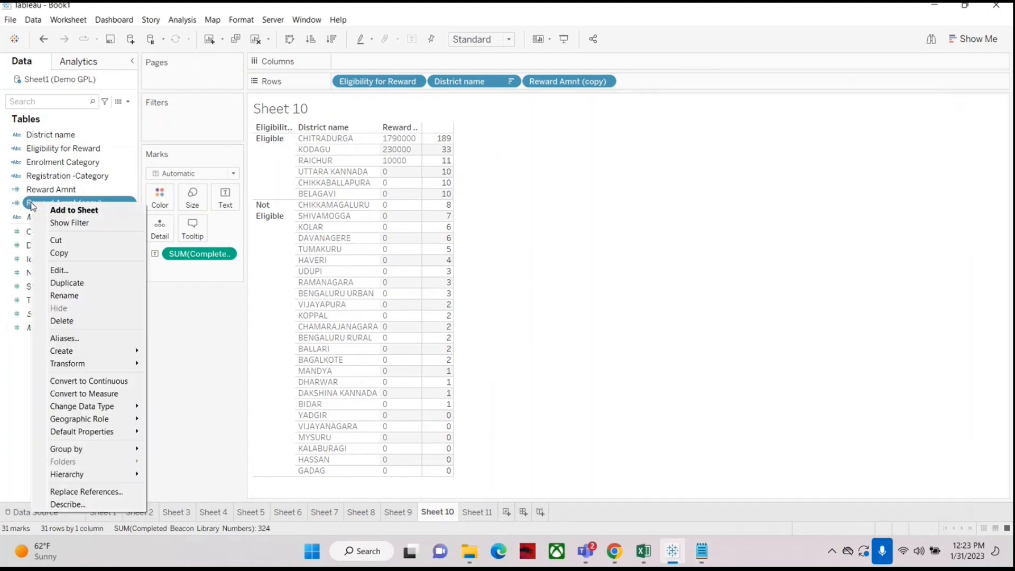
{"action": "left_click", "coordinate": [59, 270]}
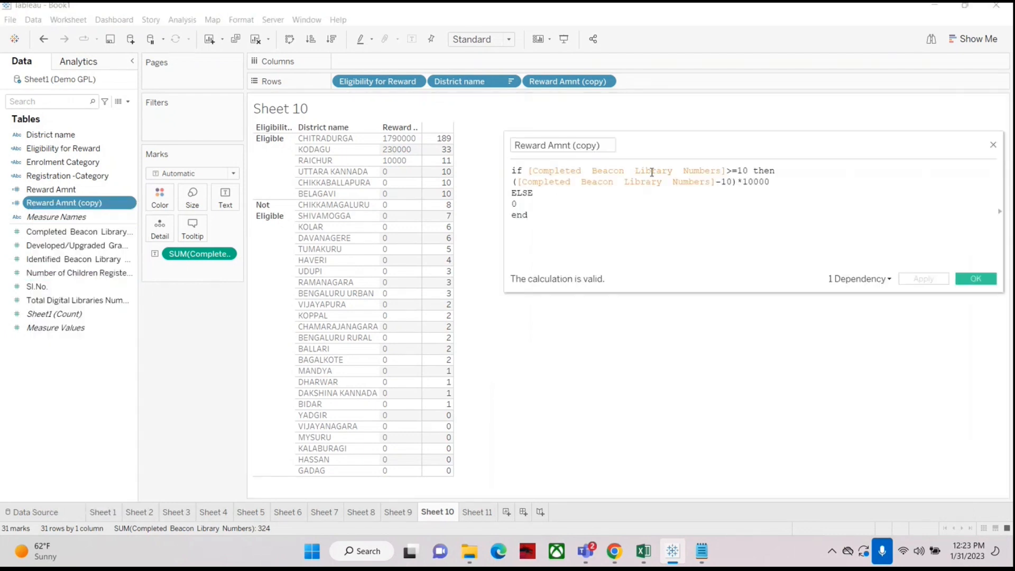
Step: Place the notes beside the formula and compare the 15 example calculation with the Reward Amnt (copy) formula
{"action": "left_click", "coordinate": [701, 552]}
{"action": "left_click_drag", "start_coordinate": [442, 112], "coordinate": [208, 86]}
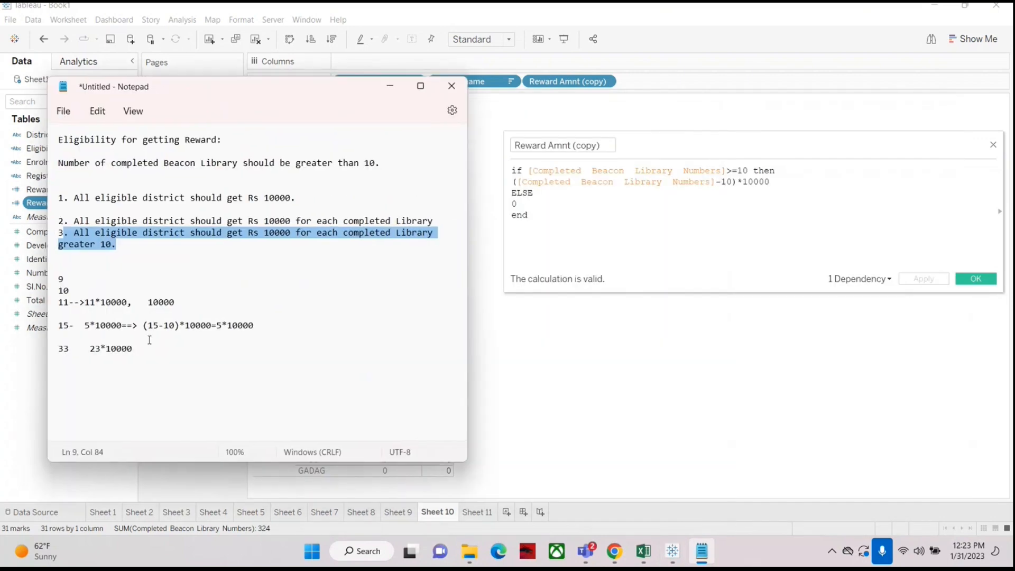
{"action": "left_click_drag", "start_coordinate": [143, 326], "coordinate": [212, 327]}
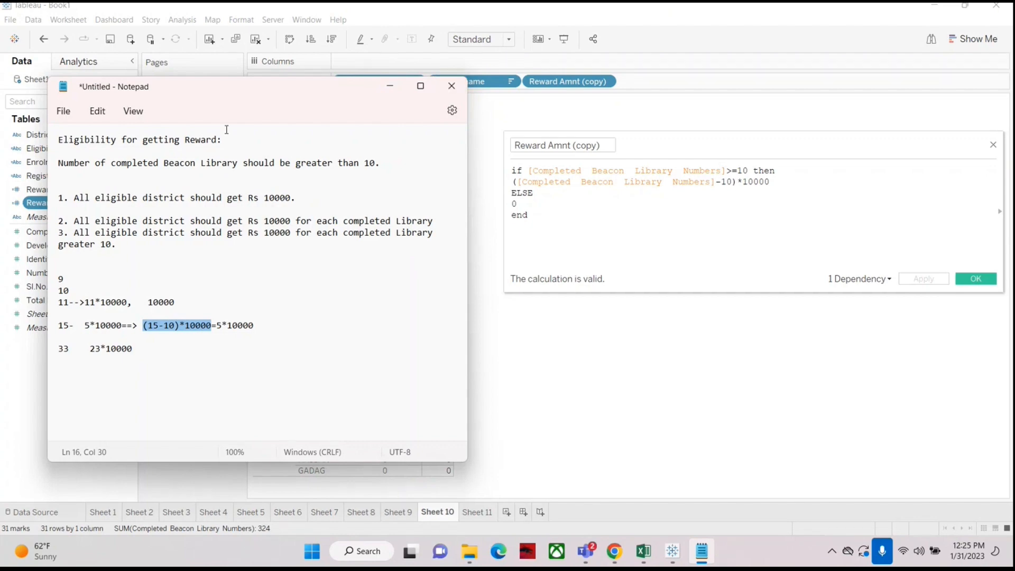
{"action": "left_click_drag", "start_coordinate": [210, 93], "coordinate": [223, 126]}
{"action": "left_click", "coordinate": [198, 366]}
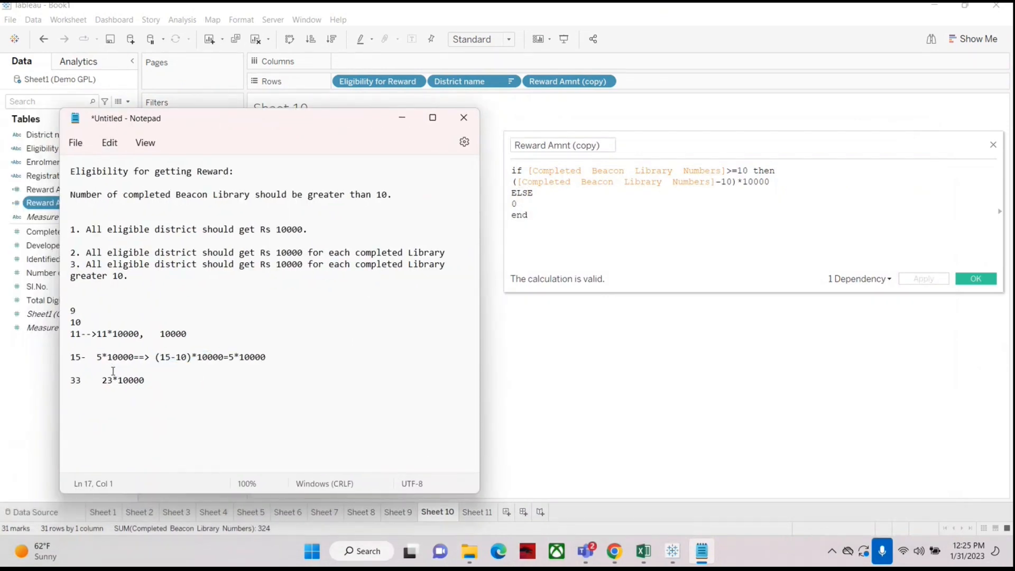
{"action": "left_click_drag", "start_coordinate": [82, 356], "coordinate": [66, 356]}
{"action": "left_click", "coordinate": [82, 357]}
{"action": "left_click_drag", "start_coordinate": [82, 357], "coordinate": [67, 359]}
{"action": "left_click", "coordinate": [88, 358]}
{"action": "left_click_drag", "start_coordinate": [70, 358], "coordinate": [82, 358]}
{"action": "left_click", "coordinate": [181, 379]}
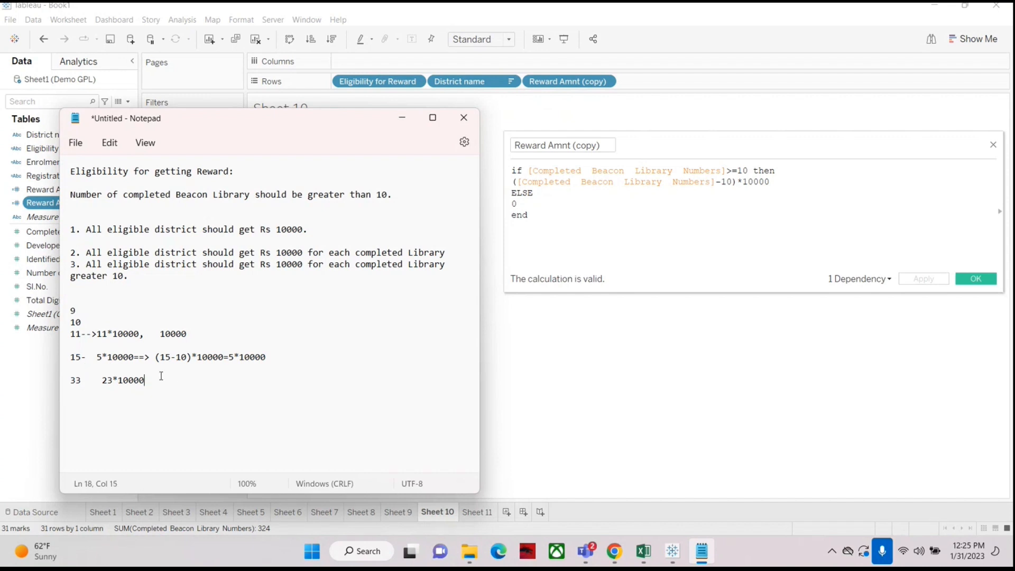
{"action": "left_click", "coordinate": [97, 357]}
{"action": "left_click", "coordinate": [158, 358]}
{"action": "left_click_drag", "start_coordinate": [157, 357], "coordinate": [189, 358]}
{"action": "left_click", "coordinate": [230, 357]}
{"action": "left_click_drag", "start_coordinate": [230, 357], "coordinate": [234, 357]}
{"action": "left_click_drag", "start_coordinate": [268, 358], "coordinate": [229, 358]}
{"action": "left_click_drag", "start_coordinate": [517, 181], "coordinate": [714, 182]}
{"action": "left_click", "coordinate": [738, 184]}
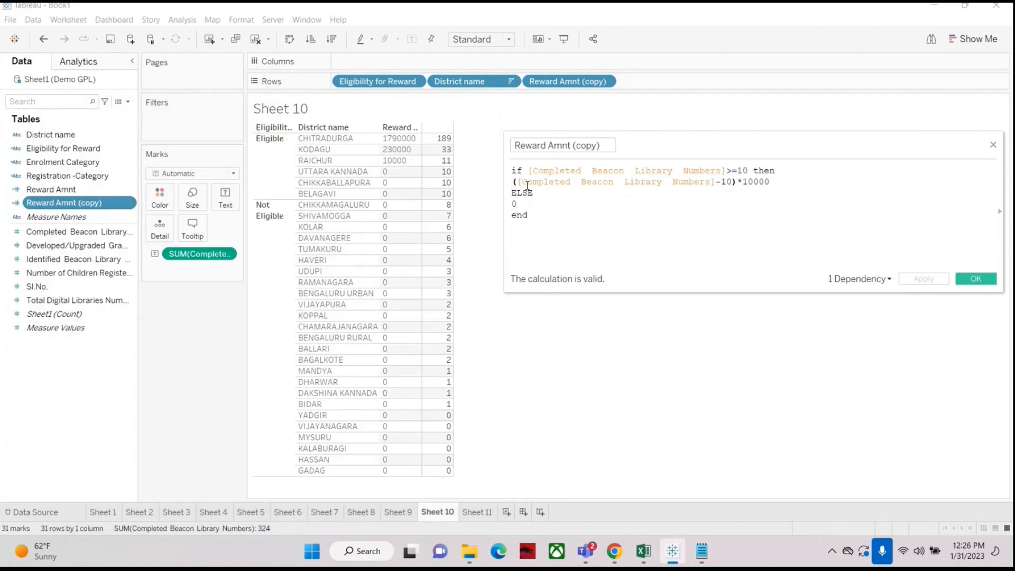
{"action": "left_click_drag", "start_coordinate": [518, 182], "coordinate": [717, 187]}
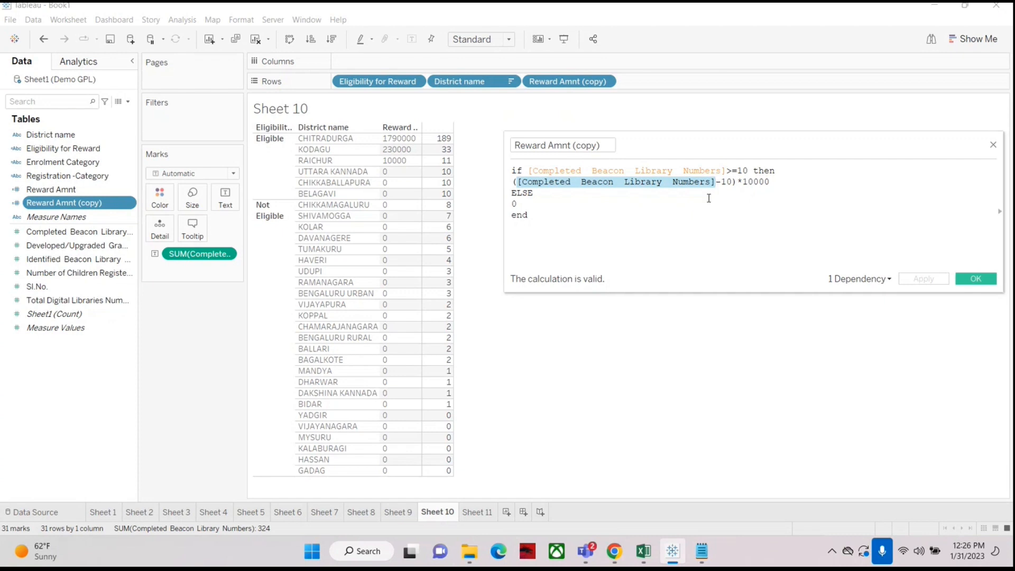
Step: Rewrite the example line in the notes as '16- 6*10000==> (16-10)*10000=6*10000'
{"action": "key", "text": "alt+Tab"}
{"action": "left_click", "coordinate": [76, 359]}
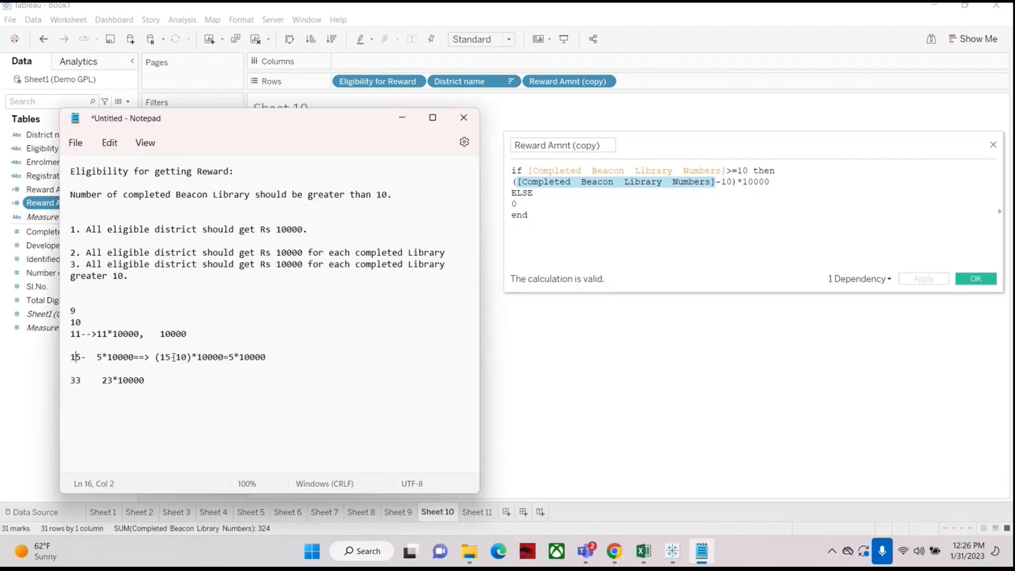
{"action": "key", "text": "Delete"}
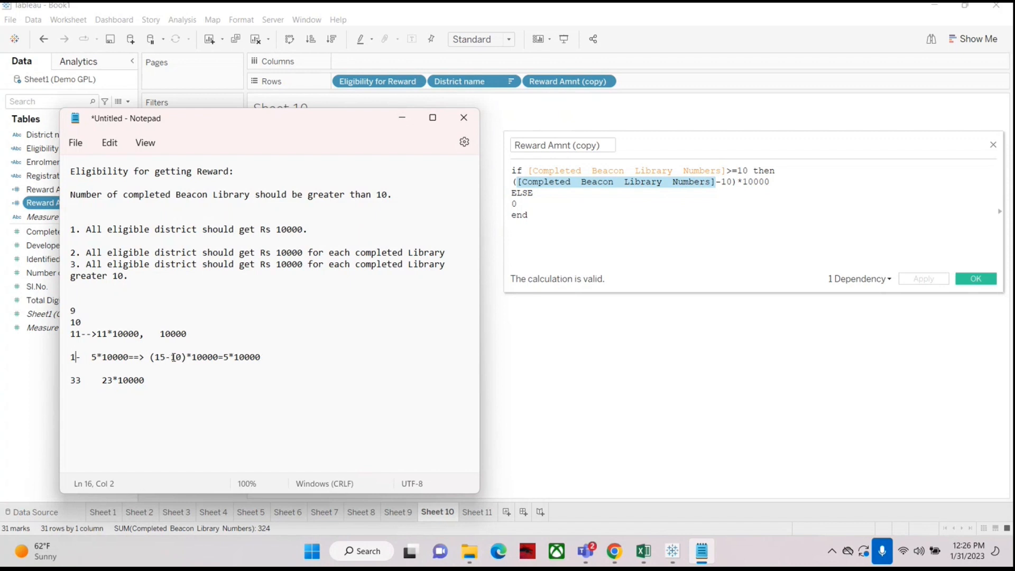
{"action": "type", "text": "6"}
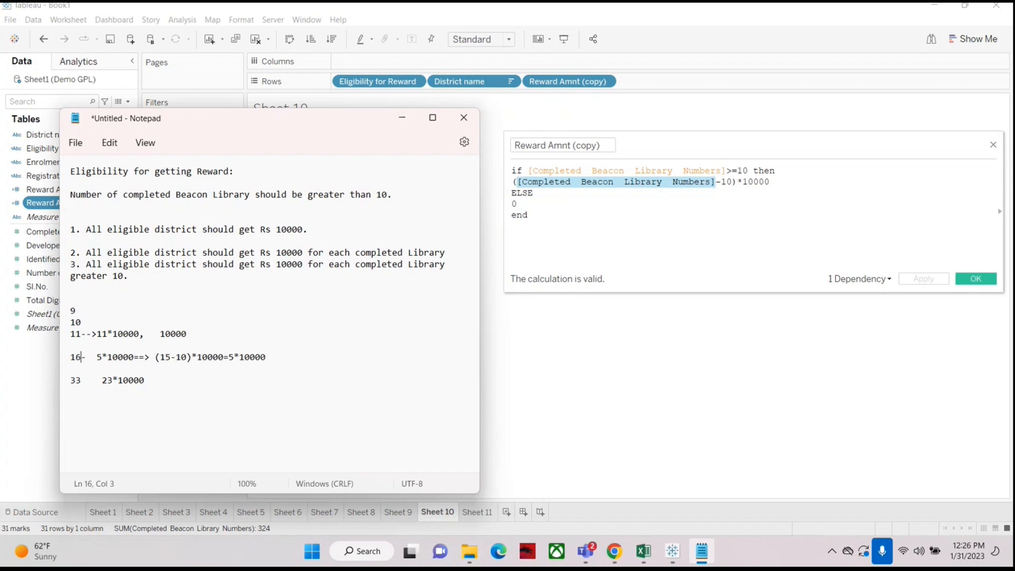
{"action": "key", "text": "Right"}
{"action": "key", "text": "BackSpace"}
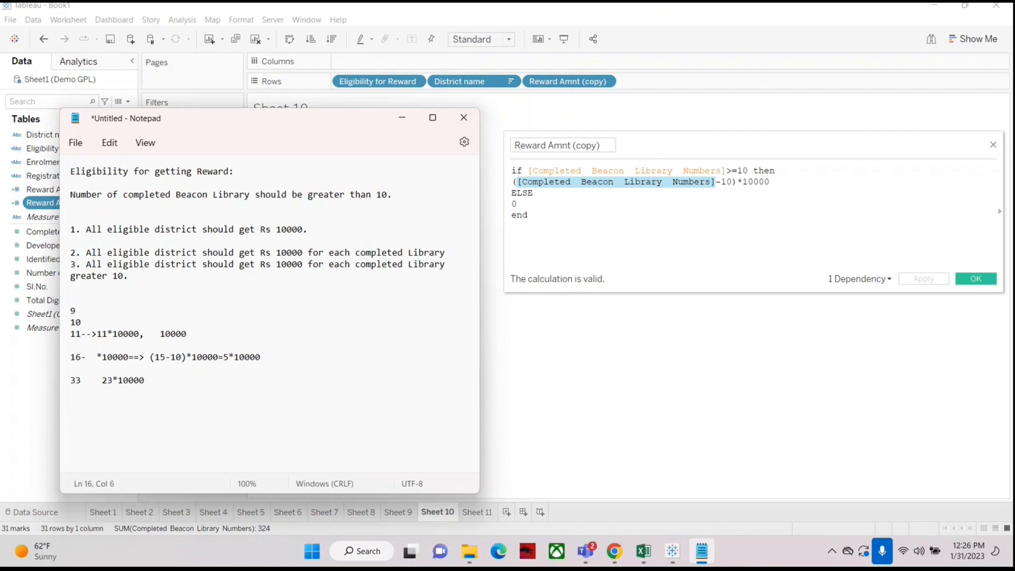
{"action": "type", "text": "6"}
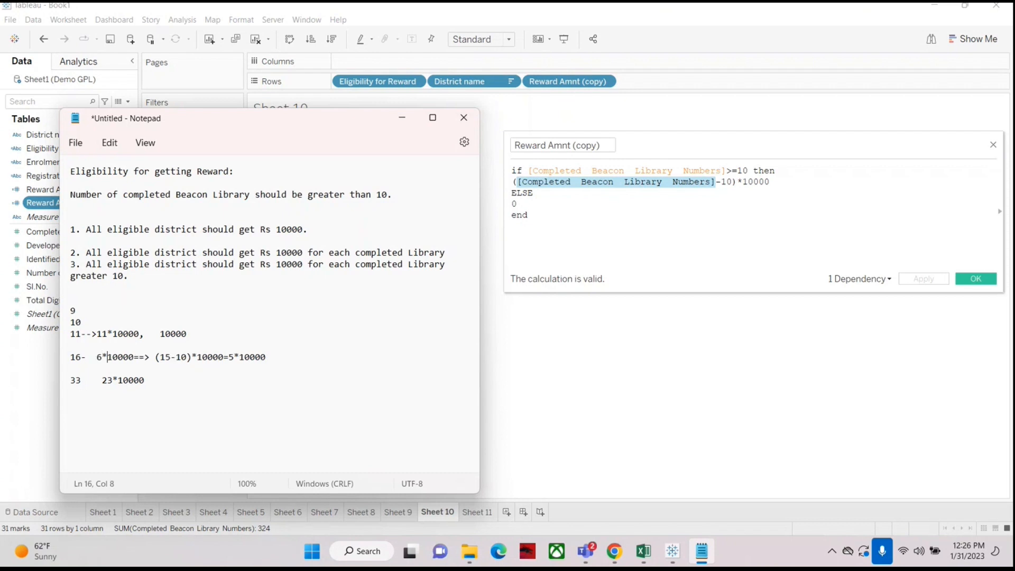
{"action": "key", "text": "Right"}
{"action": "key", "text": "Right"}
{"action": "key", "text": "Right"}
{"action": "key", "text": "Right"}
{"action": "key", "text": "Right"}
{"action": "key", "text": "Right"}
{"action": "key", "text": "Right"}
{"action": "key", "text": "Right"}
{"action": "key", "text": "Right"}
{"action": "key", "text": "Right"}
{"action": "key", "text": "Right"}
{"action": "key", "text": "Delete"}
{"action": "type", "text": "6"}
{"action": "key", "text": "Right"}
{"action": "key", "text": "Right"}
{"action": "key", "text": "Right"}
{"action": "key", "text": "Right"}
{"action": "key", "text": "Right"}
{"action": "key", "text": "Right"}
{"action": "key", "text": "Right"}
{"action": "key", "text": "Right"}
{"action": "key", "text": "Right"}
{"action": "key", "text": "Right"}
{"action": "key", "text": "Right"}
{"action": "key", "text": "Right"}
{"action": "key", "text": "BackSpace"}
{"action": "type", "text": "6"}
{"action": "left_click_drag", "start_coordinate": [157, 356], "coordinate": [196, 357]}
Step: Set the notes window aside without saving and close the Reward Amnt (copy) calculation editor unchanged
{"action": "left_click", "coordinate": [722, 179]}
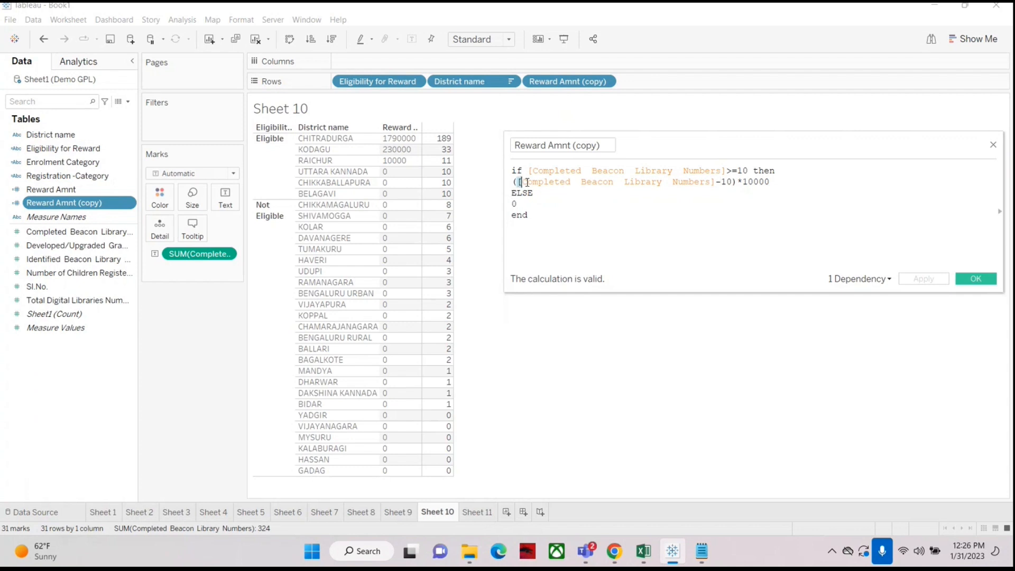
{"action": "left_click_drag", "start_coordinate": [517, 182], "coordinate": [717, 182]}
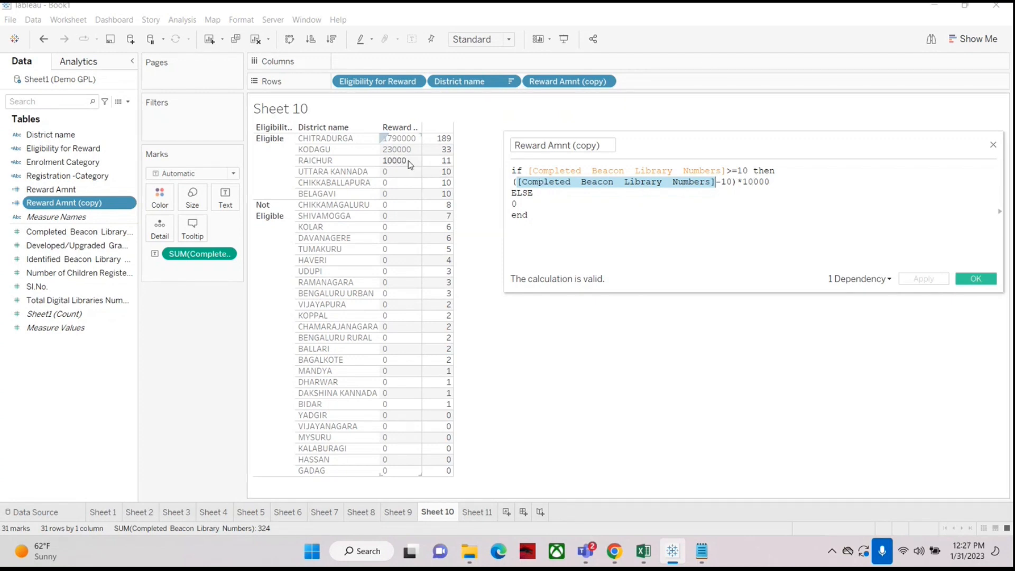
{"action": "left_click", "coordinate": [702, 551]}
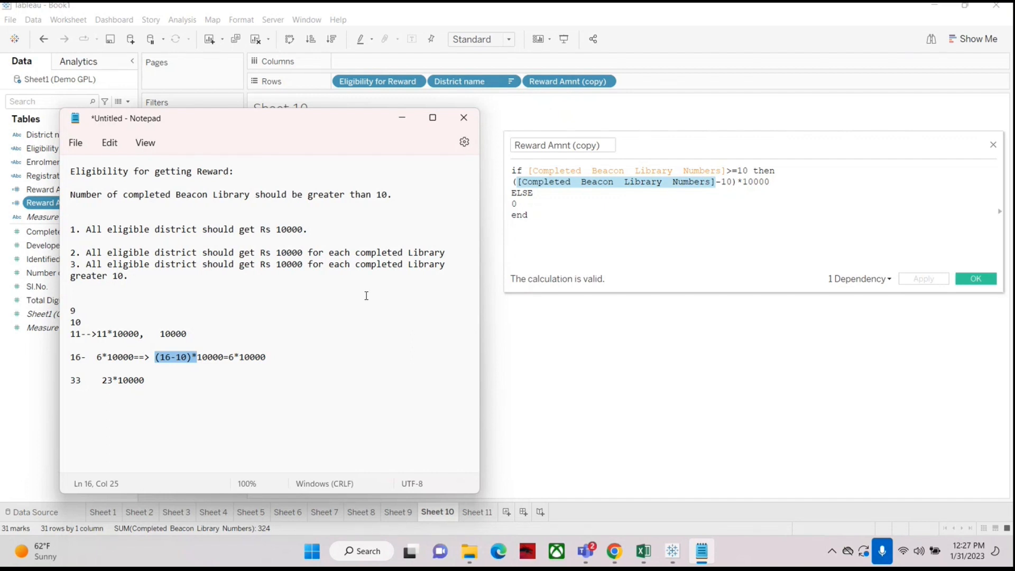
{"action": "left_click", "coordinate": [464, 121]}
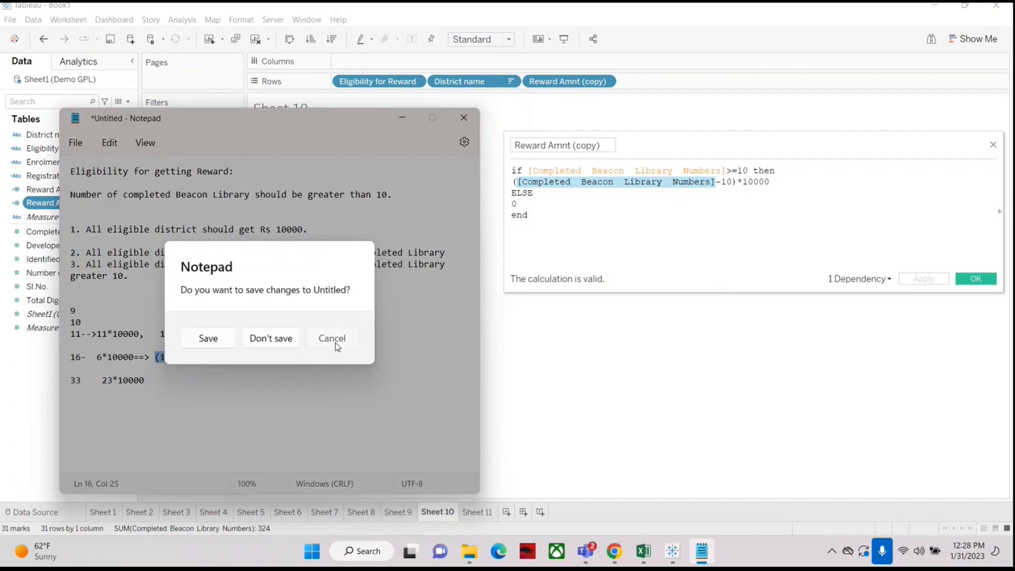
{"action": "left_click", "coordinate": [332, 341]}
{"action": "left_click", "coordinate": [402, 118]}
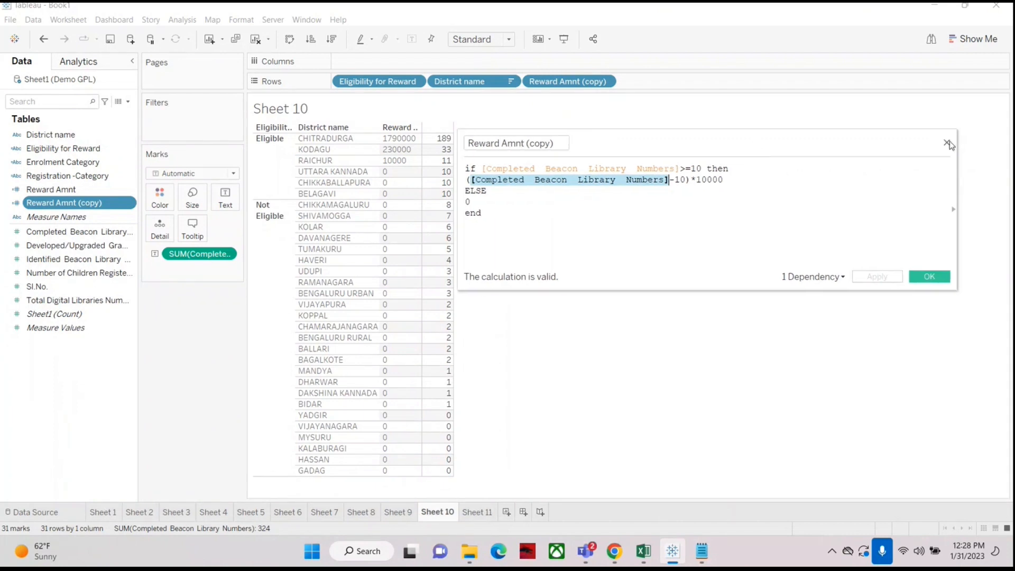
{"action": "left_click", "coordinate": [946, 144]}
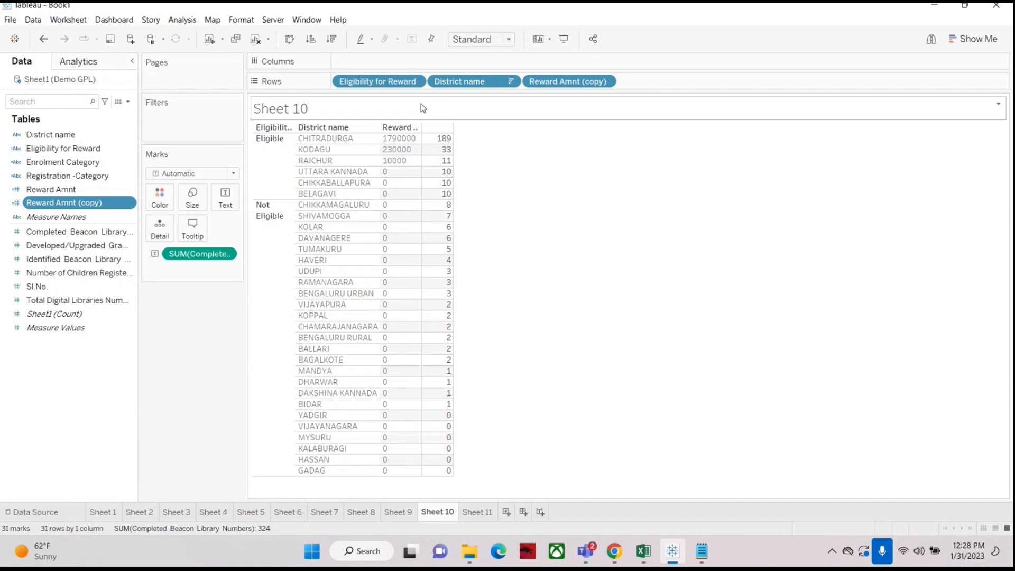
Step: Create a new worksheet and add District name to Rows
{"action": "left_click", "coordinate": [476, 513]}
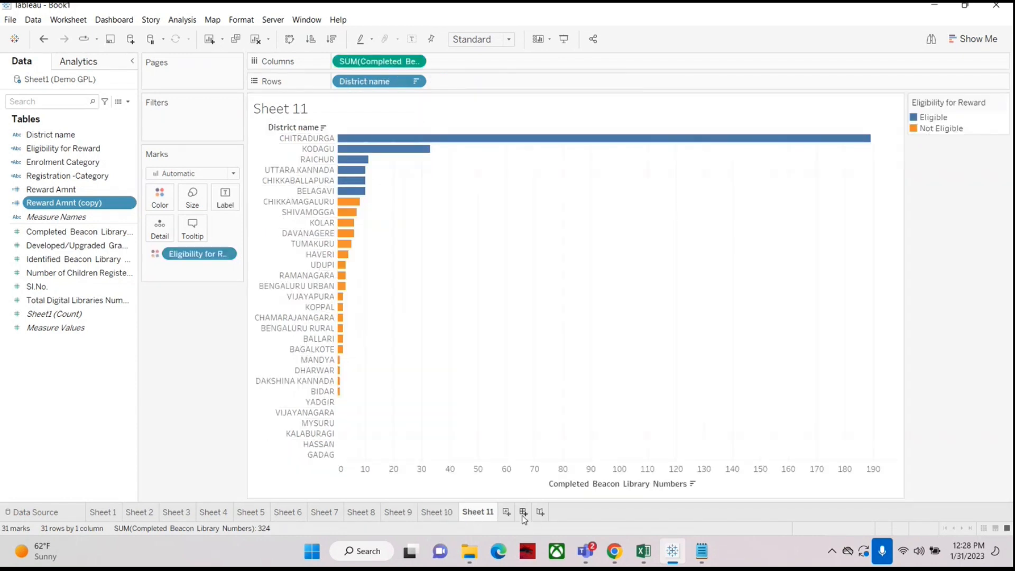
{"action": "left_click", "coordinate": [506, 512]}
{"action": "left_click", "coordinate": [41, 136]}
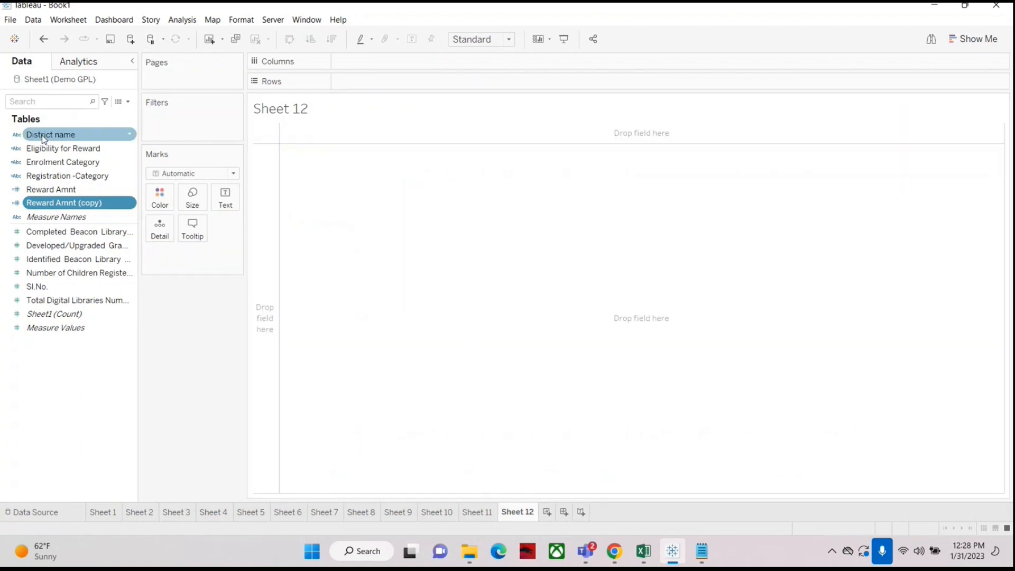
{"action": "left_click_drag", "start_coordinate": [41, 137], "coordinate": [341, 79]}
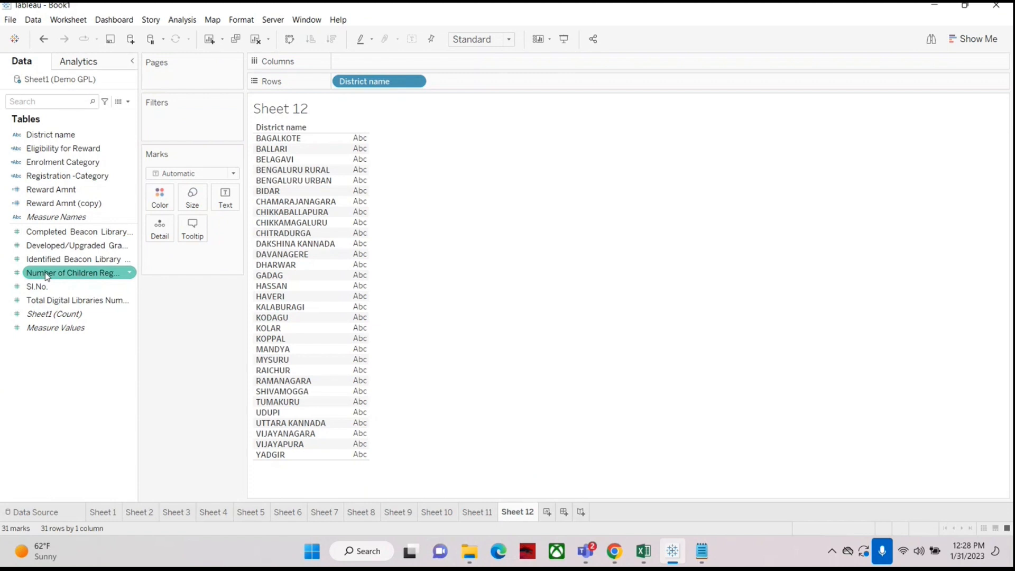
Step: Show Number of Children Registered in Gram Panchayath Libraries per district and sort the districts descending by it
{"action": "left_click_drag", "start_coordinate": [46, 272], "coordinate": [358, 281]}
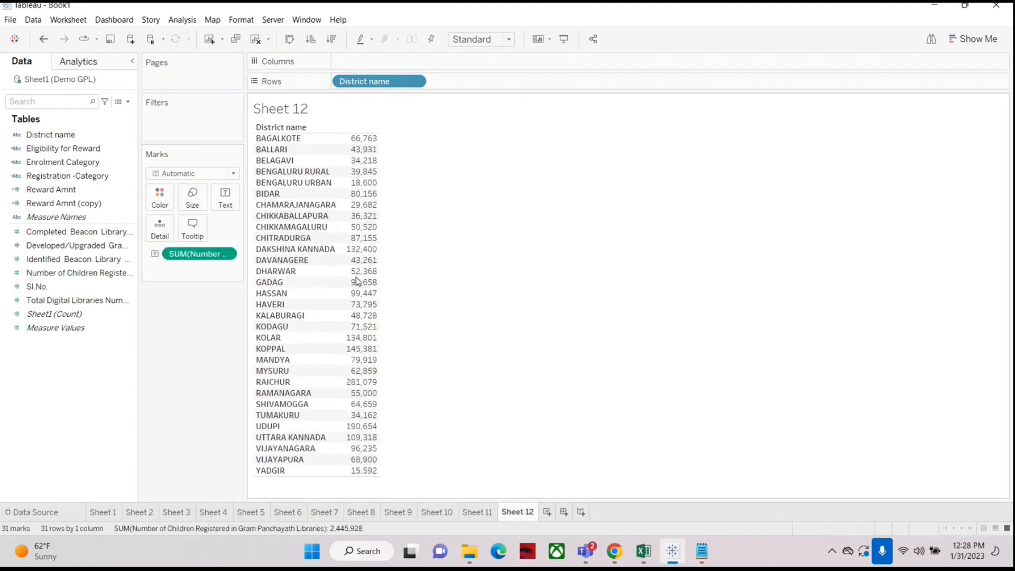
{"action": "left_click", "coordinate": [333, 40]}
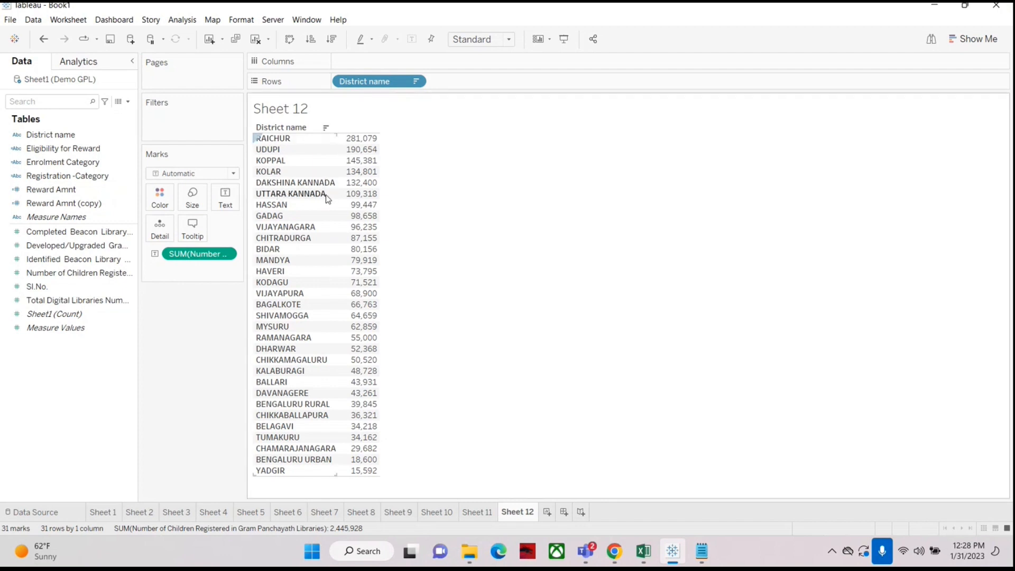
{"action": "mouse_move", "coordinate": [361, 199]}
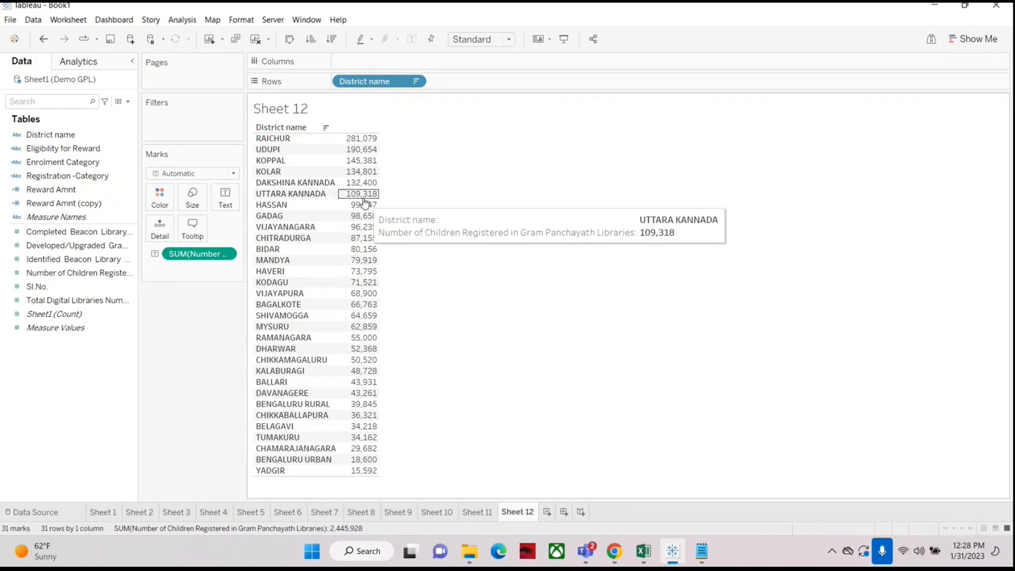
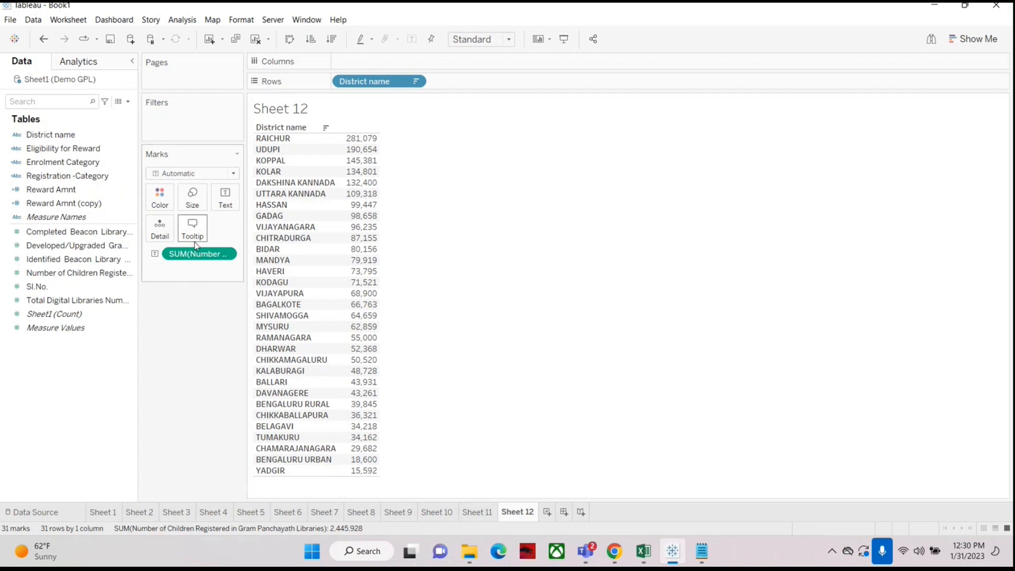
Step: Clear the sheet and rebuild it with District name on Rows and Number of Children Registered values, sorted descending
{"action": "left_click", "coordinate": [256, 39]}
{"action": "left_click_drag", "start_coordinate": [63, 139], "coordinate": [370, 81]}
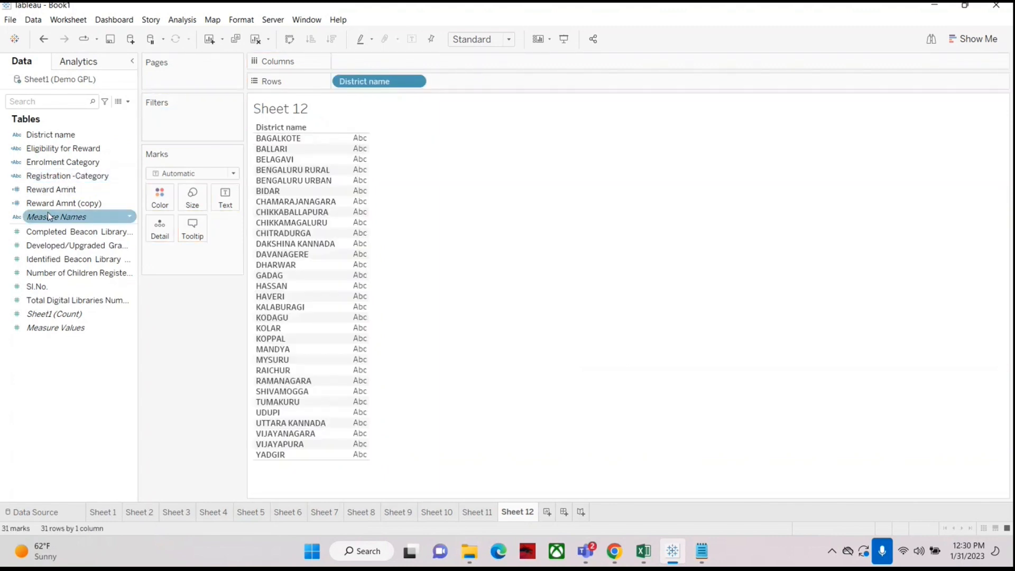
{"action": "left_click_drag", "start_coordinate": [43, 282], "coordinate": [347, 272]}
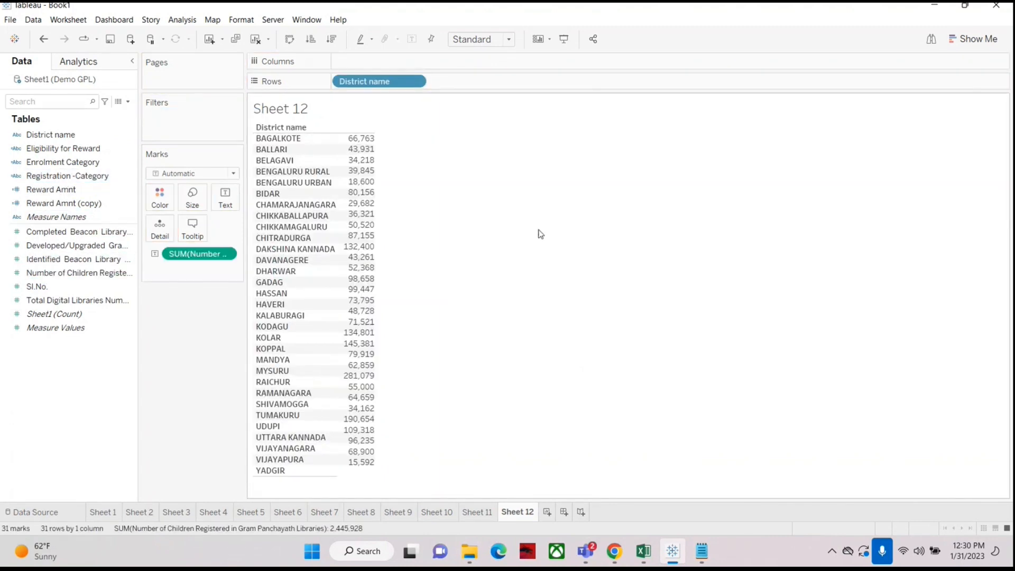
{"action": "left_click", "coordinate": [332, 40]}
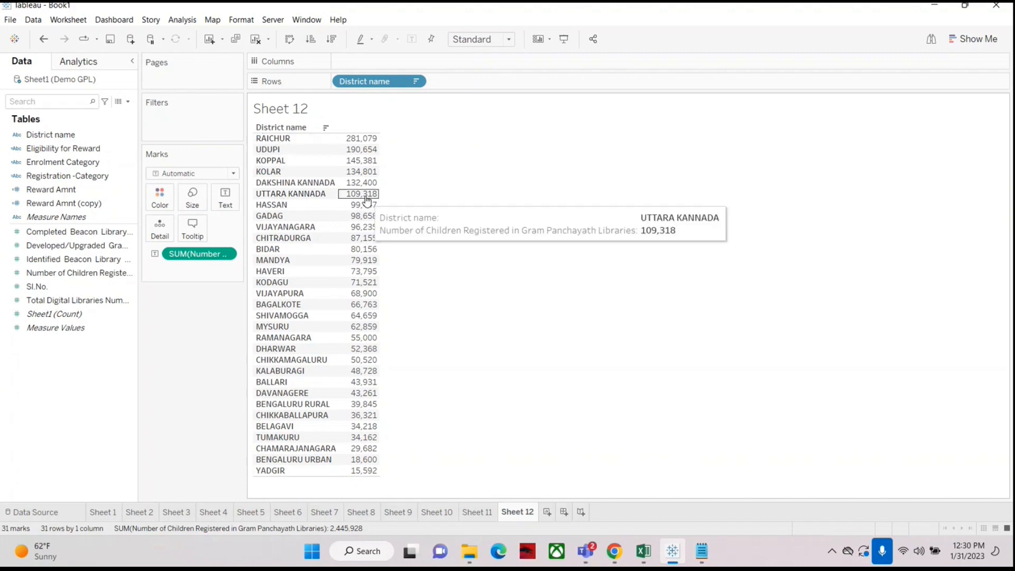
{"action": "mouse_move", "coordinate": [358, 207]}
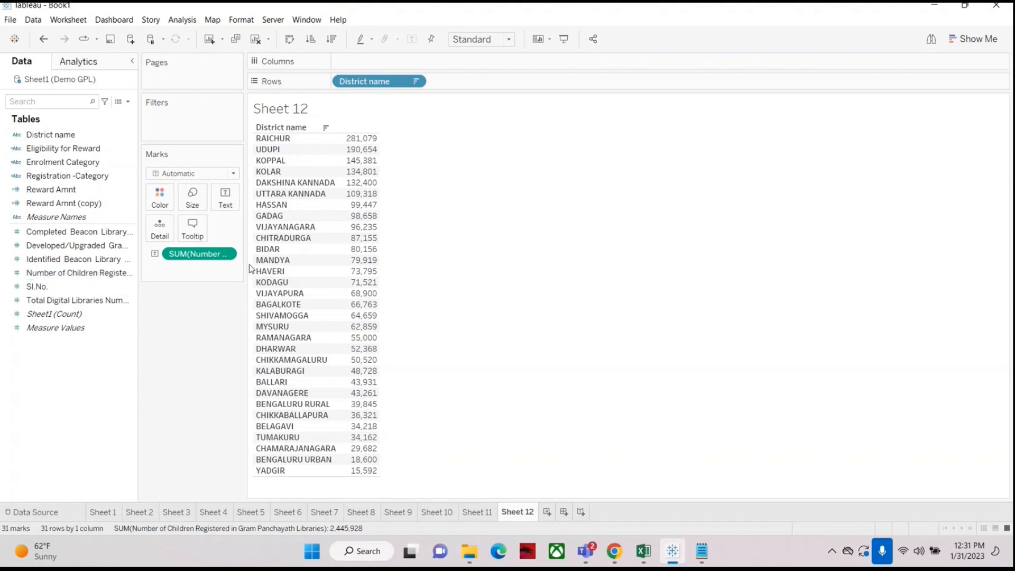
{"action": "mouse_move", "coordinate": [357, 141]}
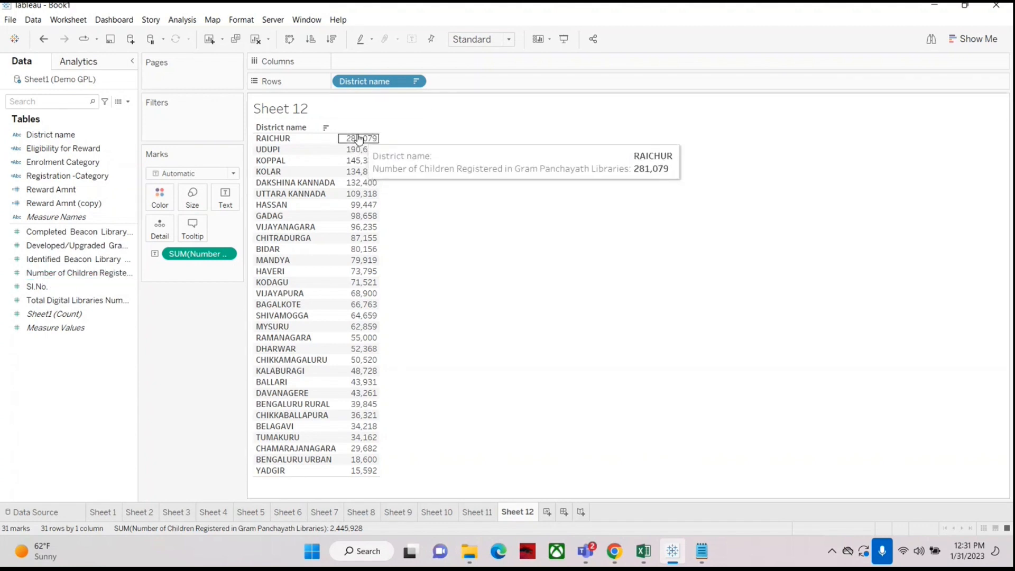
{"action": "left_click", "coordinate": [72, 273]}
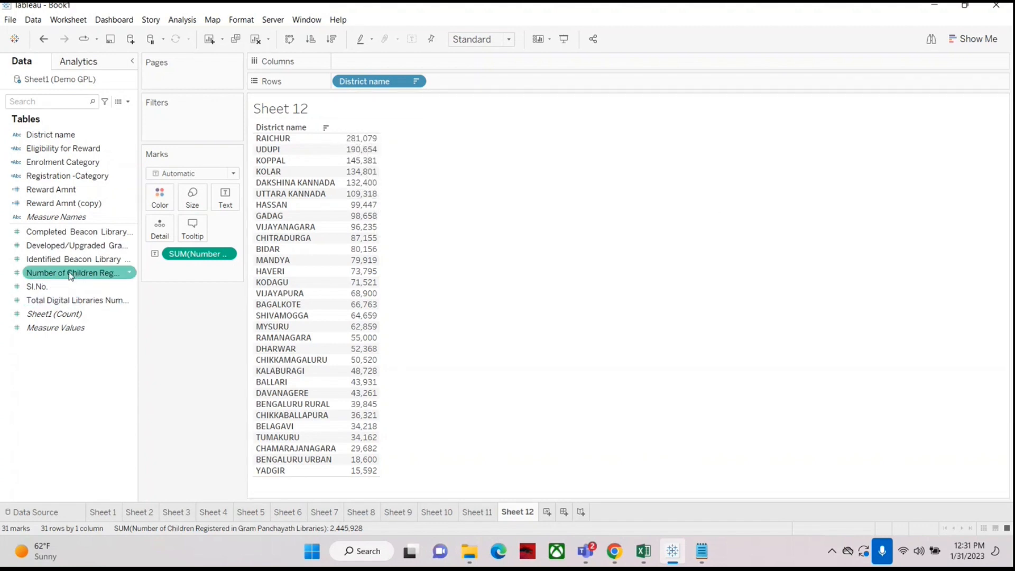
{"action": "left_click_drag", "start_coordinate": [39, 280], "coordinate": [159, 126]}
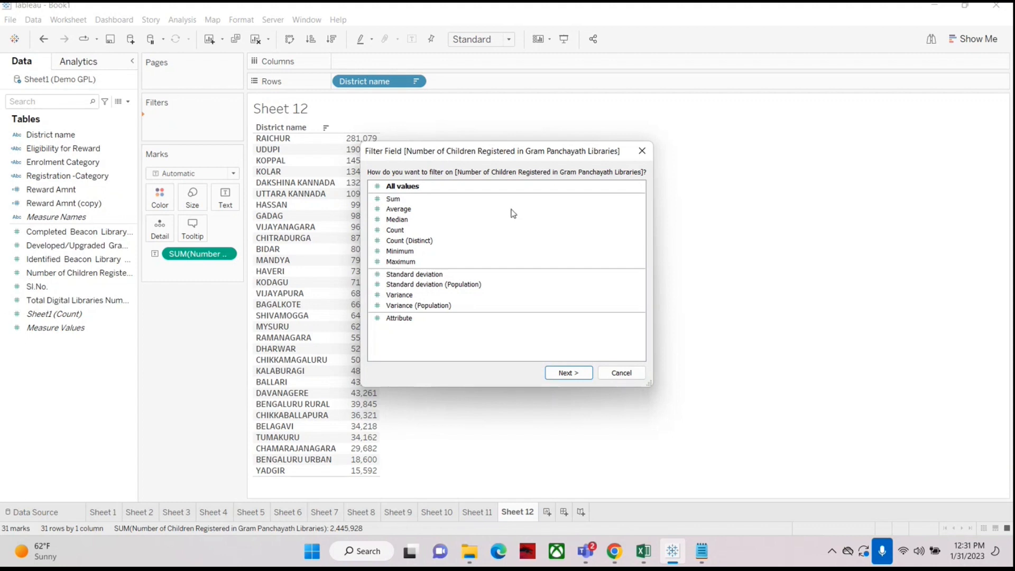
{"action": "left_click", "coordinate": [631, 377]}
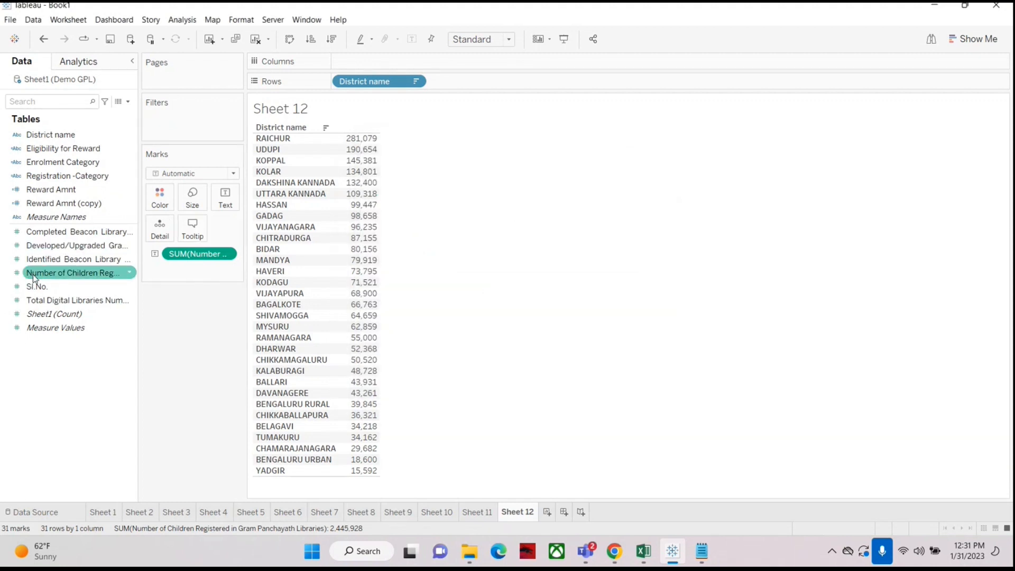
{"action": "left_click_drag", "start_coordinate": [33, 274], "coordinate": [161, 127]}
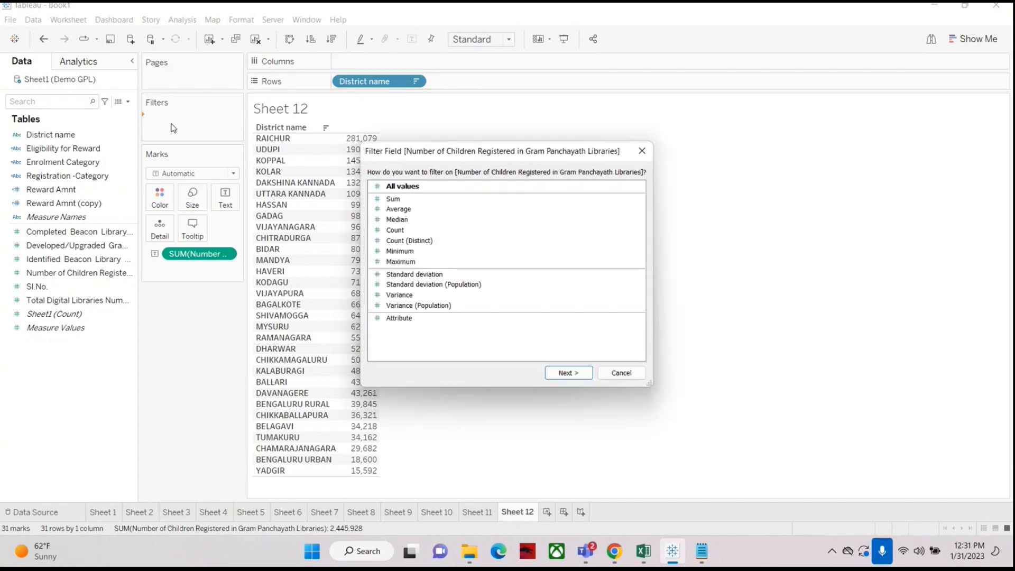
{"action": "left_click", "coordinate": [394, 200]}
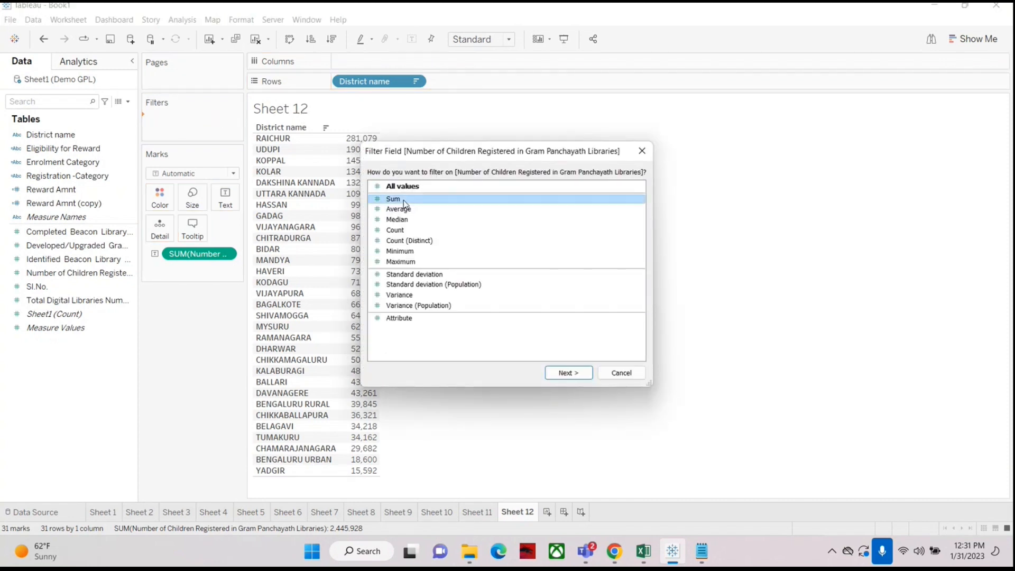
{"action": "left_click", "coordinate": [569, 374]}
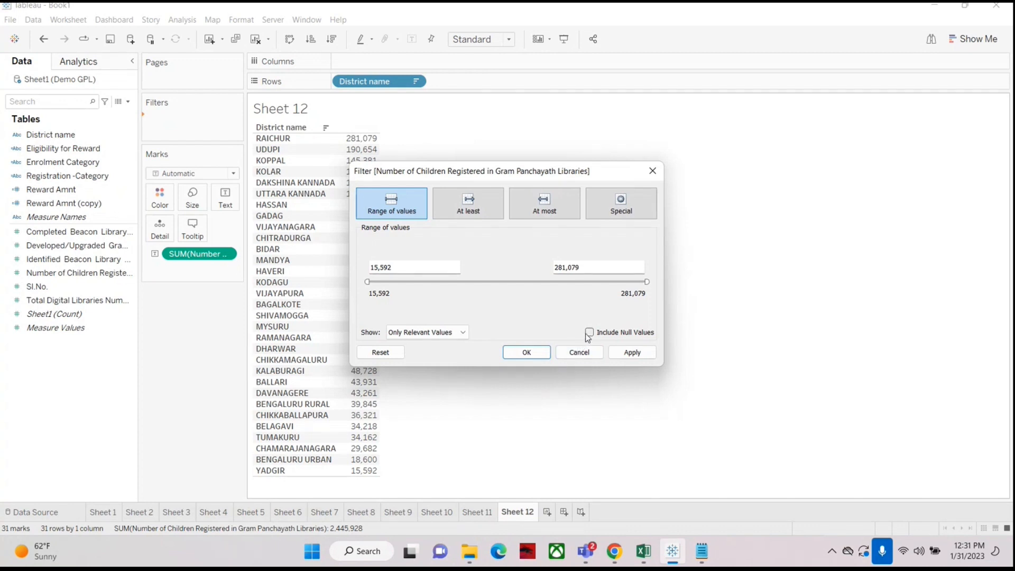
{"action": "left_click", "coordinate": [580, 352]}
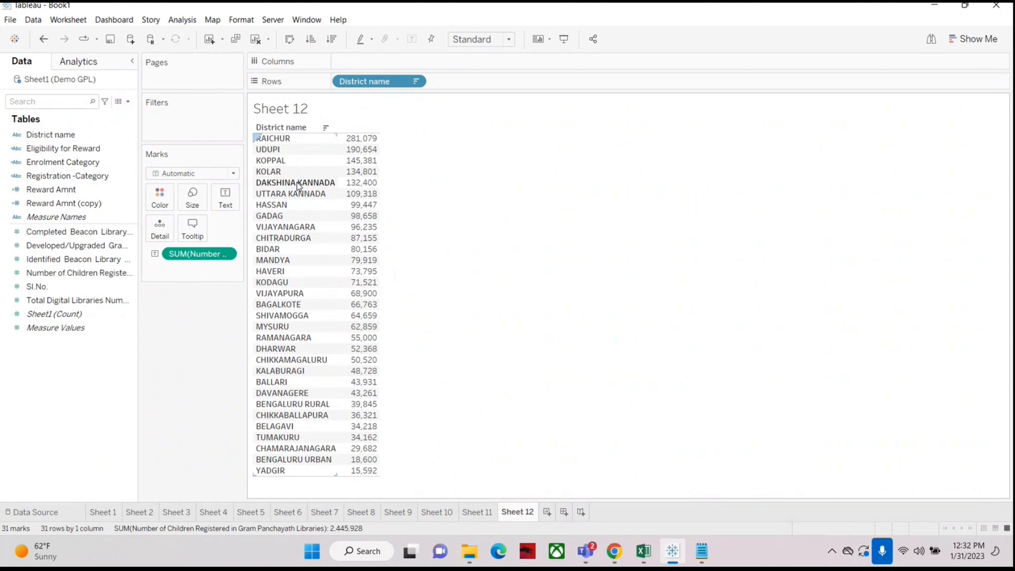
Step: Add District name as a filter with a condition on the Sum of Number of Children Registered, using greater than
{"action": "mouse_move", "coordinate": [366, 200]}
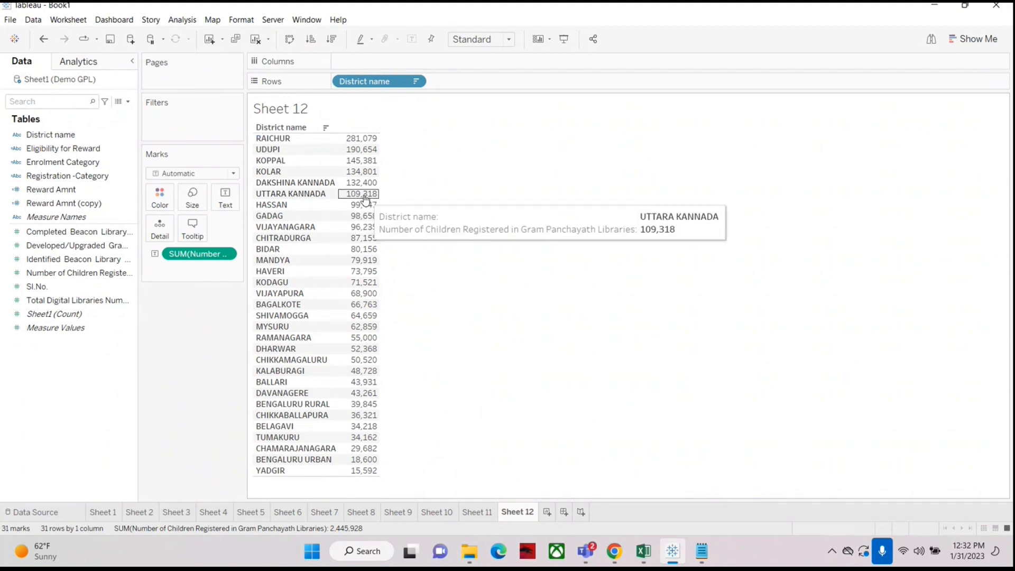
{"action": "left_click", "coordinate": [48, 135]}
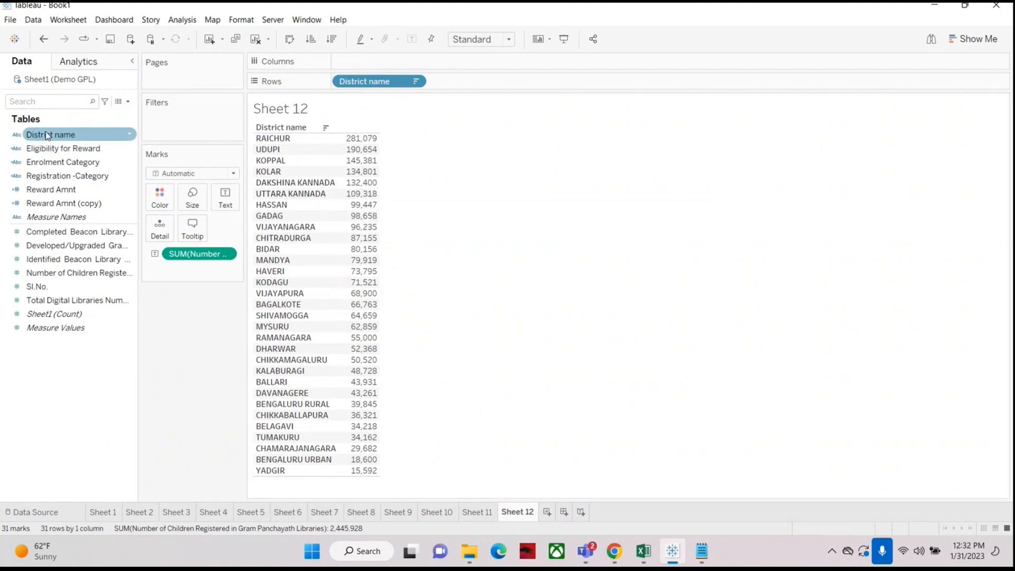
{"action": "left_click_drag", "start_coordinate": [37, 139], "coordinate": [172, 131]}
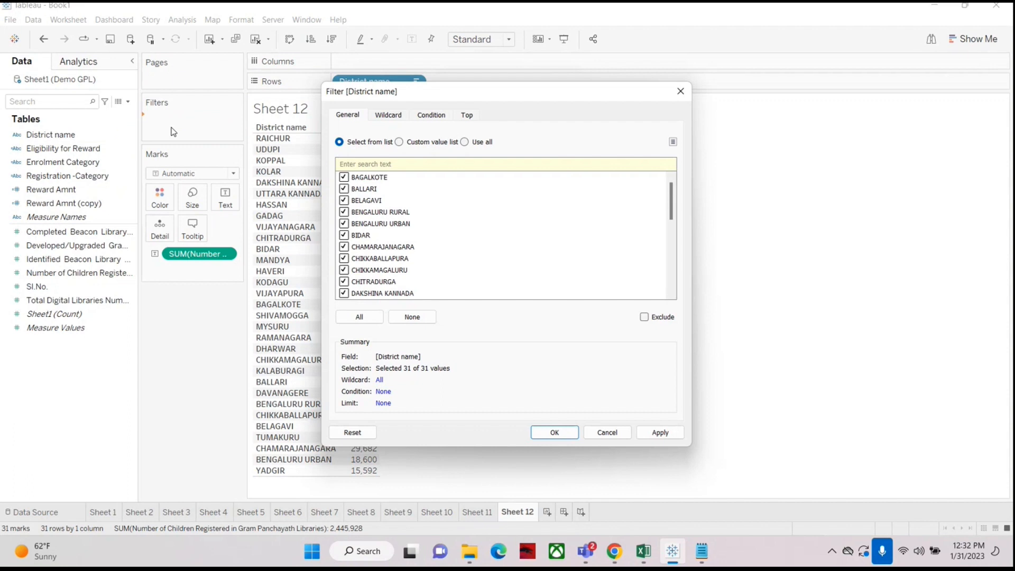
{"action": "left_click", "coordinate": [431, 115]}
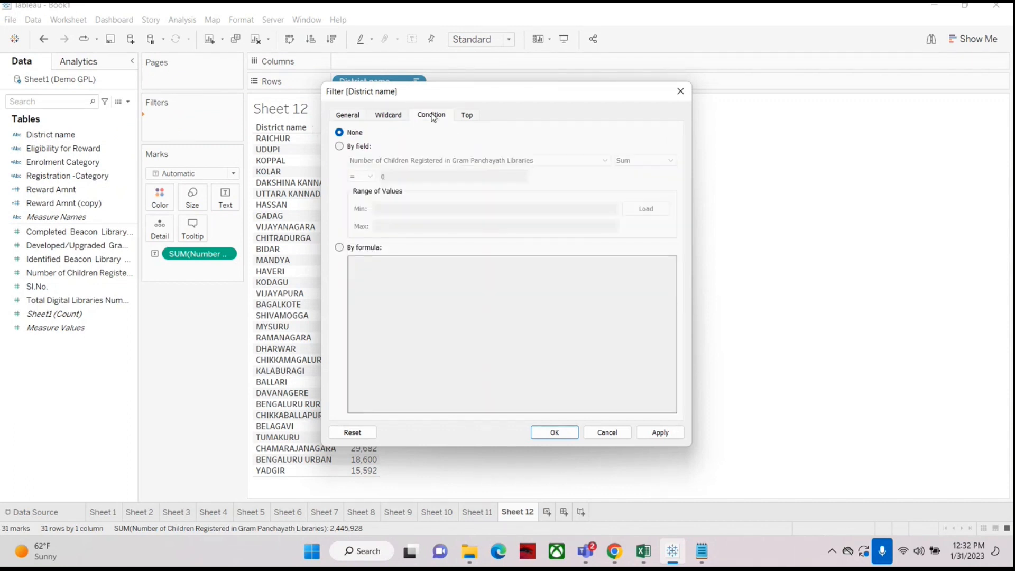
{"action": "left_click", "coordinate": [350, 116]}
{"action": "left_click", "coordinate": [435, 118]}
{"action": "left_click", "coordinate": [340, 147]}
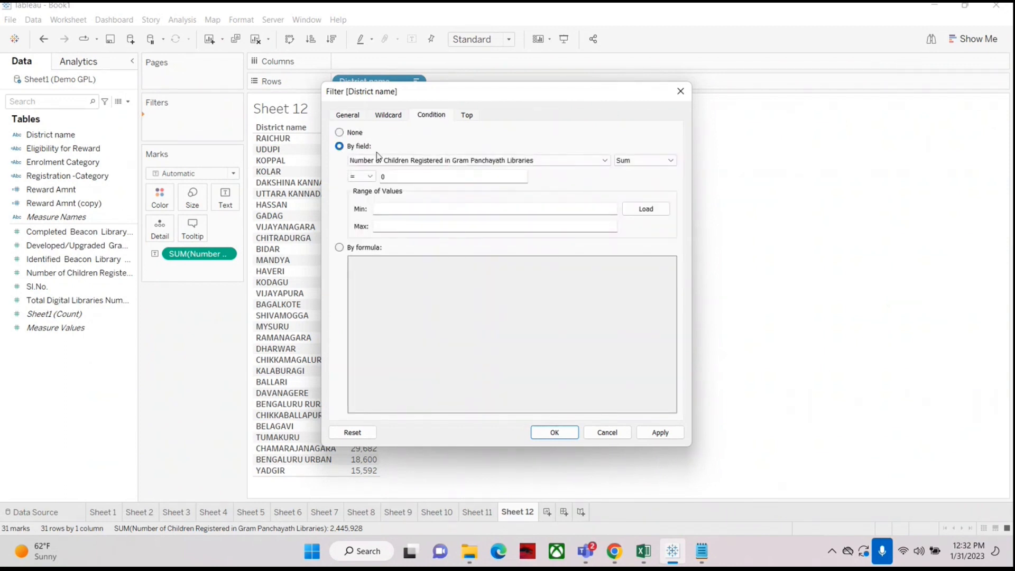
{"action": "left_click", "coordinate": [363, 176]}
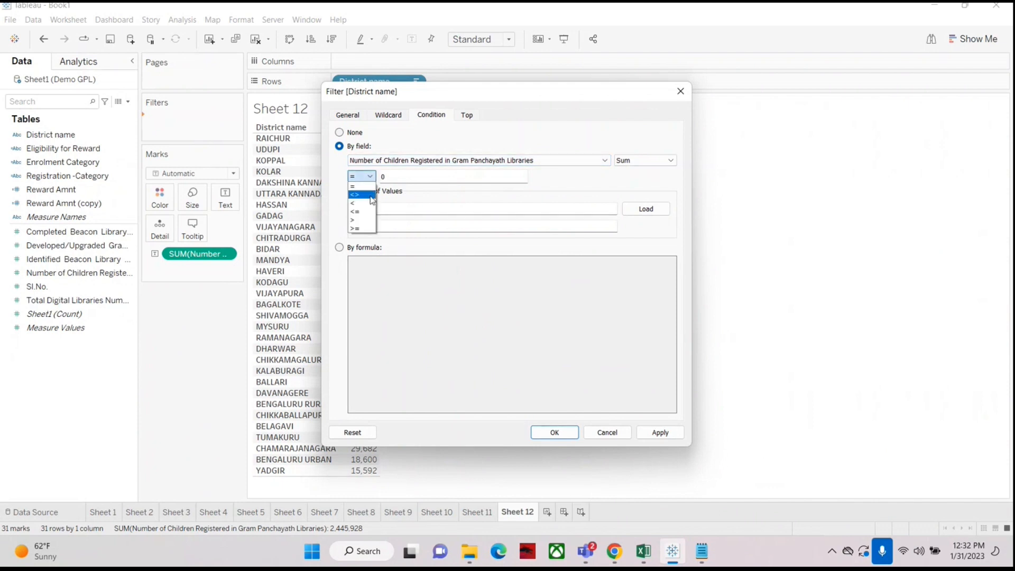
{"action": "left_click", "coordinate": [363, 222]}
Step: Set the condition threshold to 100000 and apply the filter
{"action": "left_click", "coordinate": [383, 176]}
{"action": "type", "text": "10"}
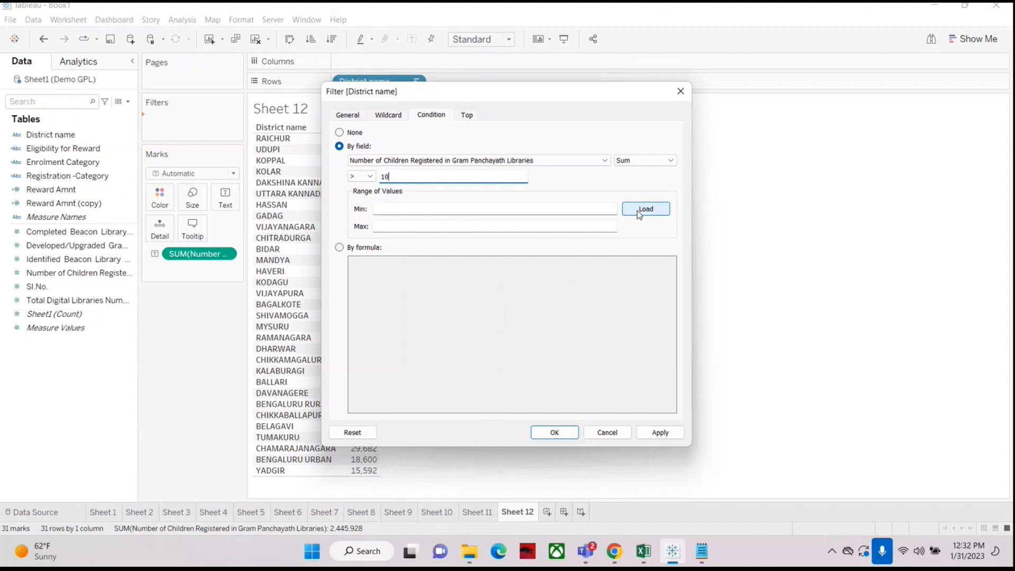
{"action": "type", "text": "0000"}
{"action": "left_click_drag", "start_coordinate": [486, 92], "coordinate": [668, 51]}
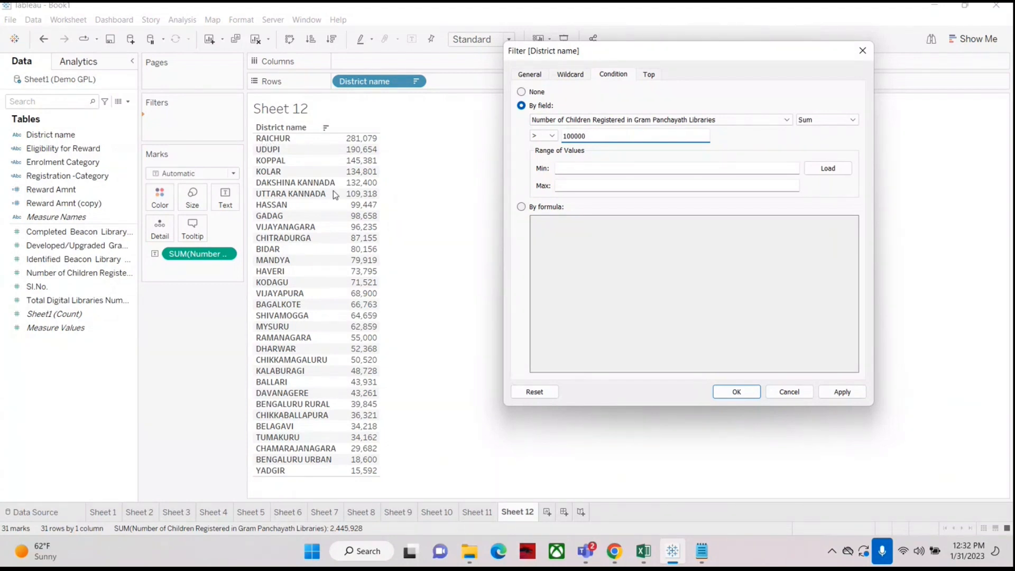
{"action": "left_click", "coordinate": [841, 392]}
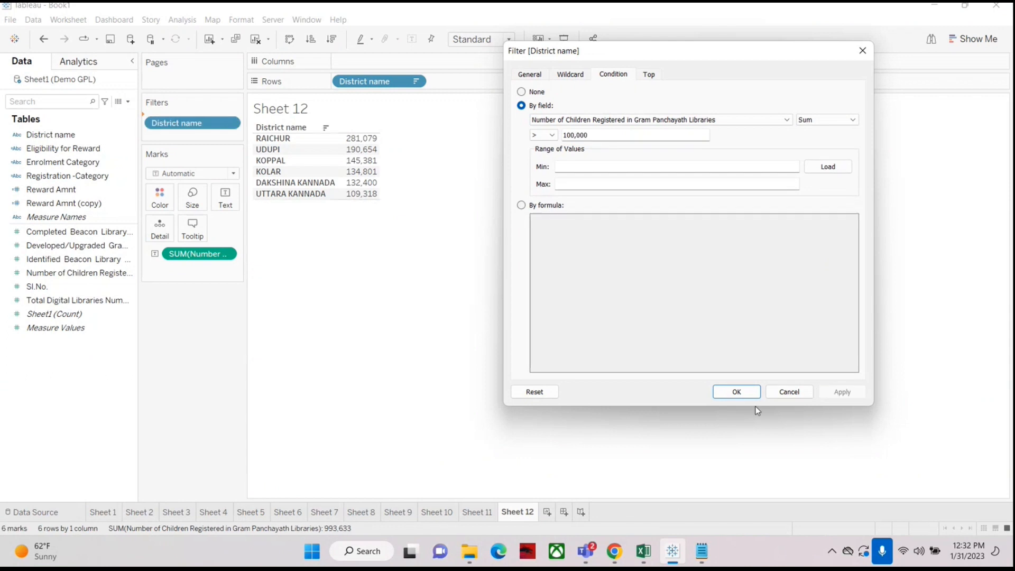
{"action": "left_click", "coordinate": [737, 392]}
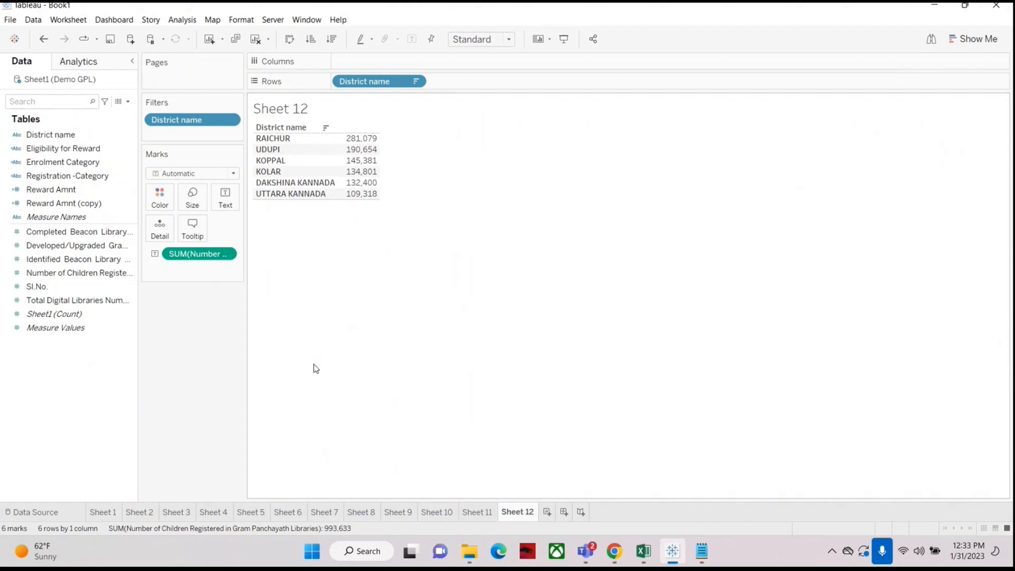
Step: Create a new worksheet showing District name with Number of Children Registered, sorted descending
{"action": "left_click", "coordinate": [547, 513]}
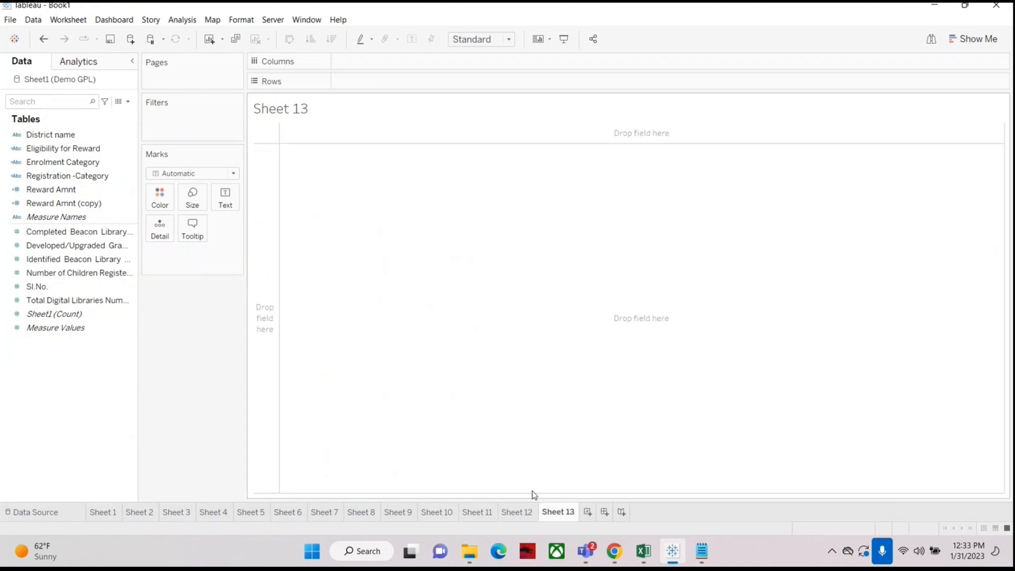
{"action": "left_click_drag", "start_coordinate": [50, 134], "coordinate": [372, 79]}
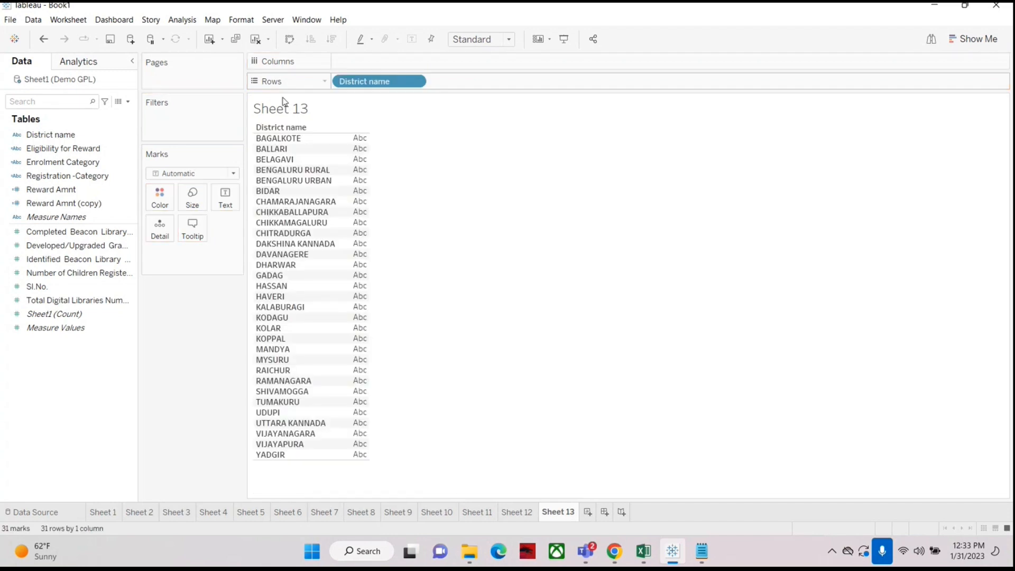
{"action": "left_click_drag", "start_coordinate": [74, 273], "coordinate": [222, 199]}
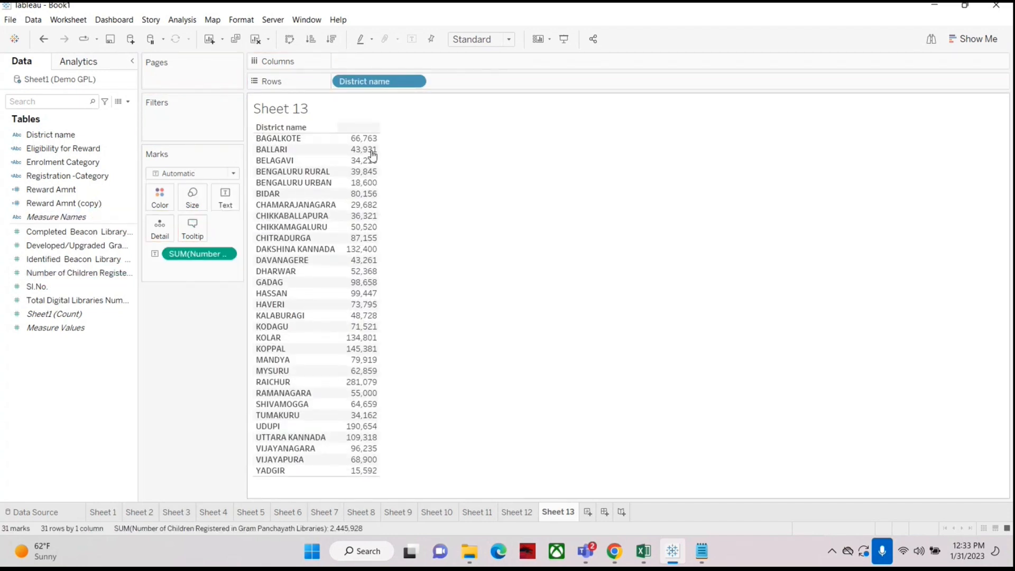
{"action": "left_click", "coordinate": [332, 40]}
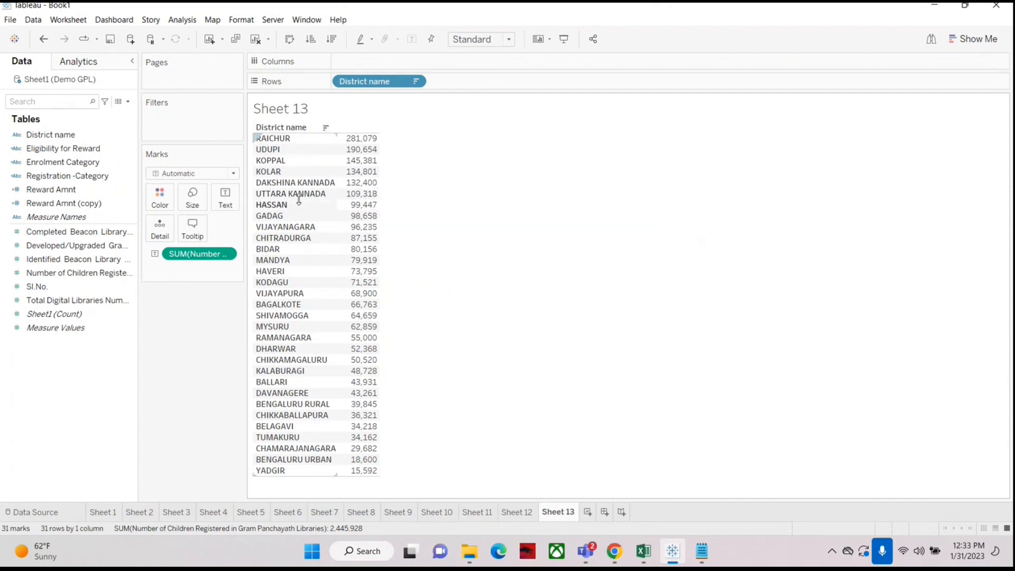
Step: Add District name as a filter with a condition on the Sum of Number of Children Registered, using less than
{"action": "left_click", "coordinate": [36, 138]}
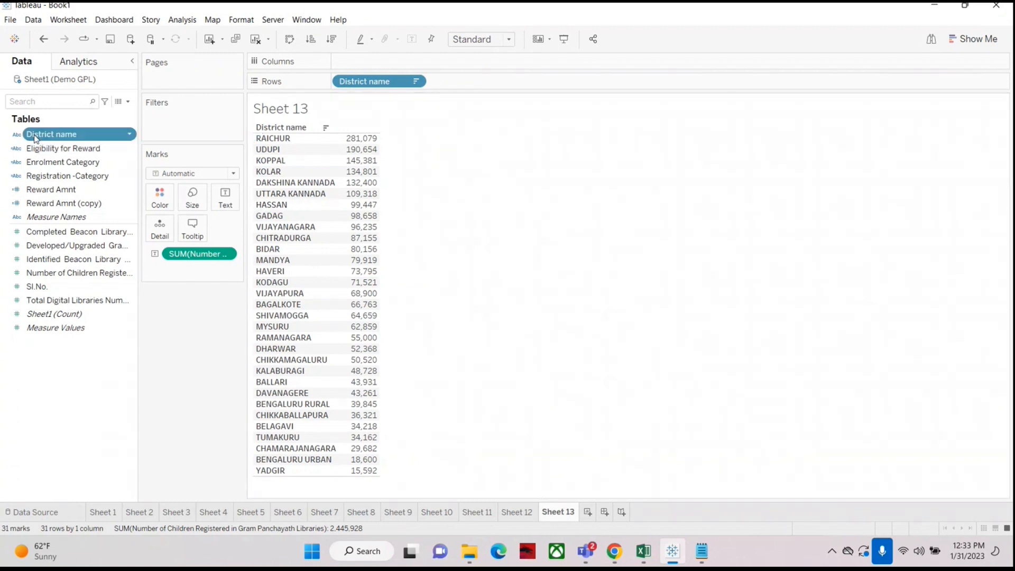
{"action": "left_click_drag", "start_coordinate": [36, 139], "coordinate": [170, 123]}
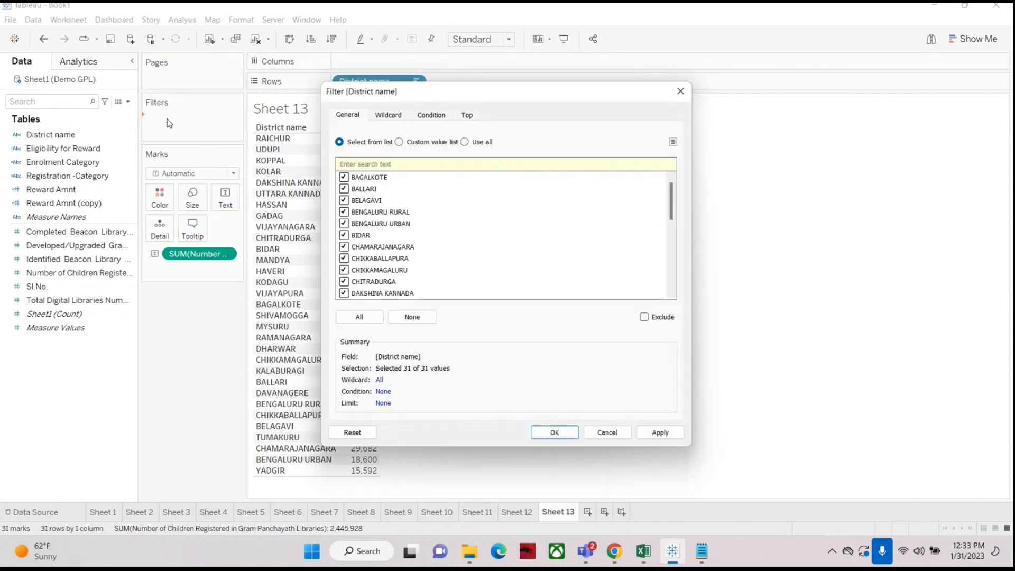
{"action": "left_click", "coordinate": [432, 115]}
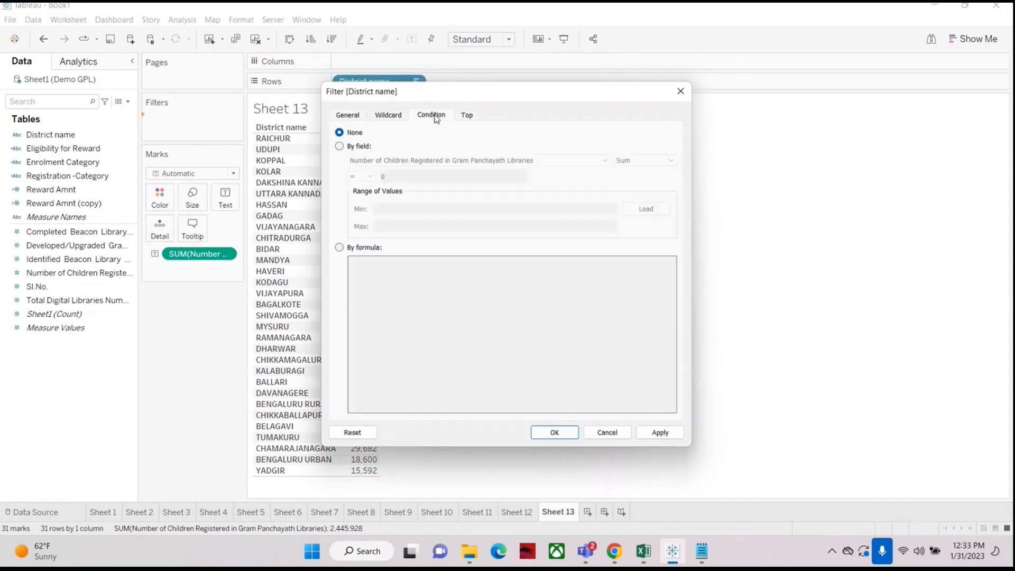
{"action": "left_click", "coordinate": [340, 147]}
{"action": "left_click", "coordinate": [468, 159]}
{"action": "left_click", "coordinate": [468, 160]}
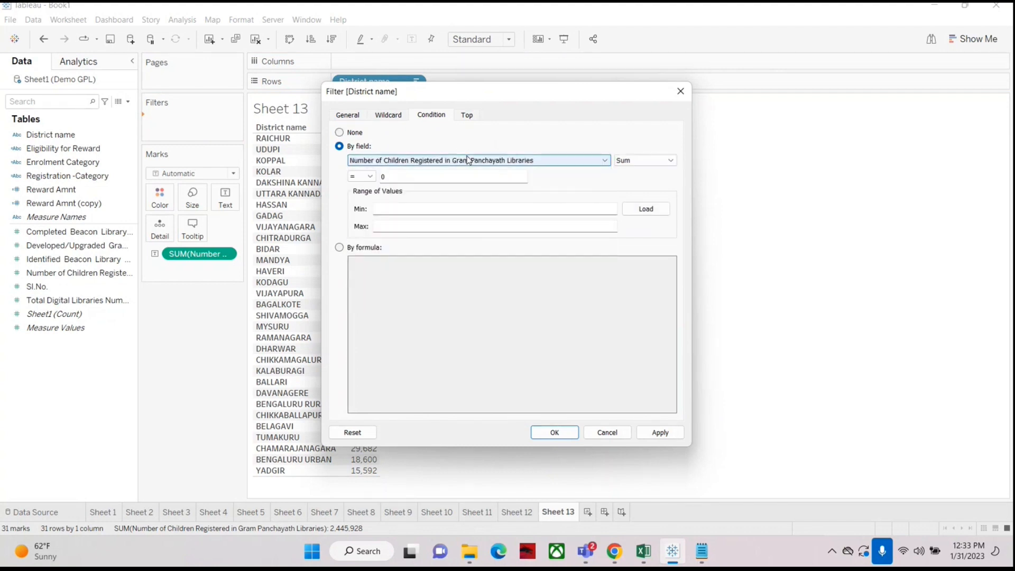
{"action": "left_click", "coordinate": [628, 163]}
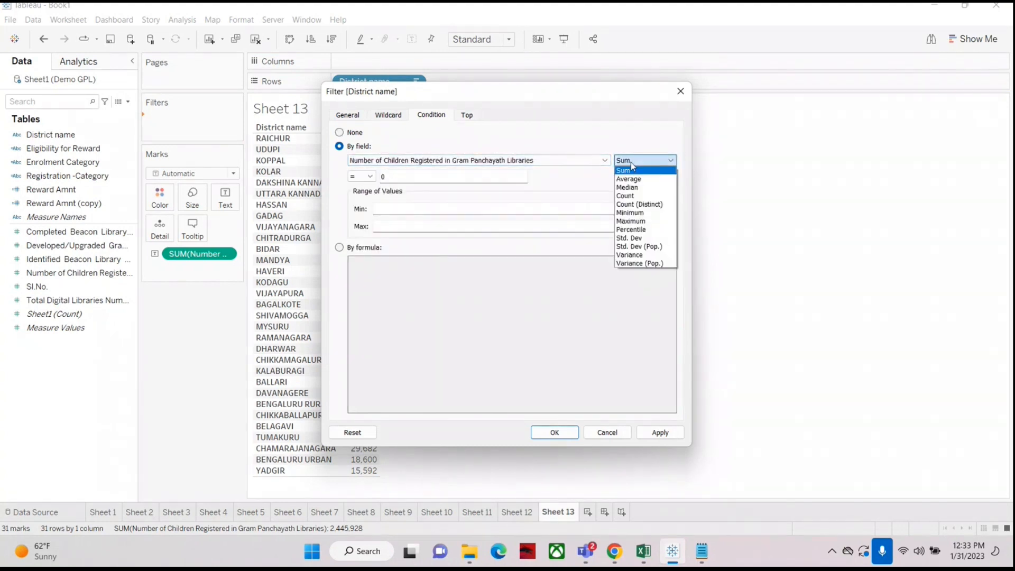
{"action": "left_click", "coordinate": [628, 170]}
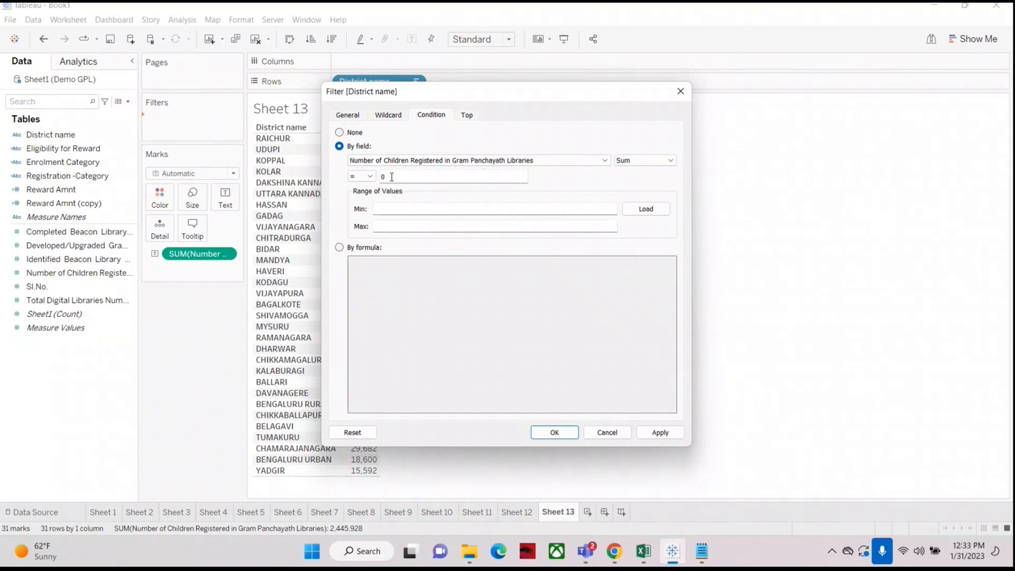
{"action": "left_click", "coordinate": [371, 176]}
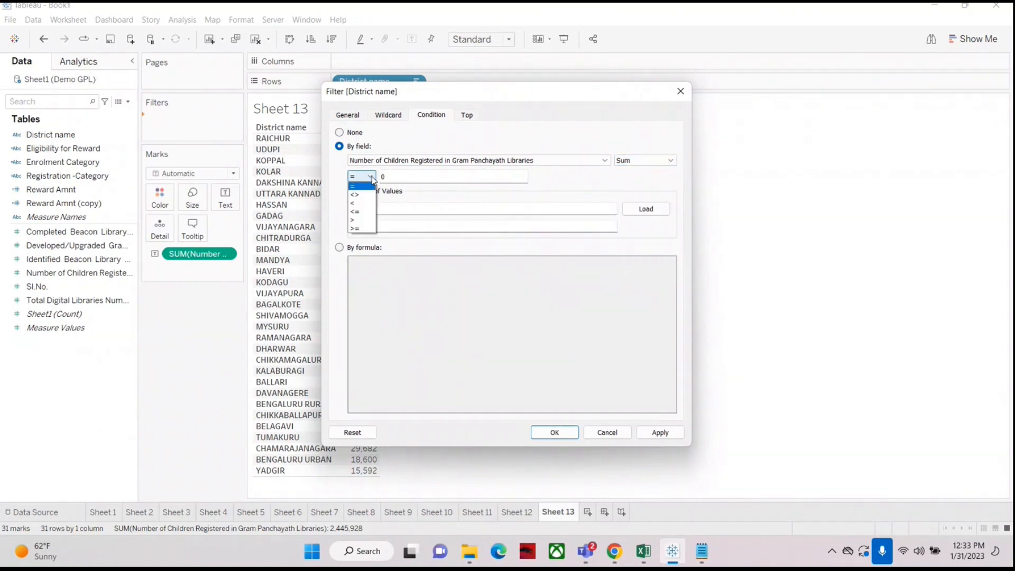
{"action": "left_click", "coordinate": [356, 204]}
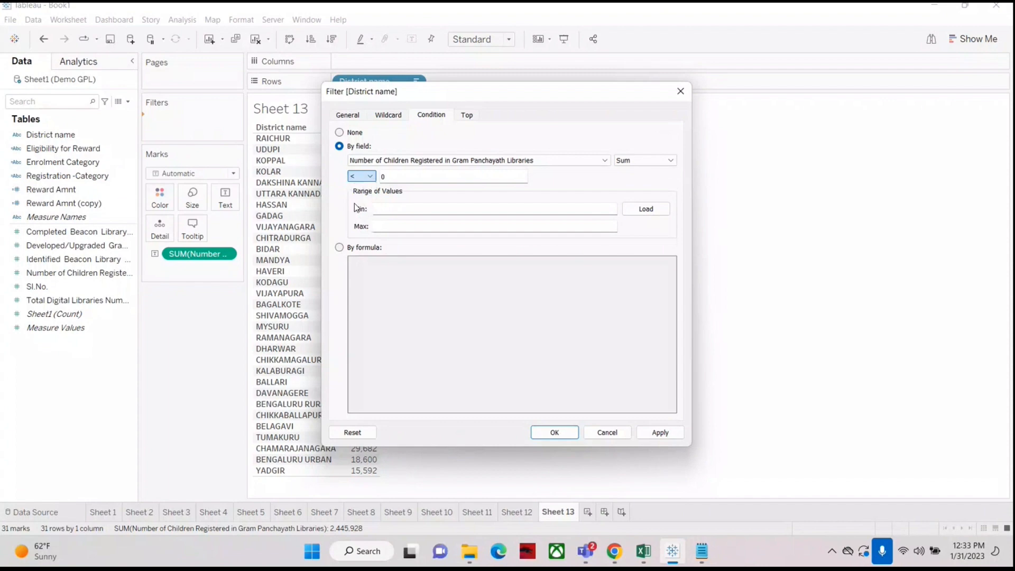
Step: Enter 100000 as the less-than threshold and apply the condition filter
{"action": "left_click", "coordinate": [397, 172]}
{"action": "key", "text": "BackSpace"}
{"action": "type", "text": "1"}
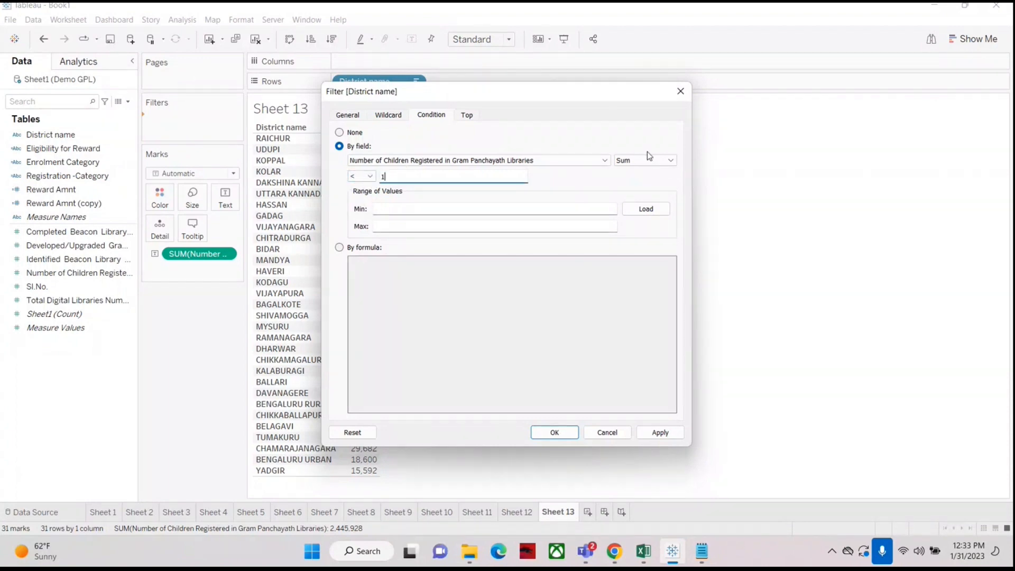
{"action": "type", "text": "00000"}
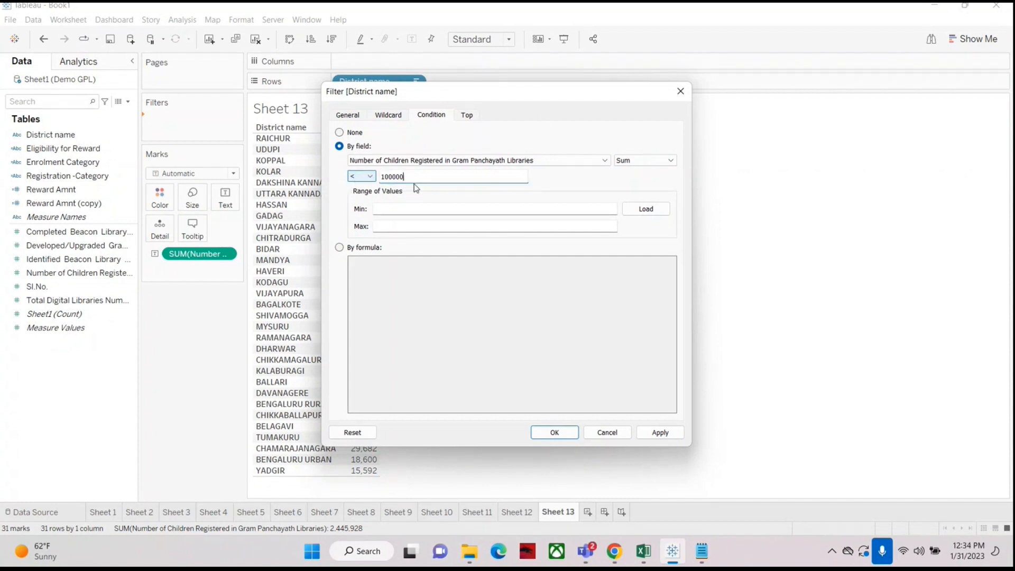
{"action": "left_click", "coordinate": [659, 432]}
{"action": "left_click", "coordinate": [555, 432]}
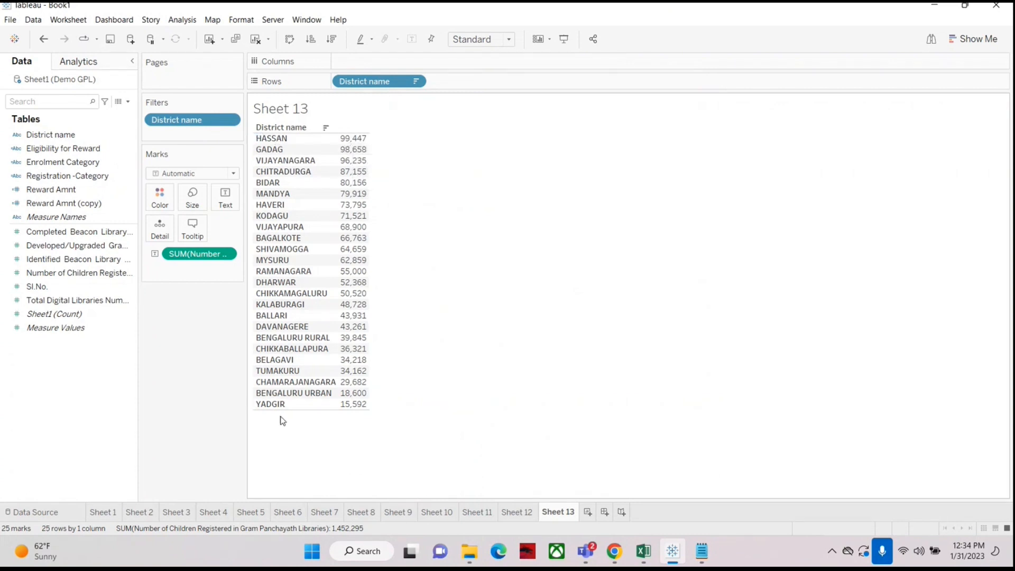
Step: Edit the District name filter to keep only the top 5 districts by Sum of Number of Children Registered
{"action": "mouse_move", "coordinate": [348, 142]}
{"action": "right_click", "coordinate": [181, 122]}
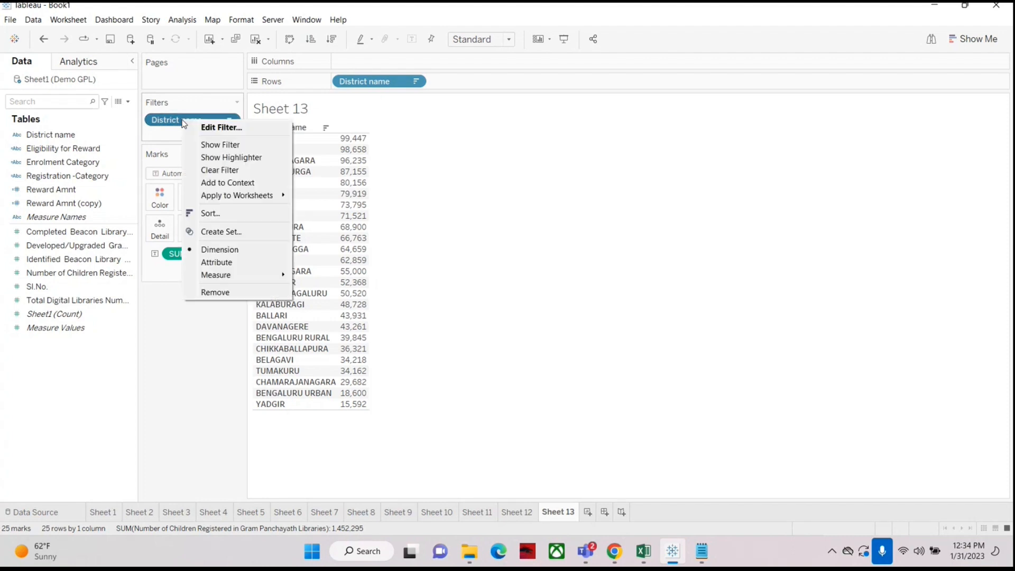
{"action": "left_click", "coordinate": [202, 125]}
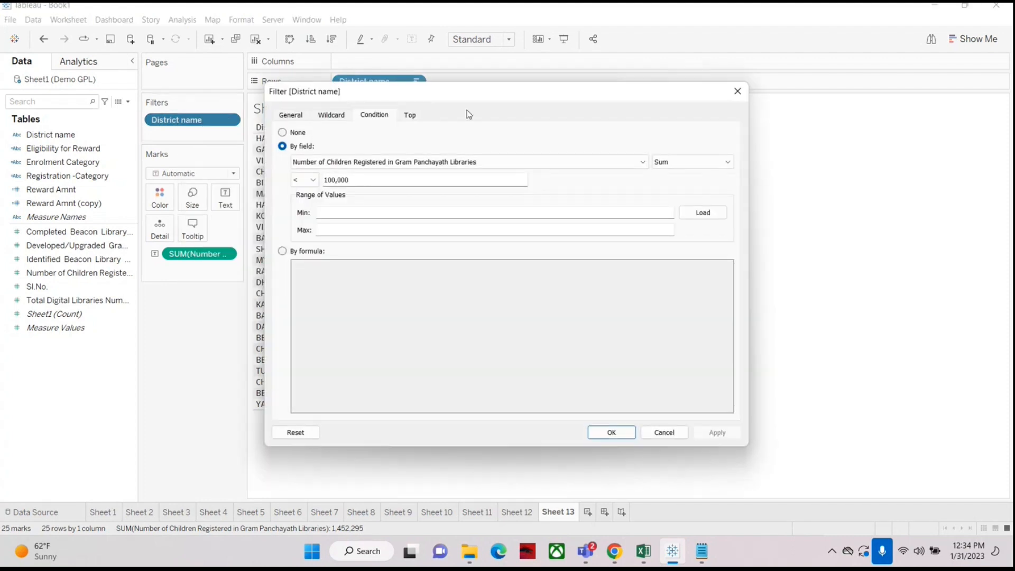
{"action": "left_click_drag", "start_coordinate": [496, 90], "coordinate": [649, 68]}
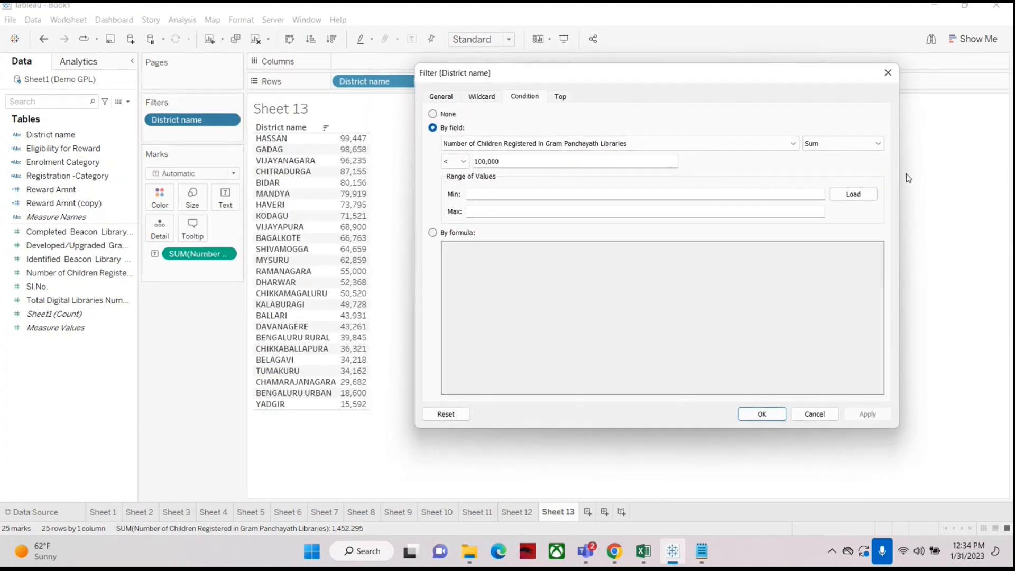
{"action": "left_click_drag", "start_coordinate": [762, 74], "coordinate": [785, 71]}
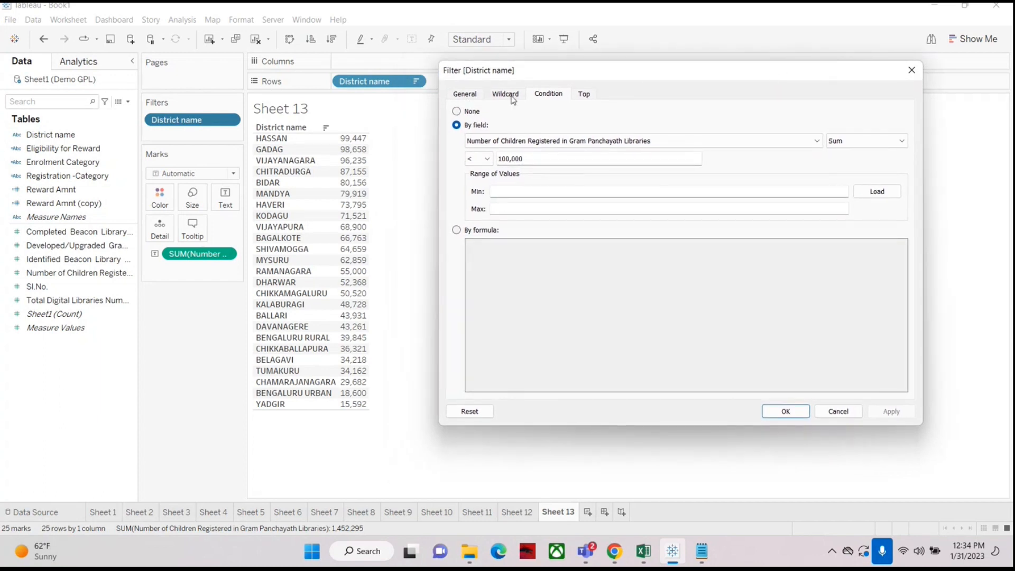
{"action": "left_click", "coordinate": [585, 94]}
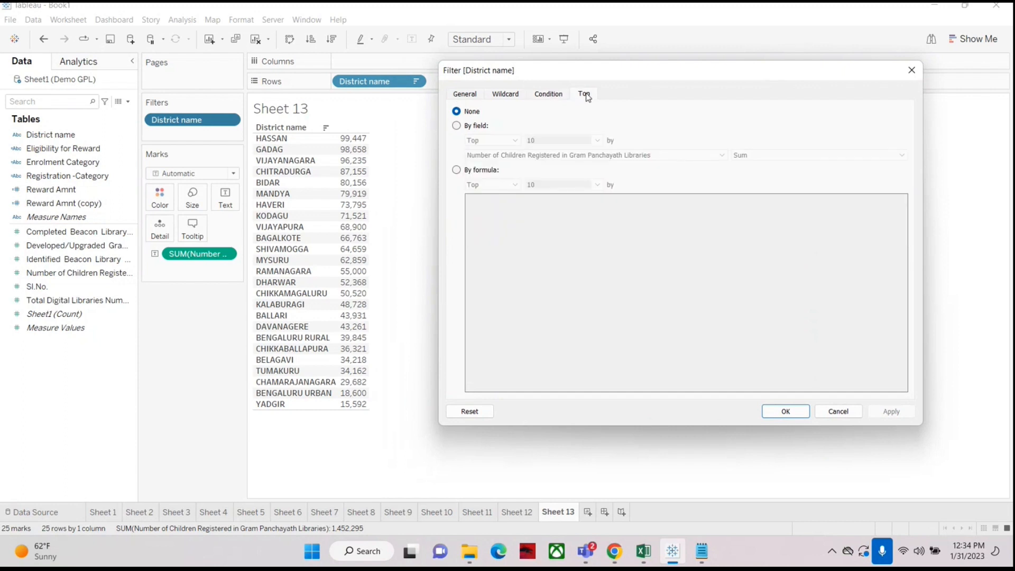
{"action": "left_click", "coordinate": [457, 126]}
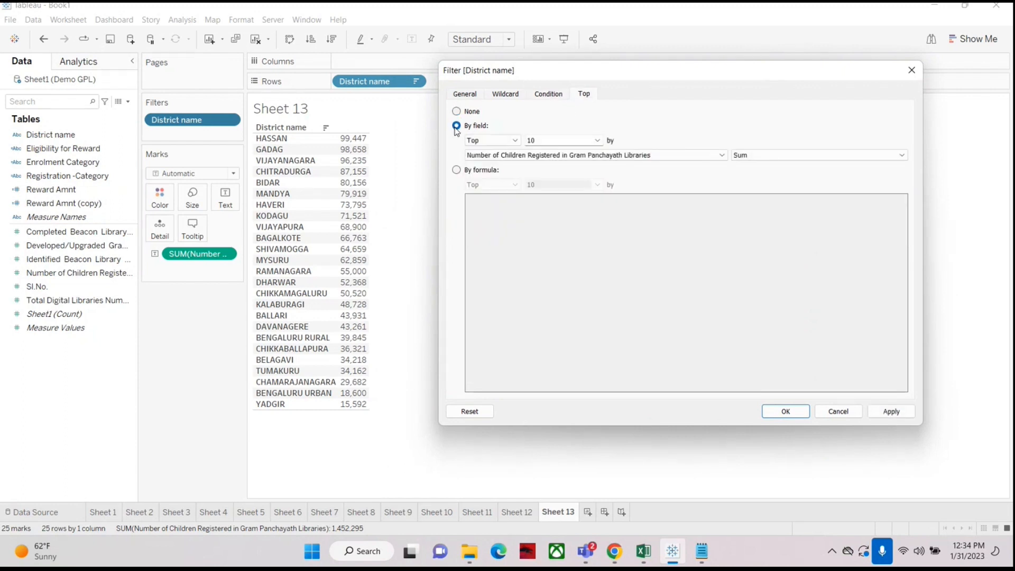
{"action": "left_click", "coordinate": [597, 140]}
{"action": "left_click", "coordinate": [562, 142]}
{"action": "left_click", "coordinate": [797, 414]}
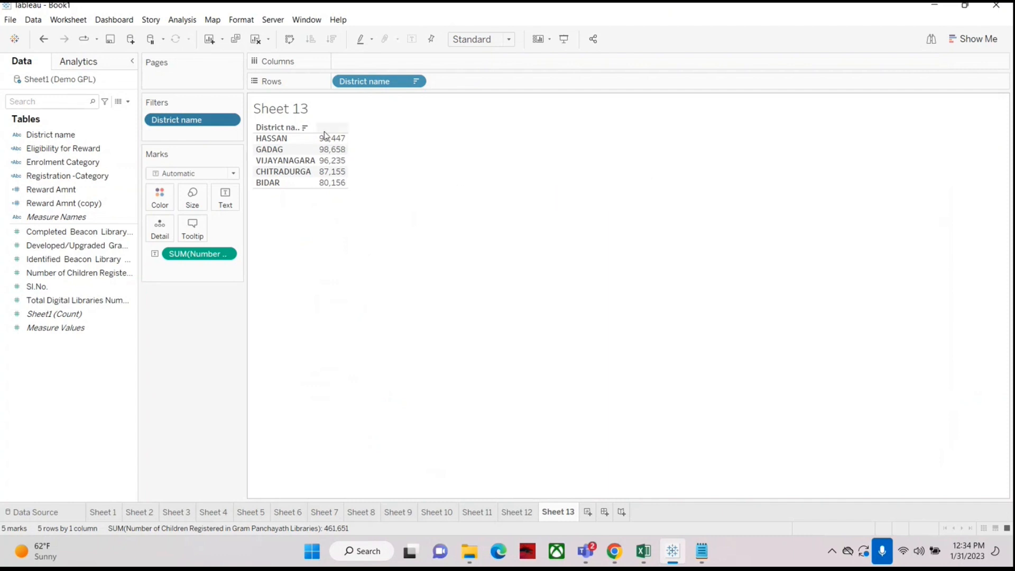
Step: Clear the sheet and rebuild it with District name on Rows and Number of Children Registered as text, sorted descending
{"action": "mouse_move", "coordinate": [326, 186]}
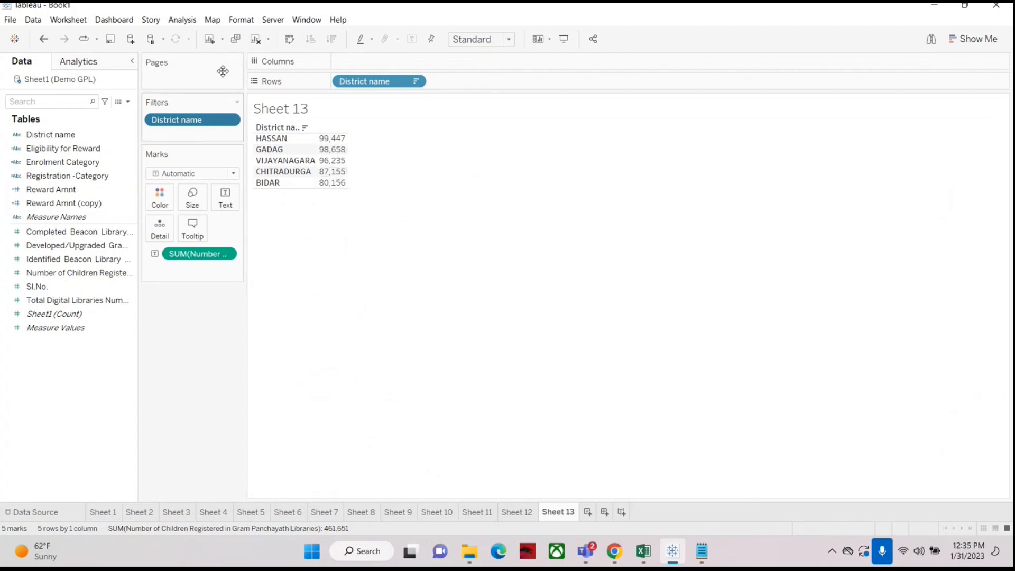
{"action": "key", "text": "alt+shift+BackSpace"}
{"action": "left_click_drag", "start_coordinate": [62, 135], "coordinate": [377, 82]}
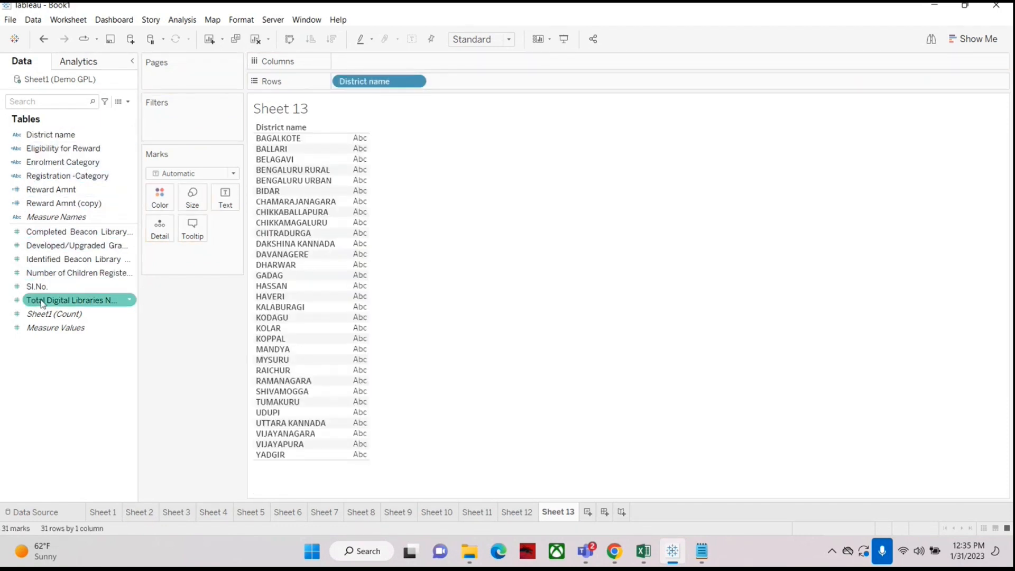
{"action": "left_click_drag", "start_coordinate": [53, 273], "coordinate": [226, 198]}
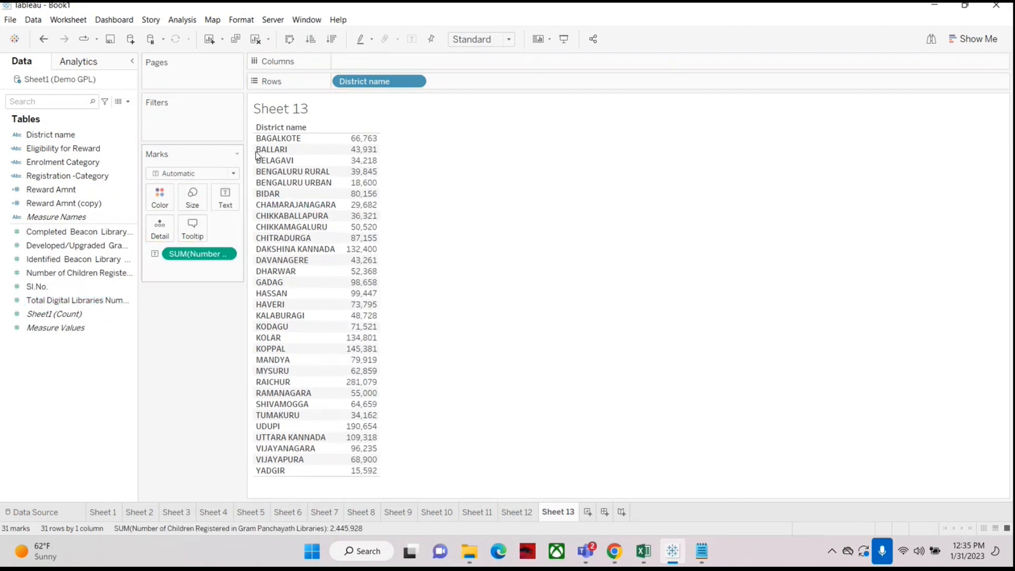
{"action": "left_click", "coordinate": [333, 41]}
{"action": "mouse_move", "coordinate": [362, 141]}
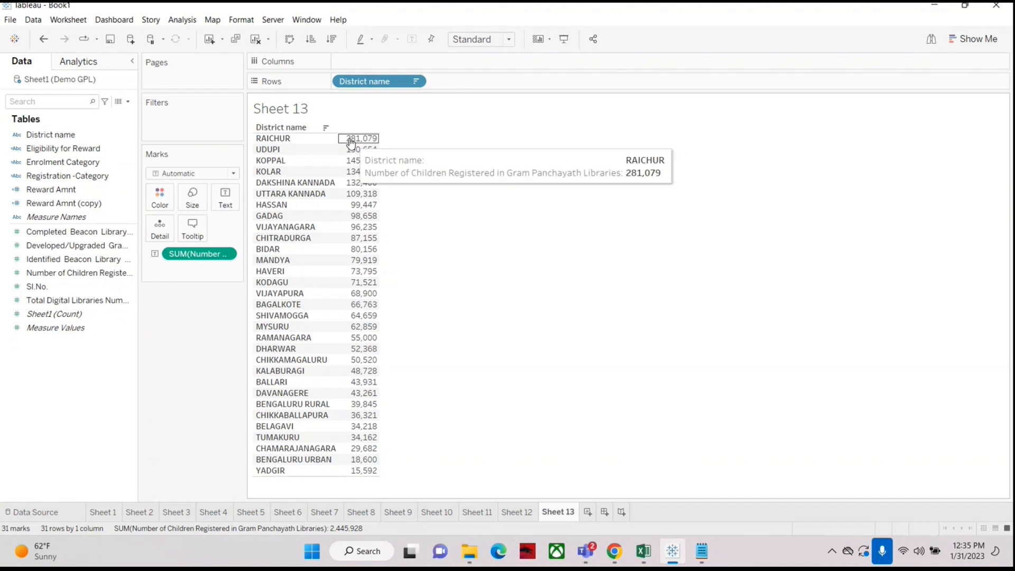
{"action": "mouse_move", "coordinate": [360, 164]}
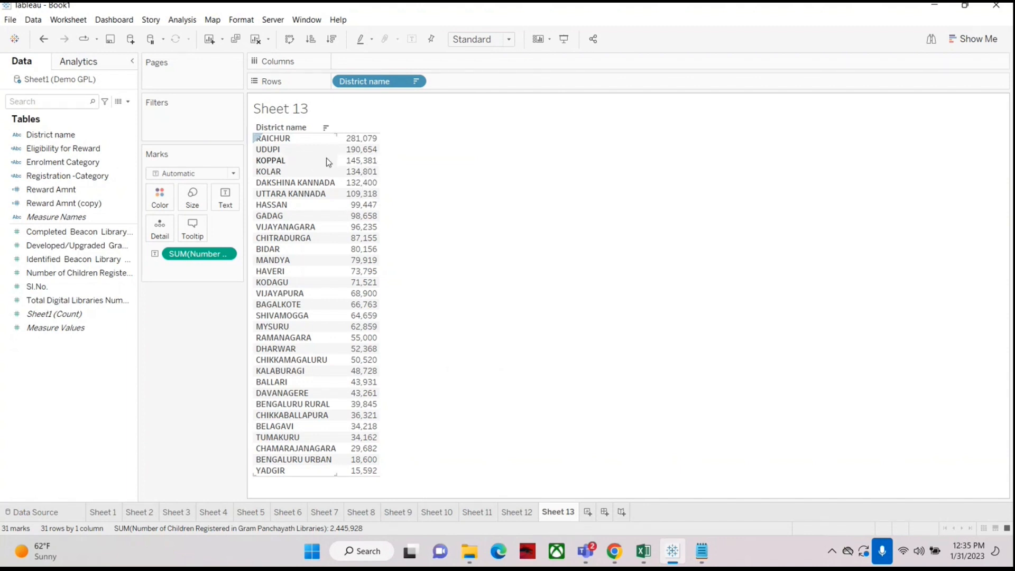
Step: Try filtering District name to the top 3 districts by Sum of Number of Children Registered, then undo the filter
{"action": "left_click", "coordinate": [46, 136]}
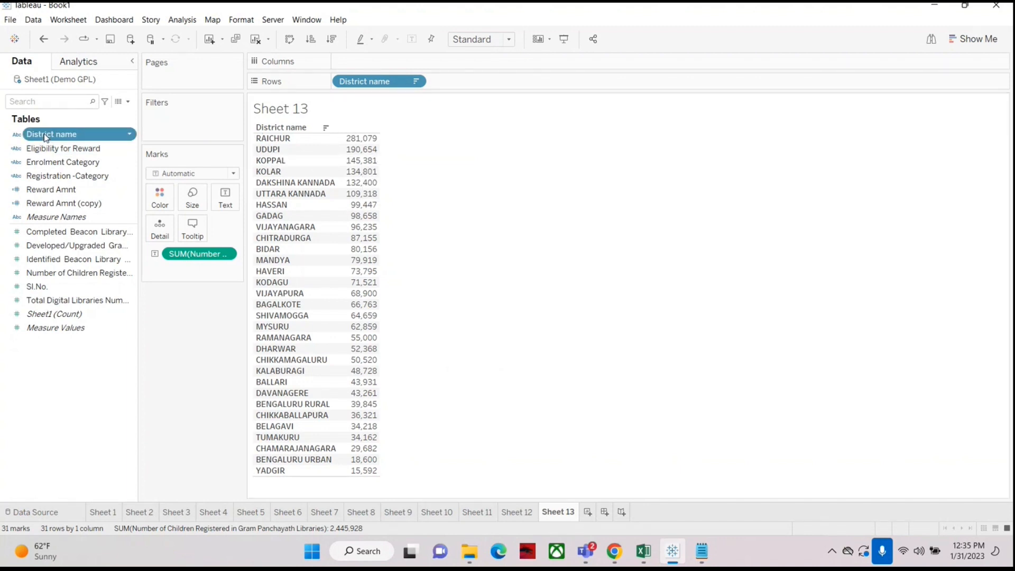
{"action": "left_click_drag", "start_coordinate": [46, 135], "coordinate": [182, 126]}
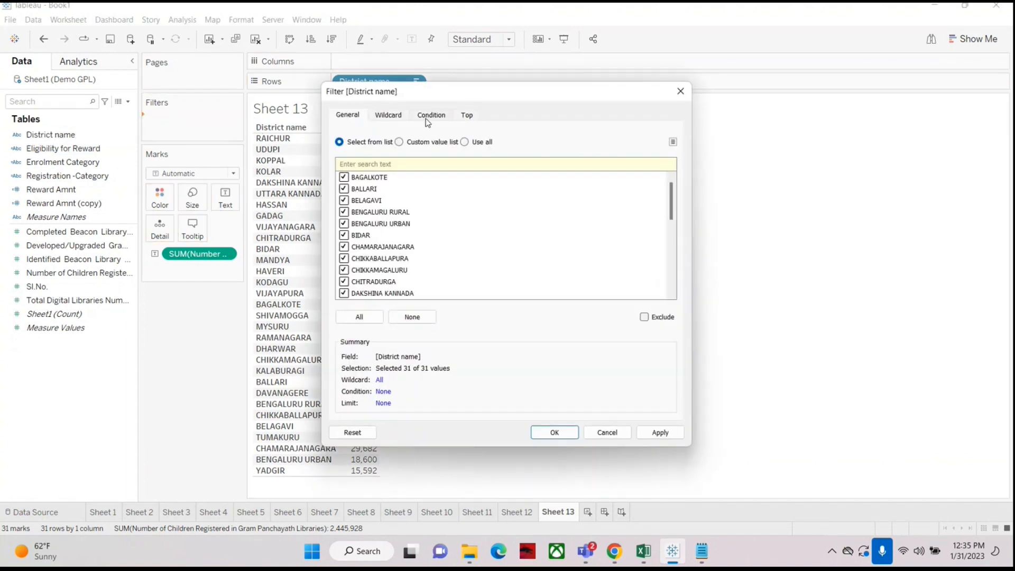
{"action": "left_click", "coordinate": [429, 118]}
{"action": "left_click", "coordinate": [349, 148]}
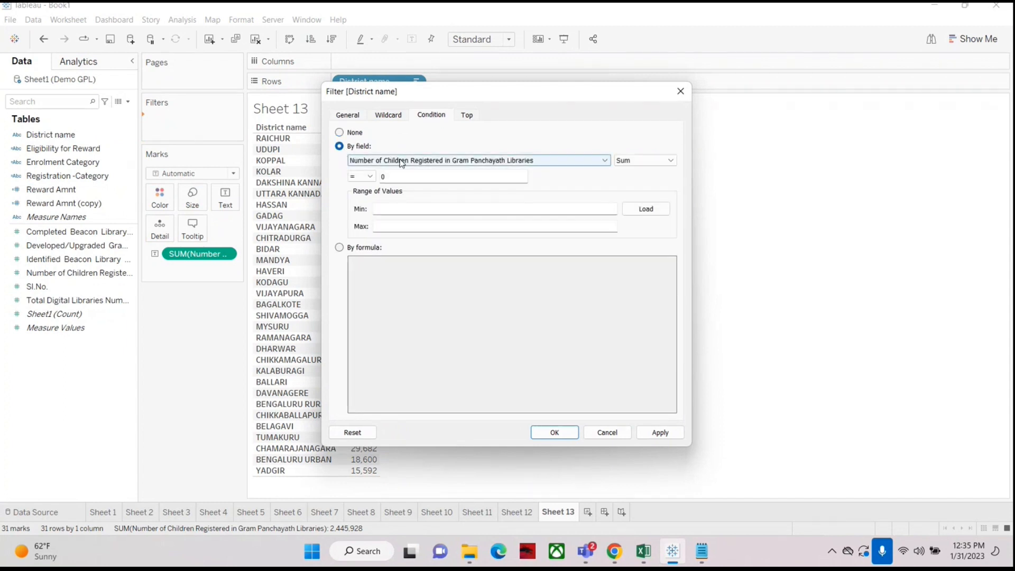
{"action": "left_click", "coordinate": [362, 176]}
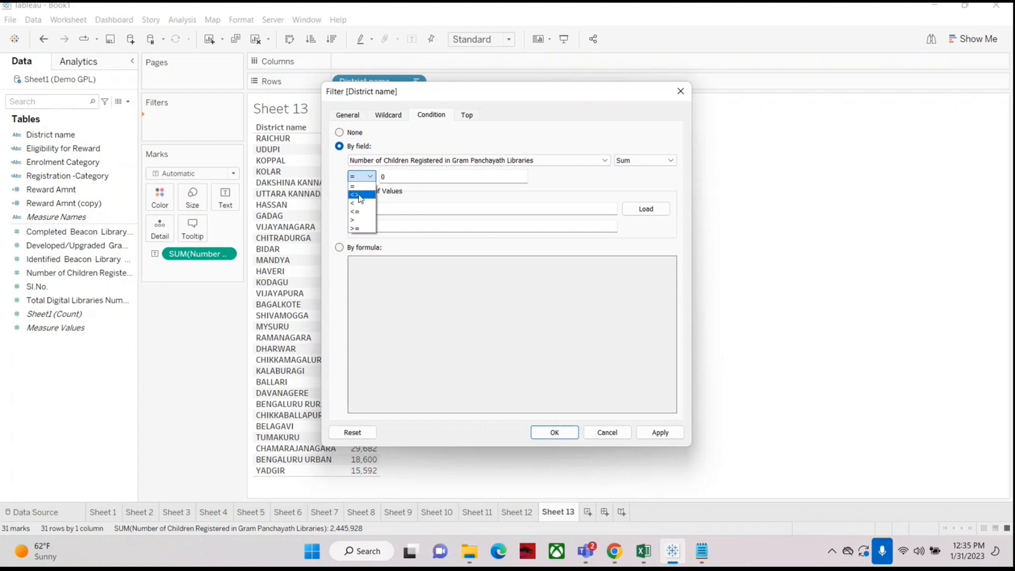
{"action": "left_click", "coordinate": [400, 149]}
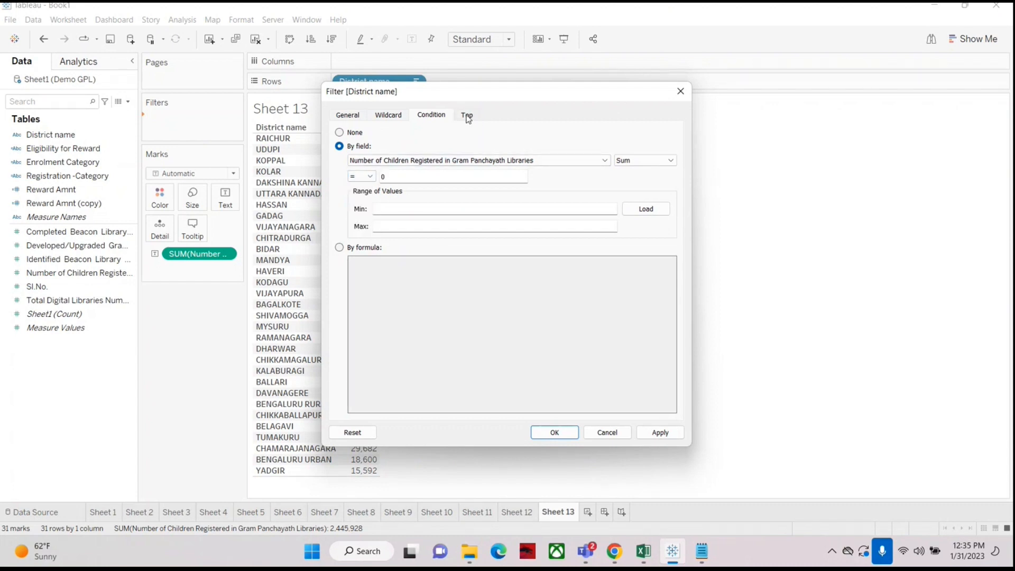
{"action": "left_click", "coordinate": [467, 115]}
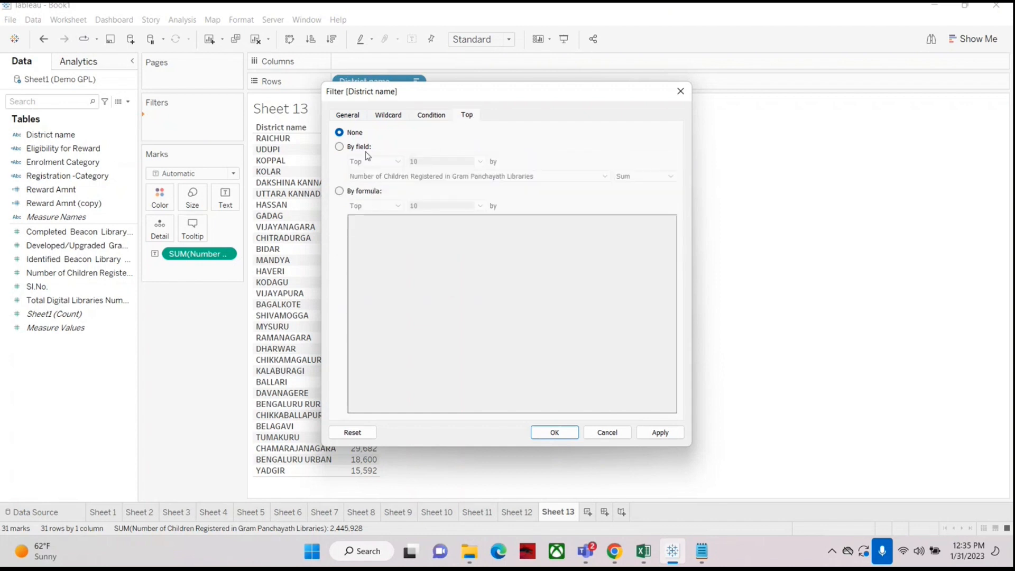
{"action": "left_click", "coordinate": [340, 147]}
{"action": "left_click", "coordinate": [380, 162]}
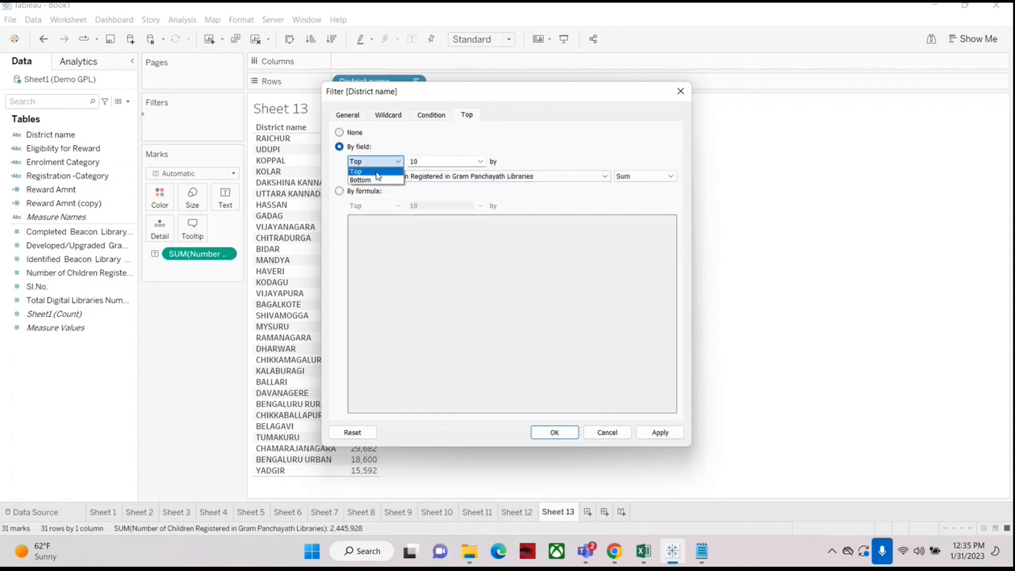
{"action": "left_click", "coordinate": [376, 173]}
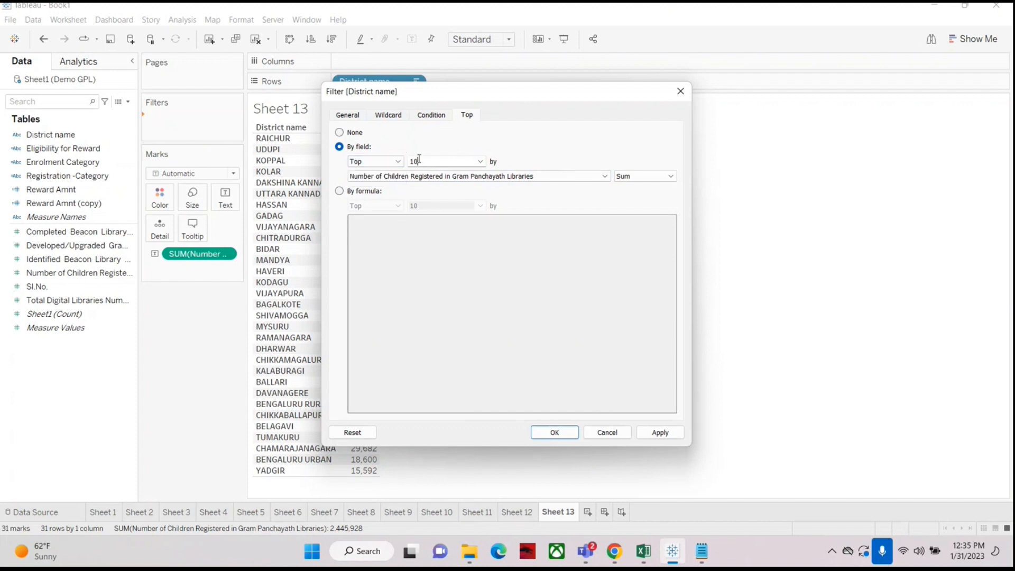
{"action": "double_click", "coordinate": [419, 159]}
{"action": "type", "text": "4"}
{"action": "left_click_drag", "start_coordinate": [460, 94], "coordinate": [697, 73]}
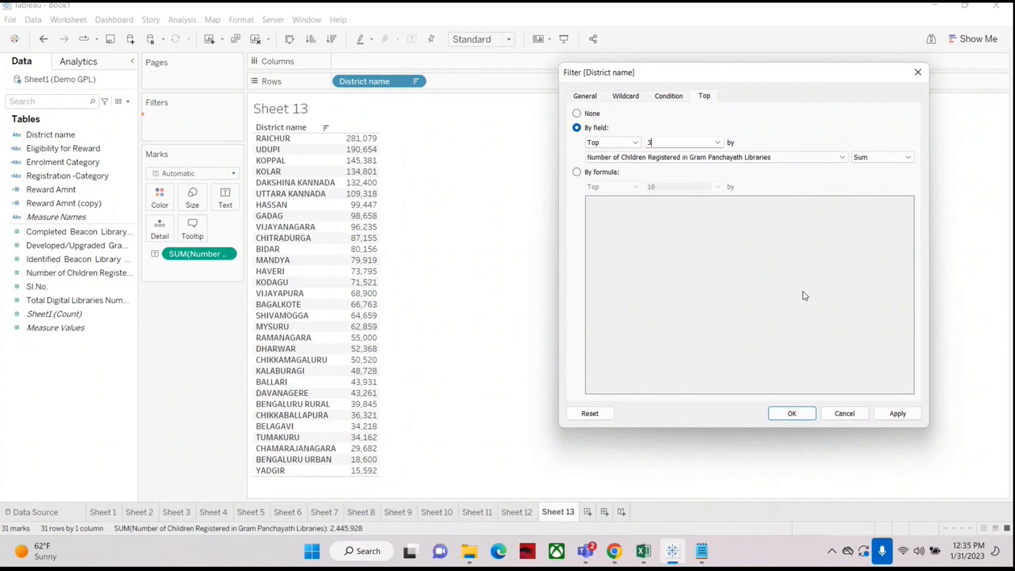
{"action": "left_click", "coordinate": [794, 417]}
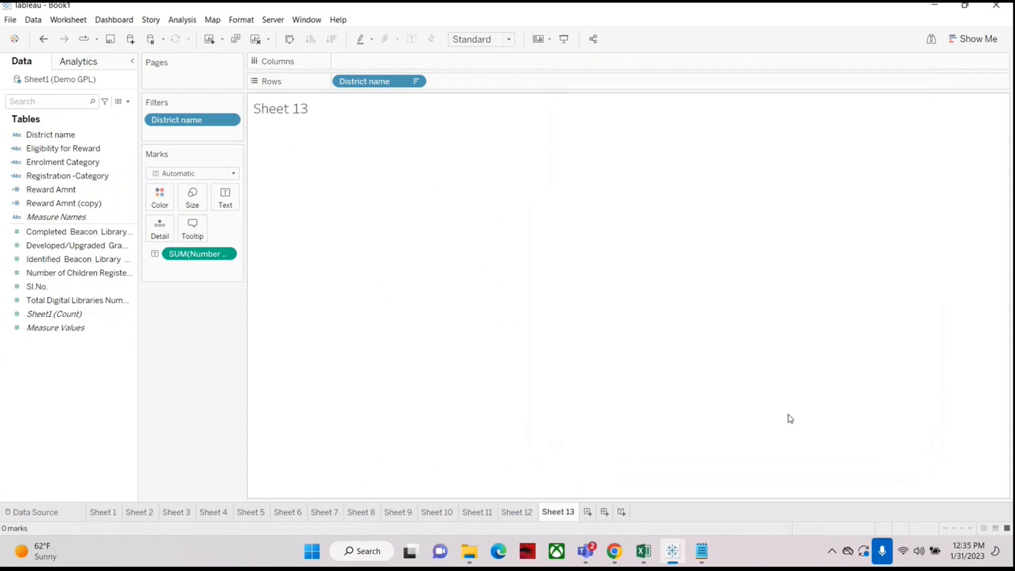
{"action": "key", "text": "ctrl+z"}
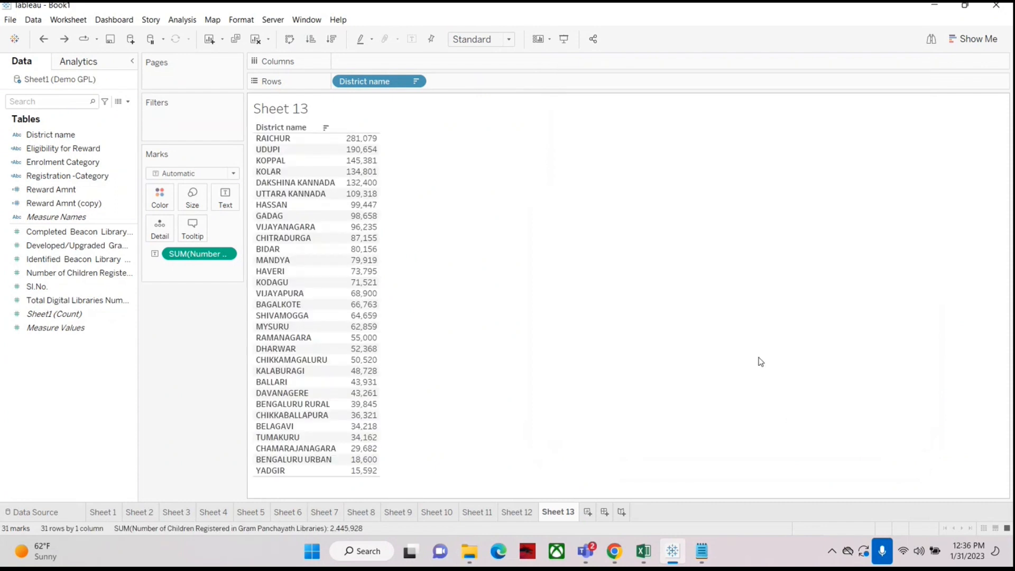
Step: Add District name as a filter keeping the top 3 districts by Sum of Number of Children Registered
{"action": "left_click_drag", "start_coordinate": [33, 136], "coordinate": [169, 119]}
{"action": "left_click", "coordinate": [467, 116]}
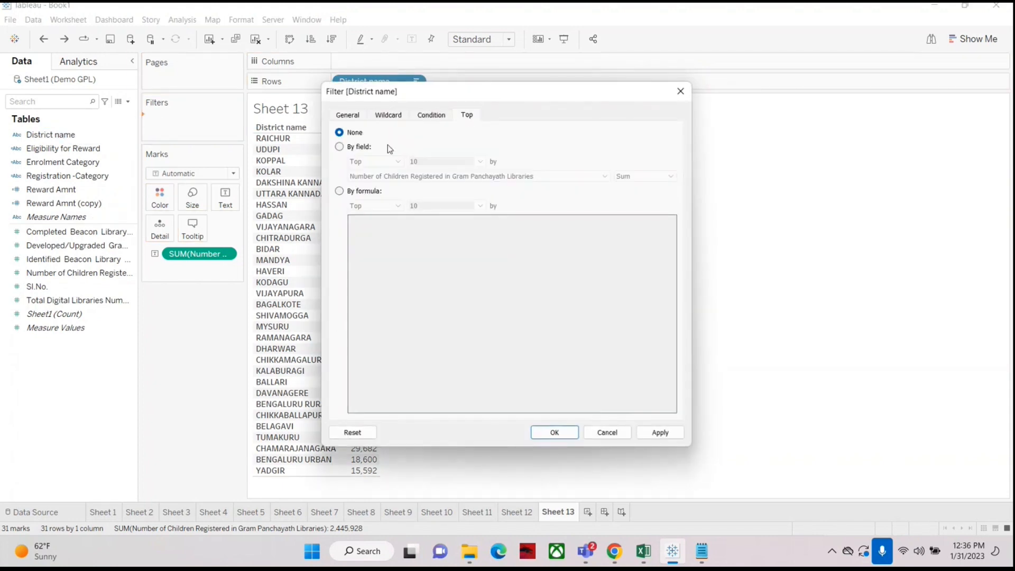
{"action": "left_click", "coordinate": [340, 147]}
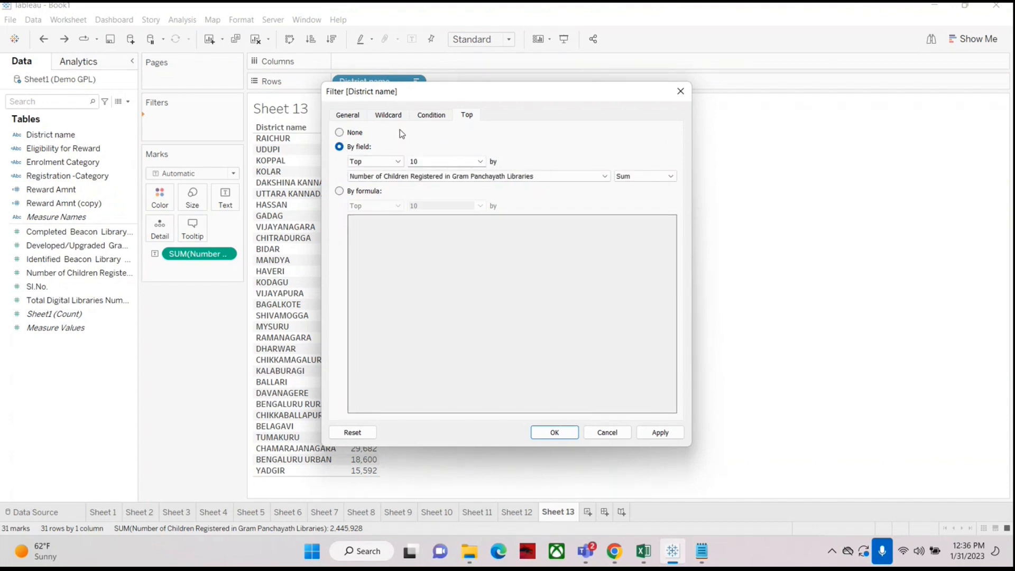
{"action": "left_click_drag", "start_coordinate": [430, 97], "coordinate": [570, 84]}
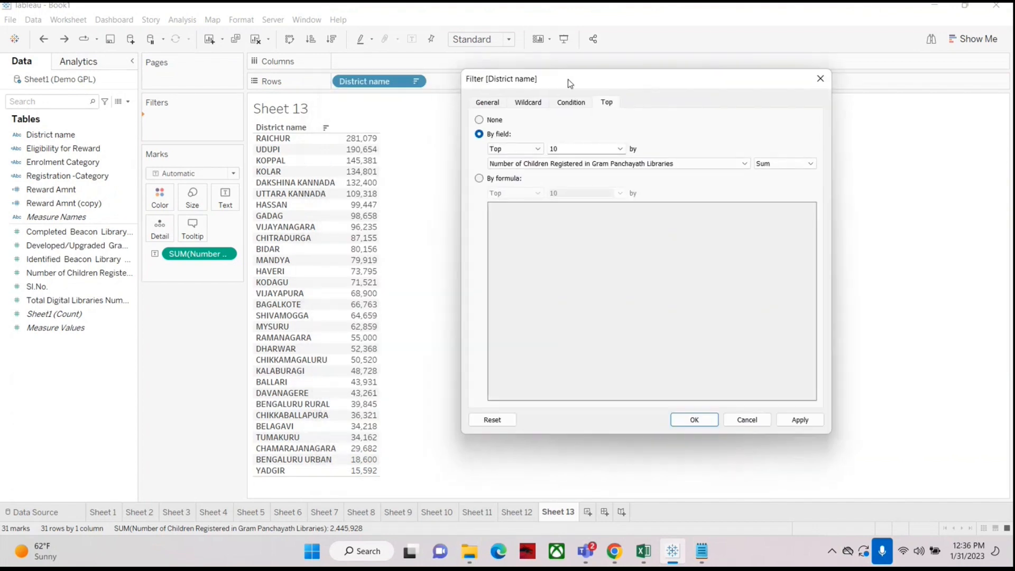
{"action": "left_click", "coordinate": [800, 419]}
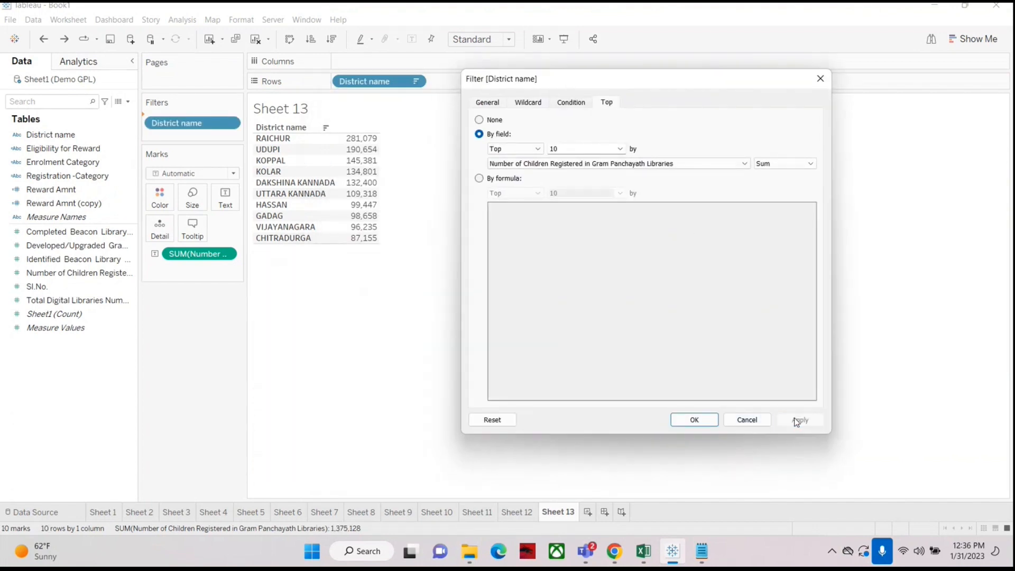
{"action": "double_click", "coordinate": [553, 149]}
{"action": "type", "text": "3"}
{"action": "left_click", "coordinate": [799, 419]}
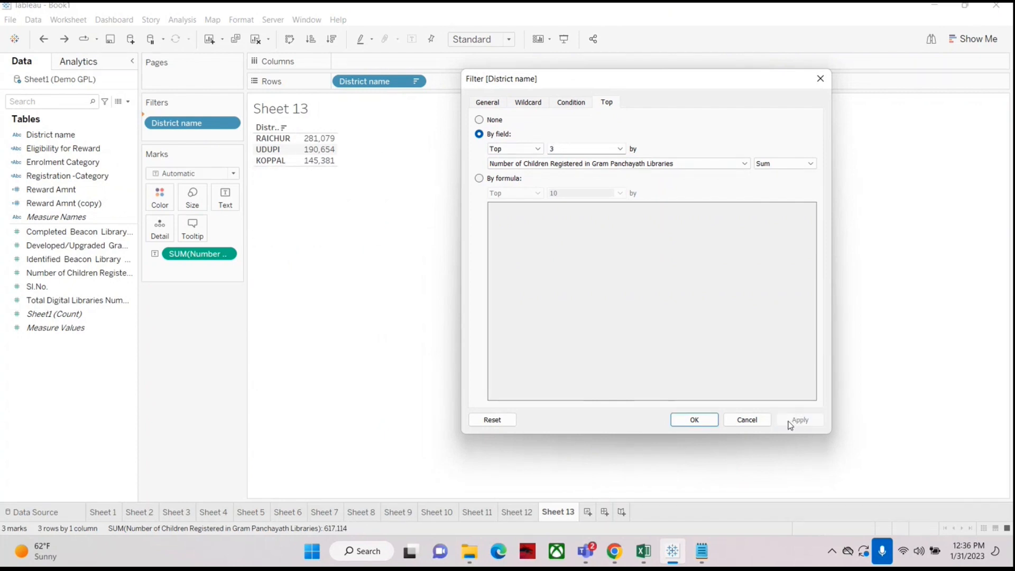
{"action": "left_click", "coordinate": [680, 424]}
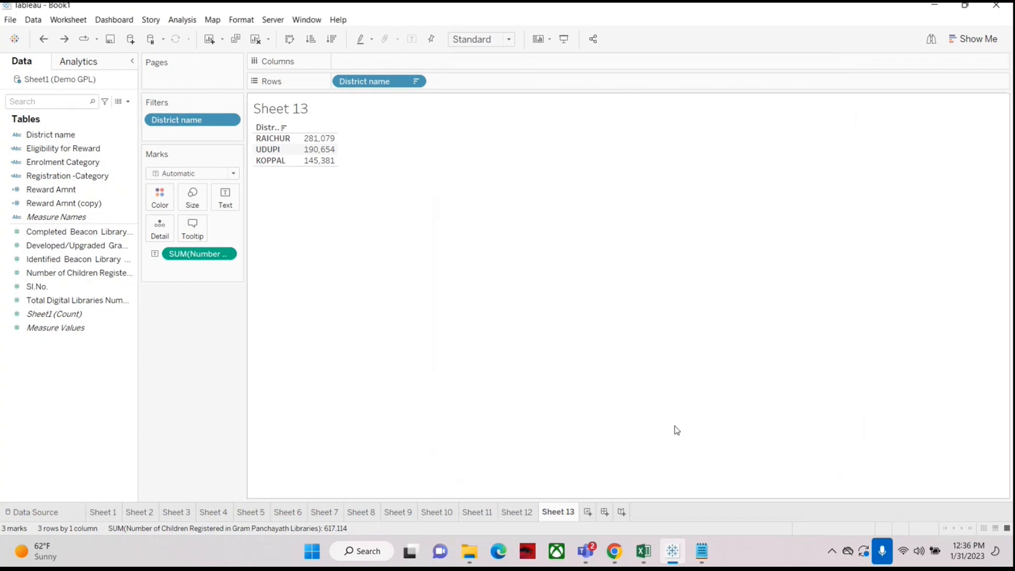
Step: Edit the District name filter to show the bottom 3 districts instead, then remove the filter from the sheet
{"action": "right_click", "coordinate": [179, 118]}
{"action": "left_click", "coordinate": [202, 128]}
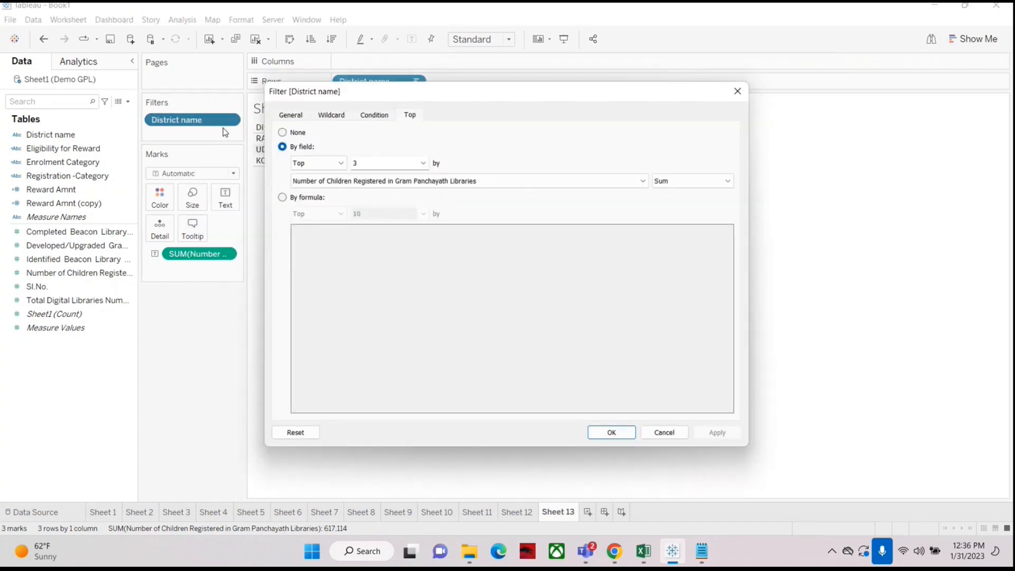
{"action": "left_click", "coordinate": [323, 164]}
{"action": "left_click", "coordinate": [312, 183]}
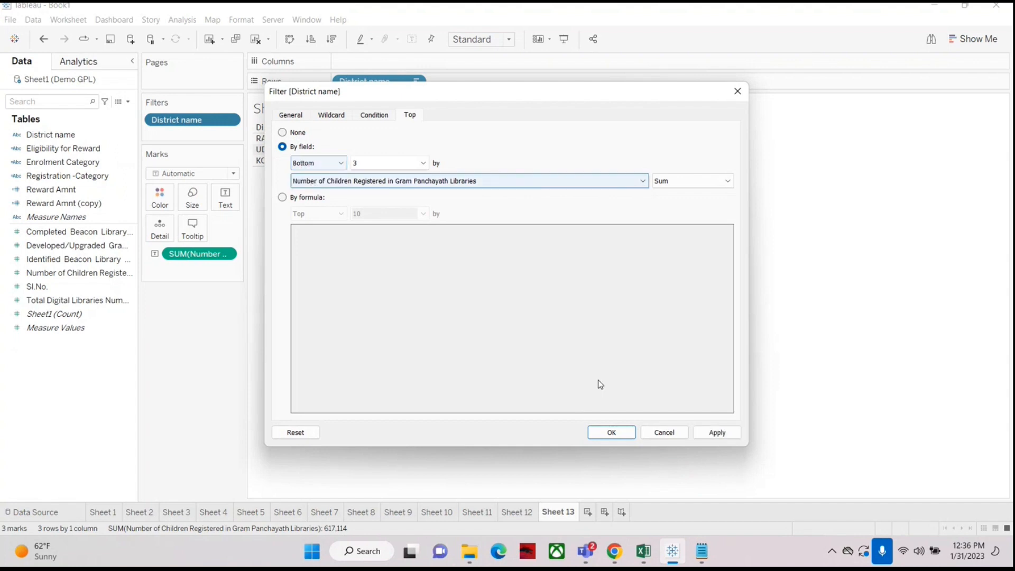
{"action": "left_click", "coordinate": [714, 433]}
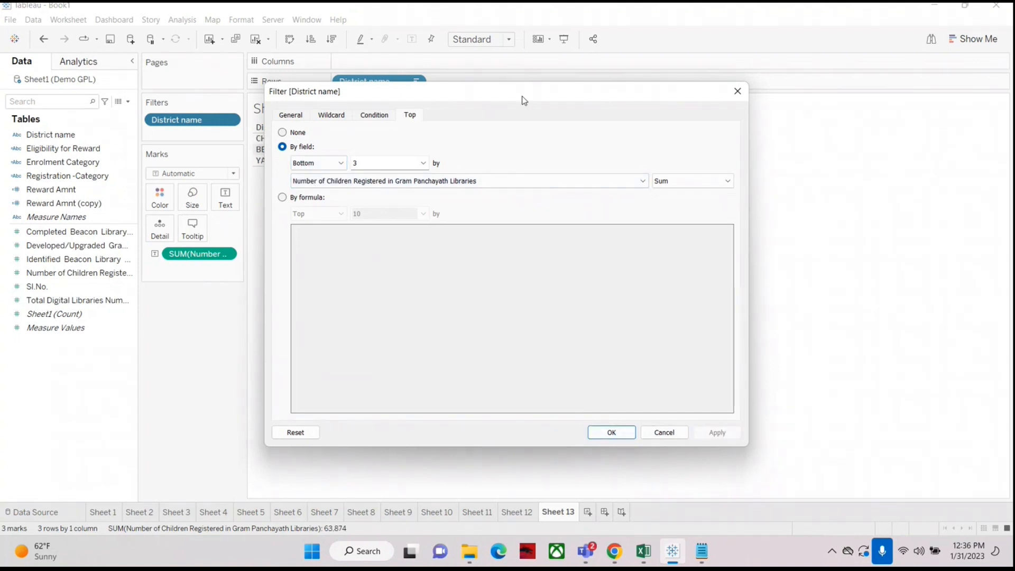
{"action": "left_click_drag", "start_coordinate": [523, 97], "coordinate": [672, 97]}
{"action": "left_click", "coordinate": [747, 437]}
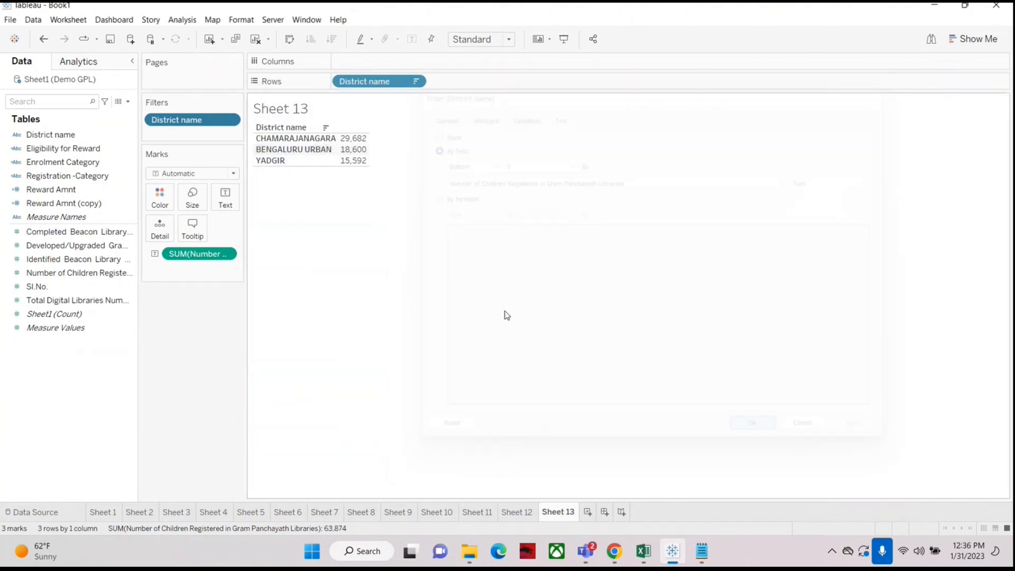
{"action": "mouse_move", "coordinate": [357, 142]}
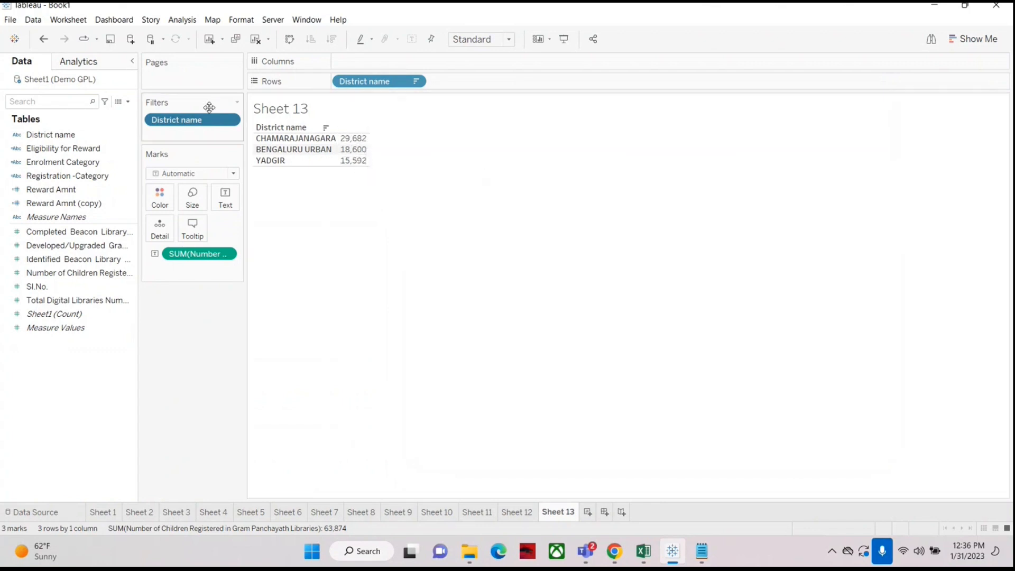
{"action": "left_click_drag", "start_coordinate": [189, 123], "coordinate": [33, 392]}
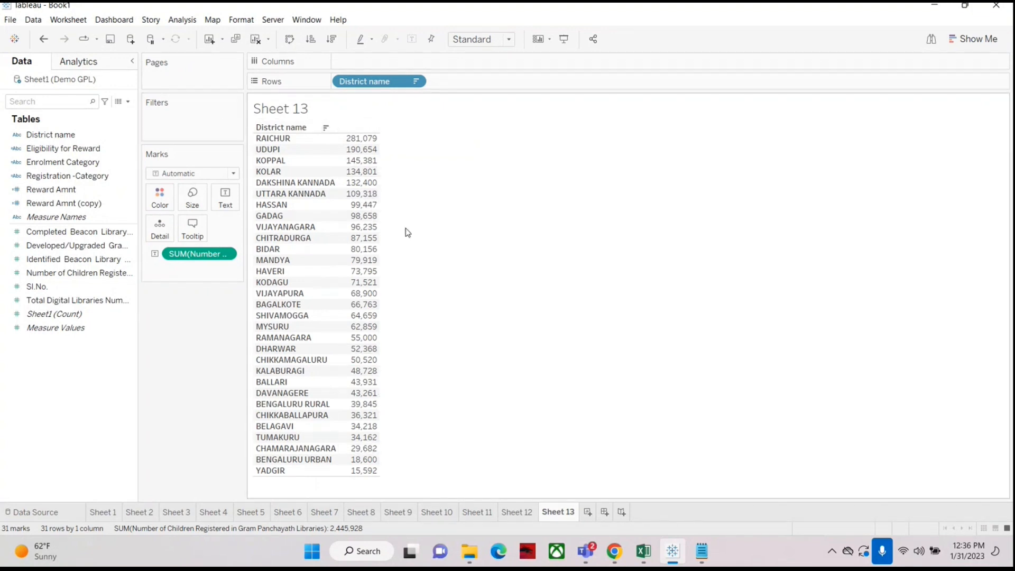
Step: Add District name as a filter and set a condition by field on Sum of Number of Children Registered
{"action": "left_click", "coordinate": [38, 136]}
{"action": "left_click_drag", "start_coordinate": [39, 139], "coordinate": [161, 126]}
{"action": "left_click_drag", "start_coordinate": [538, 93], "coordinate": [723, 84]}
{"action": "left_click", "coordinate": [618, 104]}
{"action": "left_click", "coordinate": [525, 136]}
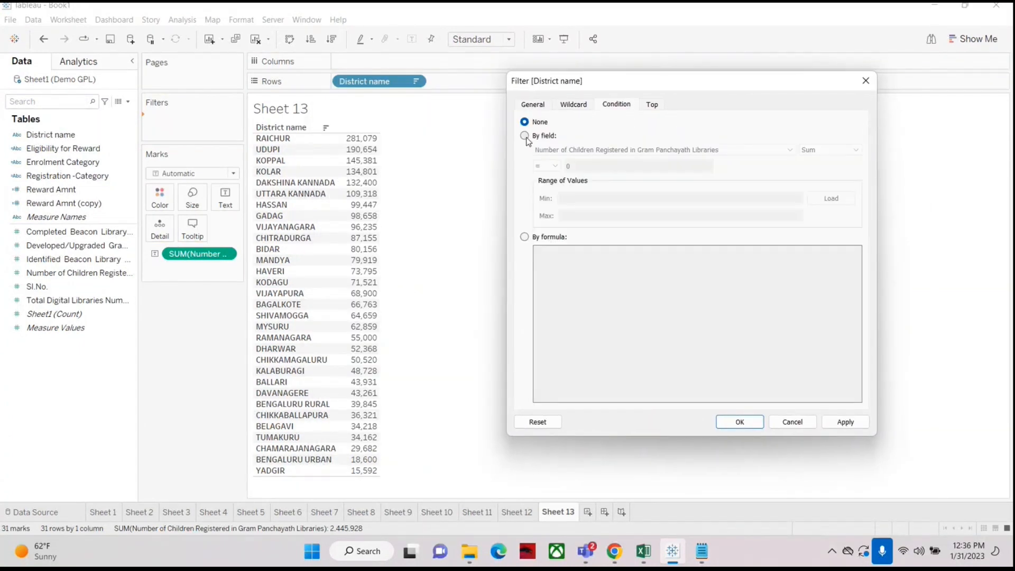
{"action": "left_click", "coordinate": [555, 168]}
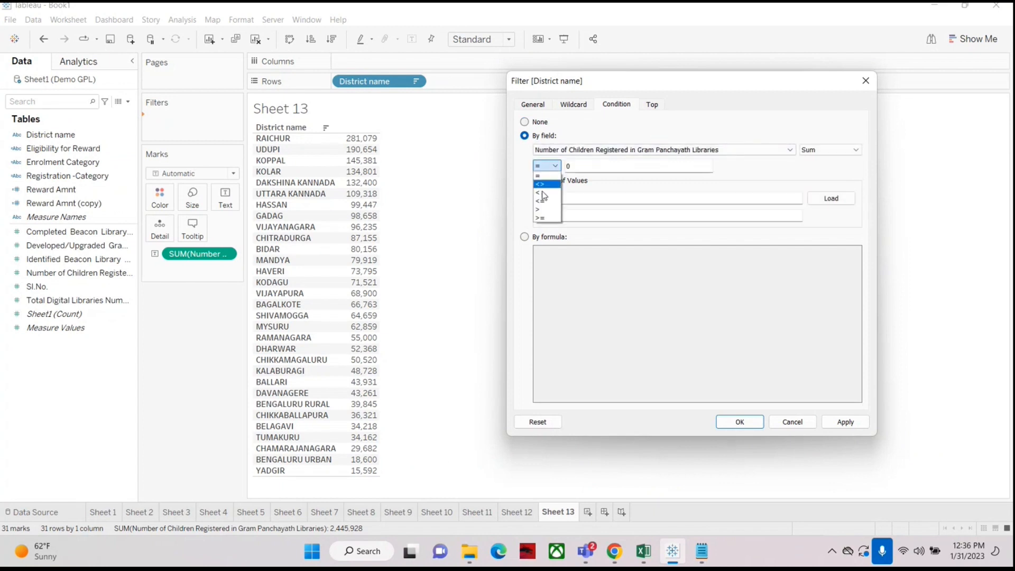
{"action": "left_click", "coordinate": [840, 151]}
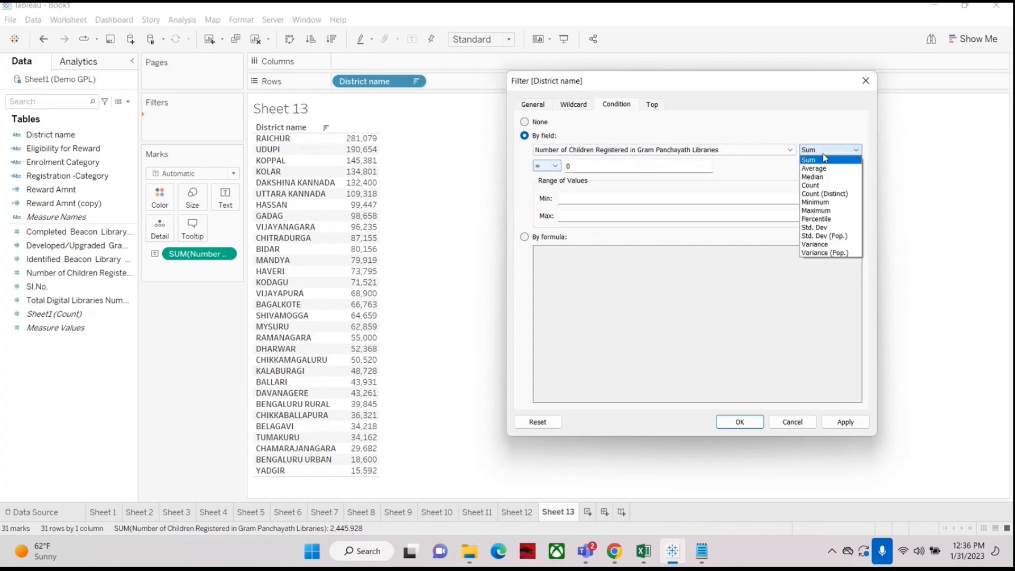
{"action": "left_click", "coordinate": [798, 117]}
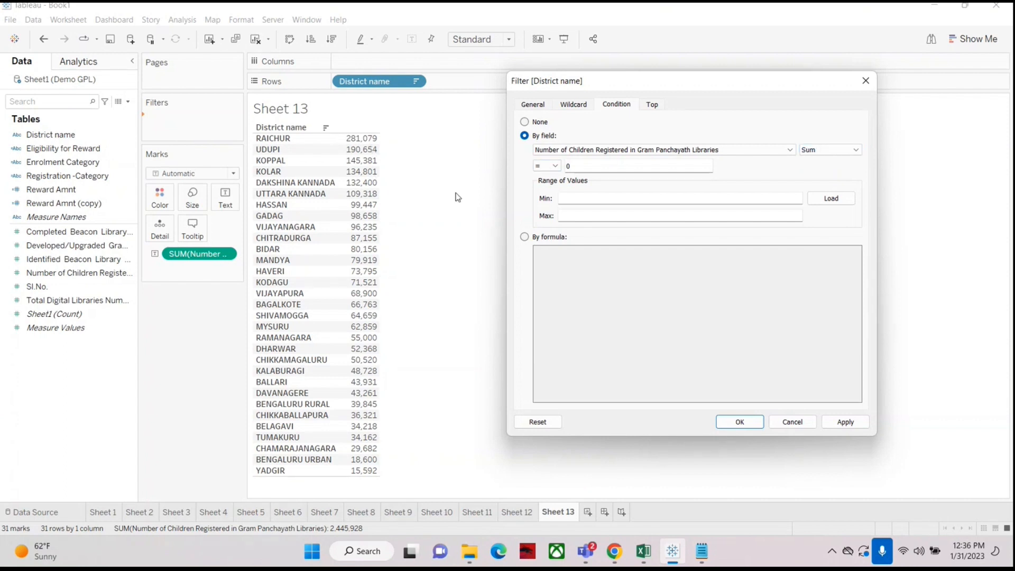
{"action": "left_click", "coordinate": [547, 166]}
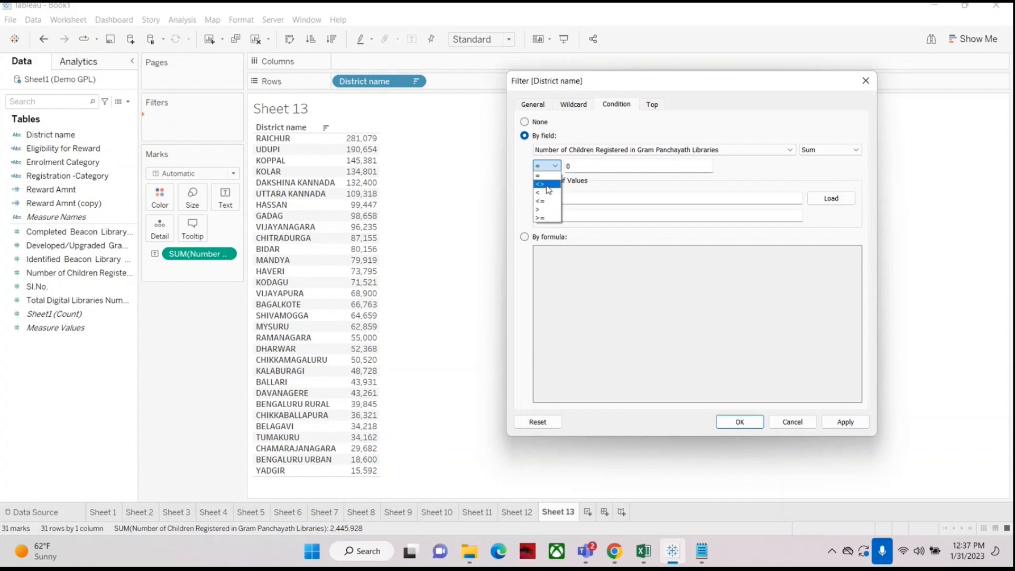
{"action": "left_click", "coordinate": [604, 167]}
{"action": "left_click_drag", "start_coordinate": [598, 166], "coordinate": [530, 180]}
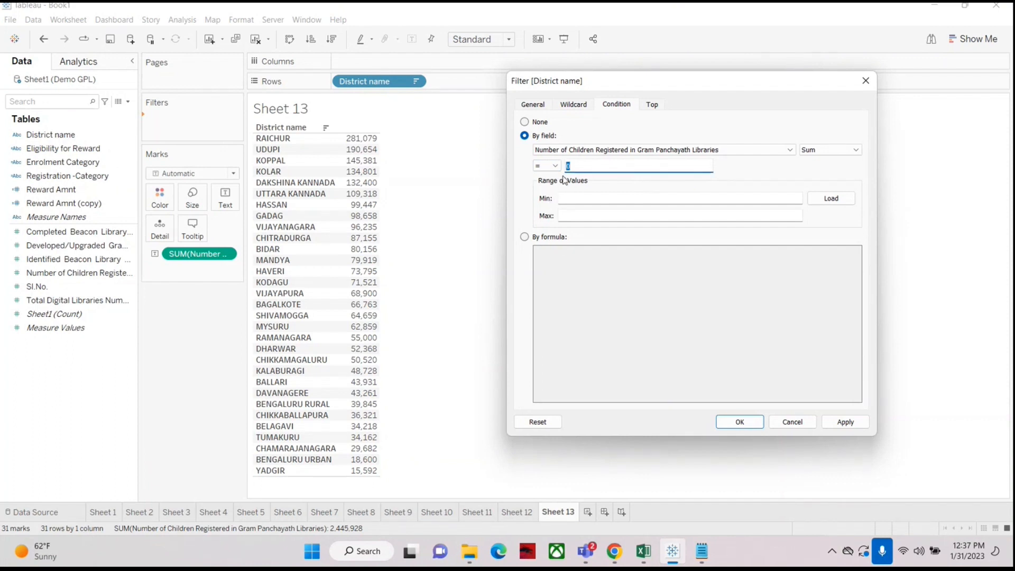
Step: Switch the filter to the top 1 district by Sum of Number of Children Registered, apply it, and undo it
{"action": "left_click", "coordinate": [655, 106]}
{"action": "left_click", "coordinate": [525, 136]}
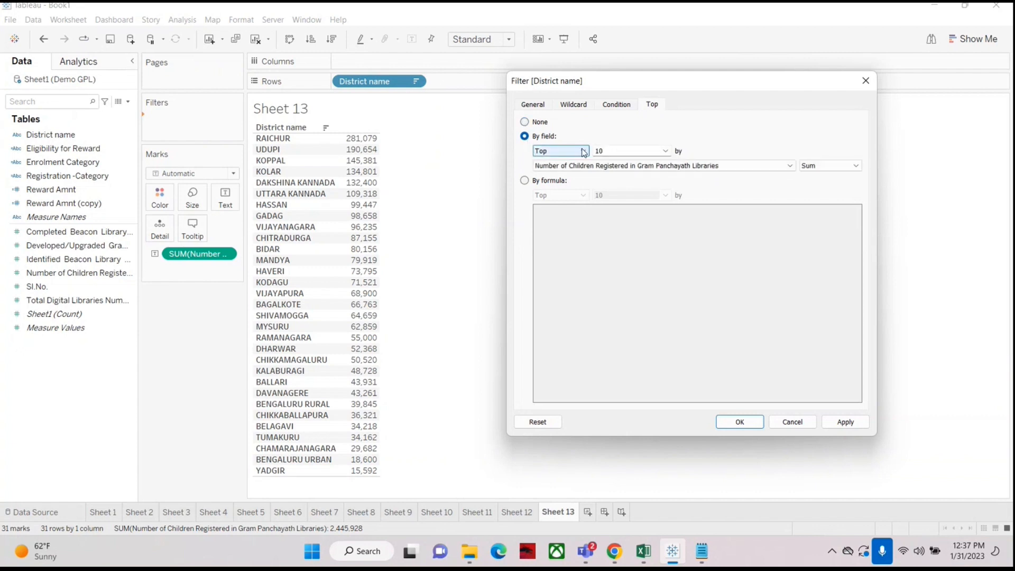
{"action": "left_click", "coordinate": [558, 151]}
{"action": "left_click", "coordinate": [598, 130]}
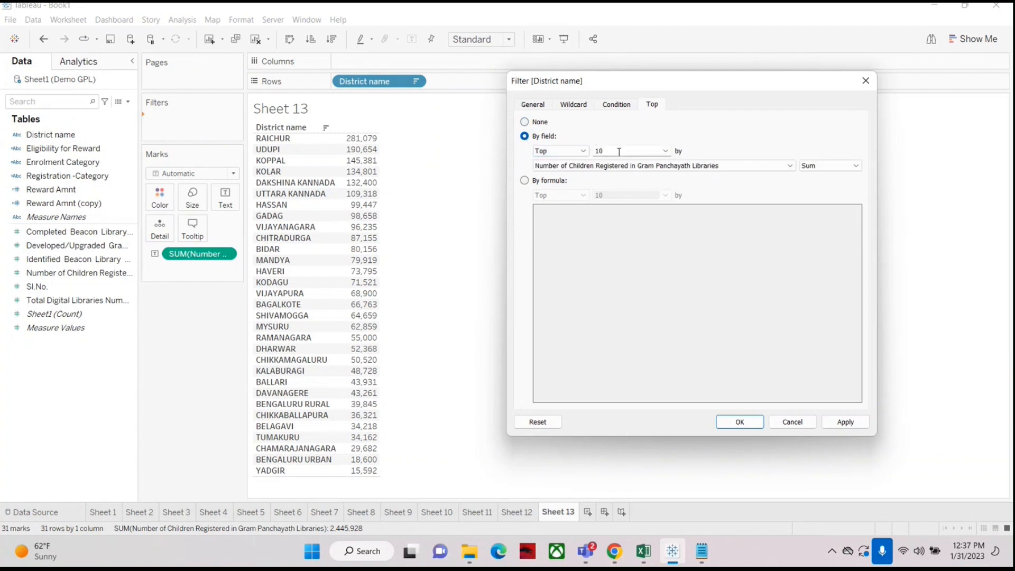
{"action": "left_click_drag", "start_coordinate": [618, 151], "coordinate": [591, 149]}
{"action": "type", "text": "1"}
{"action": "left_click", "coordinate": [741, 423]}
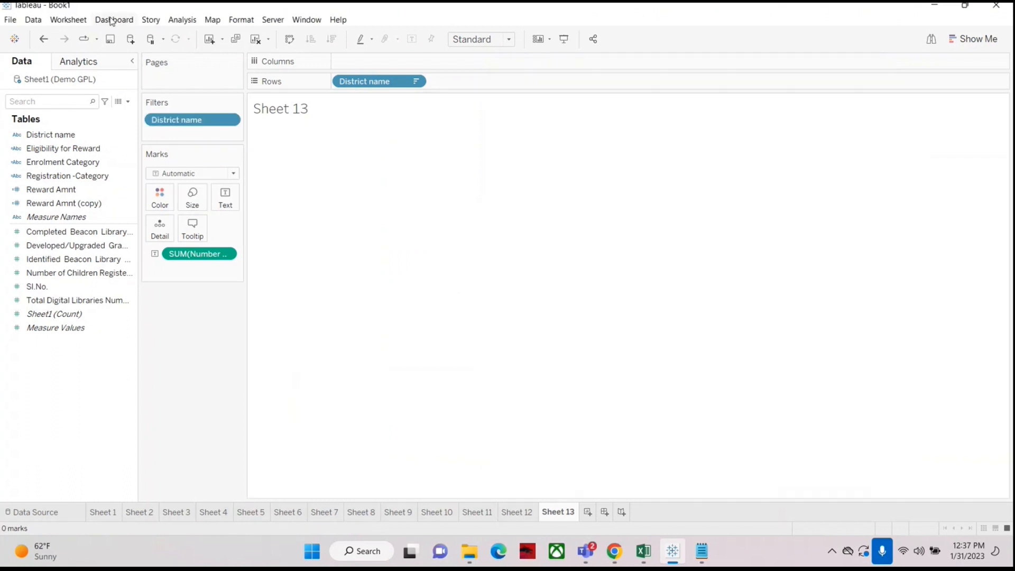
{"action": "left_click", "coordinate": [44, 38]}
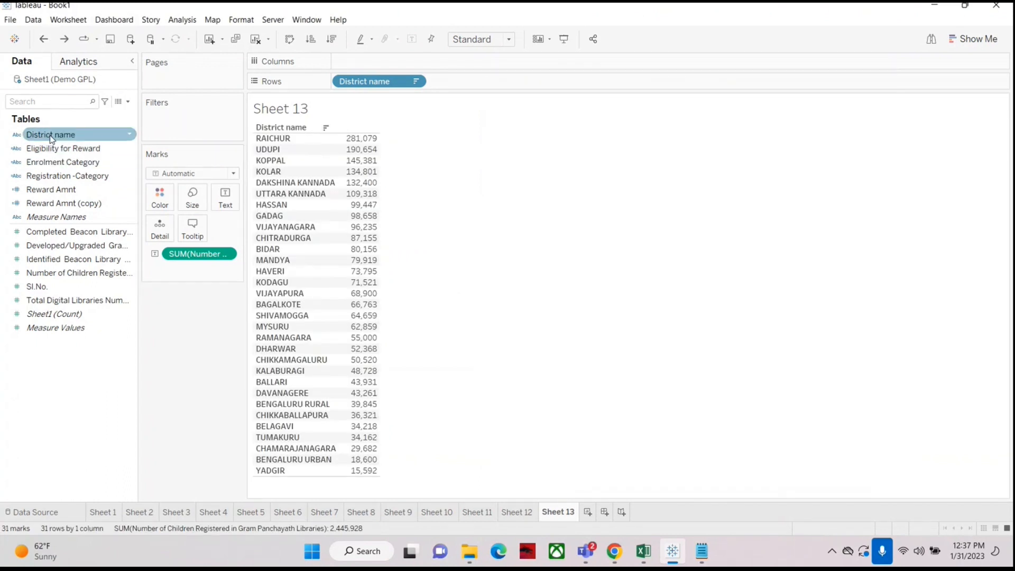
Step: Filter District name to the top 10 districts by Sum of Number of Children Registered
{"action": "left_click_drag", "start_coordinate": [50, 134], "coordinate": [182, 127]}
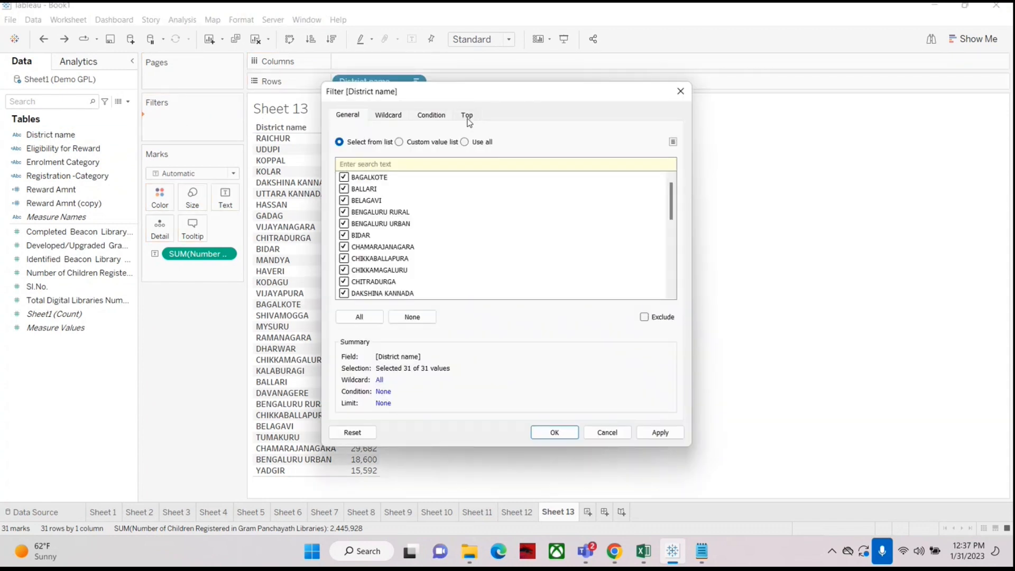
{"action": "left_click", "coordinate": [467, 116]}
{"action": "left_click", "coordinate": [349, 147]}
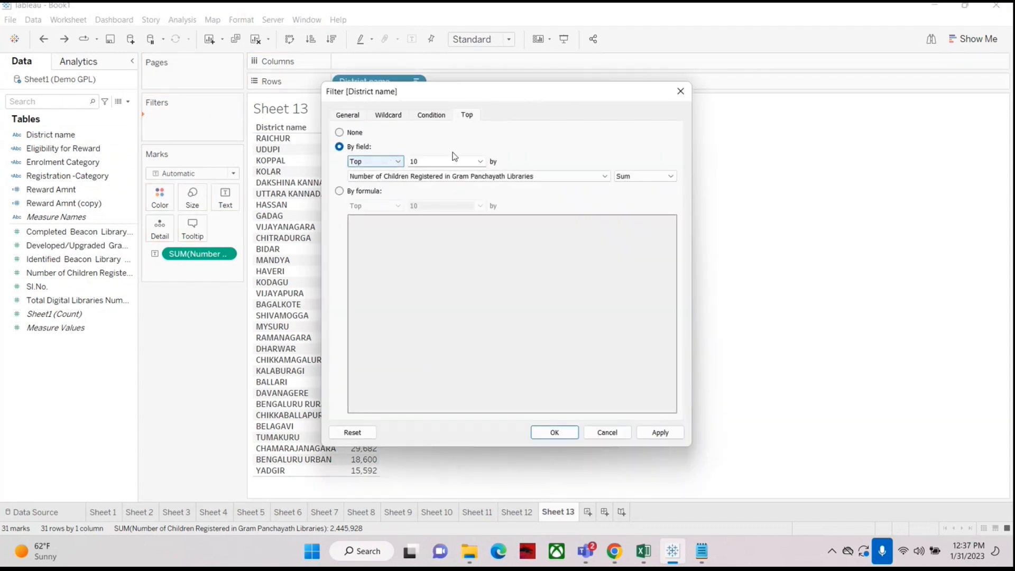
{"action": "left_click_drag", "start_coordinate": [551, 90], "coordinate": [716, 88]}
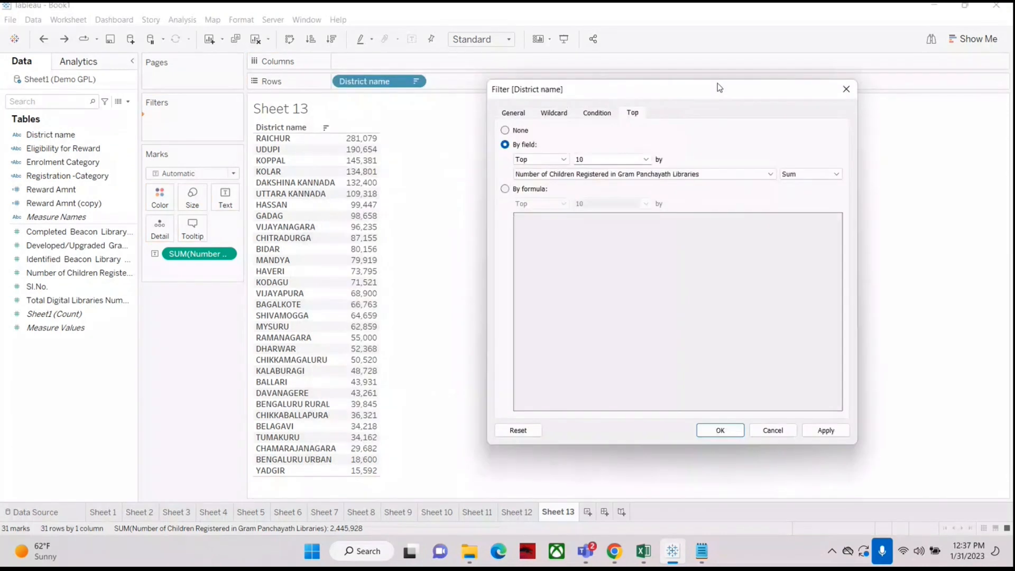
{"action": "left_click", "coordinate": [722, 430]}
{"action": "mouse_move", "coordinate": [361, 140]}
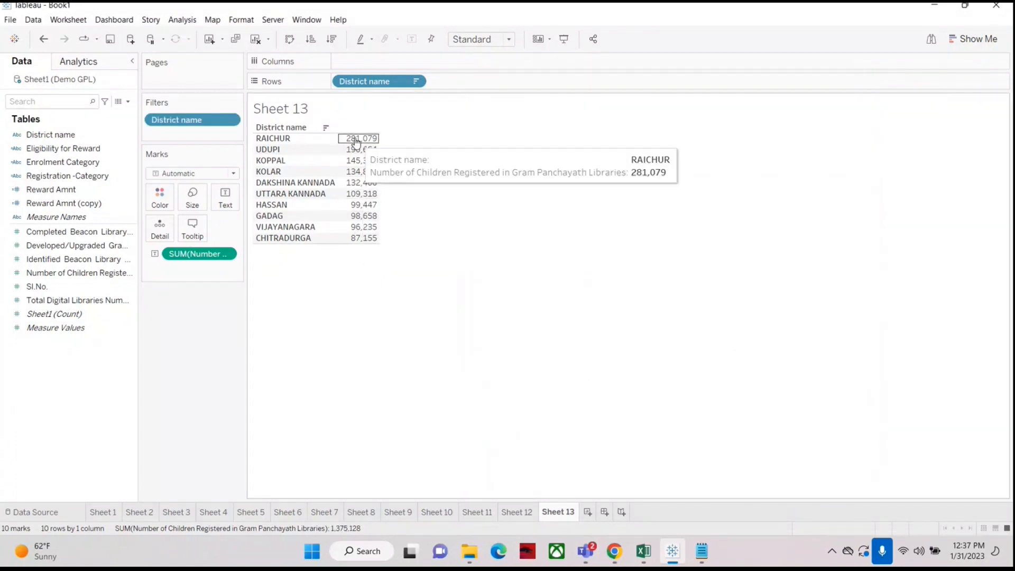
{"action": "right_click", "coordinate": [183, 121]}
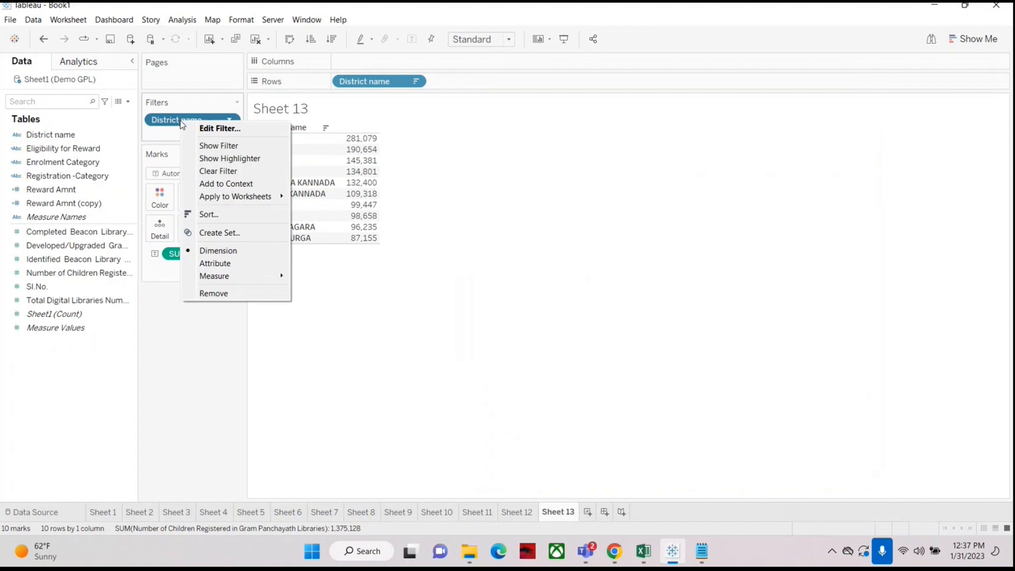
{"action": "left_click", "coordinate": [212, 129]}
{"action": "left_click_drag", "start_coordinate": [463, 98], "coordinate": [680, 90]}
{"action": "left_click", "coordinate": [591, 114]}
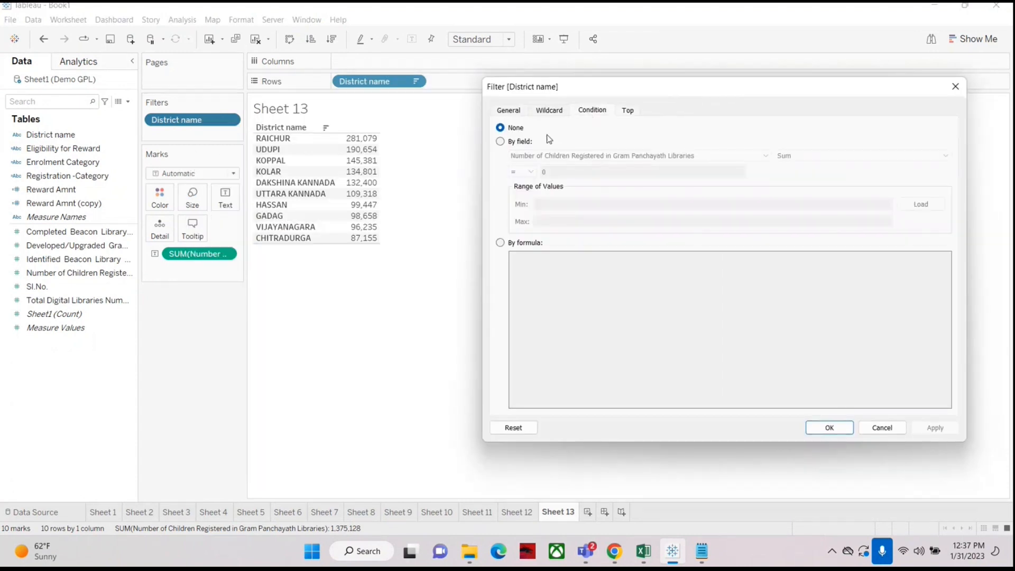
{"action": "left_click", "coordinate": [500, 141]}
{"action": "left_click", "coordinate": [522, 172]}
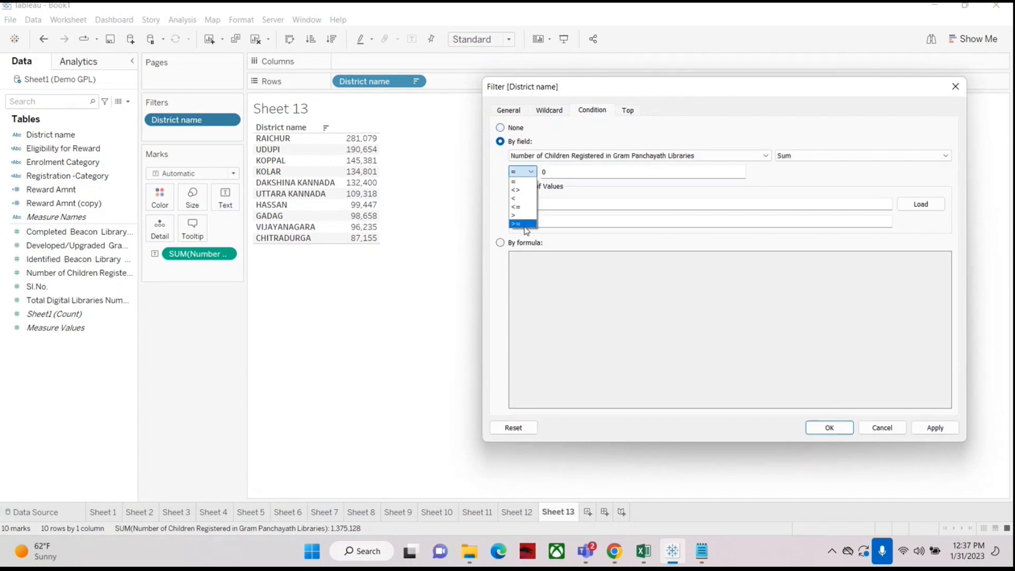
{"action": "left_click", "coordinate": [523, 224]}
{"action": "left_click", "coordinate": [629, 110]}
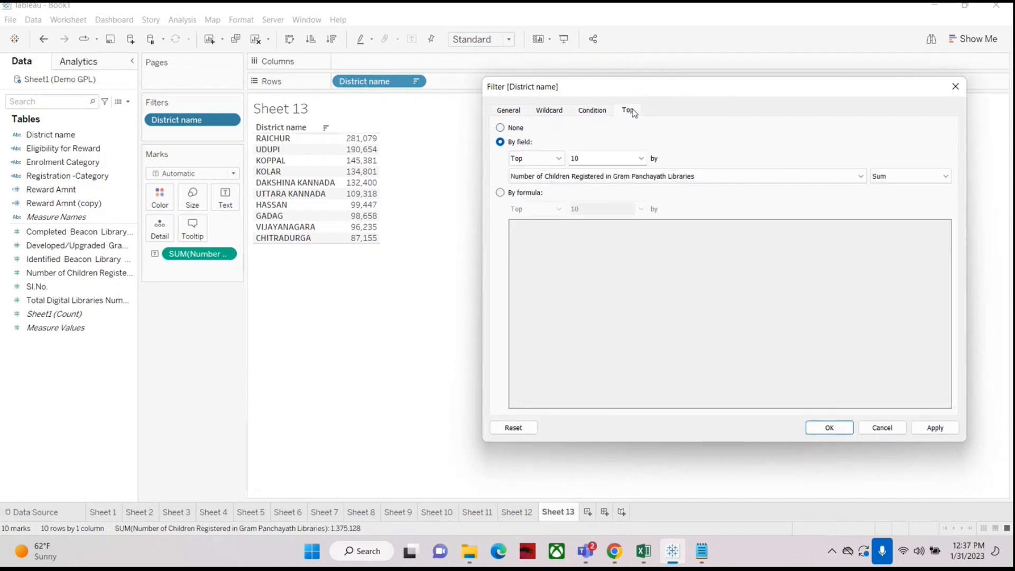
{"action": "left_click", "coordinate": [585, 114]}
{"action": "left_click_drag", "start_coordinate": [660, 87], "coordinate": [627, 78]}
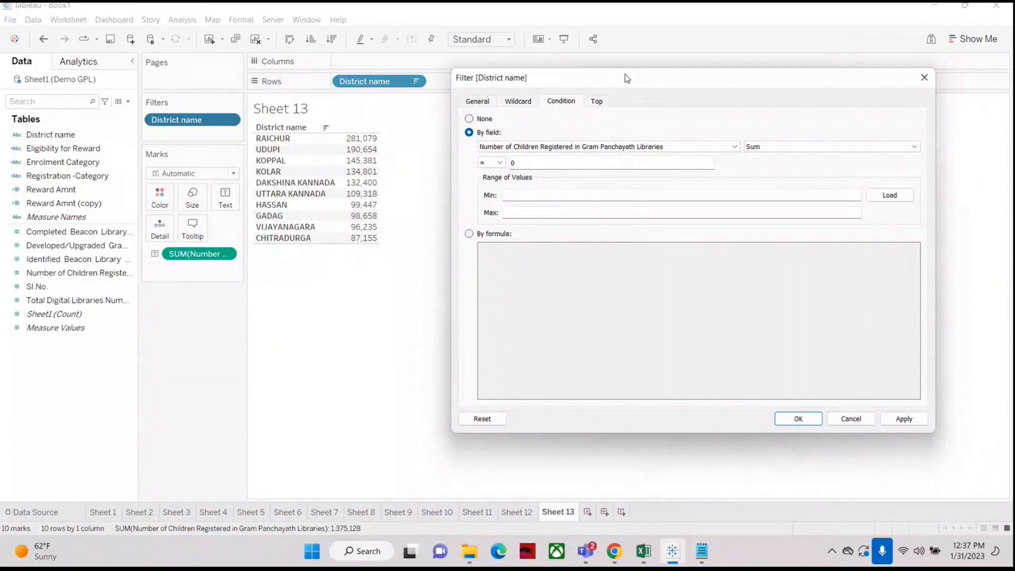
{"action": "left_click", "coordinate": [925, 78]}
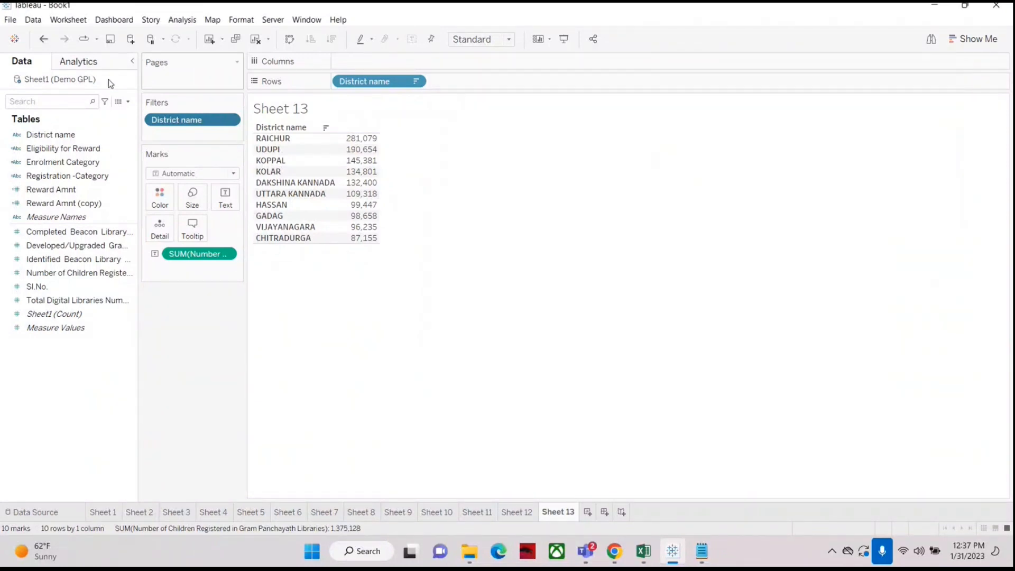
Step: Remove the District name filter from the sheet
{"action": "left_click_drag", "start_coordinate": [183, 123], "coordinate": [46, 392]}
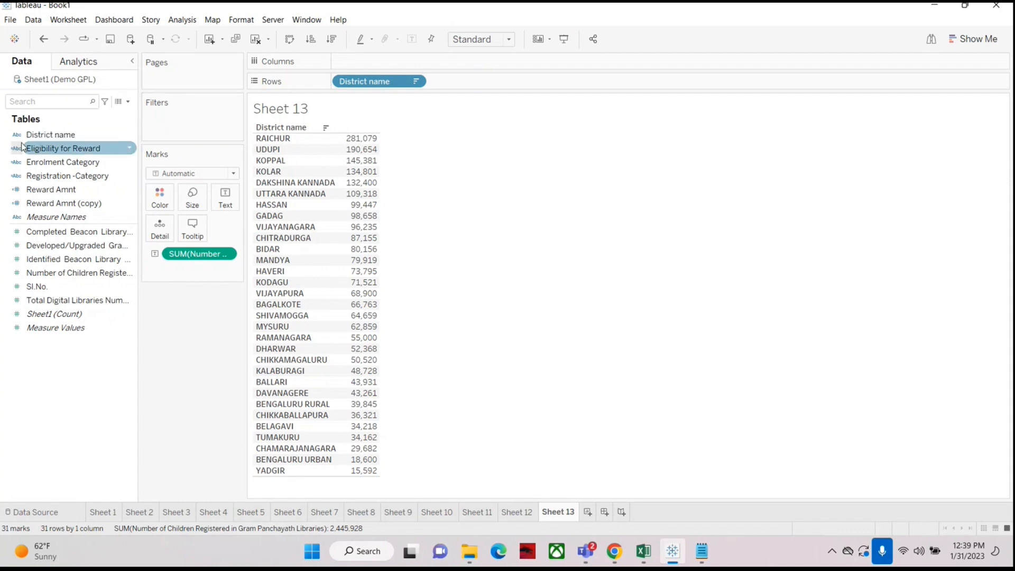
{"action": "left_click", "coordinate": [38, 136]}
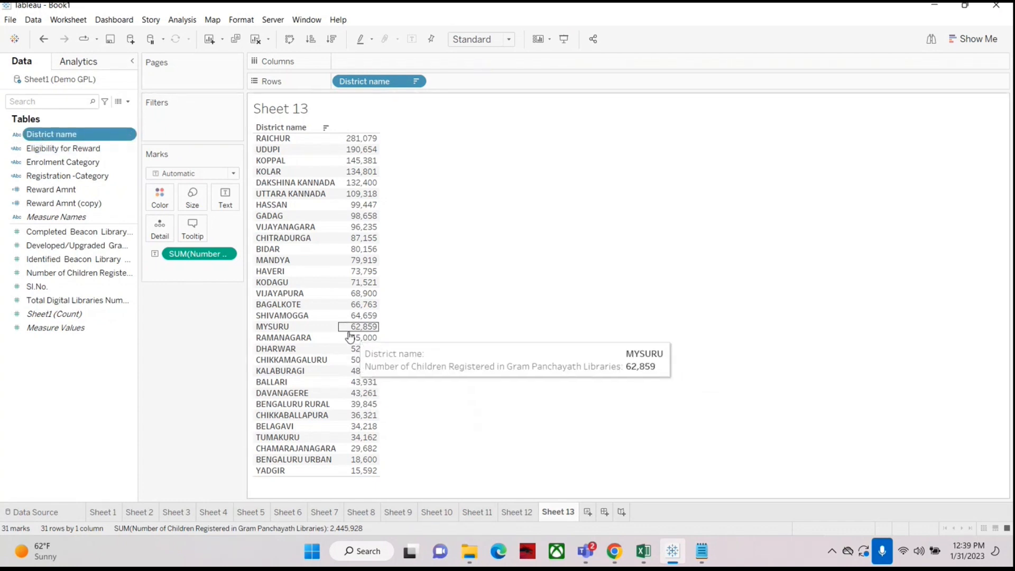
{"action": "mouse_move", "coordinate": [358, 339]}
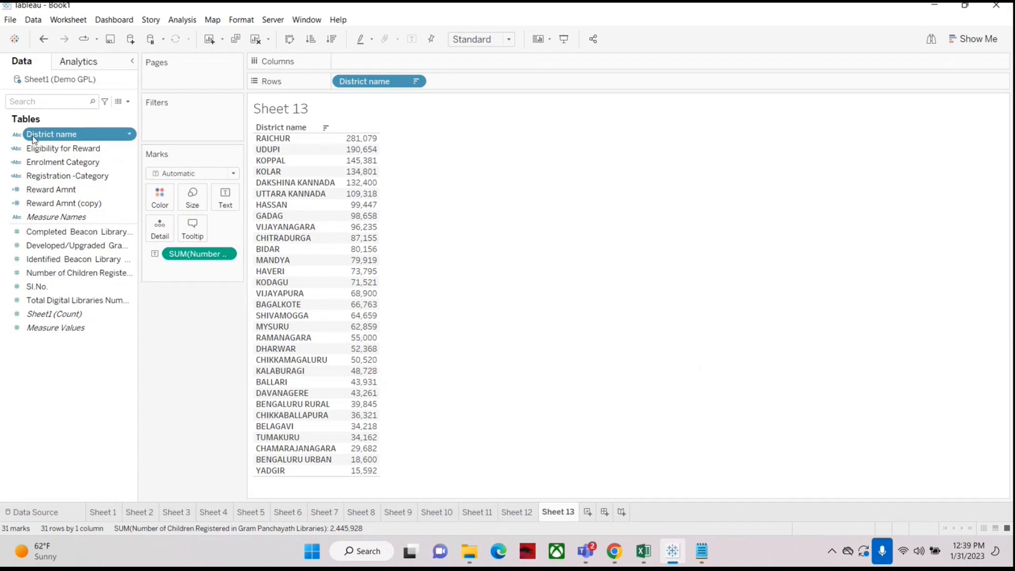
Step: Add District name as a filter with a by-field condition keeping Sum of Number of Children Registered below 50000
{"action": "left_click_drag", "start_coordinate": [33, 139], "coordinate": [164, 124]}
{"action": "left_click", "coordinate": [430, 115]}
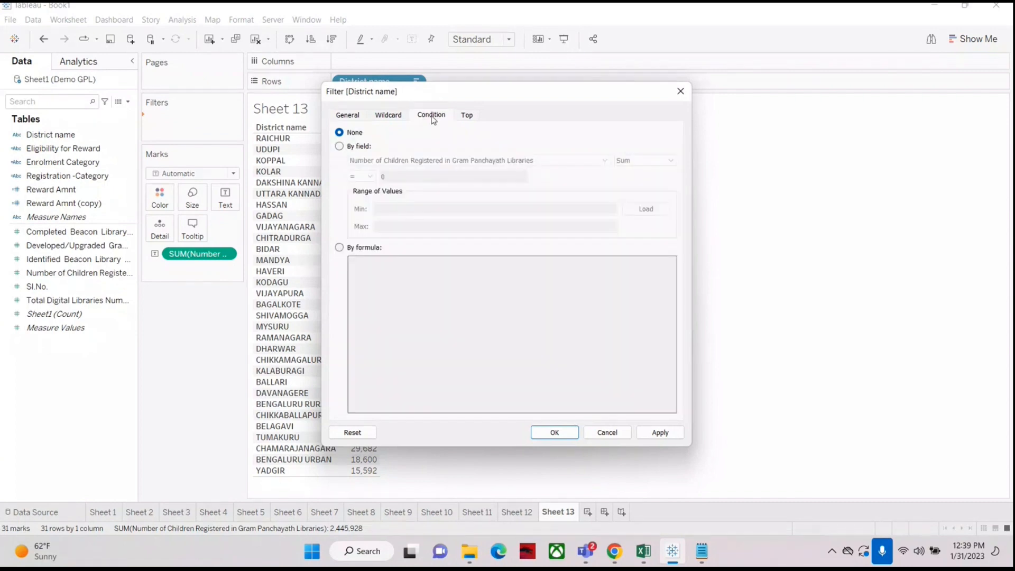
{"action": "left_click", "coordinate": [340, 147]}
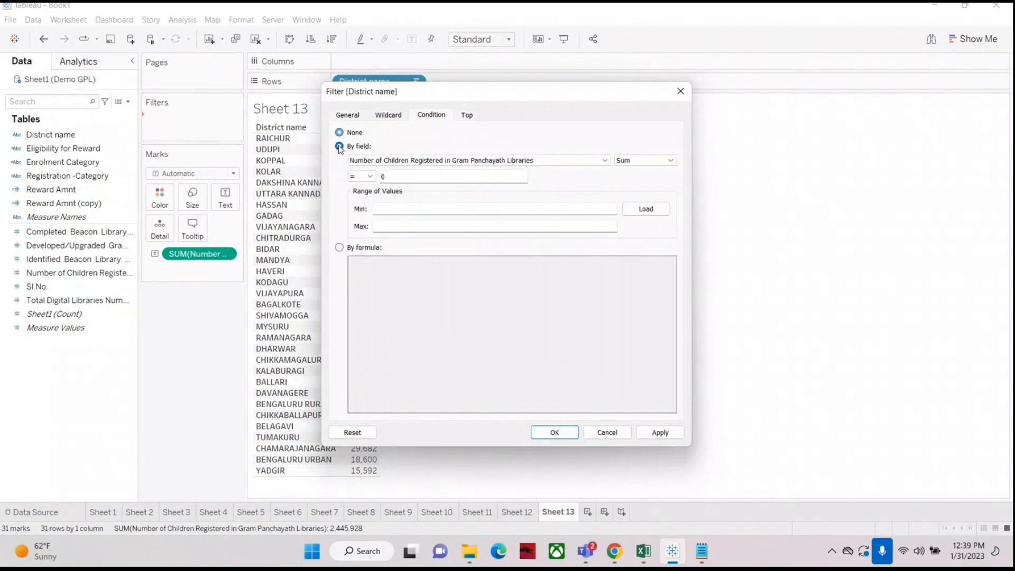
{"action": "left_click", "coordinate": [362, 176]}
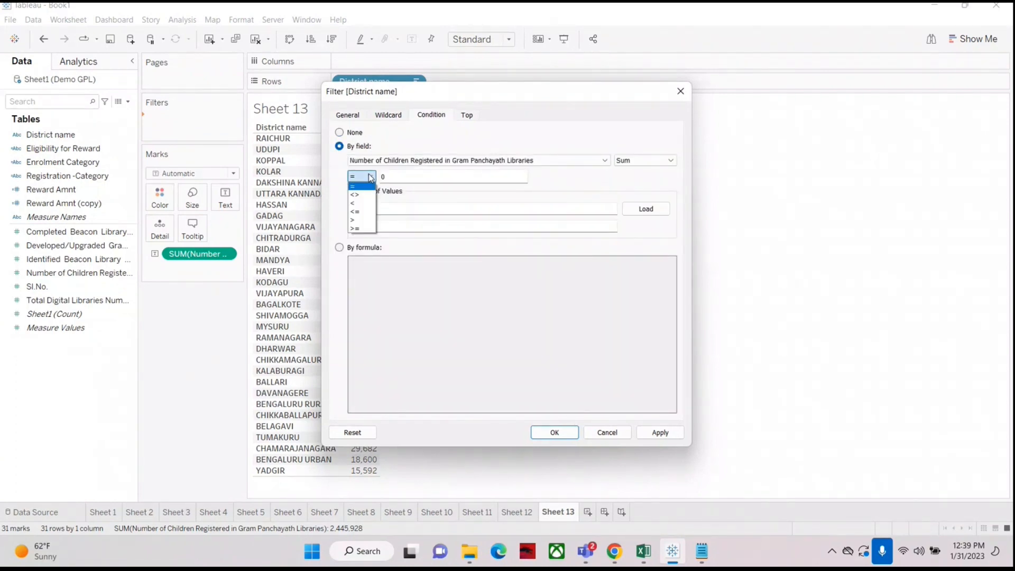
{"action": "left_click", "coordinate": [358, 205]}
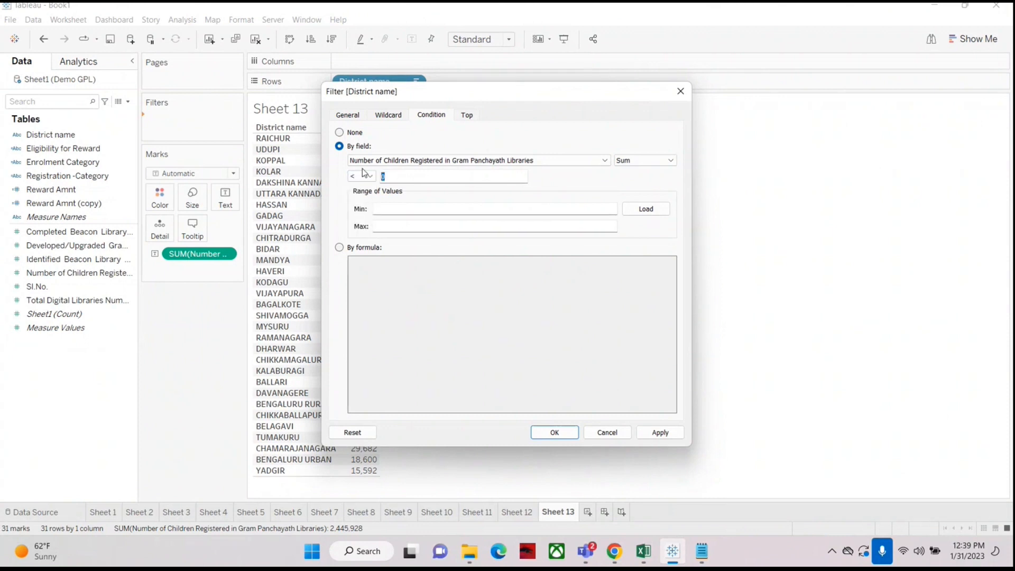
{"action": "double_click", "coordinate": [402, 175]}
{"action": "type", "text": "500000"}
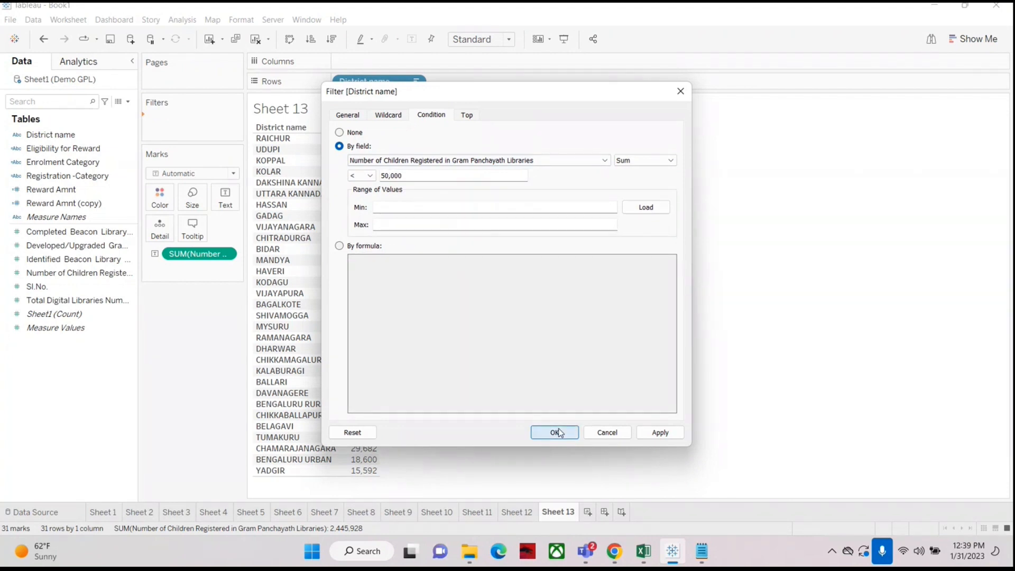
{"action": "left_click", "coordinate": [555, 433]}
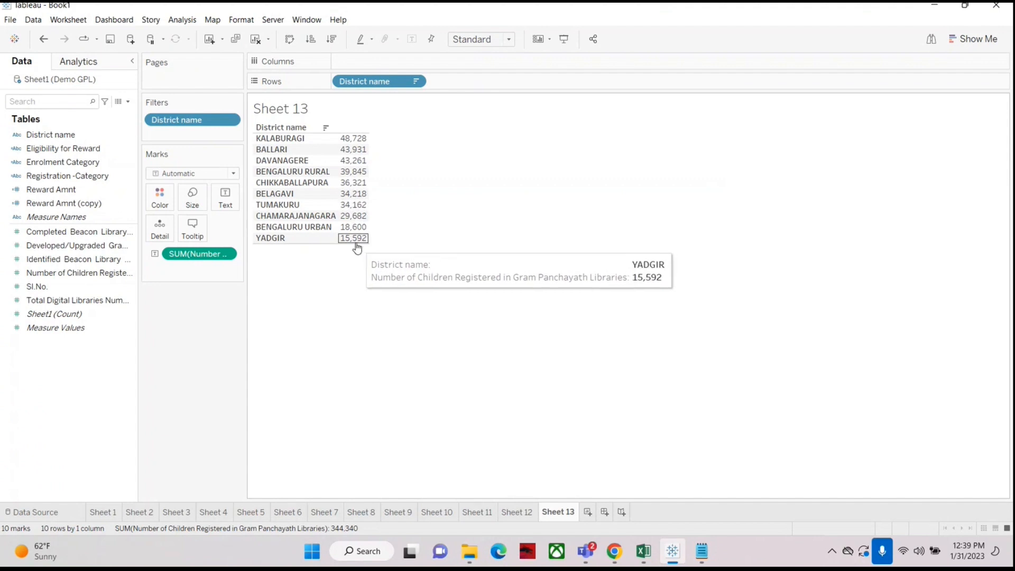
Step: Retitle the sheet as "List of district having Blw 50000" and undo the title change
{"action": "right_click", "coordinate": [311, 109]}
{"action": "left_click", "coordinate": [323, 111]}
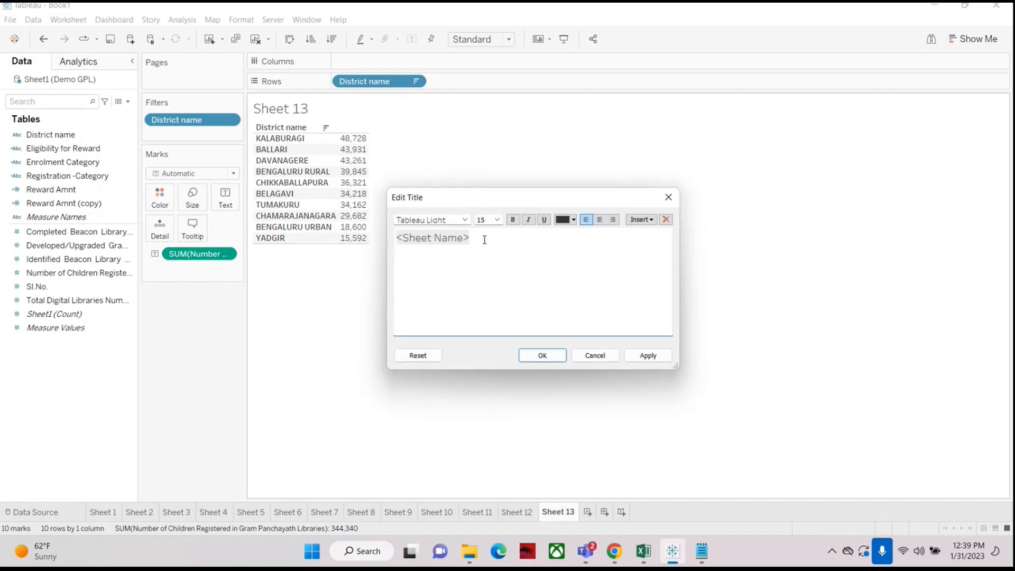
{"action": "left_click_drag", "start_coordinate": [483, 240], "coordinate": [387, 214]}
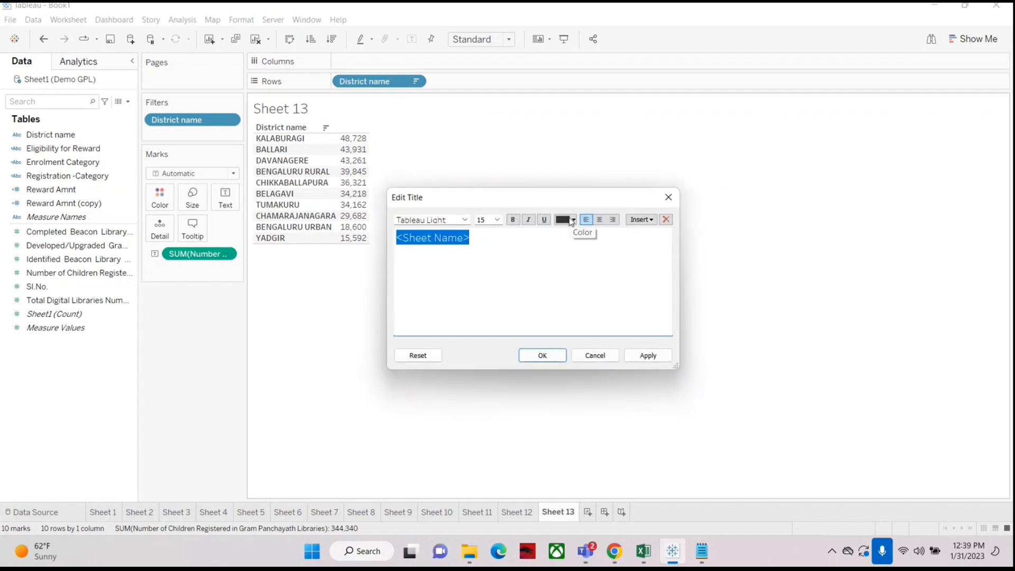
{"action": "type", "text": "List "}
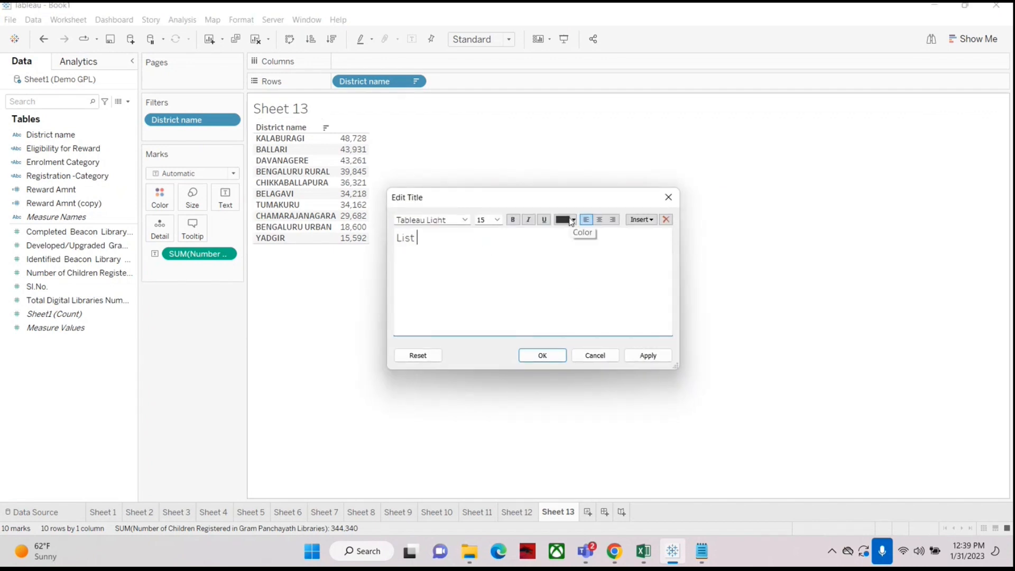
{"action": "type", "text": "of district having"}
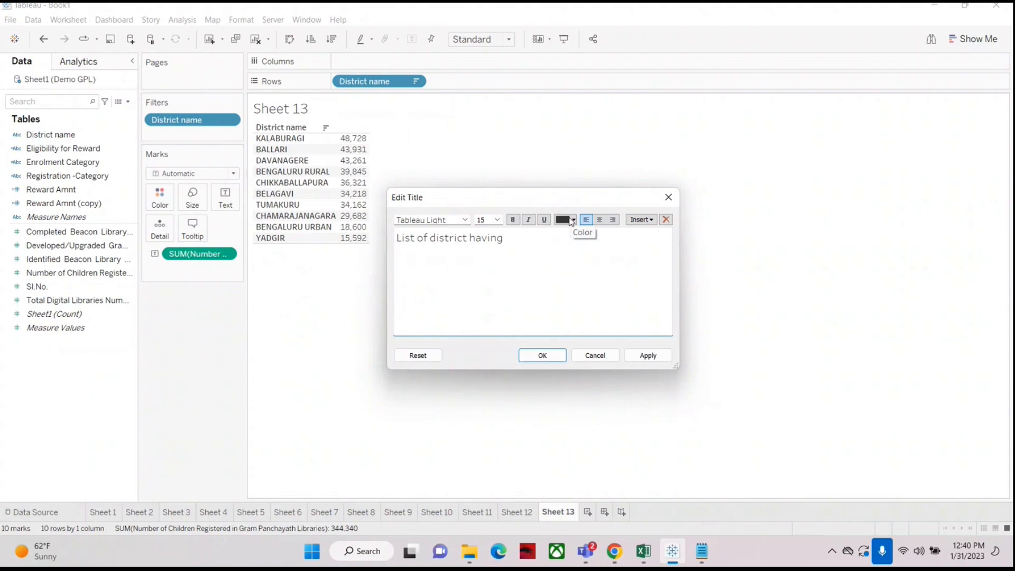
{"action": "type", "text": " 5"}
{"action": "key", "text": "BackSpace"}
{"action": "type", "text": "Blw 50000"}
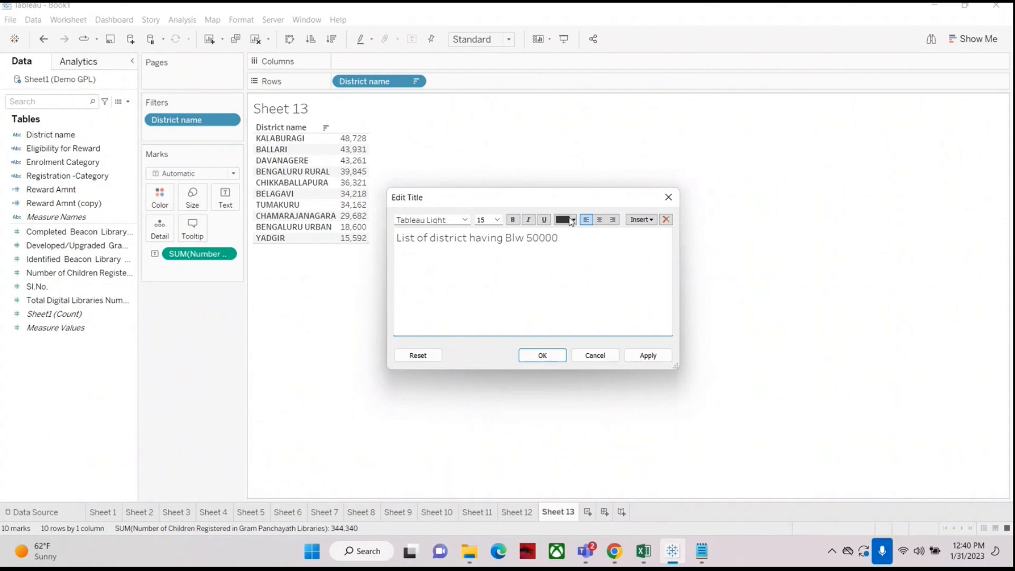
{"action": "left_click", "coordinate": [551, 357]}
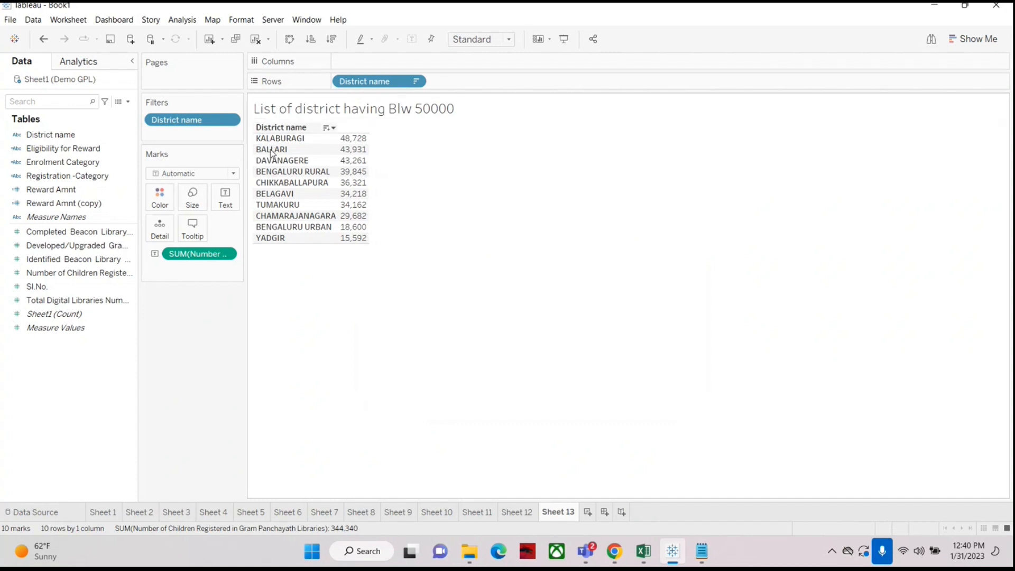
{"action": "mouse_move", "coordinate": [352, 152]}
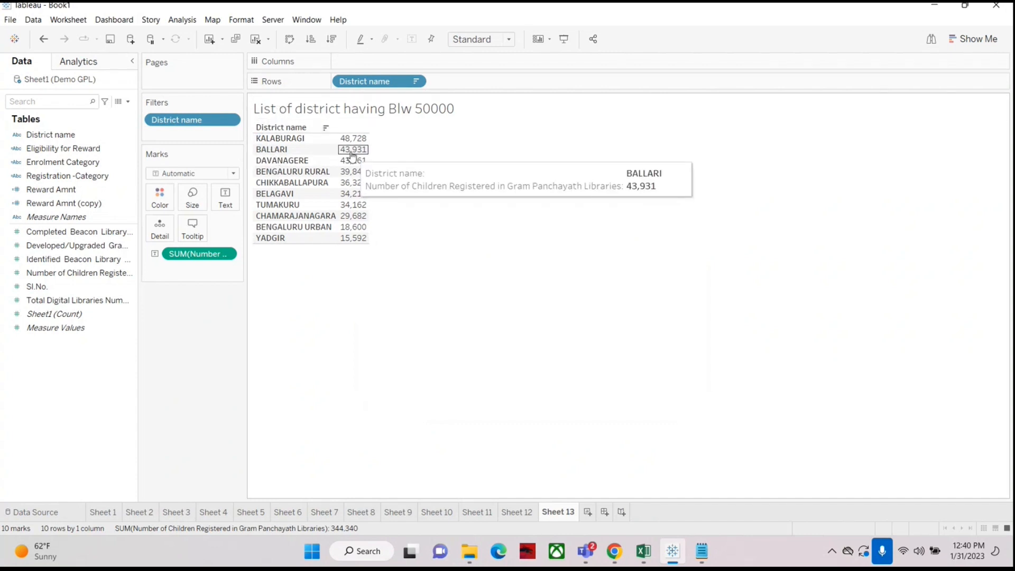
{"action": "key", "text": "ctrl+z"}
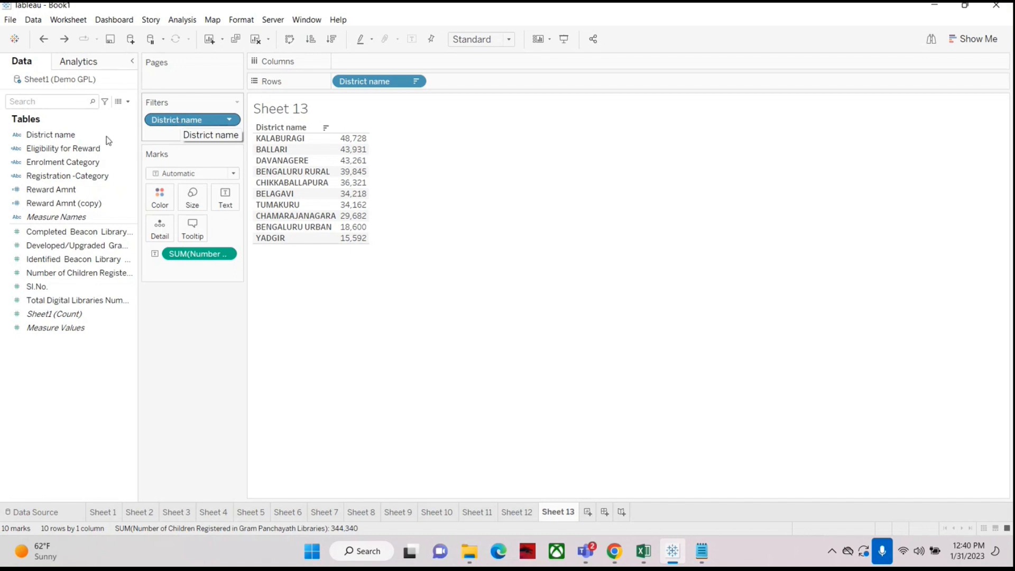
Step: Open the District name filter settings to review its general summary and close it
{"action": "left_click", "coordinate": [181, 115]}
{"action": "right_click", "coordinate": [182, 115]}
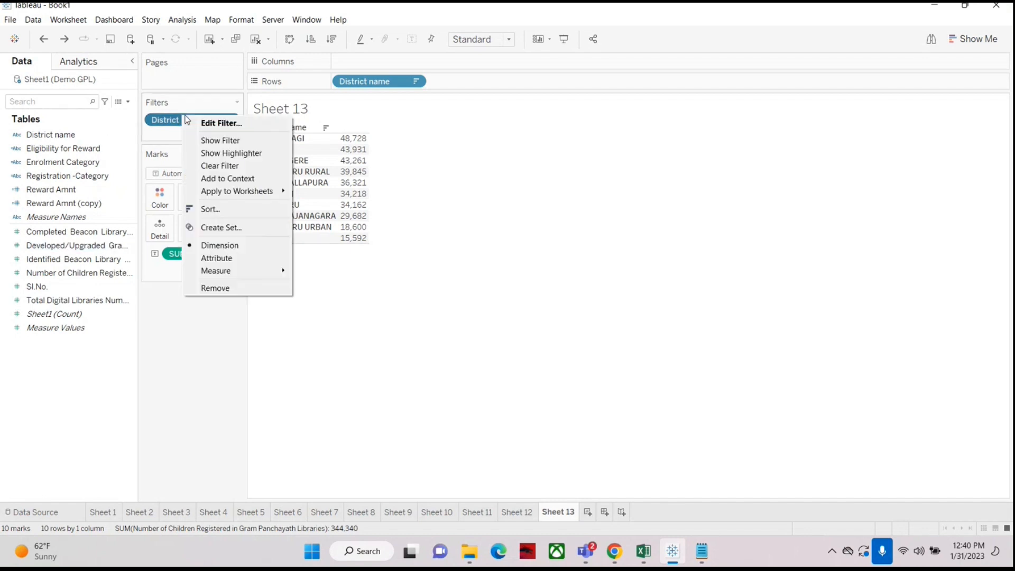
{"action": "left_click", "coordinate": [197, 123]}
{"action": "left_click_drag", "start_coordinate": [439, 100], "coordinate": [632, 77]}
{"action": "left_click", "coordinate": [490, 97]}
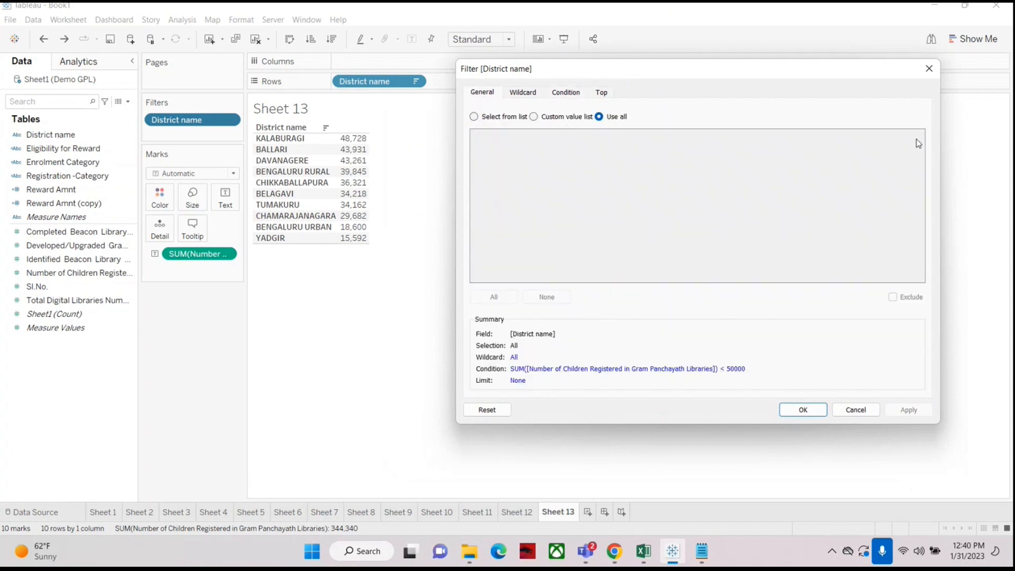
{"action": "left_click", "coordinate": [930, 68]}
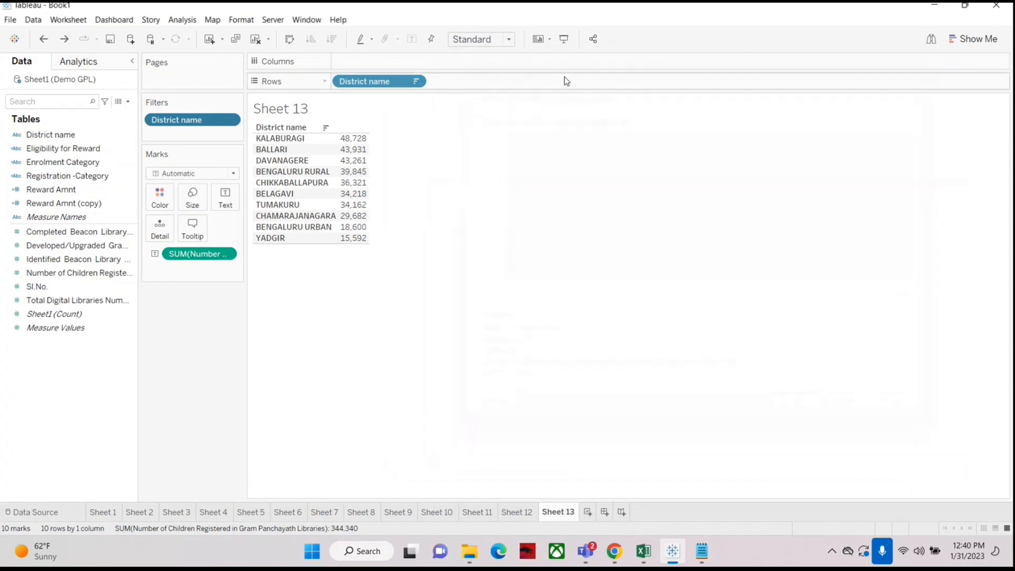
Step: Switch the District name filter's general selection to select from list with all districts checked and confirm
{"action": "right_click", "coordinate": [188, 123]}
{"action": "left_click", "coordinate": [212, 134]}
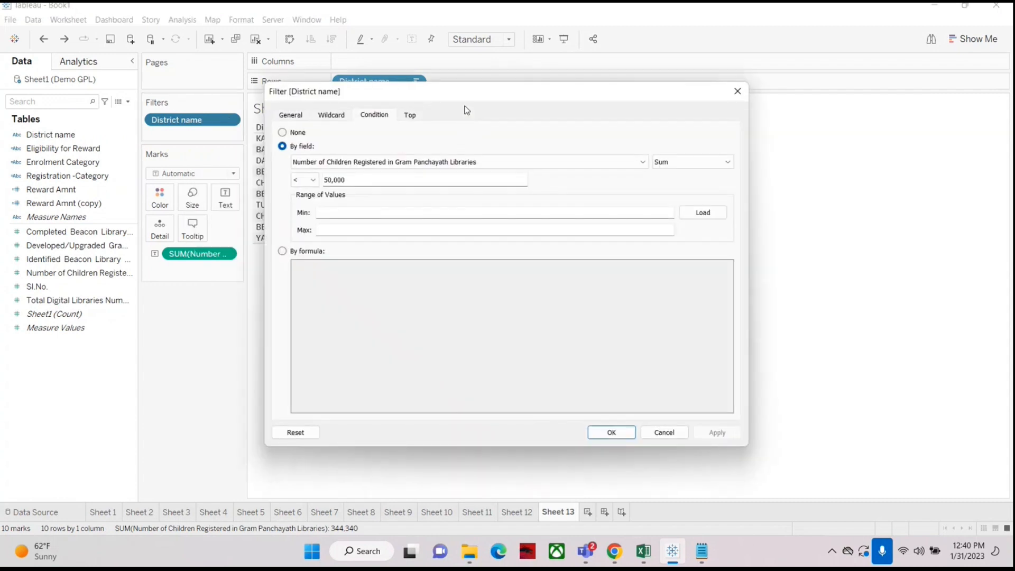
{"action": "left_click_drag", "start_coordinate": [473, 100], "coordinate": [555, 83]}
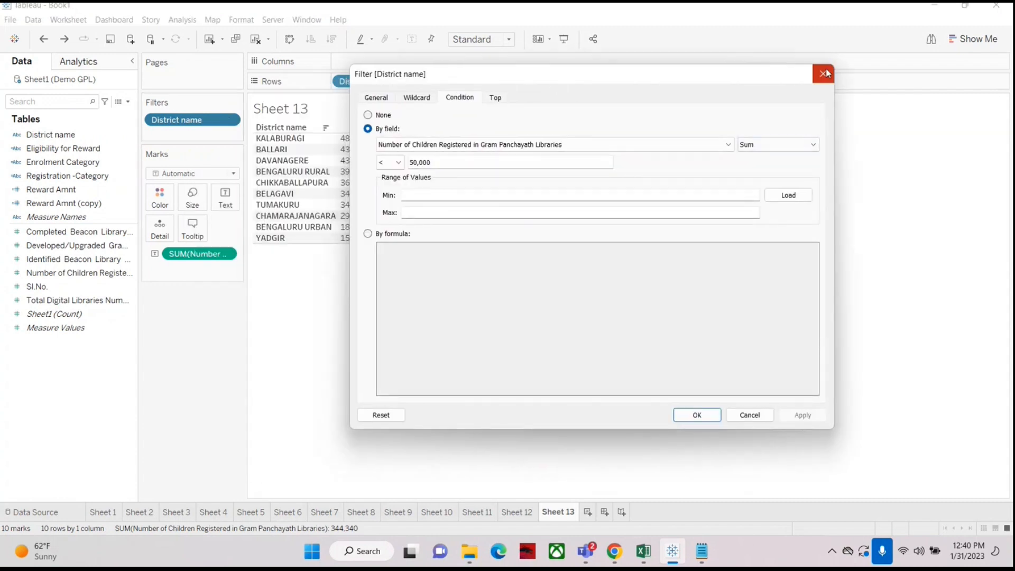
{"action": "left_click_drag", "start_coordinate": [759, 82], "coordinate": [623, 73]}
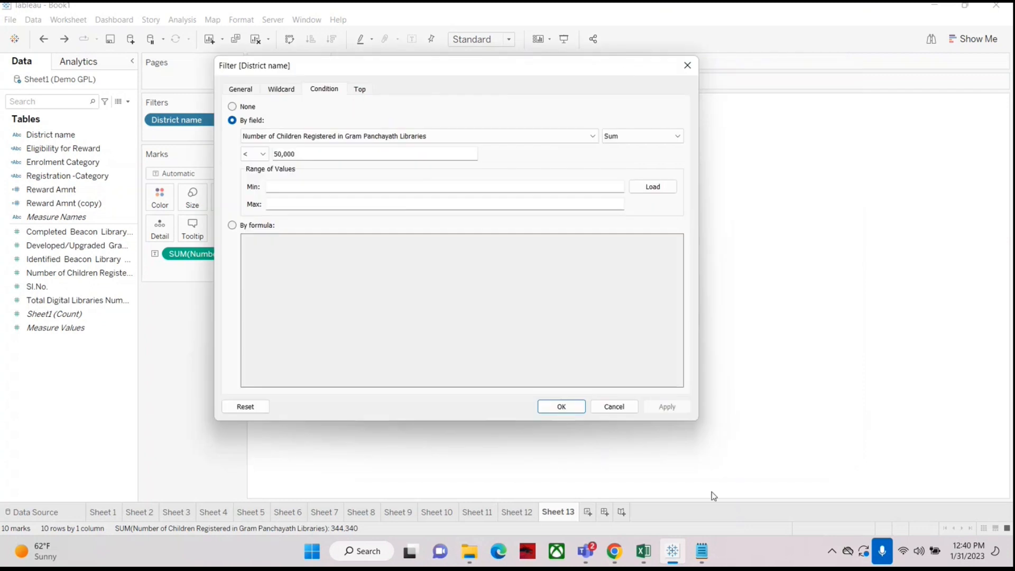
{"action": "left_click_drag", "start_coordinate": [407, 66], "coordinate": [471, 78]}
{"action": "left_click", "coordinate": [303, 103]}
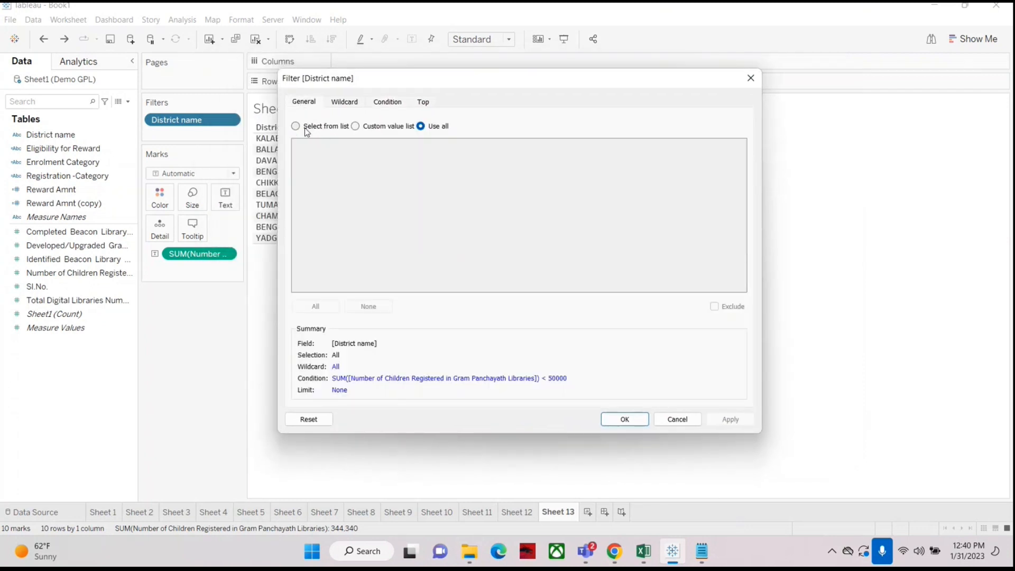
{"action": "left_click", "coordinate": [306, 129]}
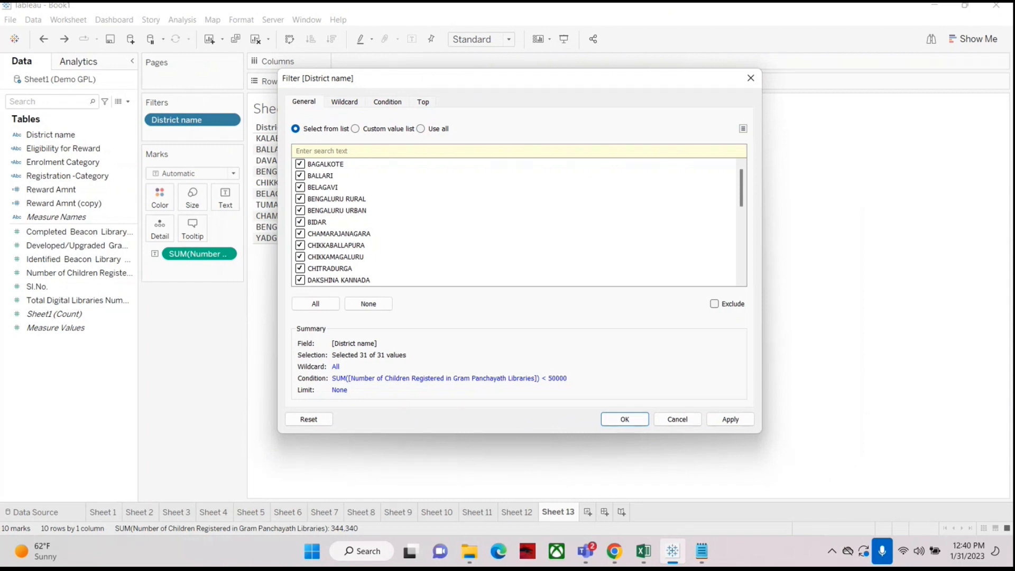
{"action": "left_click_drag", "start_coordinate": [426, 77], "coordinate": [516, 81]}
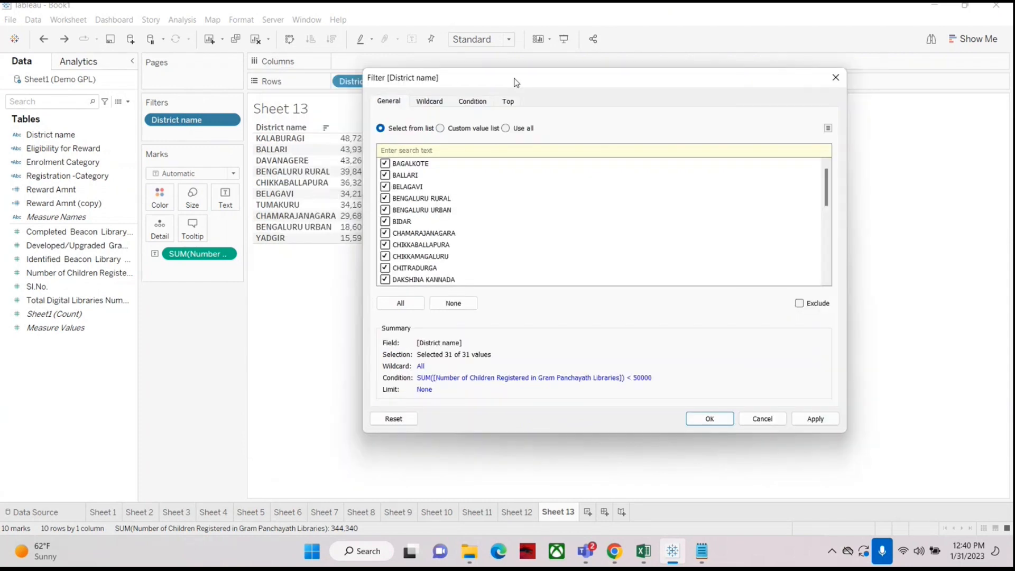
{"action": "left_click", "coordinate": [710, 418]}
Step: Remove the District name filter and re-add it, selecting only BALLARI, BIDAR and CHIKKABALLAPURA
{"action": "left_click_drag", "start_coordinate": [223, 123], "coordinate": [93, 369]}
{"action": "left_click_drag", "start_coordinate": [34, 130], "coordinate": [204, 123]}
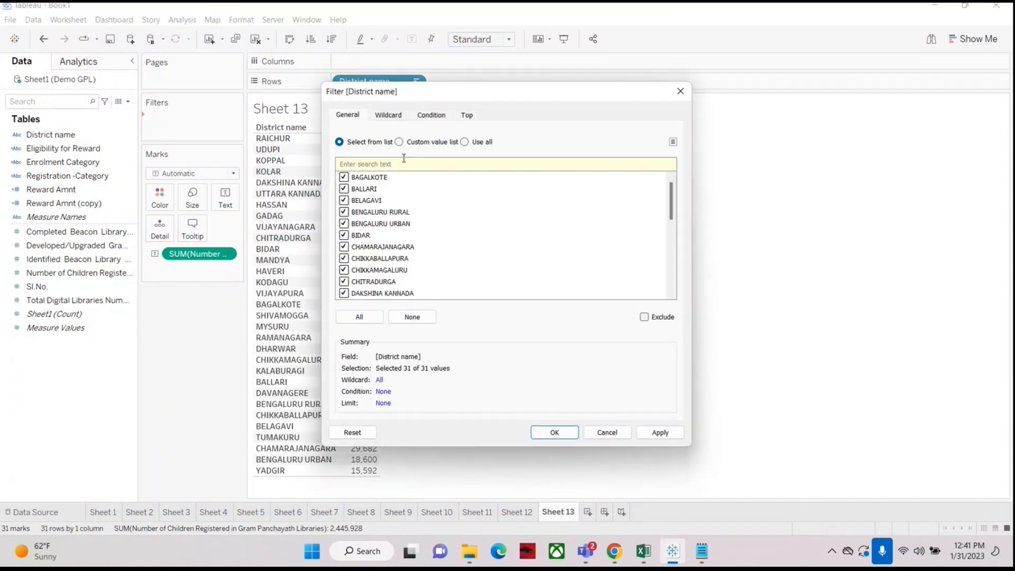
{"action": "left_click_drag", "start_coordinate": [486, 95], "coordinate": [623, 100]}
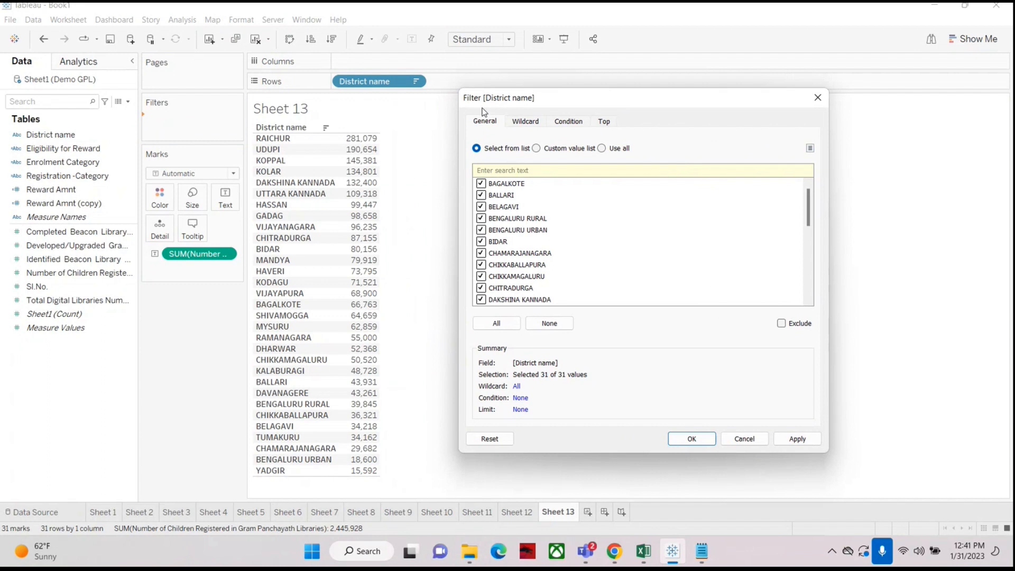
{"action": "left_click", "coordinate": [547, 323]}
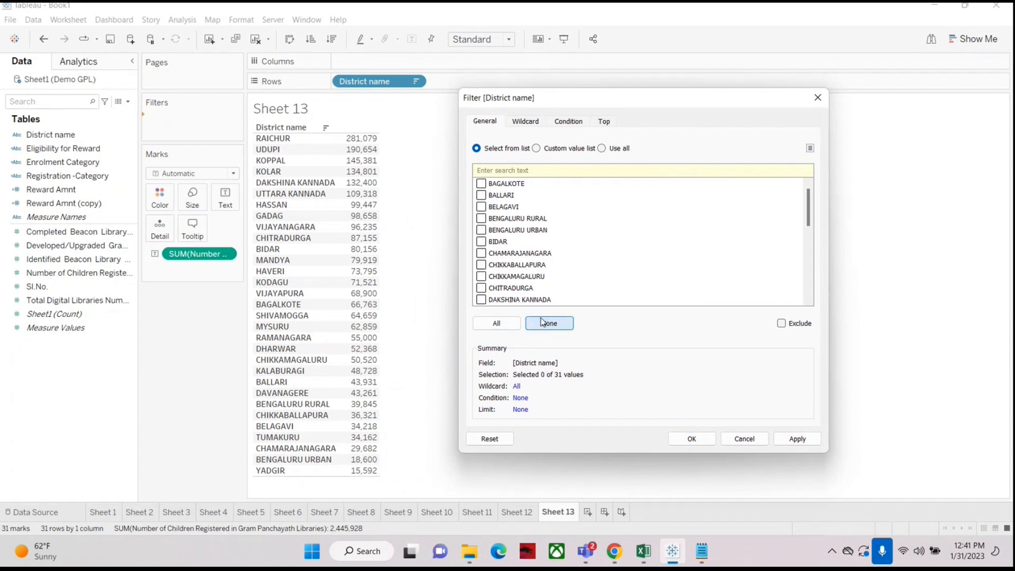
{"action": "left_click", "coordinate": [481, 196]}
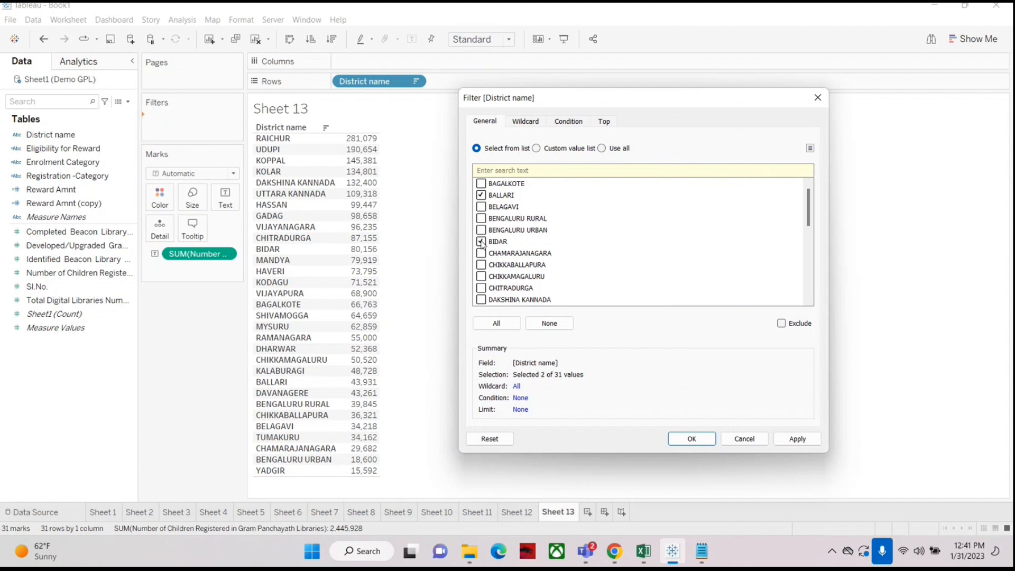
{"action": "left_click", "coordinate": [481, 265]}
{"action": "left_click", "coordinate": [798, 439]}
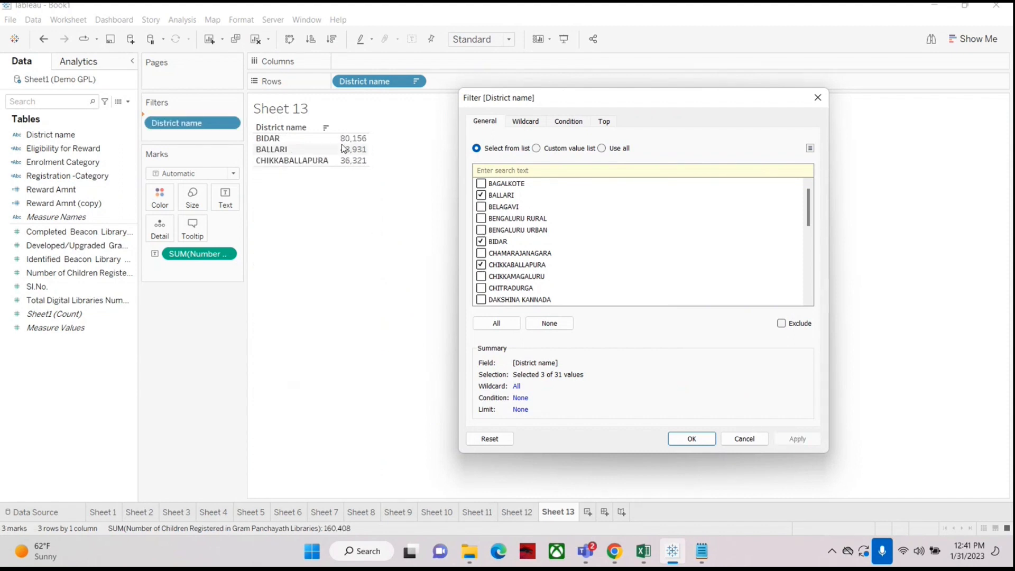
{"action": "left_click", "coordinate": [679, 439]}
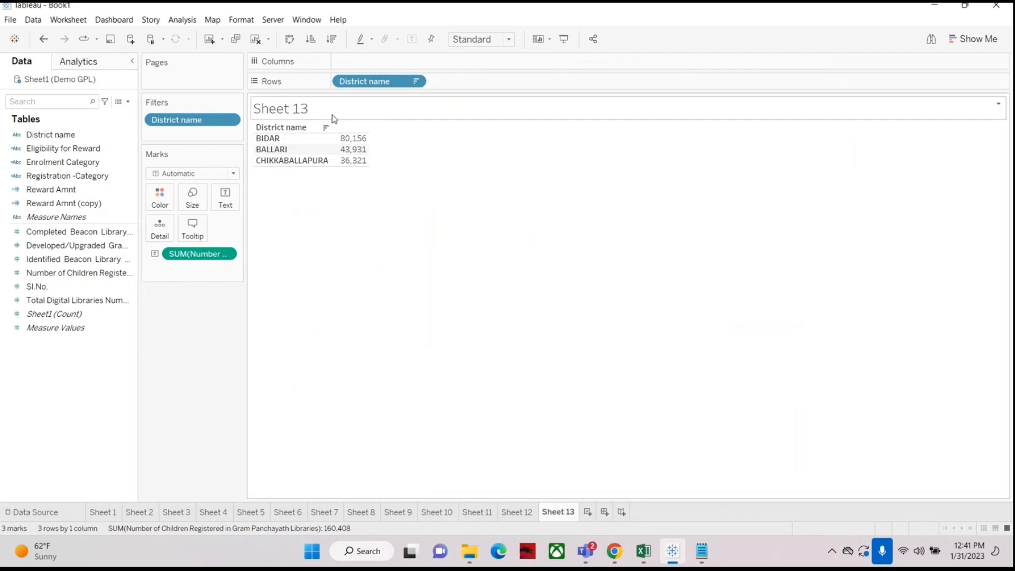
Step: Reopen the District name filter, select all districts, and enable a by-field condition on the children registered sum
{"action": "right_click", "coordinate": [185, 118]}
{"action": "left_click", "coordinate": [193, 126]}
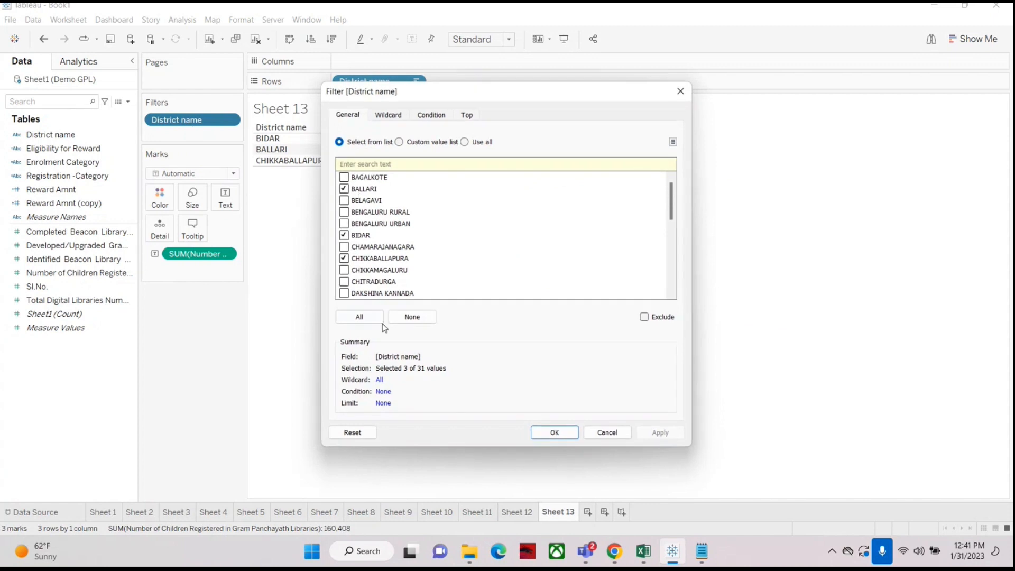
{"action": "left_click", "coordinate": [365, 319]}
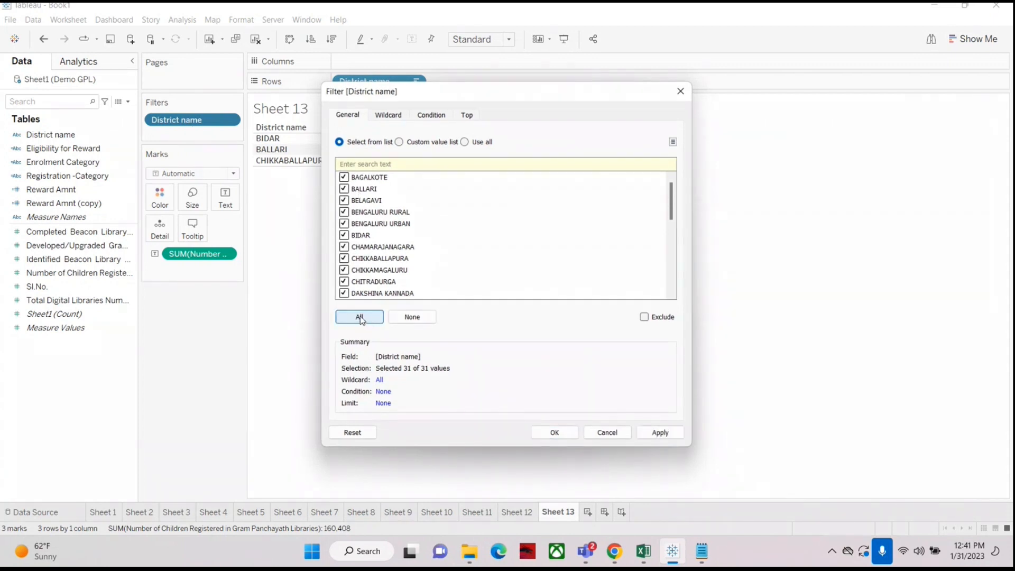
{"action": "left_click", "coordinate": [431, 115]}
{"action": "left_click", "coordinate": [340, 146]}
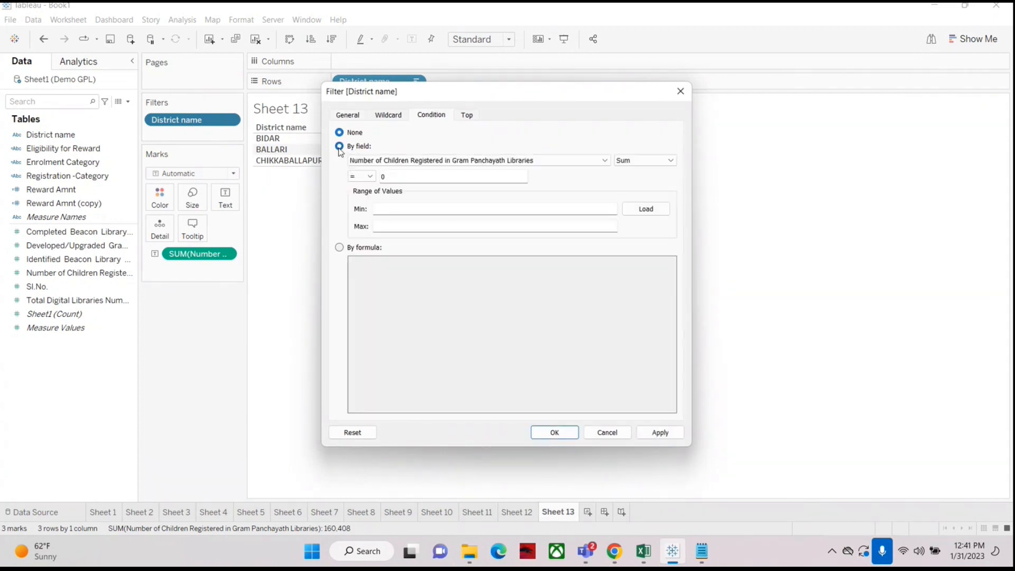
{"action": "left_click", "coordinate": [362, 176]}
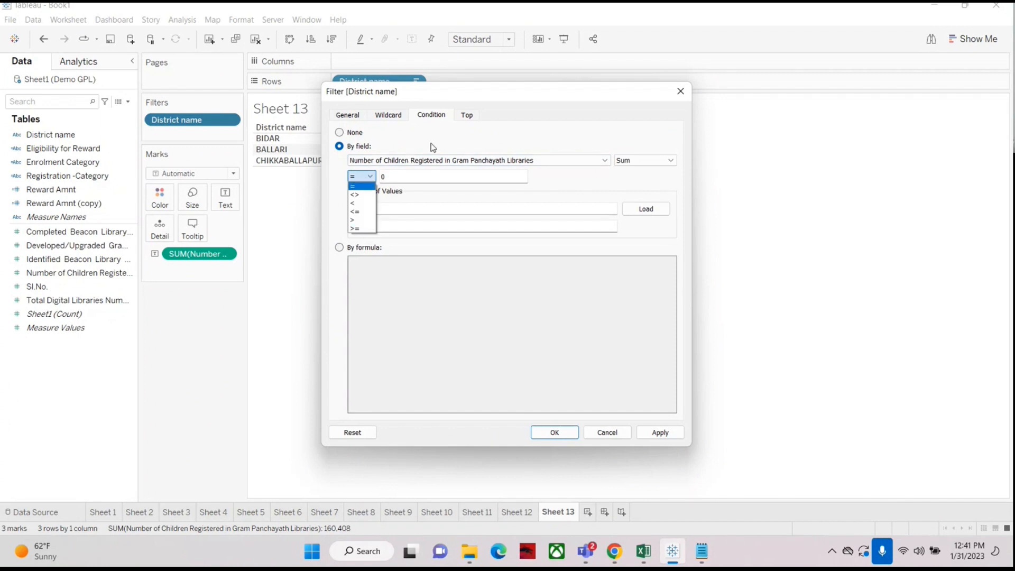
{"action": "left_click", "coordinate": [467, 115]}
{"action": "left_click", "coordinate": [467, 115]}
{"action": "left_click", "coordinate": [339, 147]}
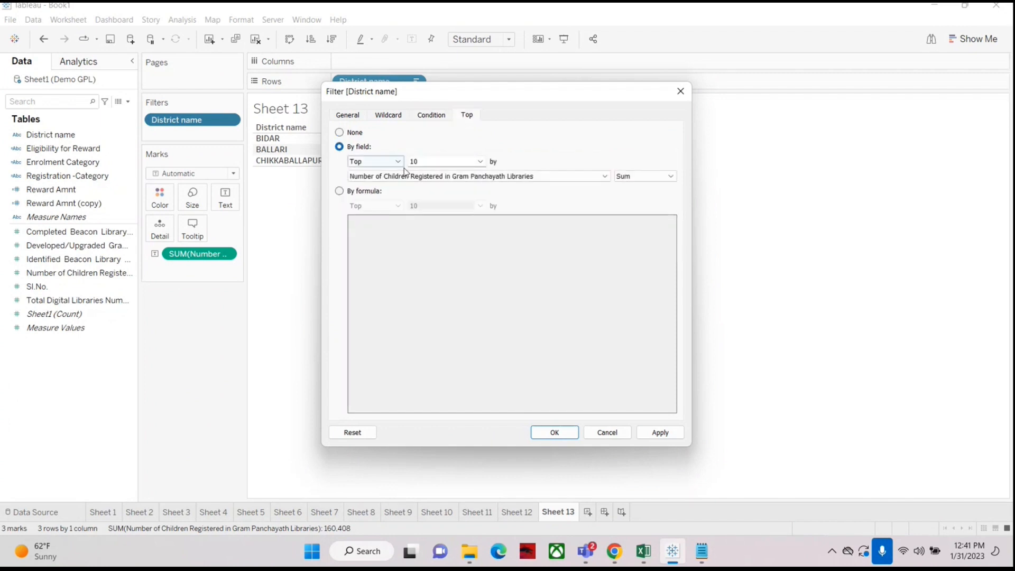
{"action": "left_click", "coordinate": [381, 161]}
{"action": "left_click", "coordinate": [414, 162]}
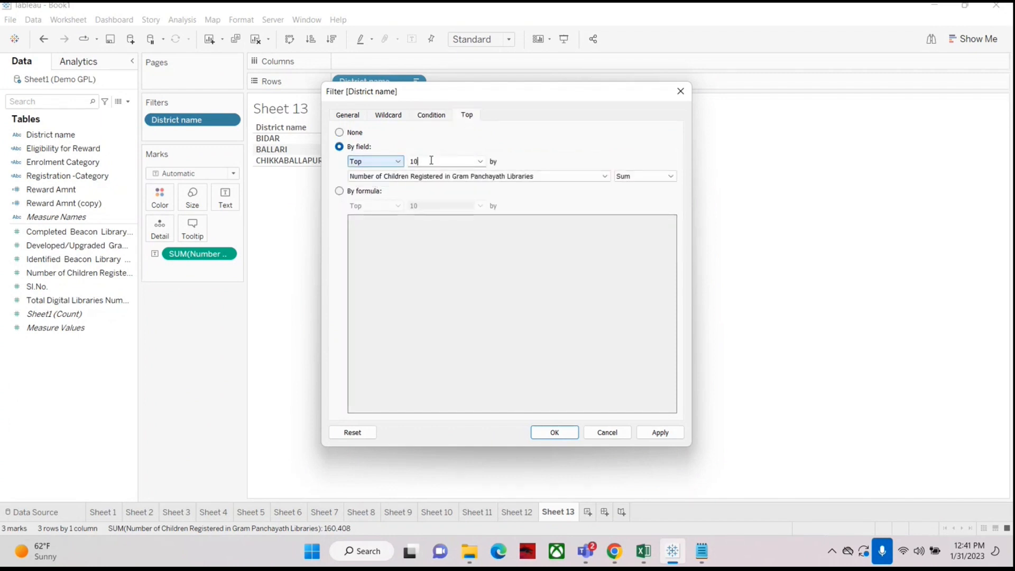
{"action": "left_click", "coordinate": [415, 161]}
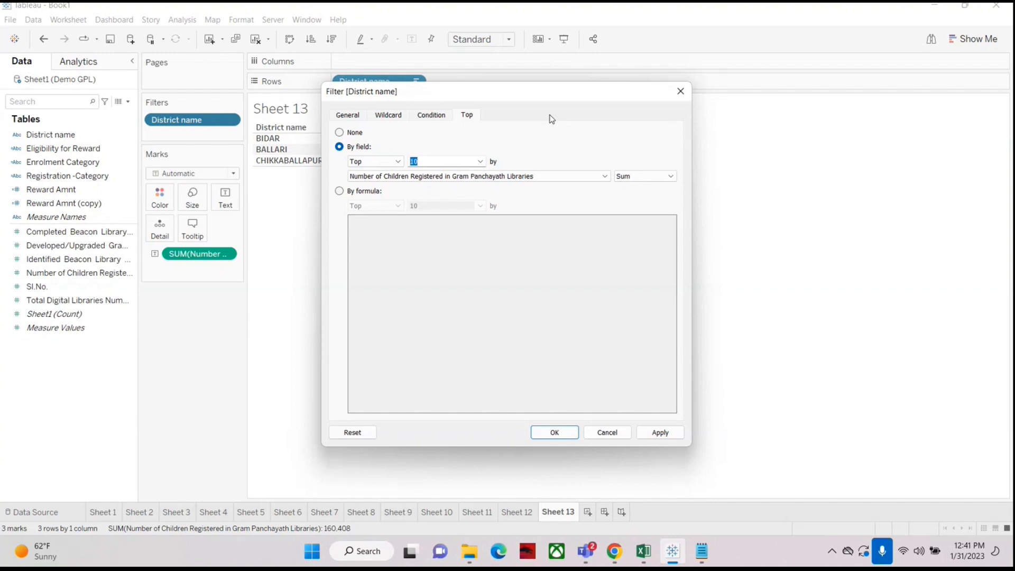
{"action": "type", "text": "1"}
{"action": "left_click", "coordinate": [386, 117]}
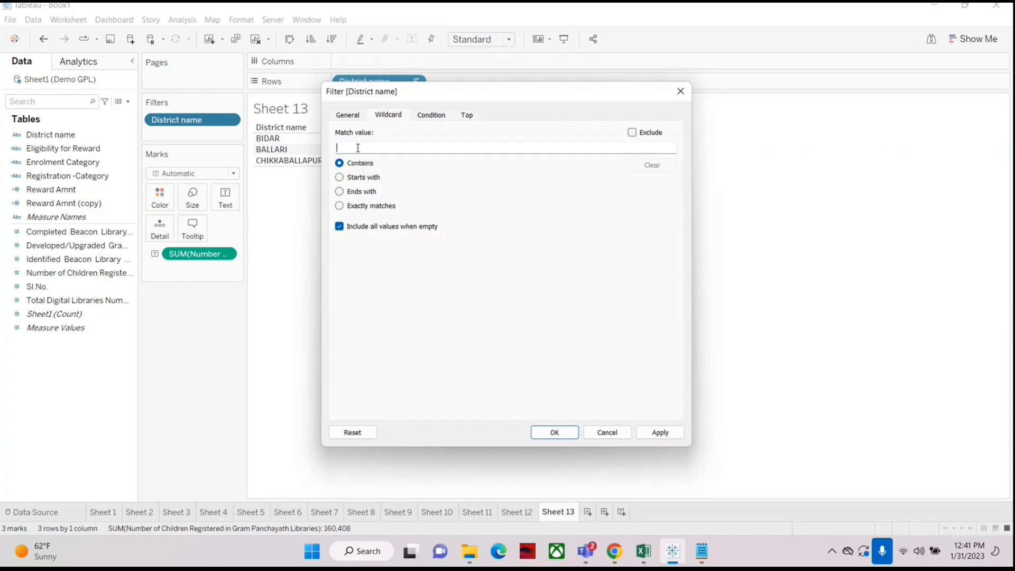
{"action": "left_click", "coordinate": [400, 142]}
{"action": "left_click", "coordinate": [601, 434]}
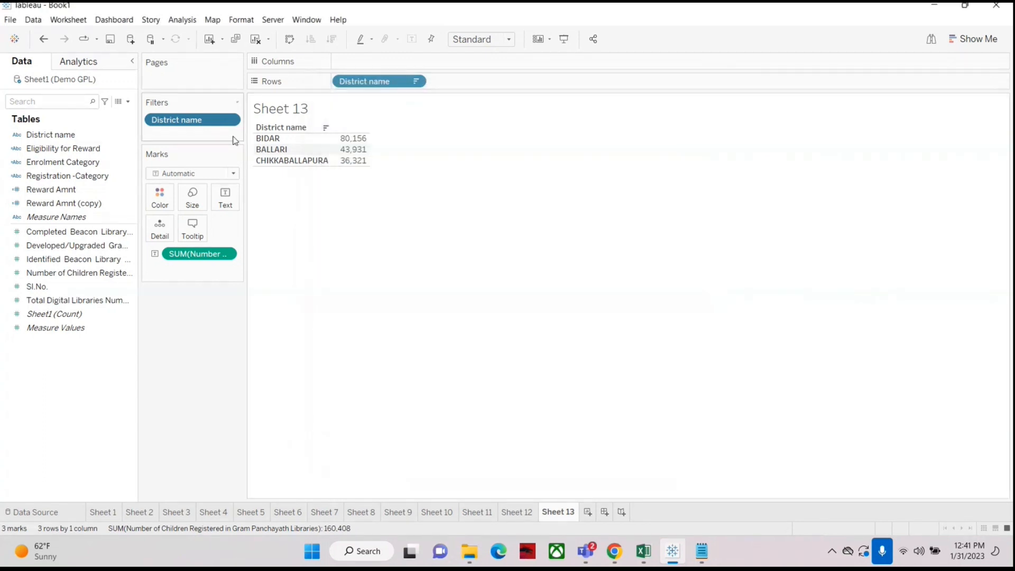
Step: Remove and re-add the District name filter, applying a wildcard match value containing "ys"
{"action": "left_click_drag", "start_coordinate": [192, 120], "coordinate": [64, 407]}
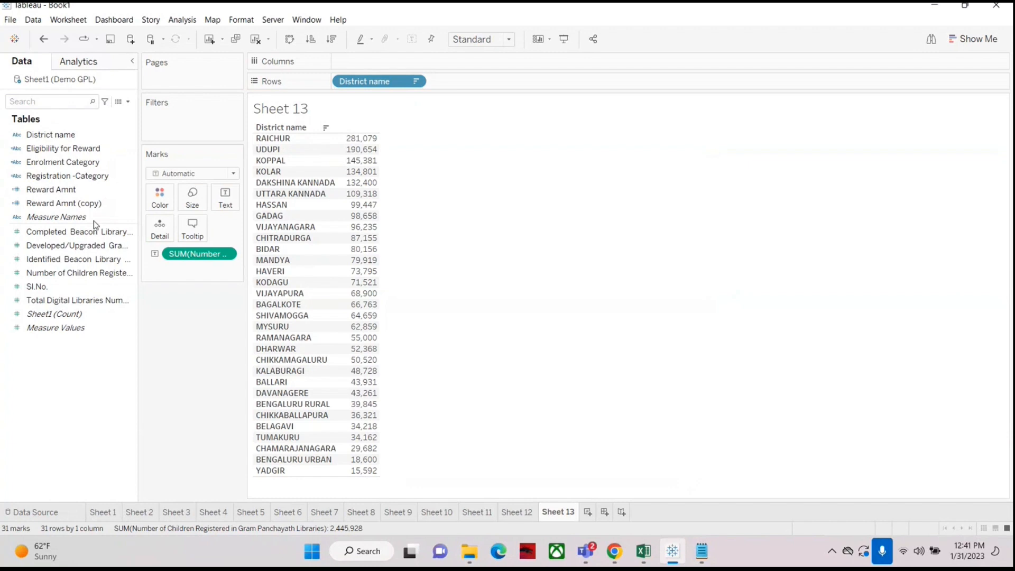
{"action": "left_click_drag", "start_coordinate": [51, 135], "coordinate": [169, 125]}
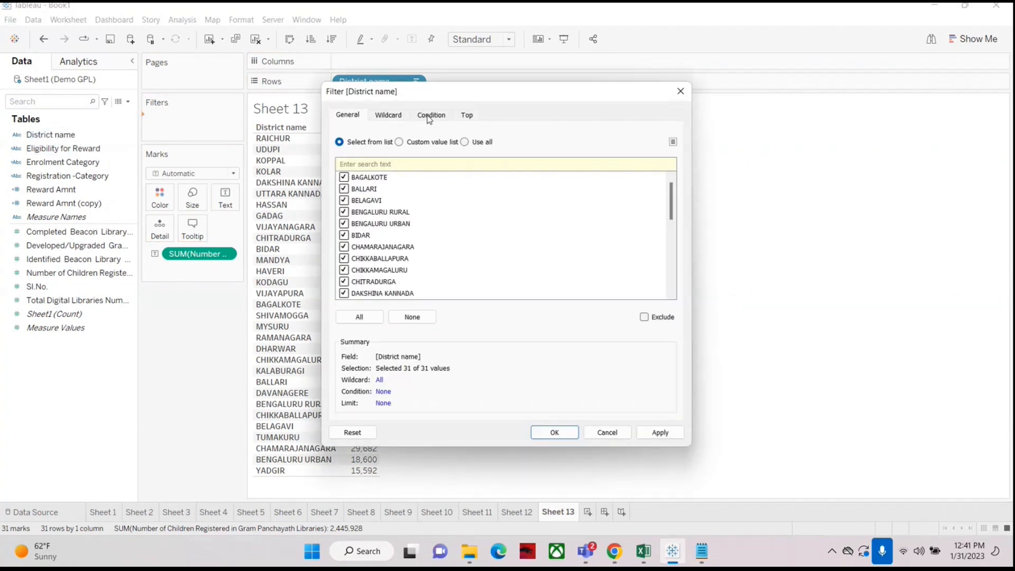
{"action": "left_click", "coordinate": [392, 118]}
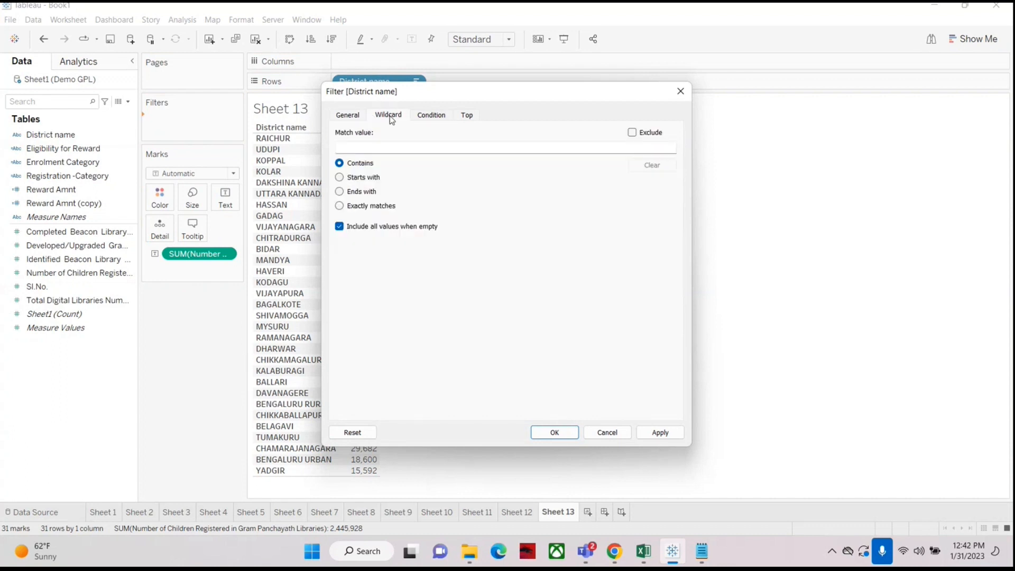
{"action": "left_click", "coordinate": [381, 147]}
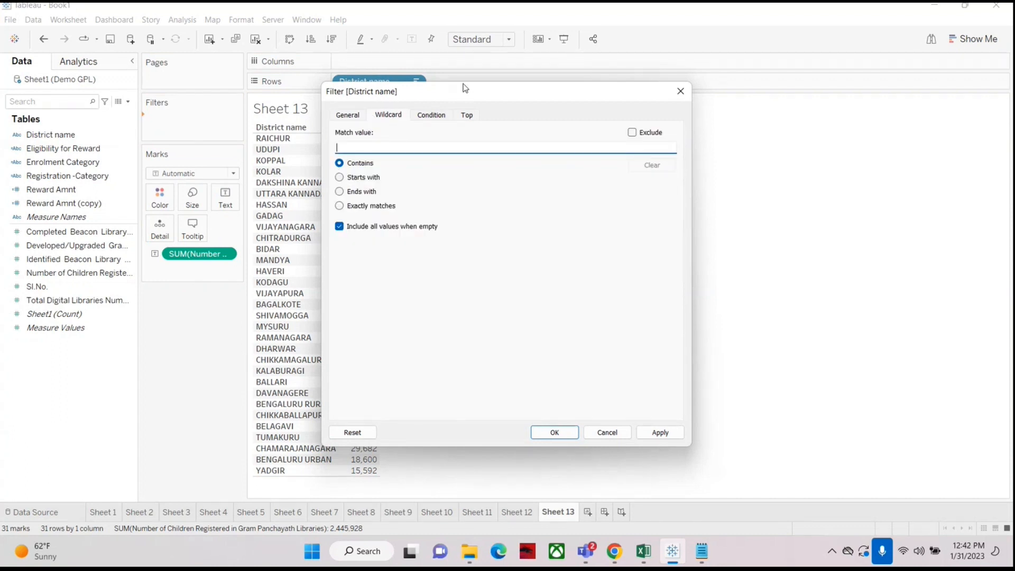
{"action": "left_click_drag", "start_coordinate": [464, 91], "coordinate": [642, 96]}
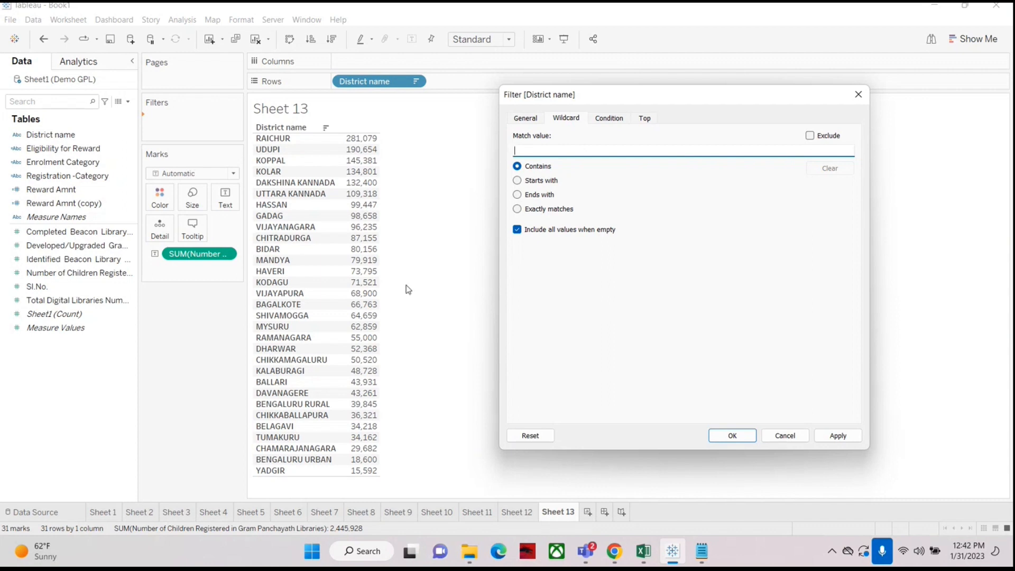
{"action": "type", "text": "y"}
{"action": "left_click_drag", "start_coordinate": [635, 90], "coordinate": [576, 87]}
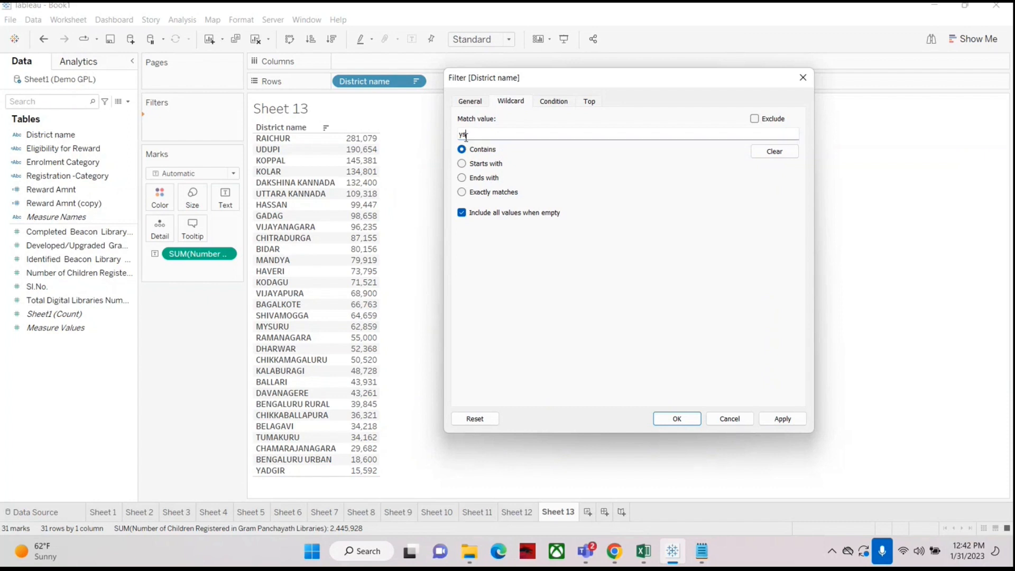
{"action": "left_click", "coordinate": [783, 418]}
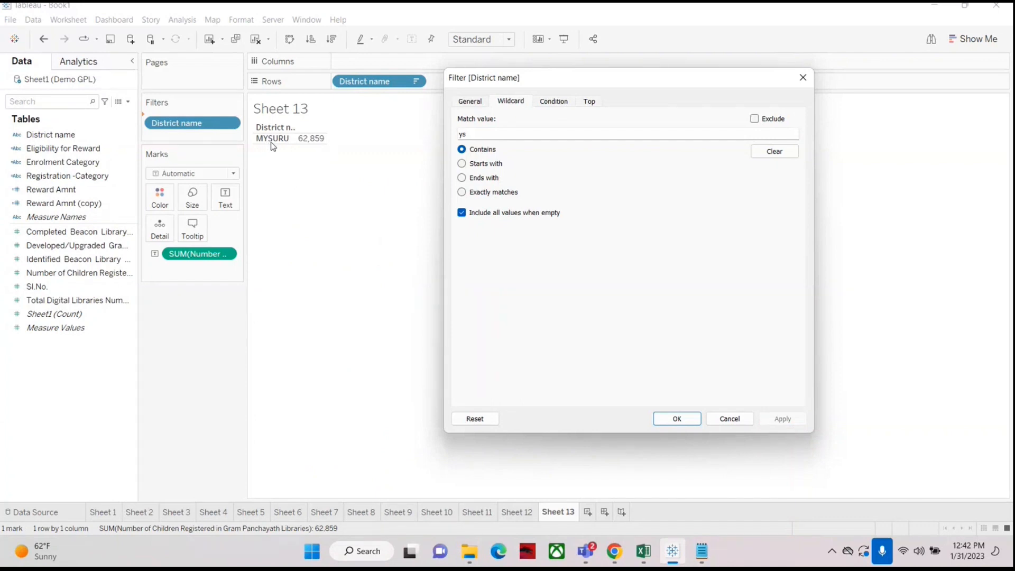
Step: Shorten the wildcard match value to "y" and apply it
{"action": "left_click", "coordinate": [477, 137]}
{"action": "key", "text": "BackSpace"}
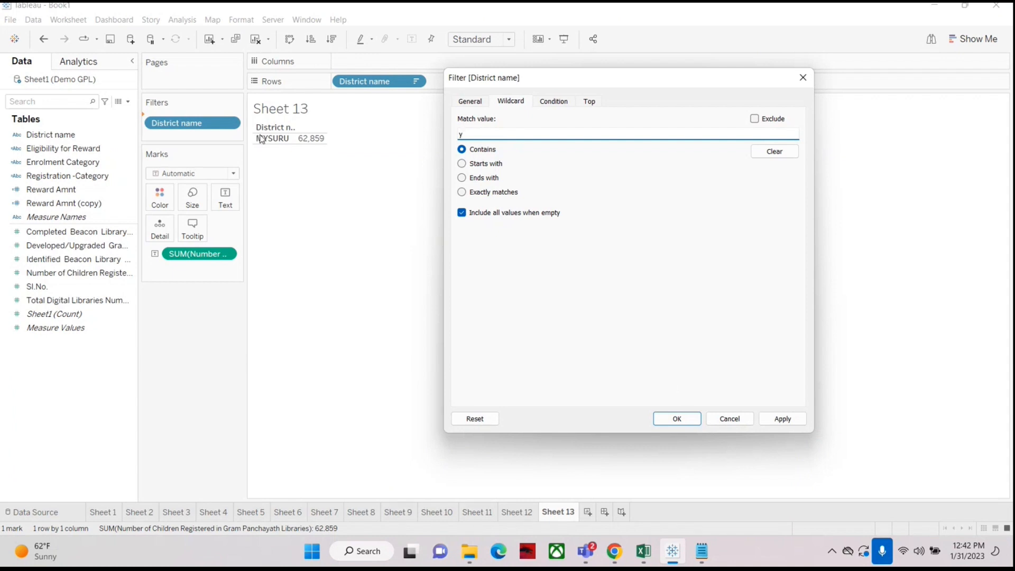
{"action": "left_click", "coordinate": [783, 419]}
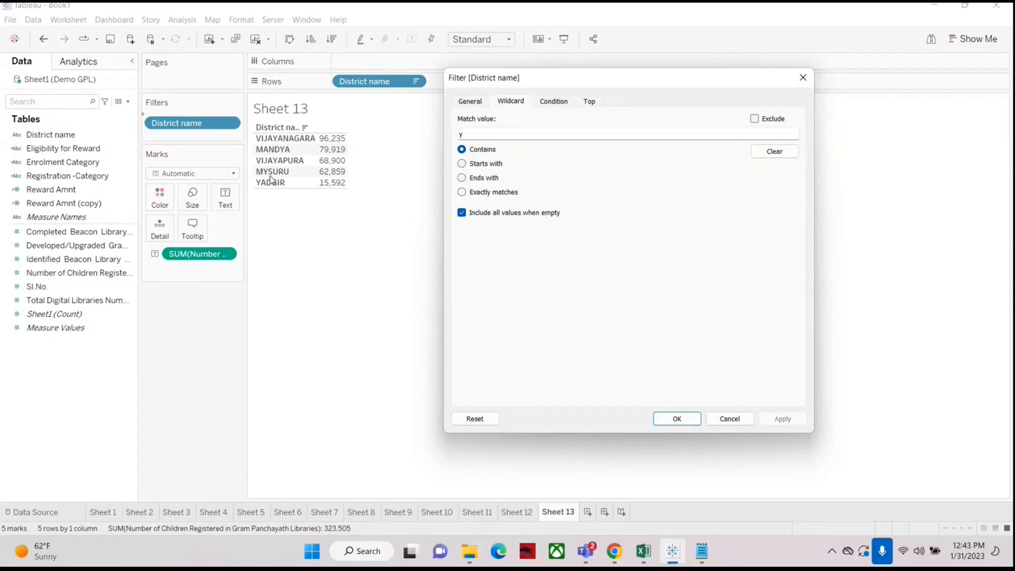
Step: Switch the wildcard to starts with "a", confirm the filter, and undo that change
{"action": "double_click", "coordinate": [461, 134]}
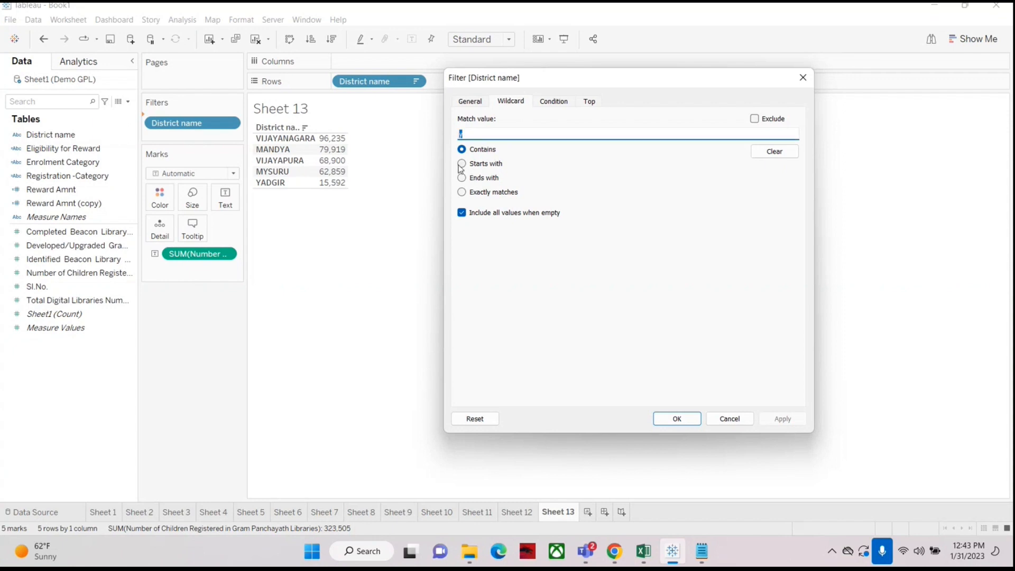
{"action": "left_click", "coordinate": [461, 164]}
{"action": "left_click", "coordinate": [466, 134]}
{"action": "type", "text": "a"}
{"action": "left_click", "coordinate": [462, 167]}
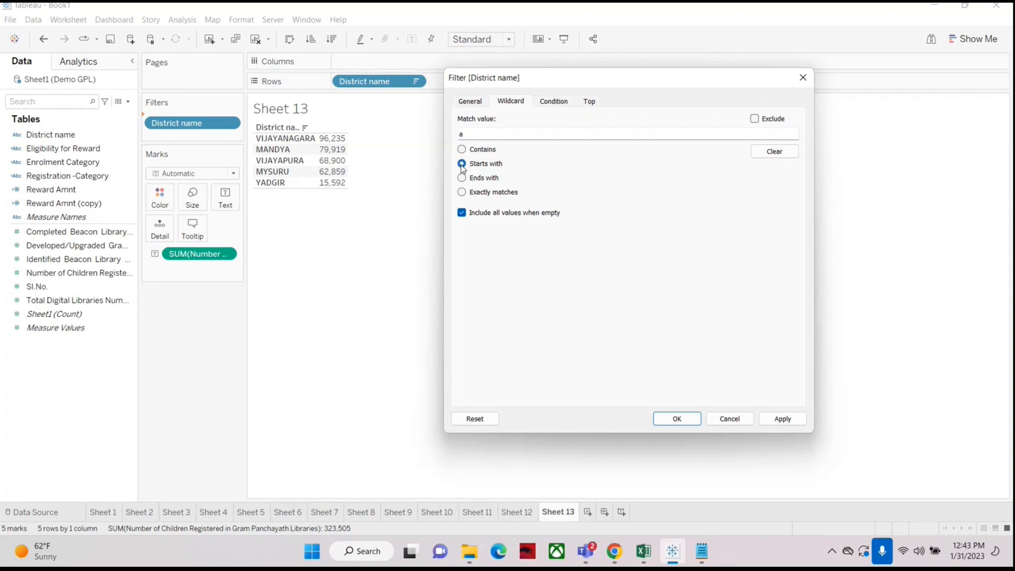
{"action": "left_click", "coordinate": [470, 135]}
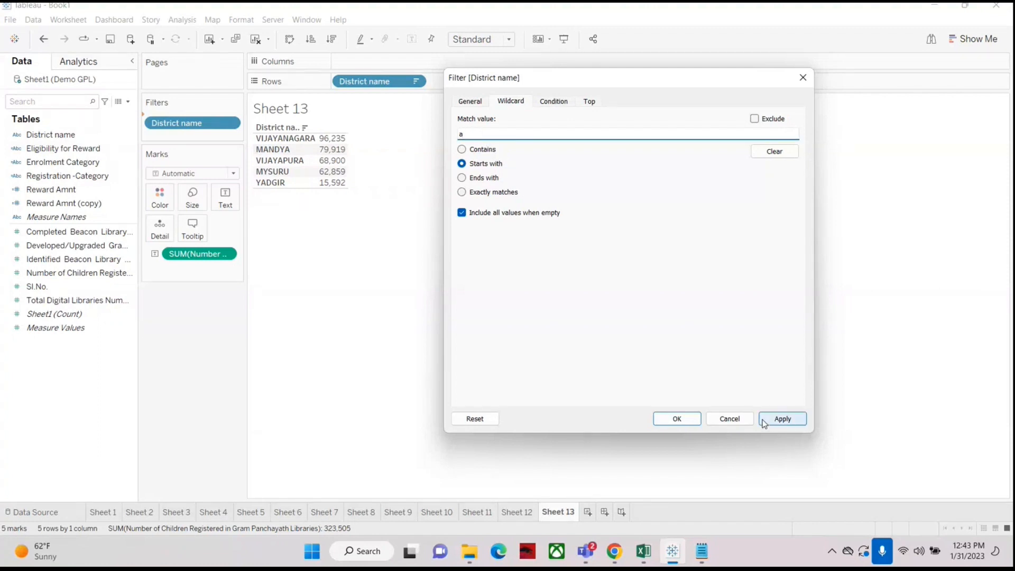
{"action": "left_click", "coordinate": [677, 419]}
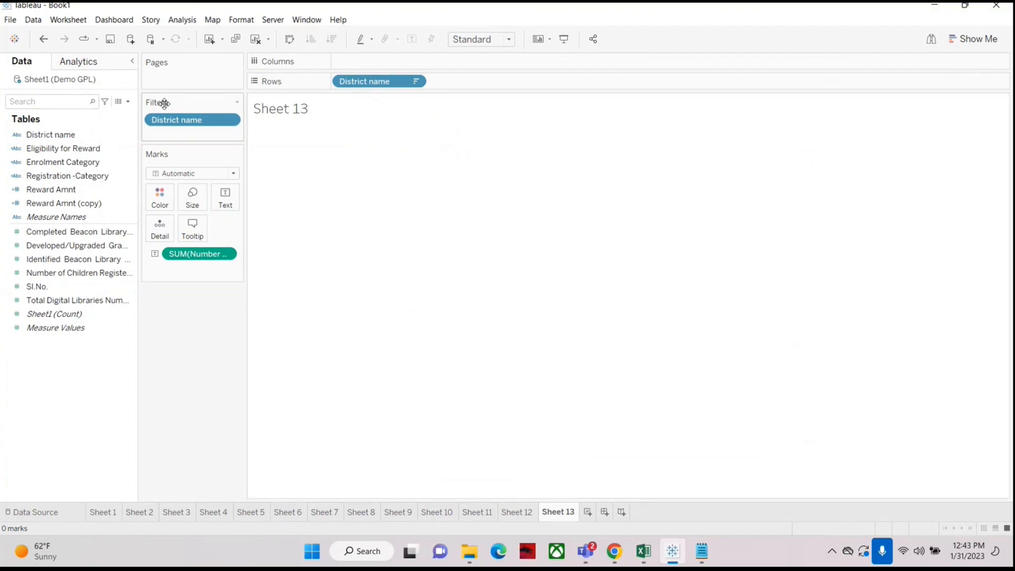
{"action": "left_click", "coordinate": [44, 39]}
Step: Edit the District name filter's wildcard to starts with "a", apply it and confirm
{"action": "right_click", "coordinate": [199, 122]}
{"action": "left_click", "coordinate": [210, 131]}
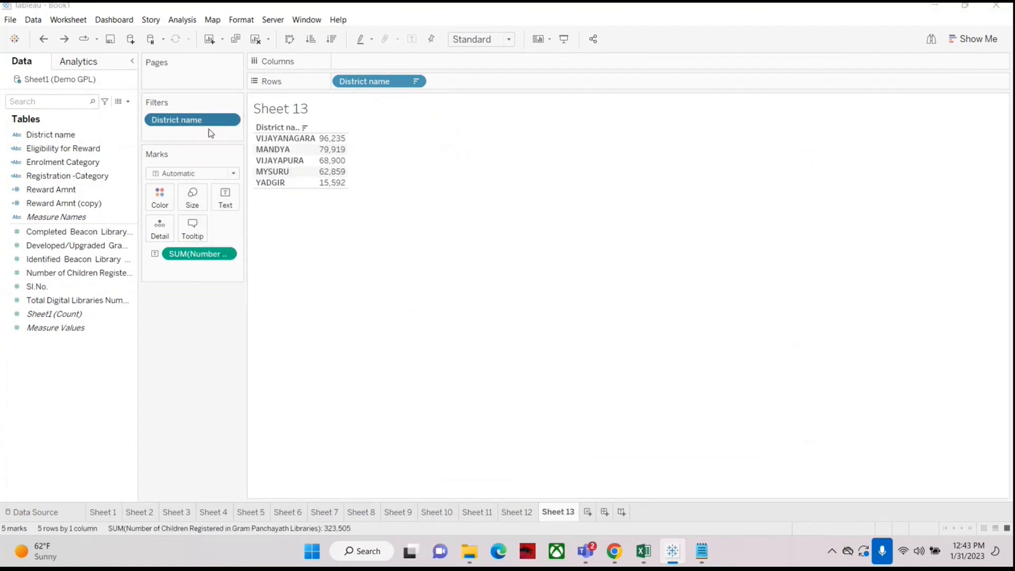
{"action": "left_click_drag", "start_coordinate": [428, 89], "coordinate": [589, 89]}
{"action": "left_click", "coordinate": [547, 113]}
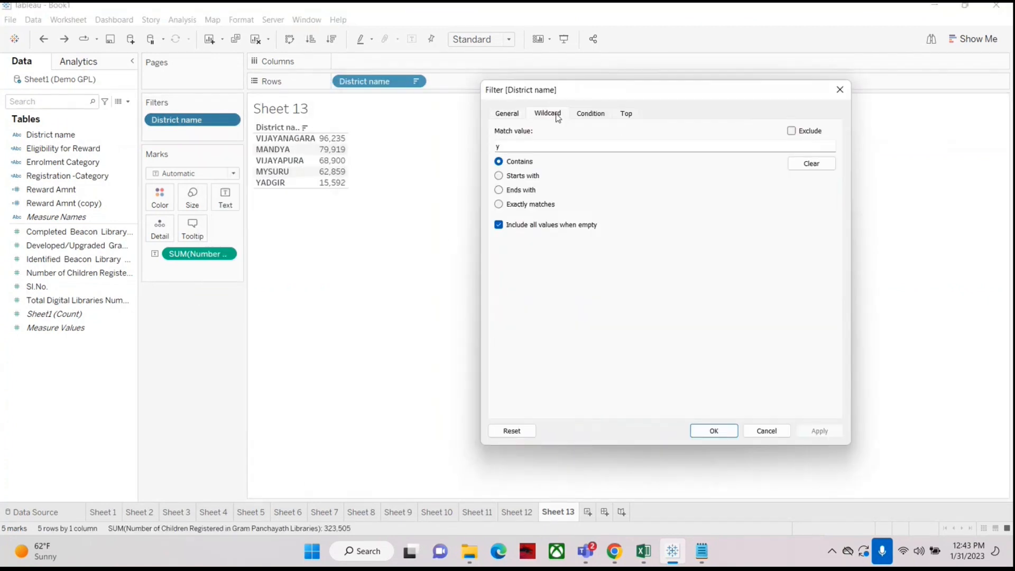
{"action": "left_click_drag", "start_coordinate": [515, 147], "coordinate": [468, 145]}
{"action": "type", "text": "a"}
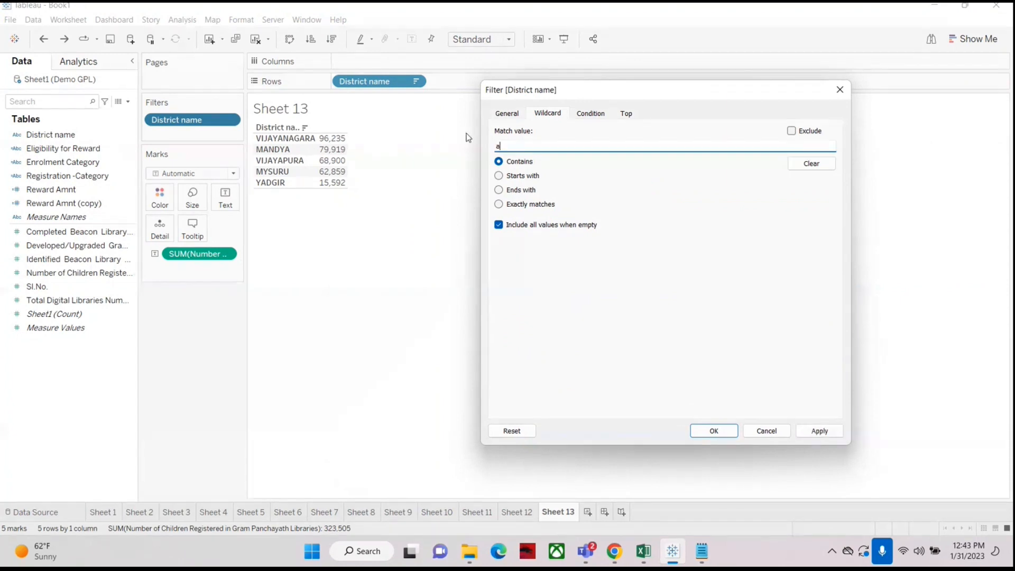
{"action": "left_click", "coordinate": [521, 180]}
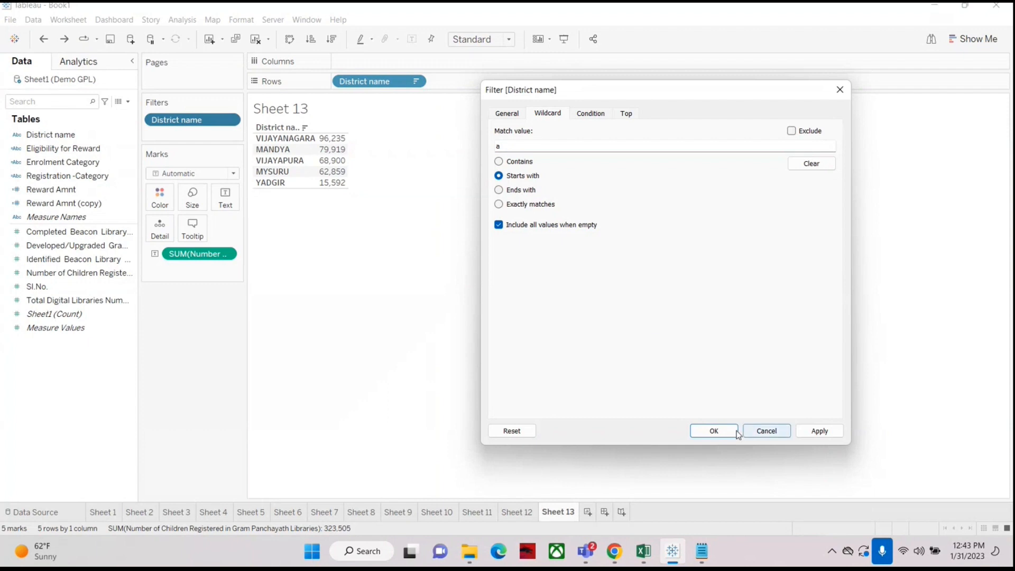
{"action": "left_click", "coordinate": [817, 432]}
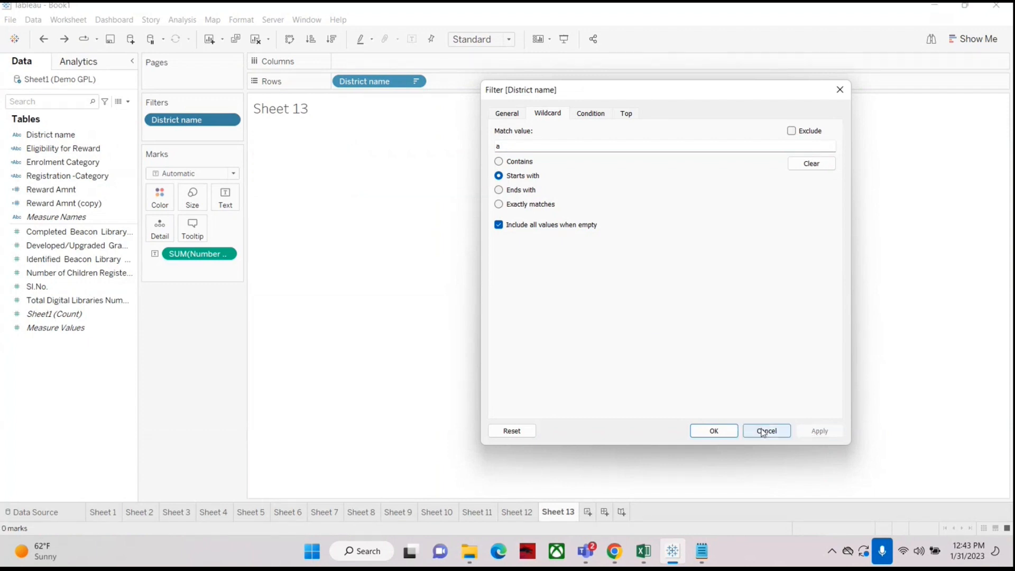
{"action": "left_click", "coordinate": [726, 432]}
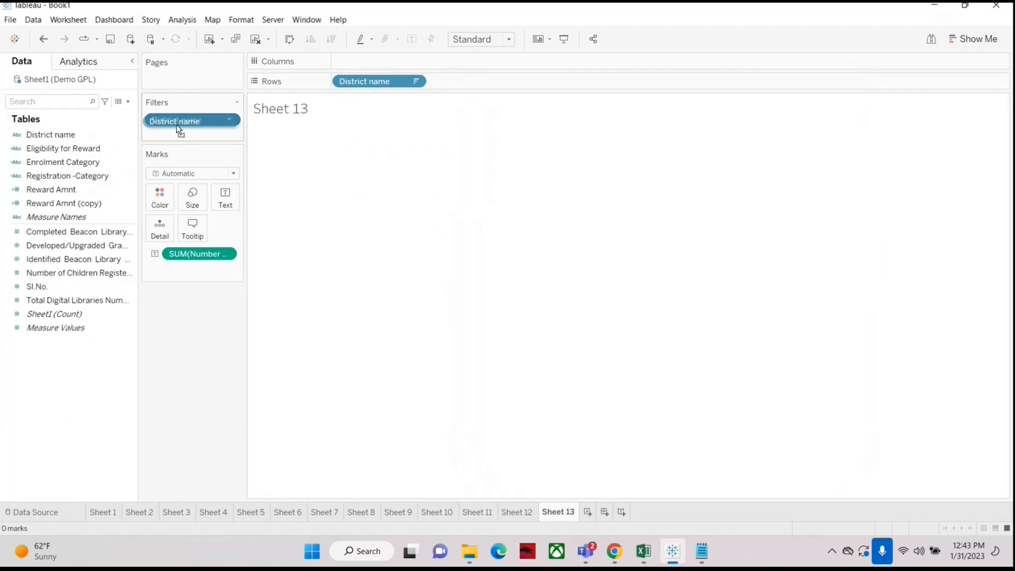
Step: Remove and re-add the District name filter with a wildcard matching names that start with "a"
{"action": "left_click_drag", "start_coordinate": [180, 125], "coordinate": [62, 415]}
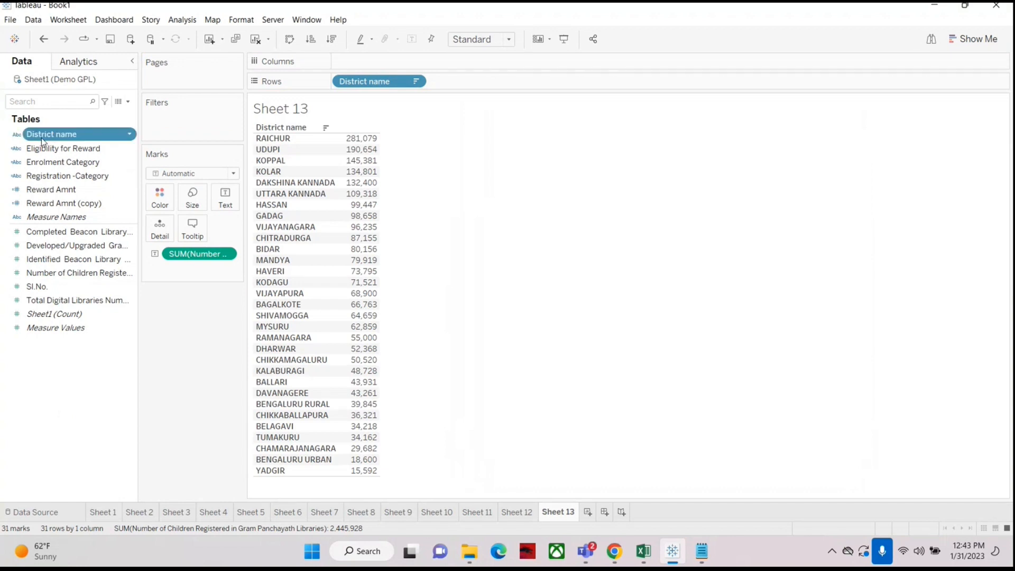
{"action": "left_click_drag", "start_coordinate": [13, 135], "coordinate": [179, 123]}
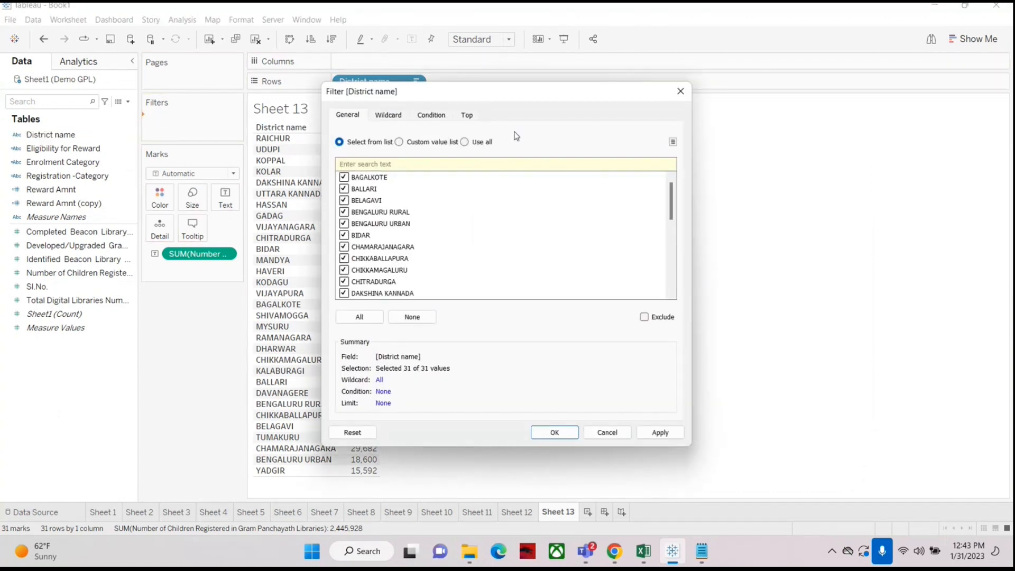
{"action": "left_click", "coordinate": [388, 117]}
{"action": "left_click", "coordinate": [339, 177]}
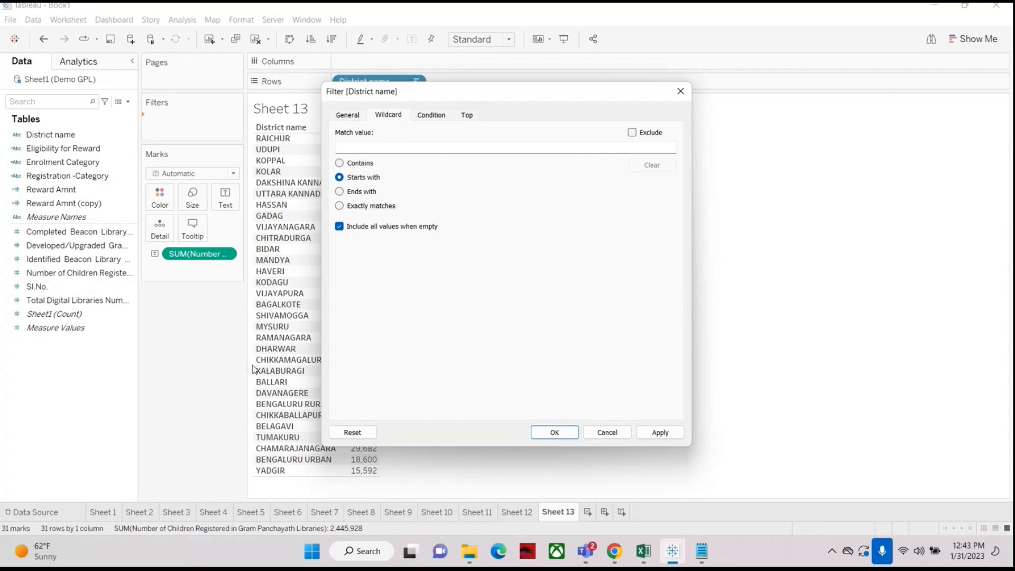
{"action": "left_click_drag", "start_coordinate": [431, 95], "coordinate": [547, 82]}
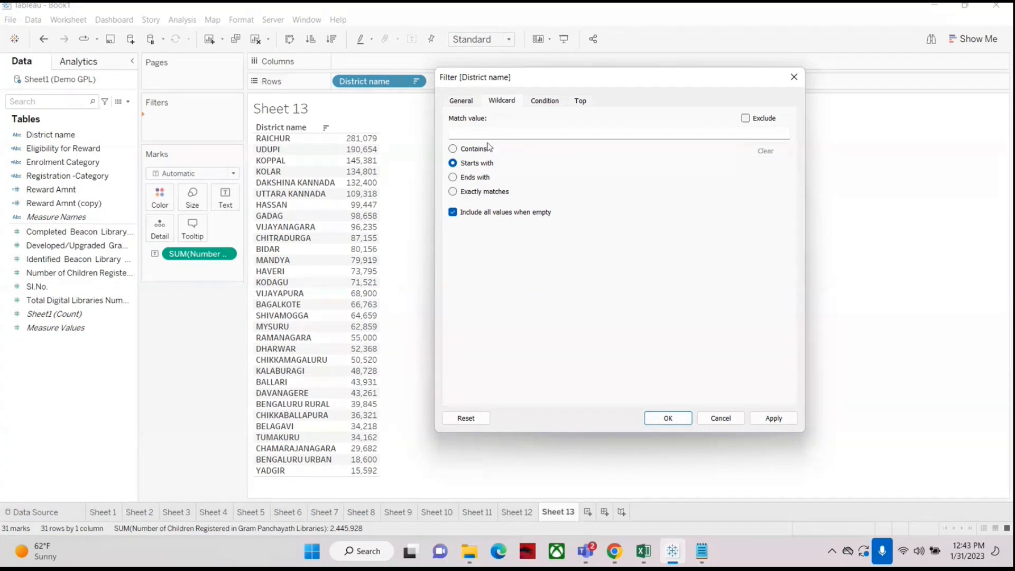
{"action": "left_click", "coordinate": [475, 131]}
{"action": "type", "text": "a"}
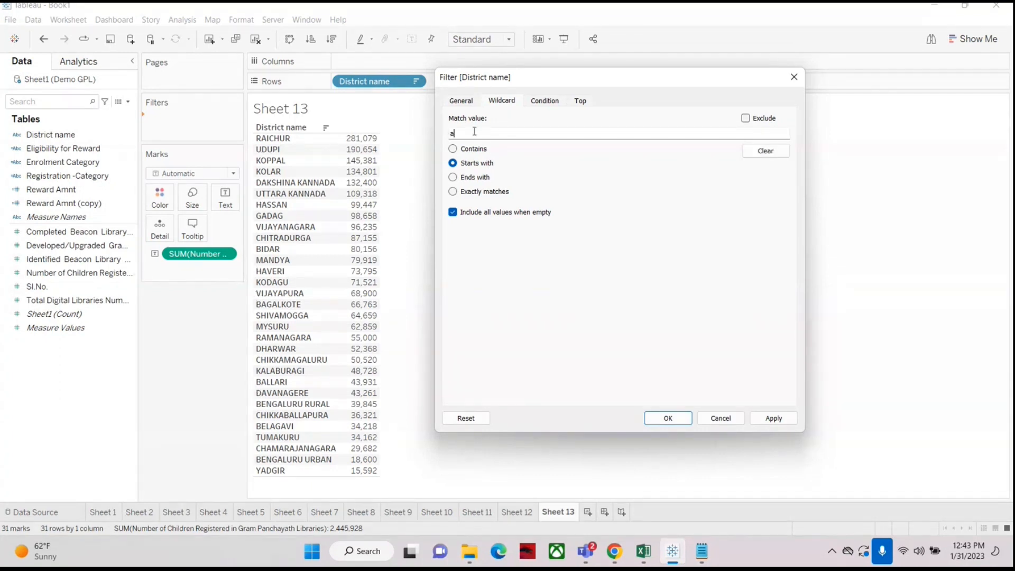
{"action": "left_click", "coordinate": [681, 418]}
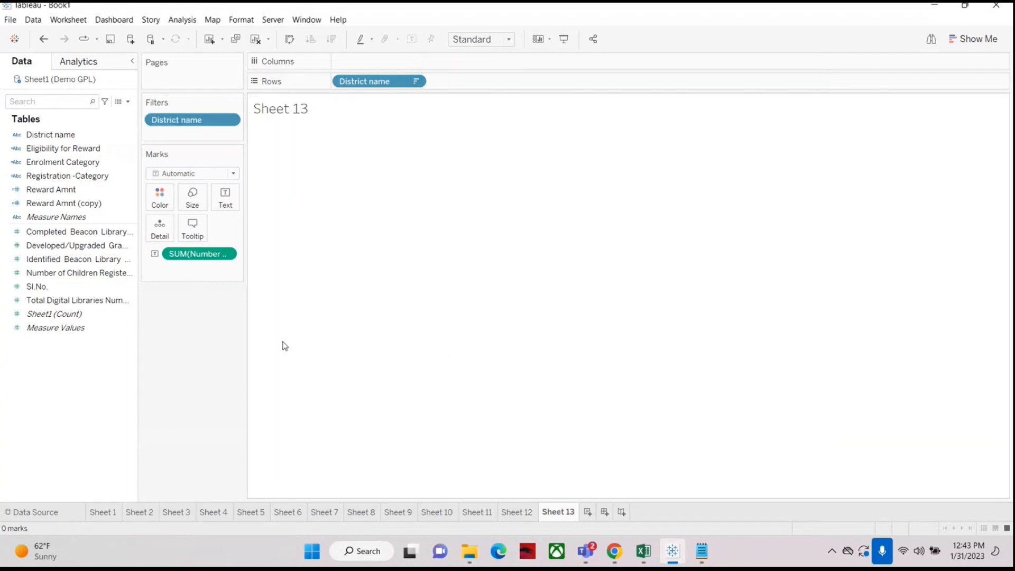
Step: Edit the District name filter's wildcard to match names starting with "b" and confirm
{"action": "right_click", "coordinate": [186, 119]}
{"action": "left_click", "coordinate": [236, 128]}
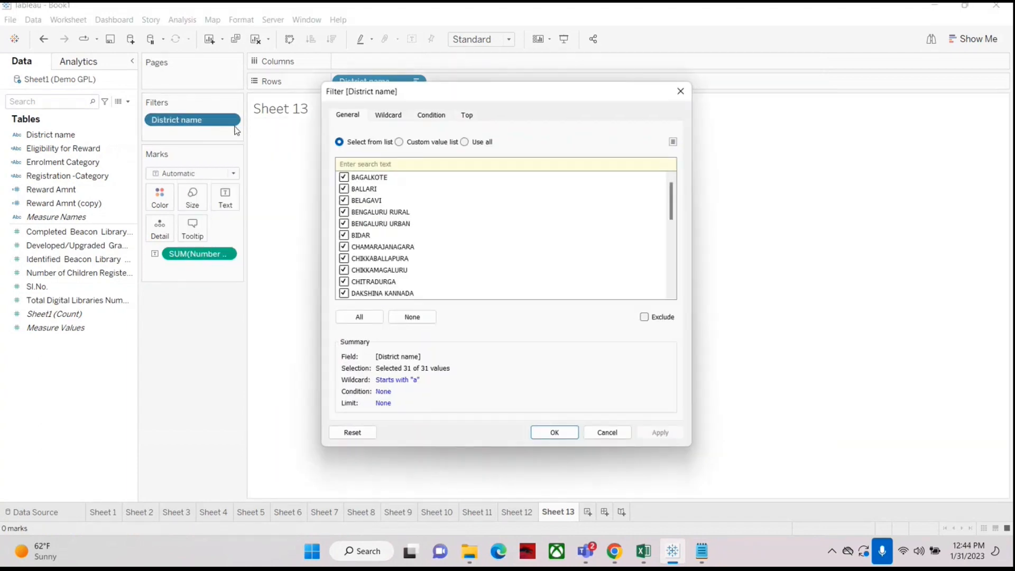
{"action": "left_click", "coordinate": [402, 116]}
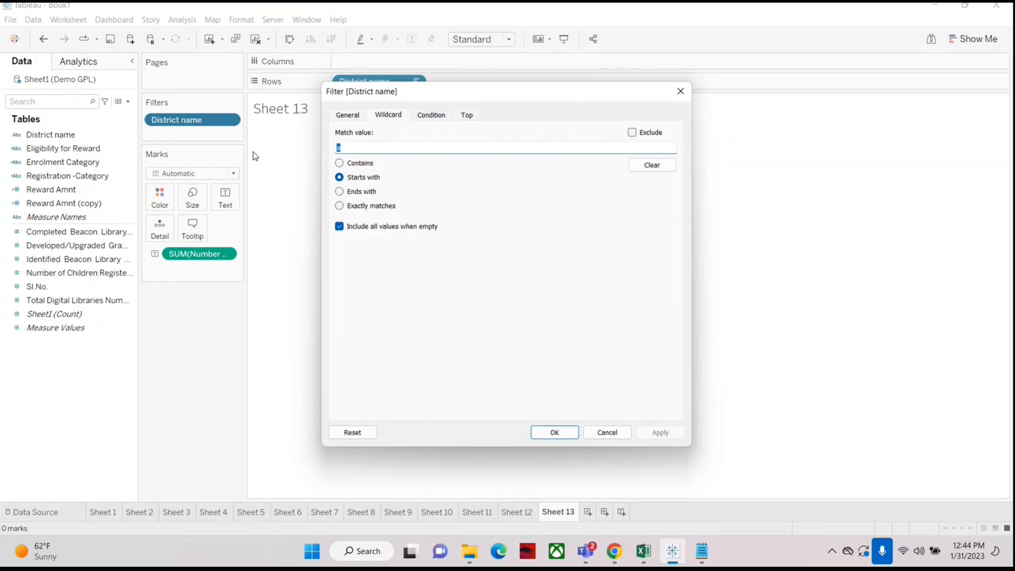
{"action": "left_click", "coordinate": [564, 431]}
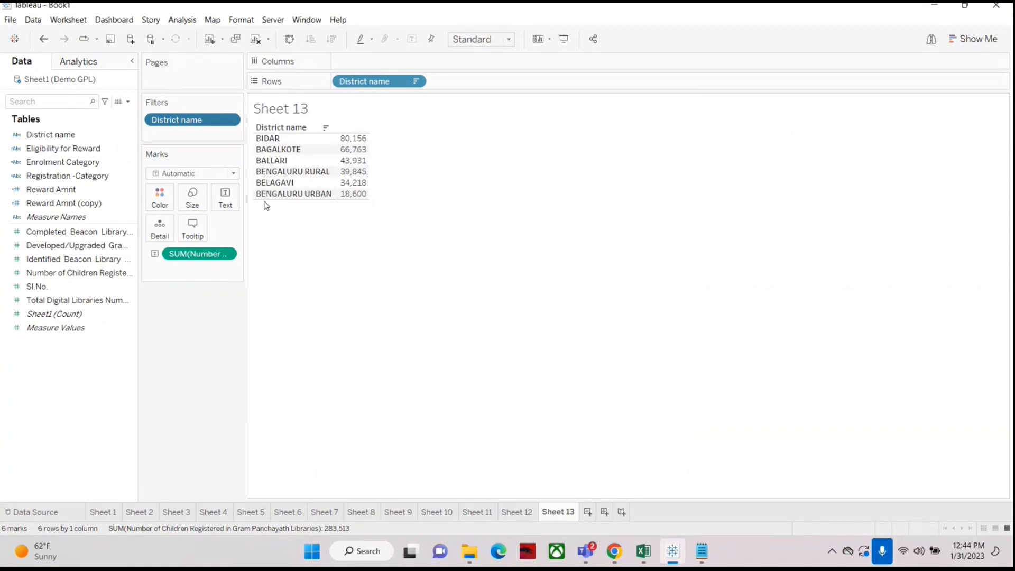
Step: Reopen the District name filter and view its Condition and Top settings
{"action": "right_click", "coordinate": [167, 123]}
{"action": "left_click", "coordinate": [183, 131]}
{"action": "left_click_drag", "start_coordinate": [513, 97], "coordinate": [685, 104]}
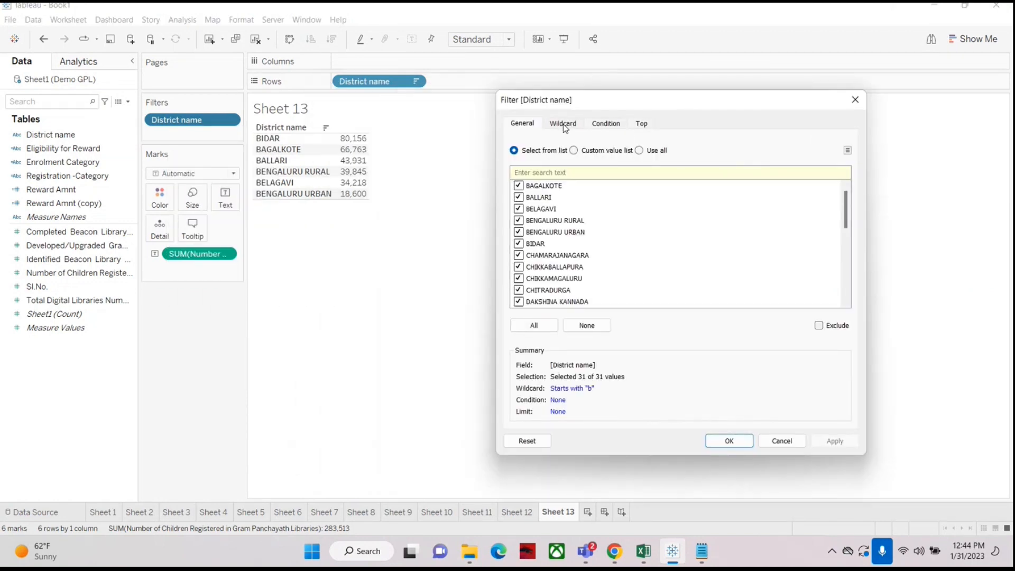
{"action": "left_click", "coordinate": [606, 123]}
{"action": "left_click", "coordinate": [643, 124]}
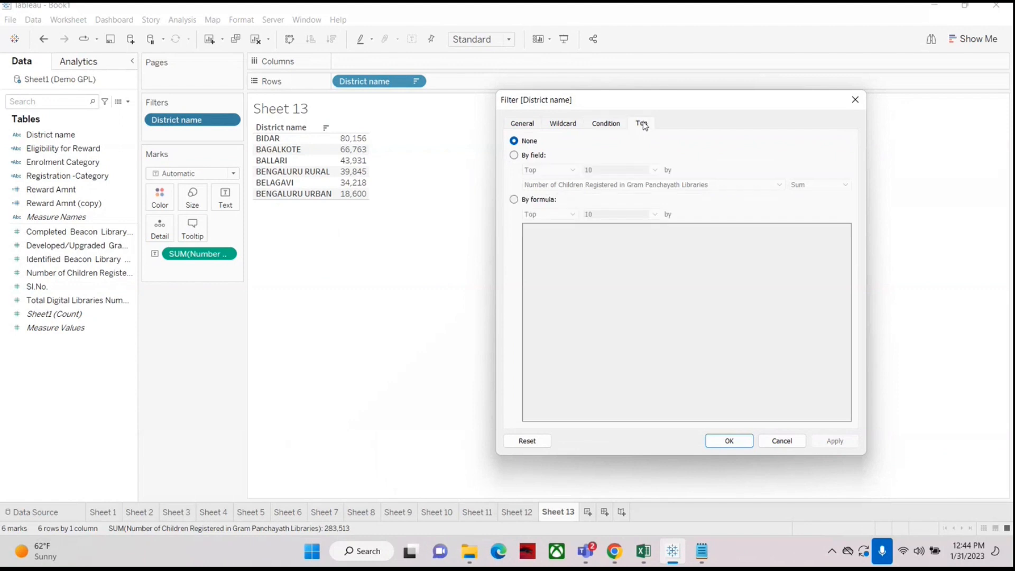
Step: Change the District name wildcard to match names ending with "a" and confirm the filter
{"action": "left_click", "coordinate": [565, 123]}
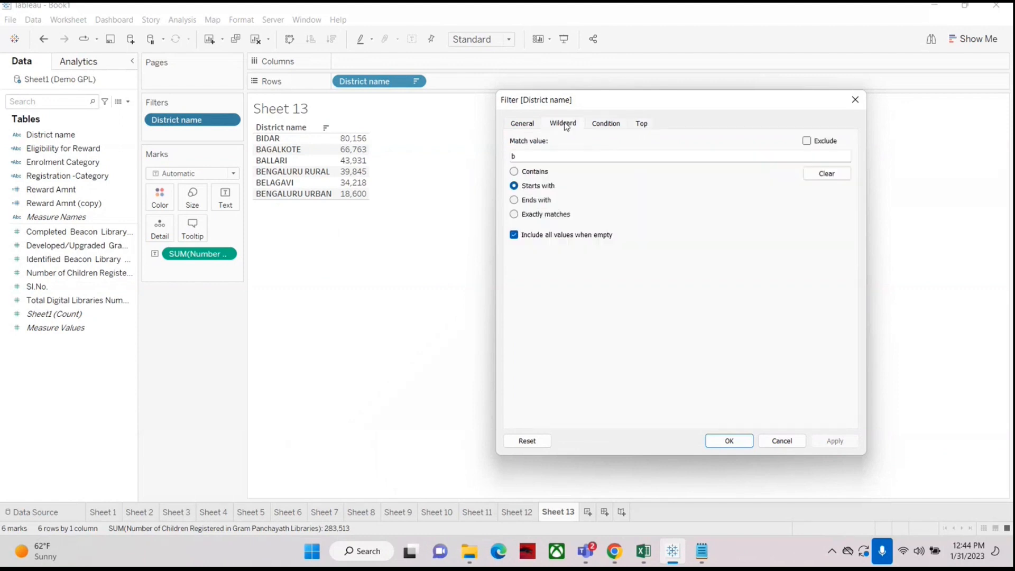
{"action": "left_click", "coordinate": [515, 202]}
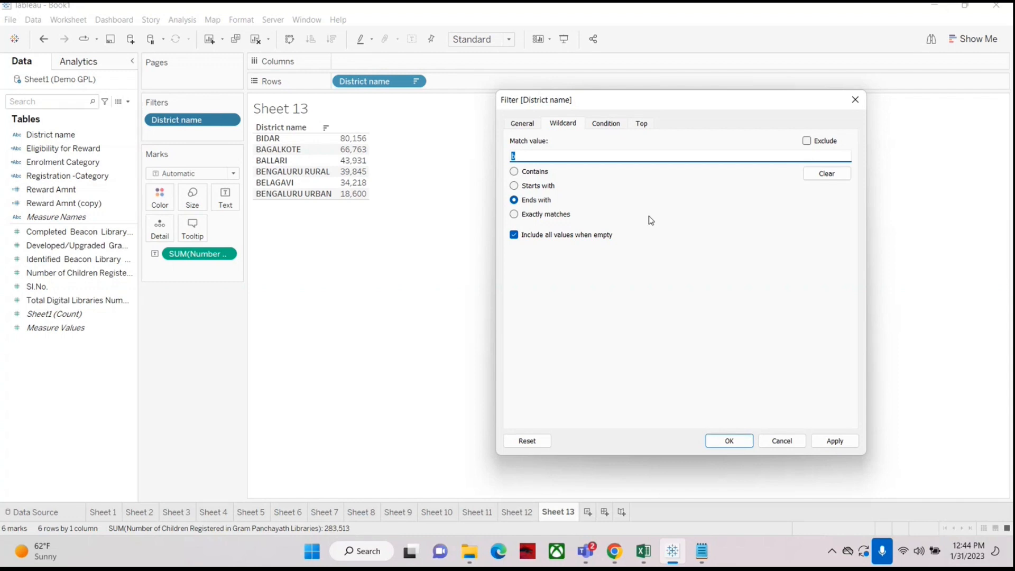
{"action": "type", "text": "n"}
{"action": "key", "text": "BackSpace"}
{"action": "type", "text": "a"}
{"action": "left_click", "coordinate": [735, 442]}
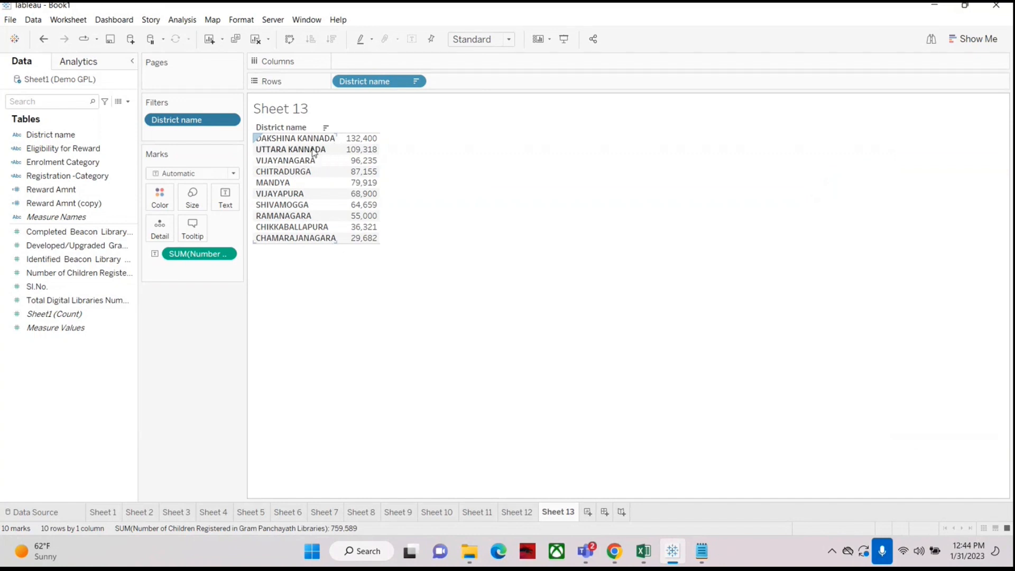
Step: Edit the District name filter's wildcard to match names starting with "ab" and confirm
{"action": "right_click", "coordinate": [191, 120]}
{"action": "left_click", "coordinate": [195, 127]}
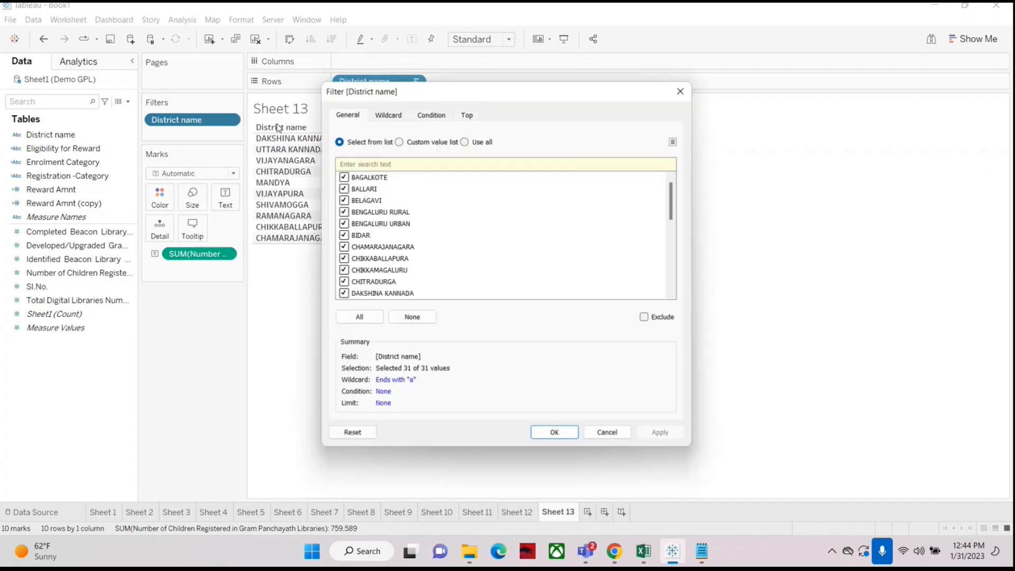
{"action": "left_click", "coordinate": [381, 115]}
{"action": "left_click_drag", "start_coordinate": [444, 94], "coordinate": [615, 97]}
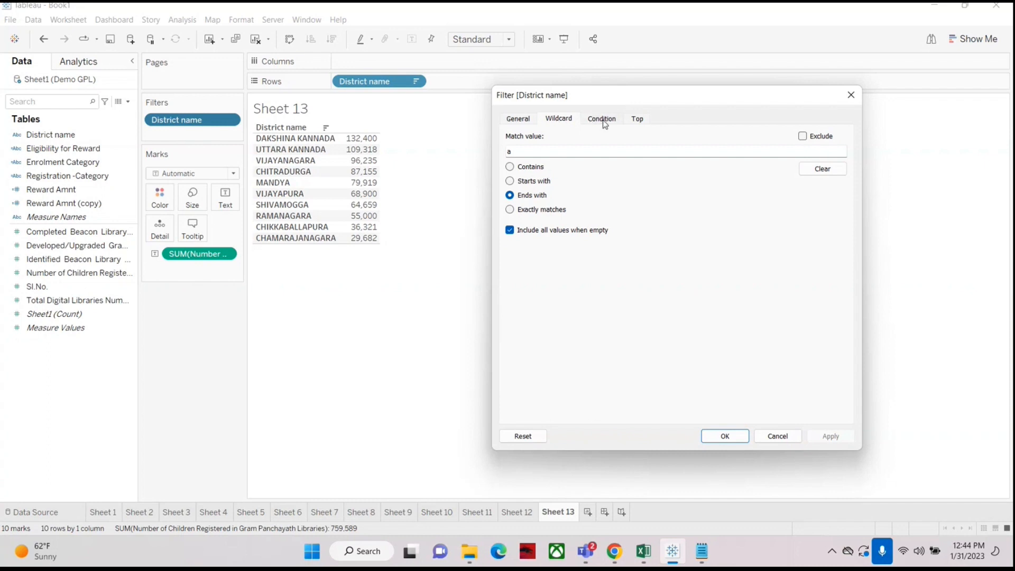
{"action": "left_click", "coordinate": [519, 120]}
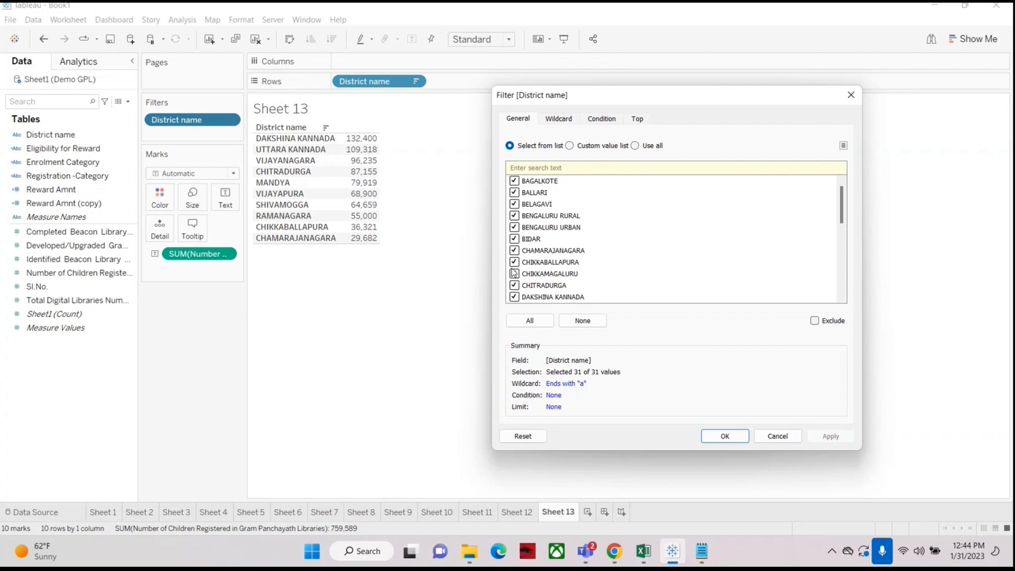
{"action": "left_click", "coordinate": [567, 122]}
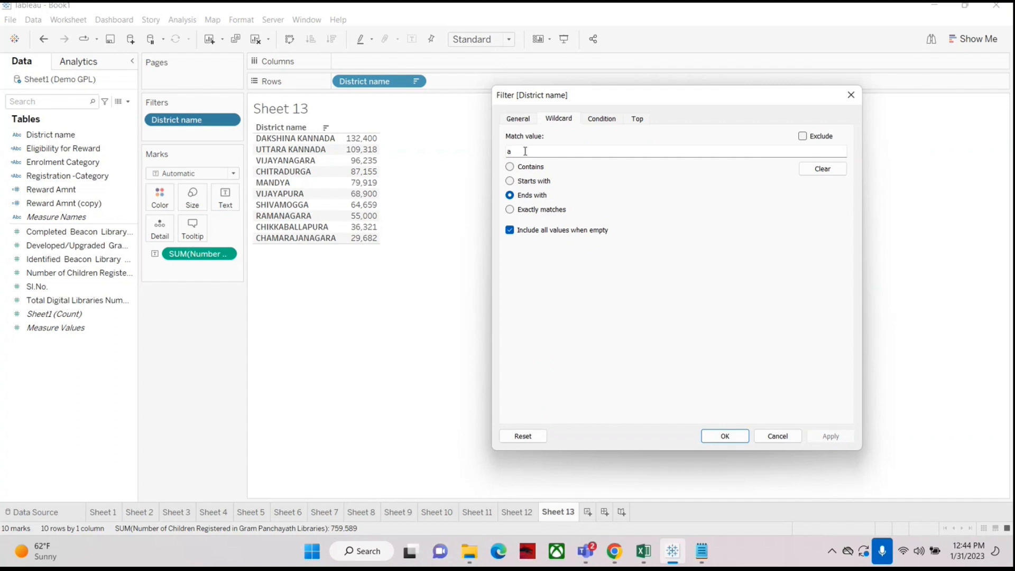
{"action": "type", "text": "b"}
{"action": "left_click", "coordinate": [510, 181]}
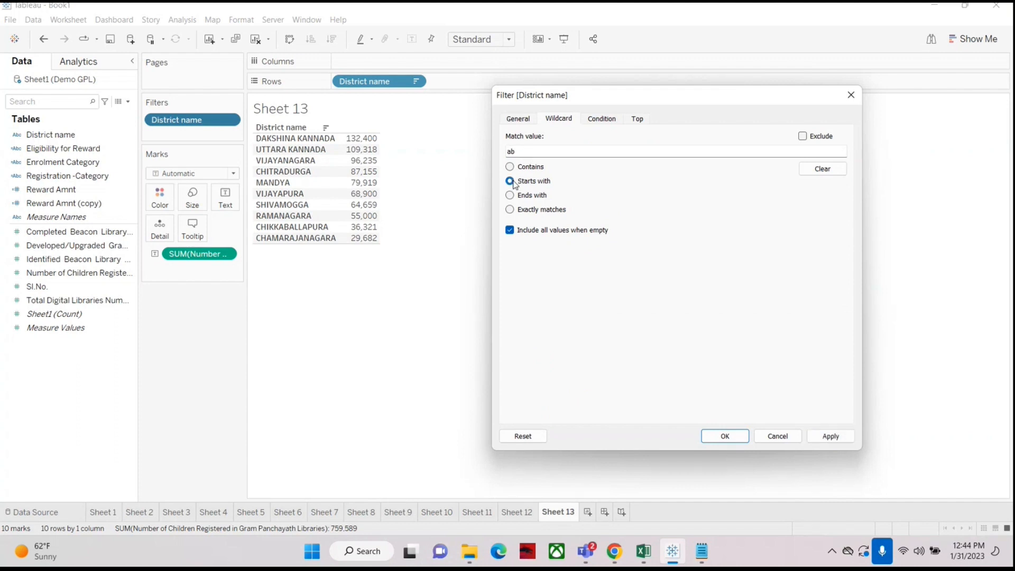
{"action": "left_click", "coordinate": [725, 436]}
{"action": "right_click", "coordinate": [178, 122]}
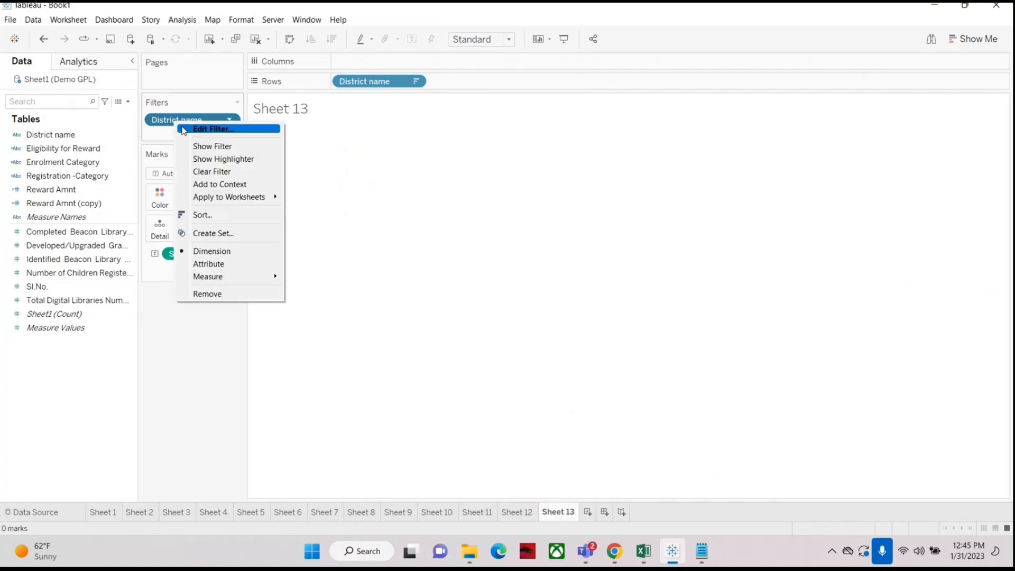
{"action": "left_click", "coordinate": [184, 130]}
{"action": "left_click", "coordinate": [388, 116]}
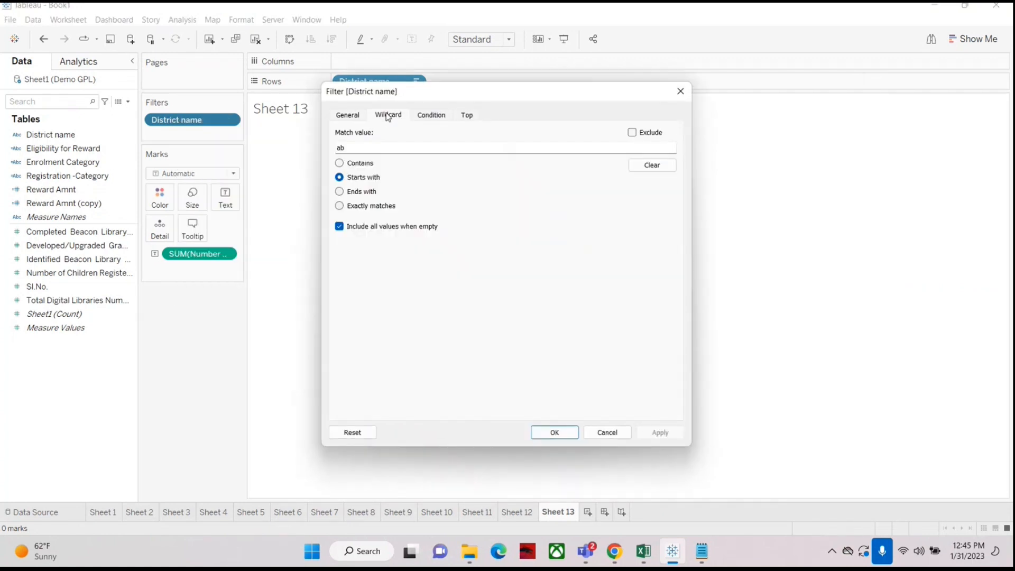
{"action": "double_click", "coordinate": [343, 147]}
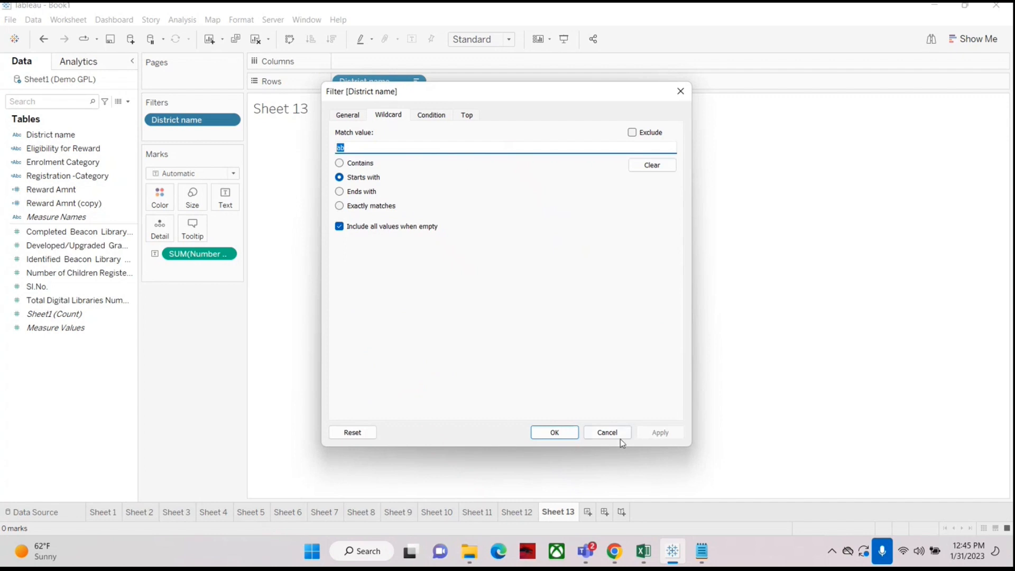
{"action": "left_click", "coordinate": [608, 433]}
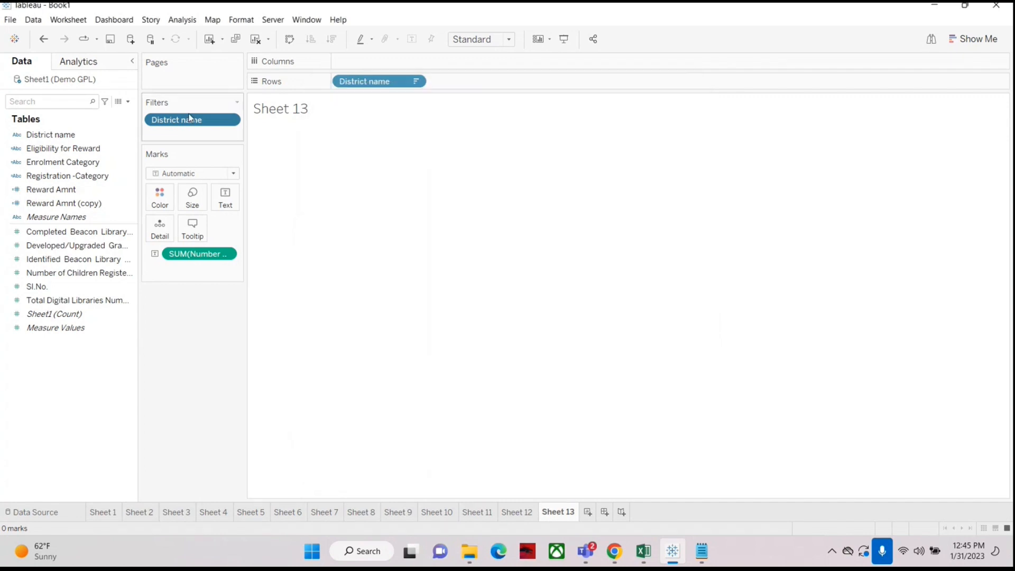
Step: Remove and re-add the District name filter with a wildcard matching names that contain "KO"
{"action": "left_click_drag", "start_coordinate": [178, 119], "coordinate": [48, 419]}
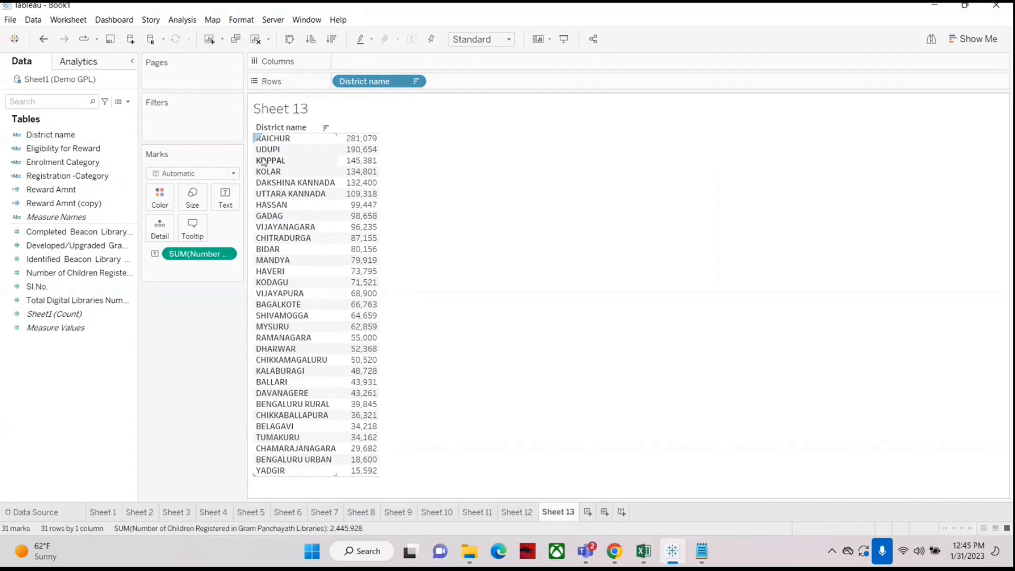
{"action": "left_click_drag", "start_coordinate": [41, 139], "coordinate": [169, 123]}
{"action": "left_click", "coordinate": [389, 116]}
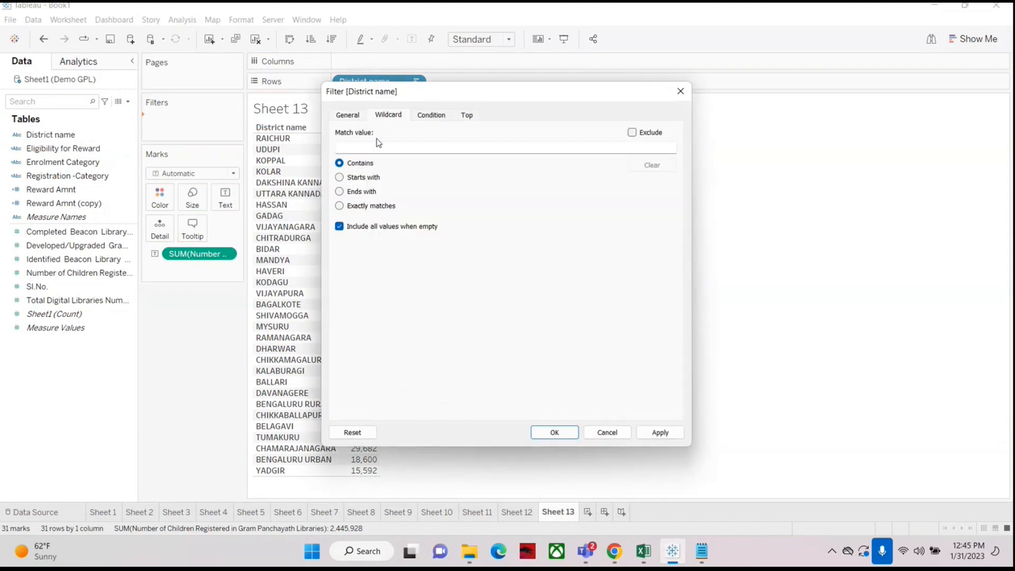
{"action": "type", "text": "KO"}
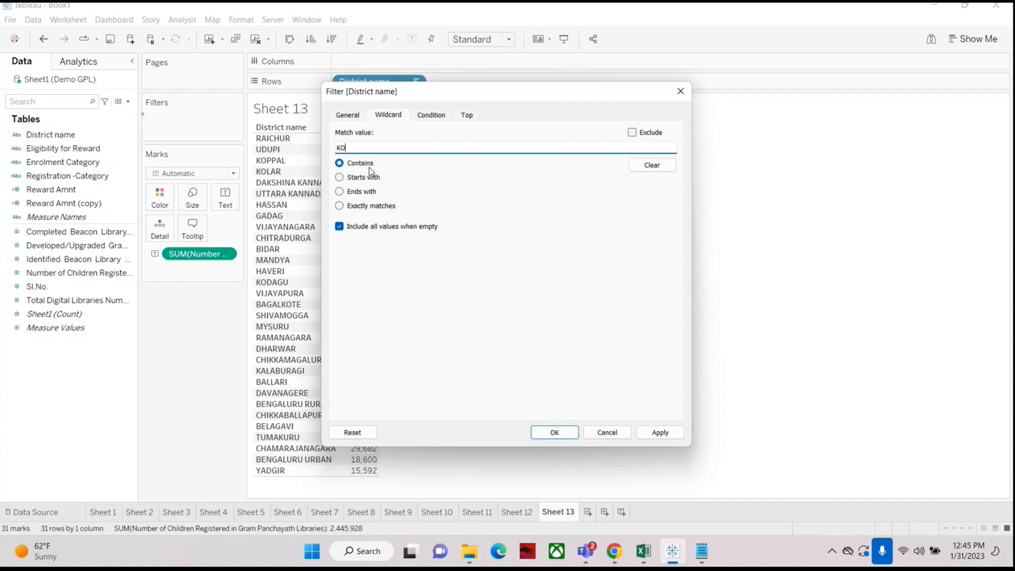
{"action": "left_click", "coordinate": [562, 432]}
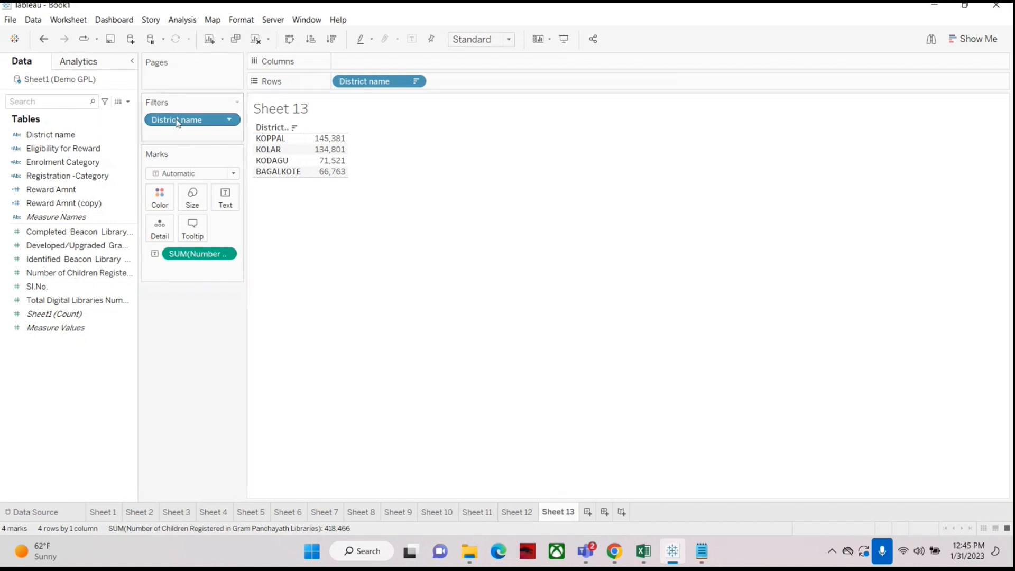
Step: Reopen the District name filter and review its Condition and Top by-field options, closing without changes
{"action": "right_click", "coordinate": [199, 120]}
{"action": "left_click", "coordinate": [199, 133]}
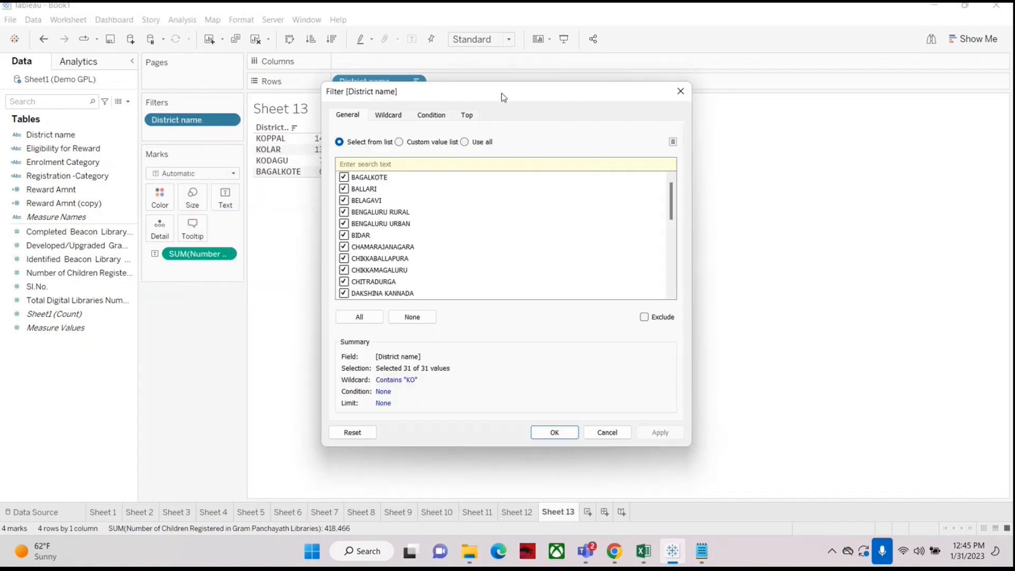
{"action": "left_click_drag", "start_coordinate": [503, 95], "coordinate": [669, 83]}
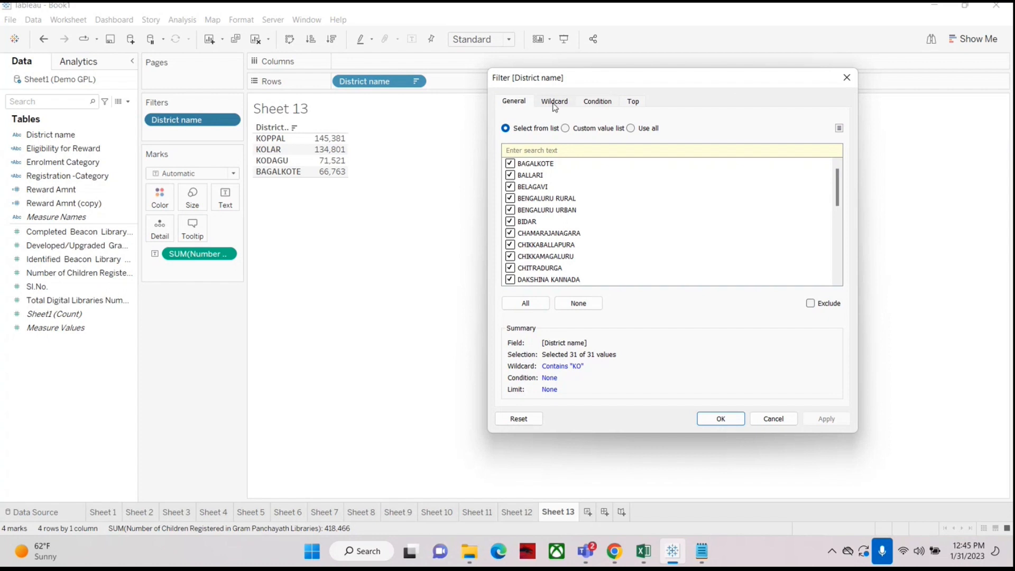
{"action": "left_click", "coordinate": [510, 187]}
{"action": "left_click", "coordinate": [555, 102]}
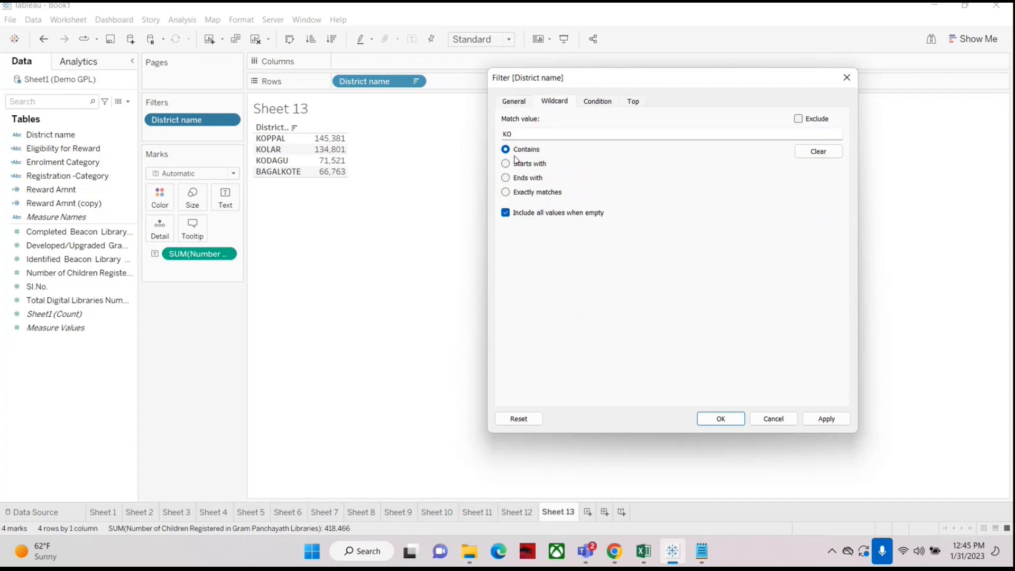
{"action": "left_click", "coordinate": [599, 102]}
{"action": "left_click", "coordinate": [506, 133]}
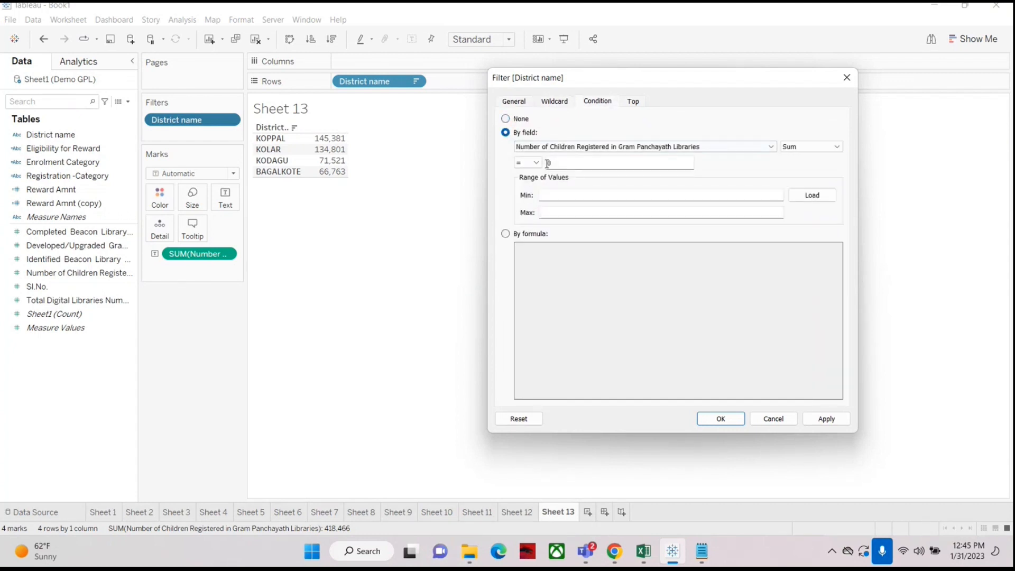
{"action": "left_click", "coordinate": [788, 147]}
{"action": "left_click", "coordinate": [744, 121]}
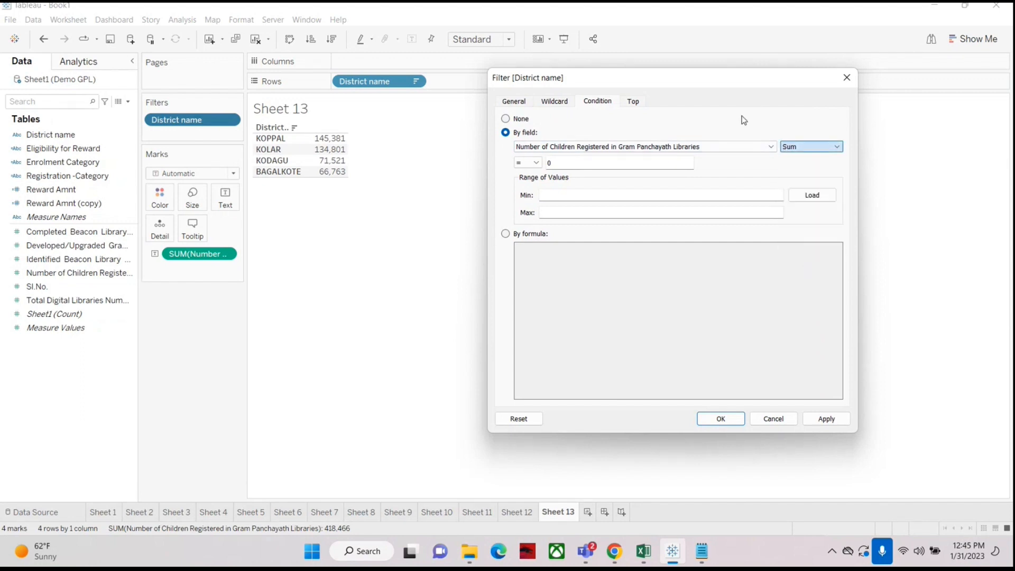
{"action": "left_click", "coordinate": [529, 163]}
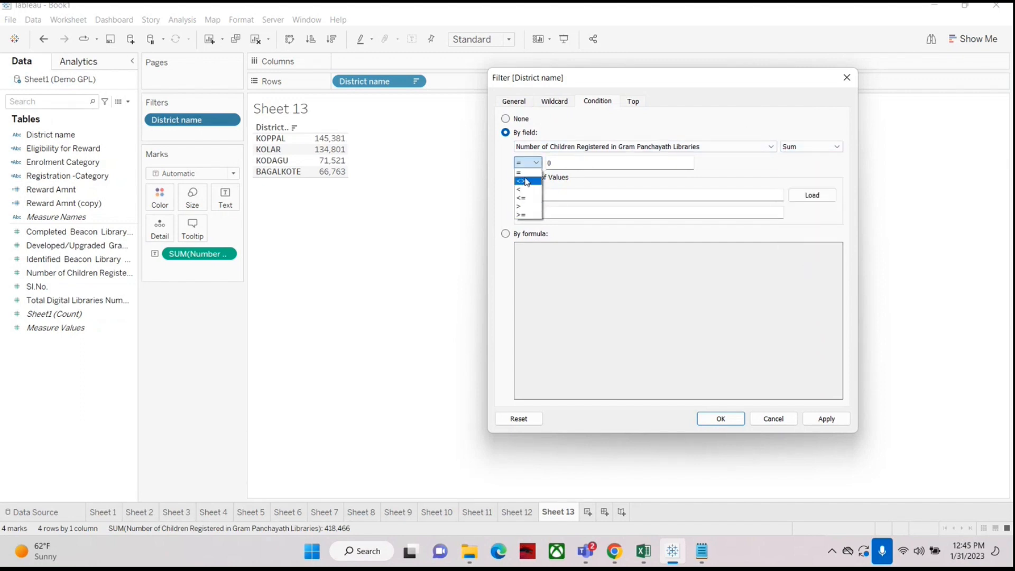
{"action": "left_click", "coordinate": [583, 124]}
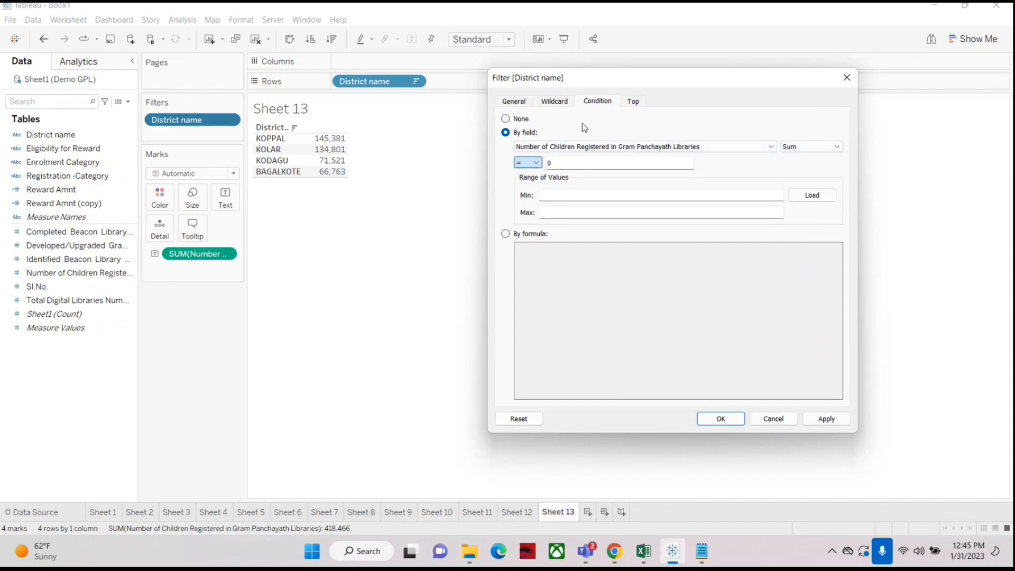
{"action": "left_click", "coordinate": [633, 101]}
{"action": "left_click", "coordinate": [516, 133]}
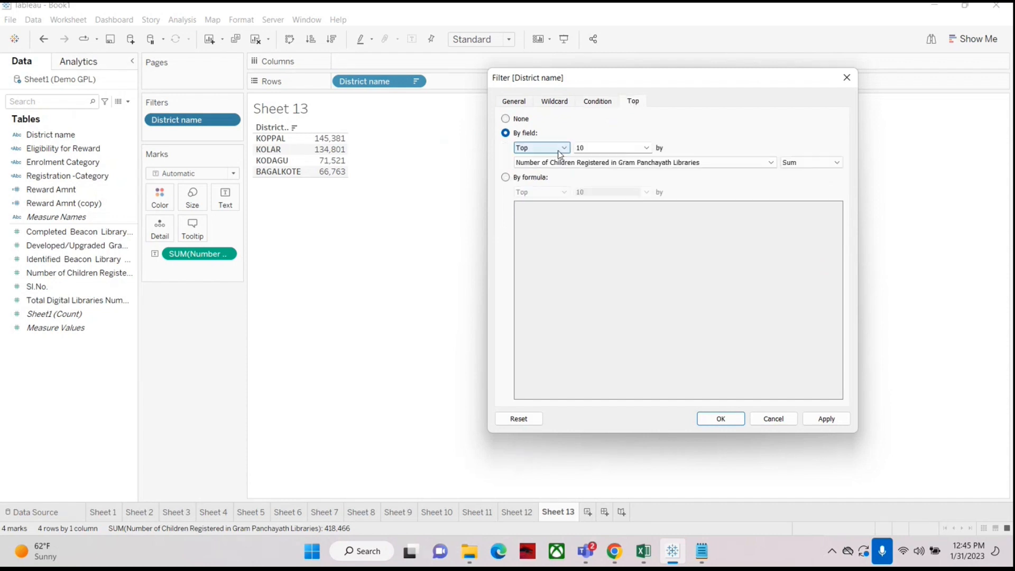
{"action": "left_click", "coordinate": [562, 148]}
{"action": "left_click", "coordinate": [562, 158]}
{"action": "double_click", "coordinate": [579, 147]}
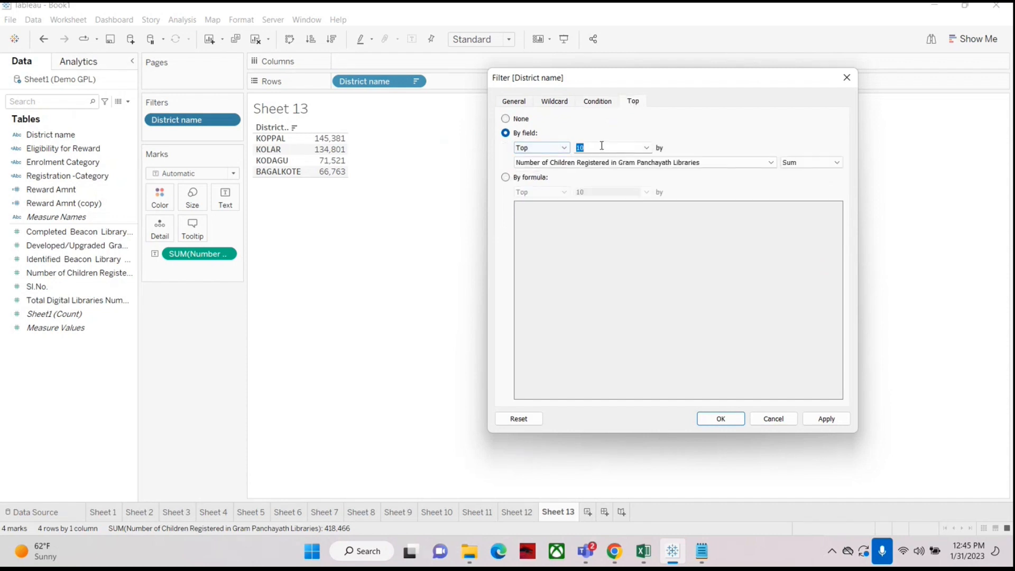
{"action": "left_click", "coordinate": [602, 163]}
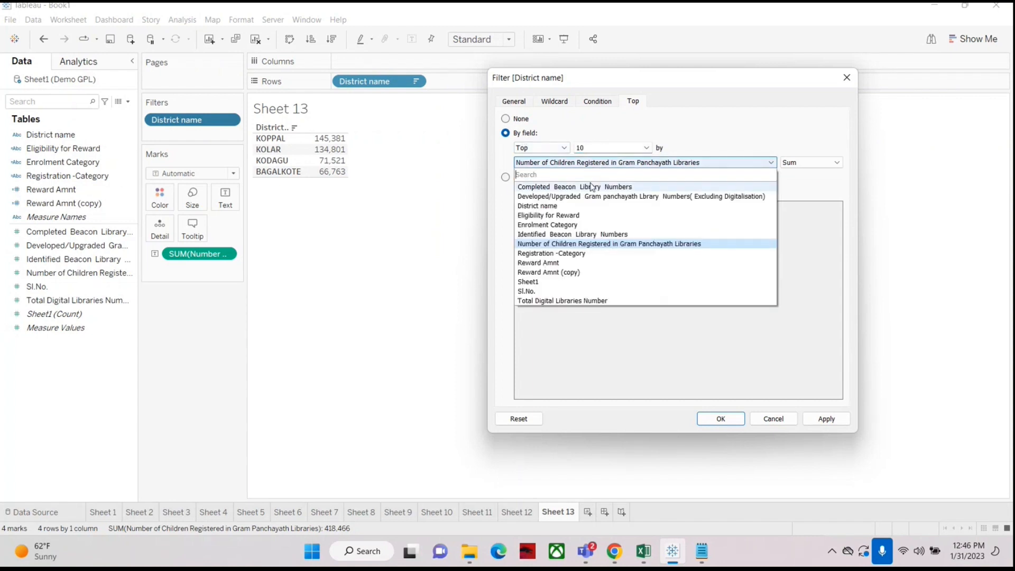
{"action": "left_click", "coordinate": [690, 110]}
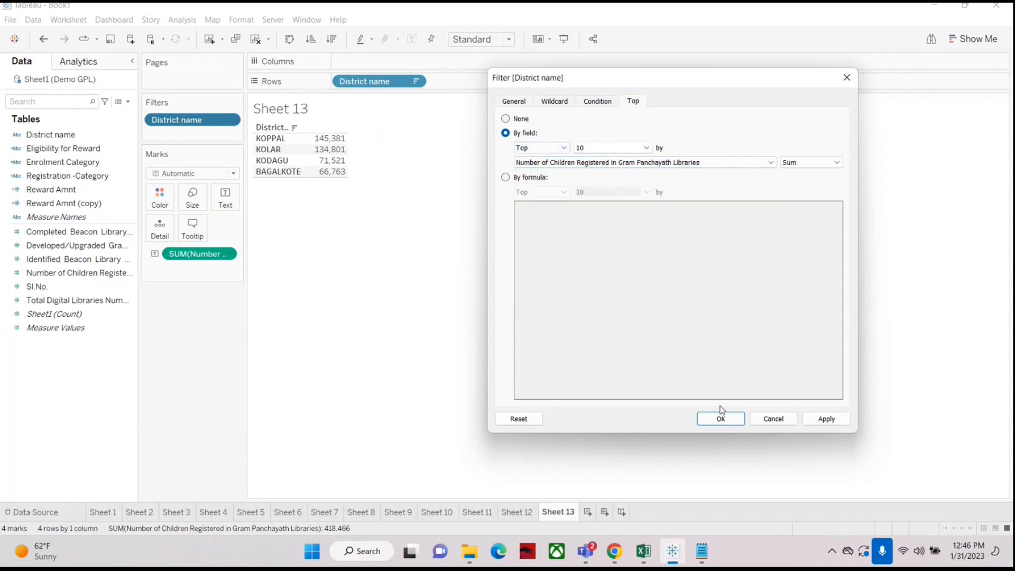
{"action": "left_click", "coordinate": [847, 83]}
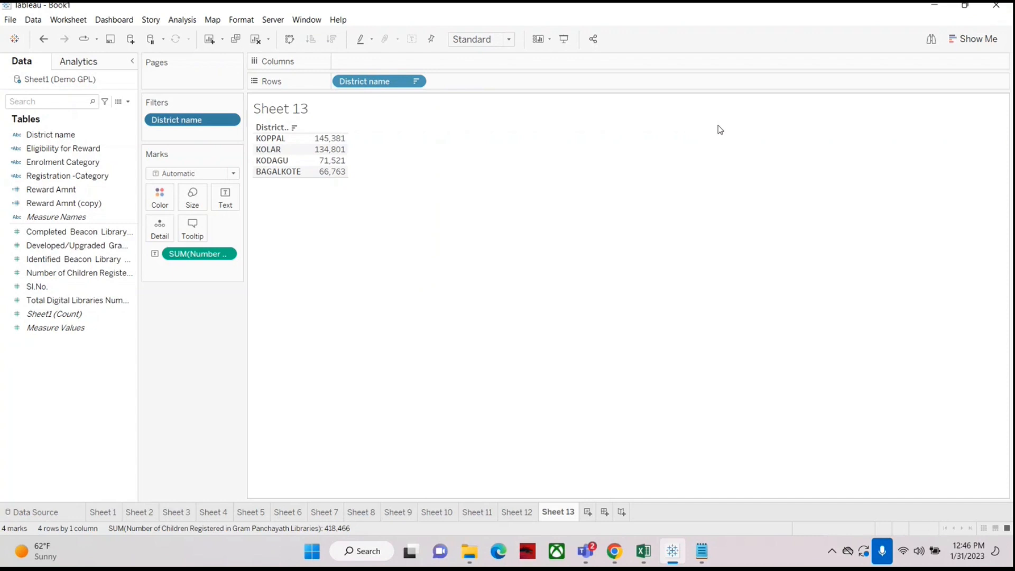
Step: Undo the wildcard filter and filter by SUM of Number of Children Registered in a range of 30,000 to 50000
{"action": "key", "text": "ctrl+z"}
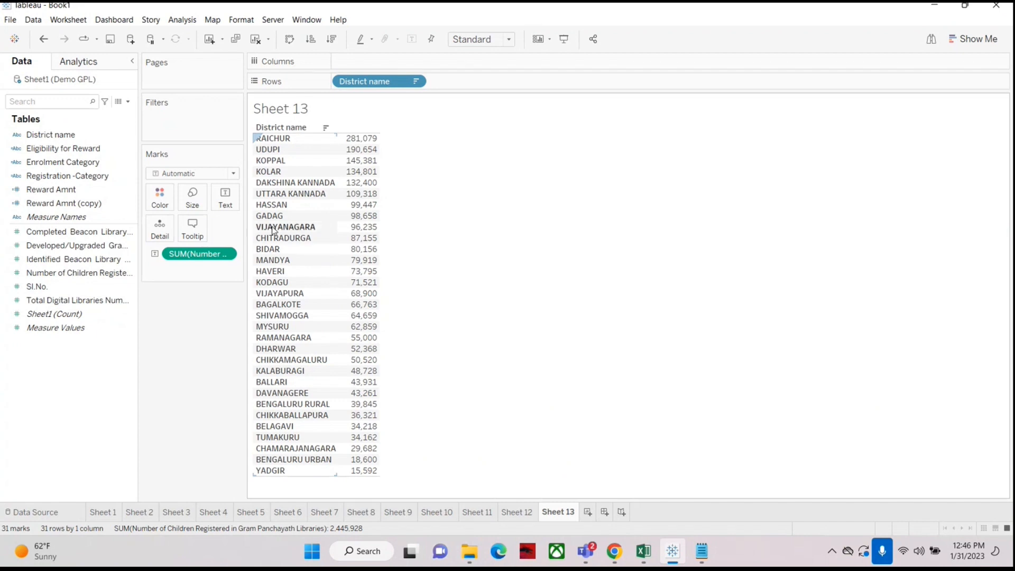
{"action": "mouse_move", "coordinate": [358, 221]}
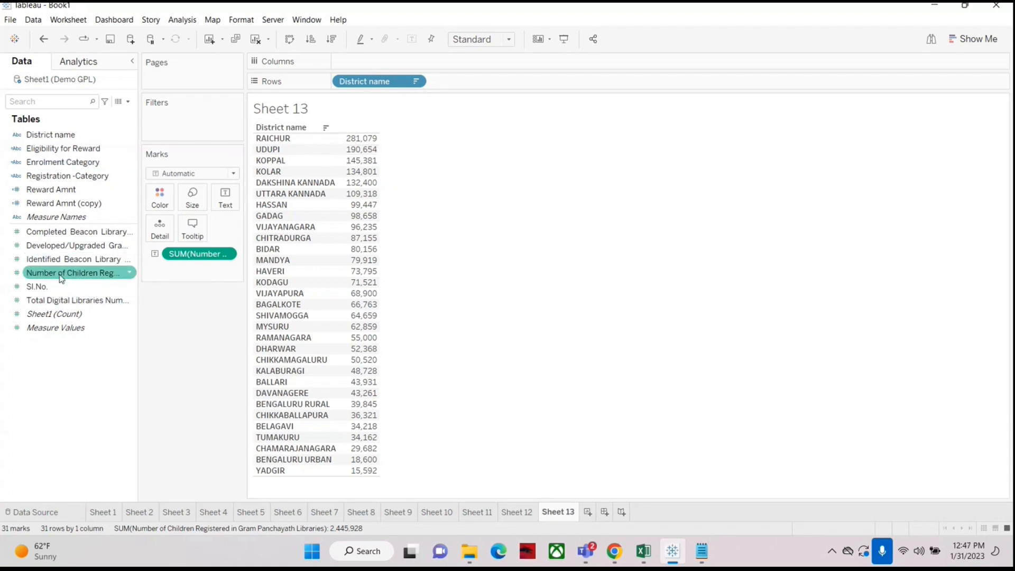
{"action": "left_click_drag", "start_coordinate": [67, 273], "coordinate": [180, 129]}
{"action": "left_click", "coordinate": [402, 200]}
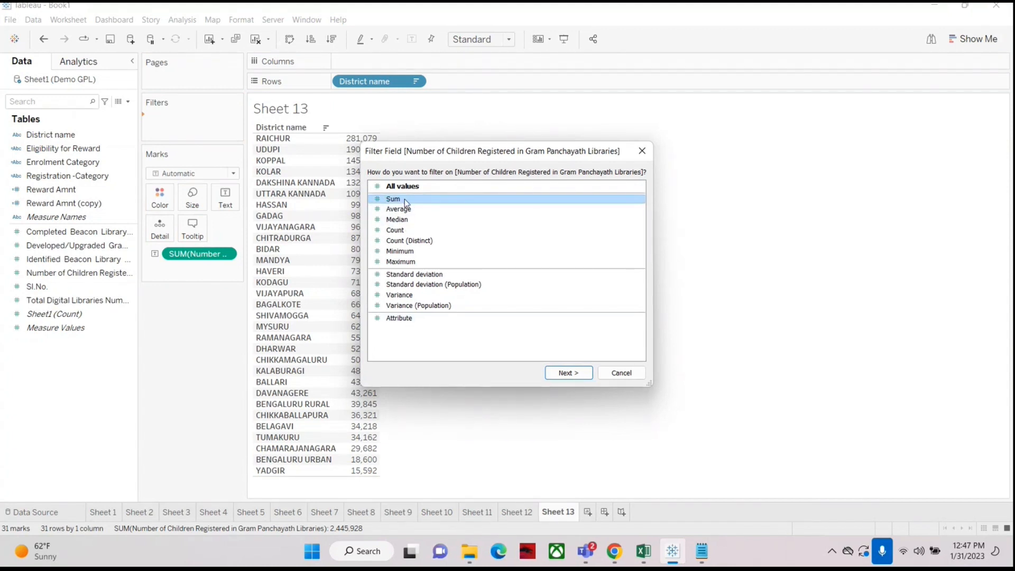
{"action": "left_click", "coordinate": [571, 374]}
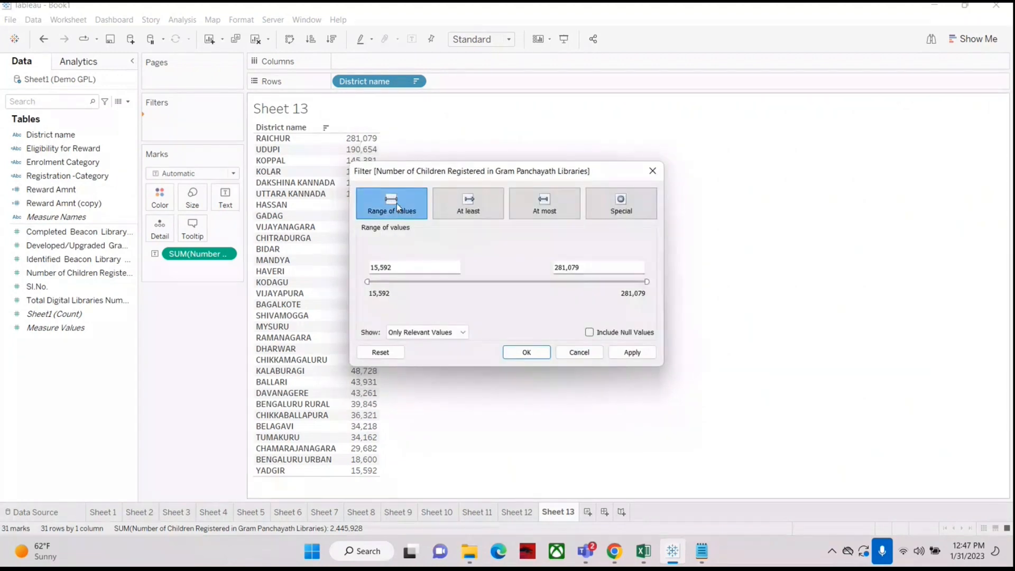
{"action": "double_click", "coordinate": [403, 267]}
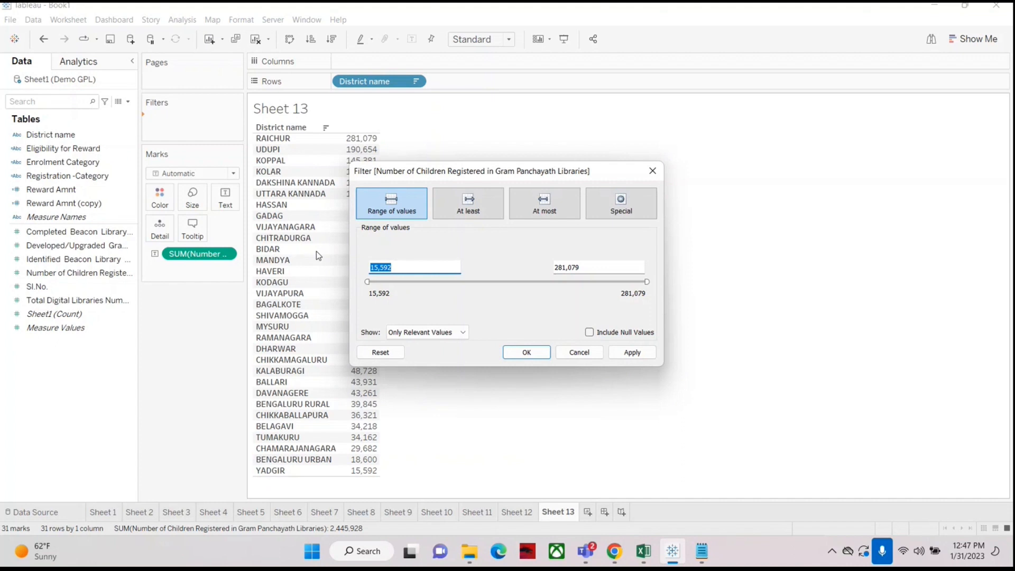
{"action": "type", "text": "30000"}
{"action": "key", "text": "Tab"}
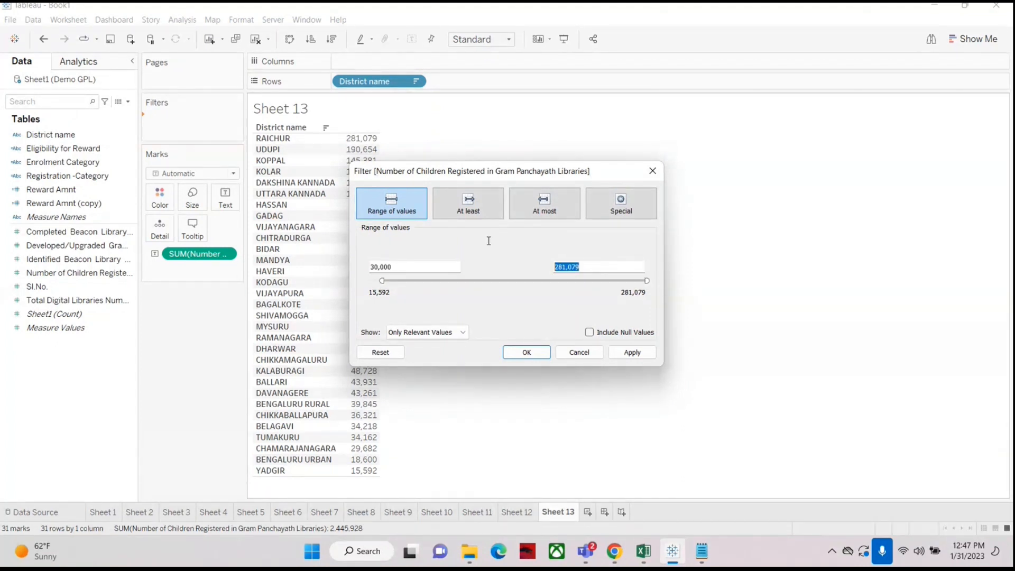
{"action": "type", "text": "50000"}
{"action": "left_click_drag", "start_coordinate": [472, 170], "coordinate": [610, 144]}
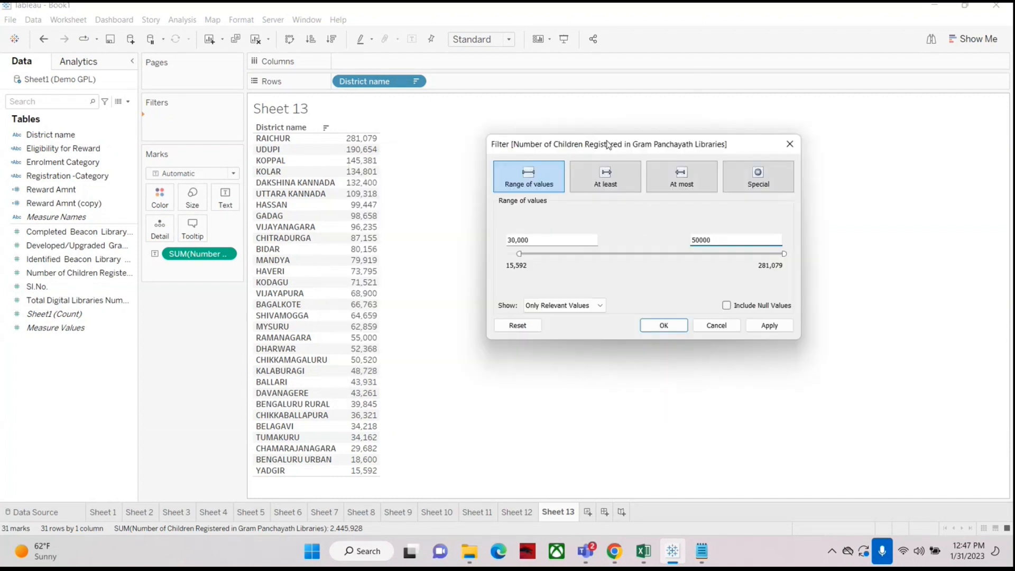
{"action": "left_click", "coordinate": [664, 326]}
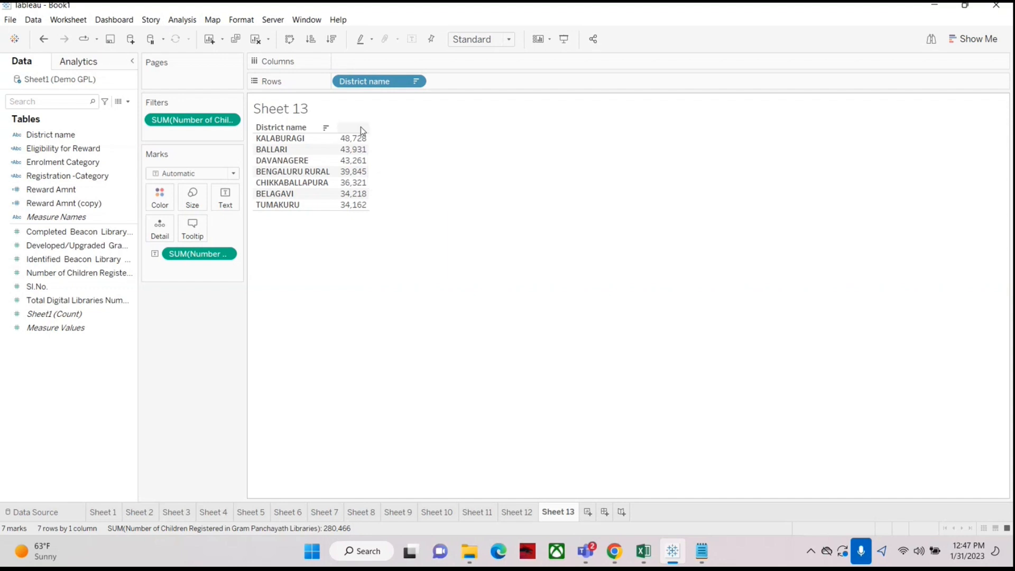
Step: Edit the SUM of Number of Children Registered filter to a range of 60,000 to 100,000 and confirm
{"action": "right_click", "coordinate": [188, 121]}
{"action": "left_click", "coordinate": [192, 129]}
{"action": "left_click_drag", "start_coordinate": [444, 165], "coordinate": [546, 148]}
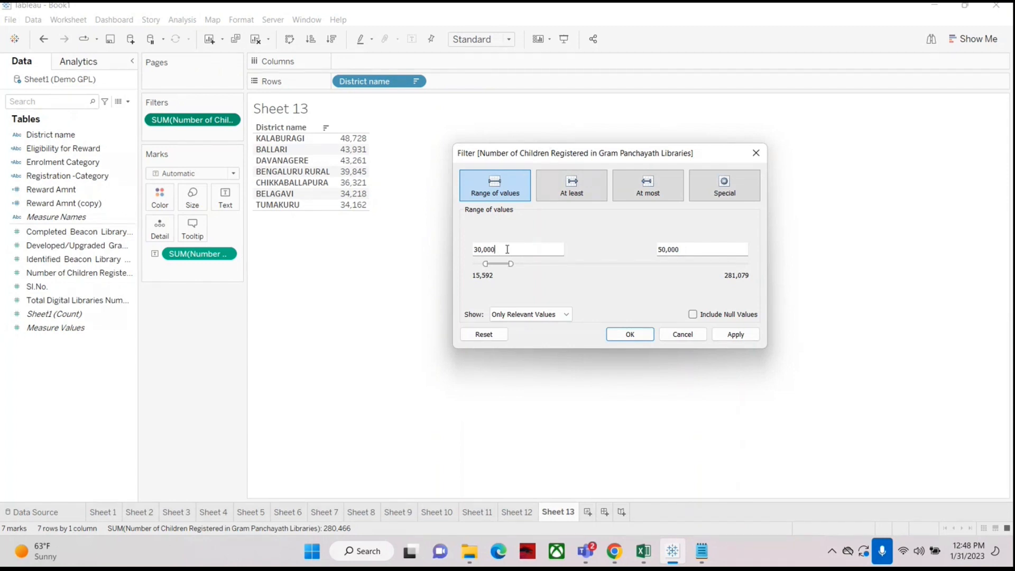
{"action": "left_click_drag", "start_coordinate": [507, 250], "coordinate": [420, 249]}
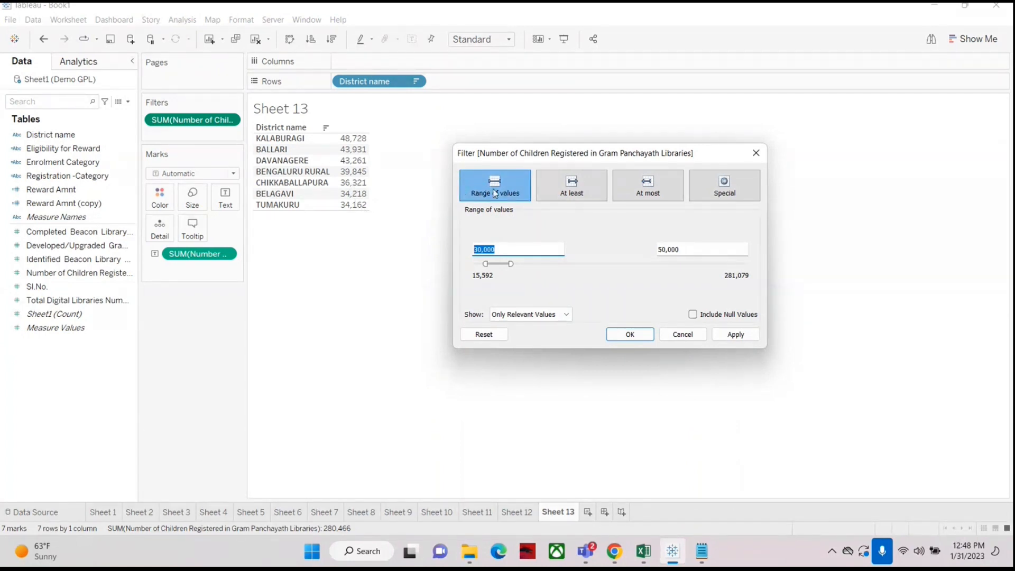
{"action": "left_click", "coordinate": [708, 253]}
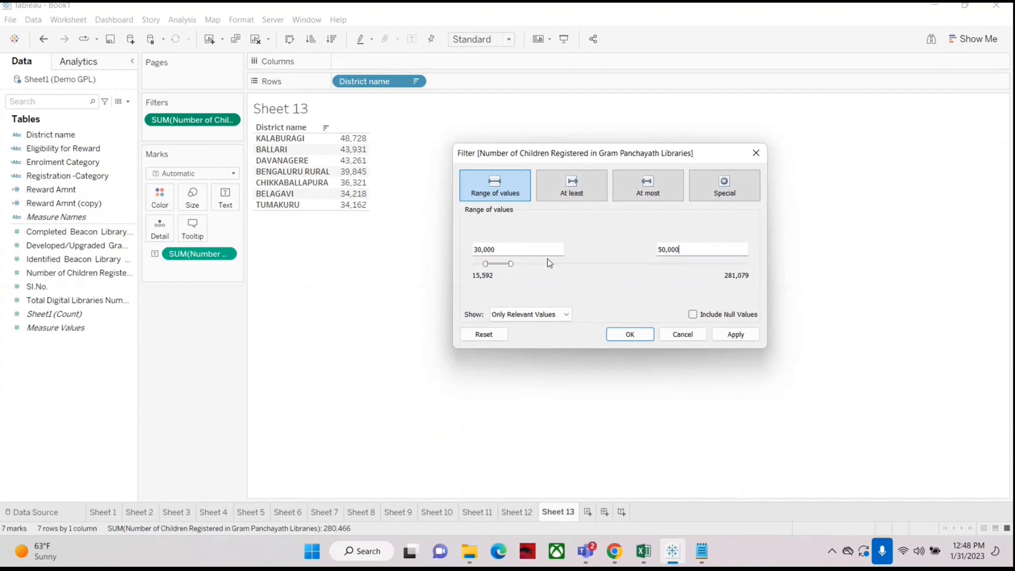
{"action": "left_click_drag", "start_coordinate": [564, 248], "coordinate": [401, 245]}
{"action": "type", "text": "5000"}
{"action": "key", "text": "BackSpace"}
{"action": "key", "text": "BackSpace"}
{"action": "key", "text": "BackSpace"}
{"action": "key", "text": "BackSpace"}
{"action": "type", "text": "60000"}
{"action": "left_click", "coordinate": [668, 251]}
{"action": "key", "text": "BackSpace"}
{"action": "key", "text": "BackSpace"}
{"action": "key", "text": "BackSpace"}
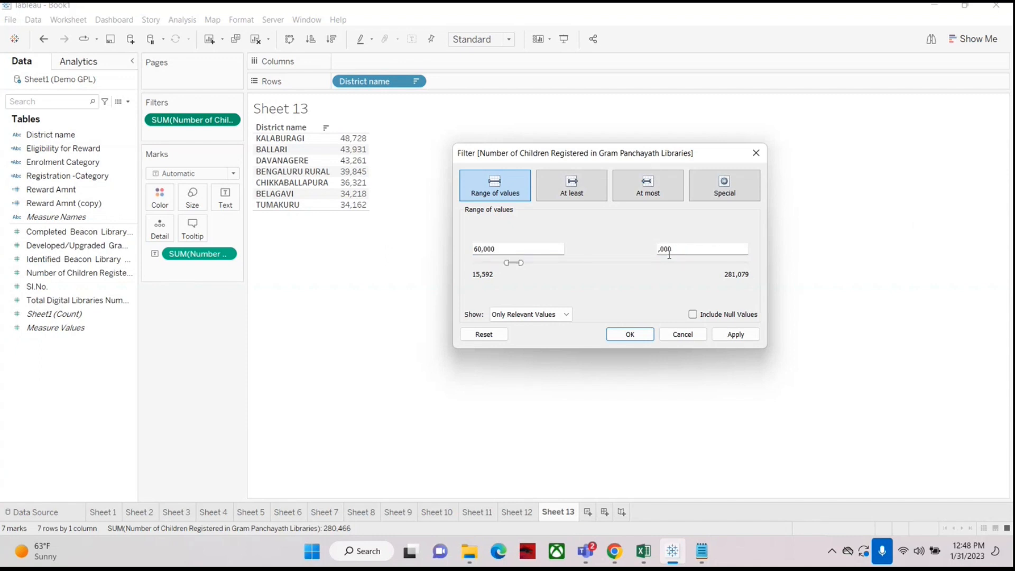
{"action": "type", "text": "100"}
{"action": "left_click", "coordinate": [630, 335]}
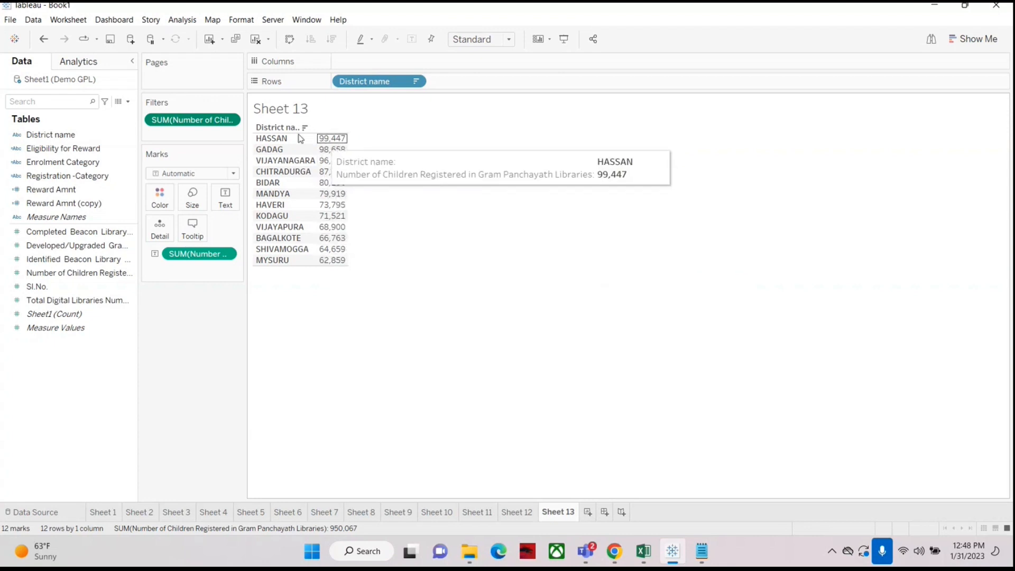
Step: Reopen the children-registered filter and switch it to At least 60,000, then confirm
{"action": "right_click", "coordinate": [191, 121]}
{"action": "left_click", "coordinate": [201, 127]}
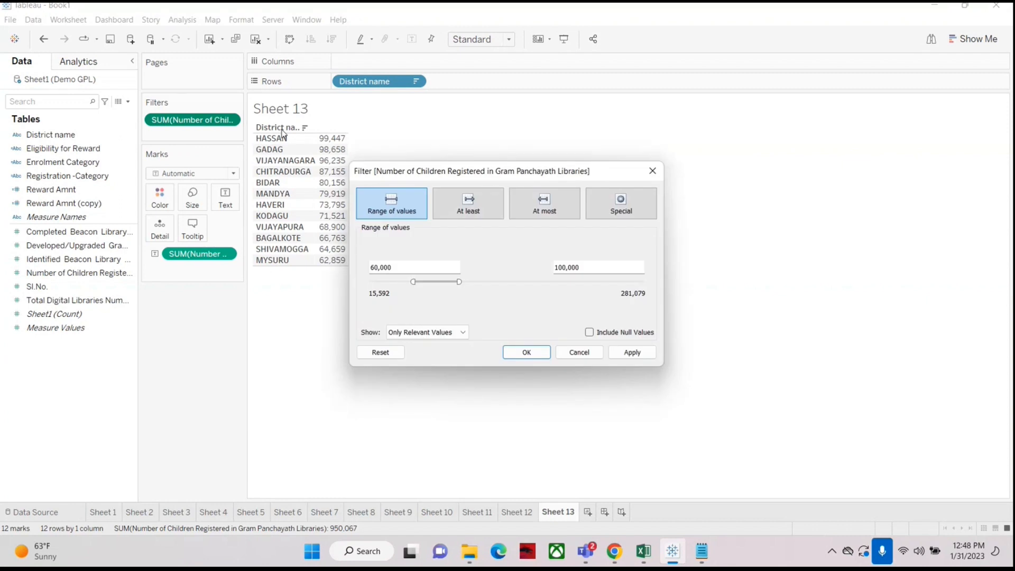
{"action": "left_click_drag", "start_coordinate": [509, 174], "coordinate": [553, 164]}
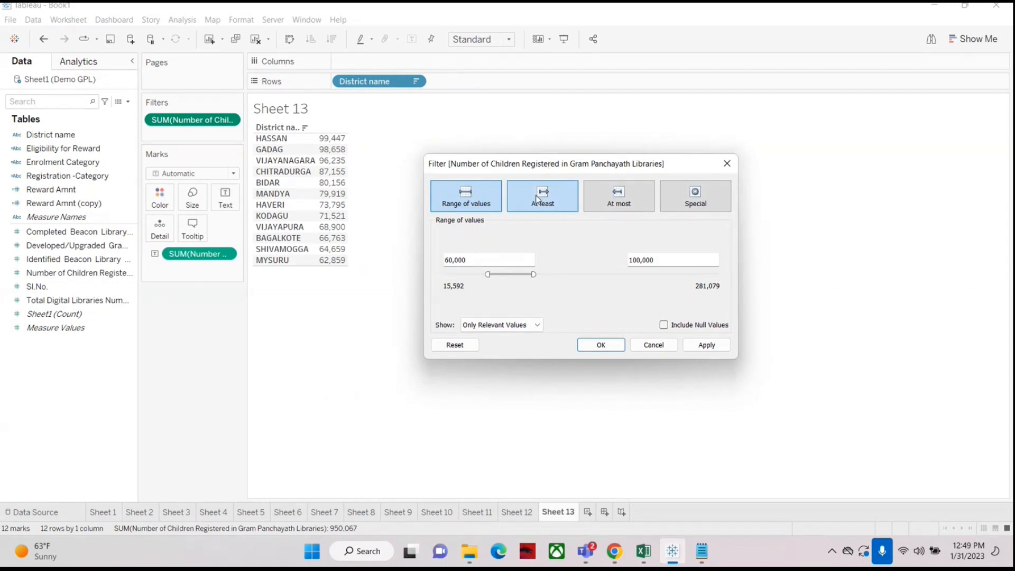
{"action": "left_click", "coordinate": [470, 206]}
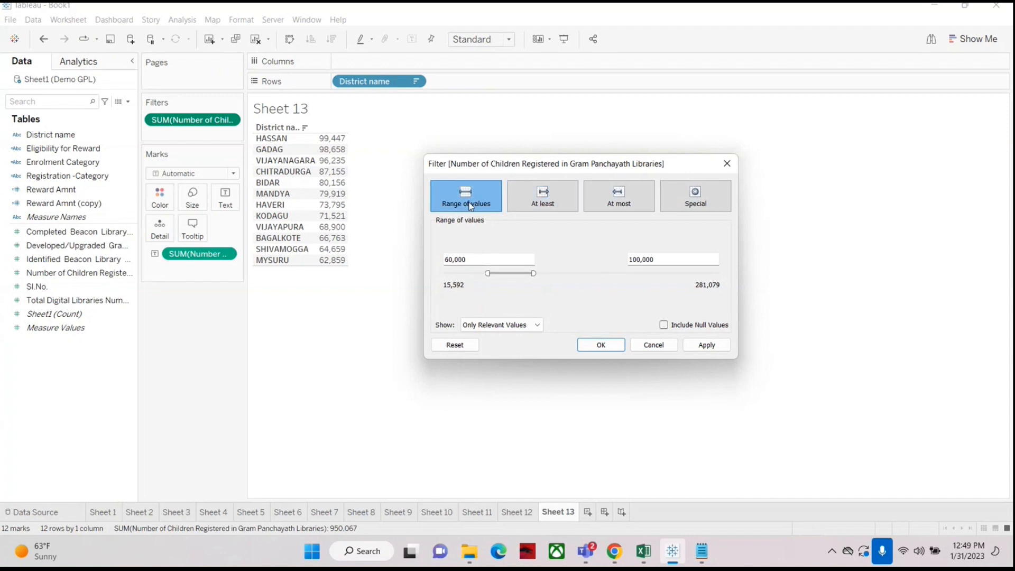
{"action": "left_click", "coordinate": [543, 202]}
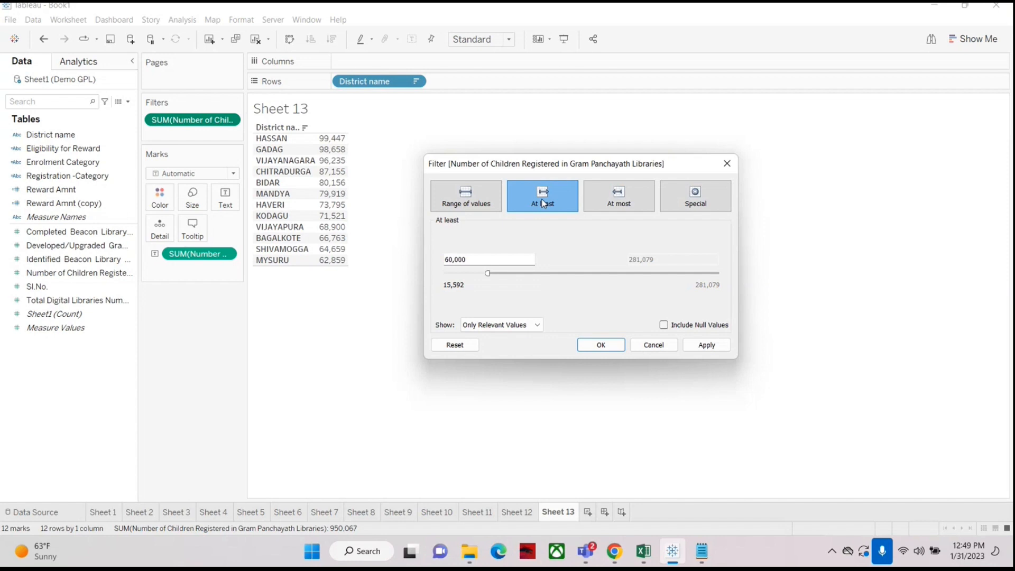
{"action": "left_click_drag", "start_coordinate": [484, 262], "coordinate": [371, 254]}
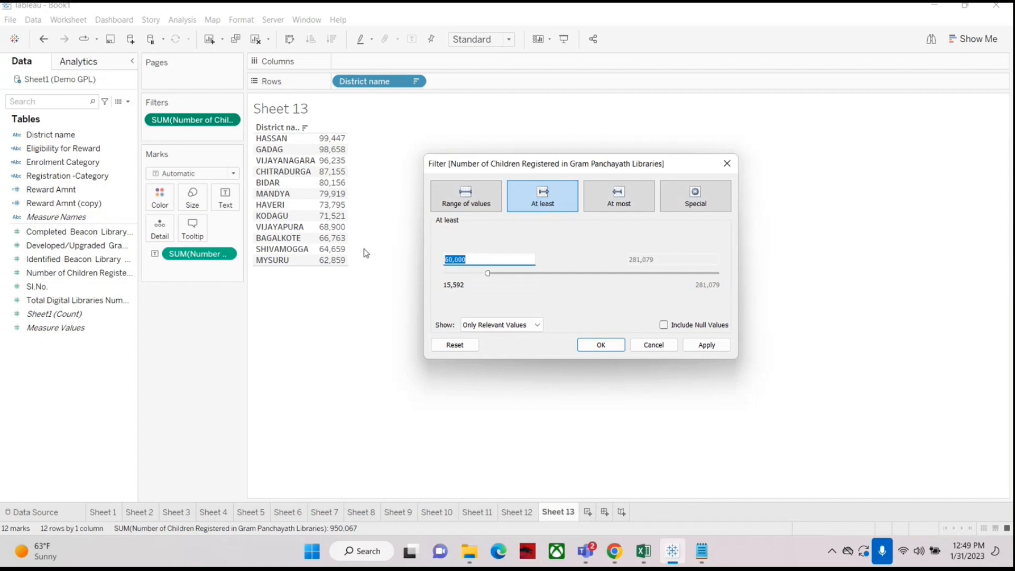
{"action": "left_click", "coordinate": [600, 345]}
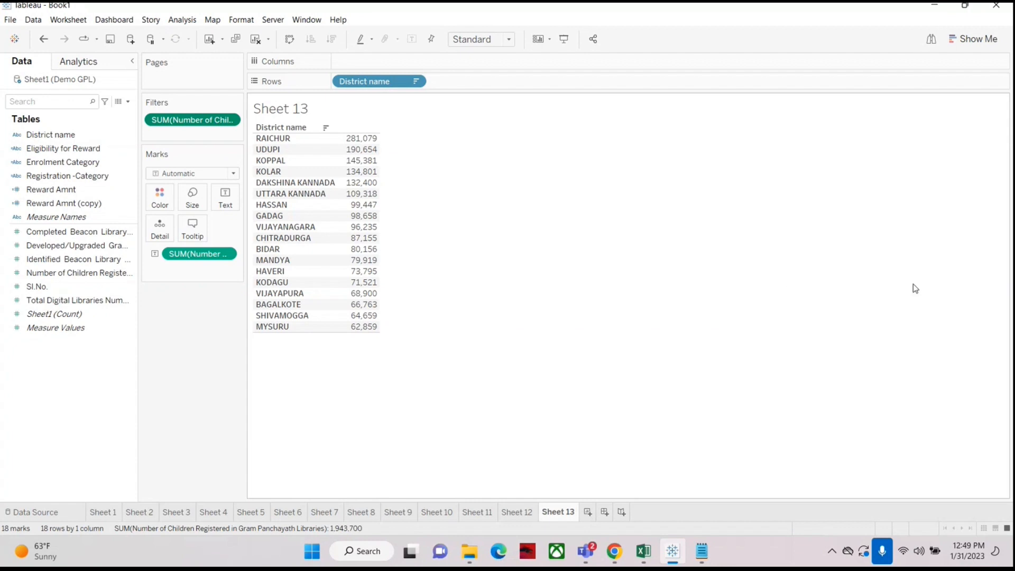
Step: Switch the children-registered filter to At most 50000 and confirm
{"action": "right_click", "coordinate": [188, 124]}
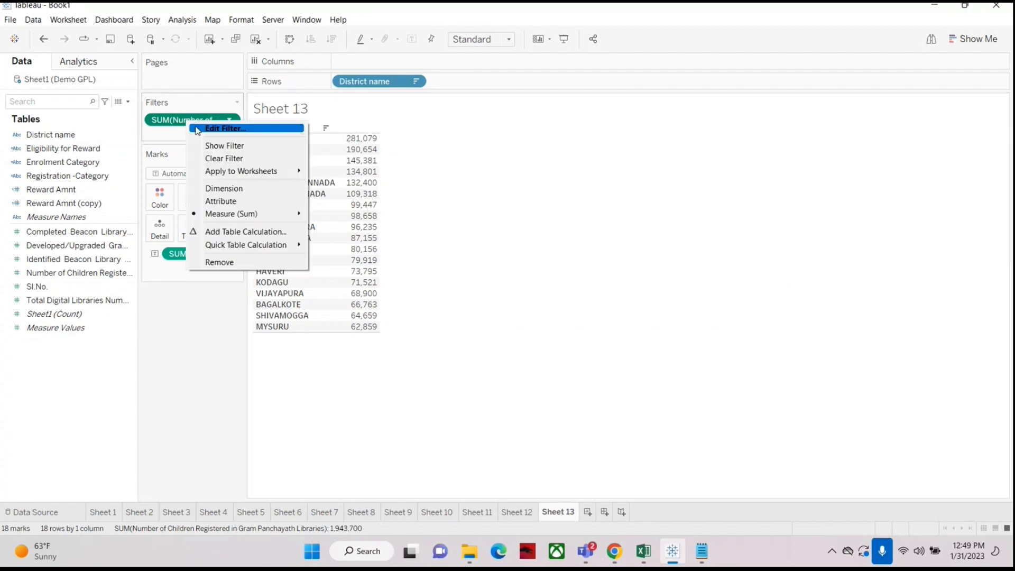
{"action": "left_click", "coordinate": [198, 130]}
{"action": "left_click_drag", "start_coordinate": [520, 175], "coordinate": [670, 164]}
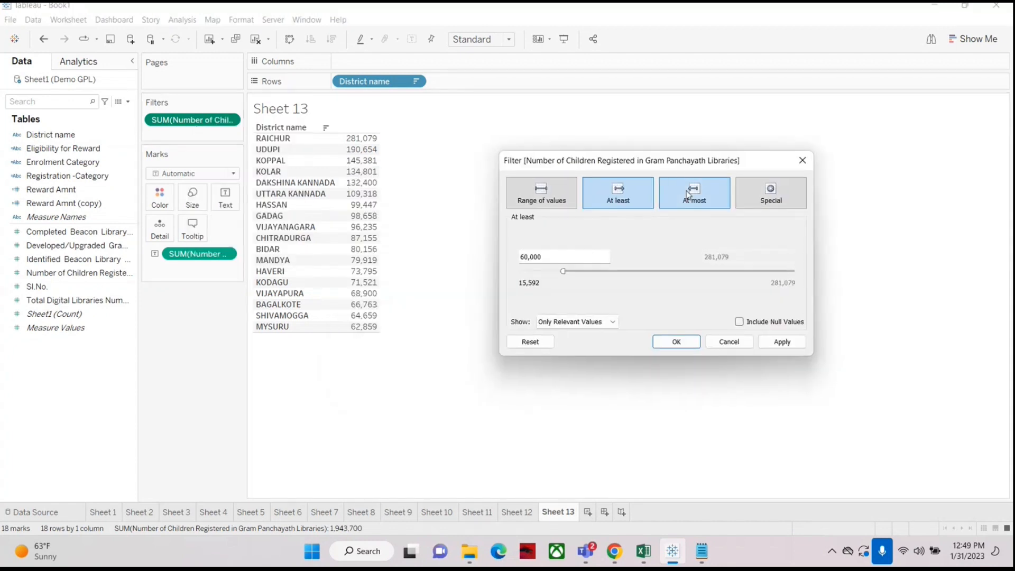
{"action": "left_click", "coordinate": [695, 194]}
{"action": "double_click", "coordinate": [733, 258]}
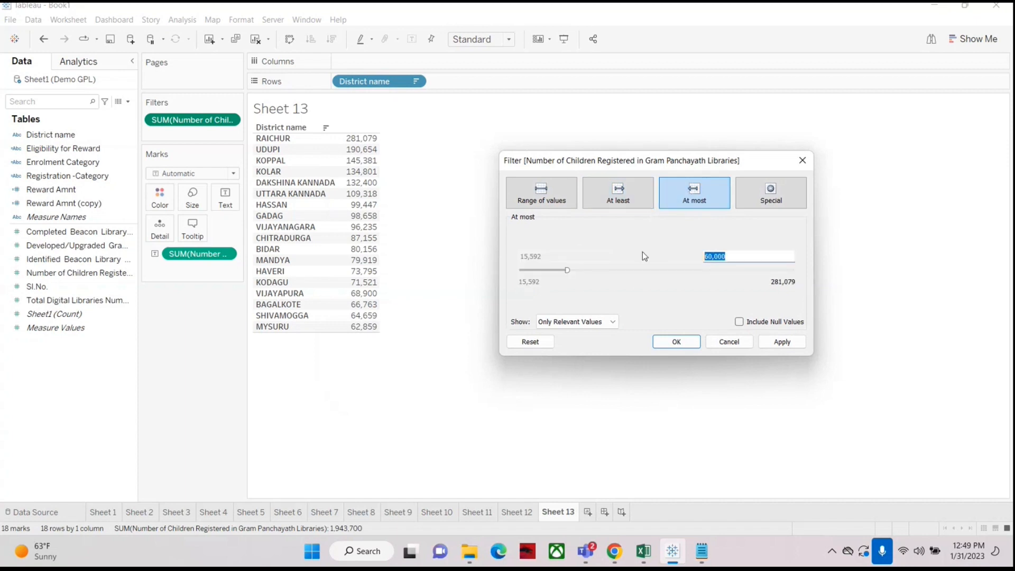
{"action": "type", "text": "50000"}
{"action": "left_click", "coordinate": [672, 343]}
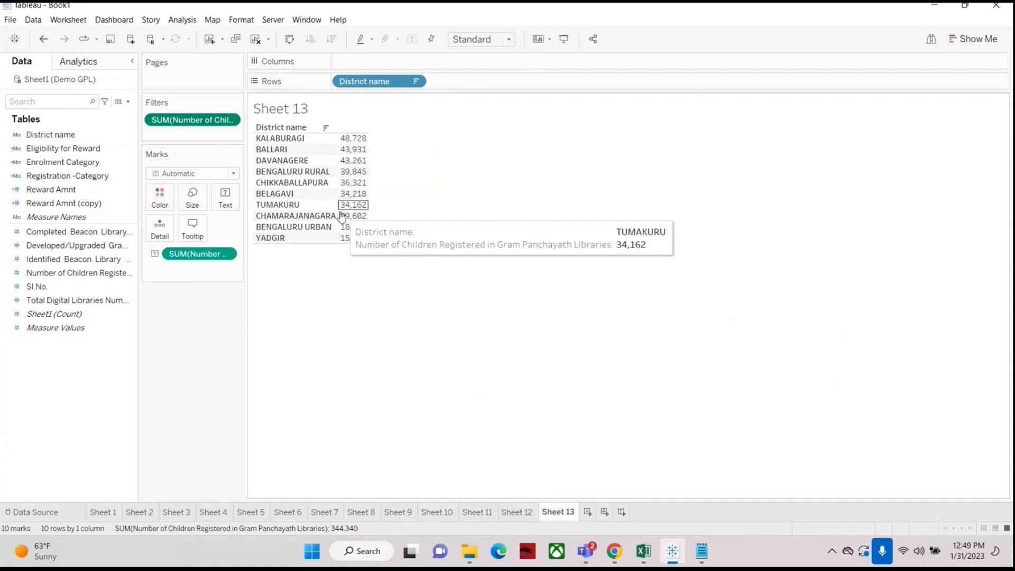
Step: Reopen the children-registered filter, browse its Special, Range of values, At least and At most options, and cancel
{"action": "right_click", "coordinate": [206, 120]}
{"action": "left_click", "coordinate": [209, 129]}
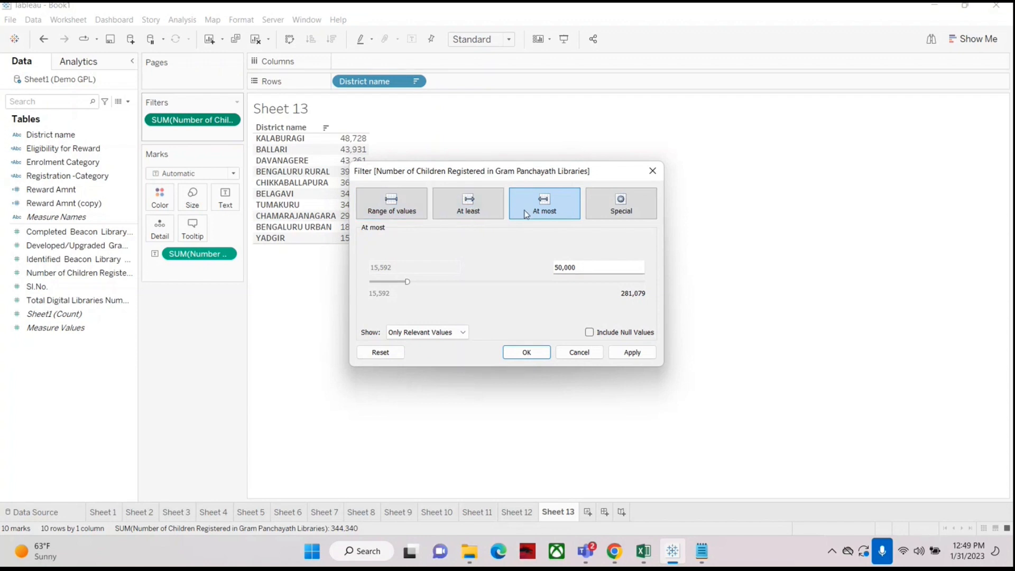
{"action": "left_click", "coordinate": [635, 200]}
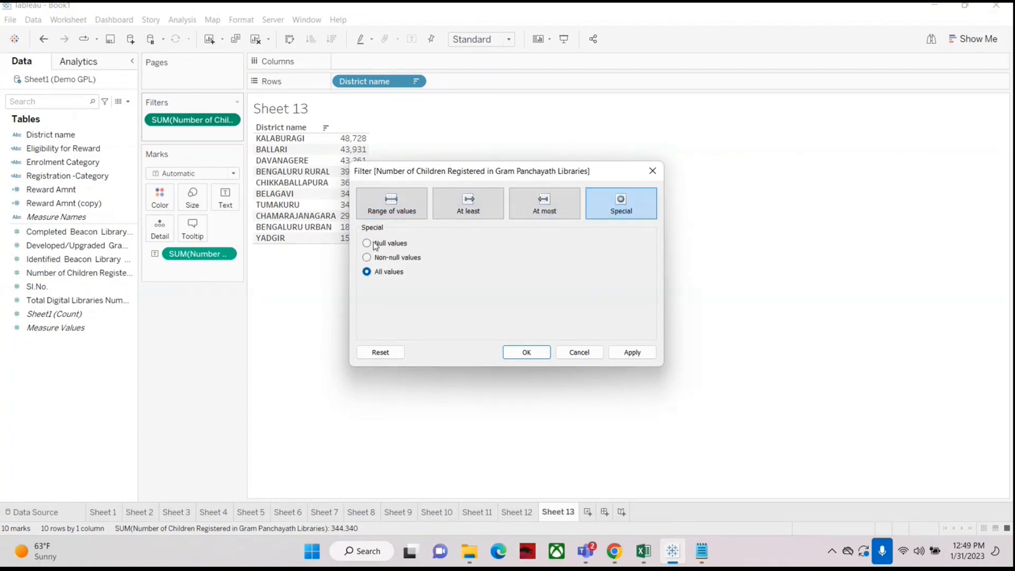
{"action": "left_click", "coordinate": [385, 209]}
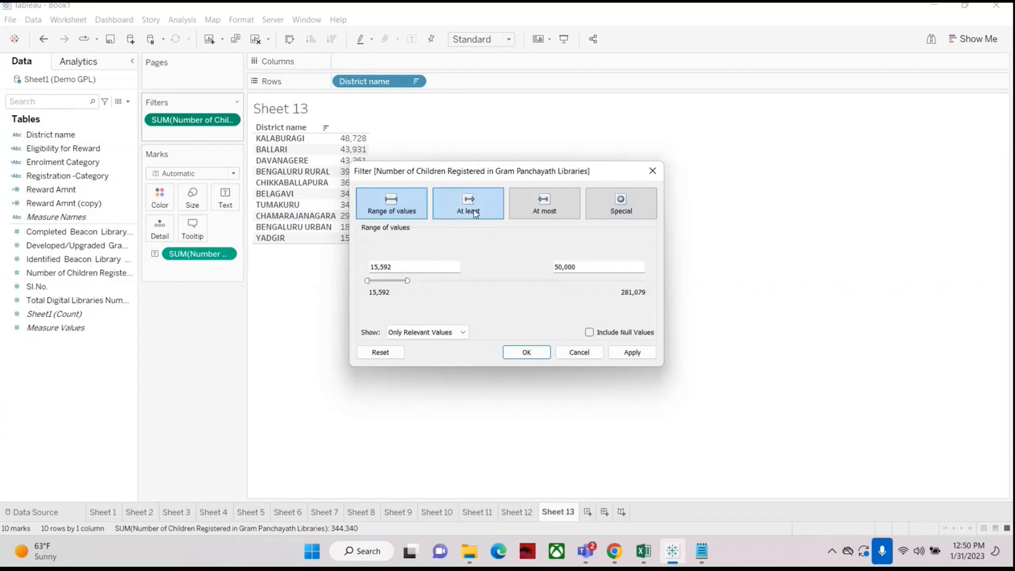
{"action": "left_click", "coordinate": [476, 213]}
{"action": "left_click", "coordinate": [535, 204]}
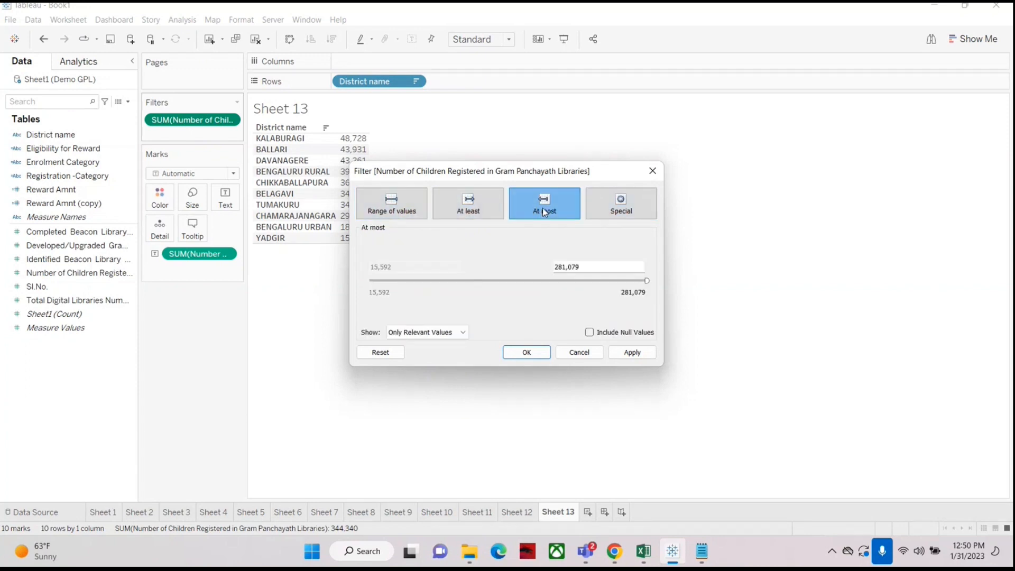
{"action": "left_click", "coordinate": [580, 350]}
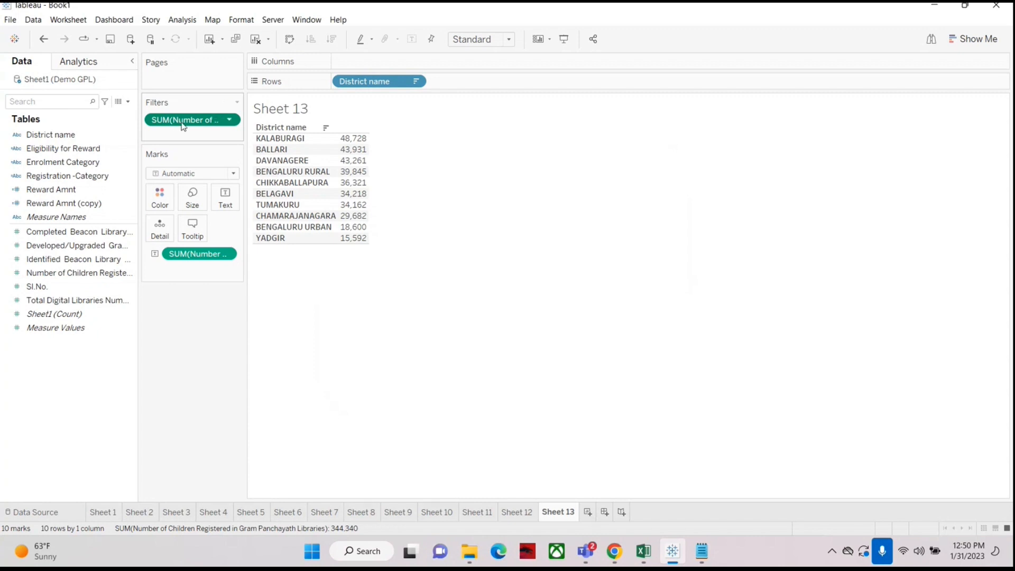
Step: Remove the children-registered filter and try re-adding Number of Children Registered as a Sum filter over its full range
{"action": "left_click_drag", "start_coordinate": [192, 120], "coordinate": [19, 476]}
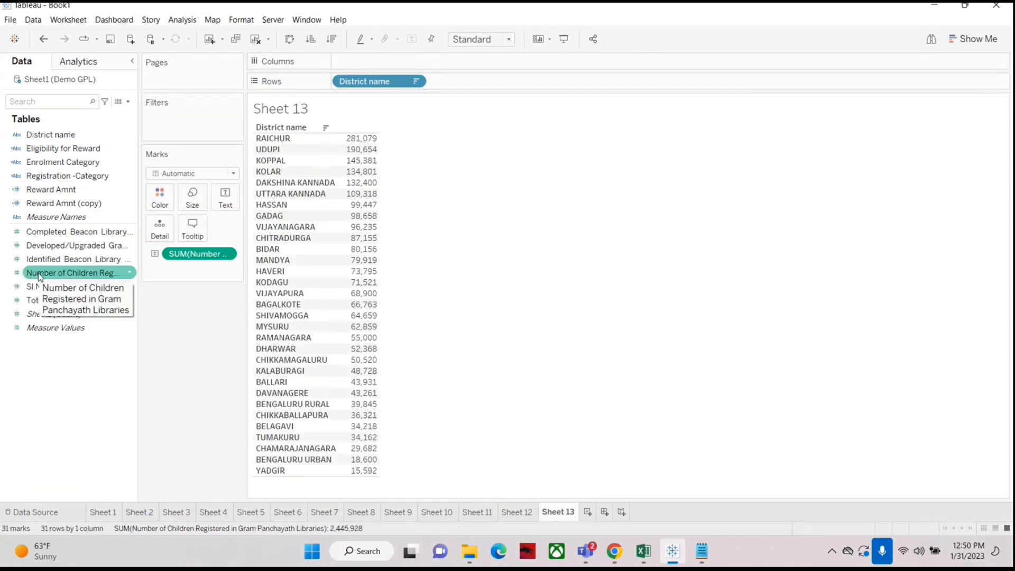
{"action": "left_click_drag", "start_coordinate": [40, 277], "coordinate": [161, 123]}
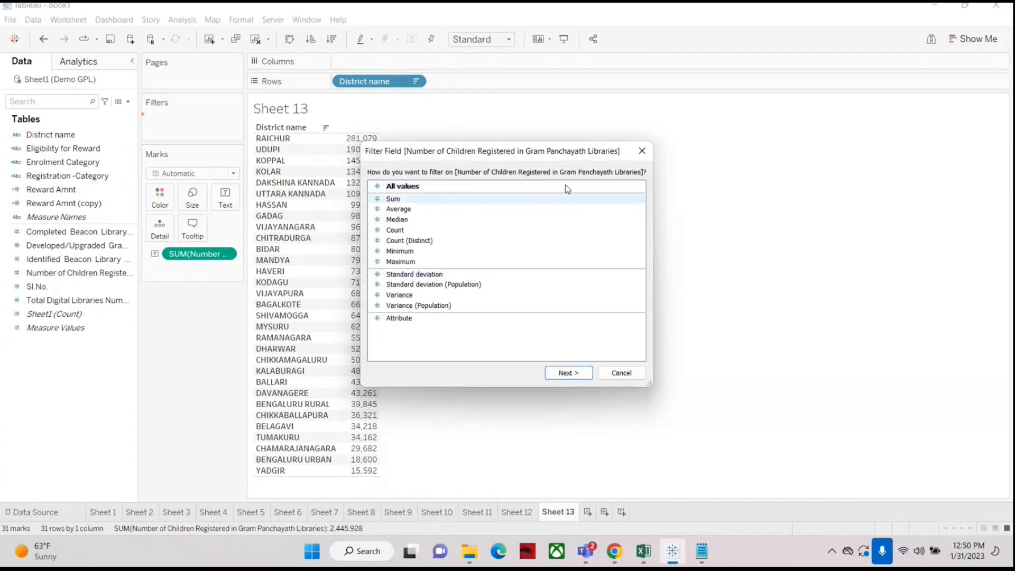
{"action": "left_click", "coordinate": [569, 373]}
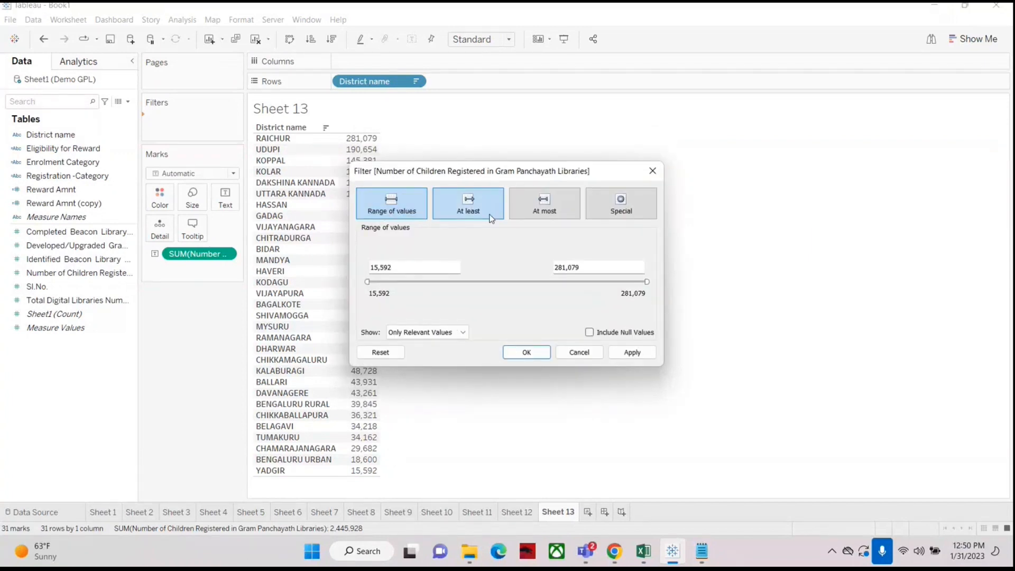
{"action": "left_click", "coordinate": [527, 353]}
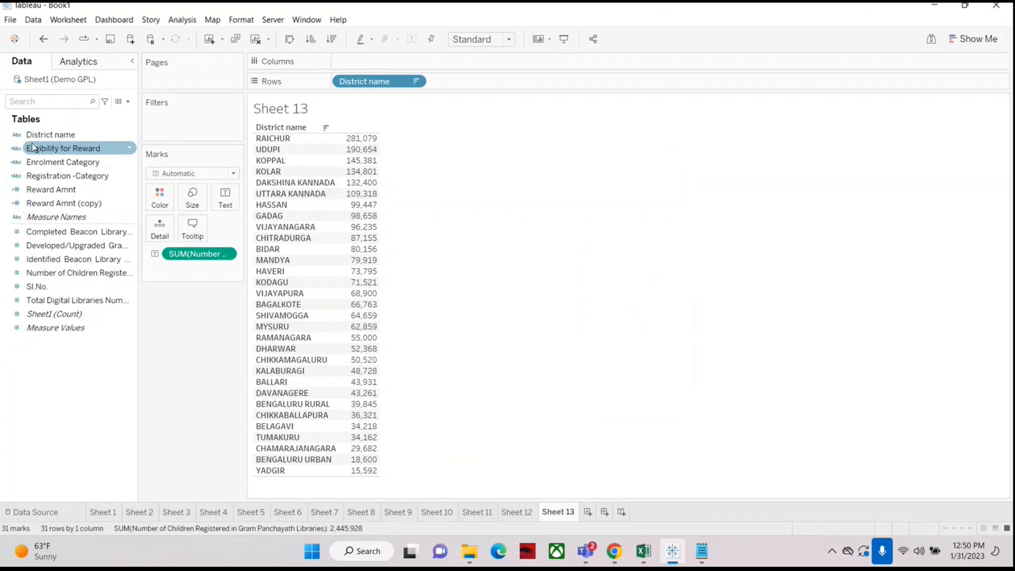
Step: Add District name as a filter twice, browsing its General, Wildcard, Condition and Top tabs, and cancel each time
{"action": "left_click", "coordinate": [51, 135]}
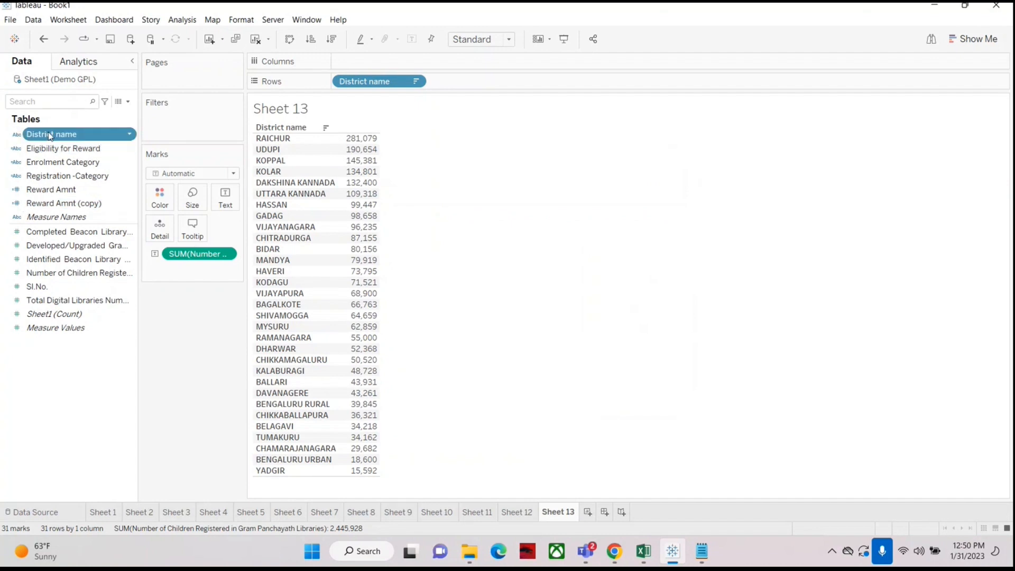
{"action": "left_click_drag", "start_coordinate": [50, 136], "coordinate": [177, 115]}
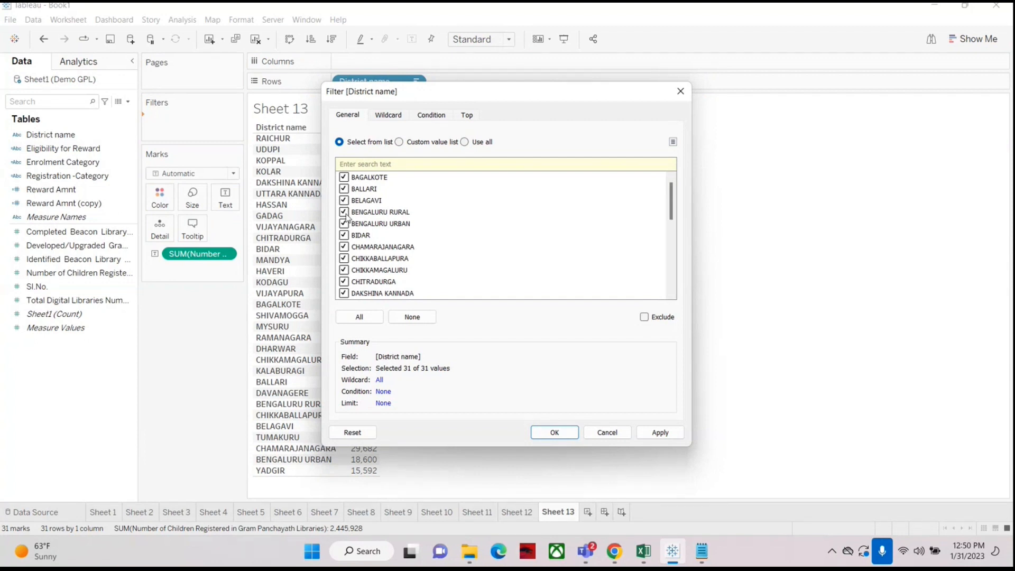
{"action": "left_click", "coordinate": [382, 117]}
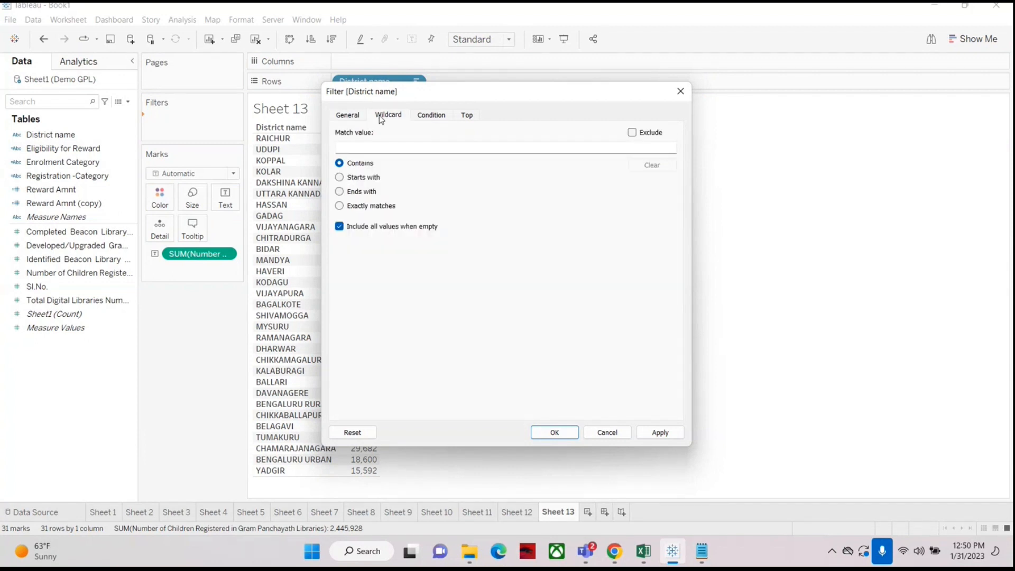
{"action": "left_click", "coordinate": [435, 118]}
{"action": "left_click", "coordinate": [467, 118]}
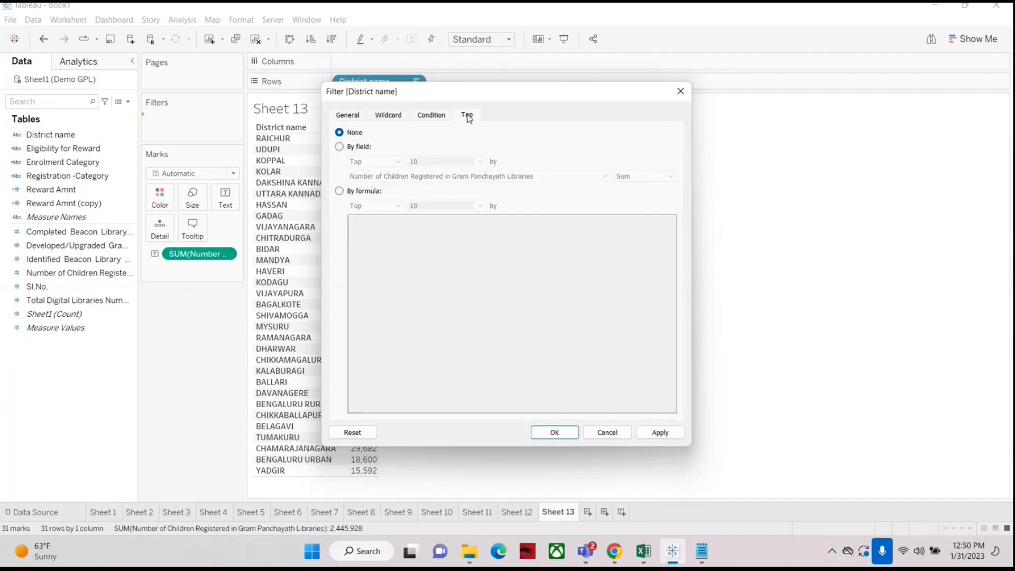
{"action": "left_click", "coordinate": [616, 431]}
{"action": "left_click", "coordinate": [46, 135]}
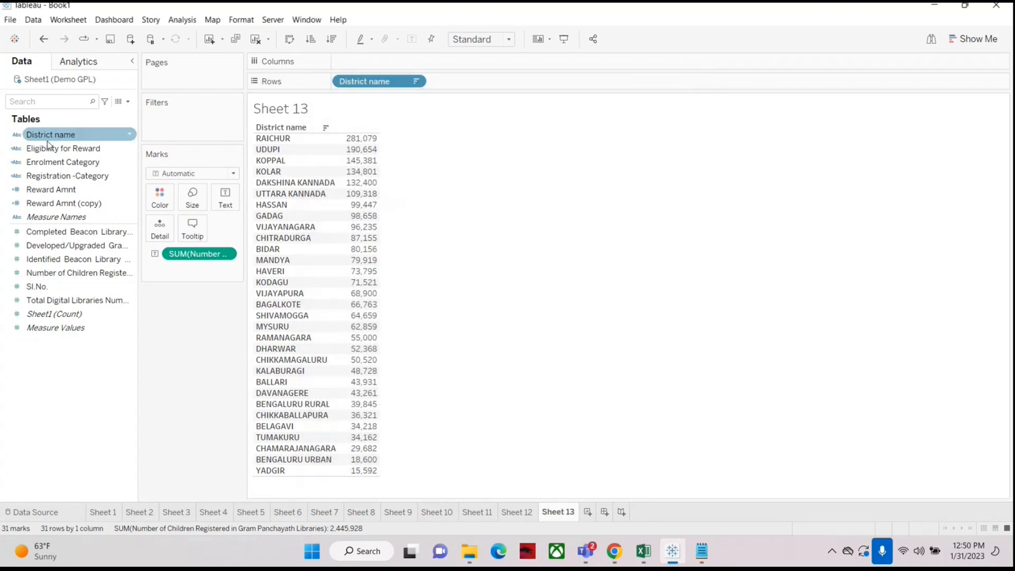
{"action": "left_click_drag", "start_coordinate": [46, 136], "coordinate": [166, 122]}
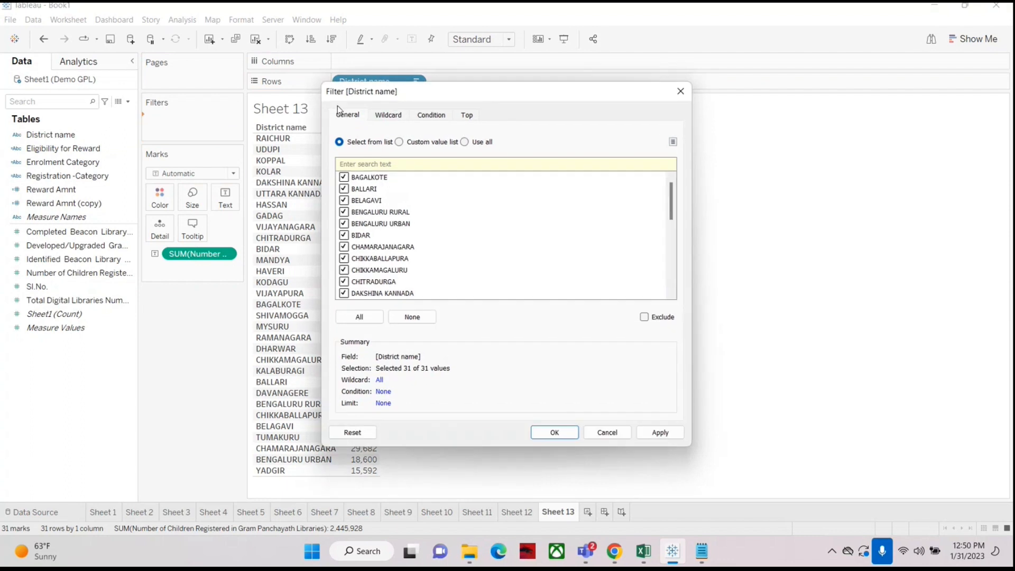
{"action": "left_click", "coordinate": [426, 119]}
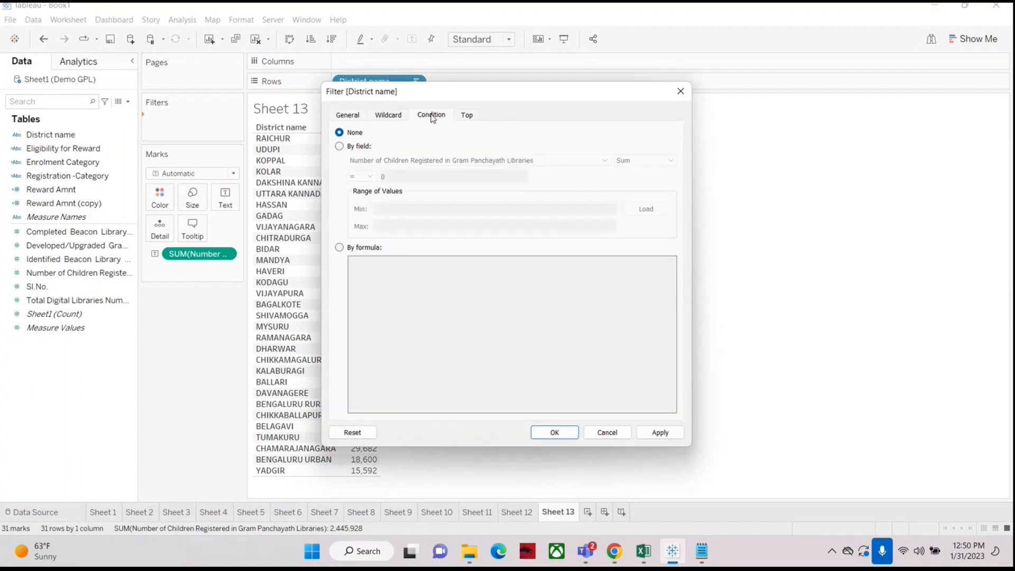
{"action": "left_click", "coordinate": [468, 116]}
{"action": "left_click", "coordinate": [388, 114]}
{"action": "left_click", "coordinate": [347, 114]}
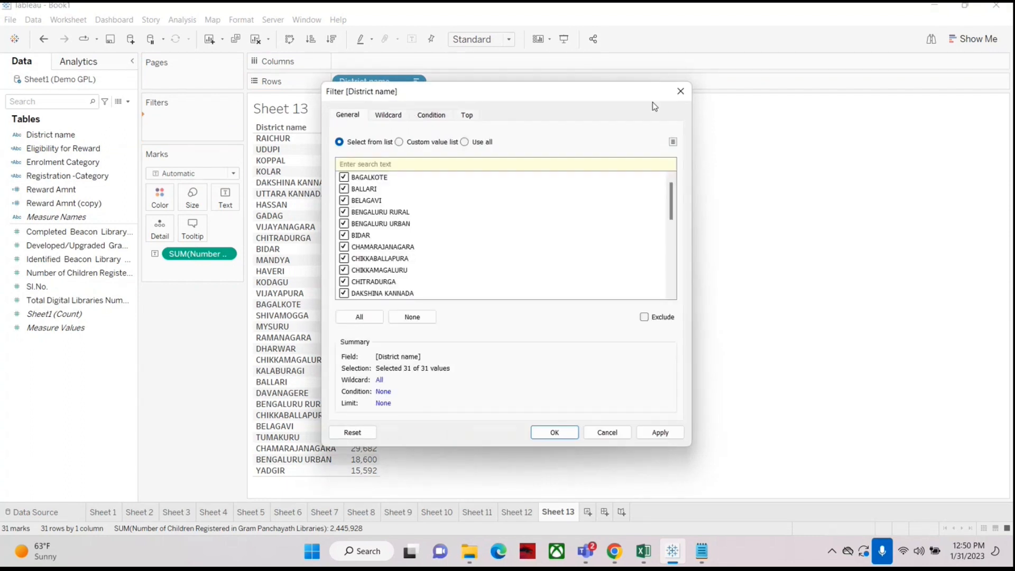
{"action": "left_click", "coordinate": [681, 91]}
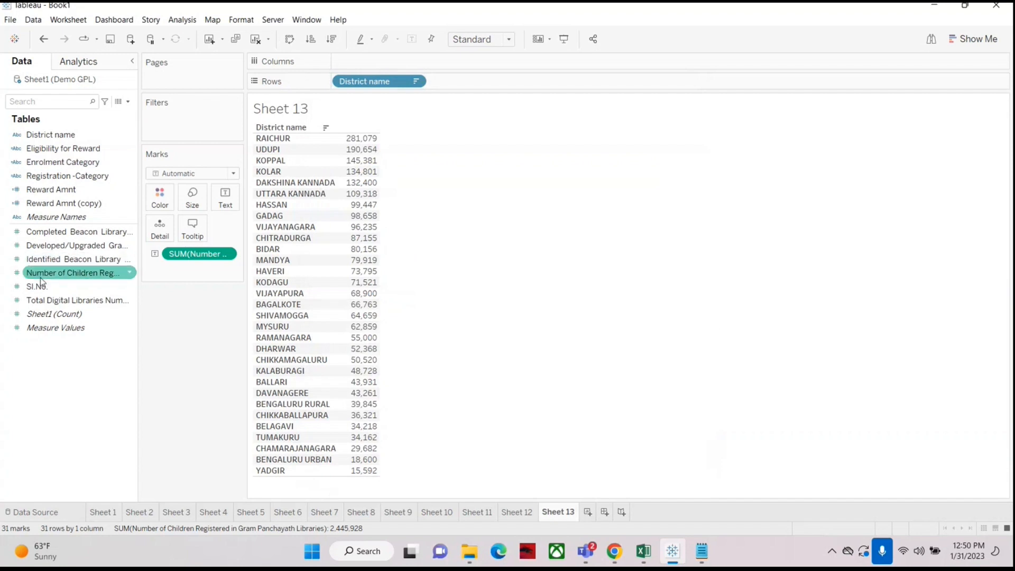
{"action": "left_click_drag", "start_coordinate": [42, 272], "coordinate": [163, 130]}
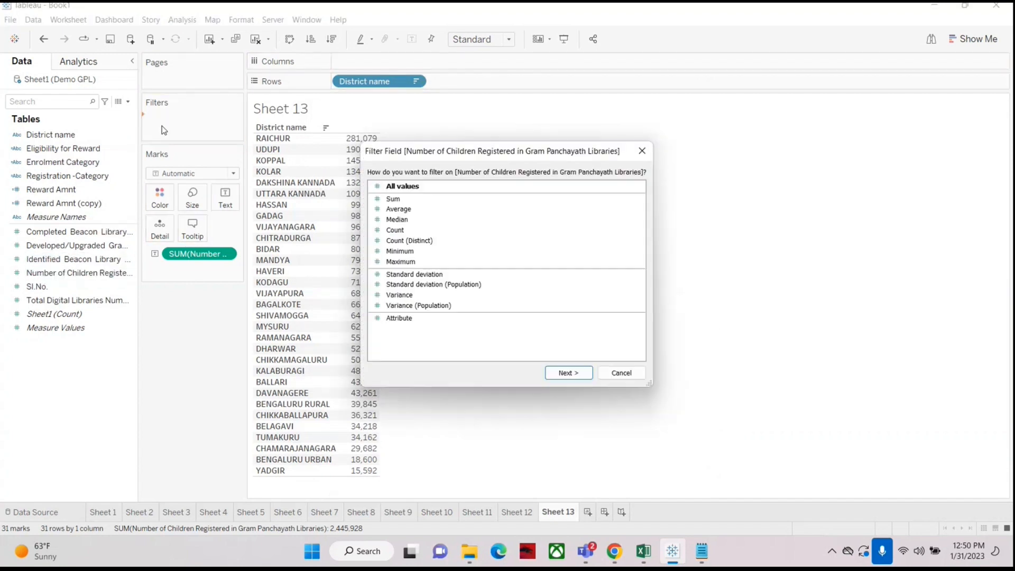
{"action": "left_click", "coordinate": [402, 199]}
{"action": "left_click", "coordinate": [579, 375]}
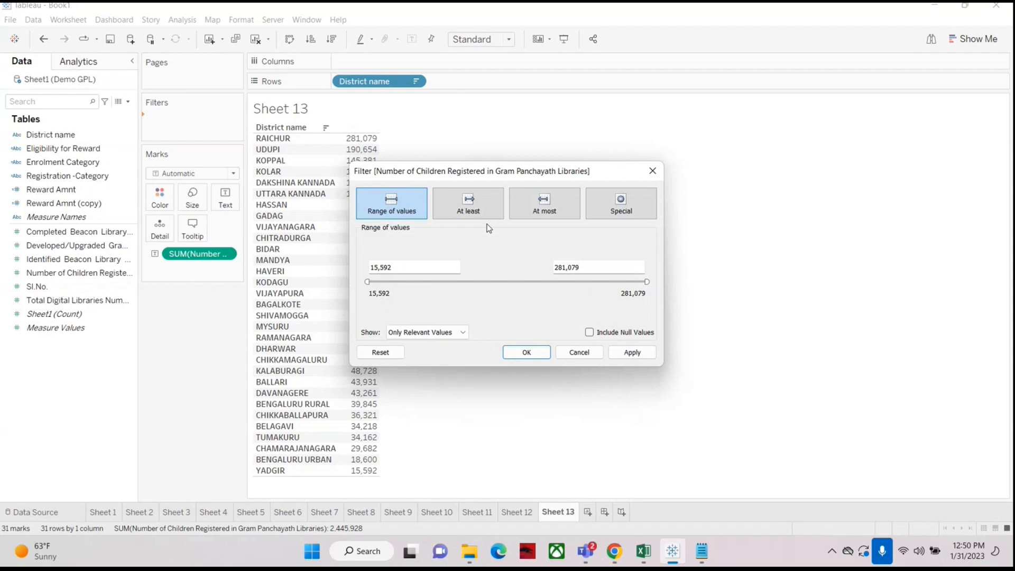
{"action": "left_click", "coordinate": [588, 353]}
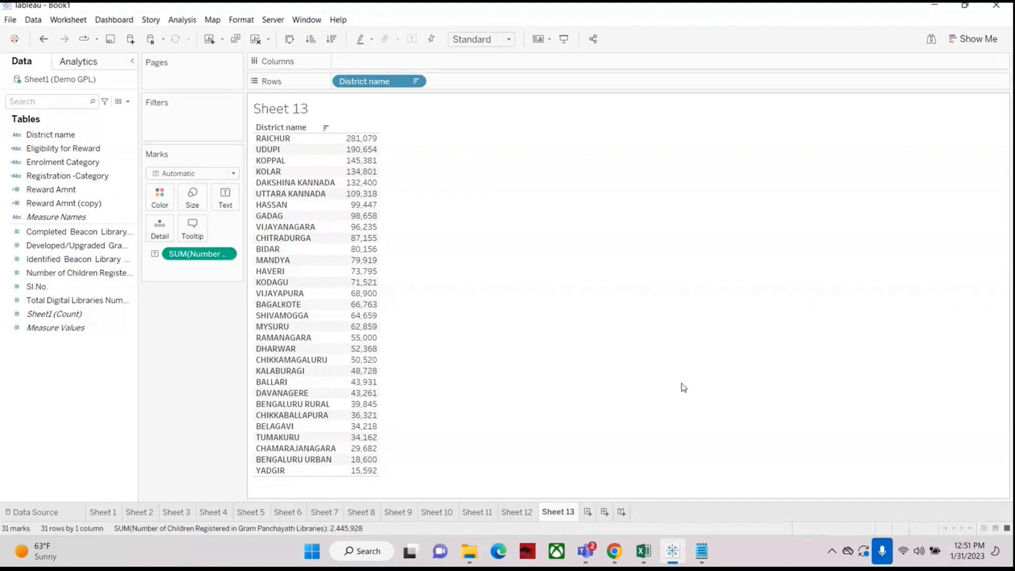
Step: Add a District name filter with a wildcard match value of ko, set to Starts with
{"action": "left_click_drag", "start_coordinate": [42, 134], "coordinate": [175, 125]}
{"action": "left_click", "coordinate": [388, 115]}
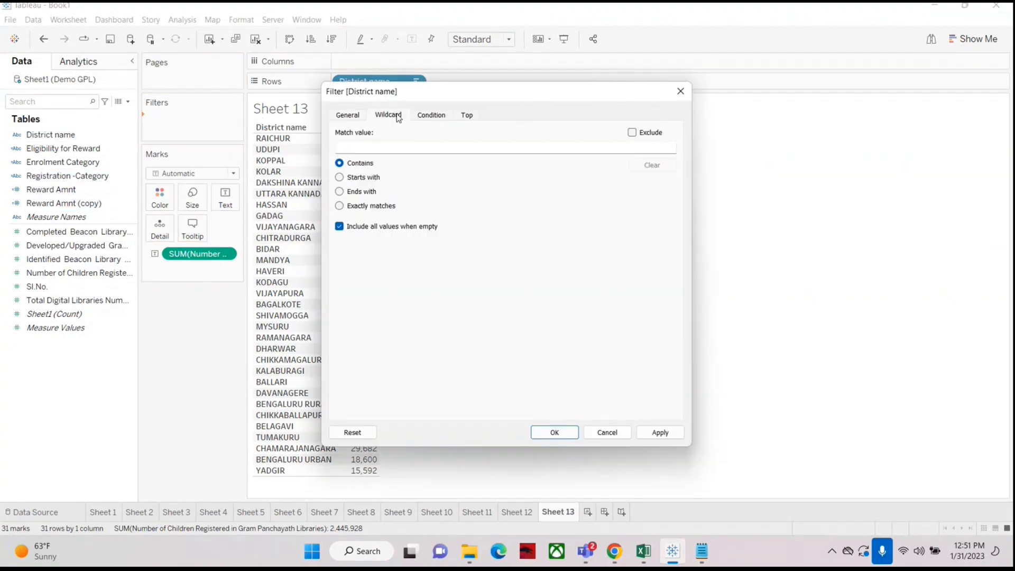
{"action": "left_click", "coordinate": [368, 144]}
{"action": "type", "text": "*.*"}
{"action": "key", "text": "Right"}
{"action": "key", "text": "Right"}
{"action": "key", "text": "BackSpace"}
{"action": "key", "text": "BackSpace"}
{"action": "key", "text": "BackSpace"}
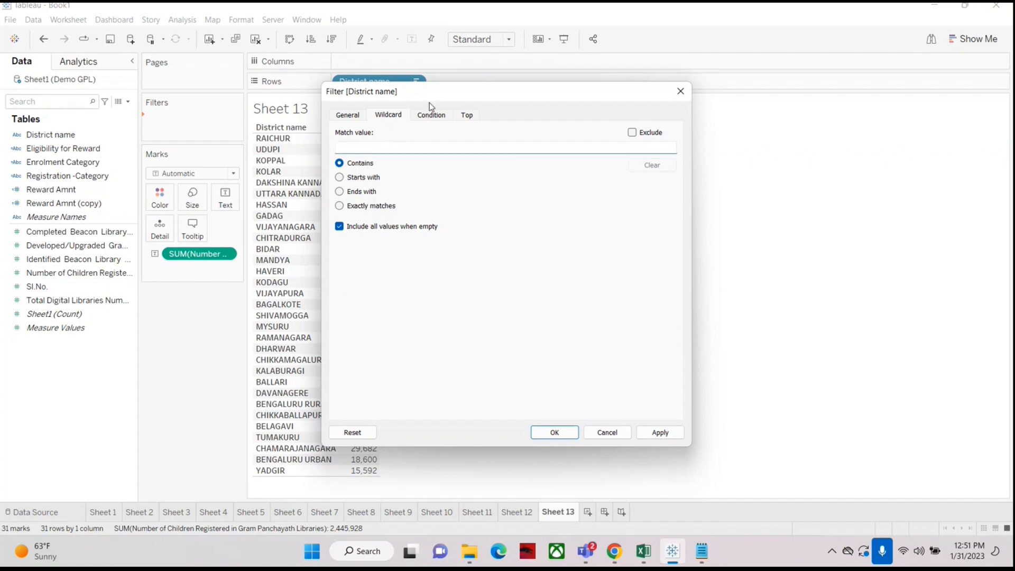
{"action": "left_click_drag", "start_coordinate": [437, 95], "coordinate": [594, 105]}
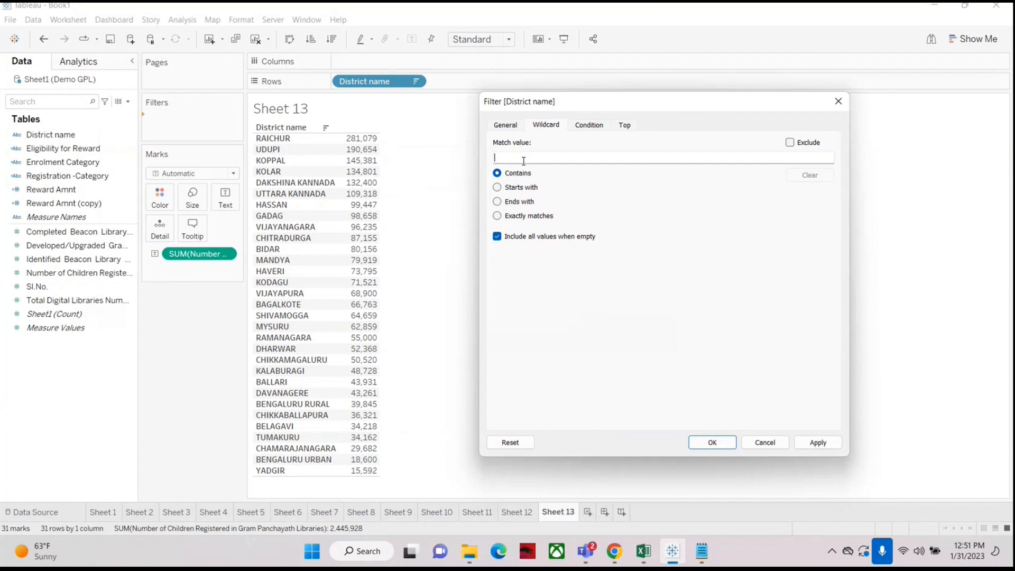
{"action": "type", "text": "ko"}
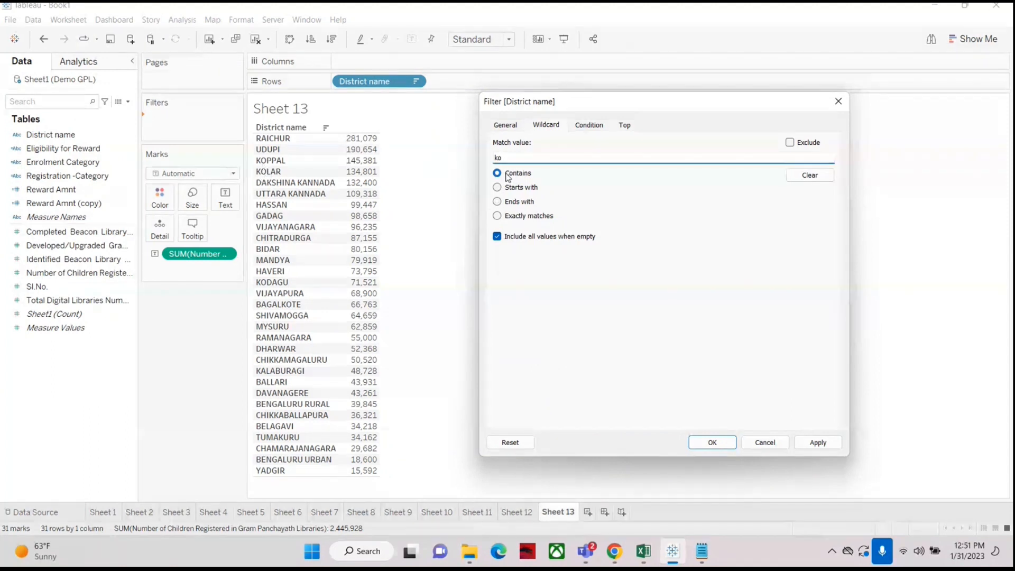
{"action": "left_click", "coordinate": [497, 187]}
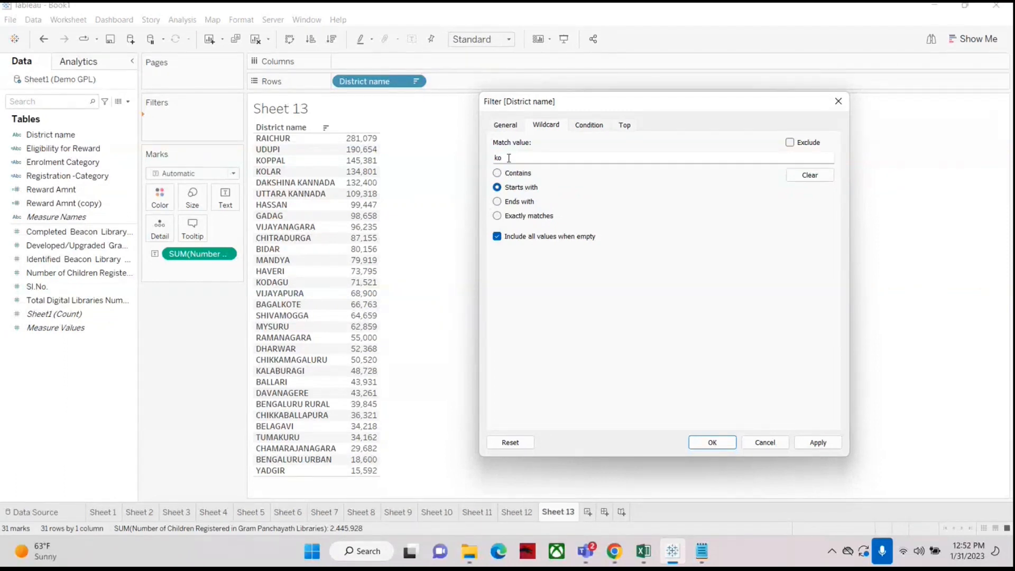
Step: Change the wildcard match value to b and confirm the District name filter
{"action": "left_click_drag", "start_coordinate": [508, 158], "coordinate": [423, 158]}
{"action": "type", "text": "b"}
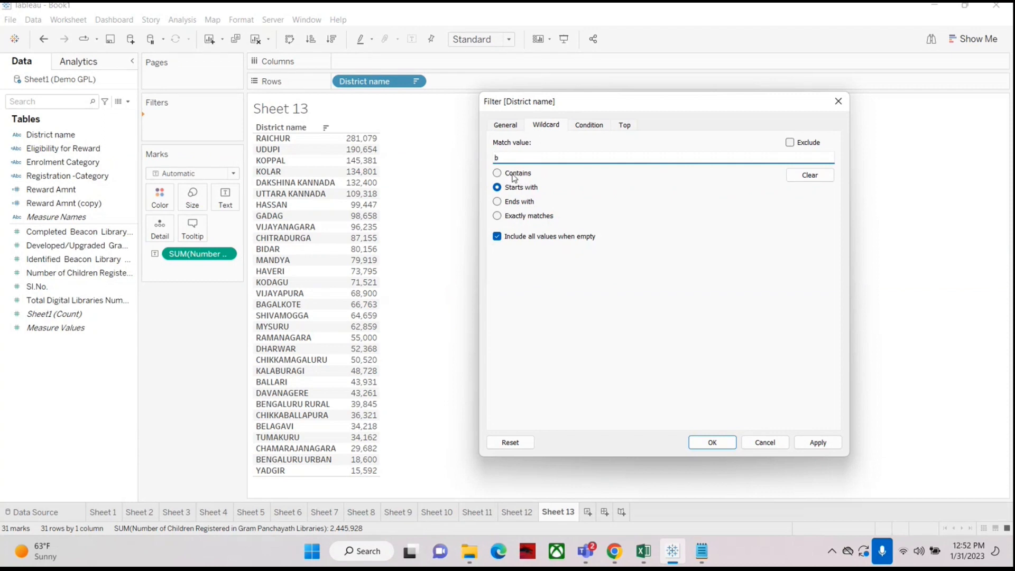
{"action": "left_click", "coordinate": [711, 442]}
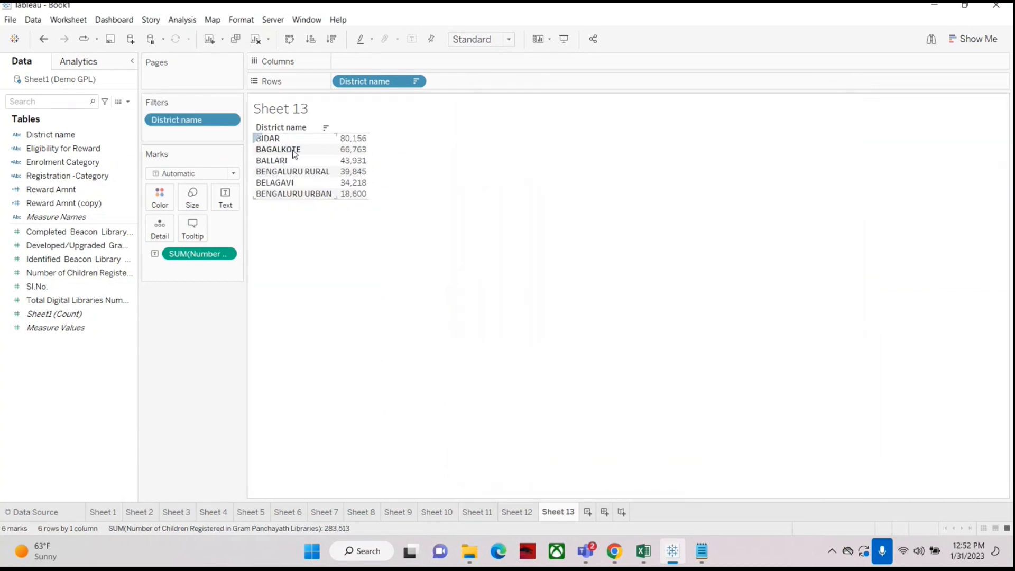
Step: Edit the District name wildcard filter to match b???? and confirm
{"action": "right_click", "coordinate": [179, 122]}
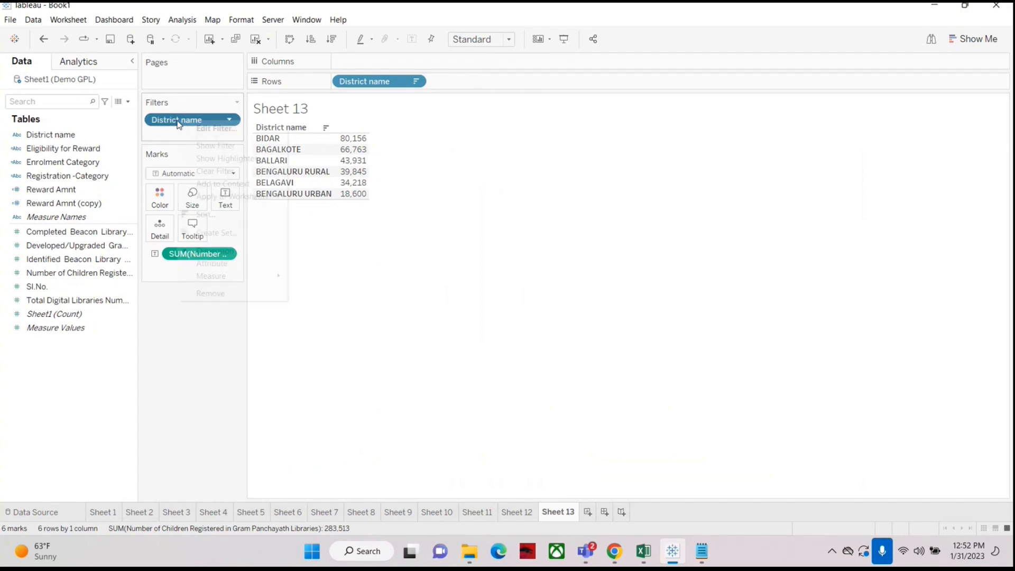
{"action": "left_click", "coordinate": [194, 129]}
{"action": "left_click", "coordinate": [389, 116]}
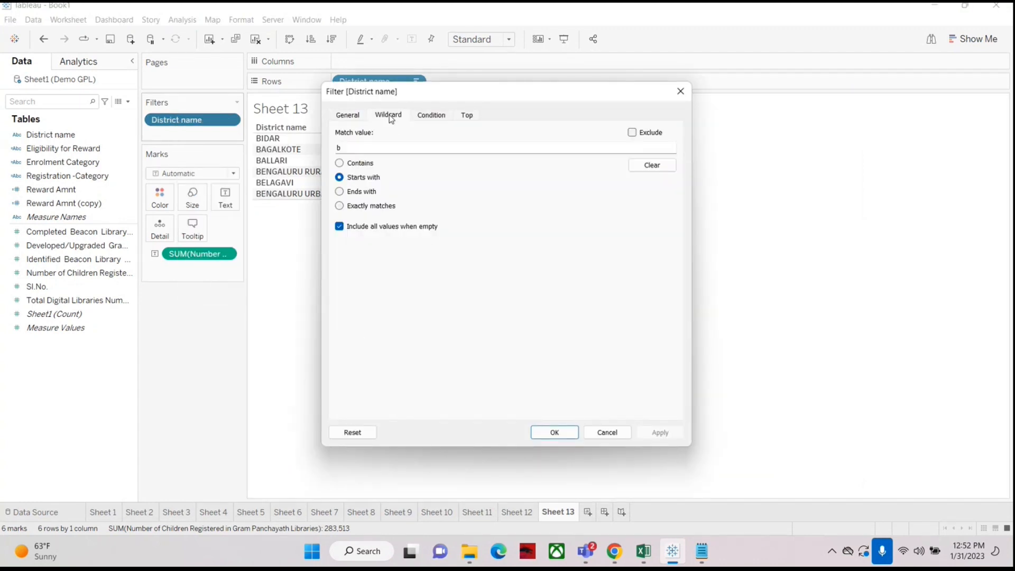
{"action": "left_click", "coordinate": [372, 142]}
{"action": "type", "text": "b????"}
{"action": "left_click", "coordinate": [563, 434]}
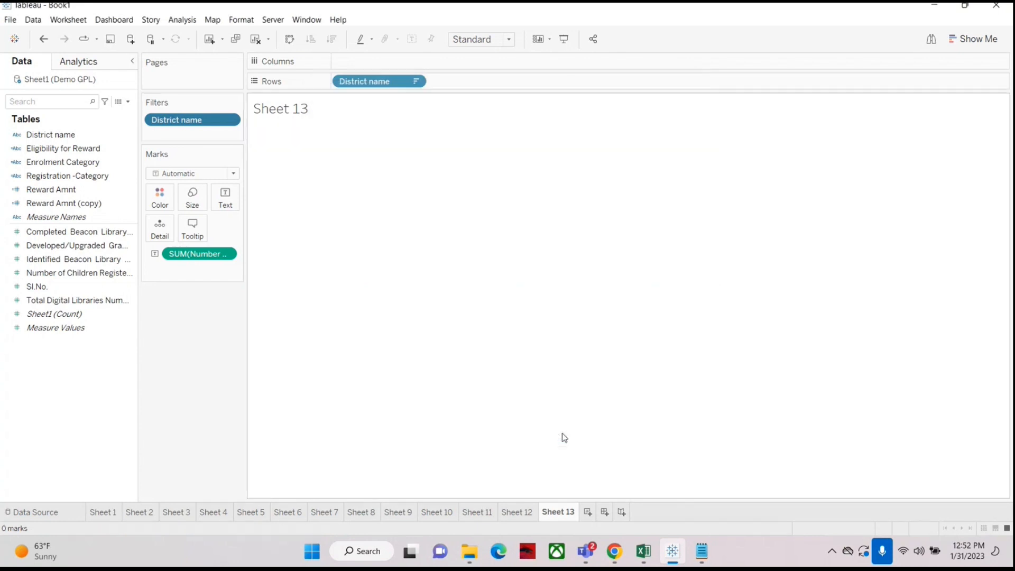
Step: Open the District name filter to review its wildcard settings, then cancel the dialog
{"action": "right_click", "coordinate": [199, 122]}
{"action": "left_click", "coordinate": [219, 127]}
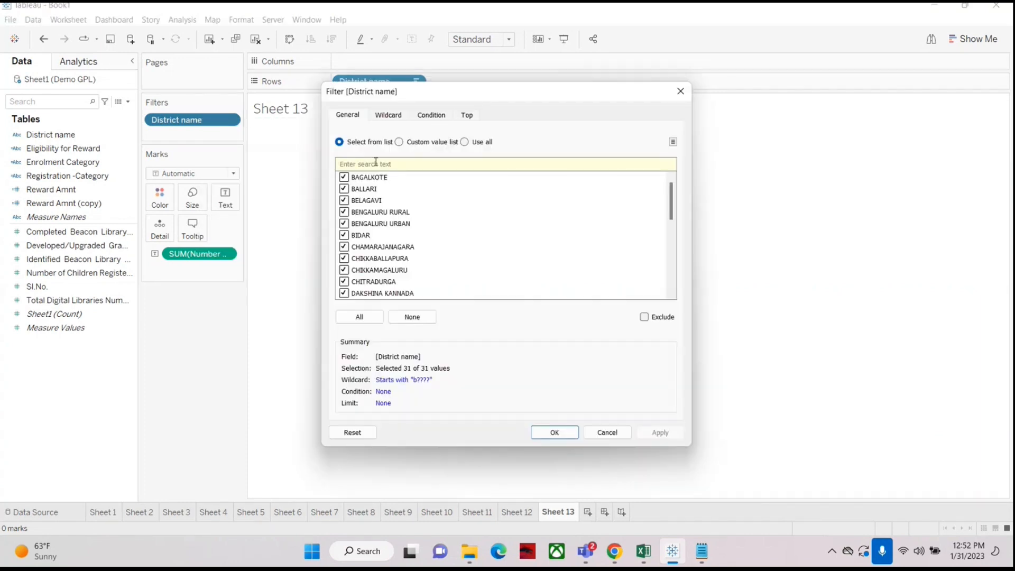
{"action": "left_click", "coordinate": [401, 123]}
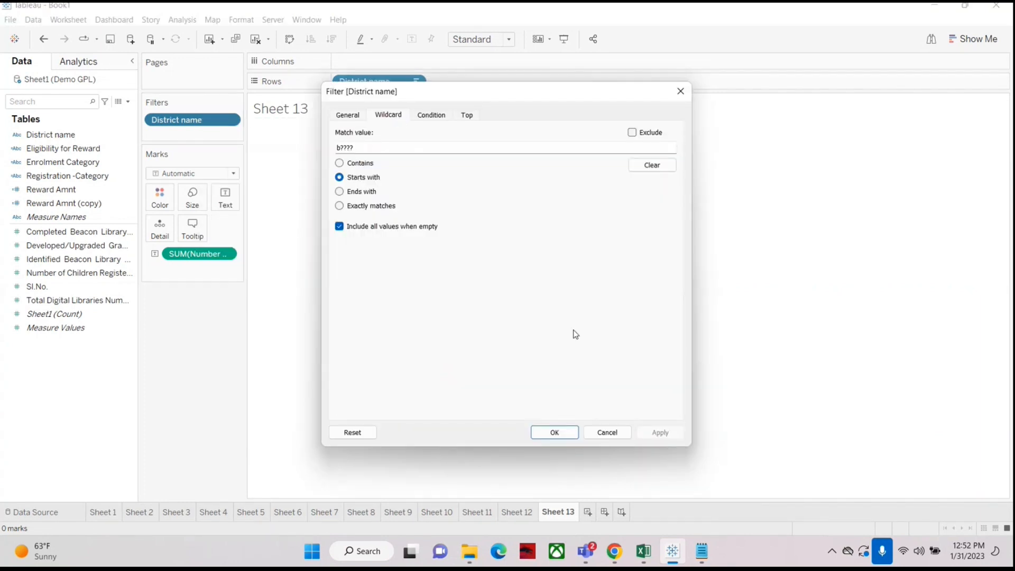
{"action": "left_click", "coordinate": [607, 432]}
Step: Replace the District name filter with a new one using a Contains wildcard match of b?????
{"action": "mouse_move", "coordinate": [192, 120]}
{"action": "left_mouse_down"}
{"action": "mouse_move", "coordinate": [70, 372]}
{"action": "mouse_move", "coordinate": [49, 140]}
{"action": "mouse_move", "coordinate": [177, 131]}
{"action": "left_mouse_up"}
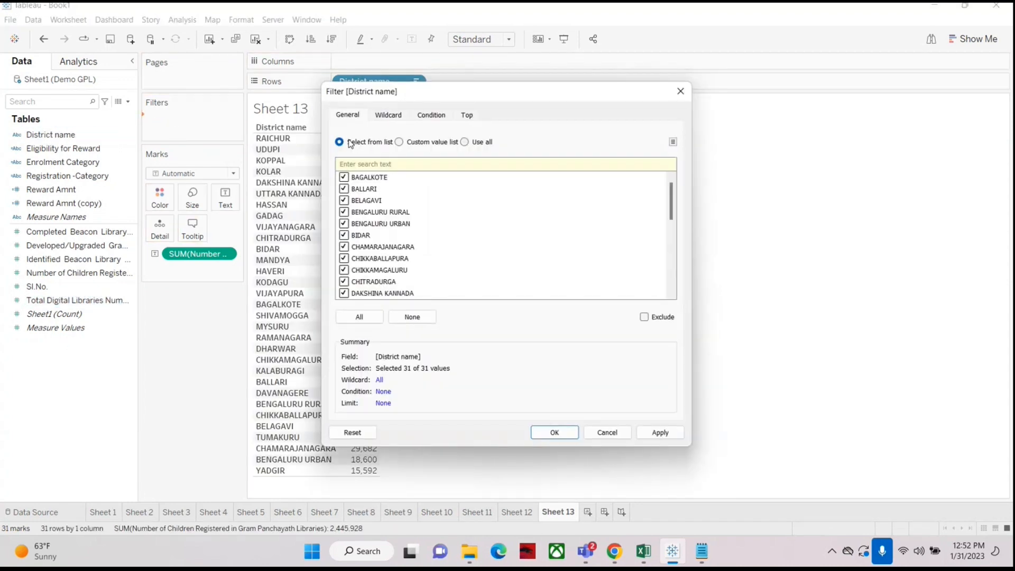
{"action": "left_click", "coordinate": [390, 117]}
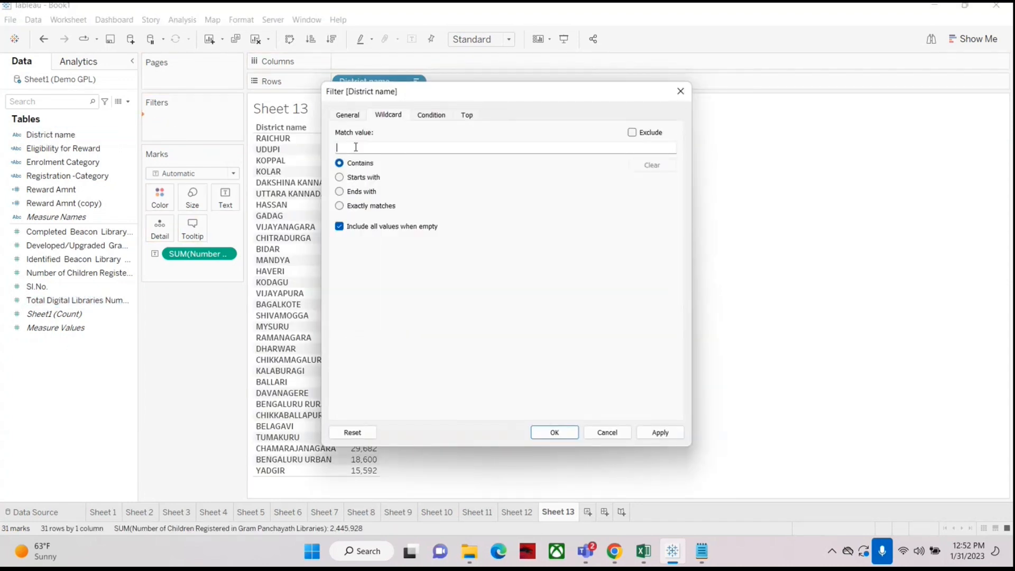
{"action": "type", "text": "b"}
{"action": "type", "text": "?????"}
{"action": "left_click", "coordinate": [567, 432]}
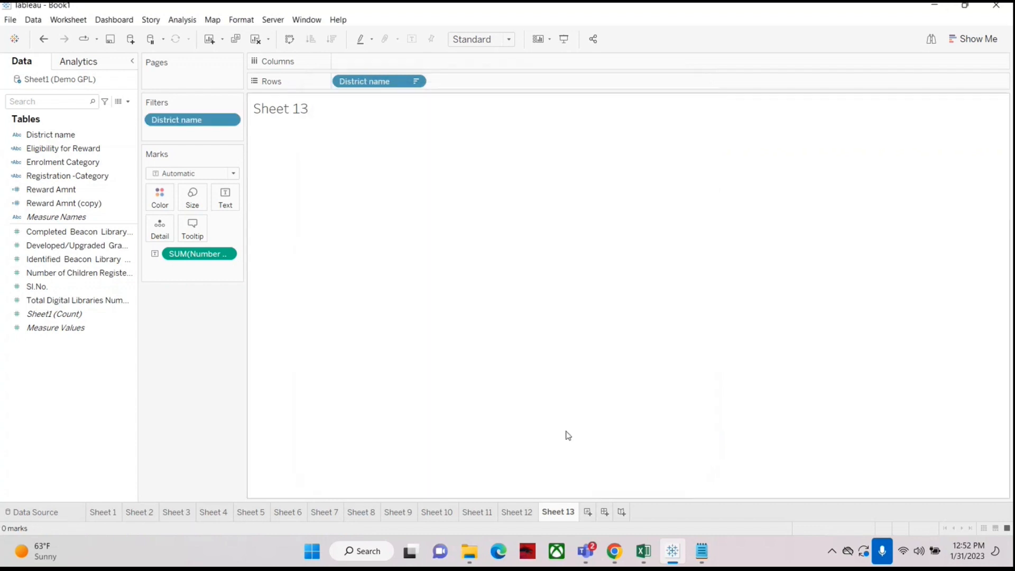
Step: Remove that filter and add a new District name filter with a Contains wildcard match value of b
{"action": "left_click_drag", "start_coordinate": [185, 121], "coordinate": [42, 376]}
{"action": "left_click_drag", "start_coordinate": [51, 134], "coordinate": [183, 121]}
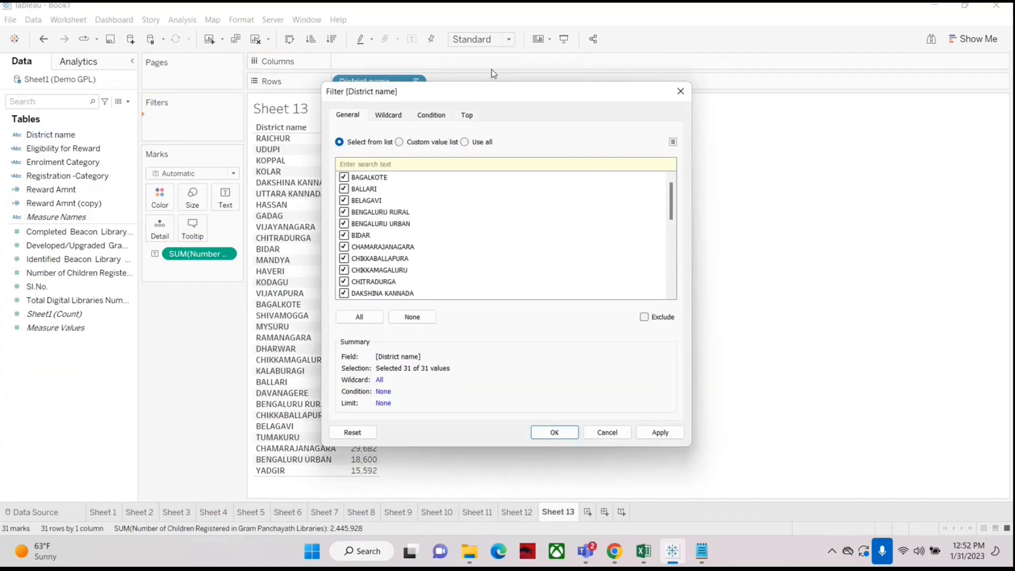
{"action": "left_click", "coordinate": [390, 116]}
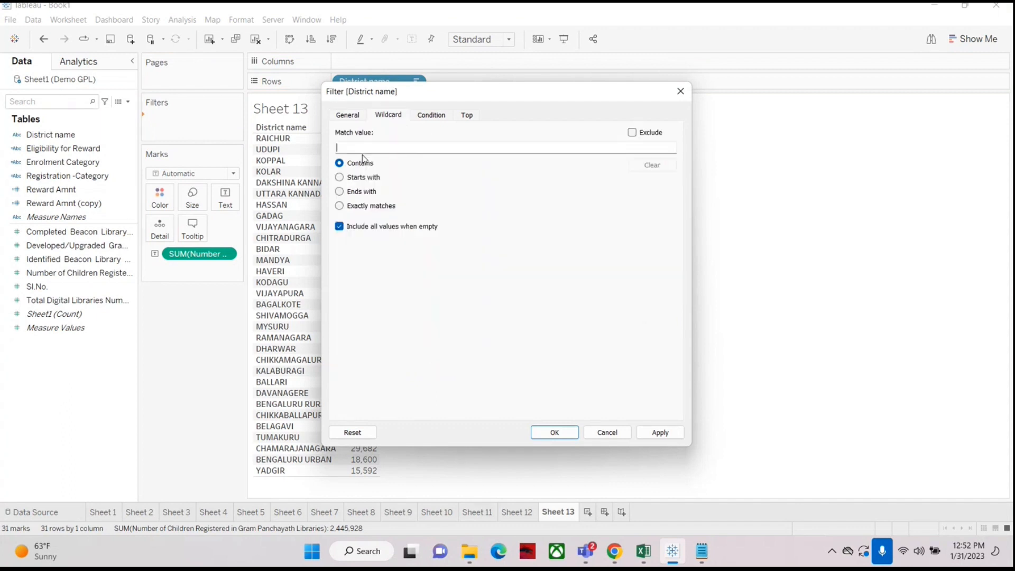
{"action": "type", "text": "b"}
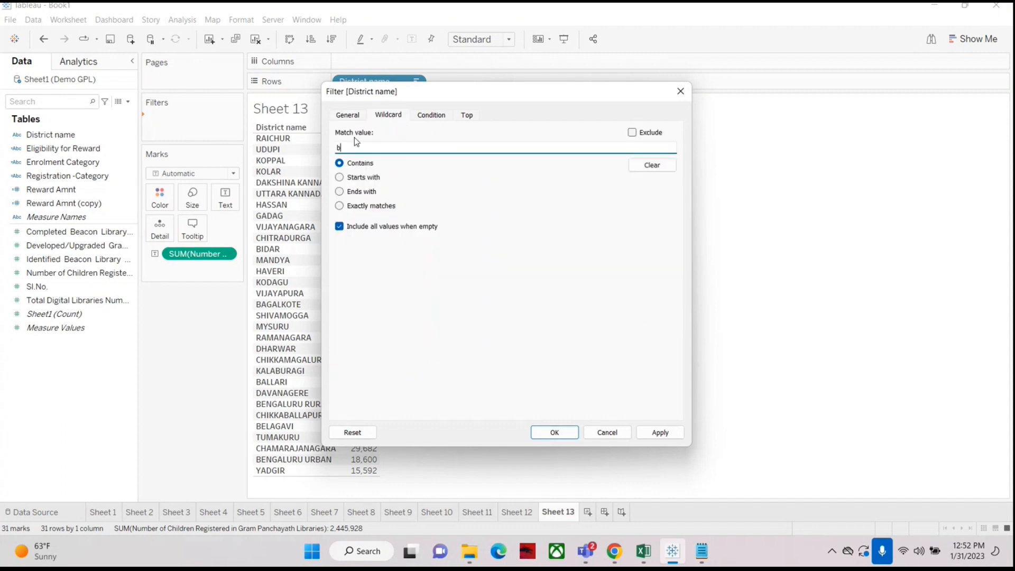
{"action": "left_click", "coordinate": [555, 432]}
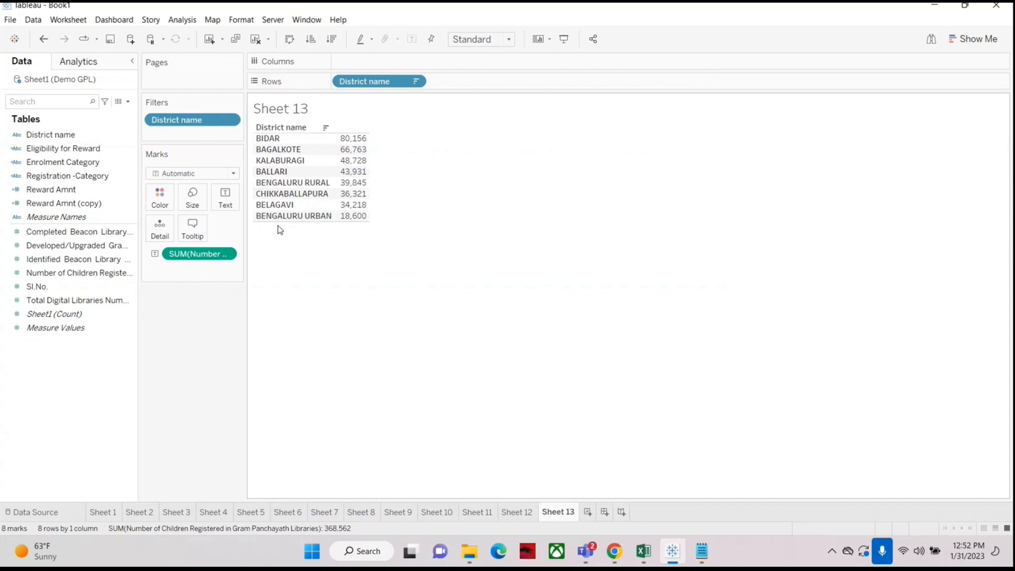
Step: Open the District name filter and browse its Wildcard, Condition, Top and General tabs
{"action": "right_click", "coordinate": [182, 121]}
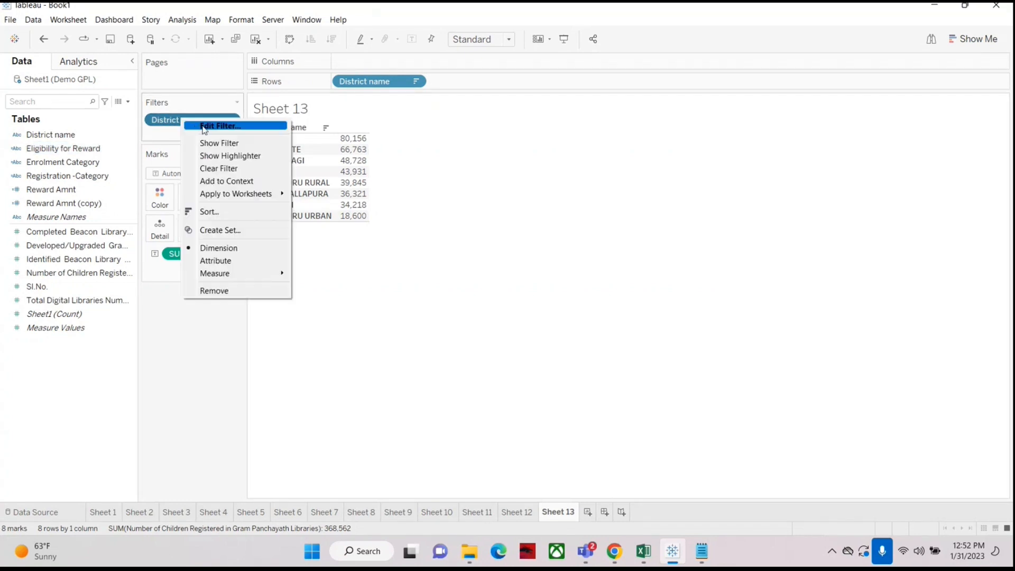
{"action": "left_click", "coordinate": [205, 128]}
{"action": "left_click_drag", "start_coordinate": [462, 90], "coordinate": [597, 87]}
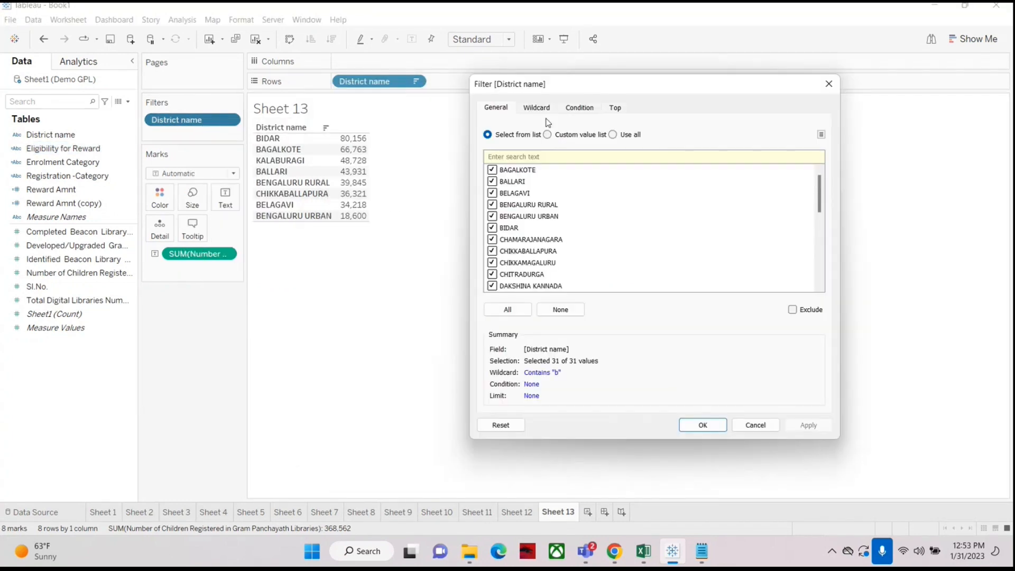
{"action": "left_click", "coordinate": [538, 109]}
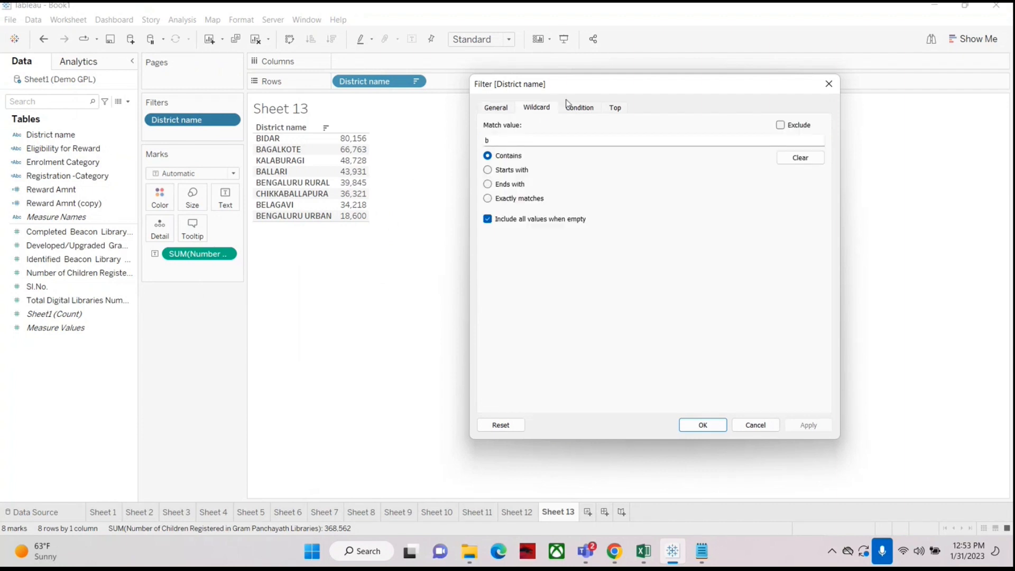
{"action": "left_click", "coordinate": [585, 108]}
{"action": "left_click", "coordinate": [614, 108]}
{"action": "left_click", "coordinate": [538, 108]}
{"action": "left_click", "coordinate": [582, 109]}
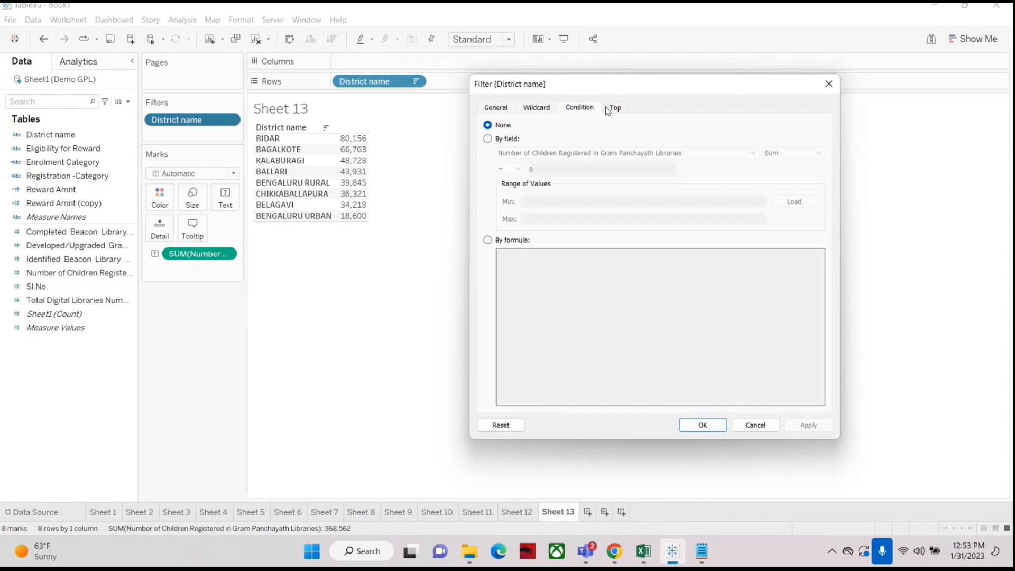
{"action": "left_click", "coordinate": [614, 108]}
{"action": "left_click", "coordinate": [496, 111]}
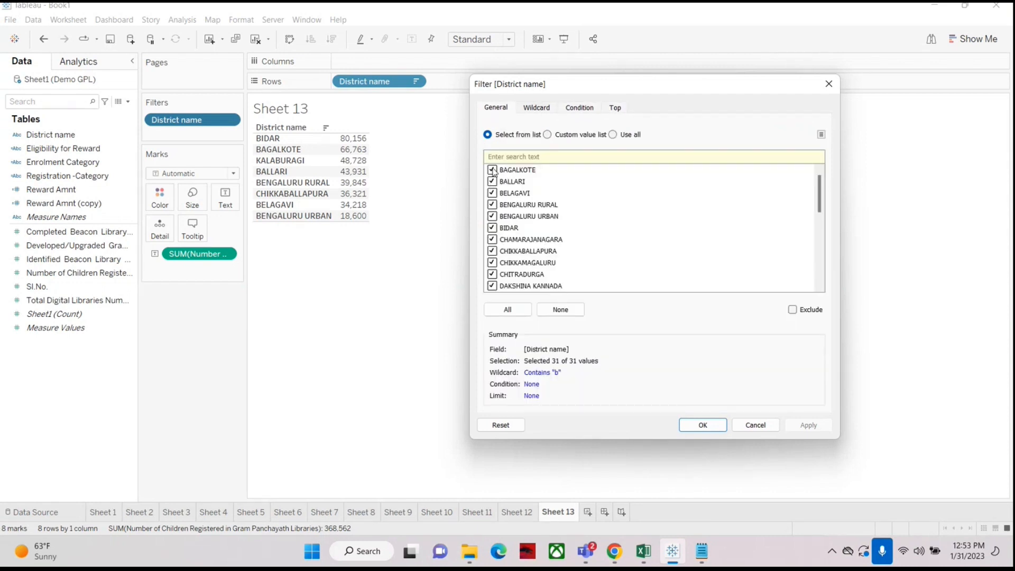
Step: Toggle district selections in the list, including None, All, BIDAR and CHAMARAJANAGARA, ending with all districts selected
{"action": "left_click", "coordinate": [492, 171]}
{"action": "left_click", "coordinate": [492, 172]}
{"action": "left_click", "coordinate": [554, 314]}
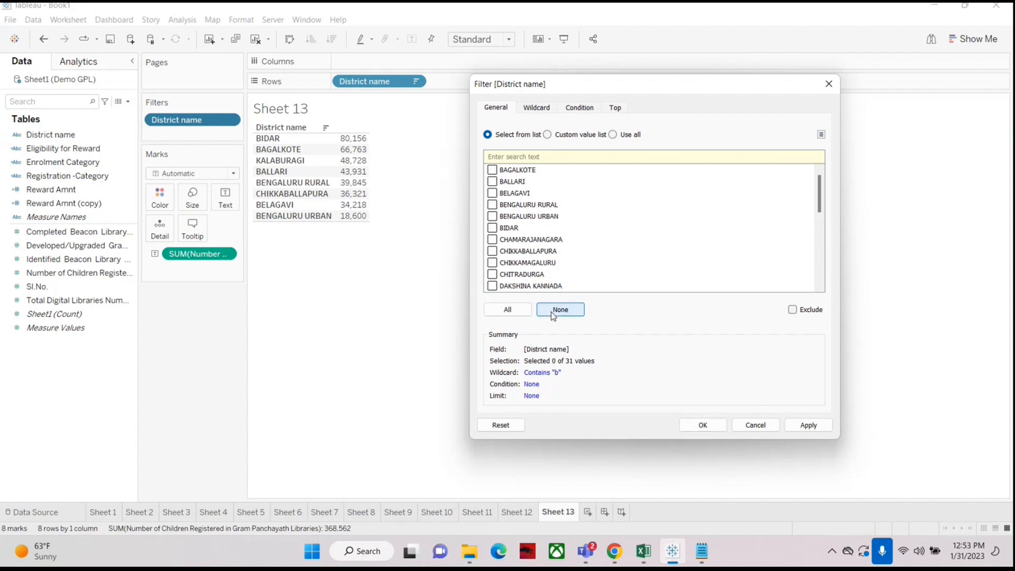
{"action": "left_click", "coordinate": [508, 312]}
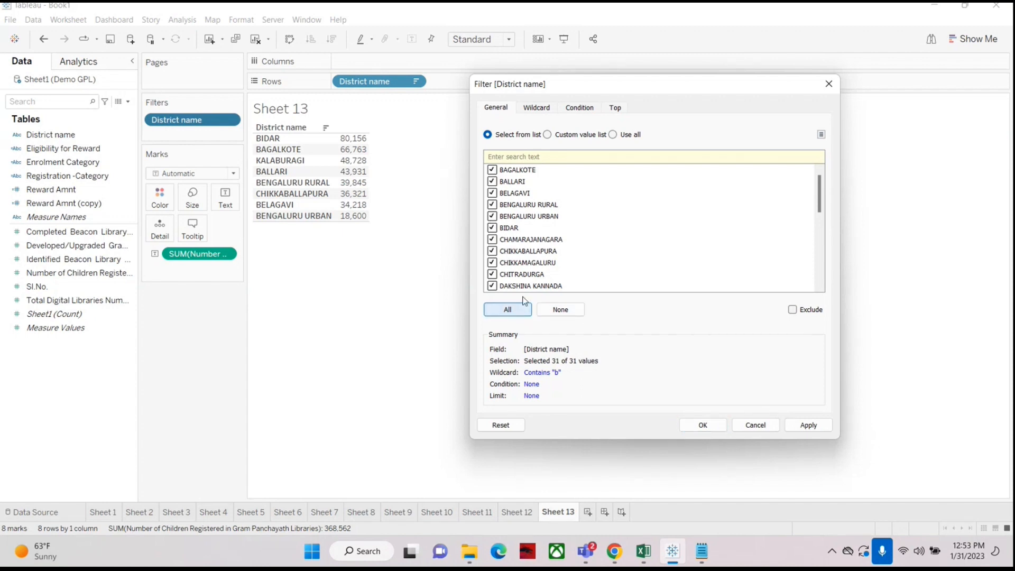
{"action": "left_click", "coordinate": [559, 310]}
{"action": "left_click", "coordinate": [493, 228]}
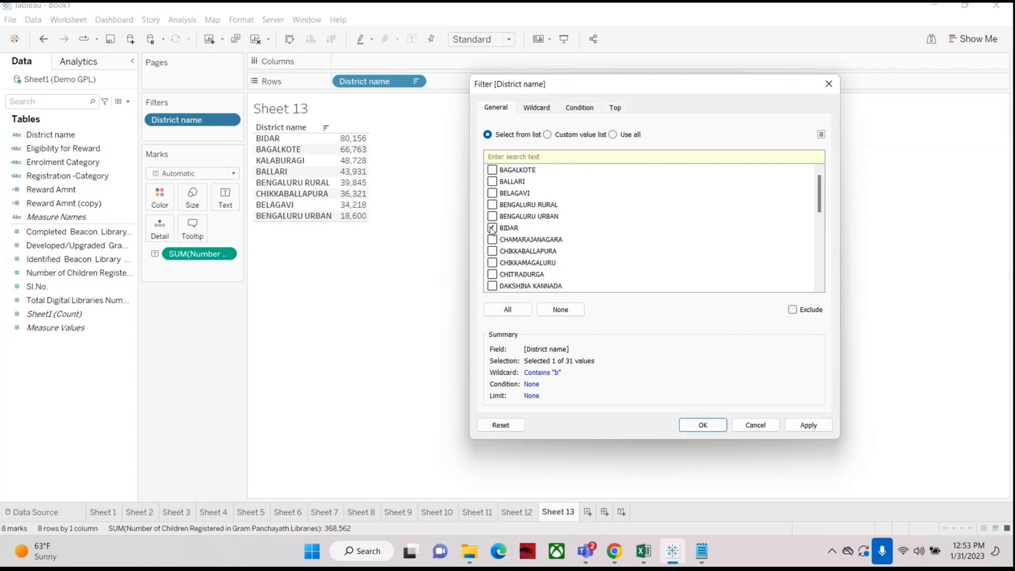
{"action": "left_click", "coordinate": [493, 240]}
{"action": "left_click", "coordinate": [560, 310]}
{"action": "left_click", "coordinate": [509, 310]}
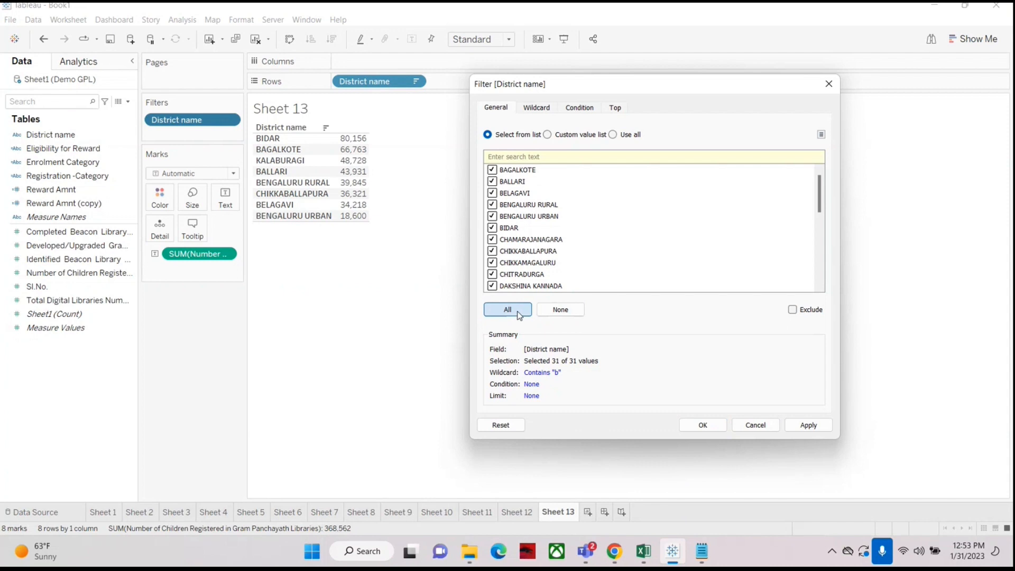
Step: Try the by-field options on the Condition and Top tabs of the District name filter, then cancel the dialog
{"action": "left_click", "coordinate": [537, 107]}
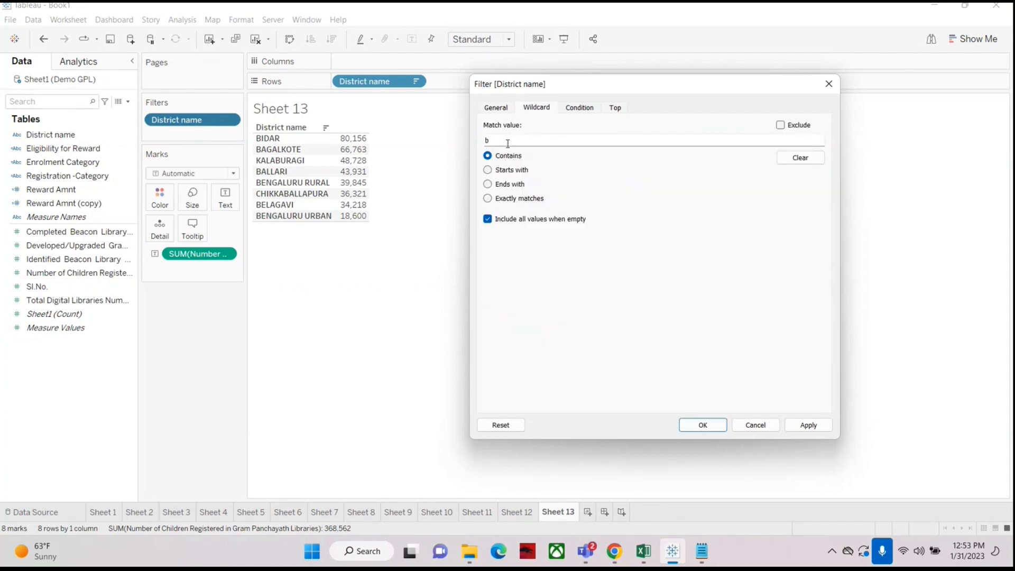
{"action": "left_click_drag", "start_coordinate": [495, 141], "coordinate": [468, 137]}
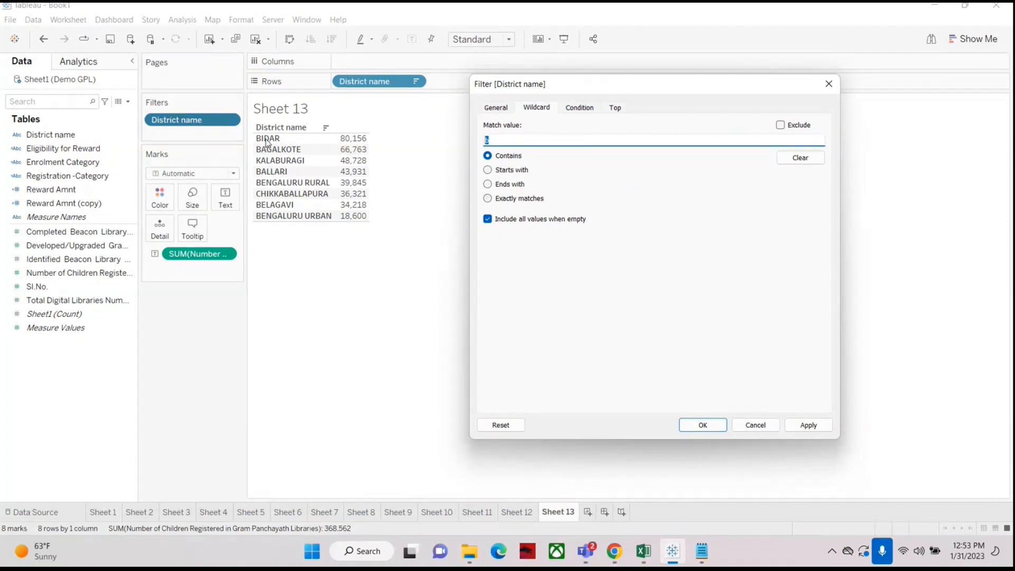
{"action": "left_click", "coordinate": [583, 107]}
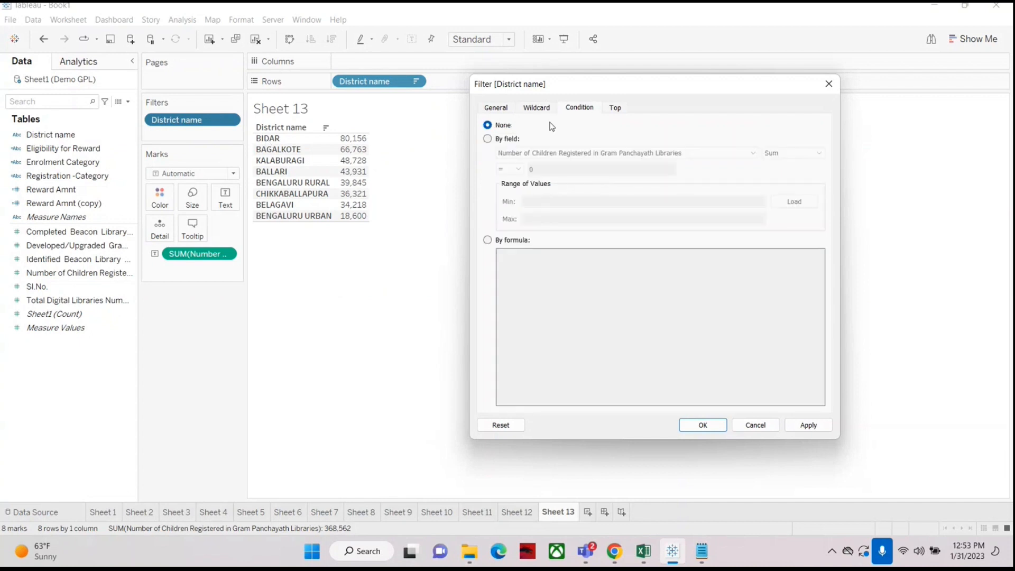
{"action": "left_click", "coordinate": [488, 139]}
{"action": "left_click", "coordinate": [513, 169]}
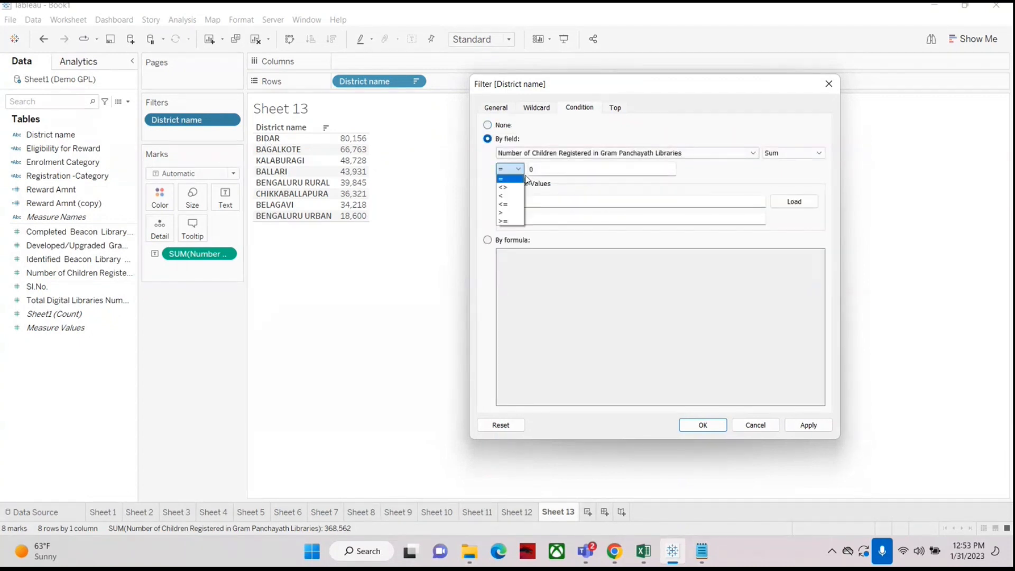
{"action": "left_click", "coordinate": [617, 108]}
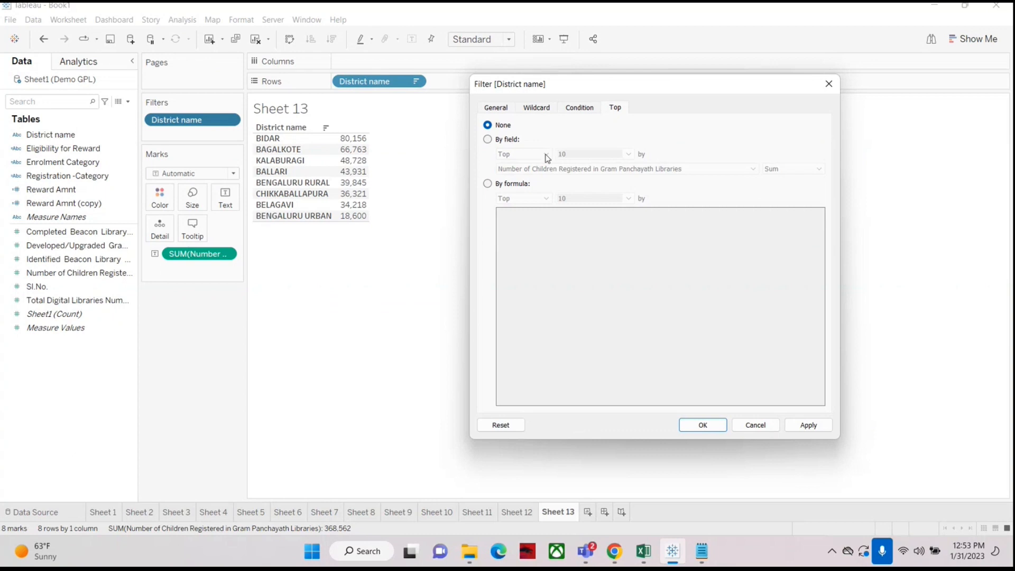
{"action": "left_click", "coordinate": [497, 140]}
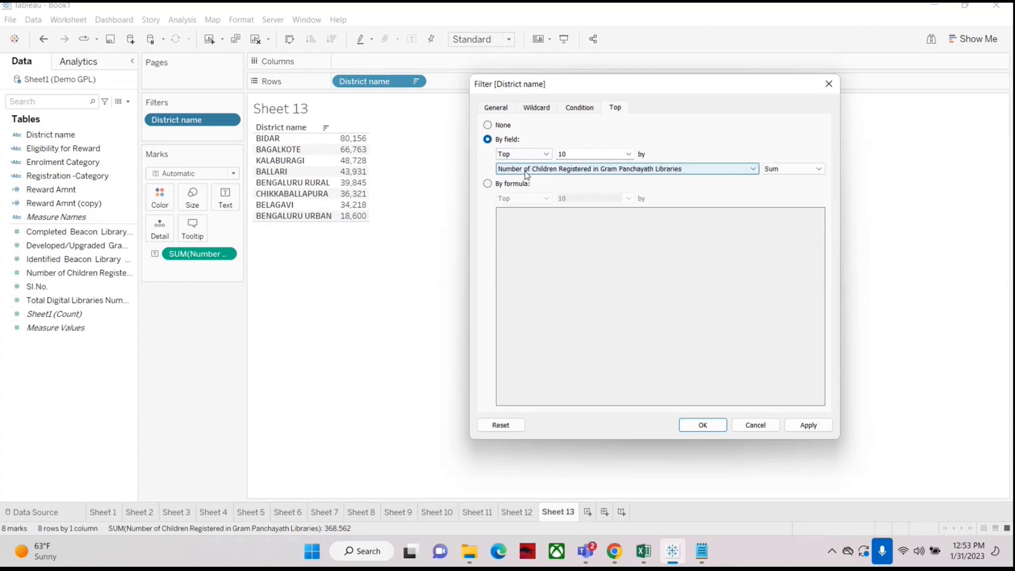
{"action": "left_click", "coordinate": [743, 425]}
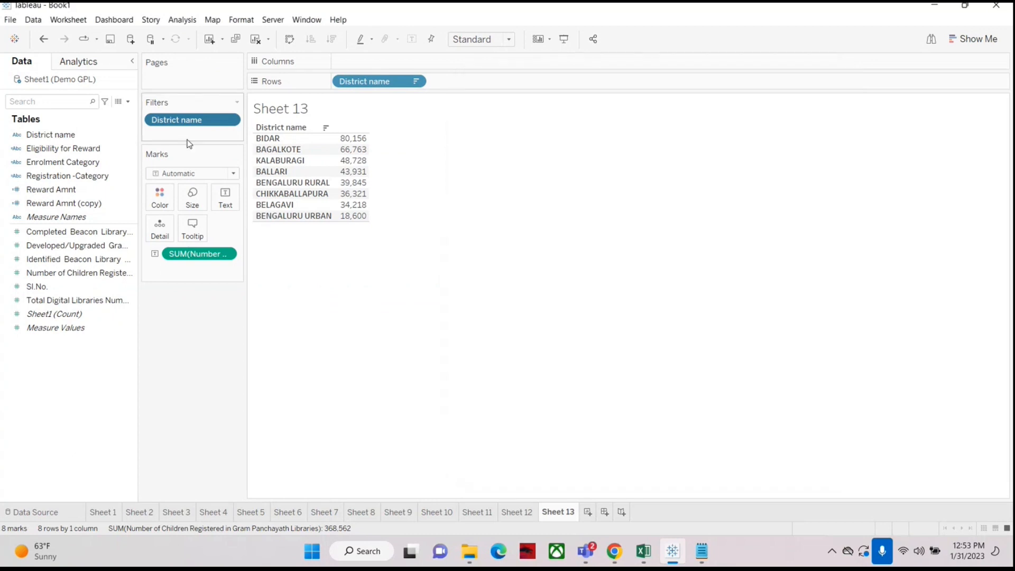
Step: Remove the District name filter and open a Sum filter on Number of Children Registered, browsing its range options before cancelling
{"action": "left_click_drag", "start_coordinate": [197, 132], "coordinate": [50, 132]}
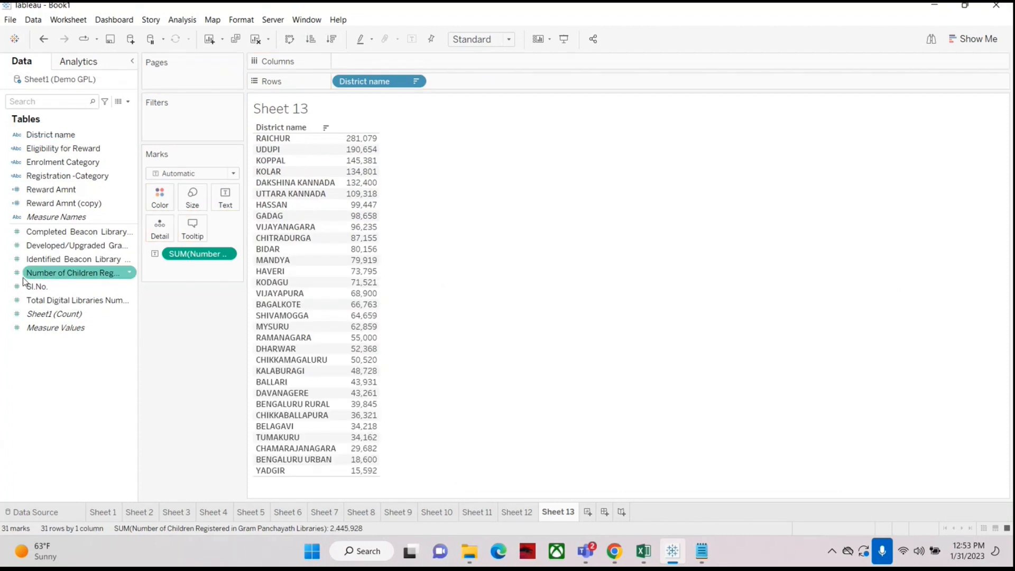
{"action": "left_click_drag", "start_coordinate": [33, 279], "coordinate": [170, 127]}
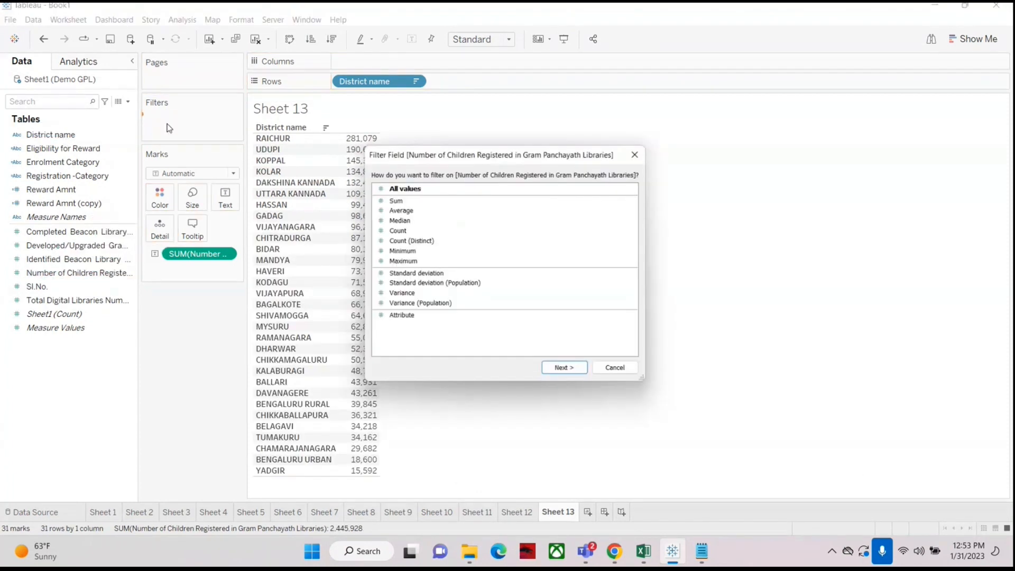
{"action": "left_click", "coordinate": [393, 199]}
{"action": "left_click", "coordinate": [569, 373]}
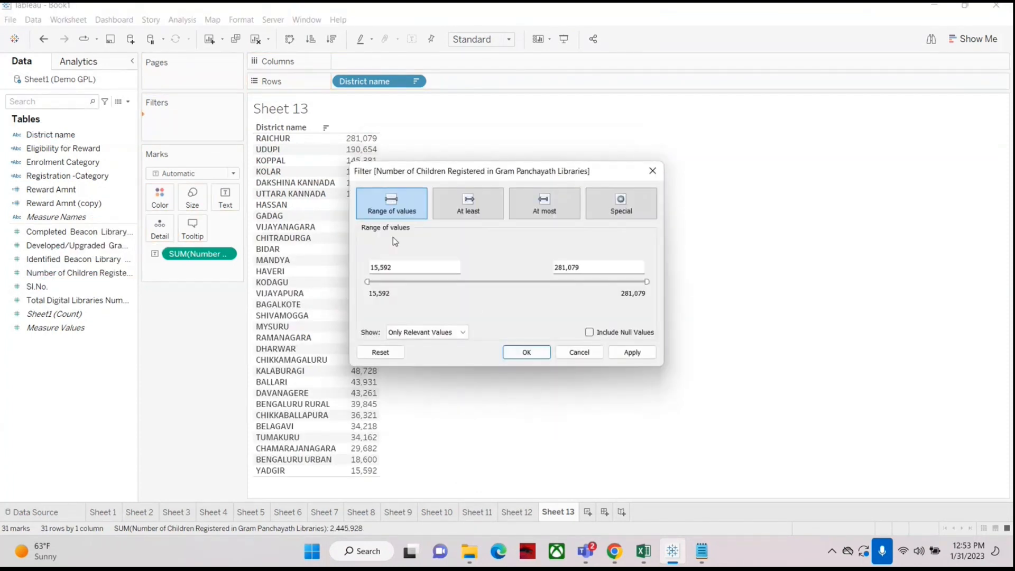
{"action": "left_click", "coordinate": [491, 214]}
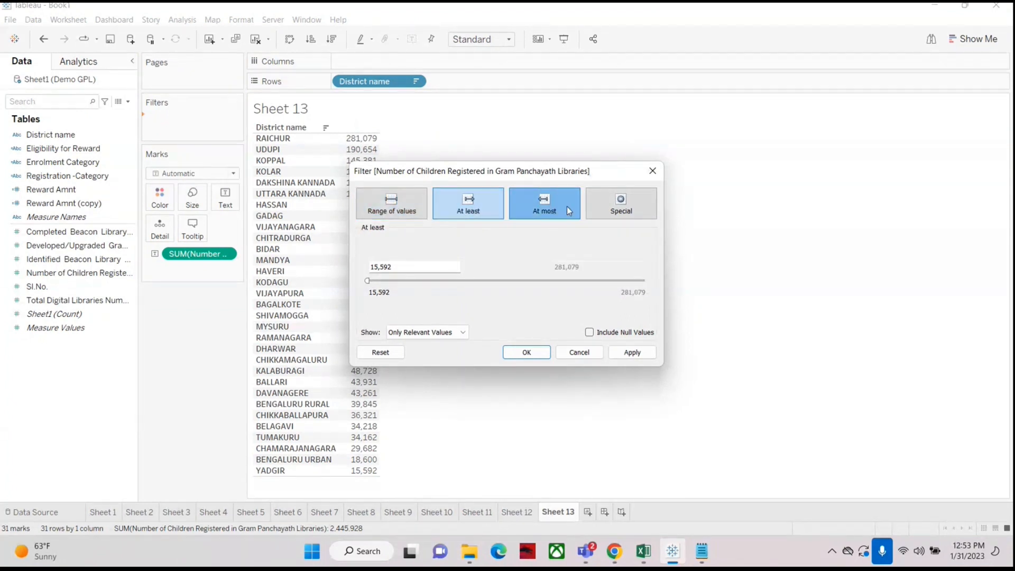
{"action": "left_click", "coordinate": [567, 206]}
{"action": "left_click", "coordinate": [623, 201]}
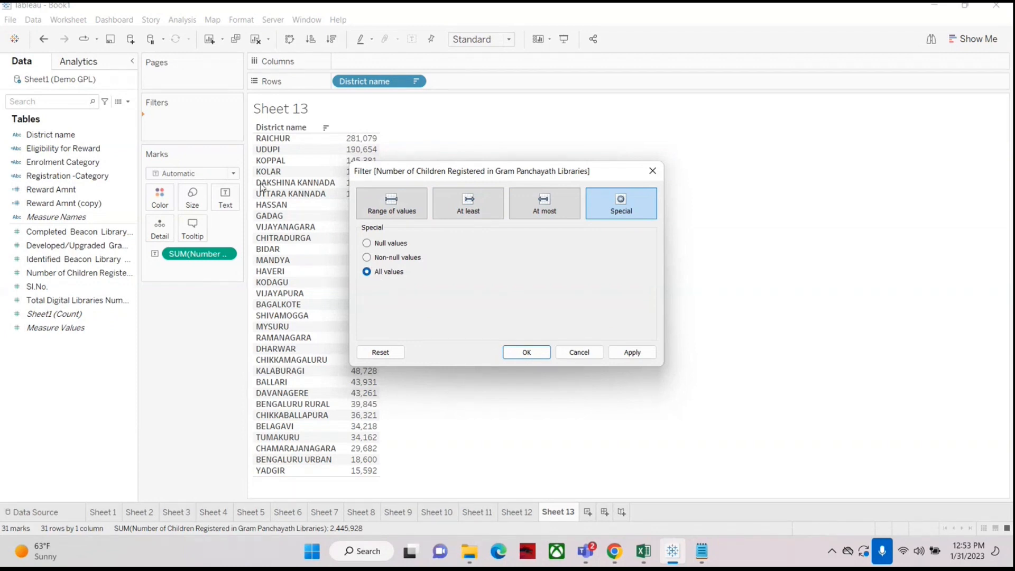
{"action": "left_click", "coordinate": [580, 352]}
{"action": "left_click_drag", "start_coordinate": [74, 139], "coordinate": [201, 118]}
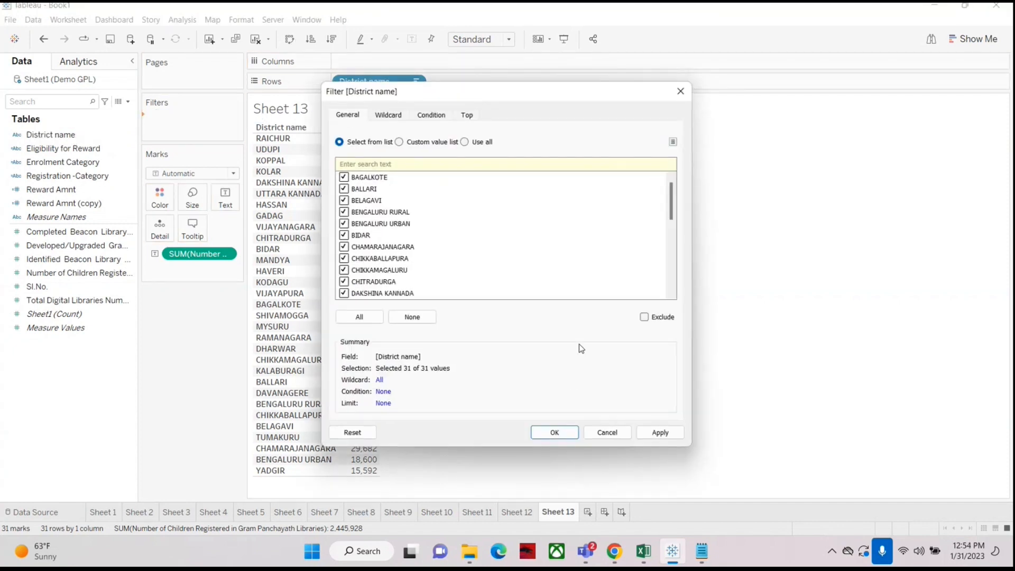
{"action": "left_click", "coordinate": [611, 434]}
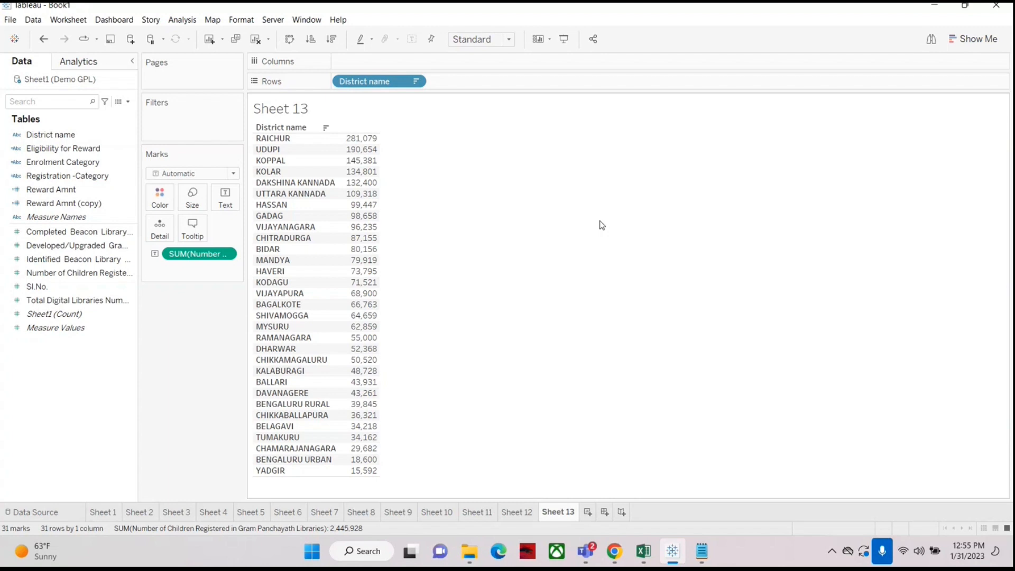
{"action": "left_click", "coordinate": [83, 134]}
{"action": "left_click", "coordinate": [957, 475]}
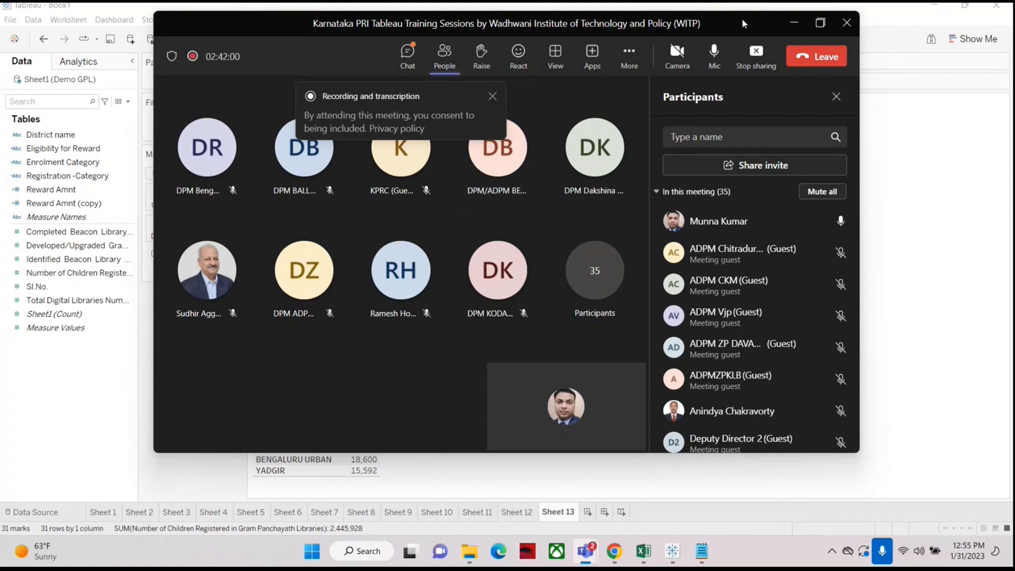
{"action": "left_click_drag", "start_coordinate": [741, 20], "coordinate": [813, 55]}
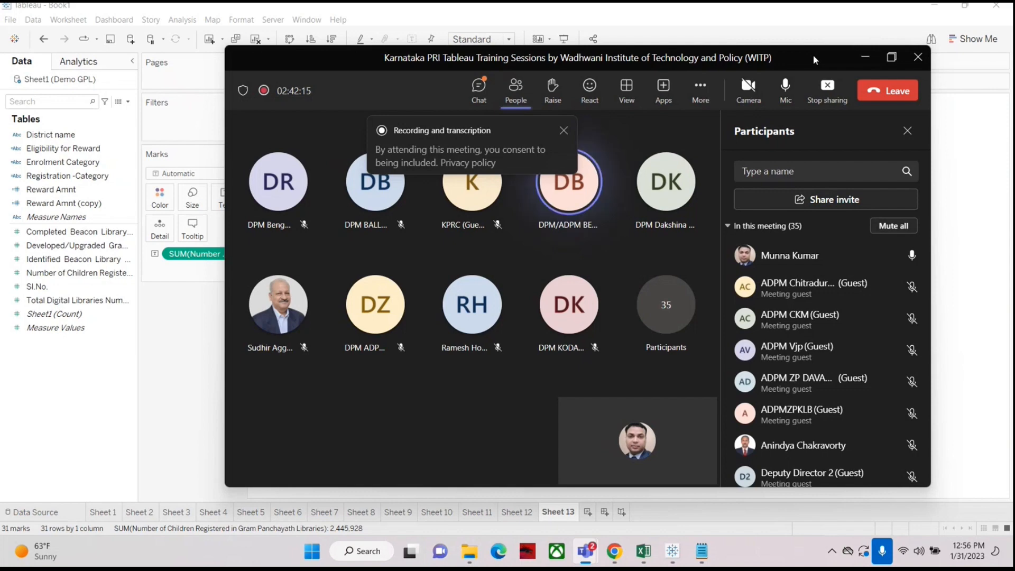
{"action": "left_click", "coordinate": [863, 60]}
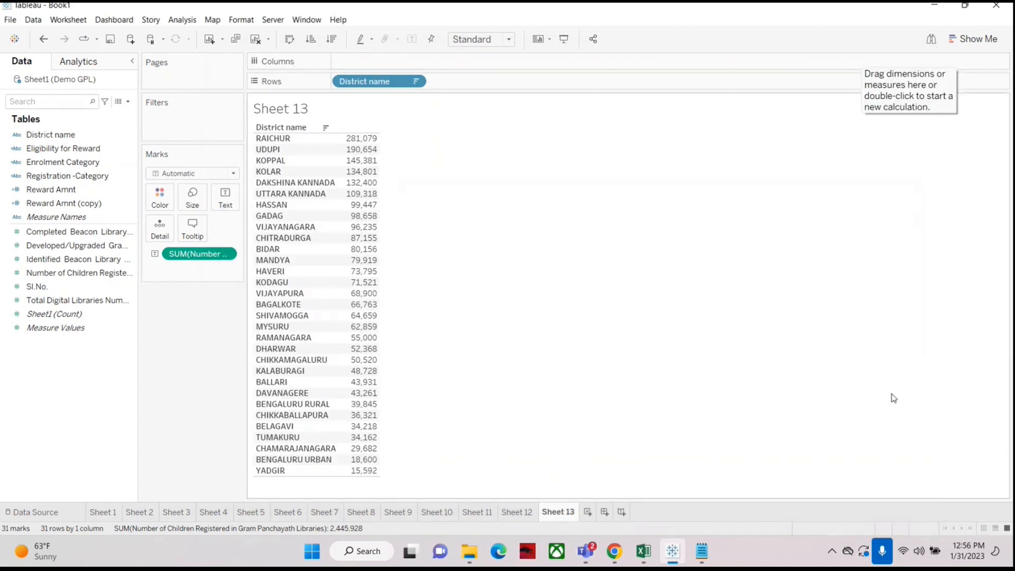
Step: Flip through the existing worksheets, Sheet 1 to Sheet 5 and Sheet 12, to review the earlier views
{"action": "left_click", "coordinate": [921, 425]}
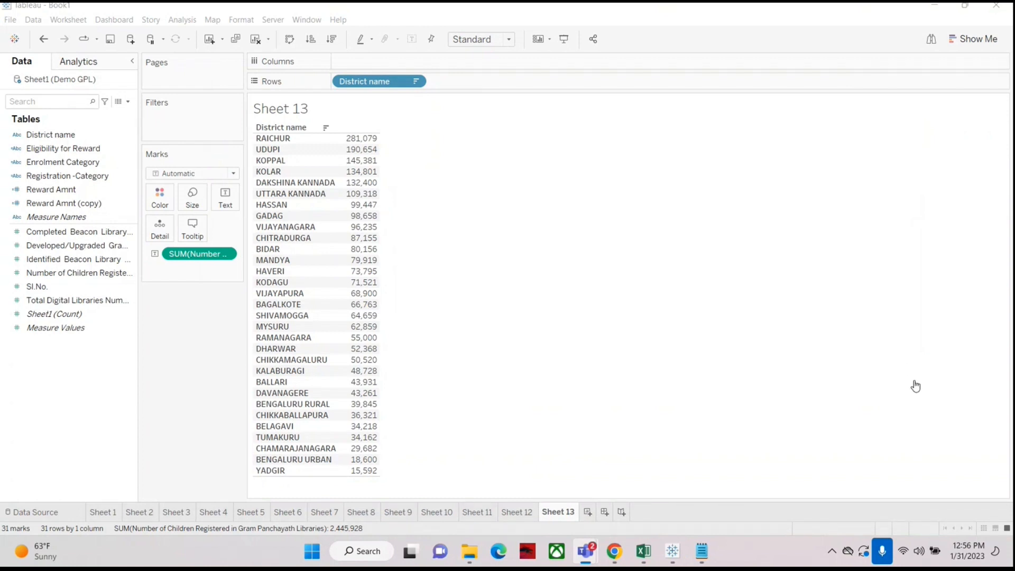
{"action": "left_click", "coordinate": [105, 513]}
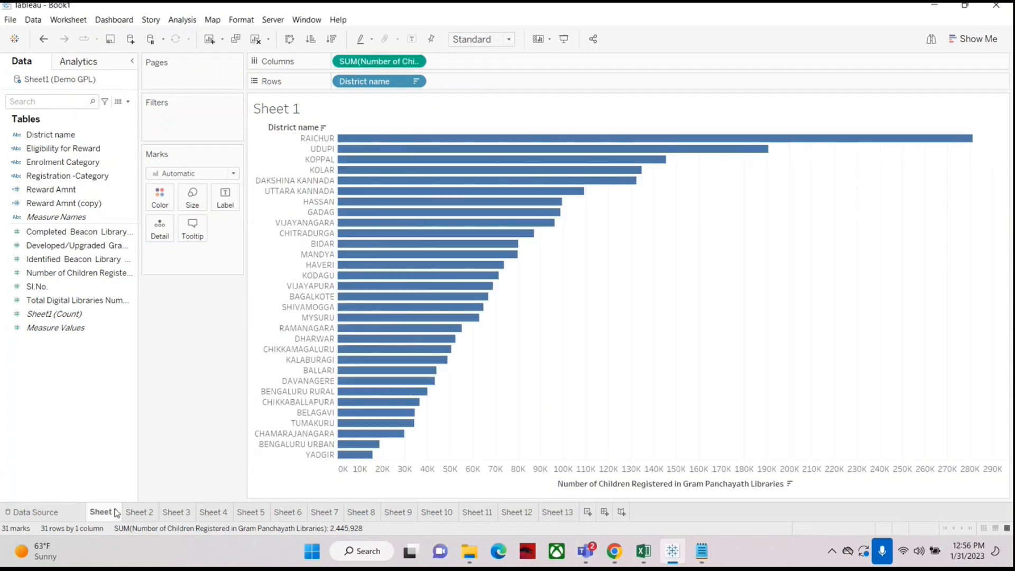
{"action": "left_click", "coordinate": [142, 514]}
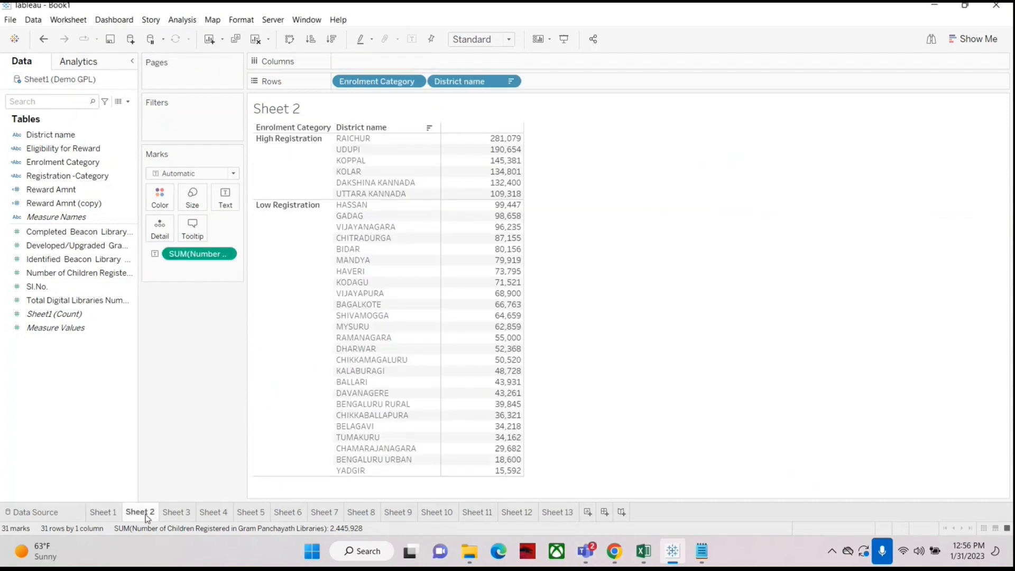
{"action": "left_click", "coordinate": [183, 515]}
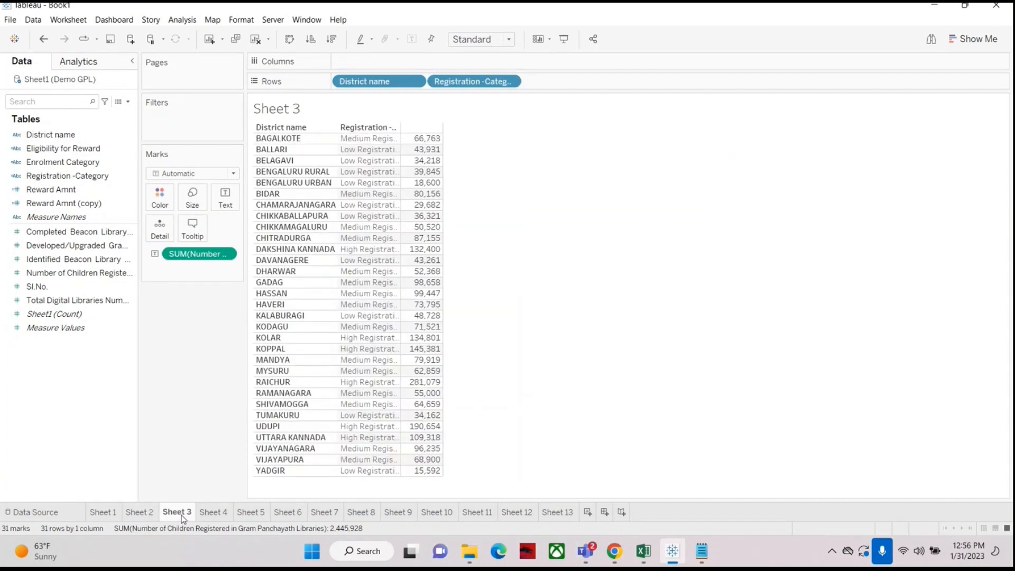
{"action": "left_click", "coordinate": [216, 515]}
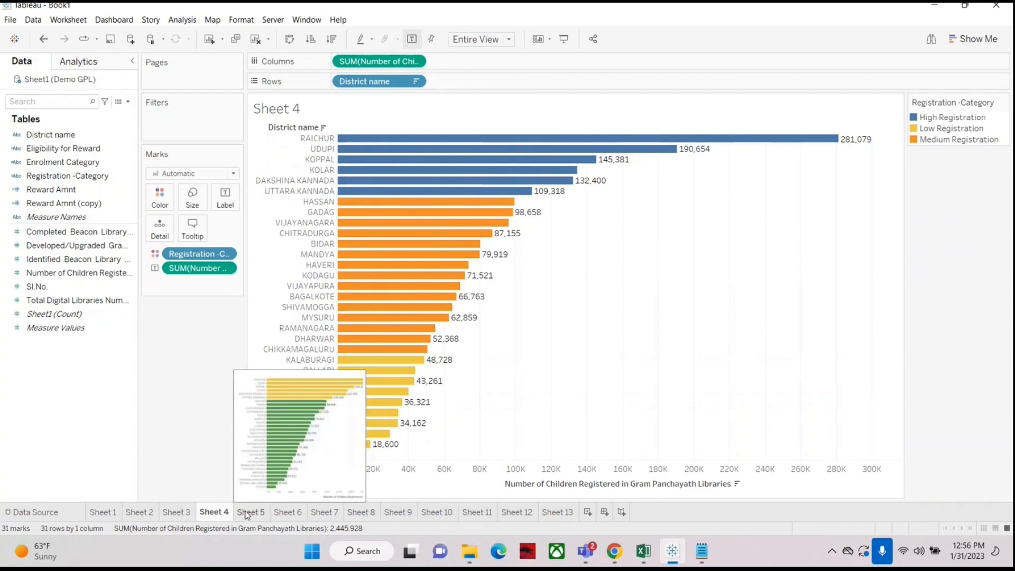
{"action": "left_click", "coordinate": [518, 513]}
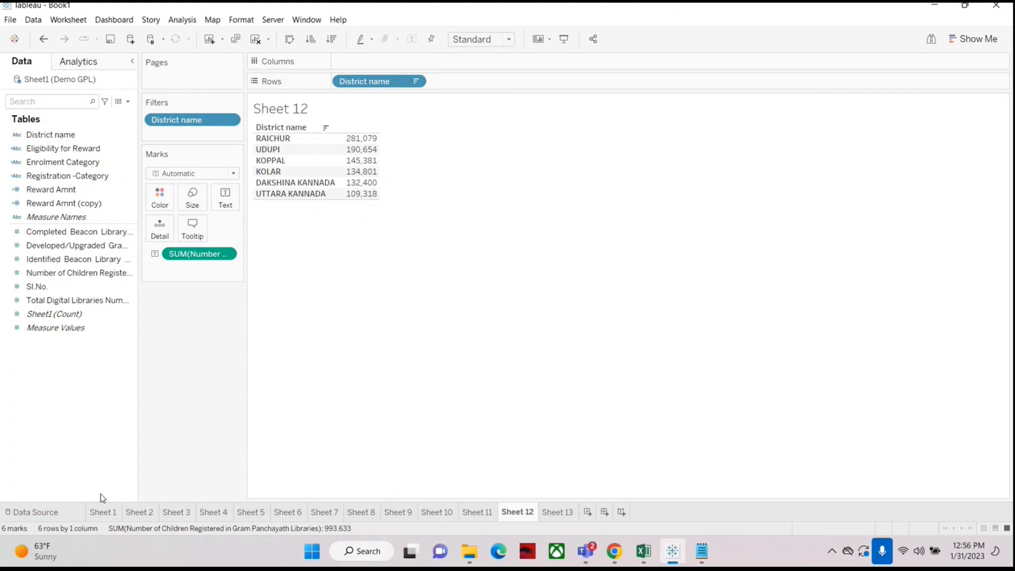
{"action": "left_click", "coordinate": [106, 514]}
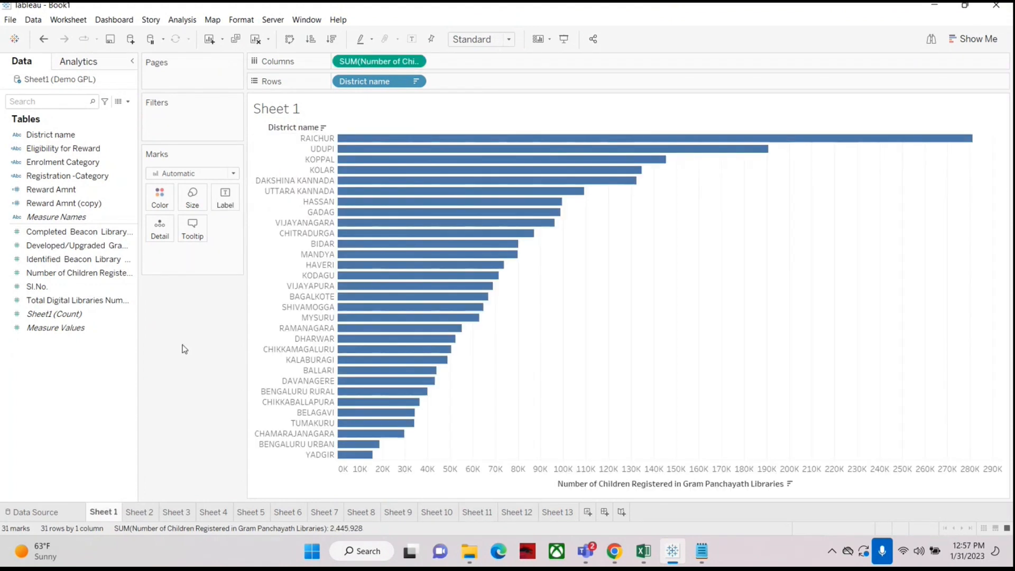
{"action": "left_click", "coordinate": [140, 512]}
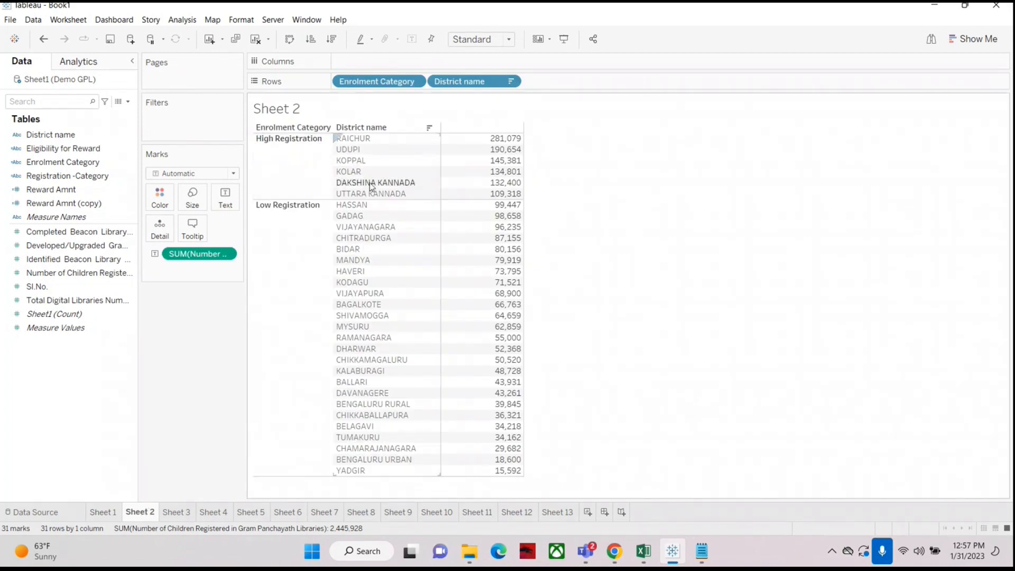
{"action": "left_click", "coordinate": [80, 178]}
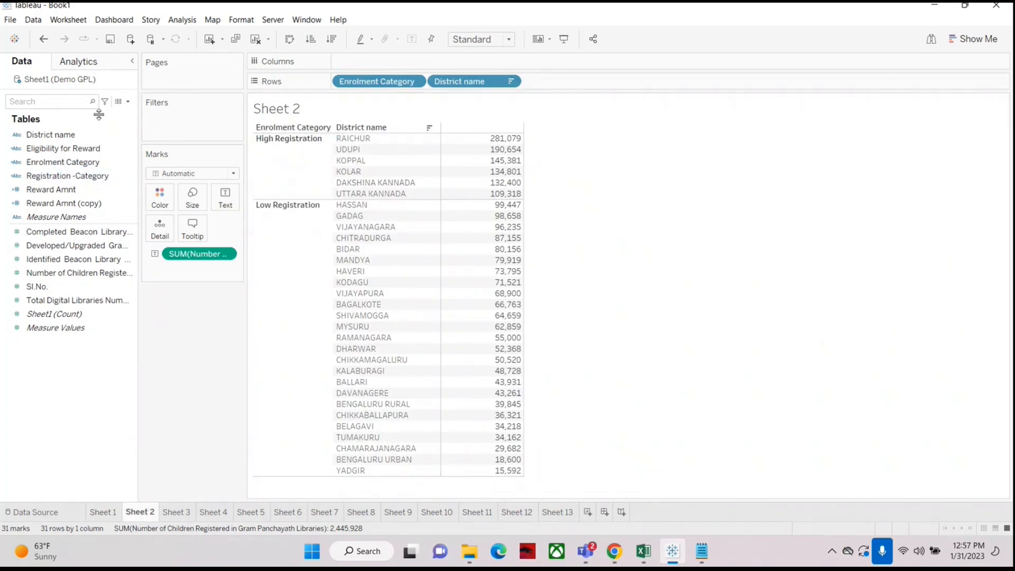
{"action": "left_click", "coordinate": [284, 141]}
{"action": "left_click", "coordinate": [178, 512]}
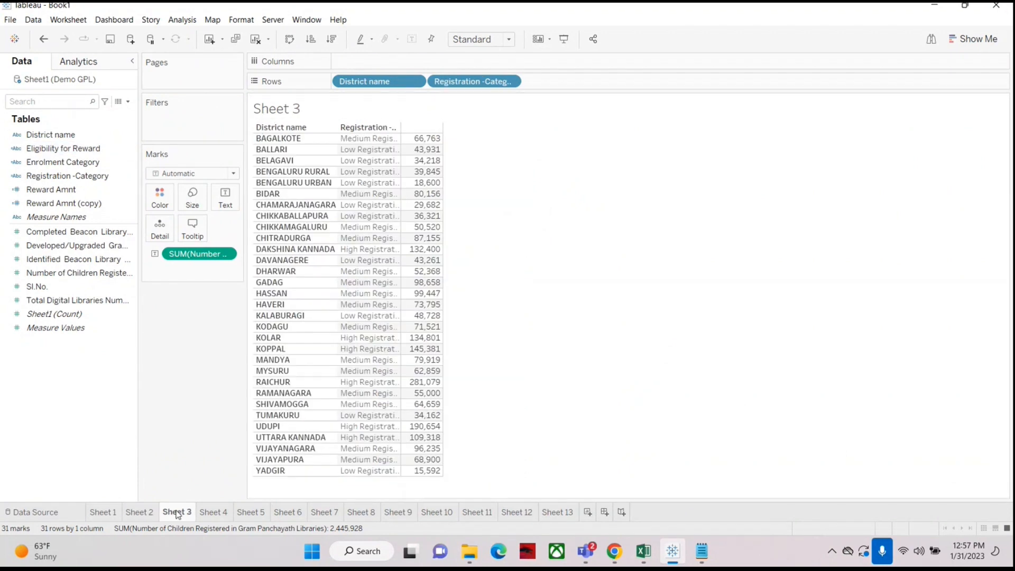
{"action": "left_click", "coordinate": [222, 513]}
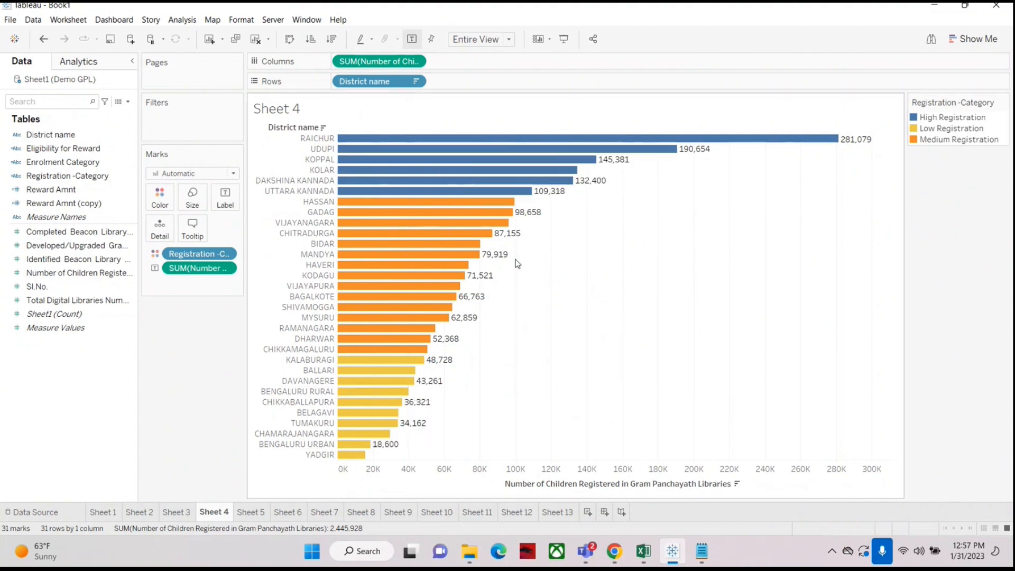
{"action": "left_click", "coordinate": [251, 512]}
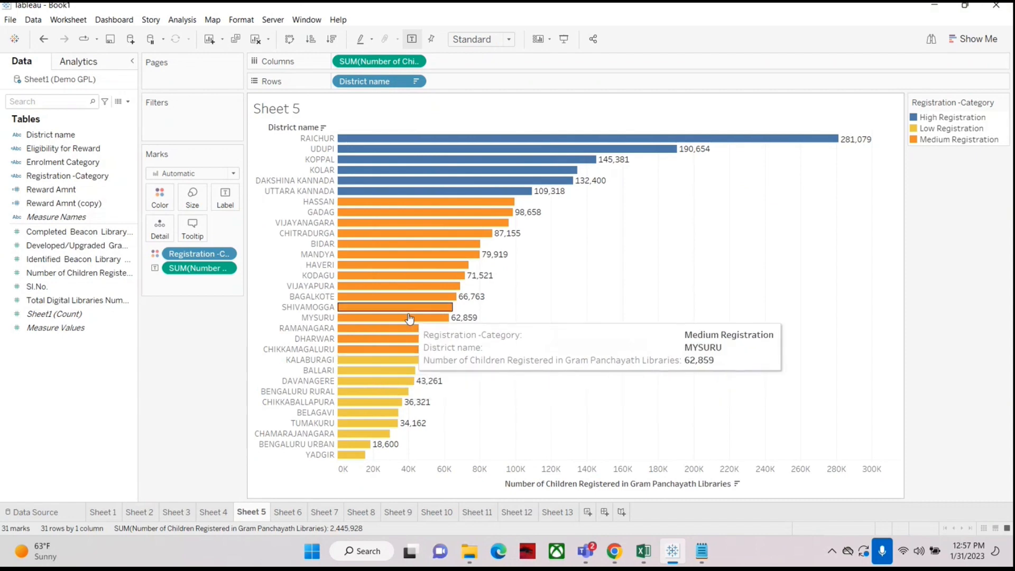
Step: Switch to Notepad to read the reward eligibility notes, then minimise it and return to the worksheet
{"action": "left_click", "coordinate": [701, 552]}
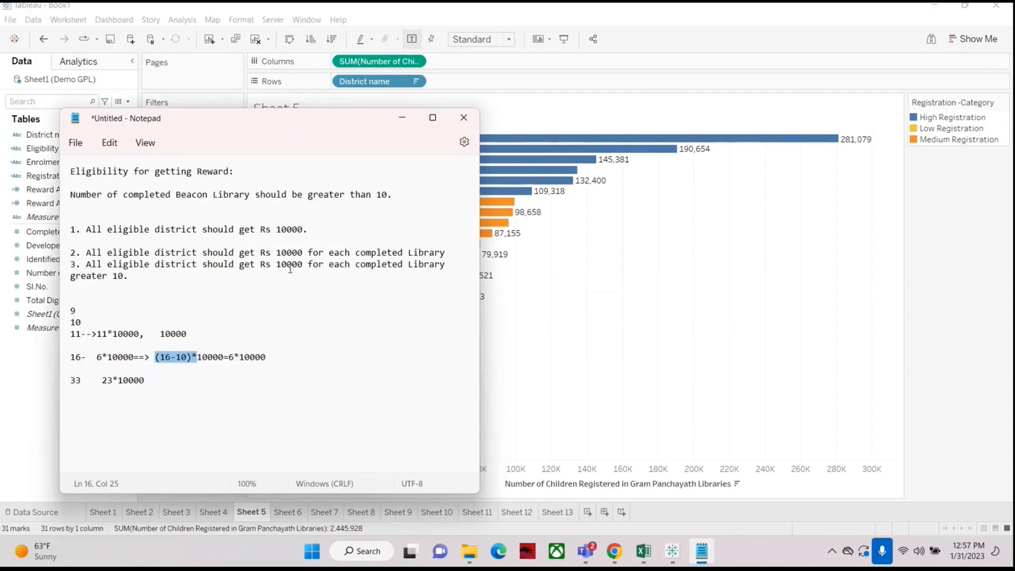
{"action": "left_click", "coordinate": [409, 123]}
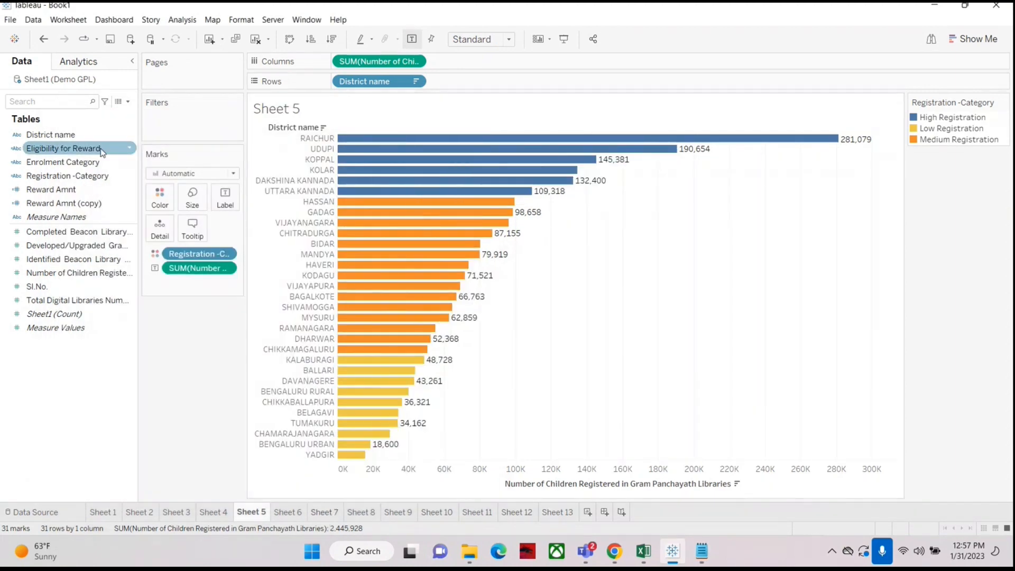
{"action": "mouse_move", "coordinate": [55, 135]}
{"action": "left_mouse_down"}
{"action": "mouse_move", "coordinate": [196, 105]}
{"action": "mouse_move", "coordinate": [48, 137]}
{"action": "left_mouse_up"}
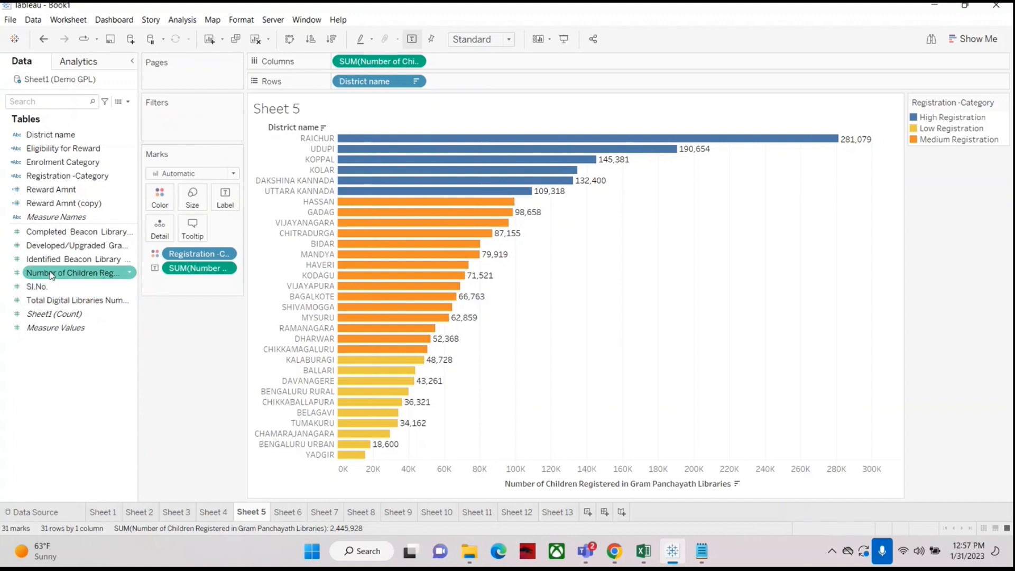
Step: Try a Sum filter on Number of Children Registered, viewing its At least and At most options before cancelling
{"action": "left_click_drag", "start_coordinate": [51, 274], "coordinate": [165, 127]}
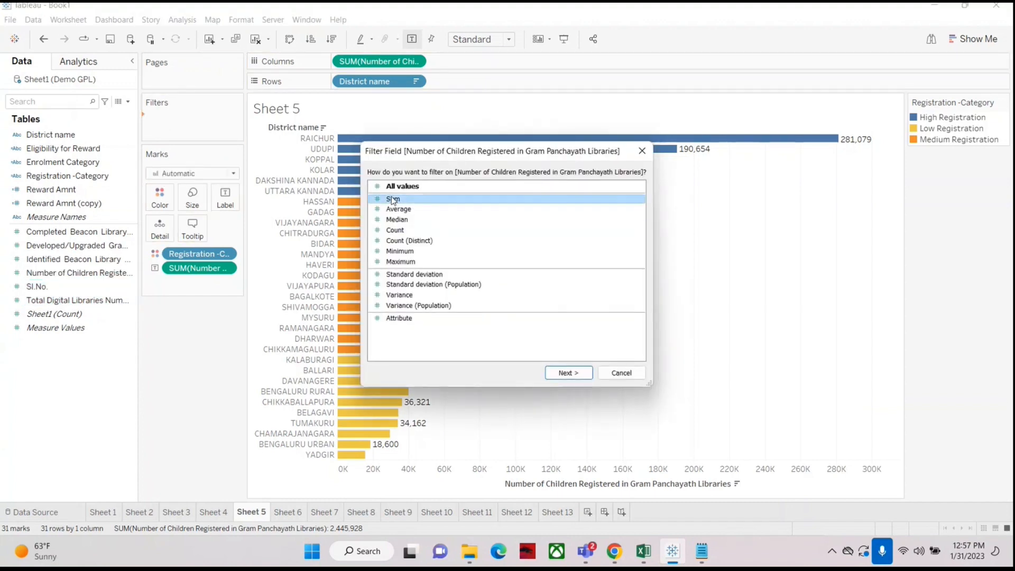
{"action": "left_click", "coordinate": [568, 373]}
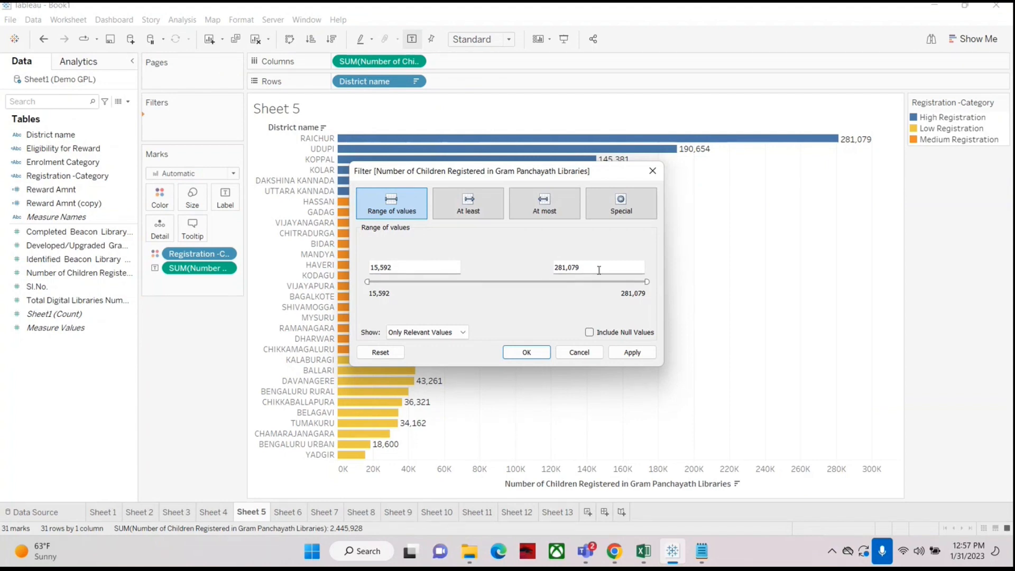
{"action": "left_click", "coordinate": [472, 212]}
{"action": "left_click", "coordinate": [544, 206]}
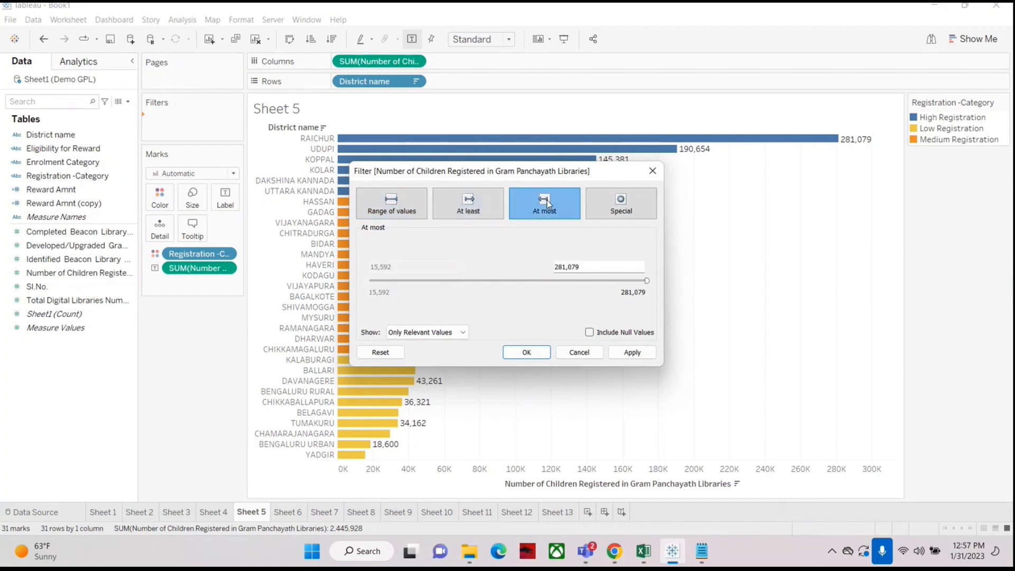
{"action": "left_click", "coordinate": [572, 351]}
Step: Open a District name filter and try its Wildcard, Condition and Top by-field options, then cancel it
{"action": "left_click_drag", "start_coordinate": [50, 135], "coordinate": [172, 129]}
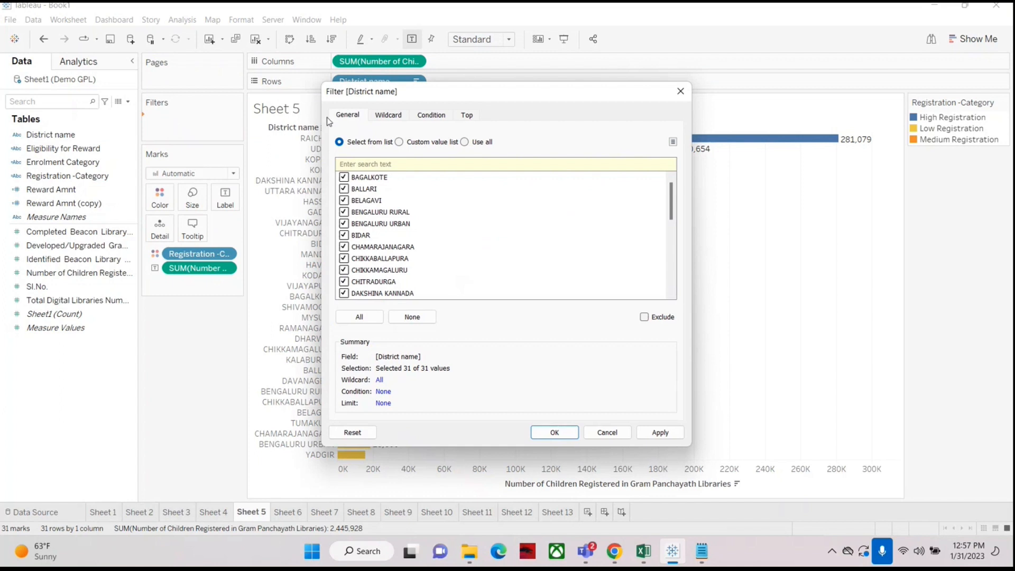
{"action": "left_click", "coordinate": [388, 117]}
{"action": "left_click", "coordinate": [431, 115]}
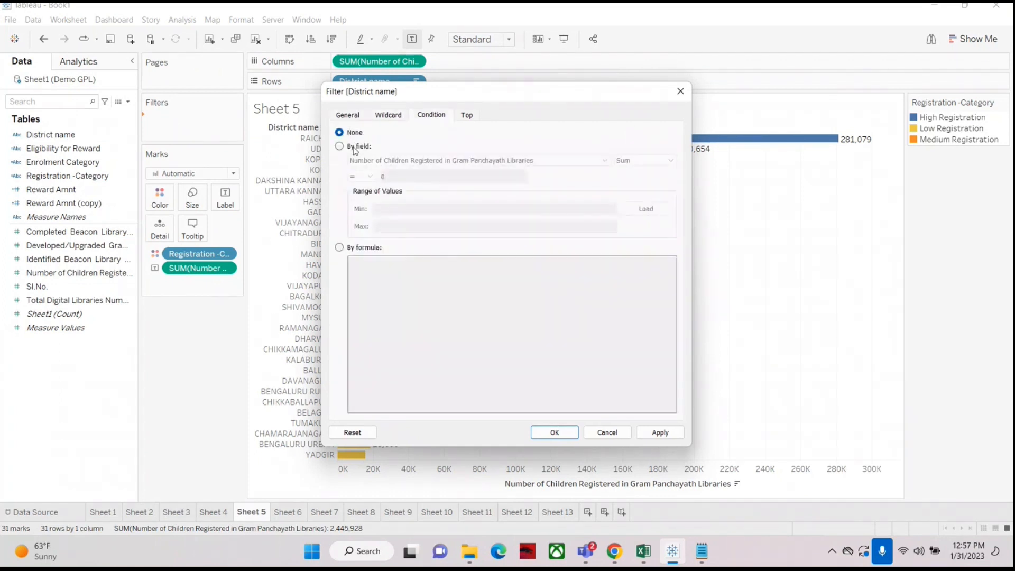
{"action": "left_click", "coordinate": [341, 148]}
{"action": "left_click", "coordinate": [362, 176]}
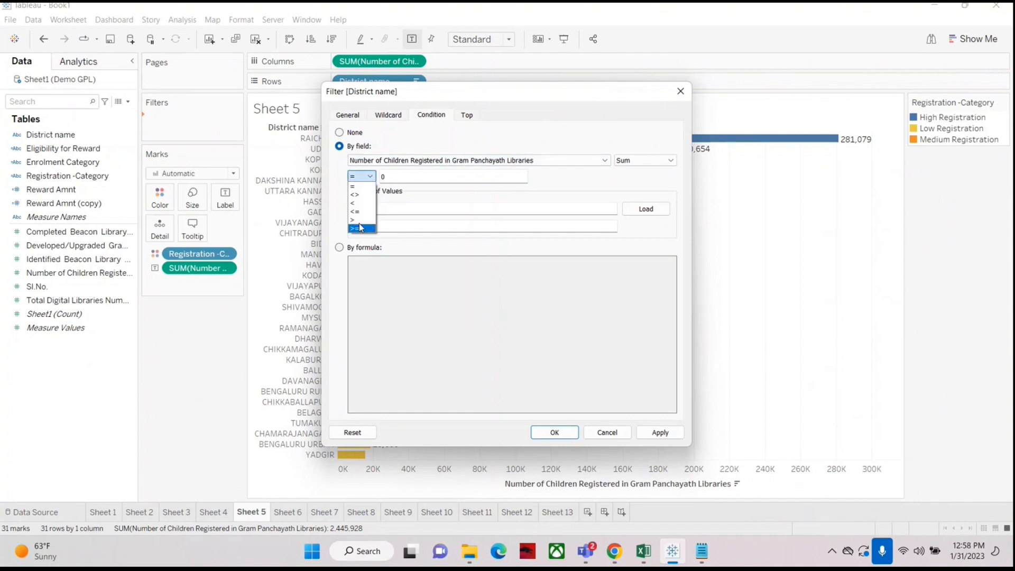
{"action": "left_click", "coordinate": [402, 175]}
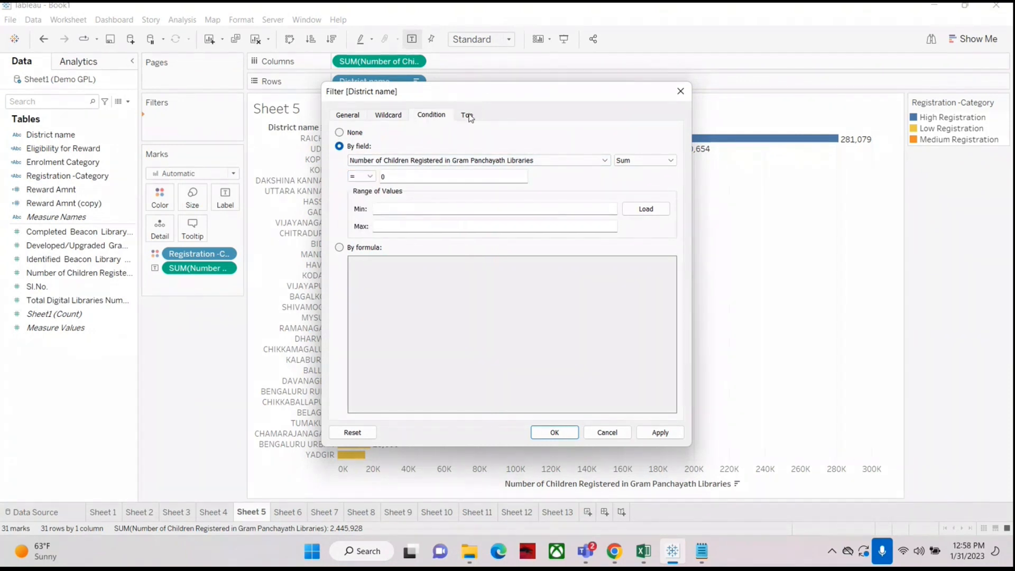
{"action": "left_click", "coordinate": [467, 115]}
{"action": "left_click", "coordinate": [339, 147]}
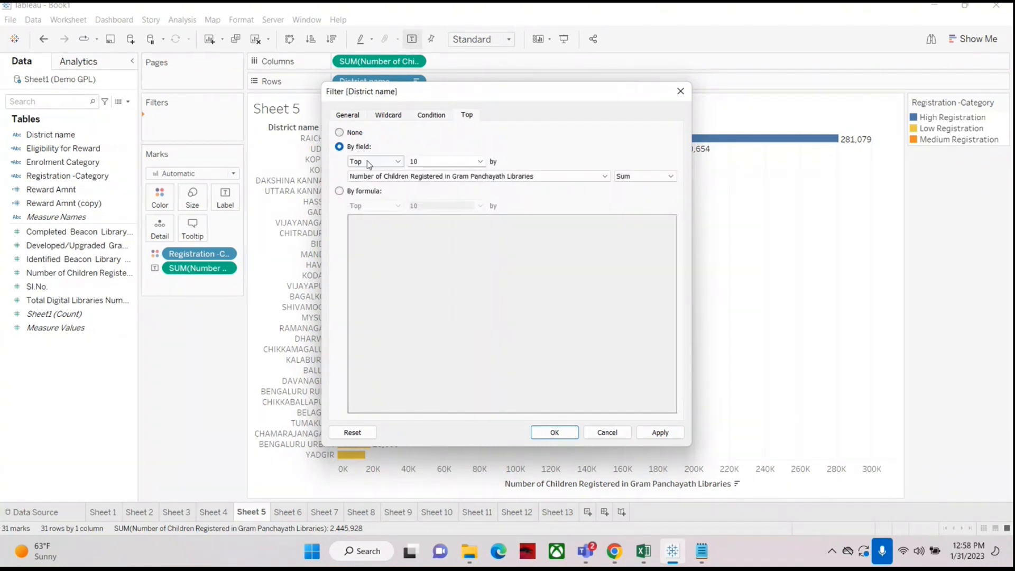
{"action": "left_click", "coordinate": [367, 160]}
{"action": "left_click", "coordinate": [417, 161]}
{"action": "left_click", "coordinate": [603, 431]}
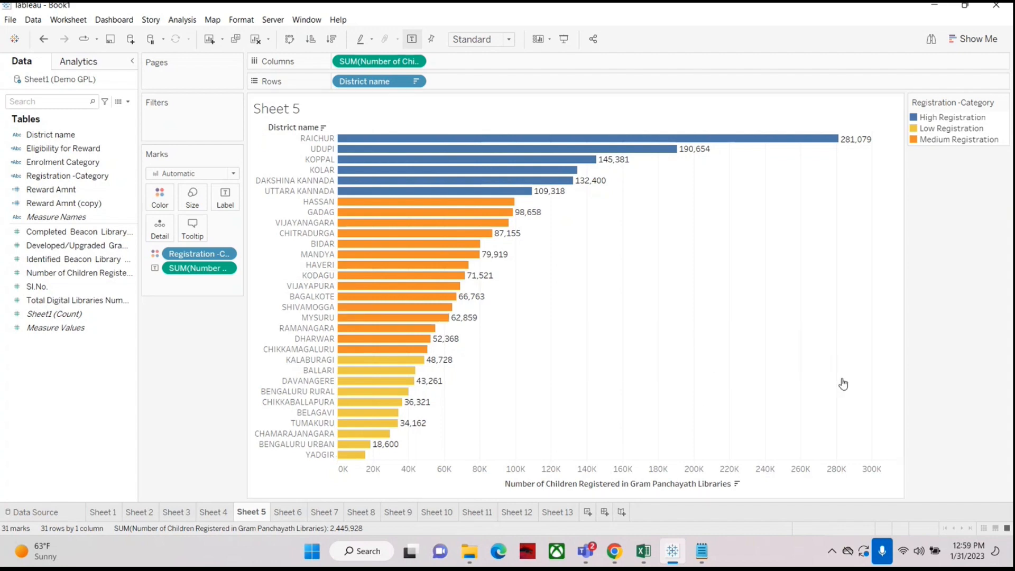
{"action": "left_click", "coordinate": [858, 435]}
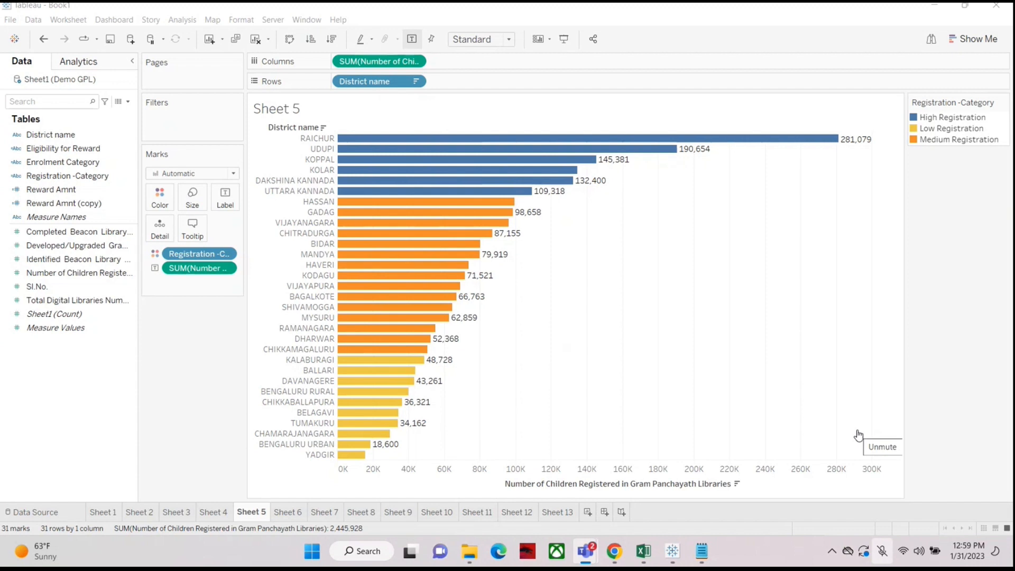
{"action": "left_click", "coordinate": [859, 435]}
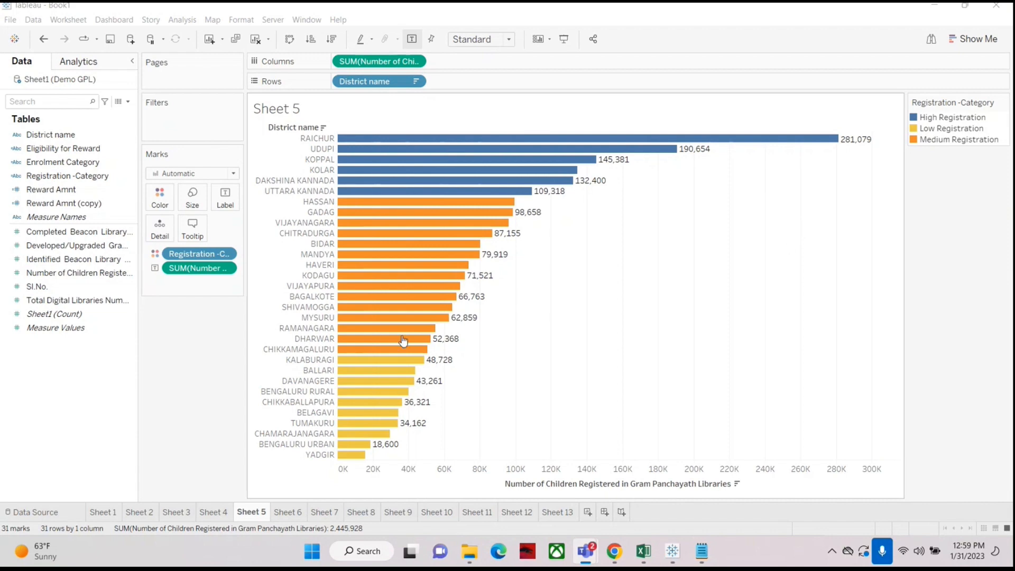
{"action": "left_click", "coordinate": [898, 374]}
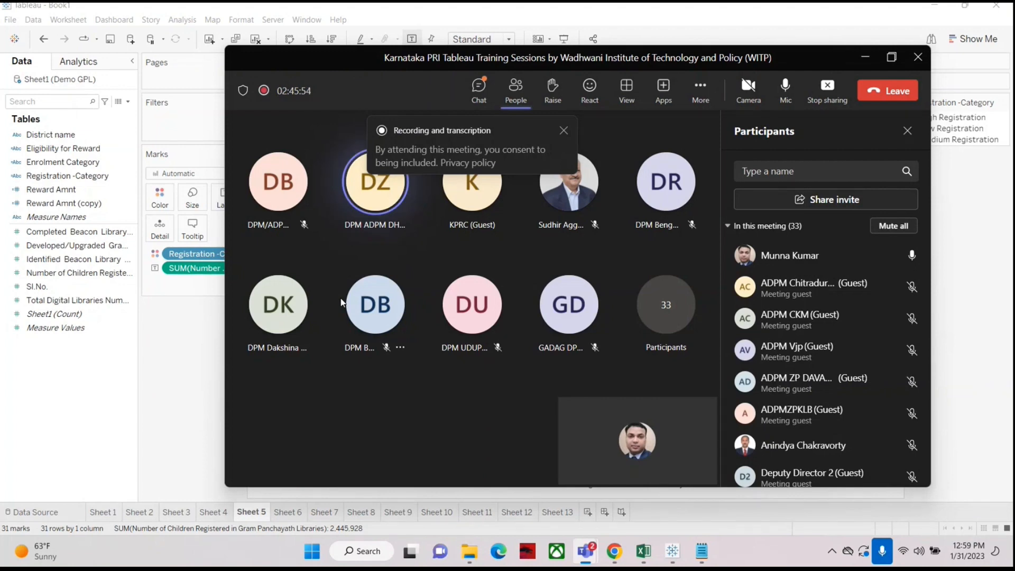
{"action": "left_click", "coordinate": [159, 222]}
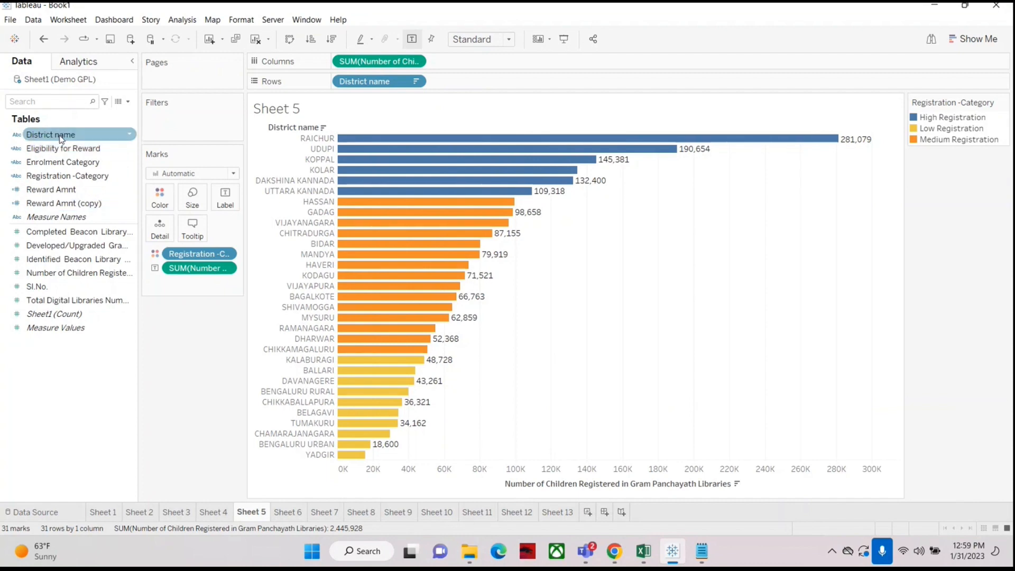
Step: Add a new worksheet listing District name with summed Number of Children Registered as text, sorted descending
{"action": "left_click", "coordinate": [562, 513]}
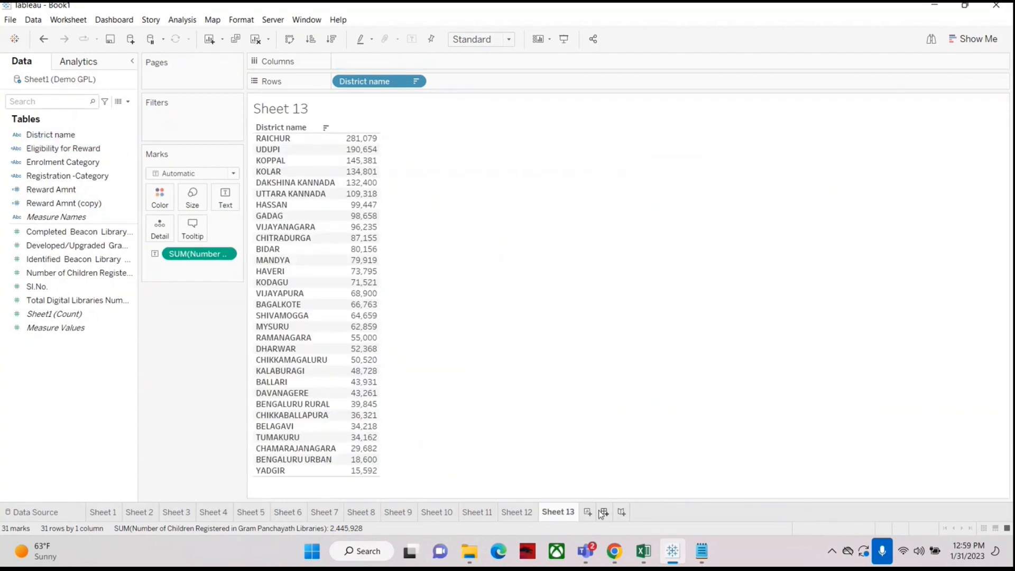
{"action": "left_click", "coordinate": [604, 512]}
{"action": "left_click_drag", "start_coordinate": [53, 134], "coordinate": [389, 81]}
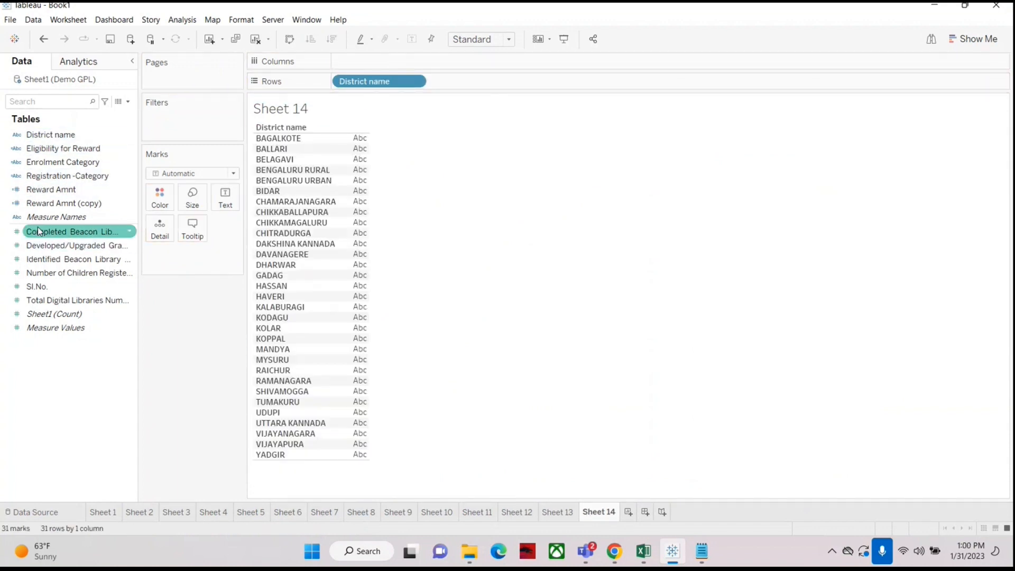
{"action": "left_click", "coordinate": [42, 275]}
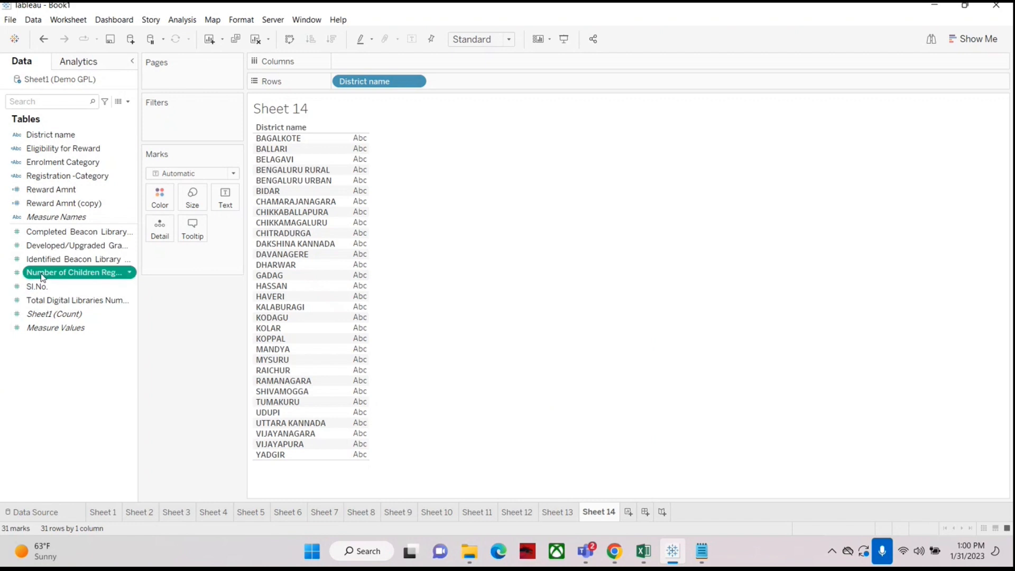
{"action": "left_click_drag", "start_coordinate": [43, 276], "coordinate": [225, 197]}
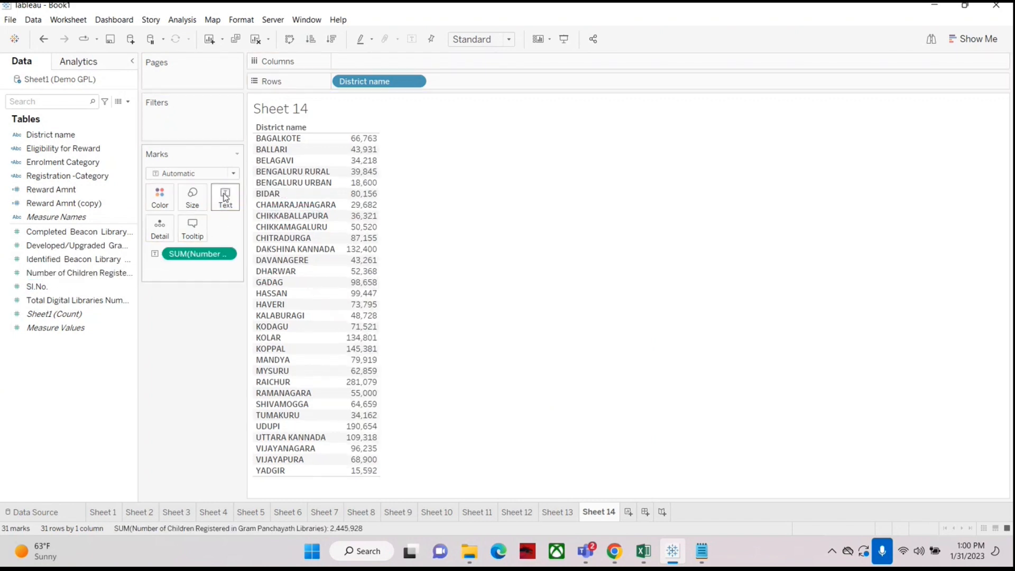
{"action": "left_click", "coordinate": [332, 39]}
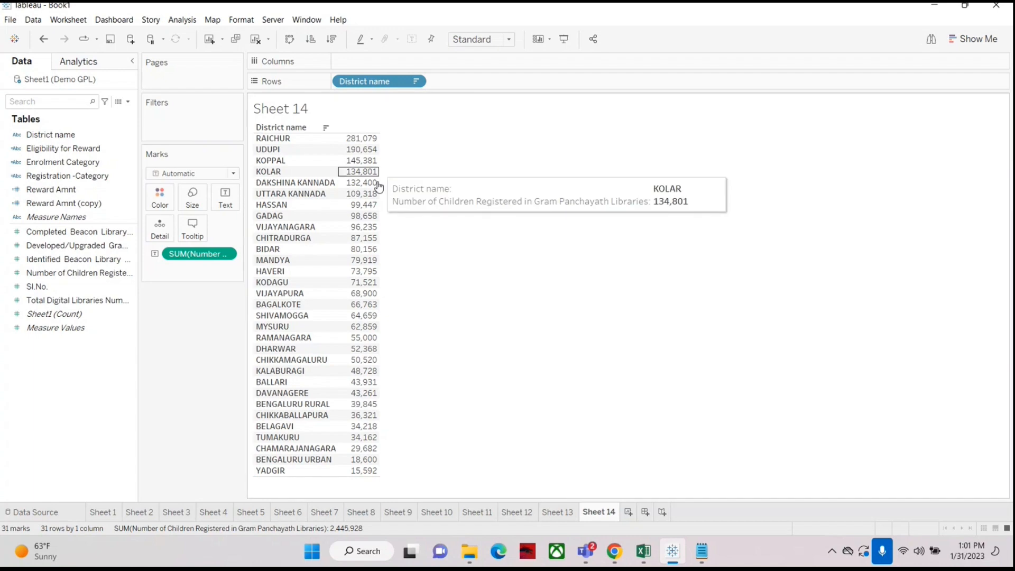
{"action": "left_click", "coordinate": [677, 558]}
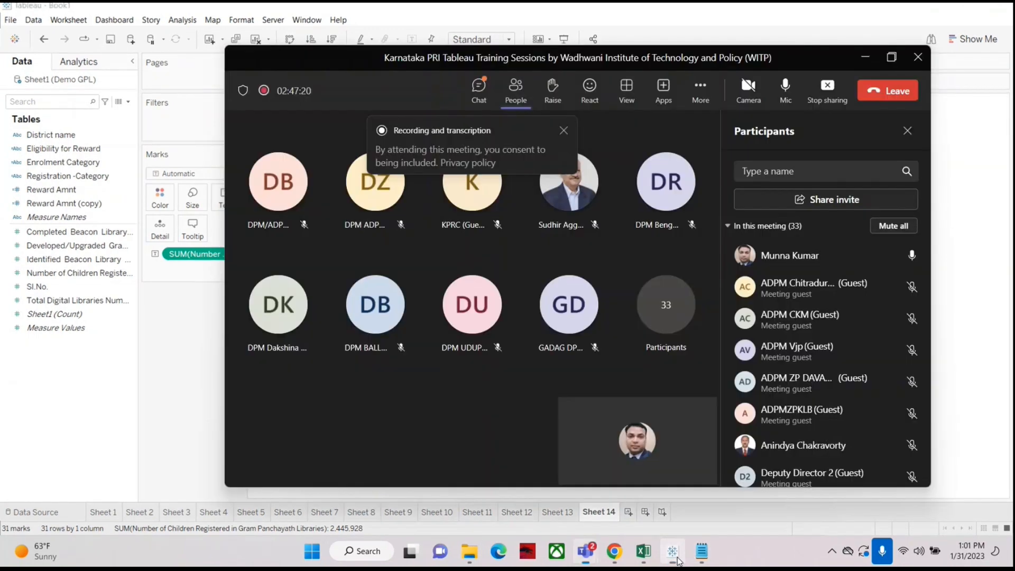
{"action": "left_click", "coordinate": [677, 558]}
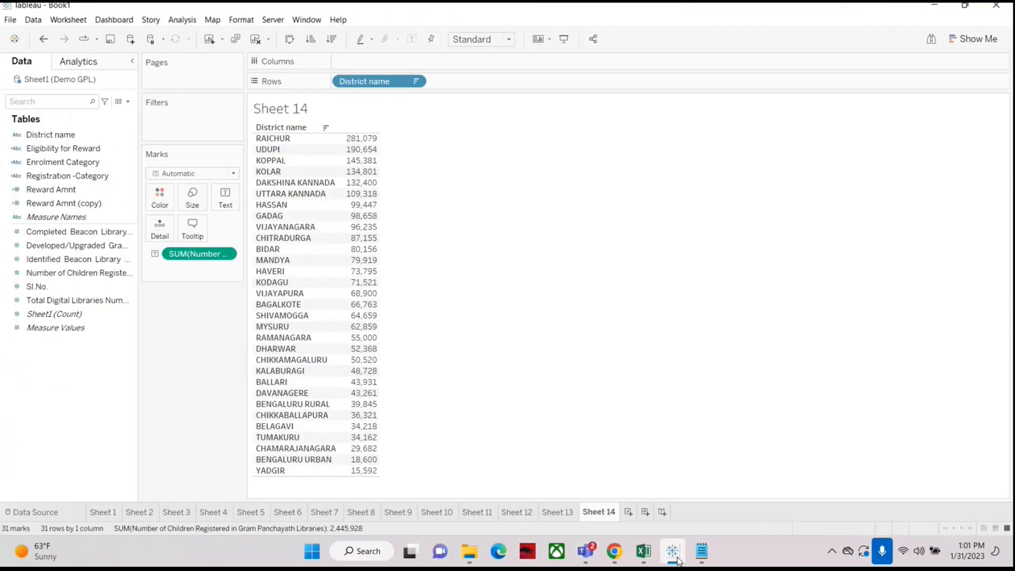
Step: Switch to the Microsoft Teams meeting window and mute, then unmute the microphone
{"action": "mouse_move", "coordinate": [586, 552]}
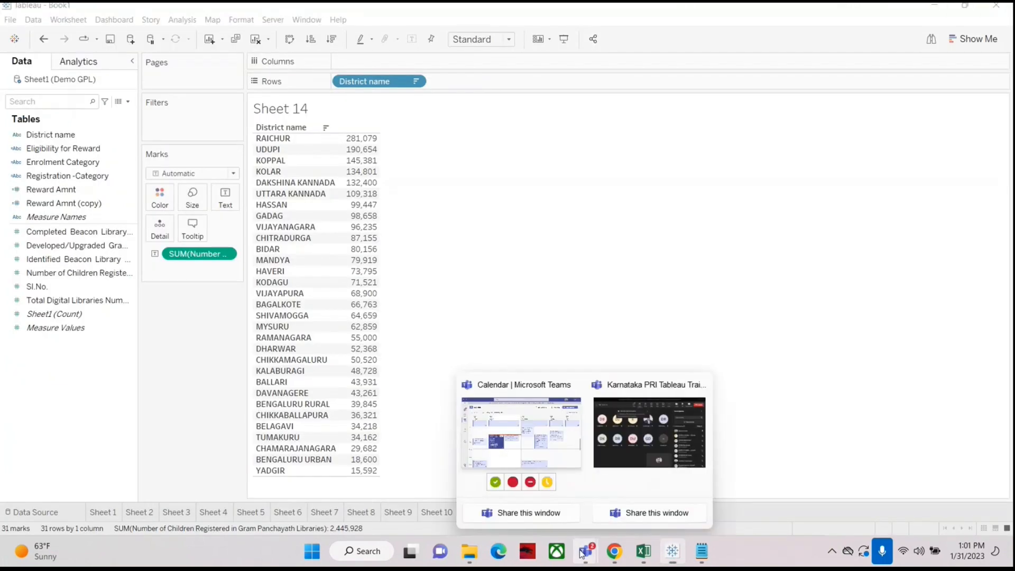
{"action": "left_click", "coordinate": [630, 485]}
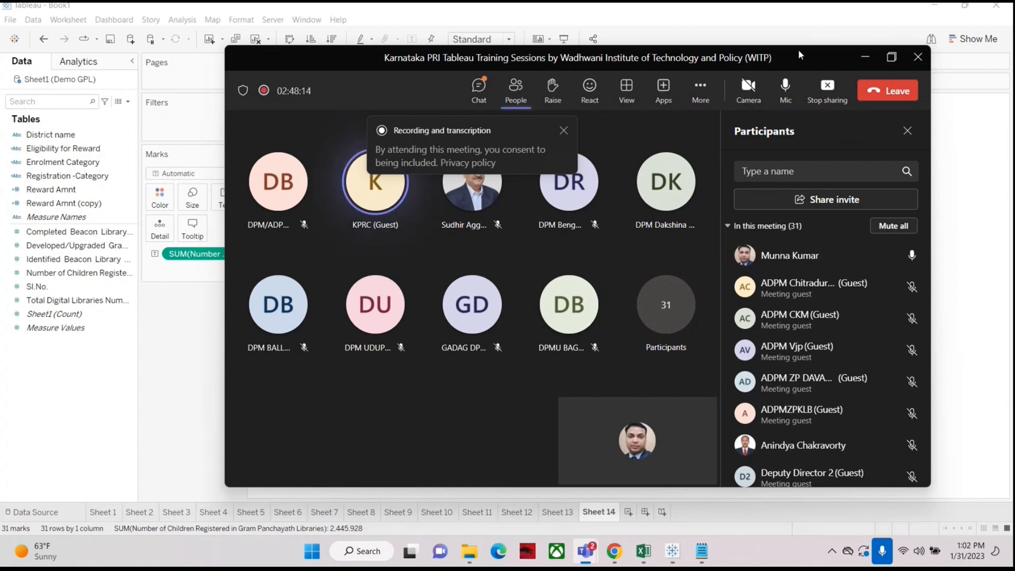
{"action": "left_click", "coordinate": [786, 85]}
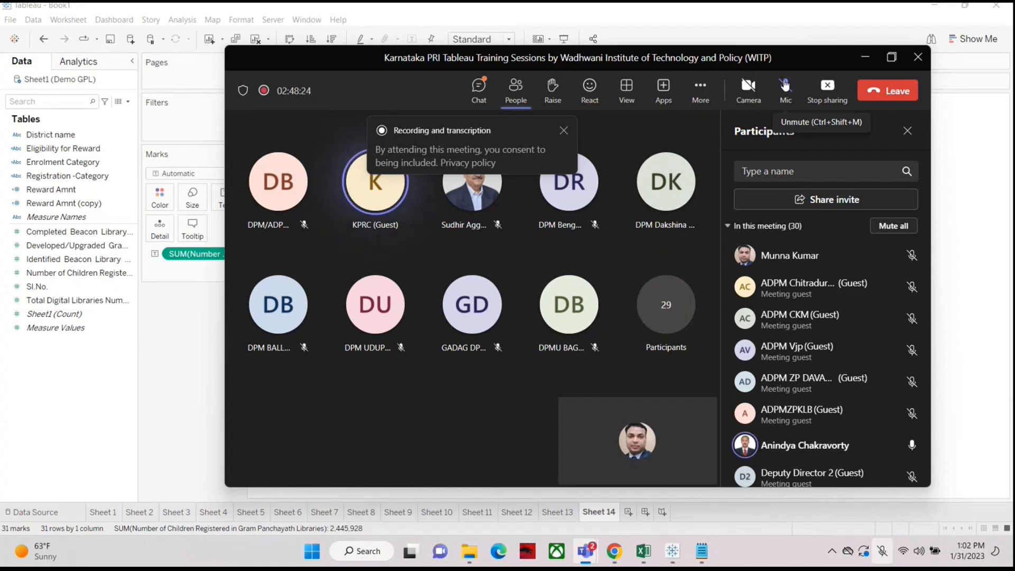
{"action": "left_click", "coordinate": [785, 84]}
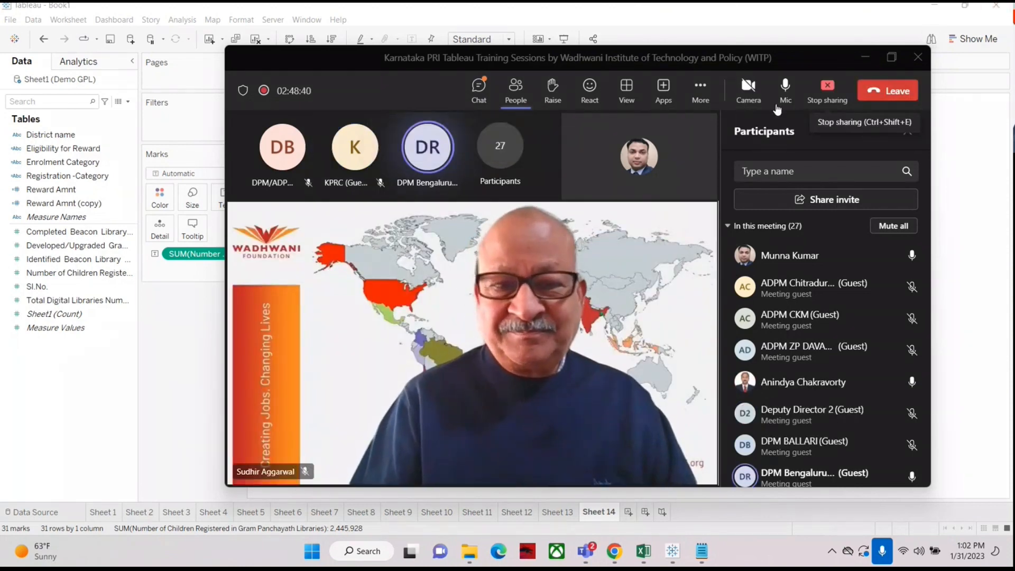
Step: Turn the camera on and off again, then leave the meeting
{"action": "left_click", "coordinate": [751, 93]}
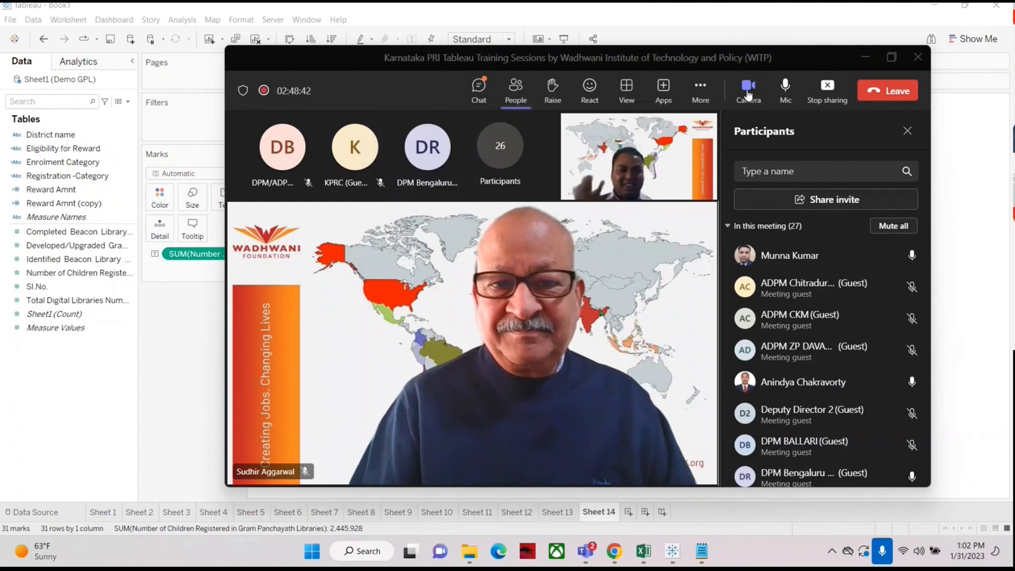
{"action": "left_click", "coordinate": [750, 87]}
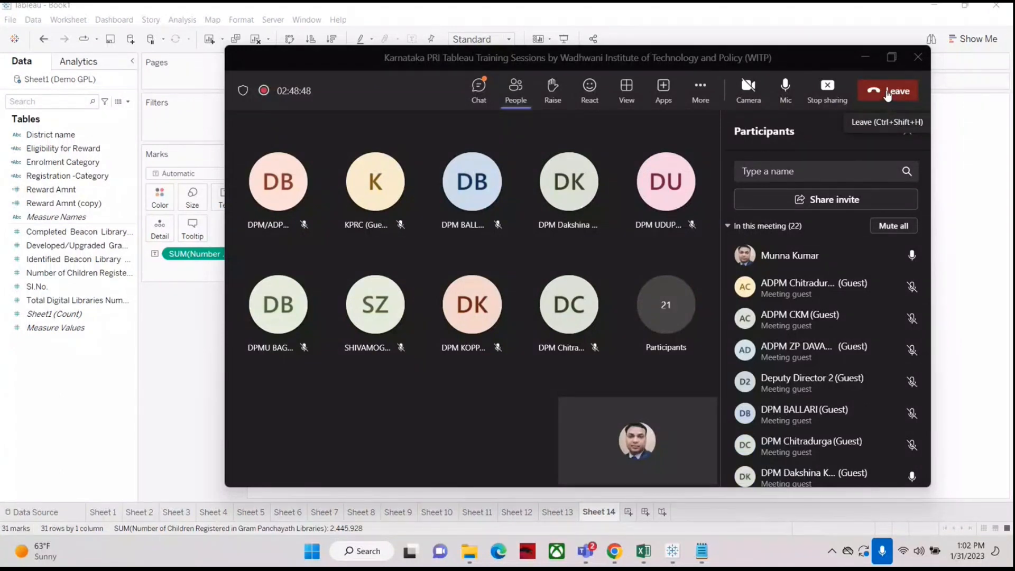
{"action": "left_click", "coordinate": [887, 97]}
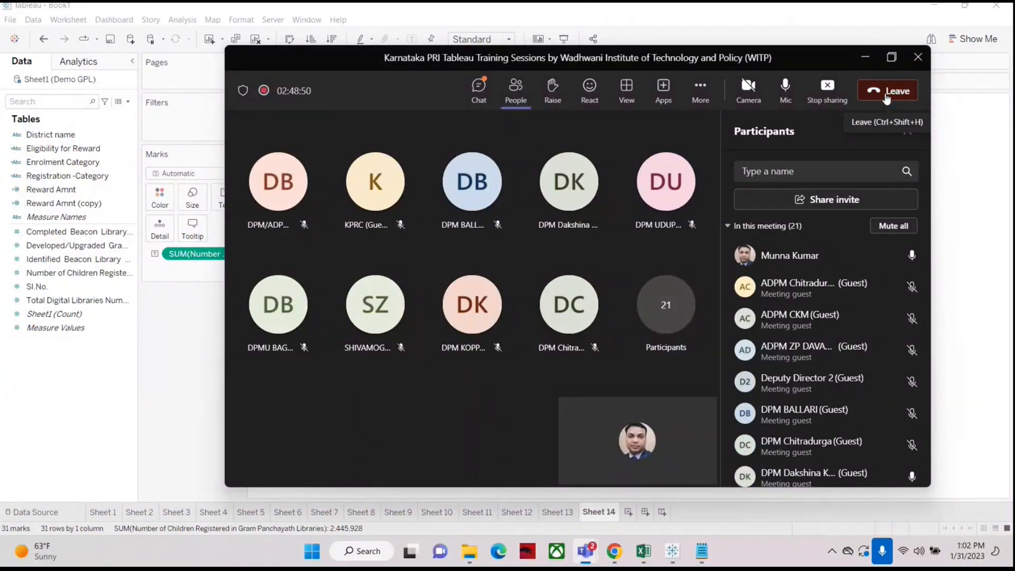